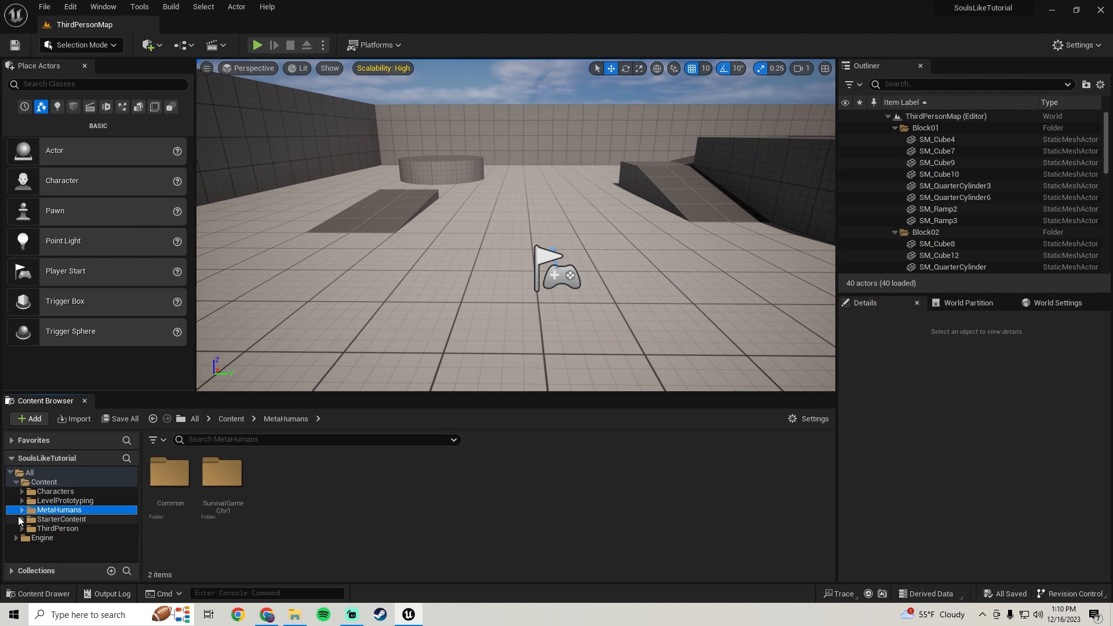
Open the BP_SurvivalGameChr1 blueprint from the SurvivalGameChr1 folder under MetaHumans.
double_click(222, 473)
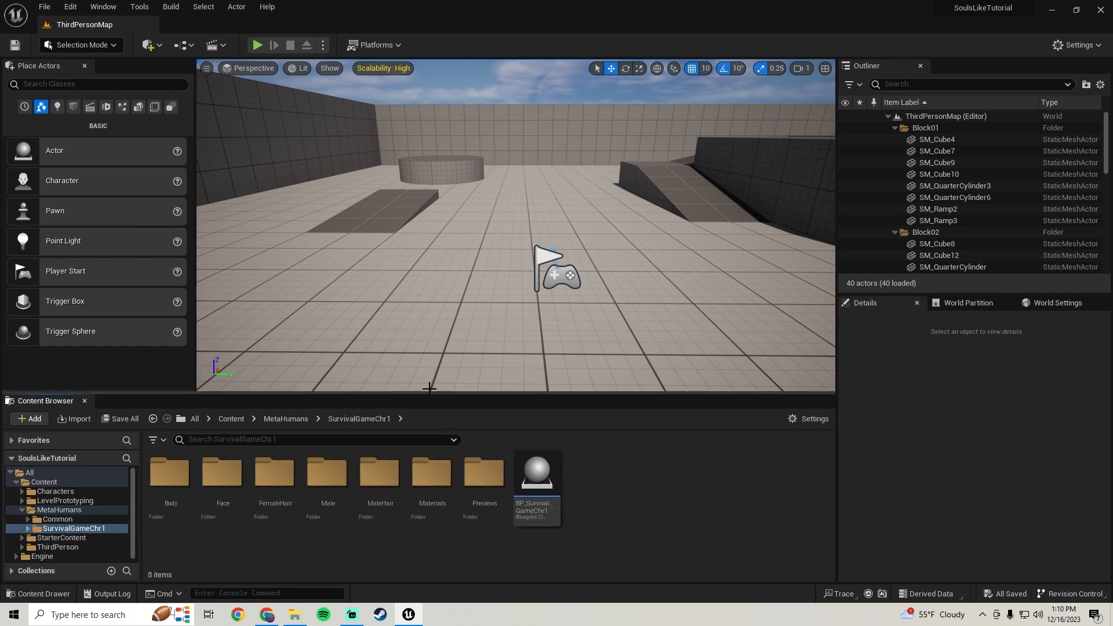
left_click(59, 510)
left_click(88, 529)
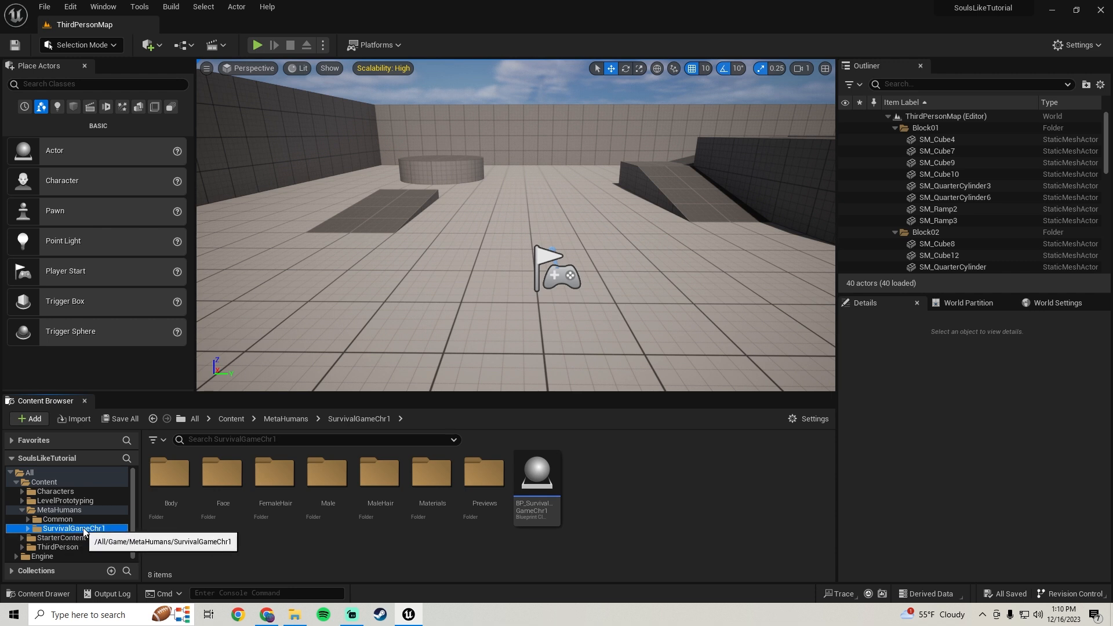
left_click(529, 518)
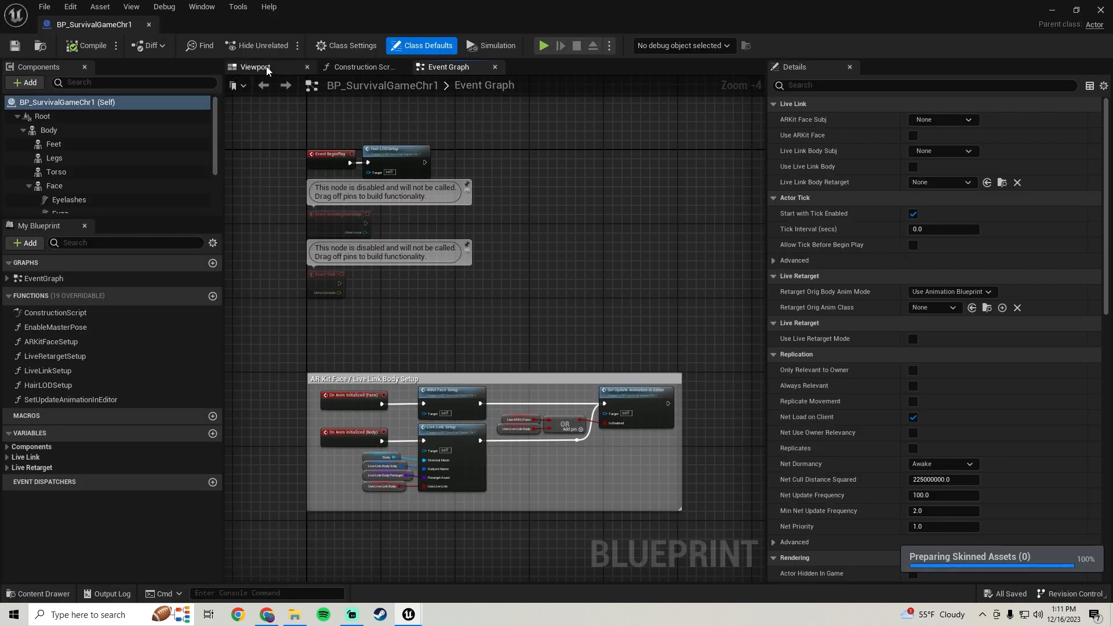
Show the blueprint's 3D preview and examine the MetaHuman character from several angles and distances.
left_click(267, 67)
left_click(449, 67)
left_click(258, 67)
right_click_drag(551, 303, 644, 258)
key("w")
key("a")
key("a")
key("w")
key("s")
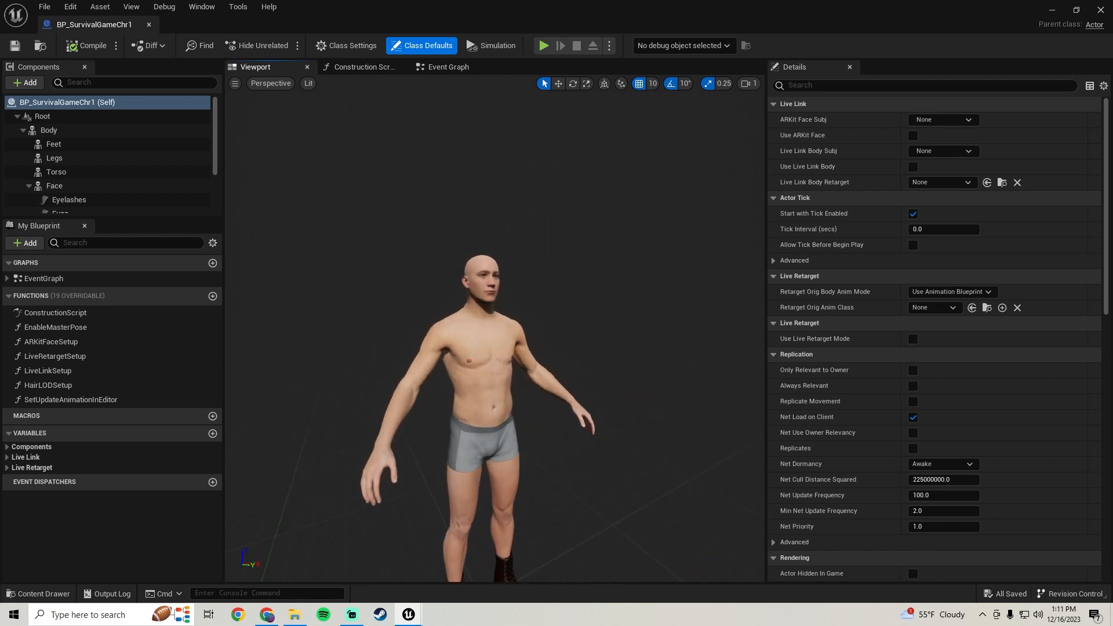
right_click_drag(534, 286, 529, 286)
key("w")
scroll(69, 195, "down", 4)
scroll(73, 183, "up", 4)
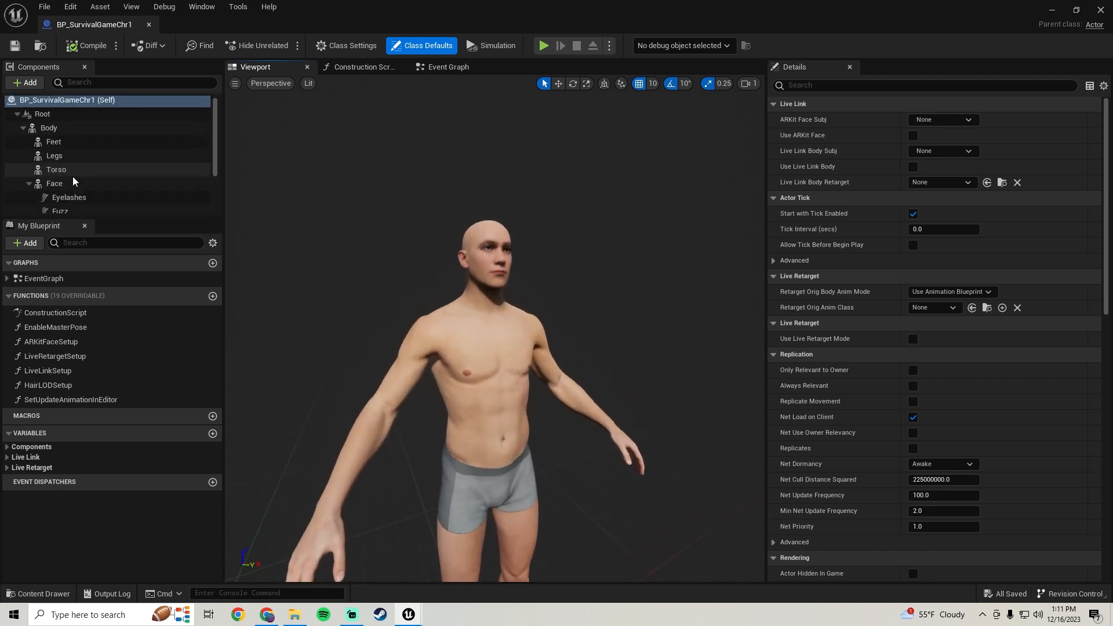
Set the Min LOD of the LODSync component to 4 and check the character's appearance.
scroll(63, 174, "down", 3)
left_click(56, 209)
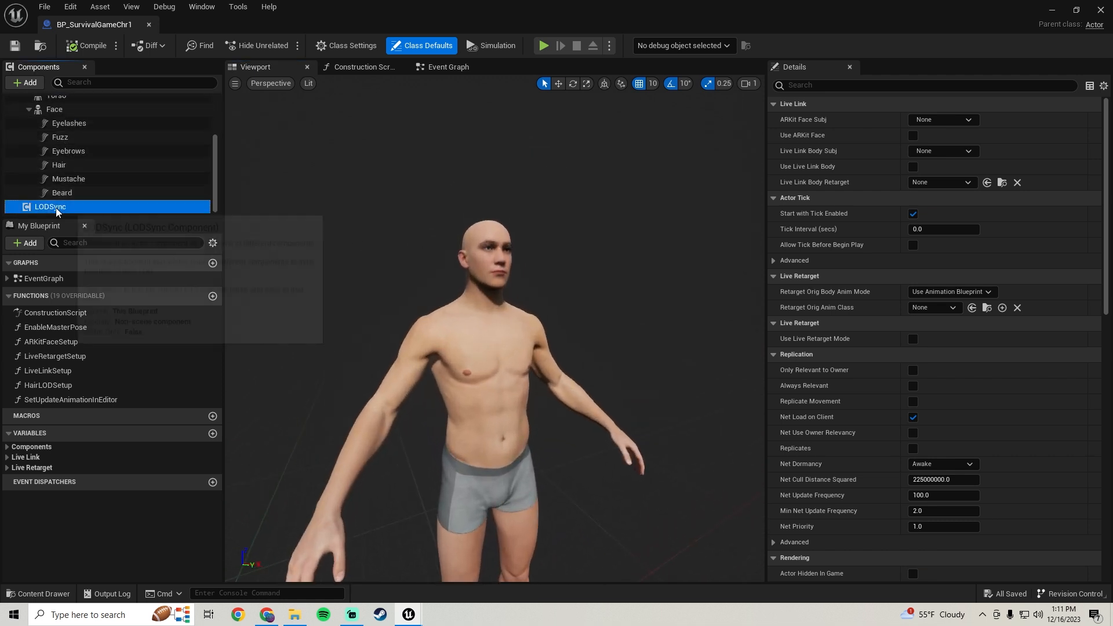
left_click(923, 262)
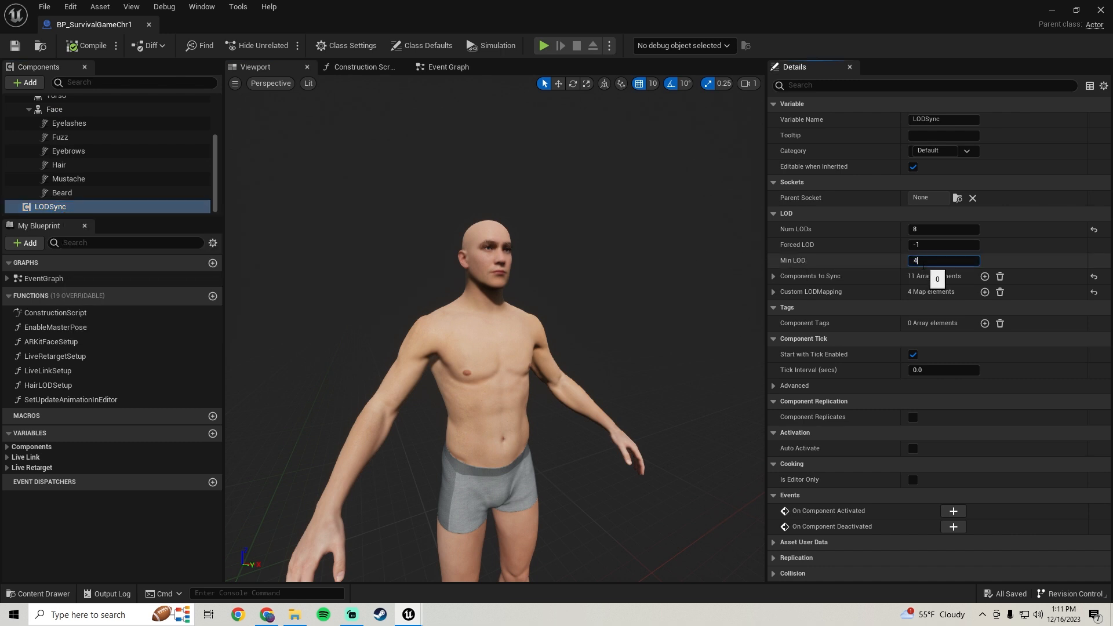
key("Return")
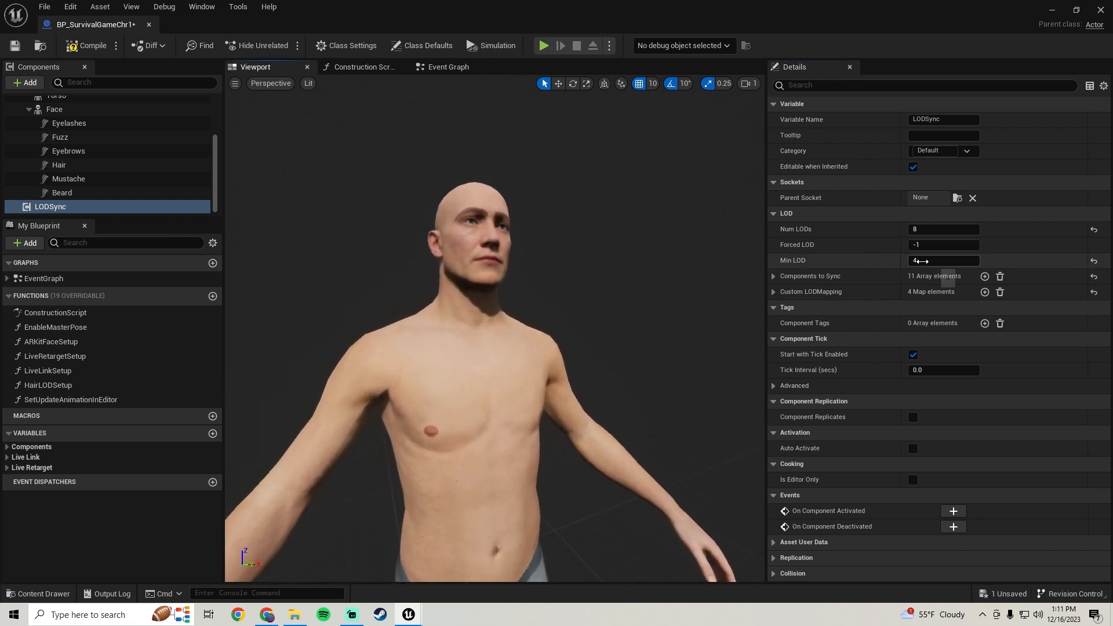
mouse_move(619, 279)
right_mouse_down()
mouse_move(619, 290)
mouse_move(562, 284)
mouse_move(638, 274)
right_mouse_up()
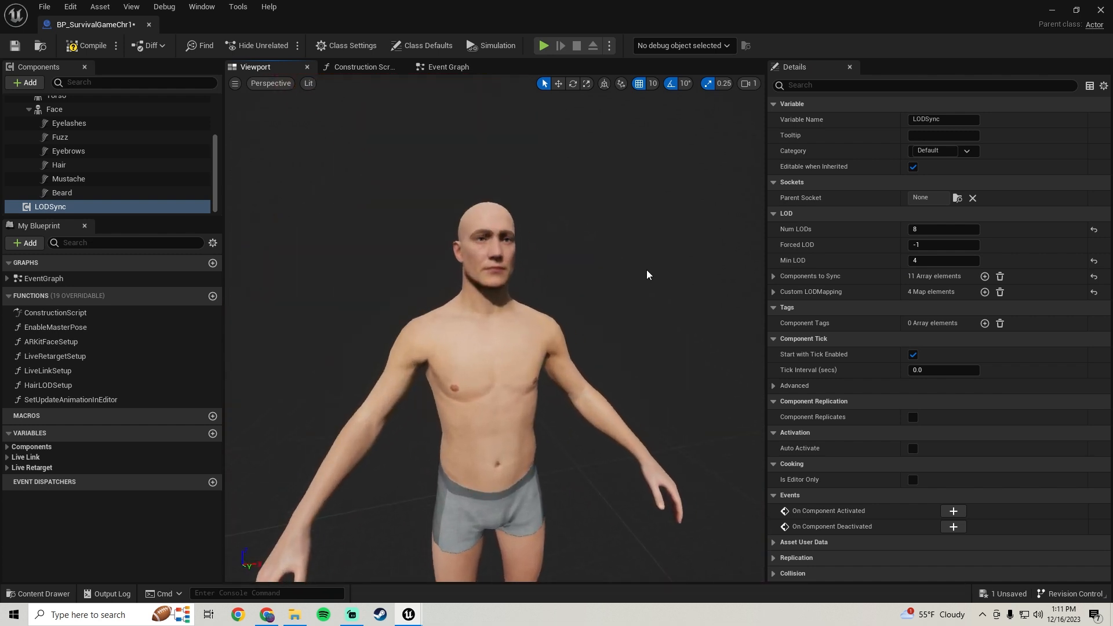
mouse_move(521, 269)
right_mouse_down()
mouse_move(571, 284)
mouse_move(525, 269)
right_mouse_up()
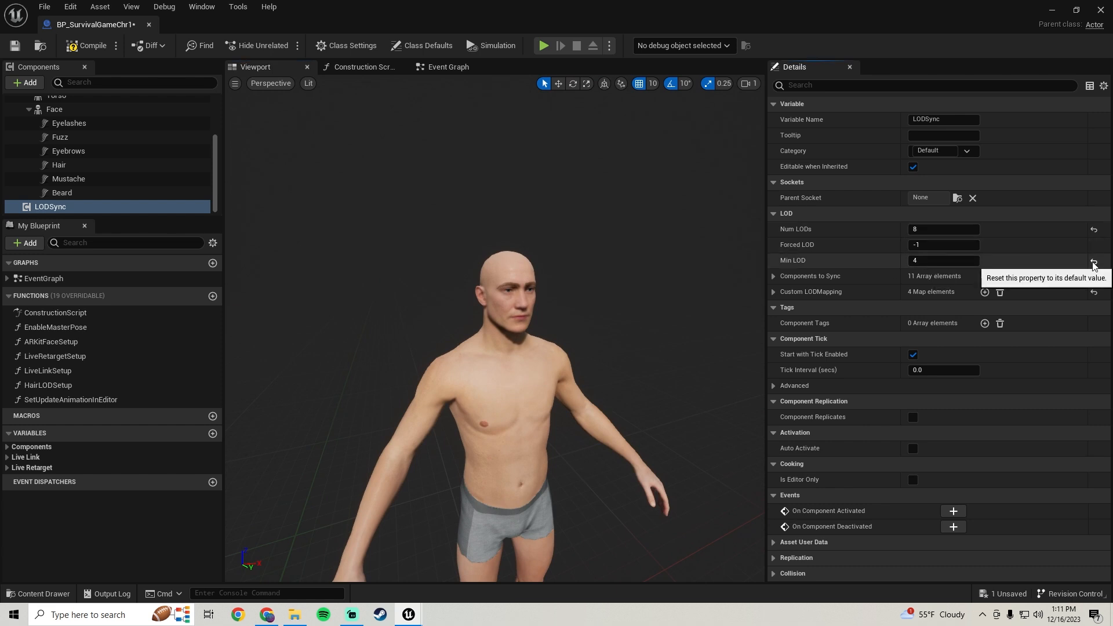
Reset the LODSync component's Min LOD to its default and inspect the character's face up close.
key("w")
right_click_drag(482, 317, 480, 318)
key("w")
key("s")
scroll(479, 318, "down", 3)
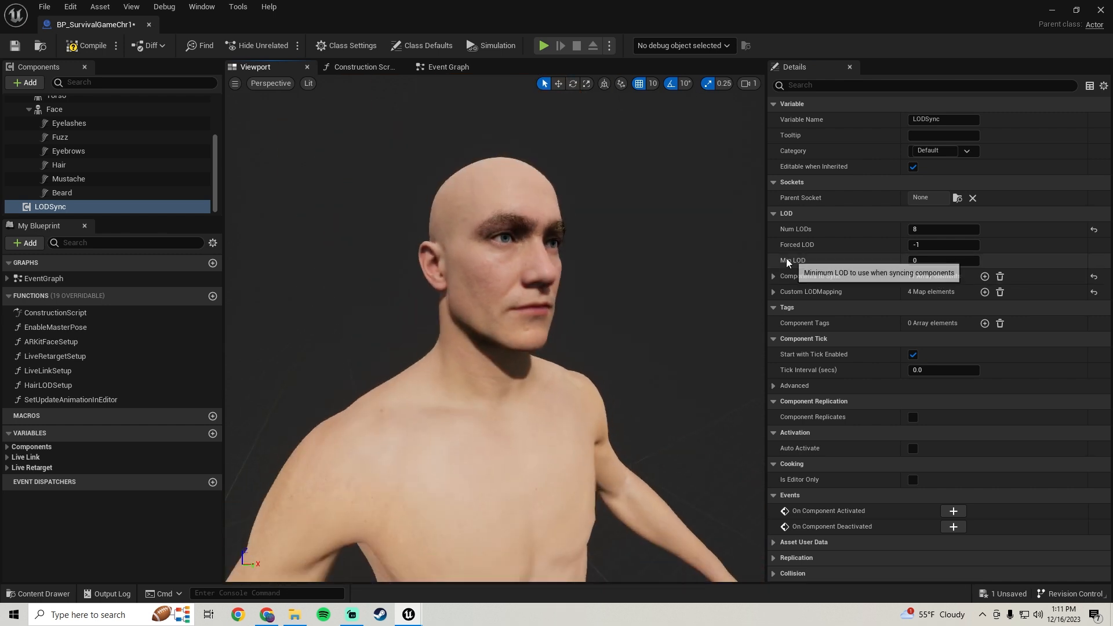
Set the LODSync component's Min LOD back to 4 and view the character again.
left_click(928, 262)
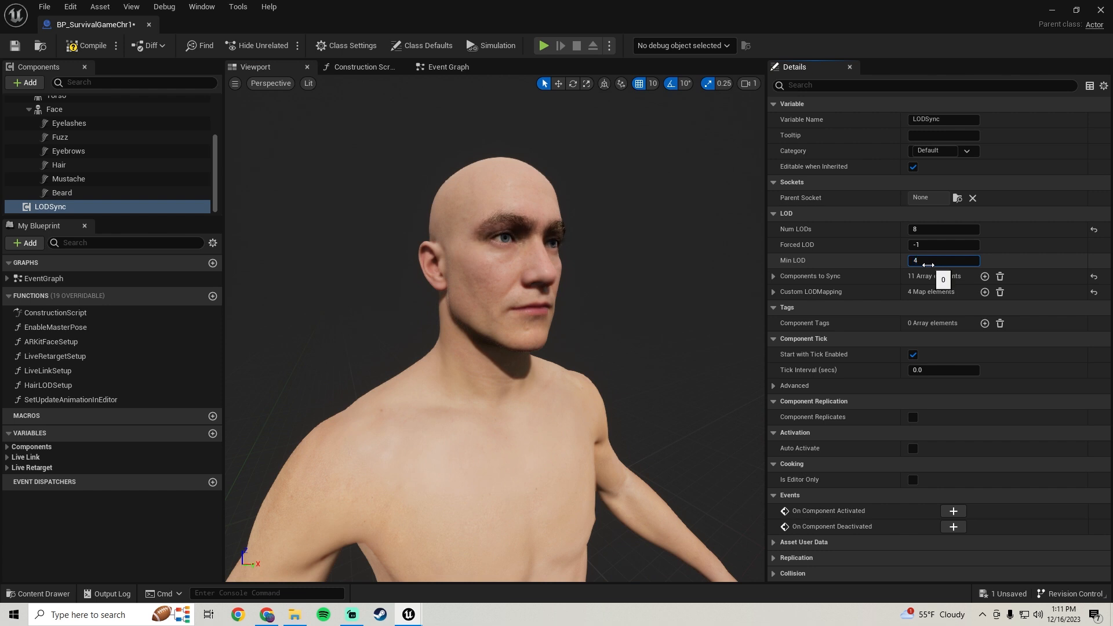
key("Return")
right_click_drag(581, 290, 582, 293)
key("s")
key("w")
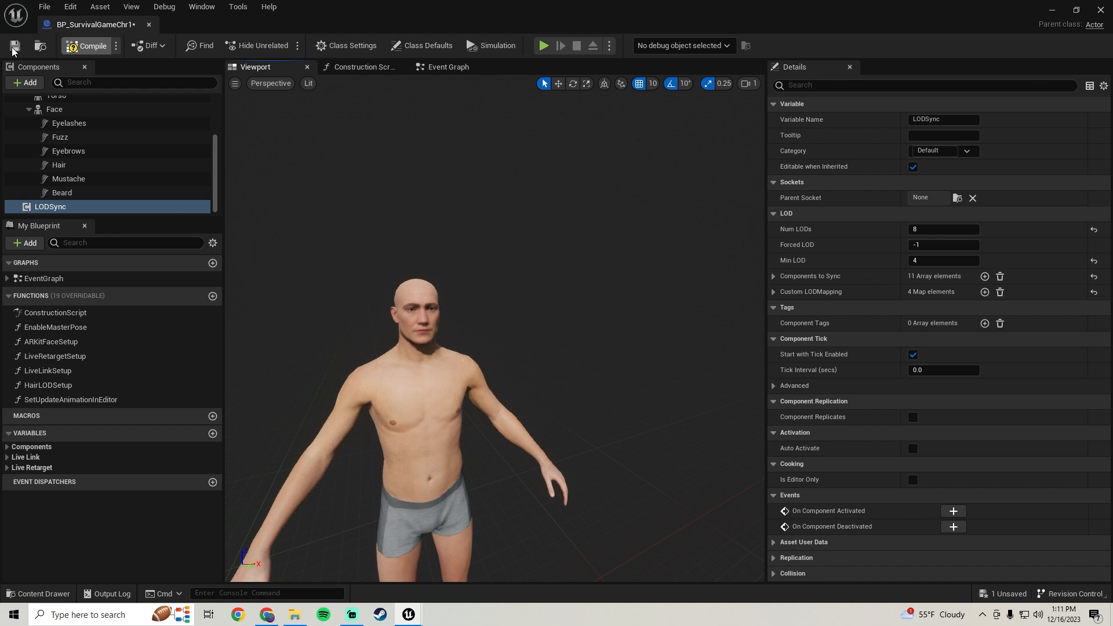
Examine the character's level of detail up close and from farther away at Min LOD 4.
key("w")
mouse_move(530, 346)
right_mouse_down()
mouse_move(476, 371)
mouse_move(522, 348)
mouse_move(492, 348)
mouse_move(516, 377)
mouse_move(551, 347)
mouse_move(481, 348)
mouse_move(528, 366)
mouse_move(522, 357)
mouse_move(548, 349)
right_mouse_up()
key("s")
key("w")
key("s")
key("a")
key("w")
key("w")
key("s")
key("w")
key("w")
key("s")
key("s")
Open the M_BodySynthesized material assigned to the Body component.
scroll(56, 172, "up", 5)
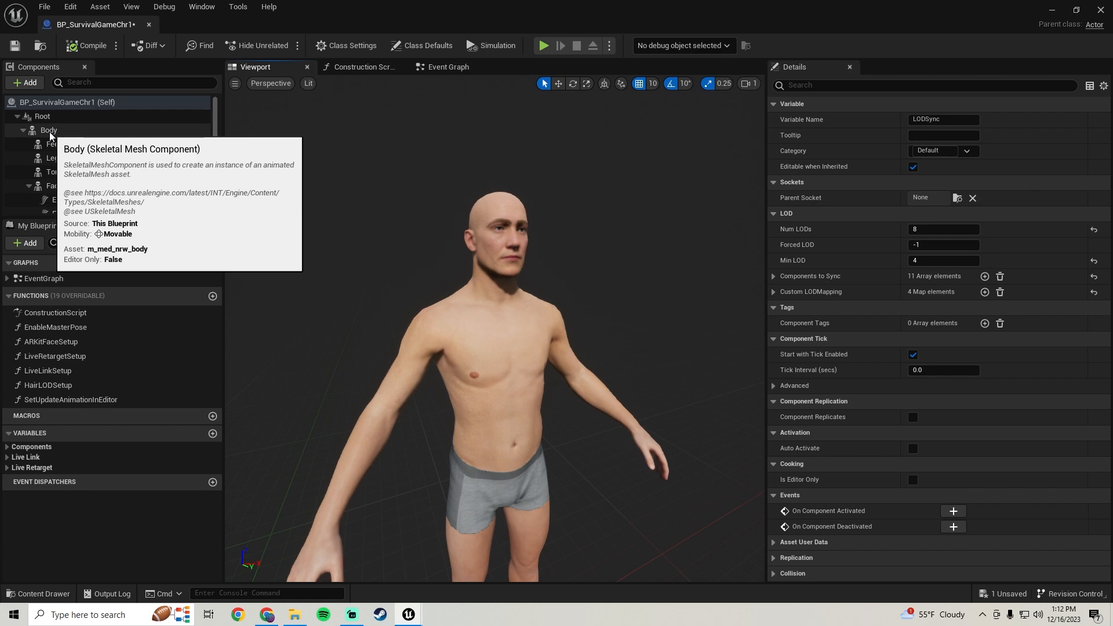
left_click(48, 130)
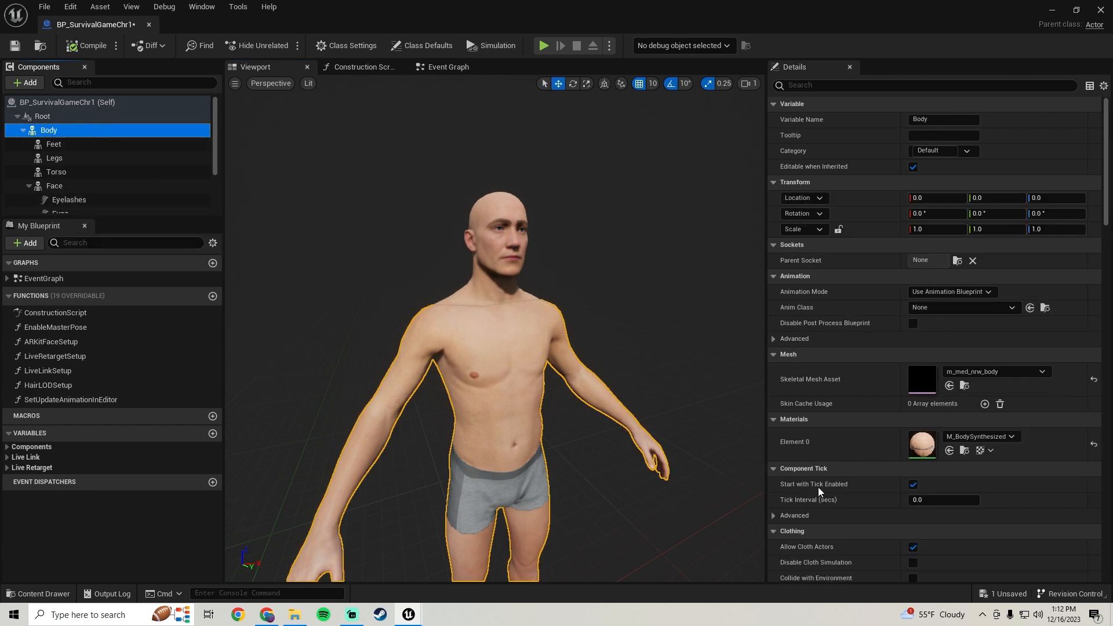
double_click(932, 452)
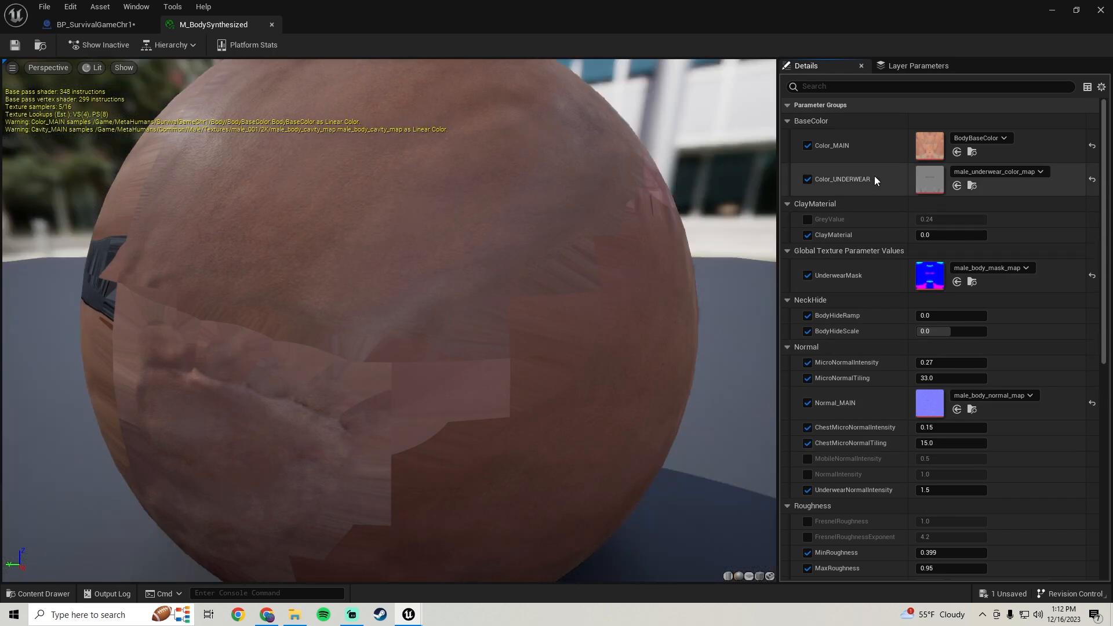
Set the Maximum Texture Size of the Color_MAIN texture BodyBaseColor to 2048, then save and close the texture.
double_click(933, 148)
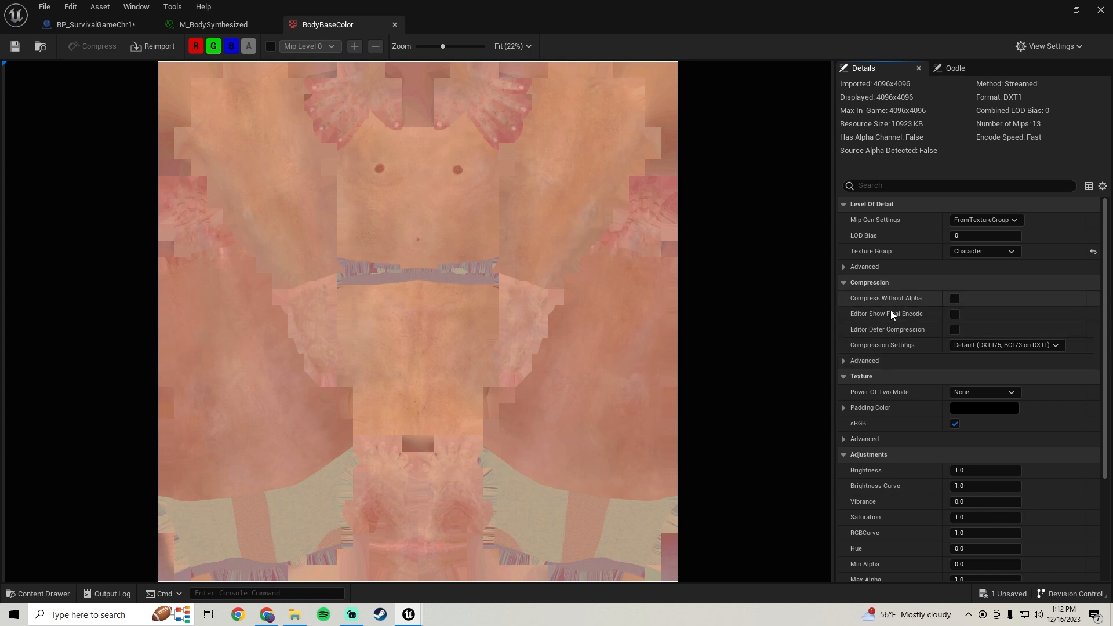
left_click(843, 361)
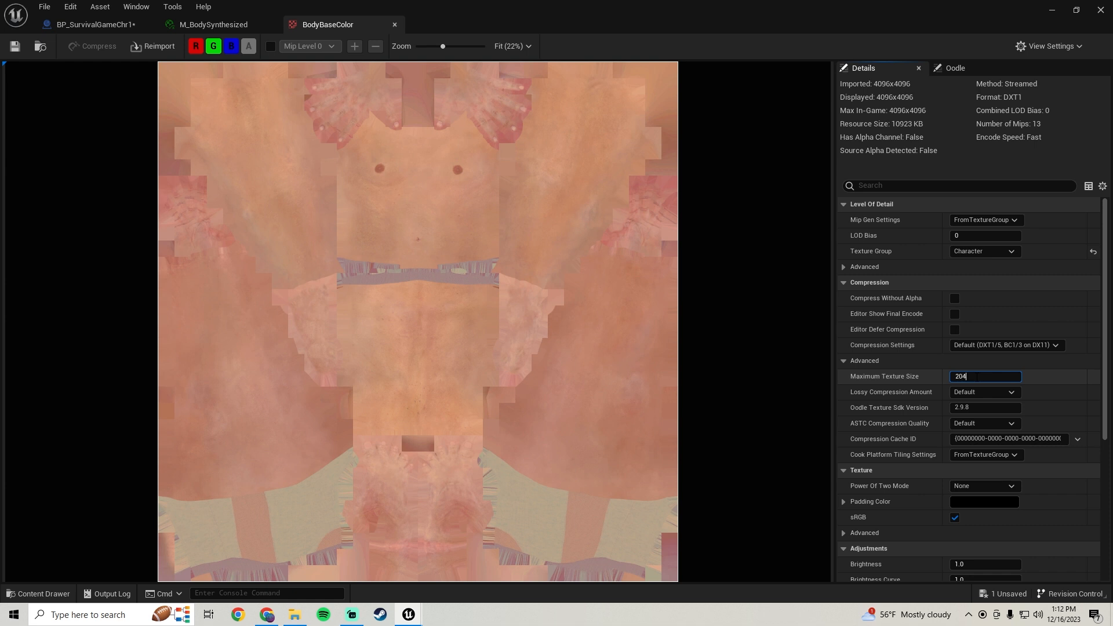
key("BackSpace")
type("8")
key("Return")
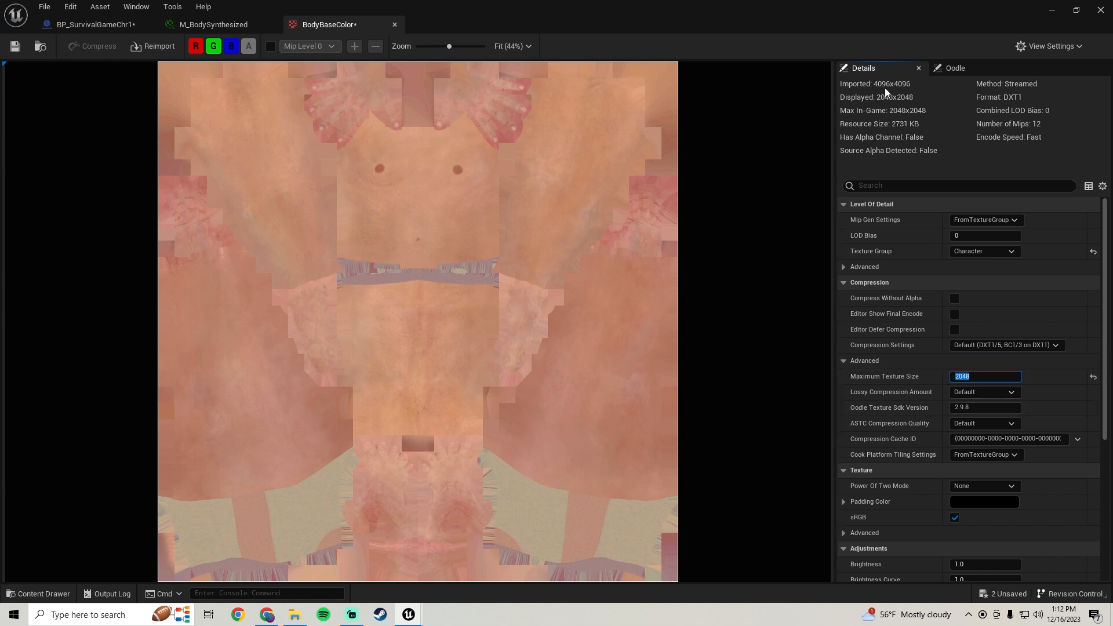
left_click(15, 47)
left_click(395, 24)
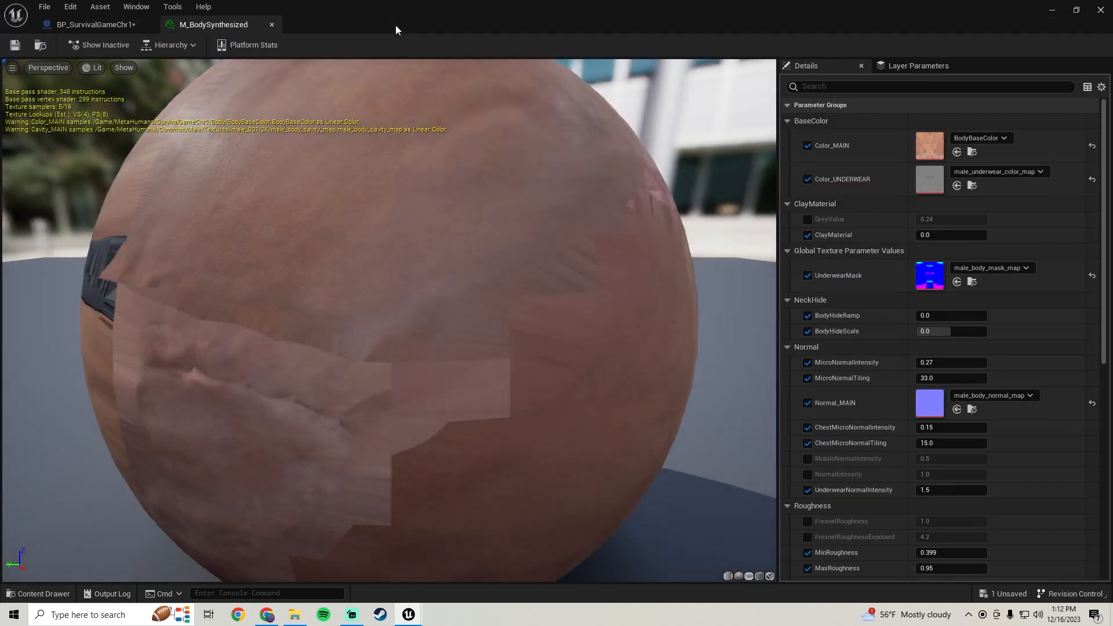
Limit the Color_UNDERWEAR texture male_underwear_color_map to a Maximum Texture Size of 1024, then save and close it.
double_click(920, 173)
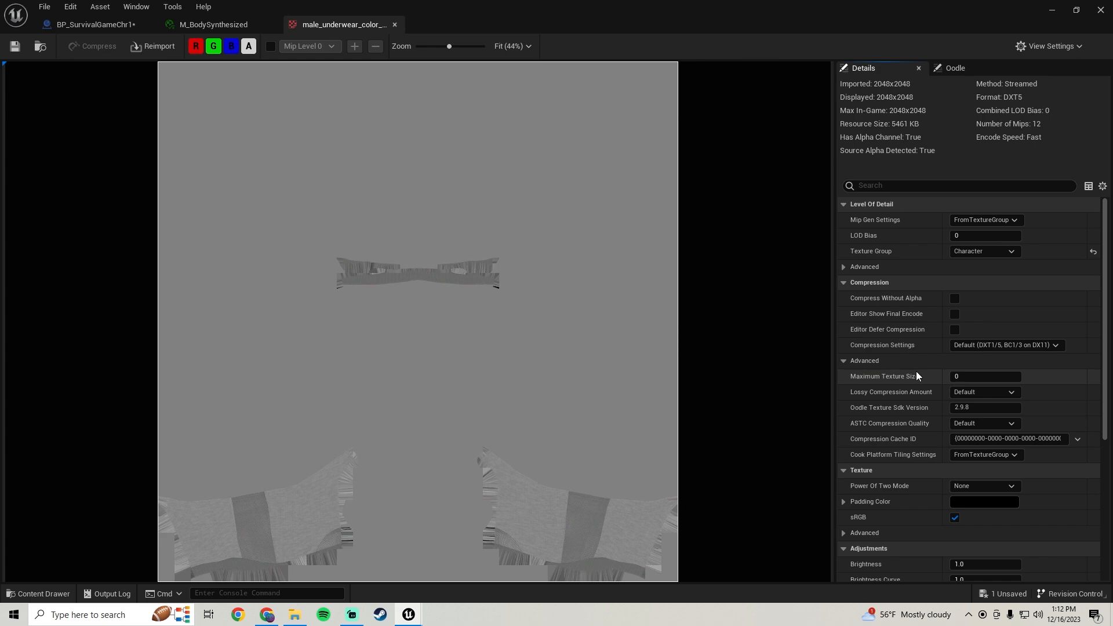
key("Return")
left_click(17, 46)
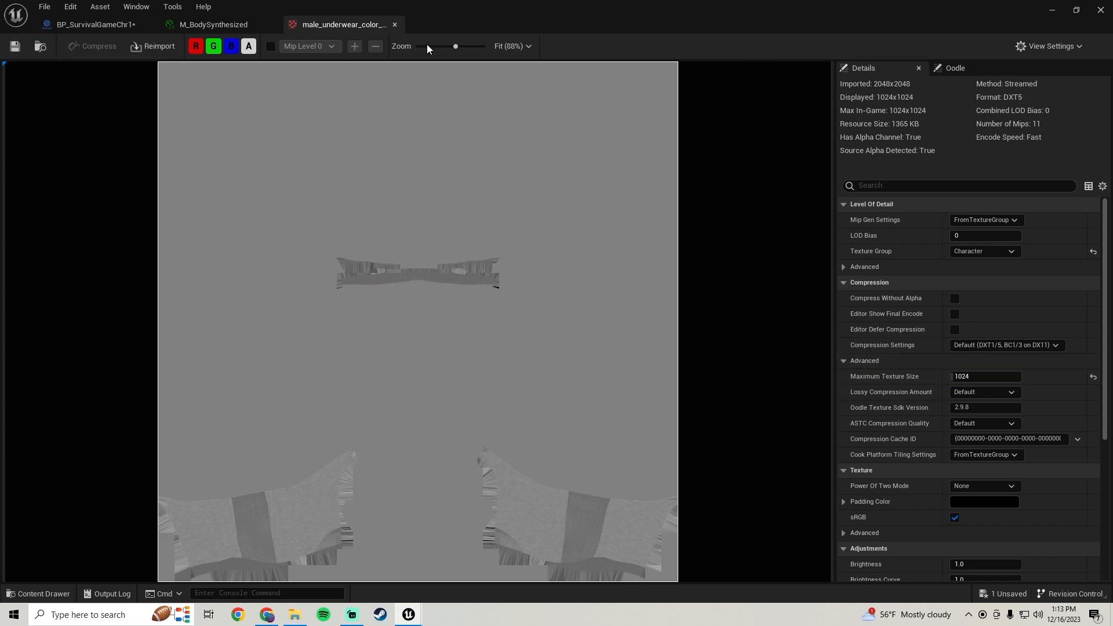
left_click(395, 25)
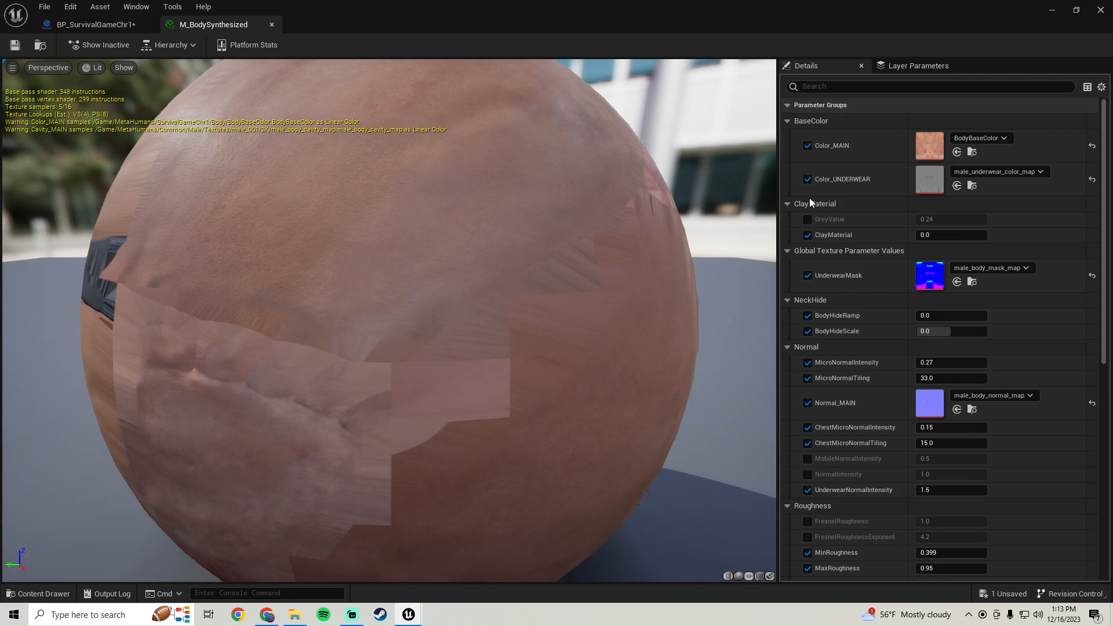
Limit the UnderwearMask texture male_body_mask_map to a Maximum Texture Size of 1024, then save and close it.
double_click(925, 283)
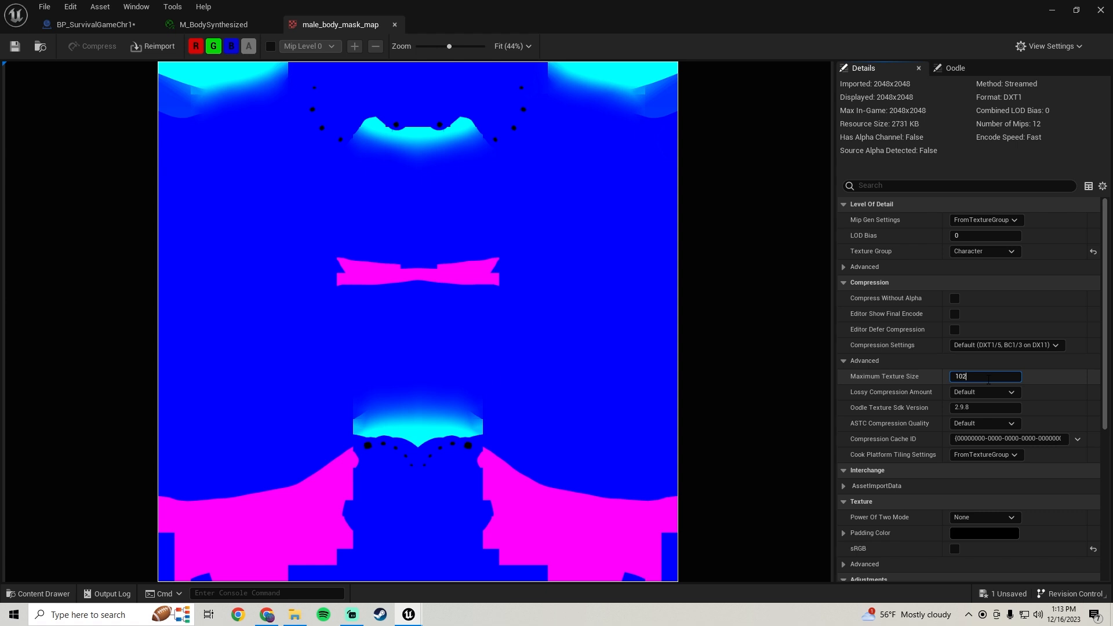
key("Return")
left_click(17, 46)
left_click(395, 26)
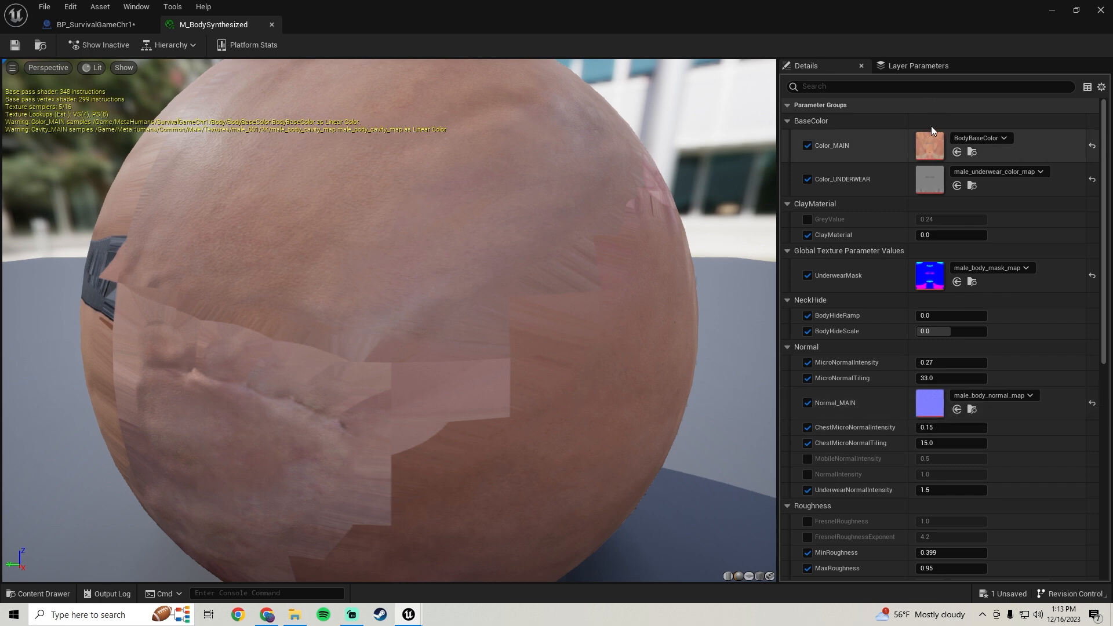
Check the resolution of the Normal_MAIN texture male_body_normal_map and close it without editing.
double_click(928, 404)
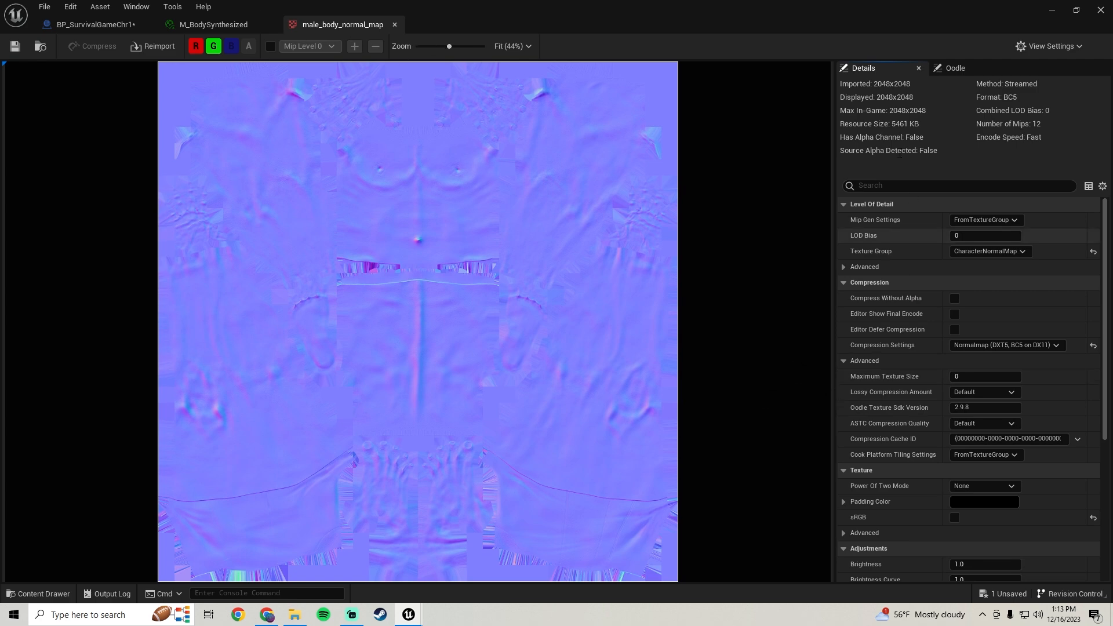
left_click(395, 25)
Limit the Roughness_MAIN texture male_body_roughness_map to a Maximum Texture Size of 1024, then save and close it.
scroll(859, 354, "down", 8)
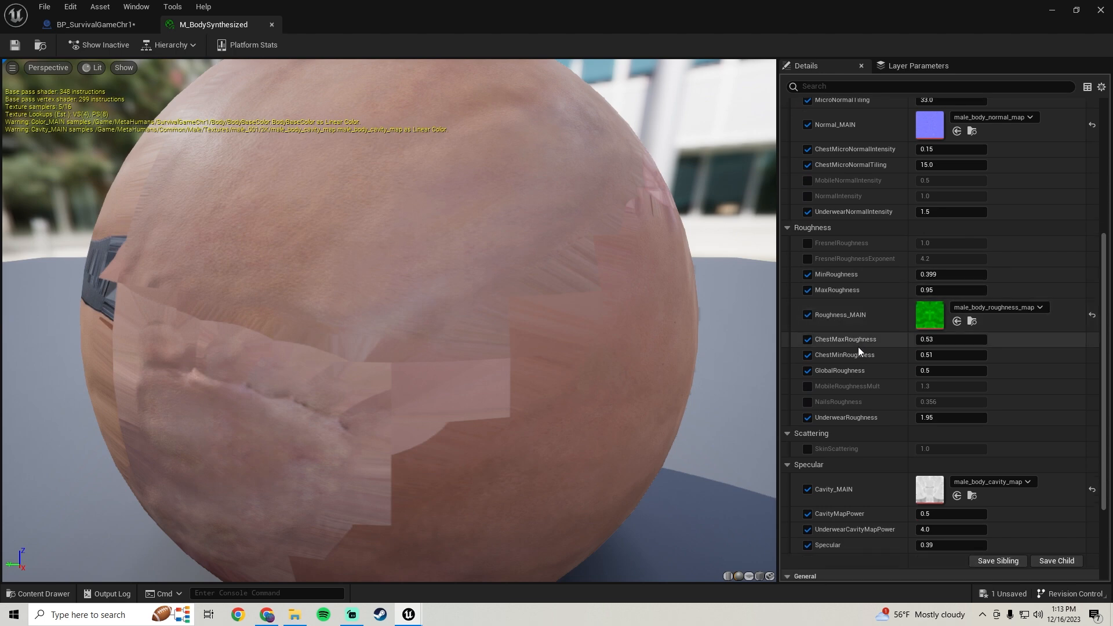
double_click(929, 369)
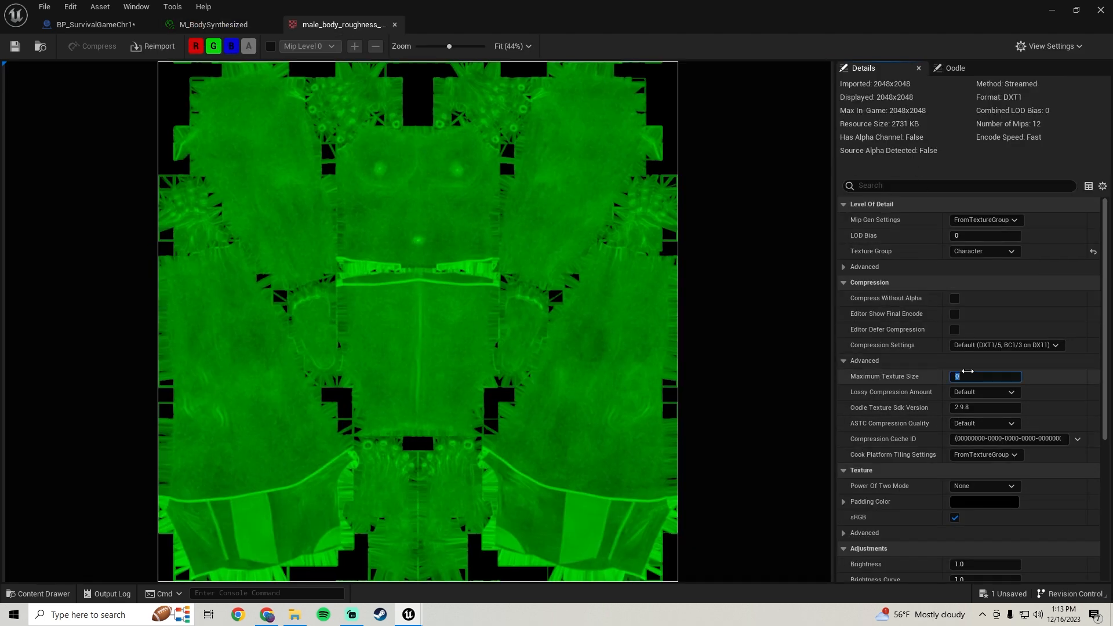
type("1024")
key("Return")
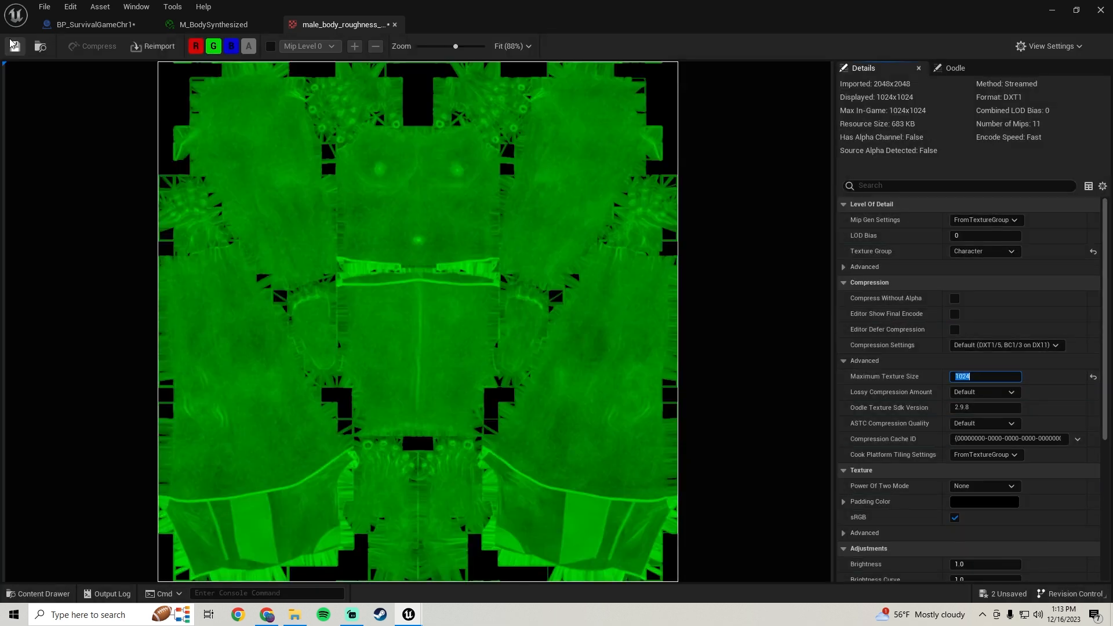
key("ctrl+s")
left_click(395, 25)
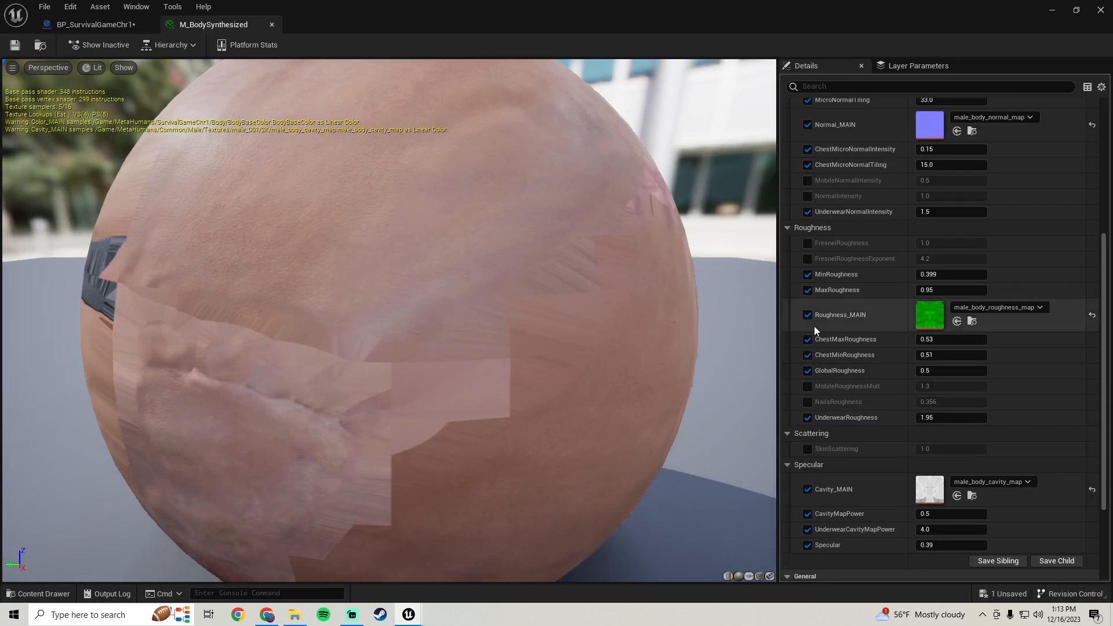
Set the Maximum Texture Size of the Cavity_MAIN texture male_body_cavity_map to 1024, save it, and close the texture and the body material.
scroll(835, 311, "down", 1)
double_click(927, 377)
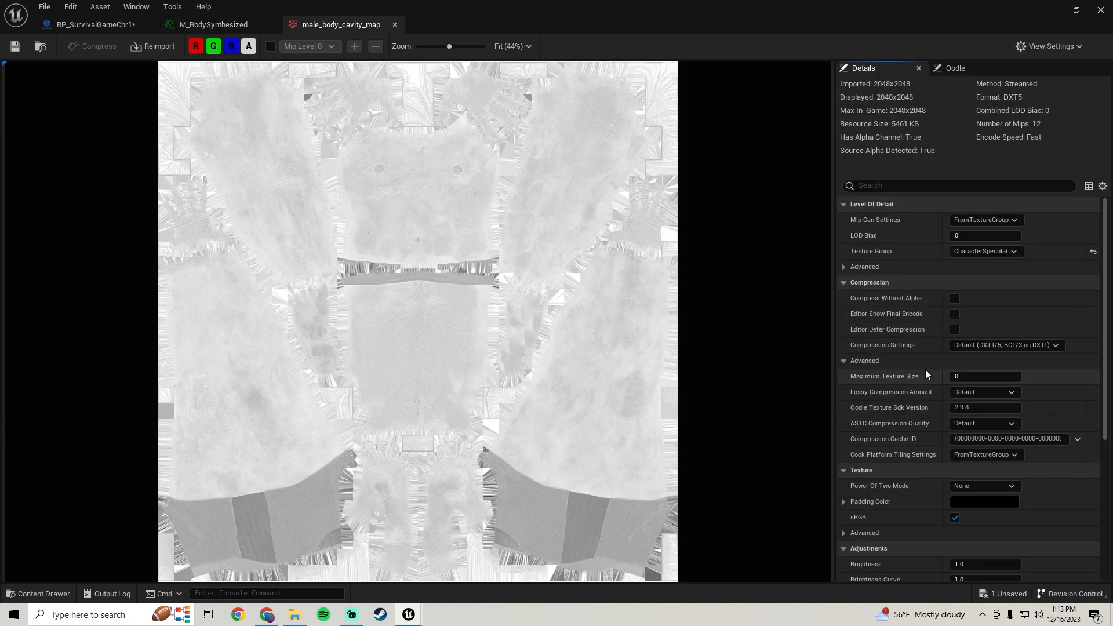
left_click(976, 377)
type("1024")
key("Return")
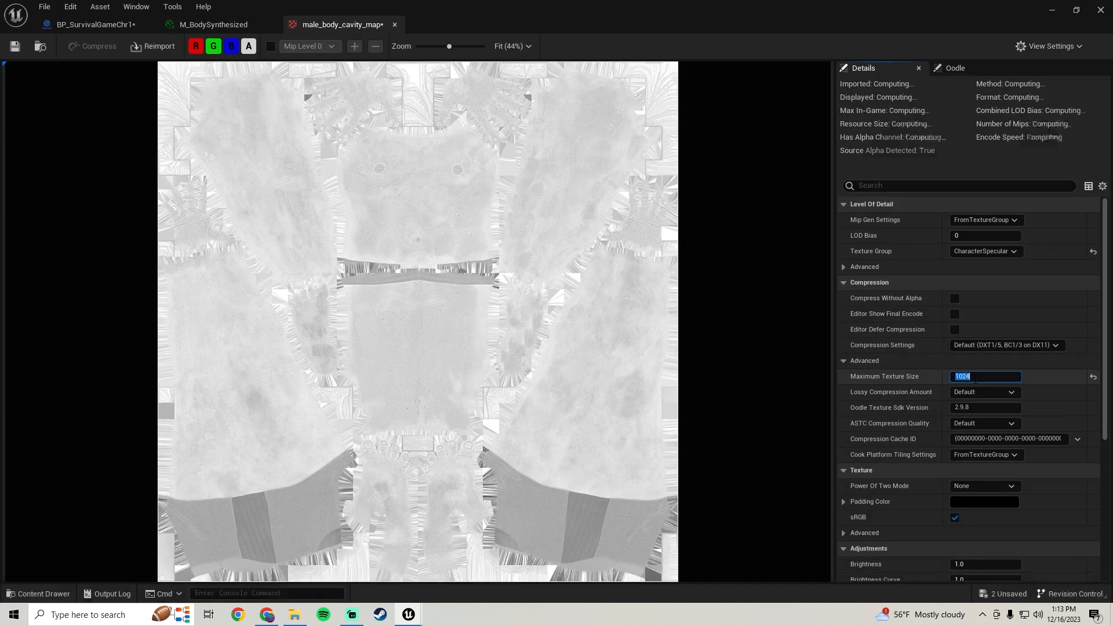
left_click(16, 46)
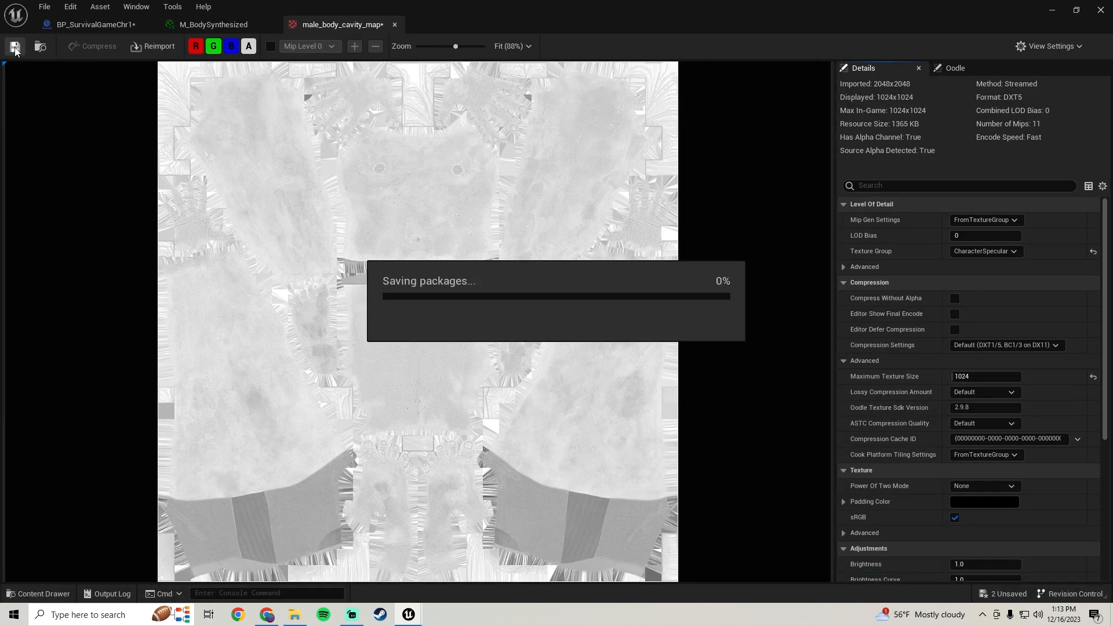
left_click(395, 24)
scroll(900, 364, "down", 2)
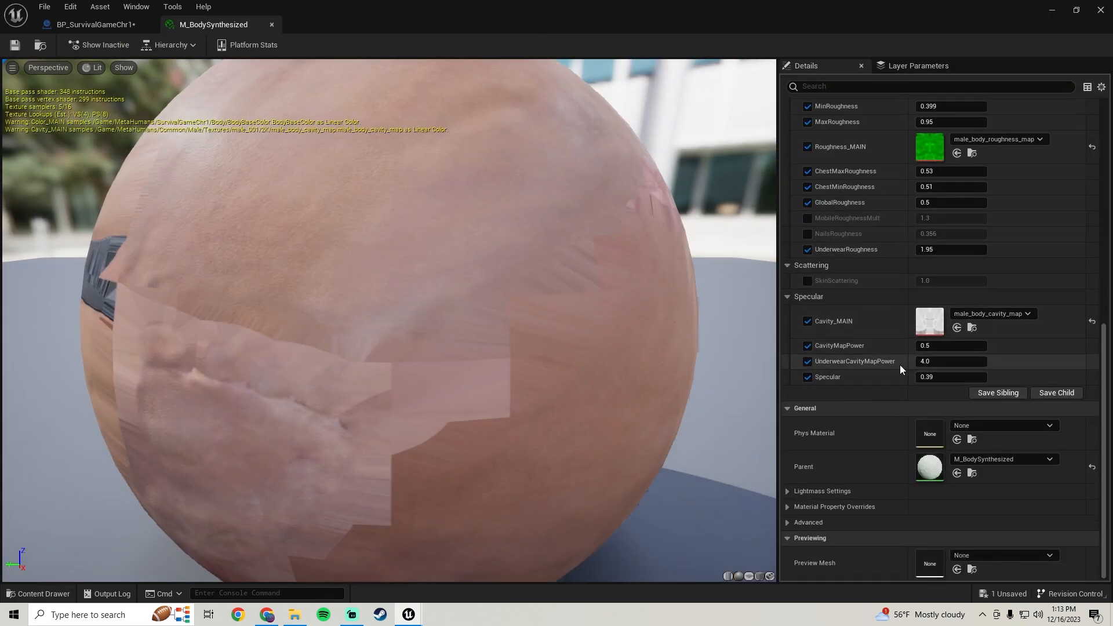
left_click(270, 25)
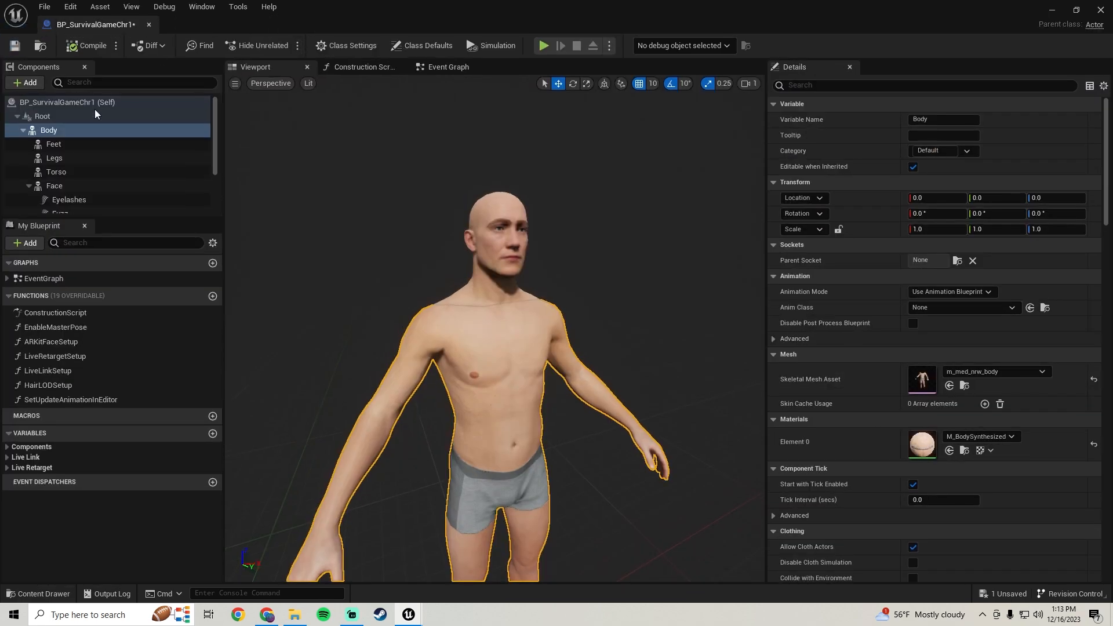
Select the Feet component and open its boots material M_shs_boots.
left_click(72, 144)
right_click_drag(472, 316, 443, 371)
scroll(473, 316, "up", 5)
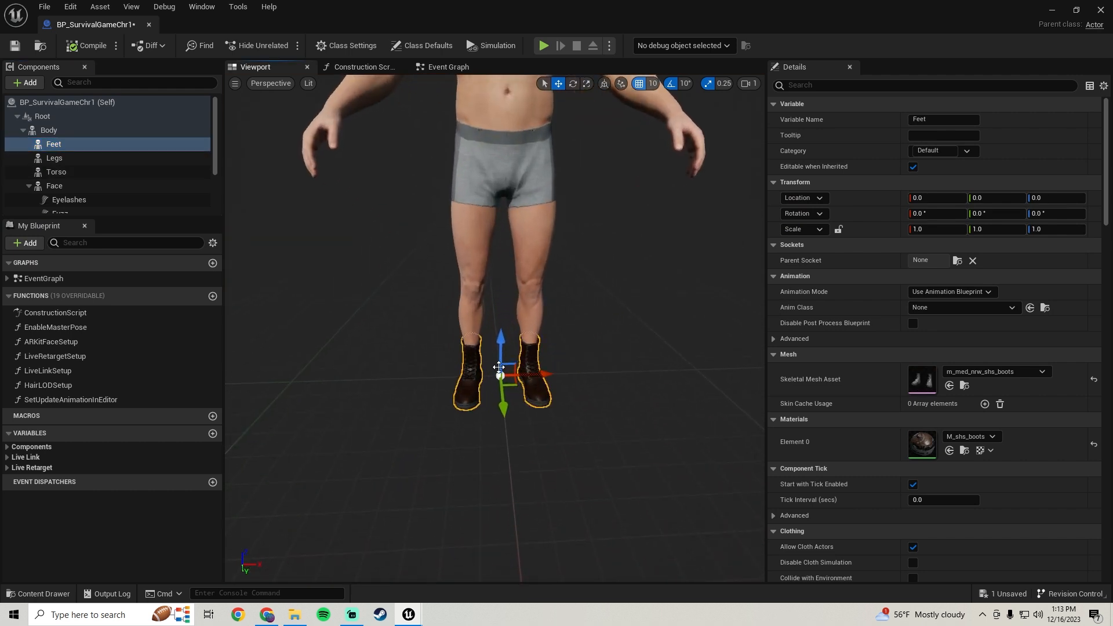
mouse_move(571, 371)
right_mouse_down()
mouse_move(690, 371)
mouse_move(575, 370)
right_mouse_up()
key("s")
key("w")
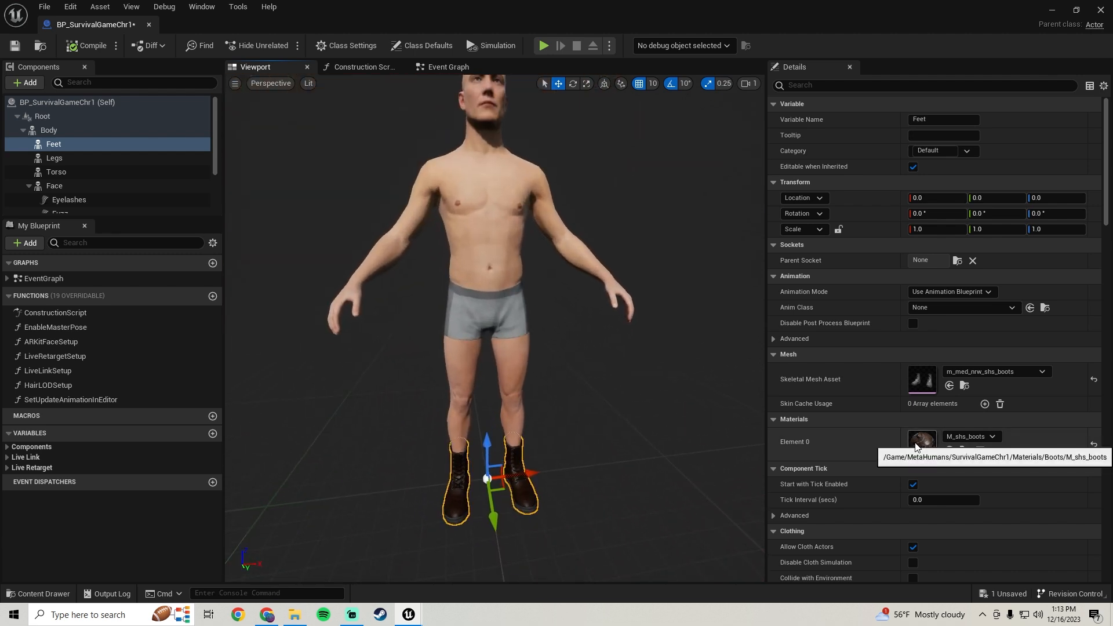
double_click(921, 442)
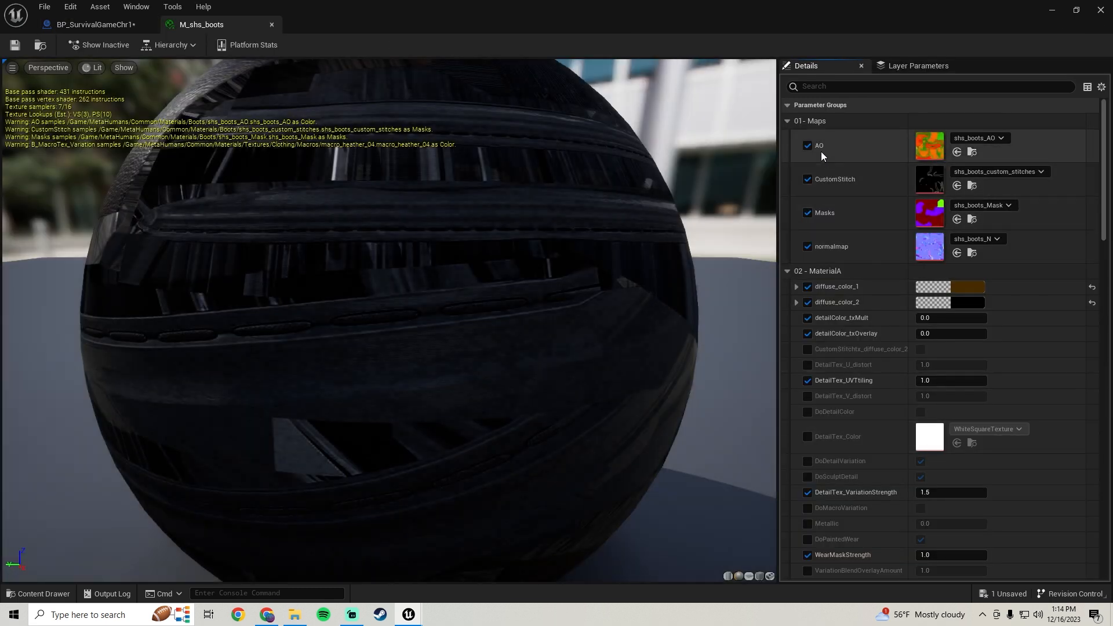
Set the Maximum Texture Size of the AO and CustomStitch textures of the boots to 1024, saving and closing each one.
double_click(940, 143)
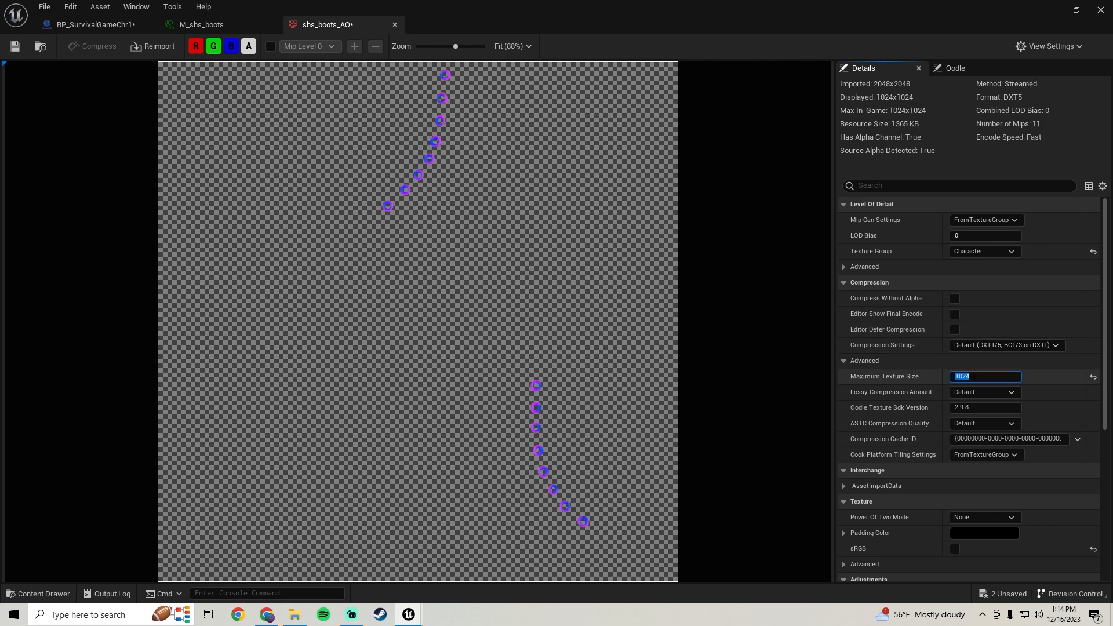
left_click(15, 46)
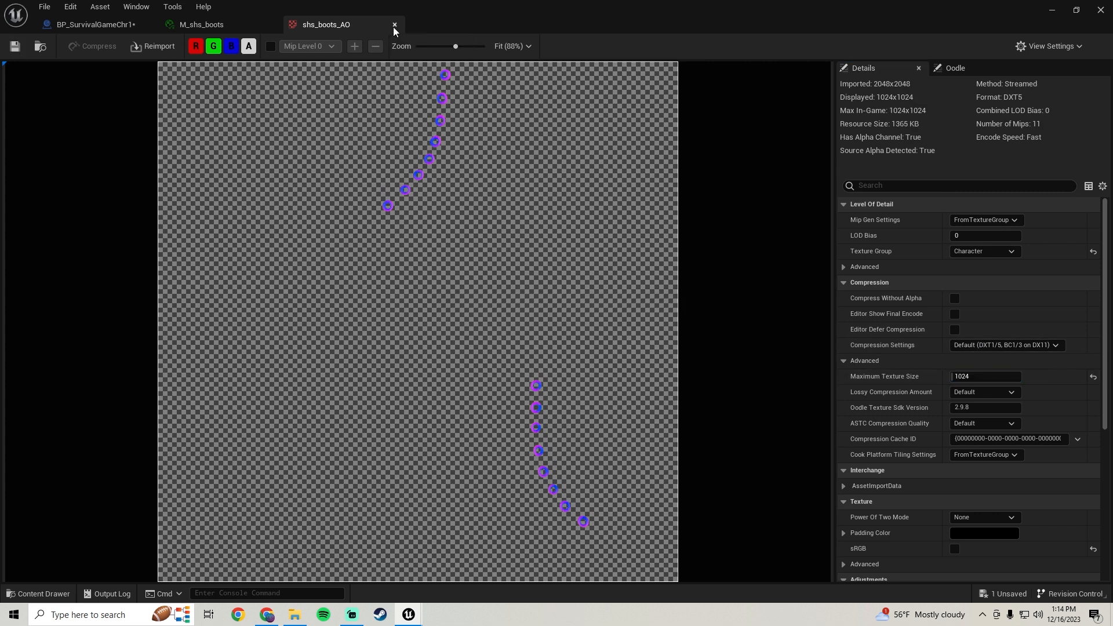
left_click(394, 26)
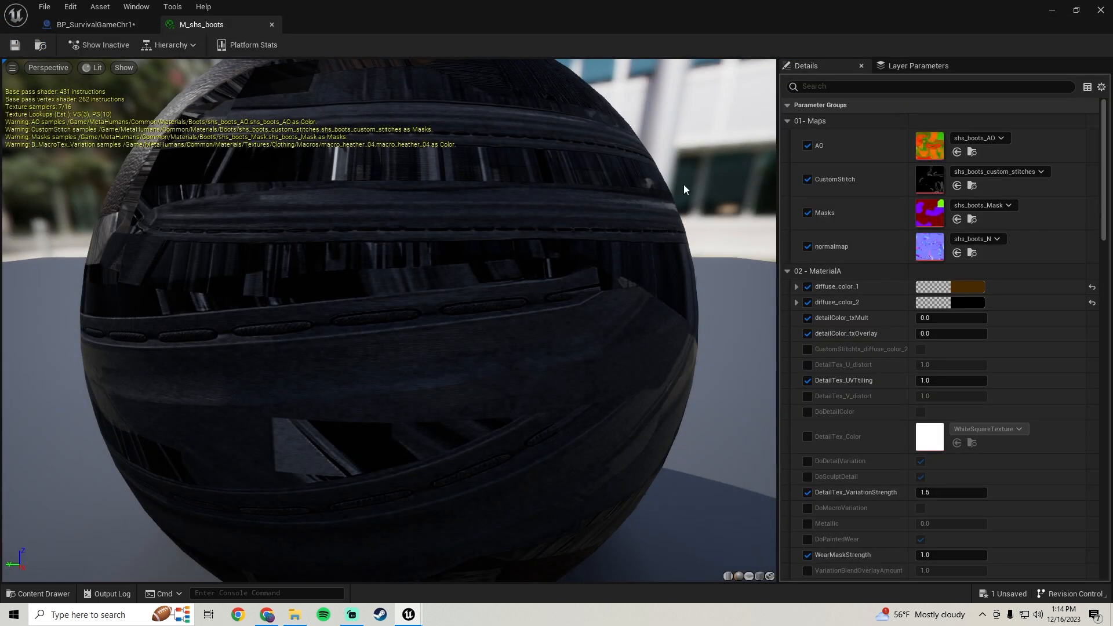
double_click(928, 178)
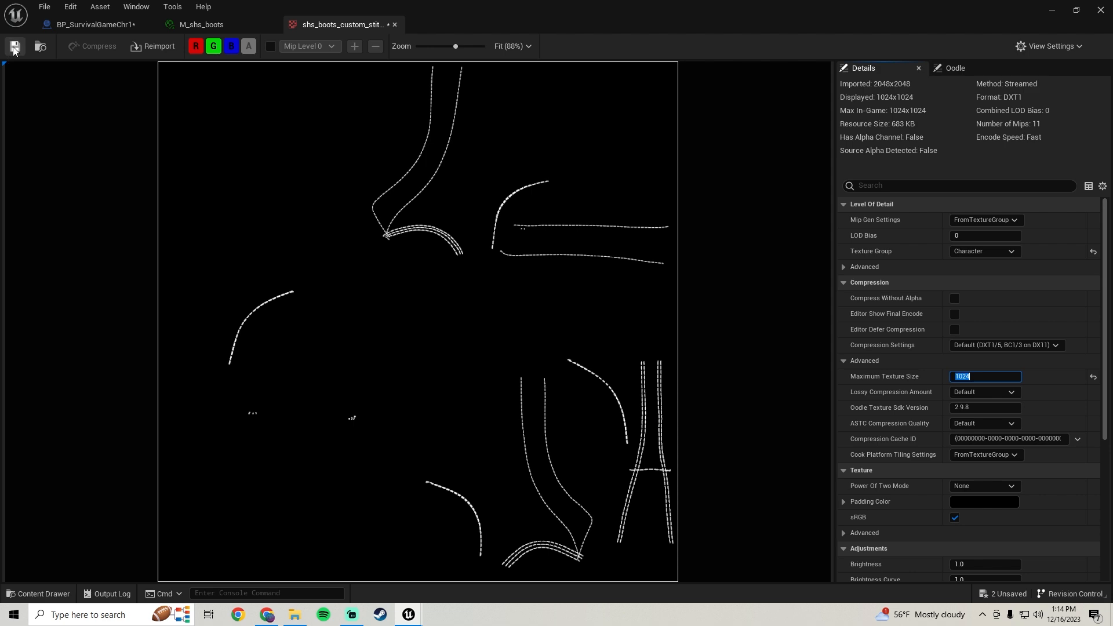
left_click(395, 24)
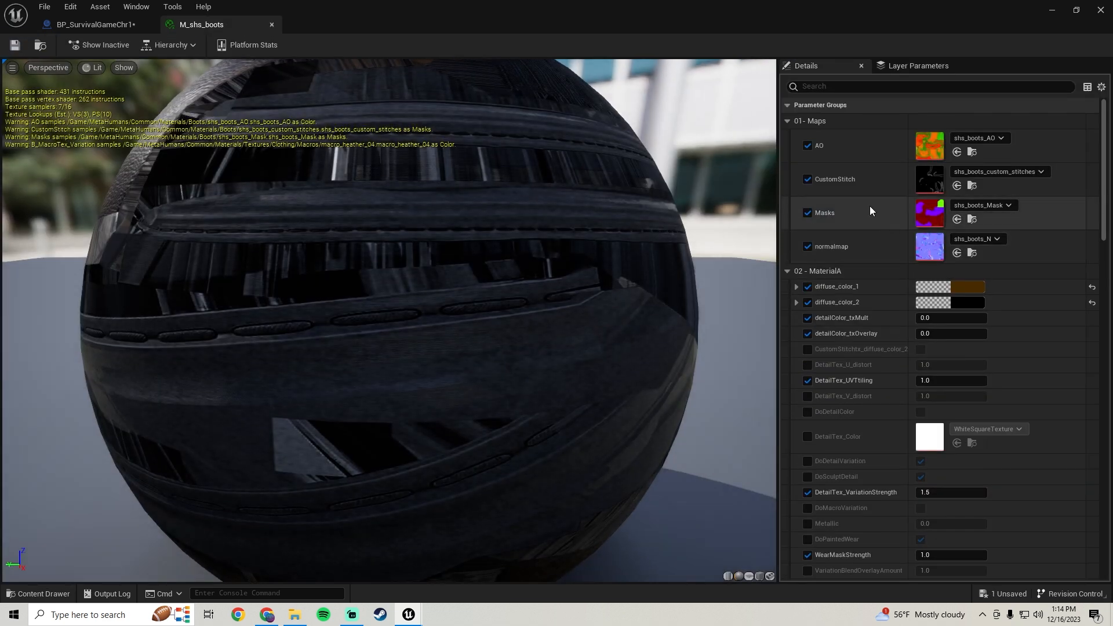
Limit the Masks texture shs_boots_Mask to a Maximum Texture Size of 1024, then save and close it.
double_click(917, 219)
left_click(982, 376)
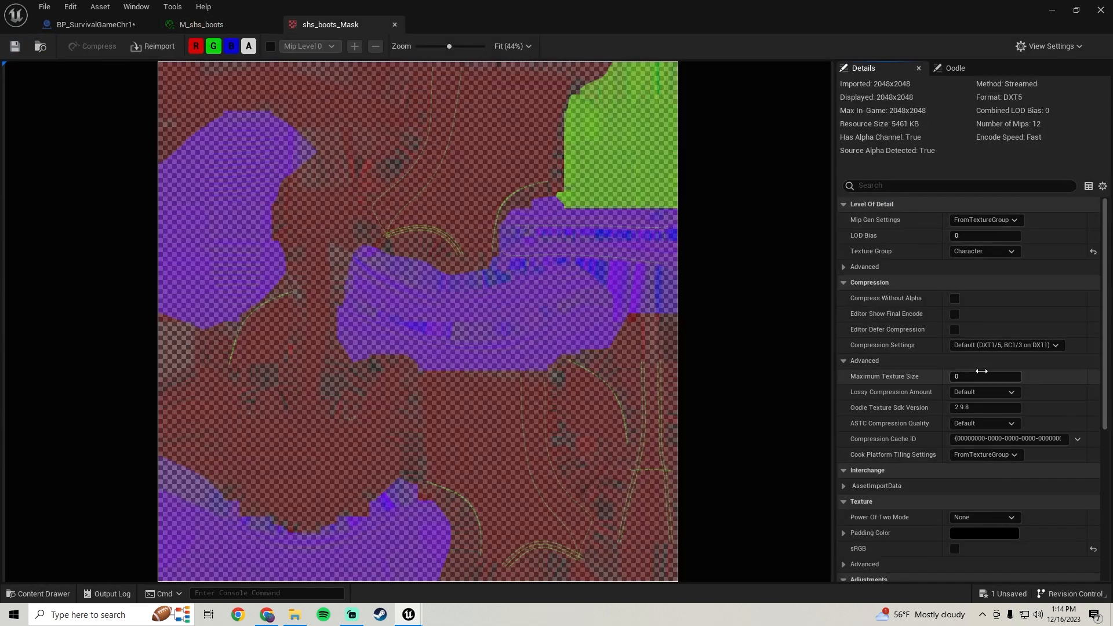
type("1024")
key("Return")
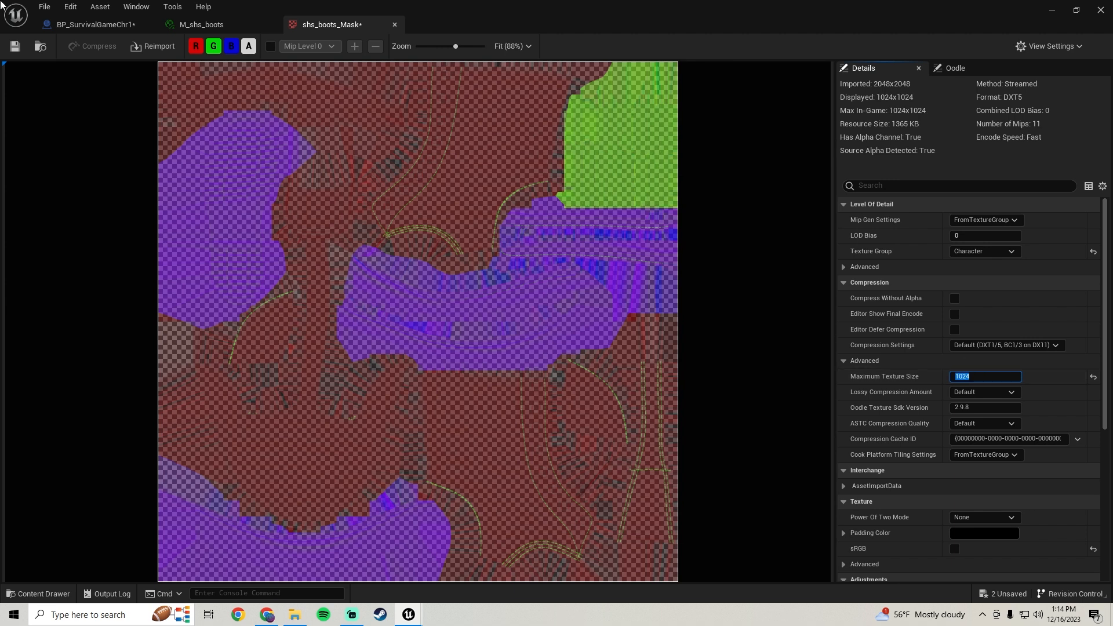
left_click(395, 24)
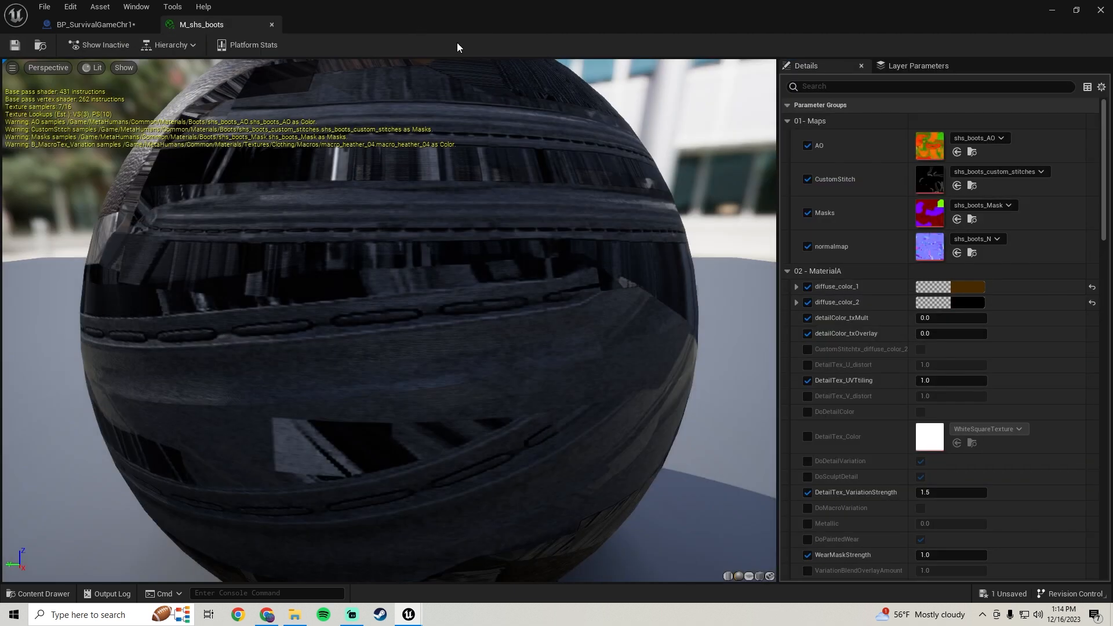
Check the resolution of the normalmap texture shs_boots_N and close it without editing.
double_click(926, 244)
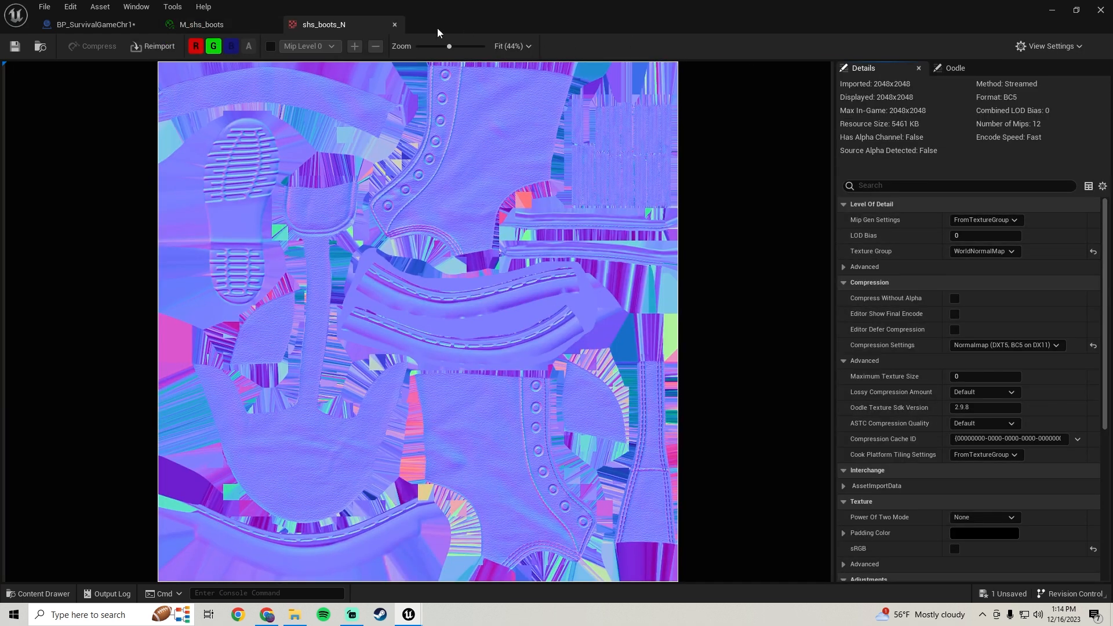
left_click(394, 25)
Limit the B_MacroTex_Variation texture macro_heather_04 to a Maximum Texture Size of 1024, then save and close it.
scroll(850, 277, "down", 6)
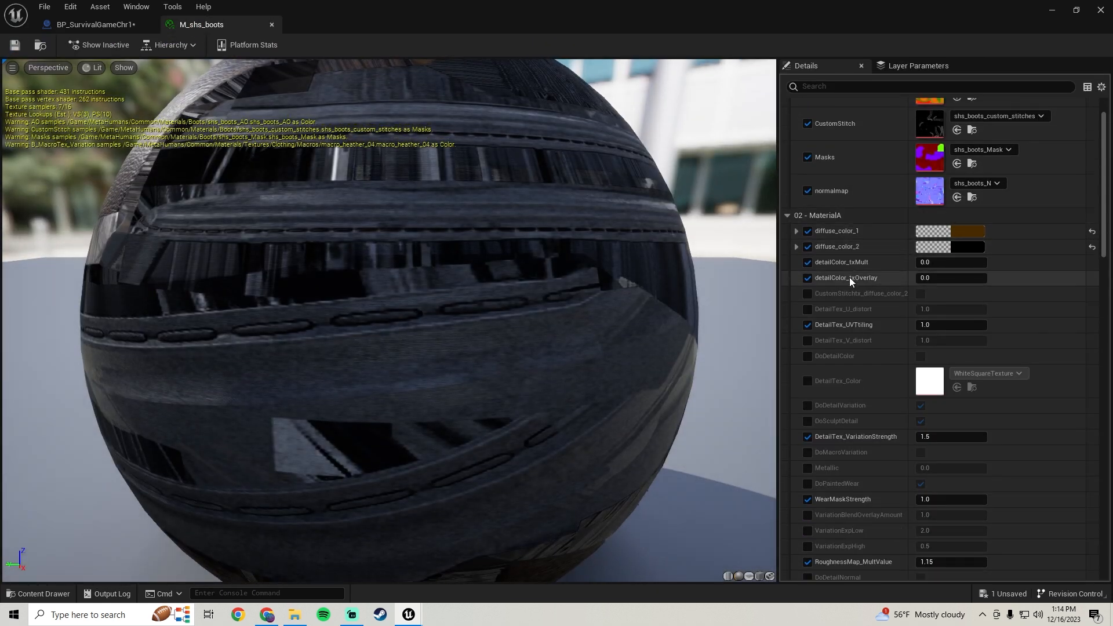
scroll(850, 277, "down", 8)
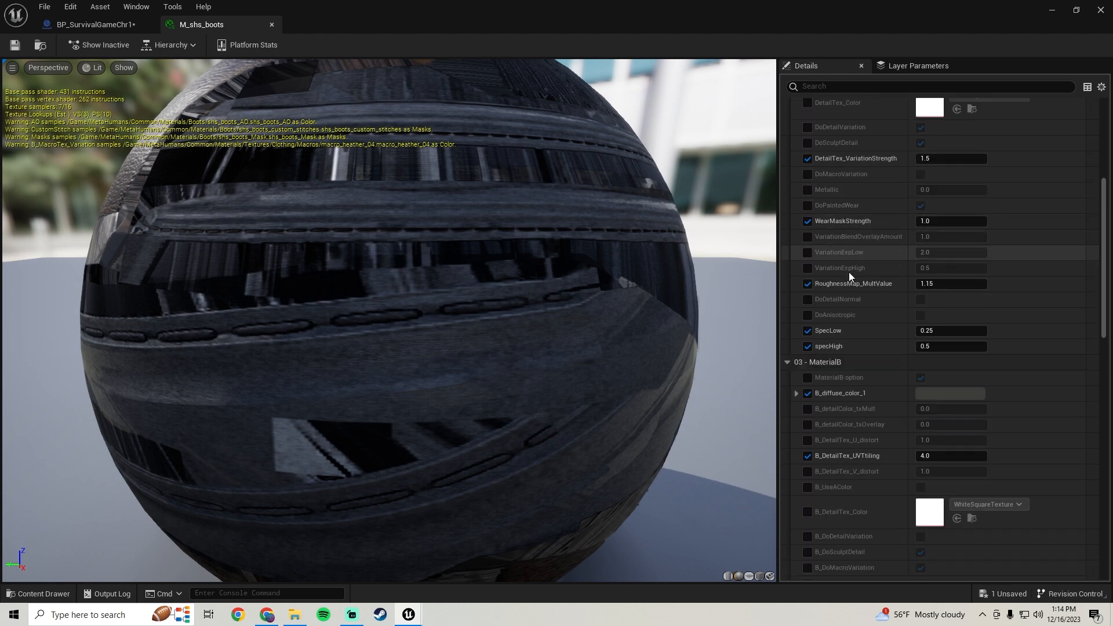
scroll(848, 273, "down", 4)
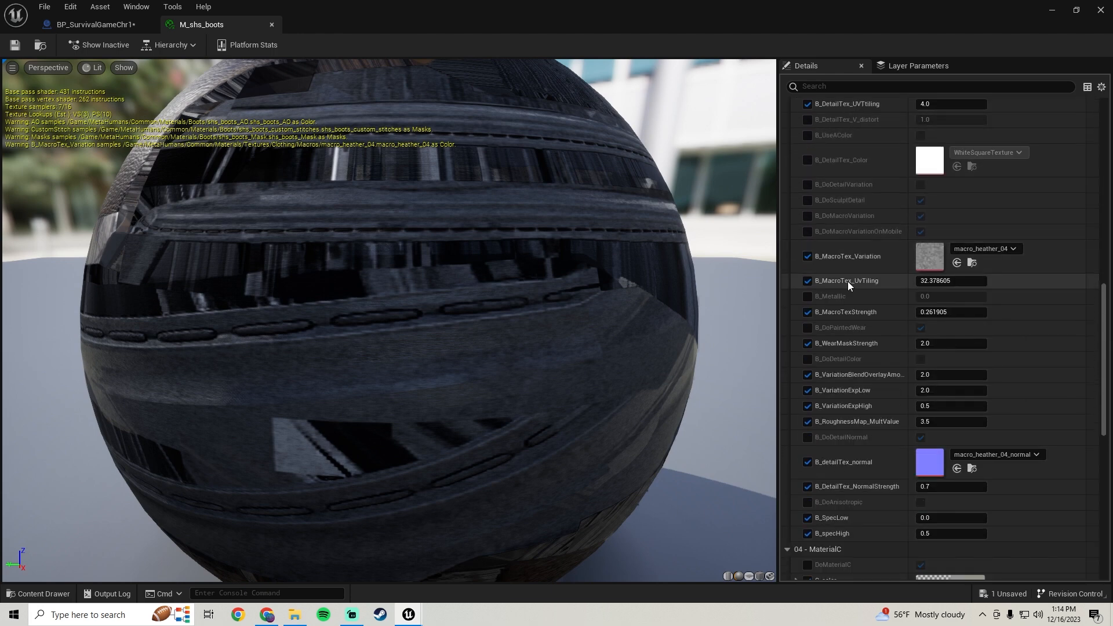
double_click(923, 254)
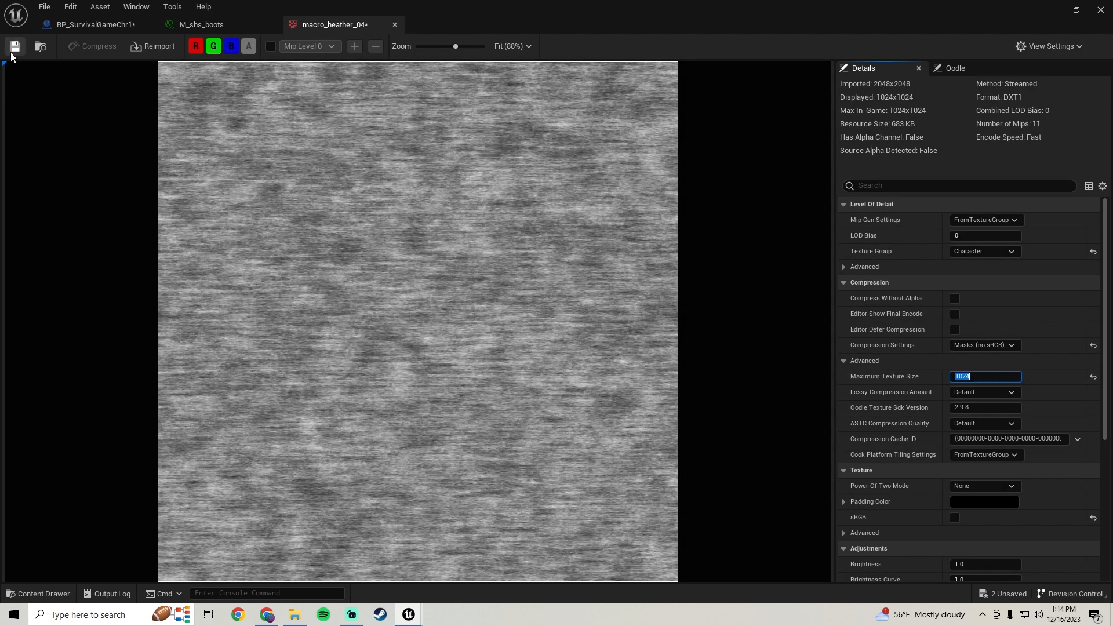
left_click(395, 24)
Check the B_detailTex_normal texture macro_heather_04_normal without editing it, look through the remaining boots parameters, and close the material.
scroll(846, 342, "down", 5)
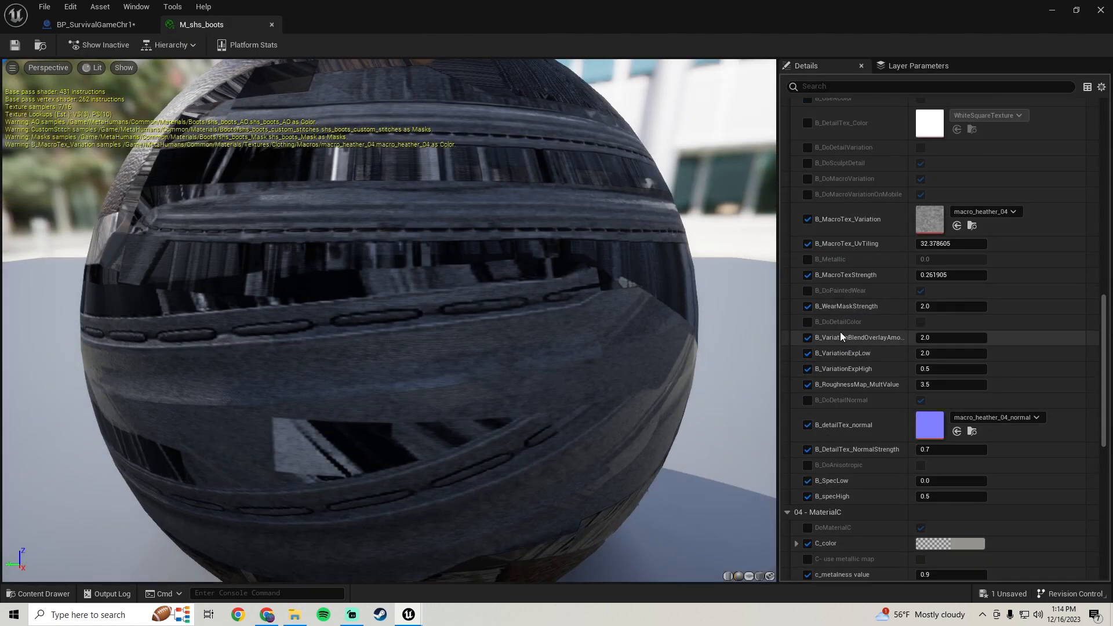
double_click(935, 329)
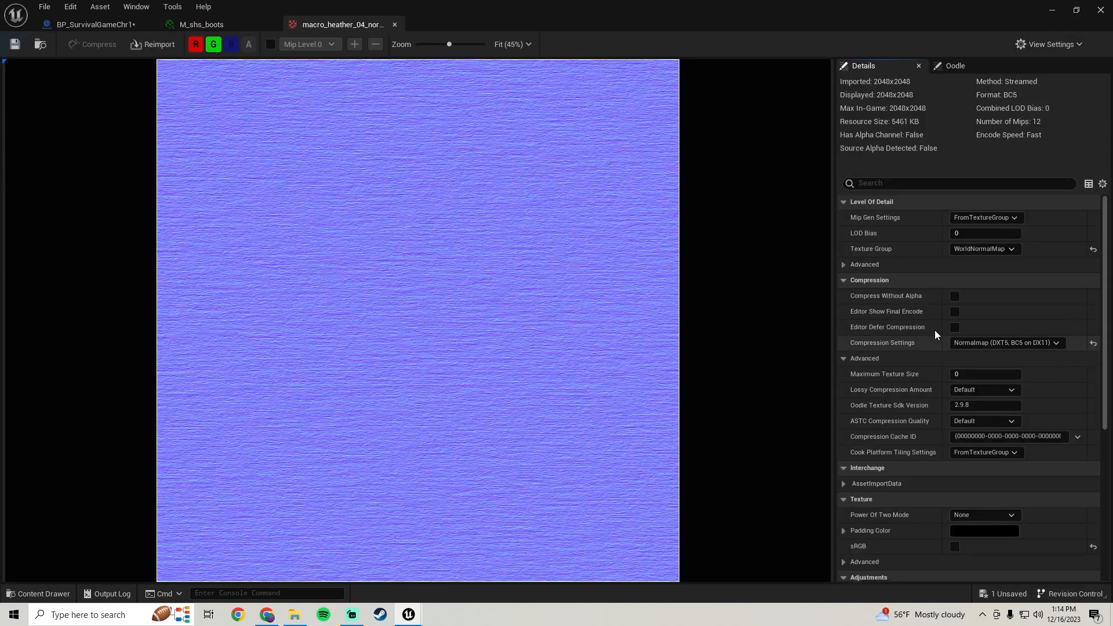
left_click(395, 24)
scroll(848, 334, "down", 10)
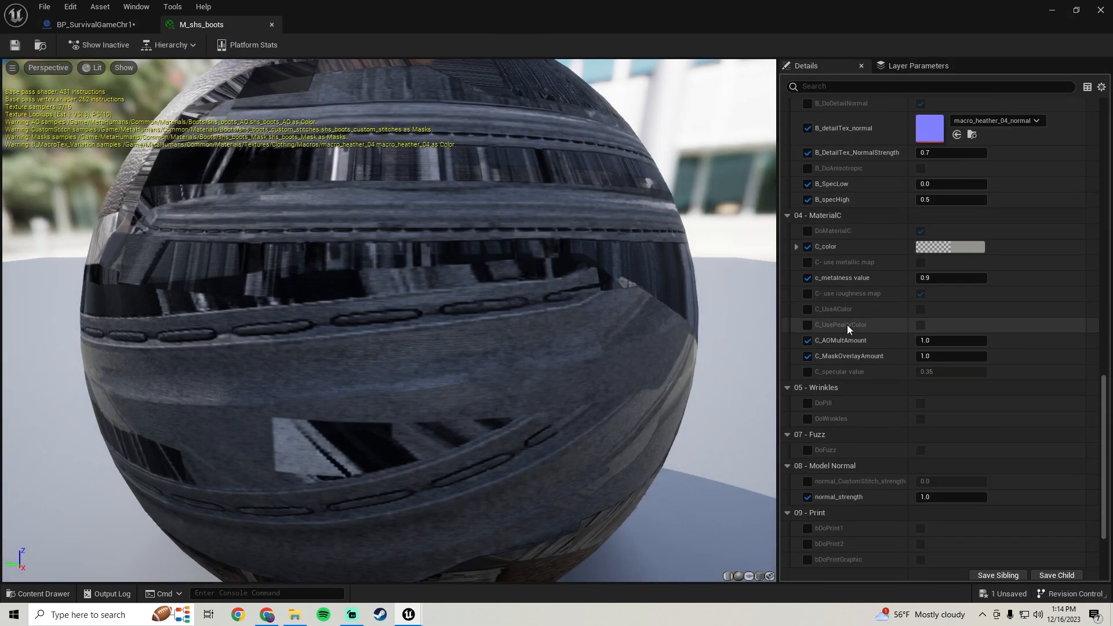
left_click(272, 25)
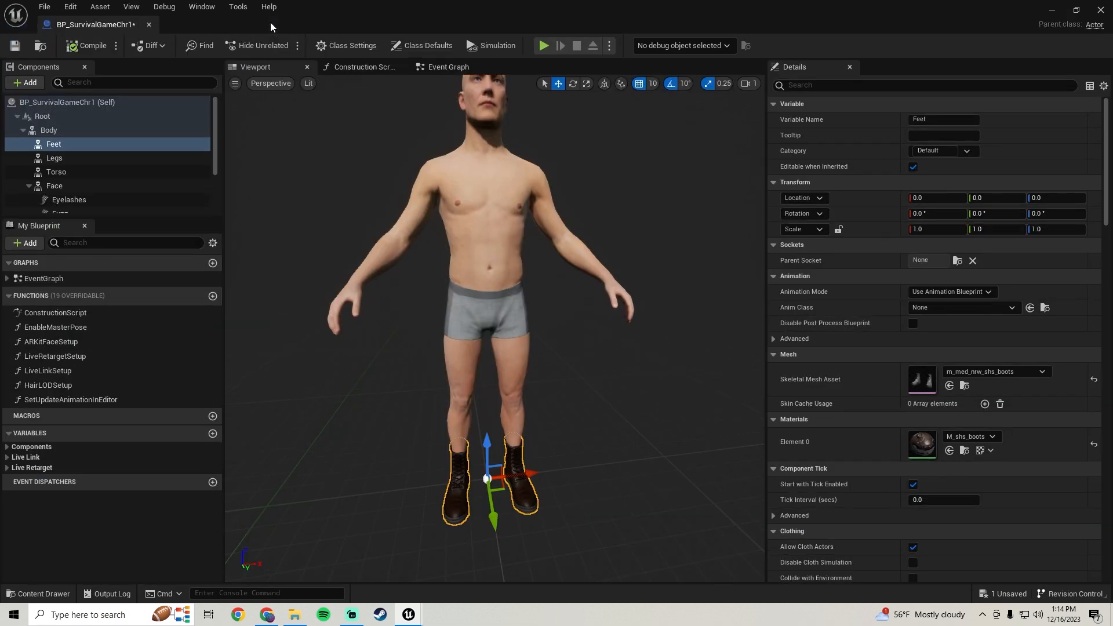
Check the Legs and Torso components for an assigned skeletal mesh and materials.
left_click(54, 157)
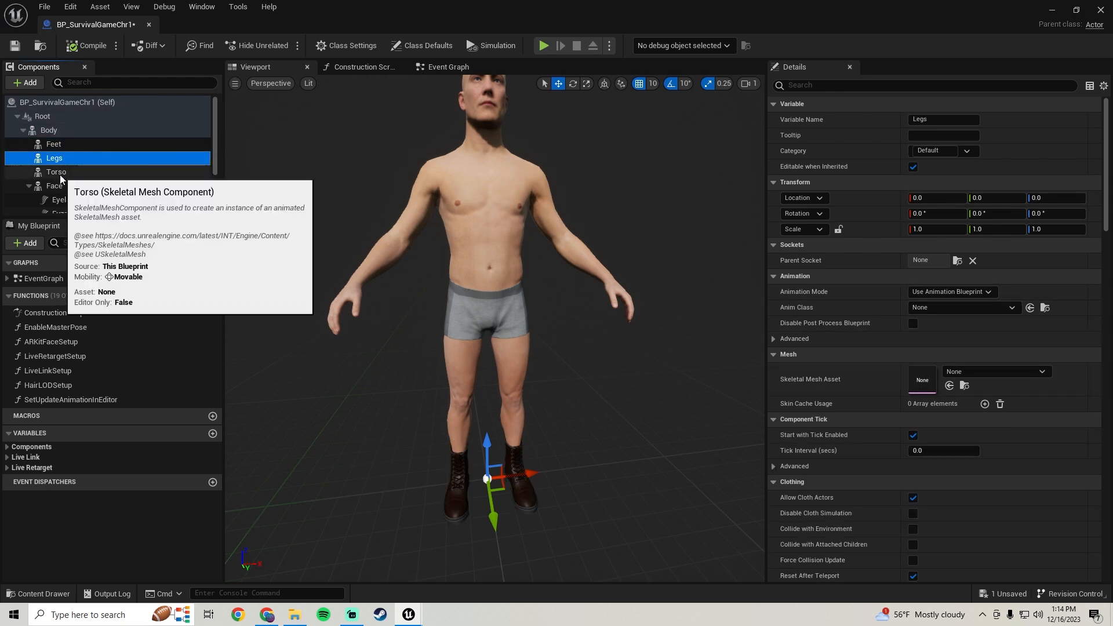
left_click(492, 266)
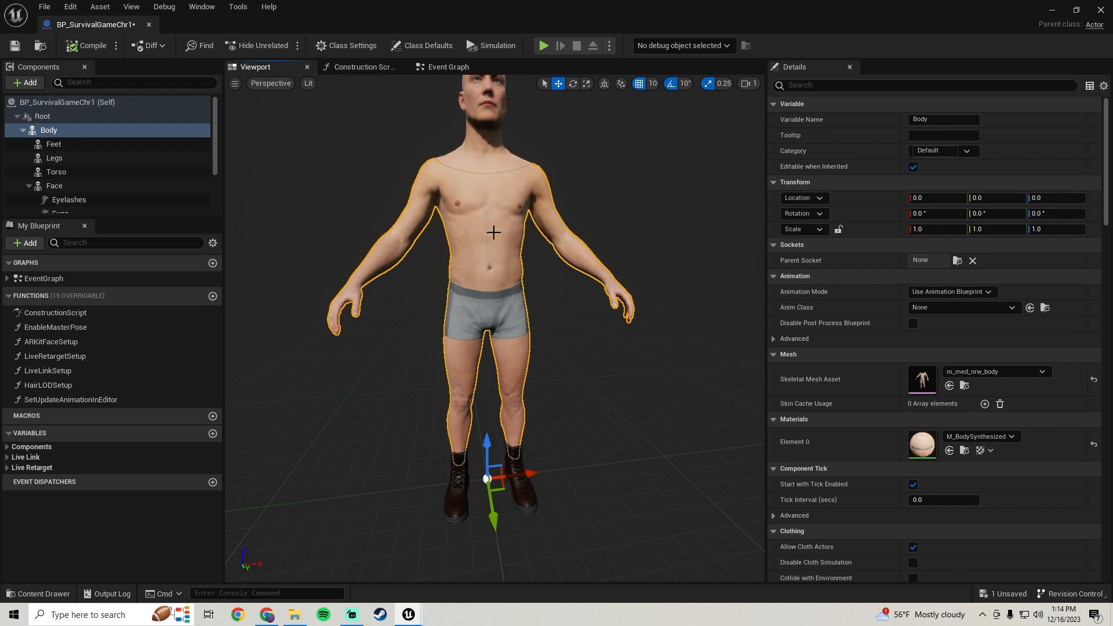
left_click(58, 171)
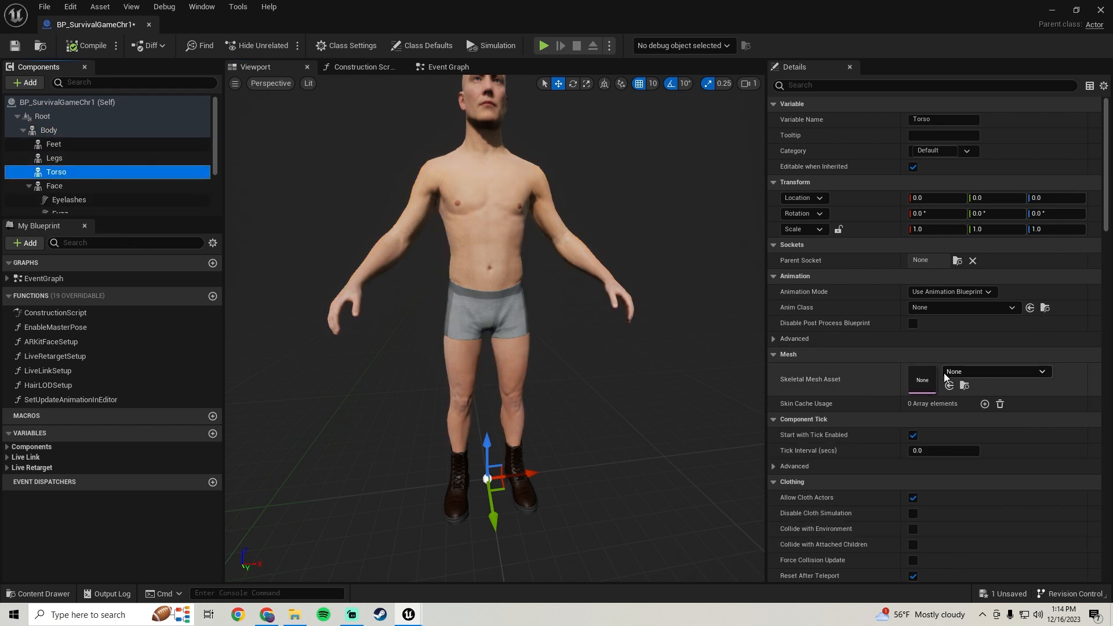
Select the Face component, review its material list, and open the Element 0 material MI_HeadSynthesized_Baked.
scroll(88, 178, "down", 2)
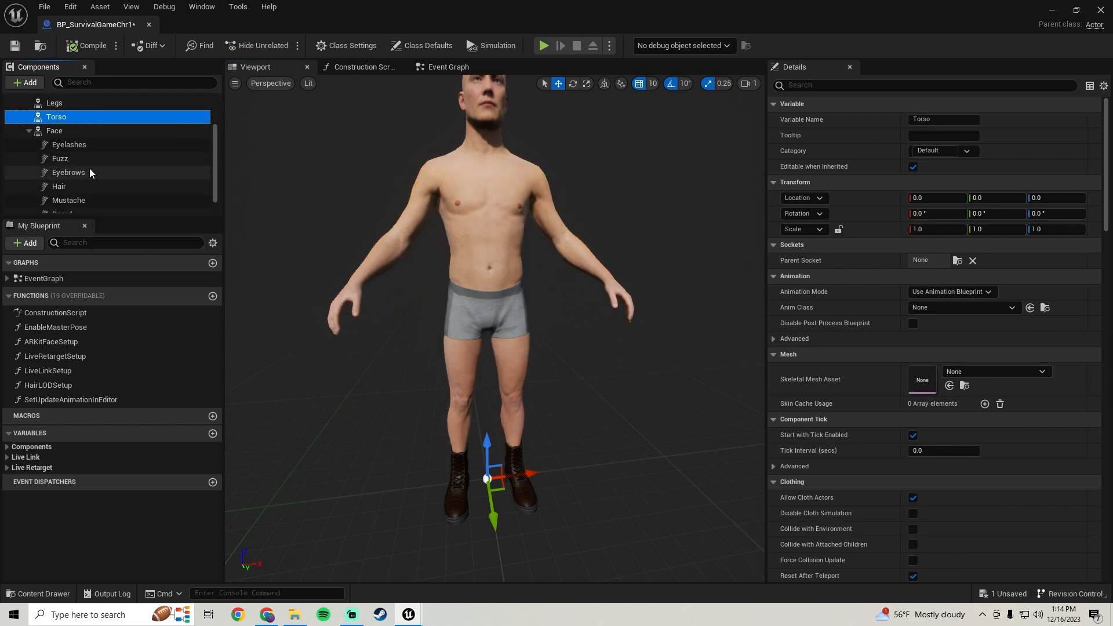
left_click(82, 137)
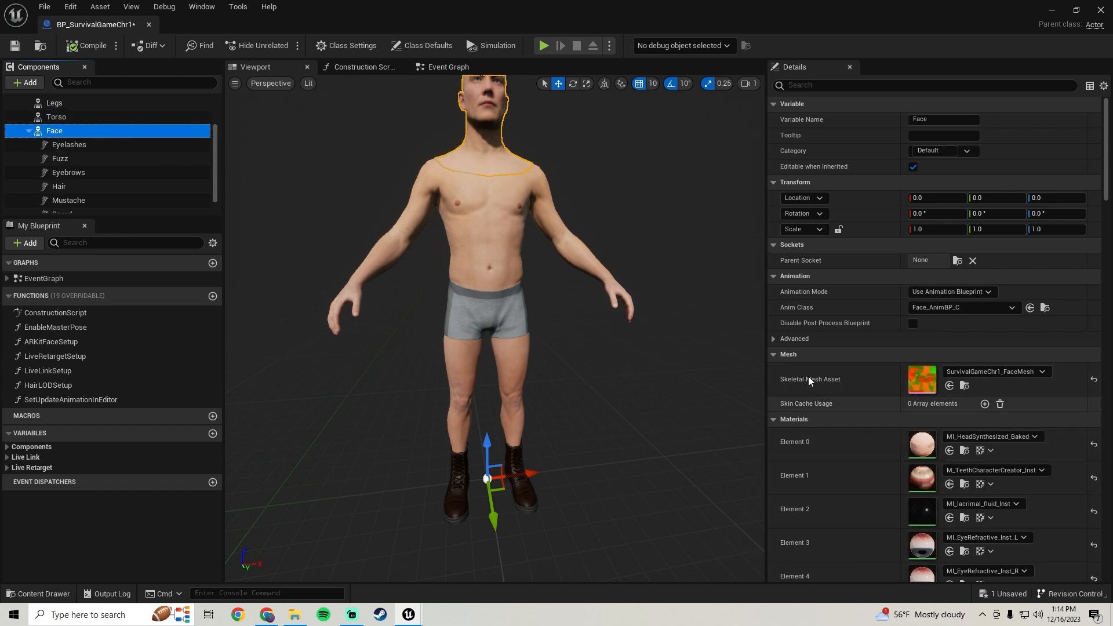
scroll(830, 335, "down", 1)
scroll(821, 308, "down", 2)
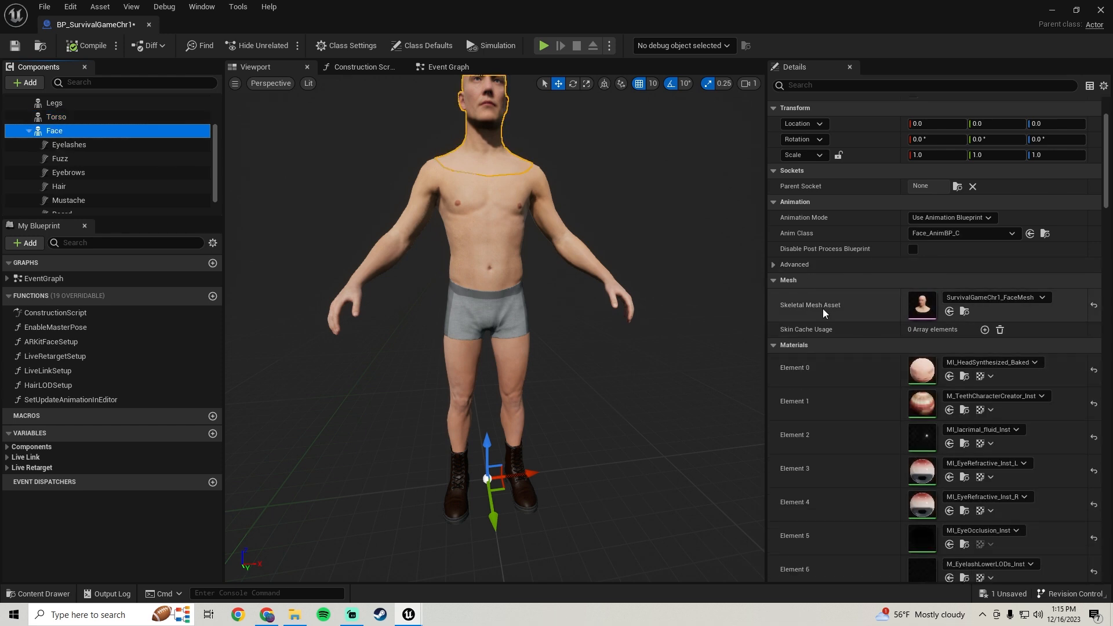
scroll(823, 313, "down", 3)
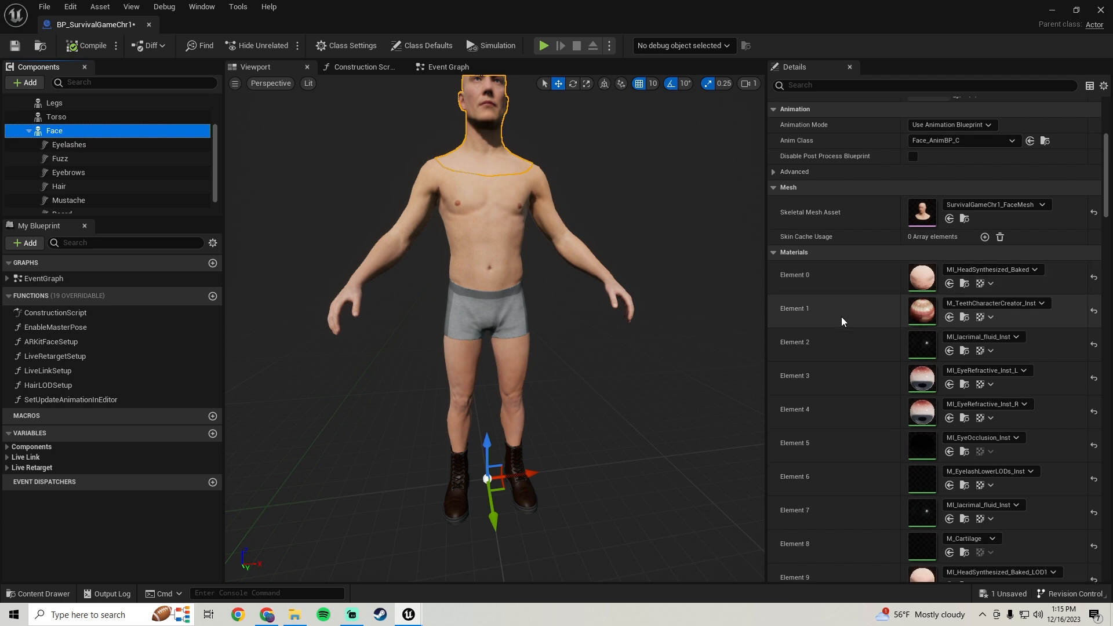
scroll(842, 324, "down", 5)
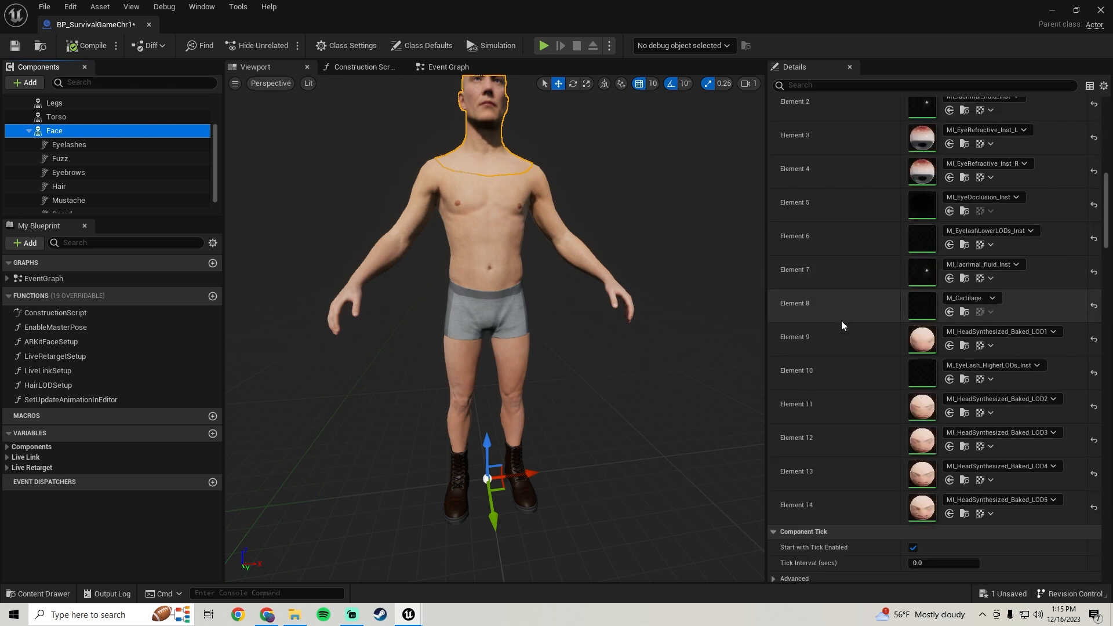
scroll(843, 324, "up", 4)
scroll(845, 321, "up", 1)
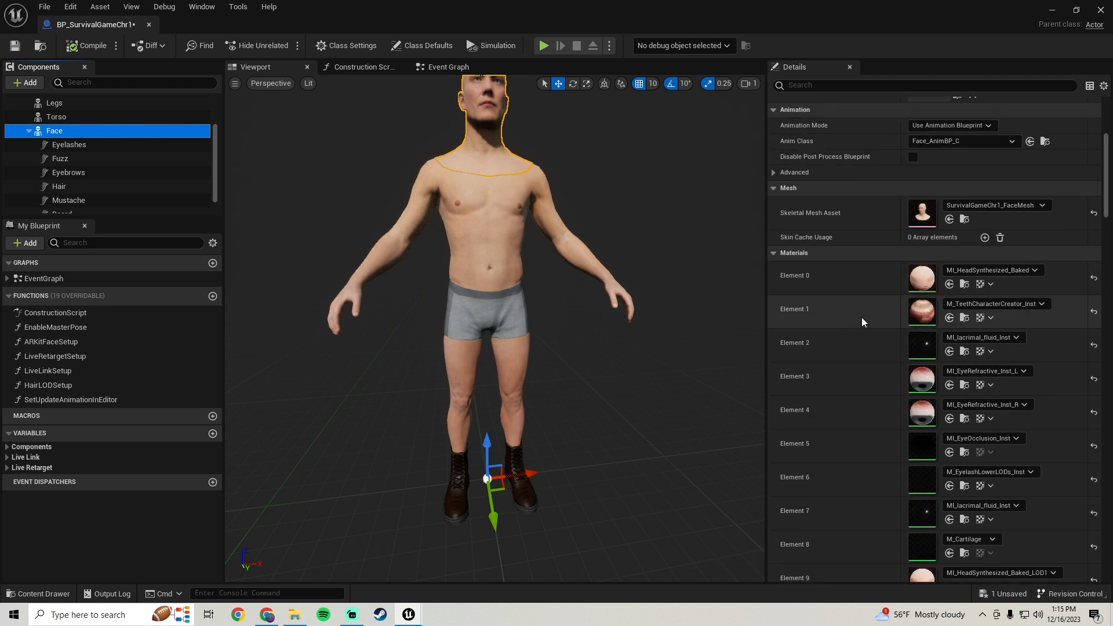
double_click(916, 276)
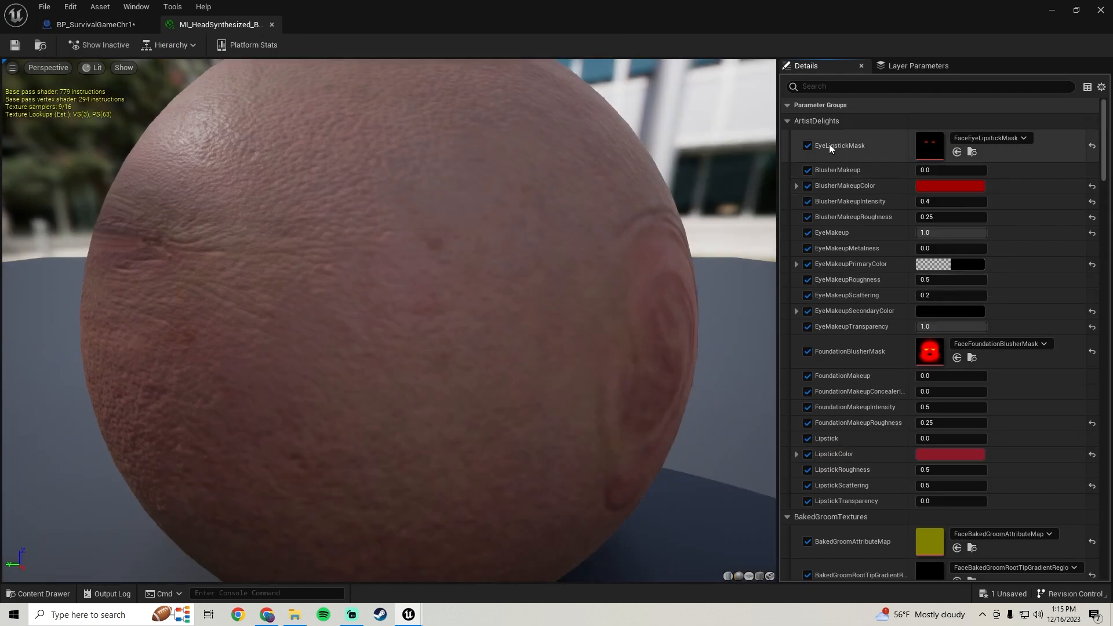
Limit the EyeLipstickMask texture FaceEyeLipstickMask to a Maximum Texture Size of 1024, then save and close it.
double_click(920, 153)
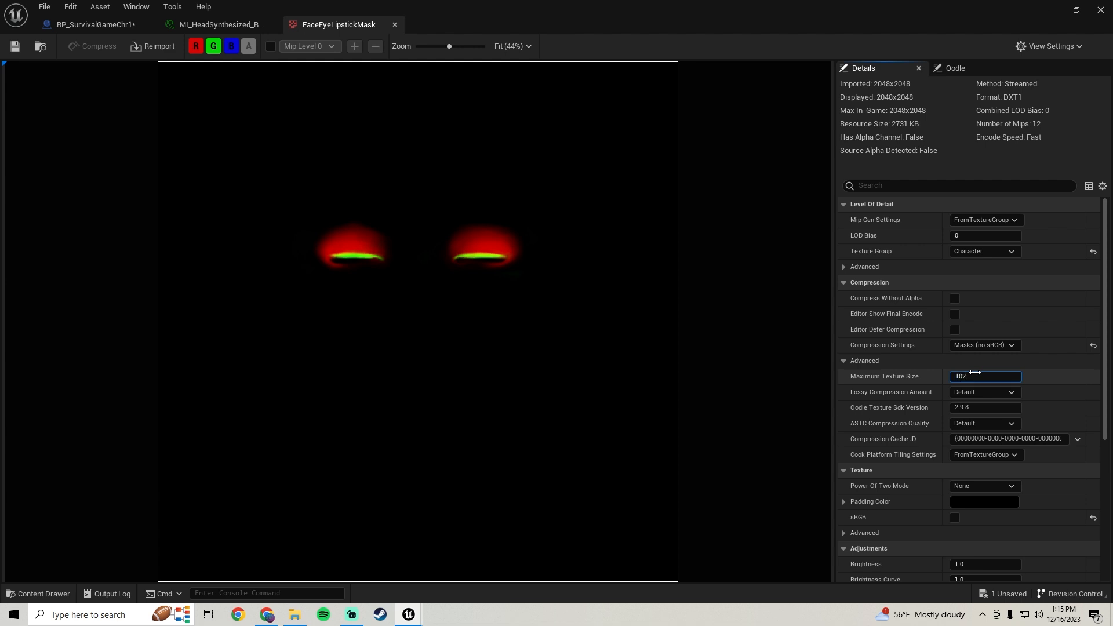
left_click(15, 45)
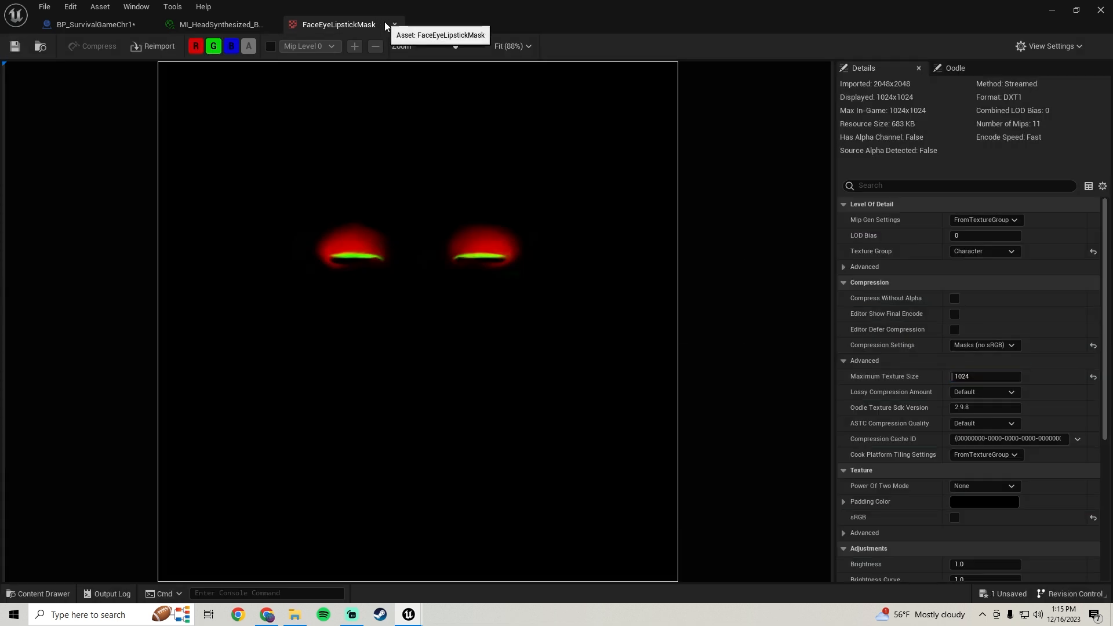
left_click(394, 25)
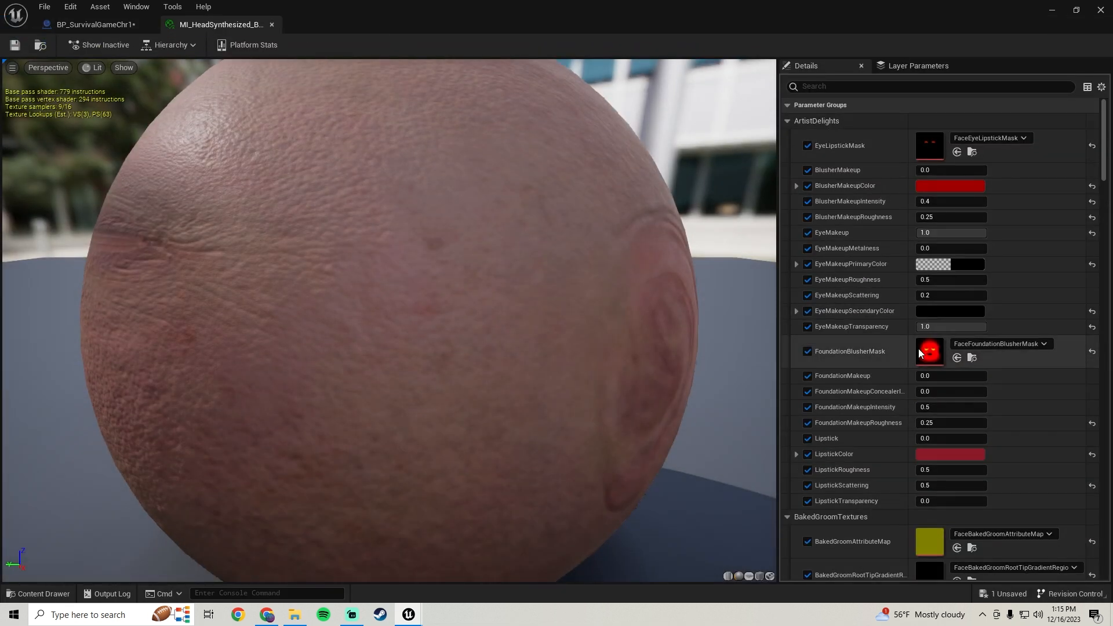
Set the Maximum Texture Size of the FoundationBlusherMask texture FaceFoundationBlusherMask to 1024 and save it.
double_click(928, 352)
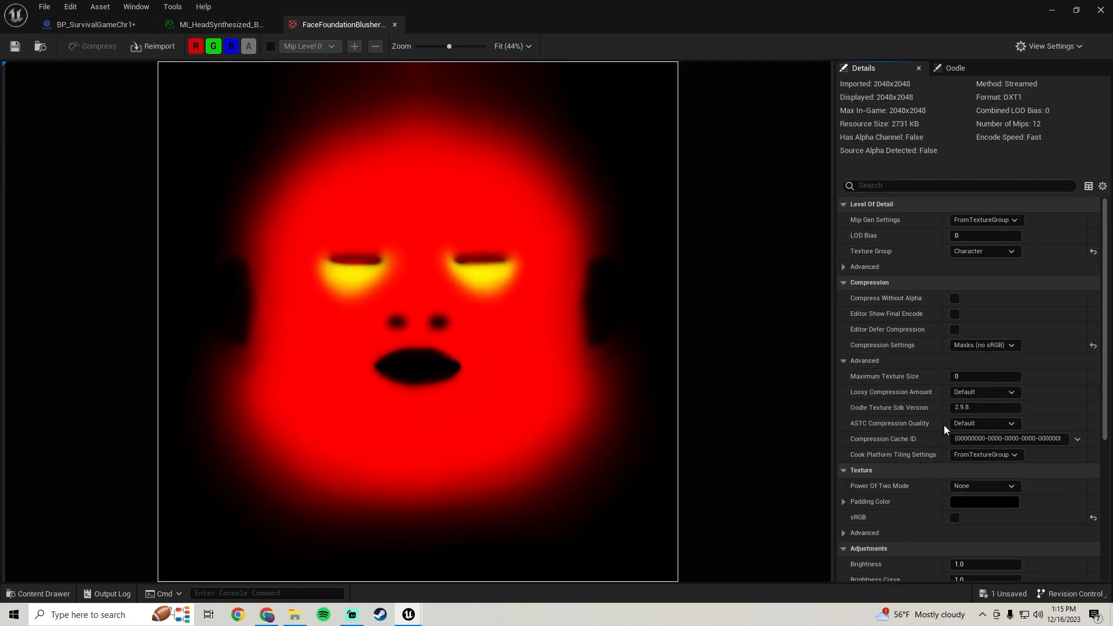
left_click(982, 376)
type("1024")
key("Return")
left_click(15, 46)
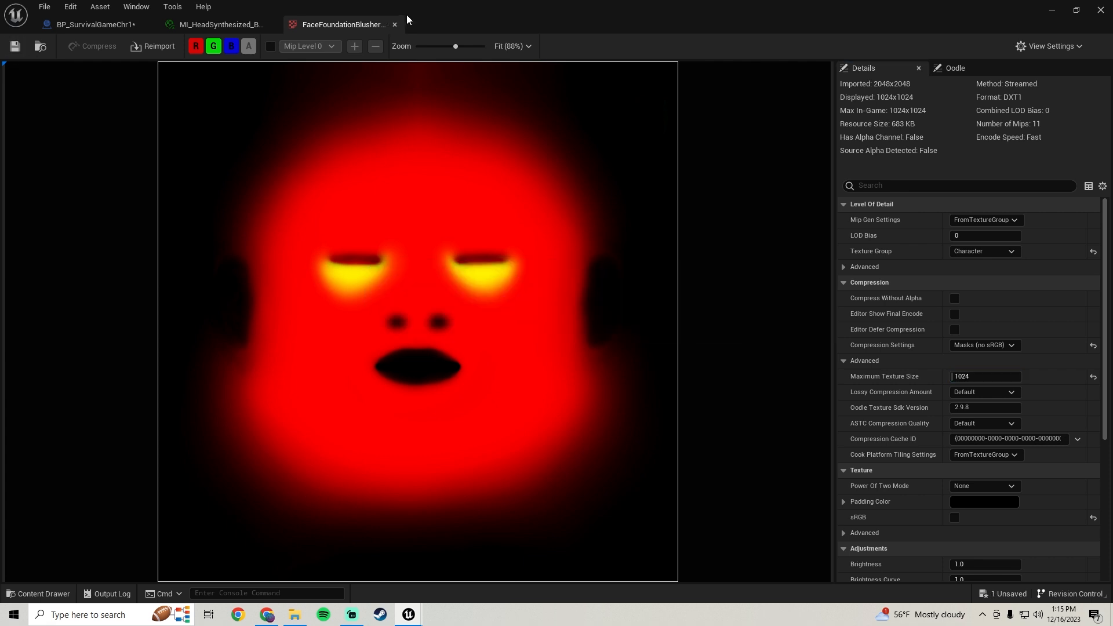
Close the blusher mask texture, set the BakedGroomAttributeMap texture's Maximum Texture Size to 1024, then save and close it.
left_click(395, 24)
scroll(864, 333, "down", 5)
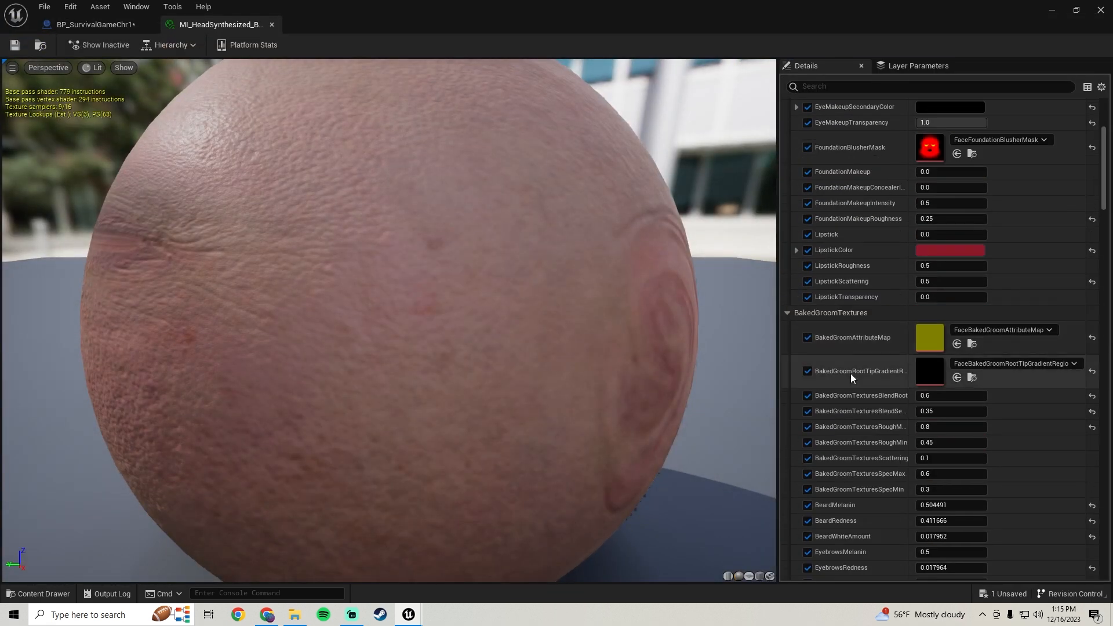
double_click(918, 340)
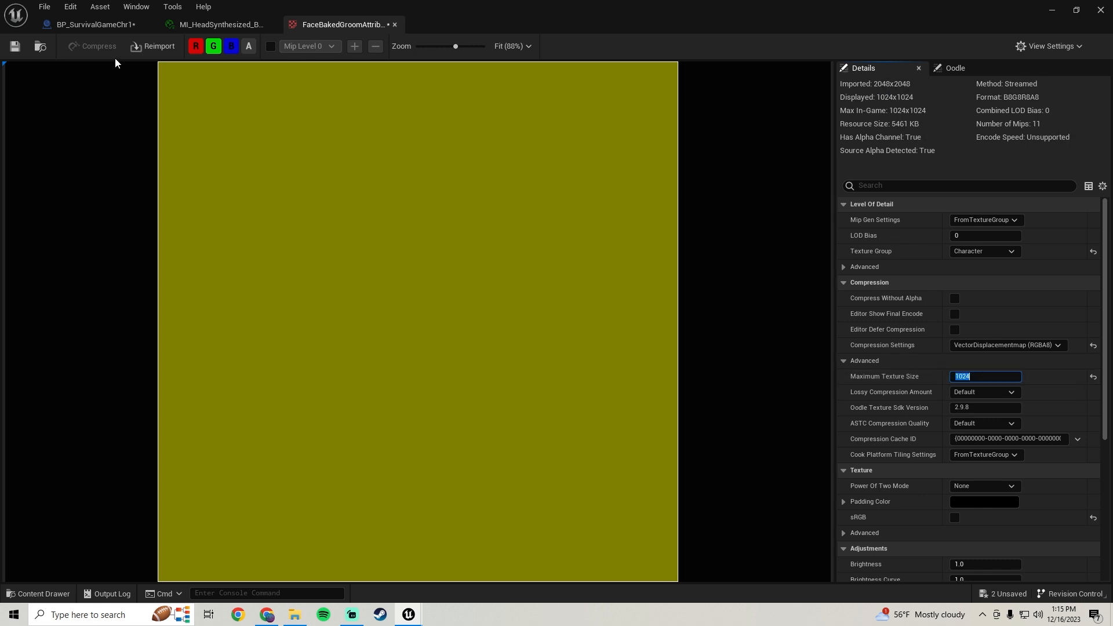
left_click(15, 46)
left_click(395, 25)
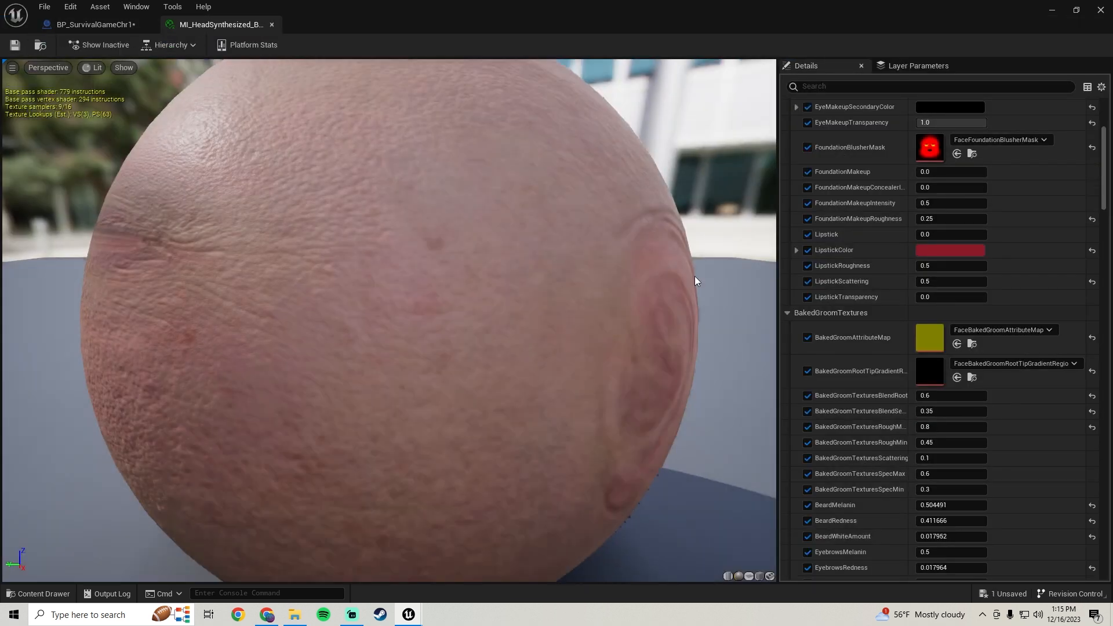
Limit the Maximum Texture Size of the FaceBakedGroomRootTipGradientRegionMasks texture, then save and close it.
scroll(842, 315, "down", 1)
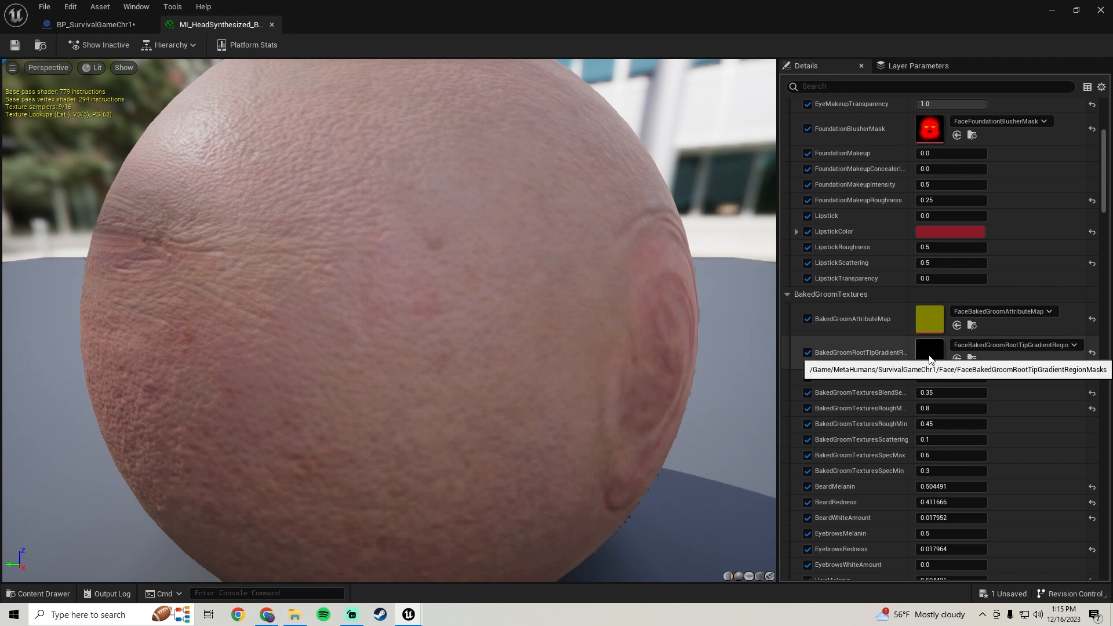
double_click(929, 353)
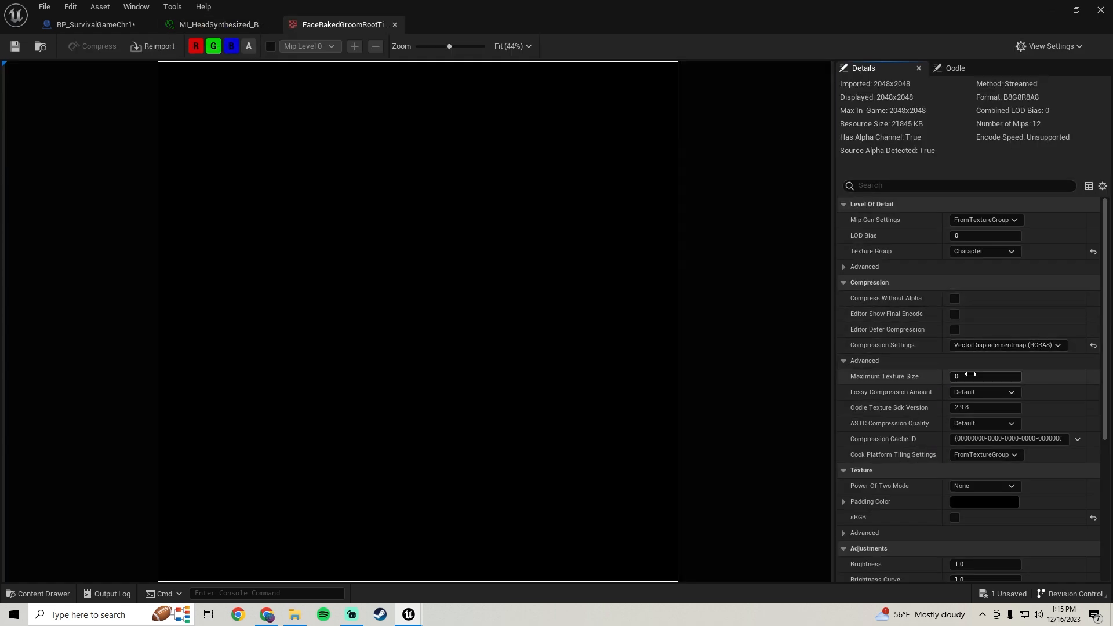
left_click(15, 45)
left_click(394, 26)
Check the sizes of the SecondaryColorsTexture and Color_MAIN textures, closing each one unchanged.
scroll(862, 351, "down", 10)
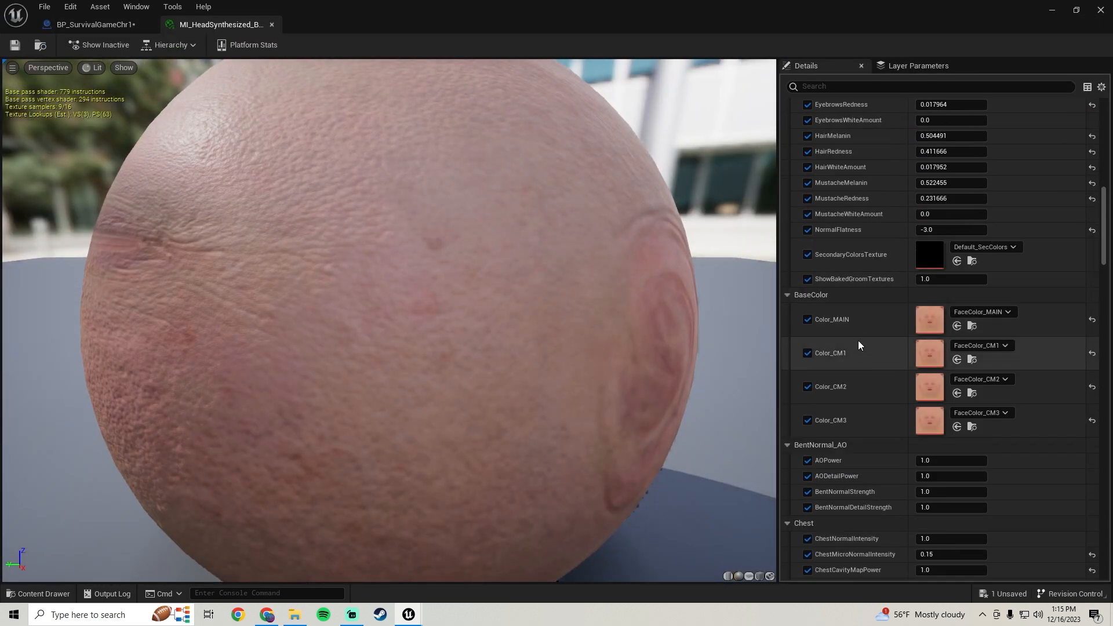
double_click(930, 255)
left_click(395, 25)
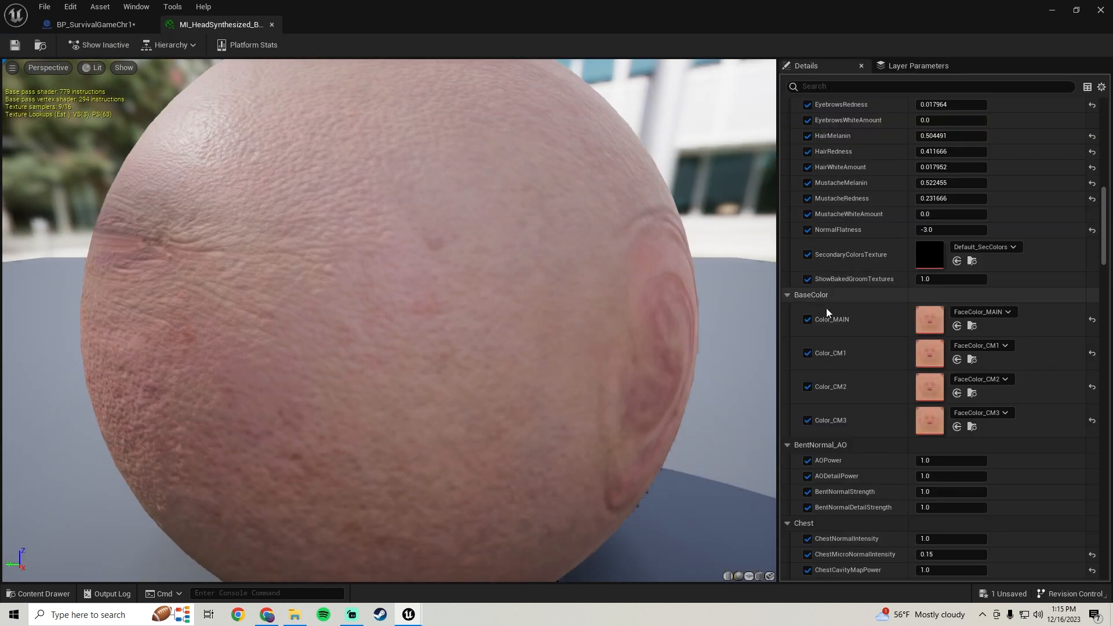
scroll(858, 284, "down", 1)
double_click(930, 301)
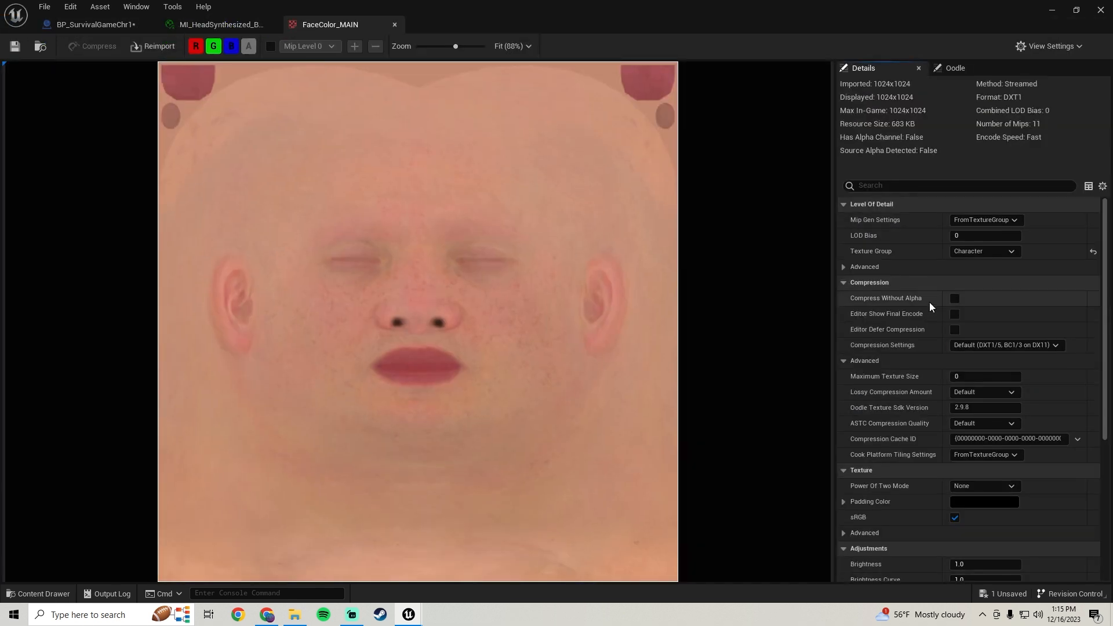
left_click(394, 24)
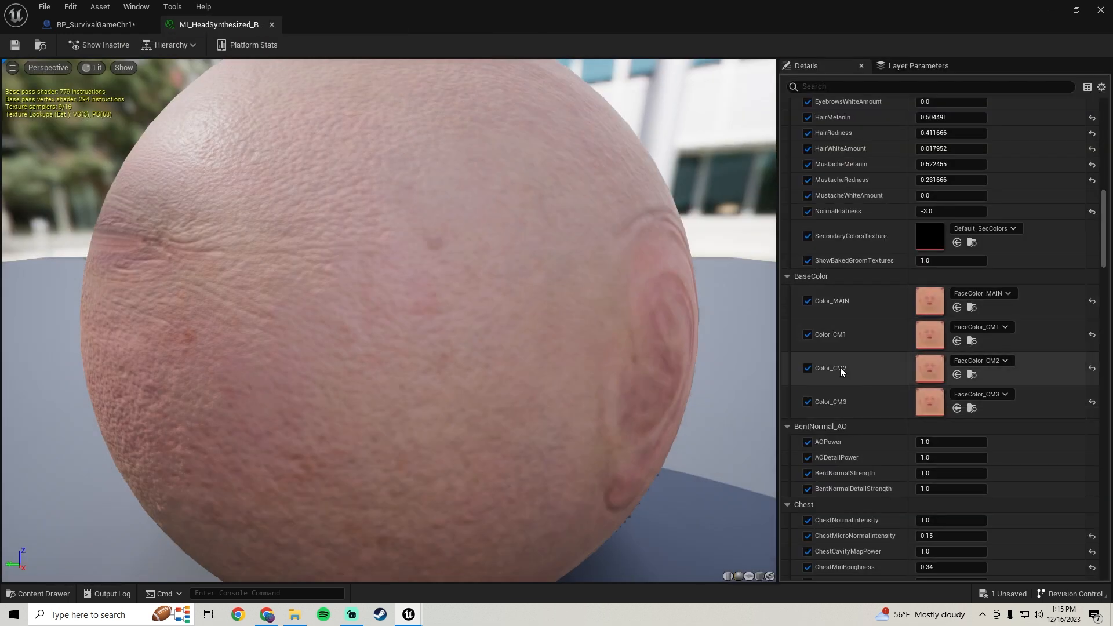
Find the HighlightsMask parameter, check the size of its DefaultTexture, and close the texture.
scroll(868, 322, "down", 10)
scroll(866, 320, "down", 12)
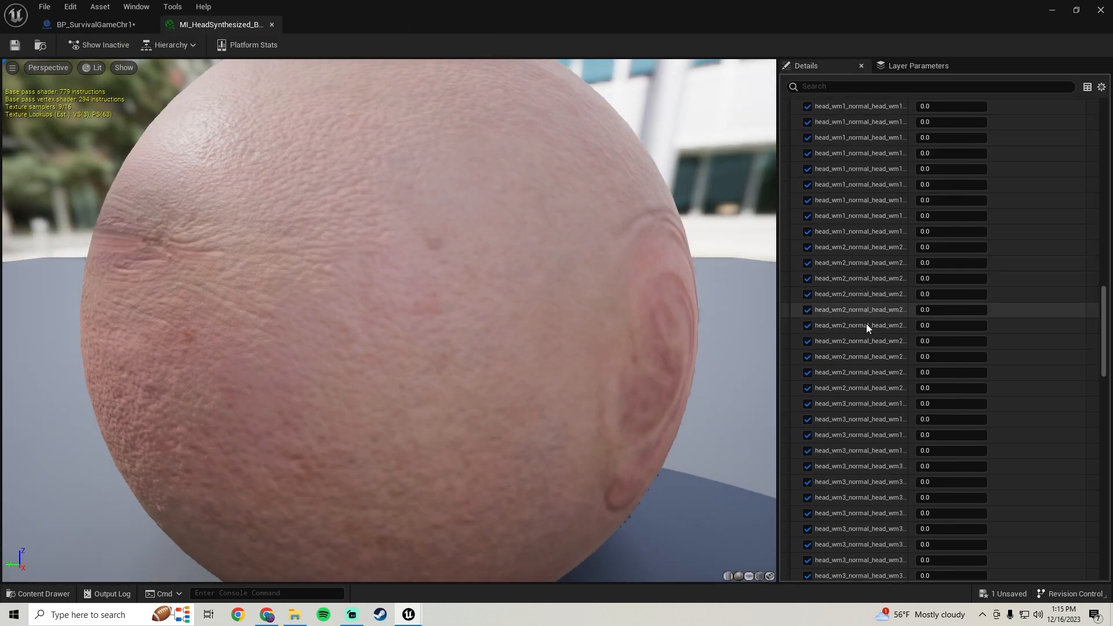
scroll(865, 311, "down", 1)
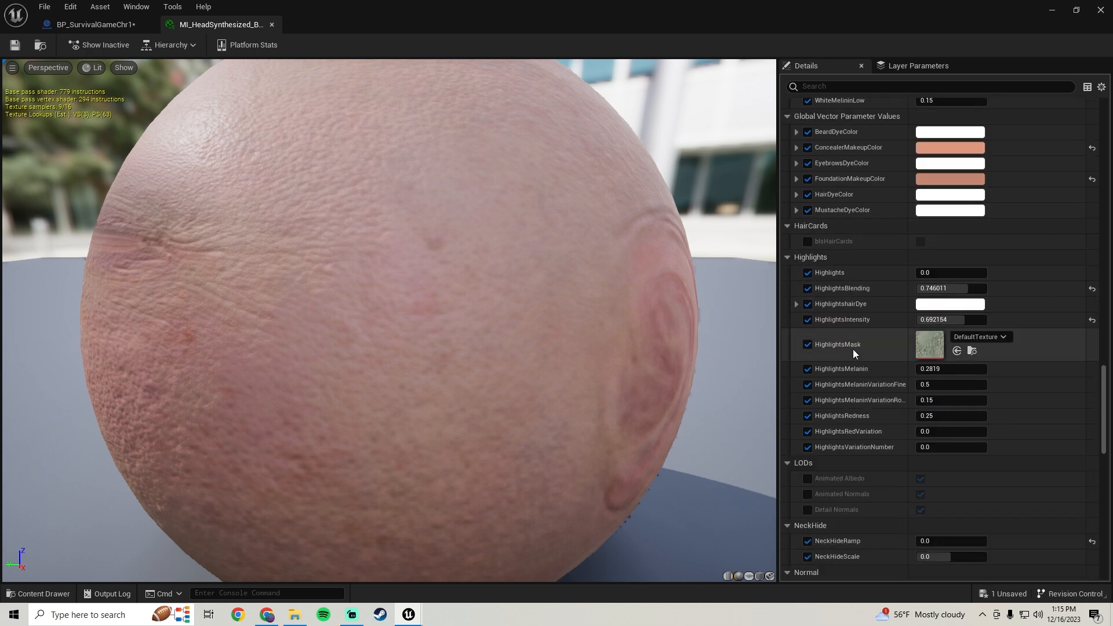
double_click(927, 344)
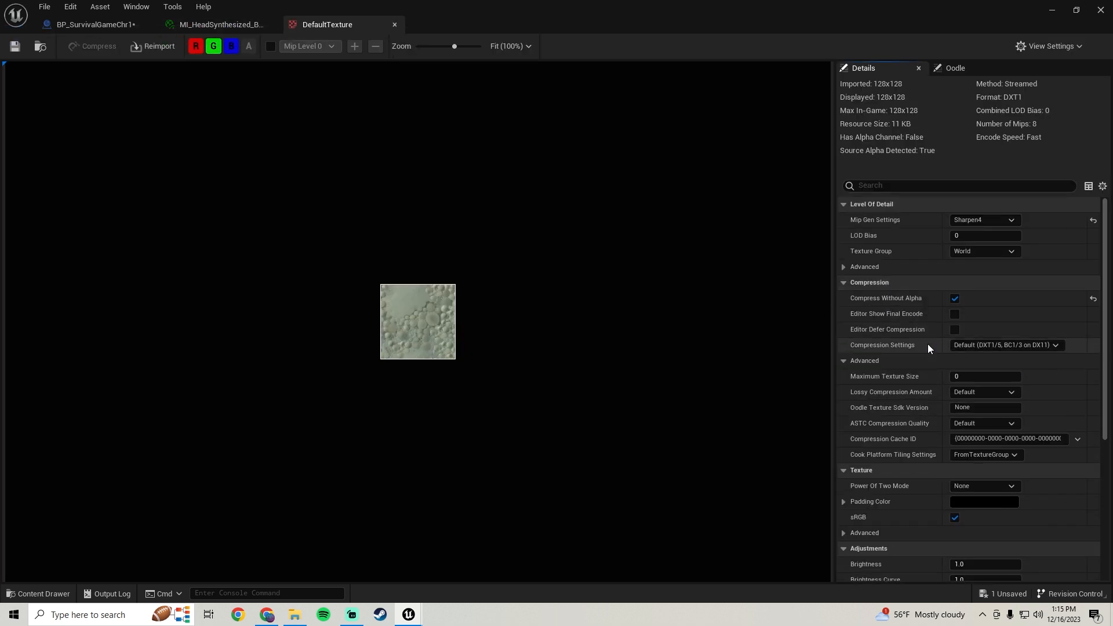
left_click(395, 24)
Check the sizes of the Normal_MAIN and Roughness_MAIN textures, closing each one unchanged.
scroll(848, 366, "down", 6)
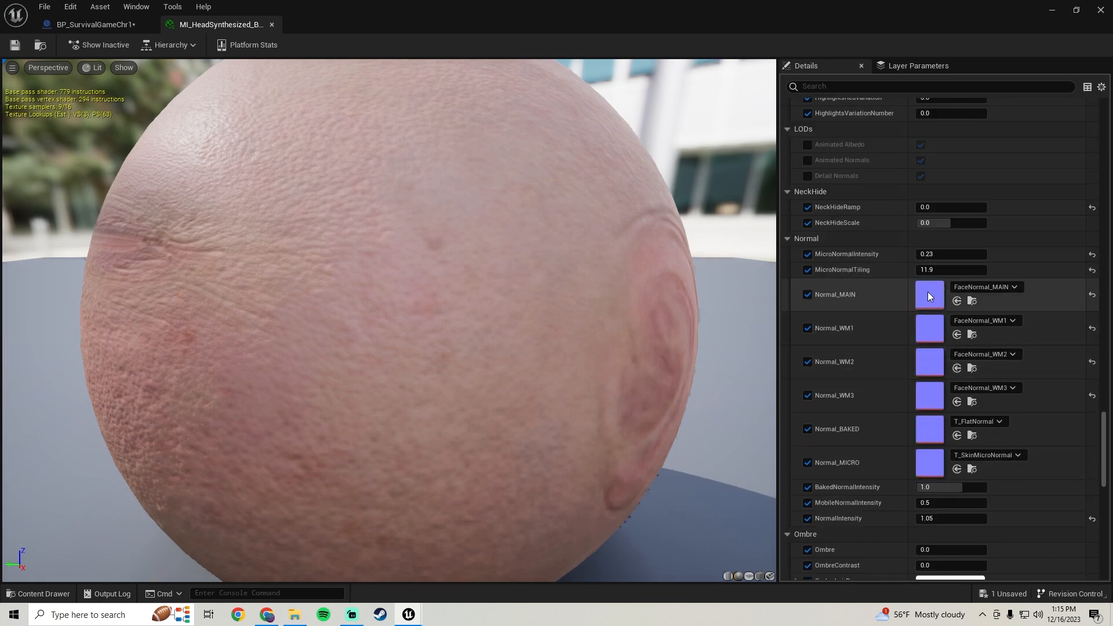
double_click(927, 294)
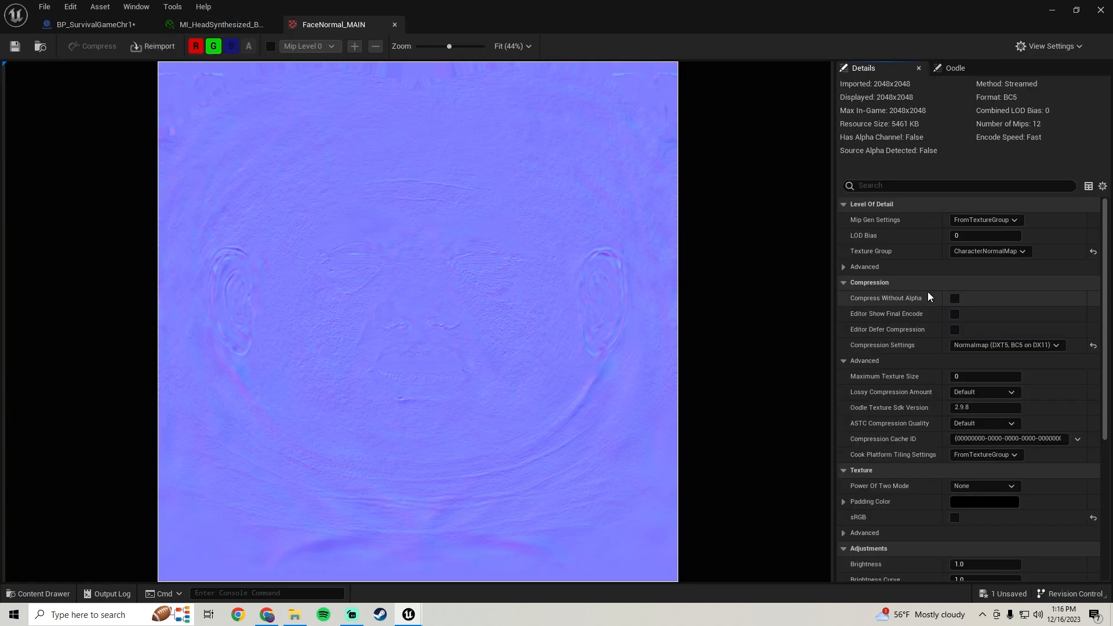
left_click(394, 26)
scroll(842, 371, "down", 10)
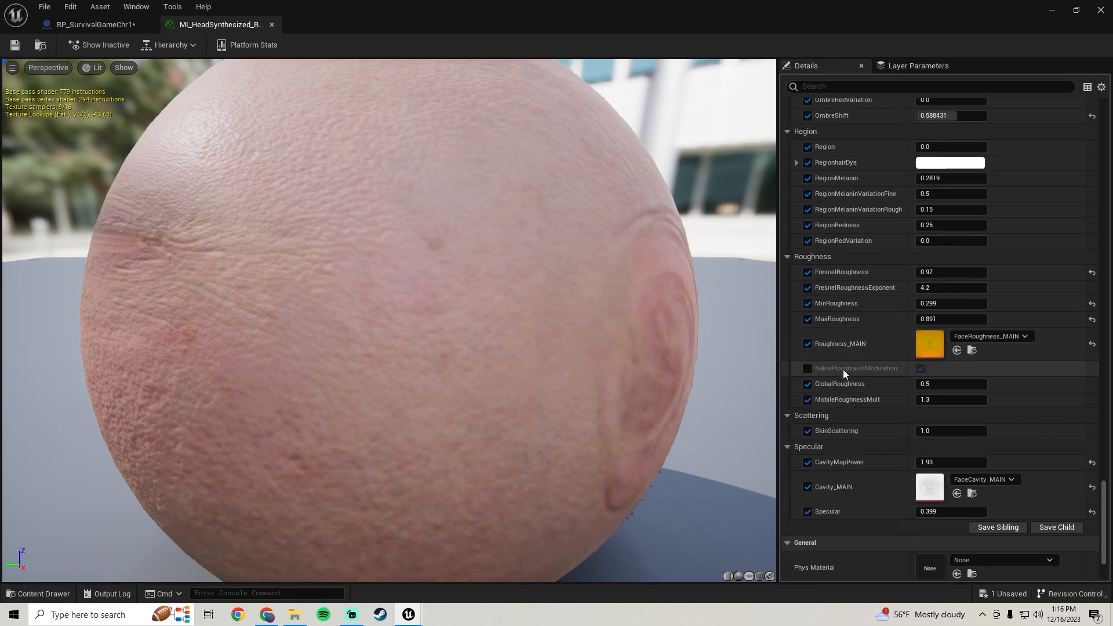
double_click(922, 340)
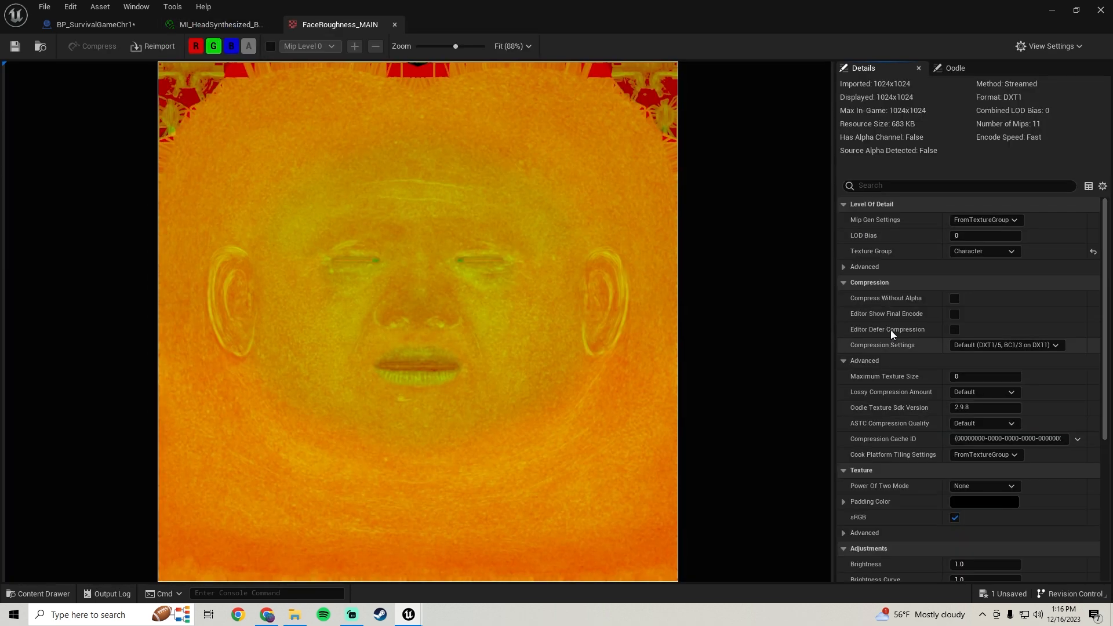
left_click(395, 25)
Limit the Maximum Texture Size of the Cavity_MAIN texture FaceCavity_MAIN, then save and close it.
scroll(857, 364, "down", 3)
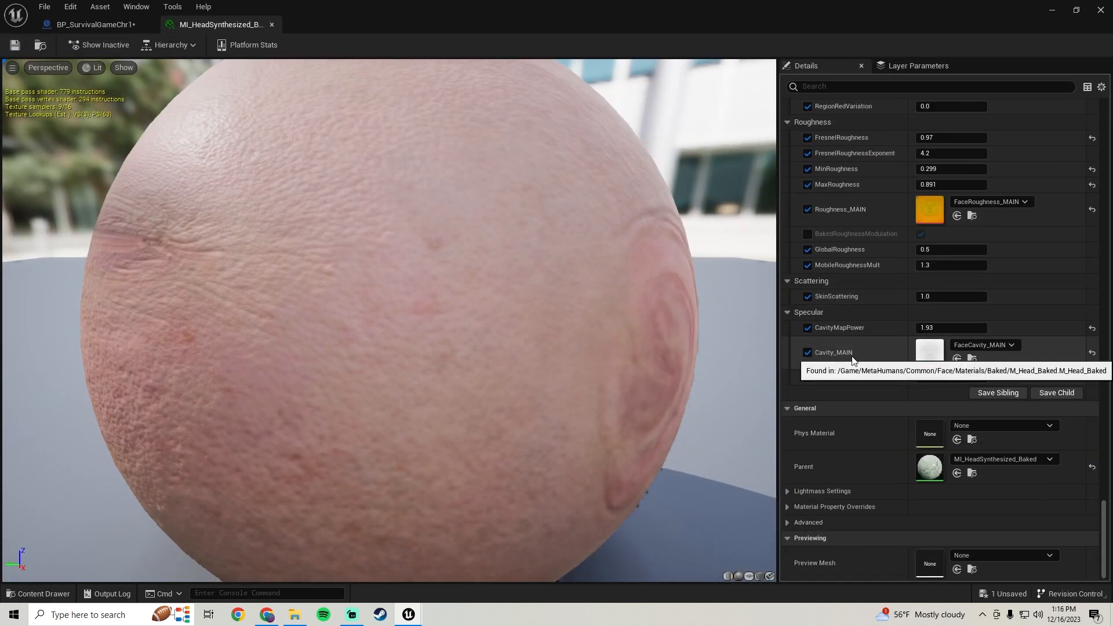
double_click(927, 351)
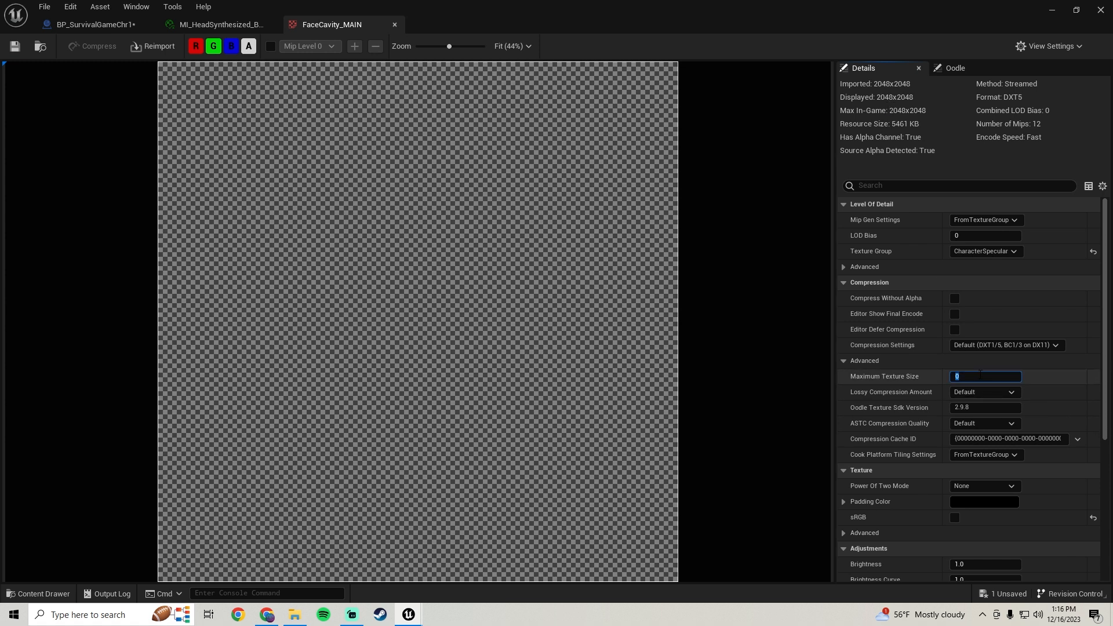
left_click(15, 47)
left_click(394, 24)
Look over the remaining head material textures, then close MI_HeadSynthesized_Baked and return to the BP_SurvivalGameChr1 blueprint.
scroll(871, 408, "down", 1)
scroll(869, 403, "up", 10)
scroll(869, 401, "up", 5)
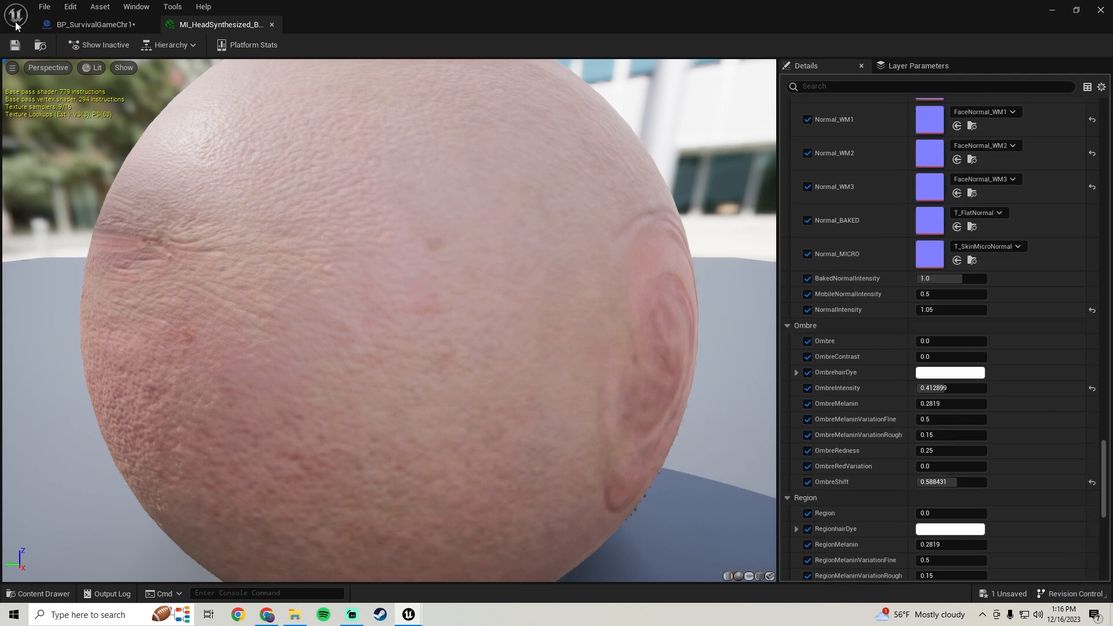
left_click(104, 26)
left_click(276, 23)
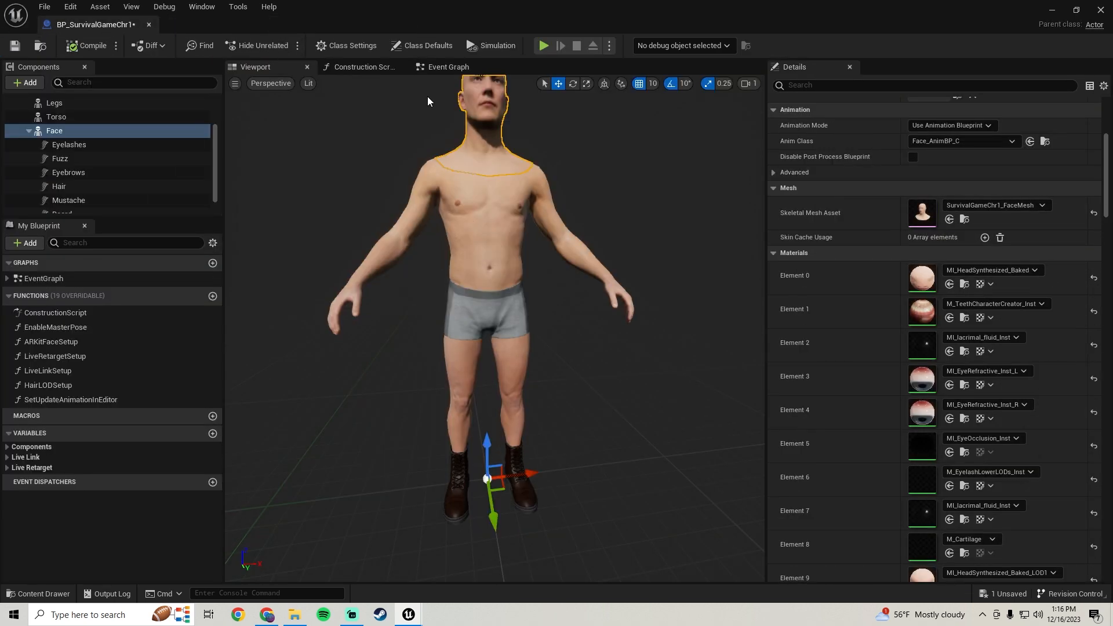
Inspect the Face's Element 1 teeth material and its parents up to M_Teeth for textures, then close them all.
double_click(921, 310)
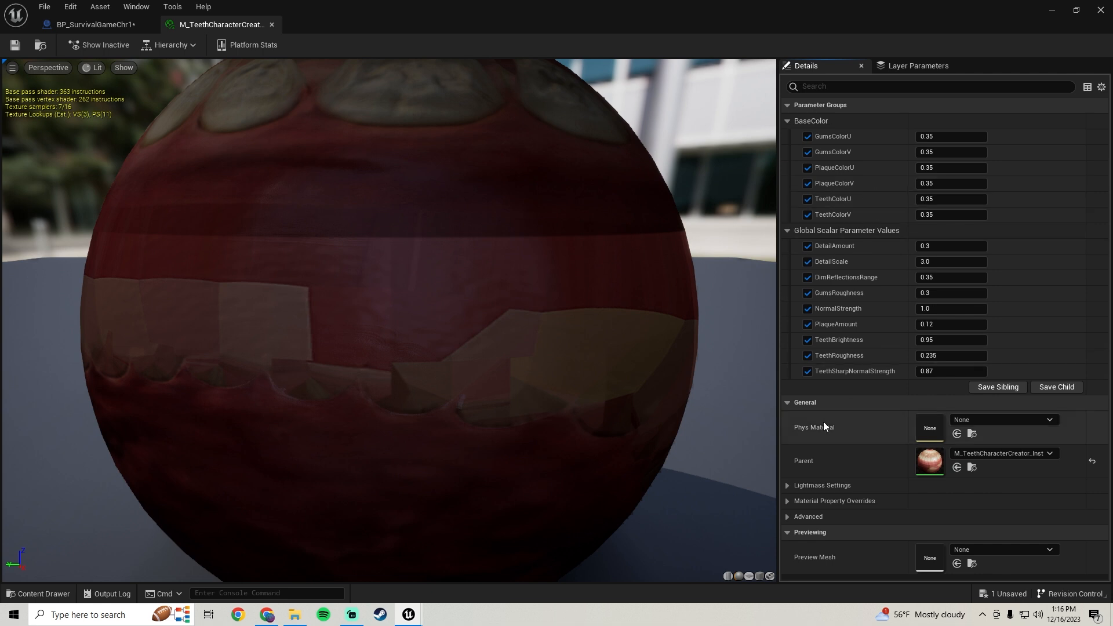
double_click(930, 461)
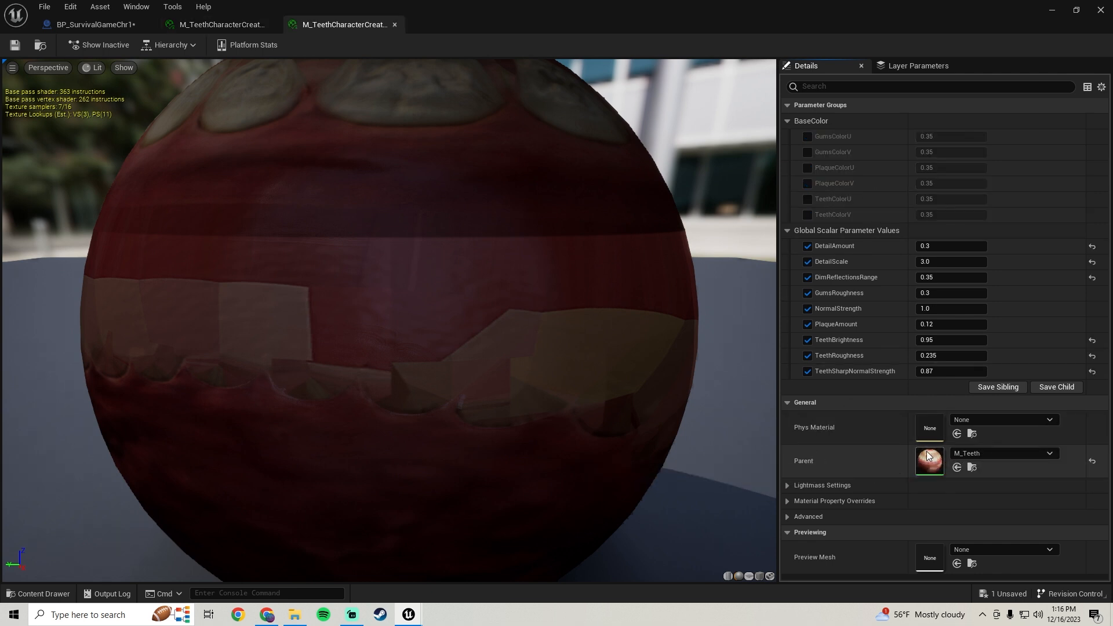
double_click(928, 464)
scroll(841, 423, "down", 5)
right_click_drag(440, 345, 532, 430)
scroll(493, 314, "up", 4)
scroll(495, 313, "down", 1)
right_click_drag(694, 326, 668, 292)
left_click(519, 26)
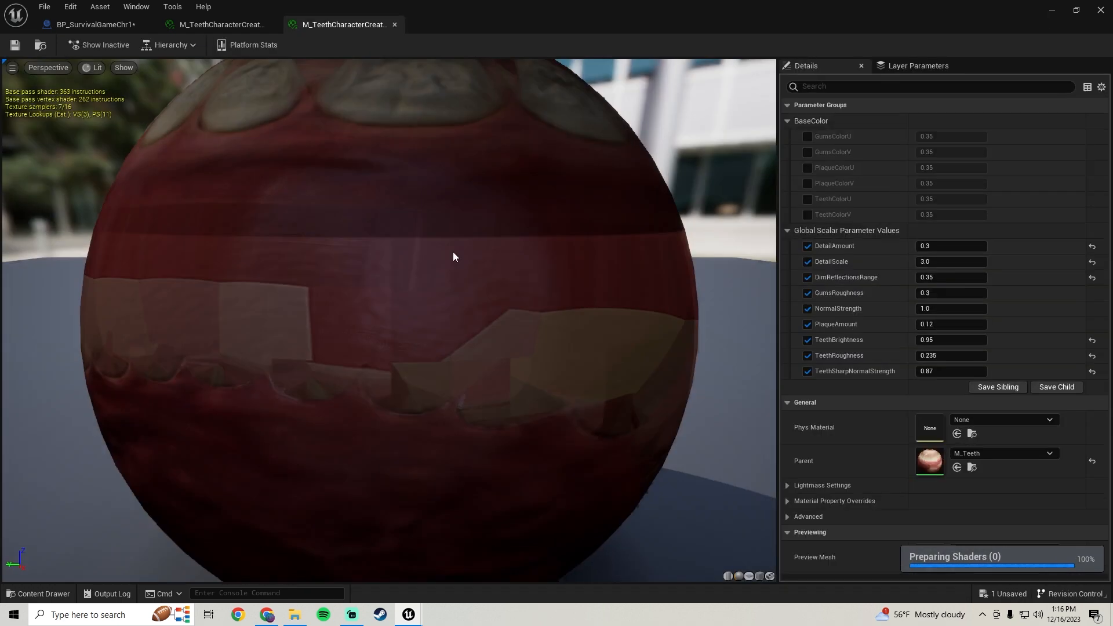
left_click(394, 25)
left_click(270, 25)
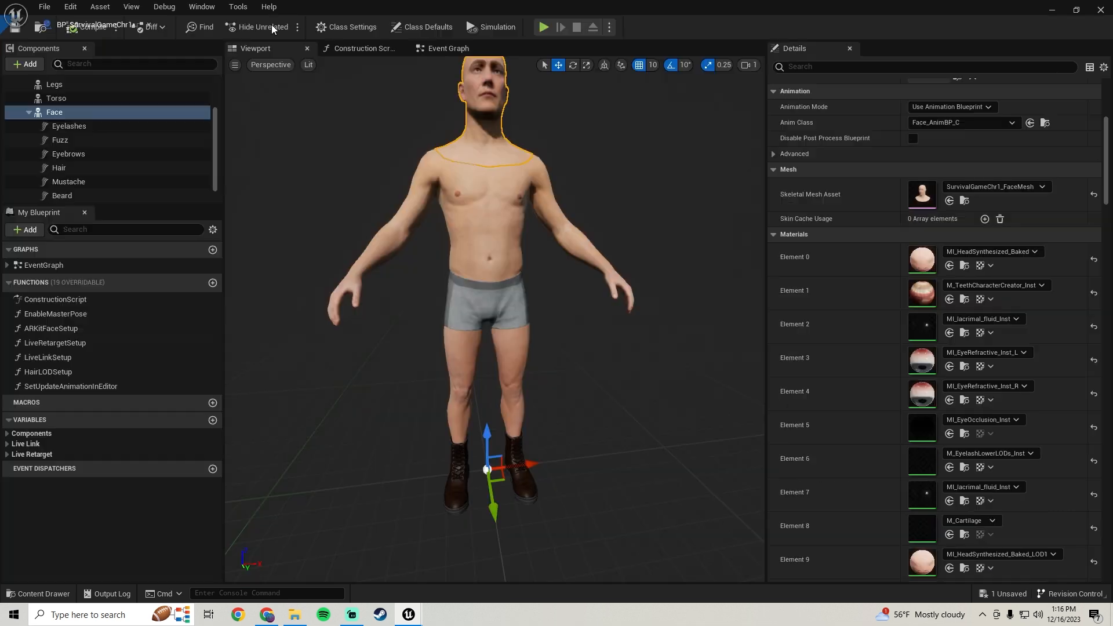
Review the Face component's remaining material elements, then save and close the BP_SurvivalGameChr1 blueprint.
scroll(854, 357, "down", 6)
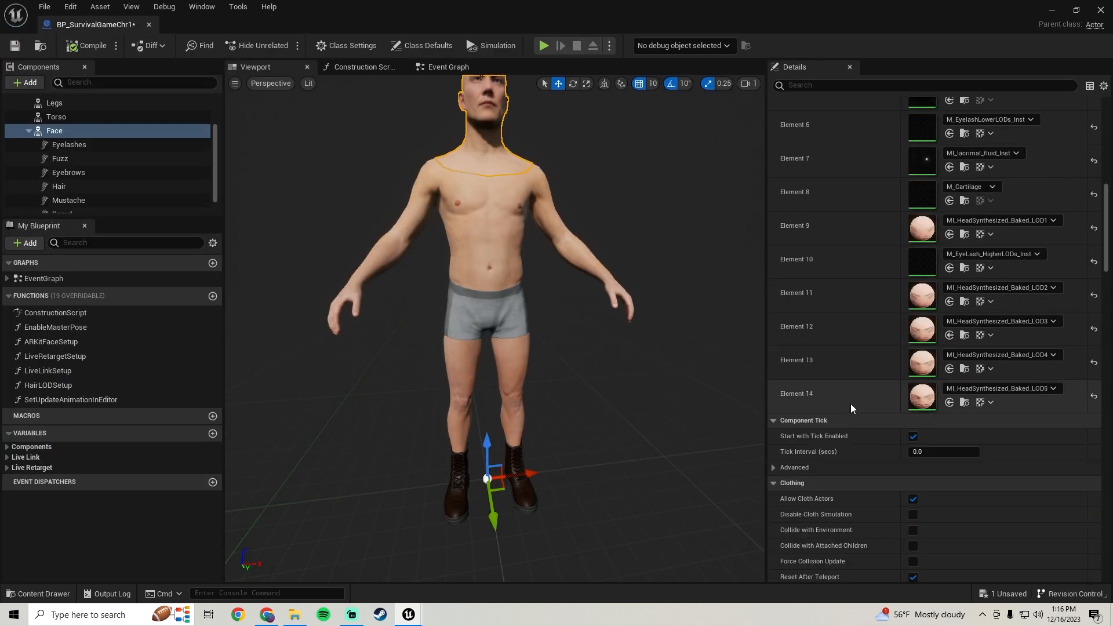
scroll(882, 361, "down", 3)
scroll(879, 360, "up", 3)
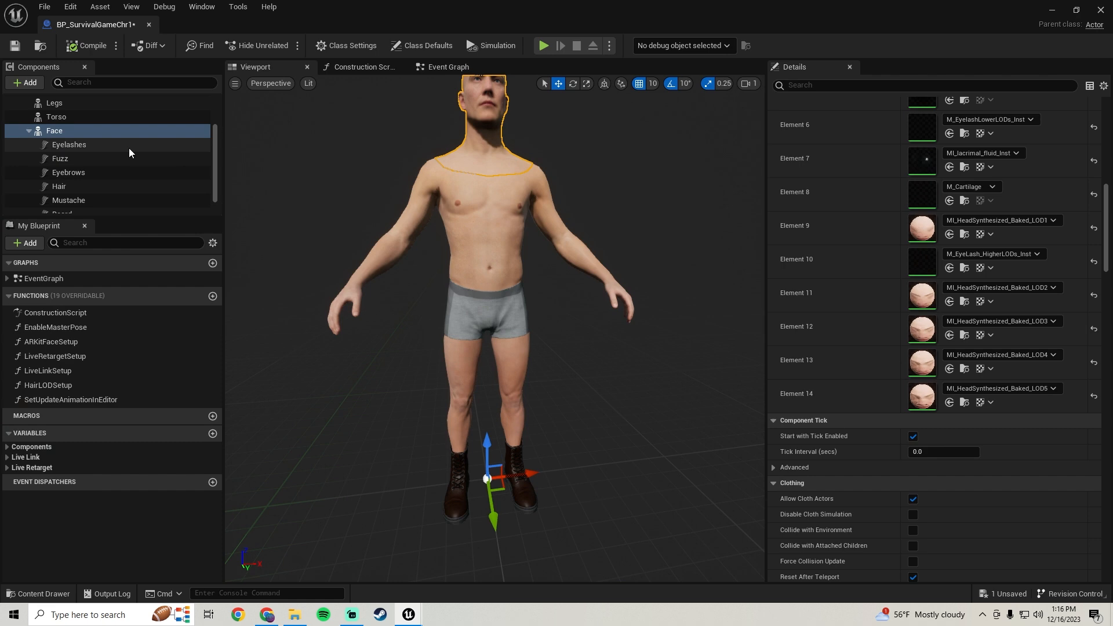
scroll(128, 153, "down", 1)
left_click(16, 45)
left_click(1101, 11)
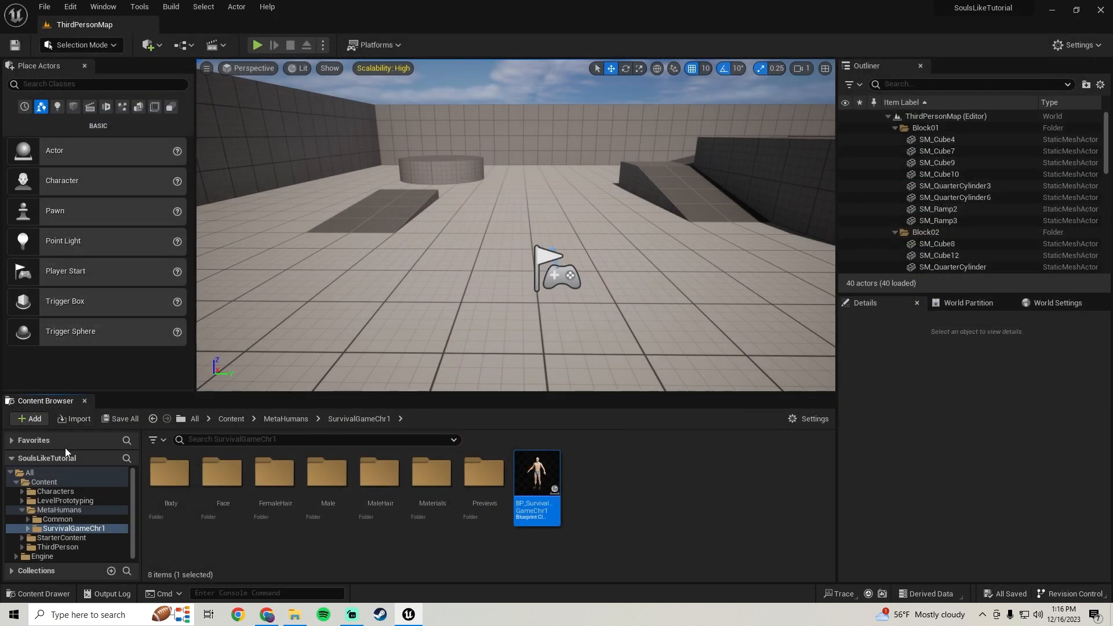
Place BP_SurvivalGameChr1 on the open floor beside the player start, at about location 1210, 1070, 0.
right_click_drag(619, 281, 490, 313)
key("d")
key("d")
left_click_drag(527, 525, 545, 264)
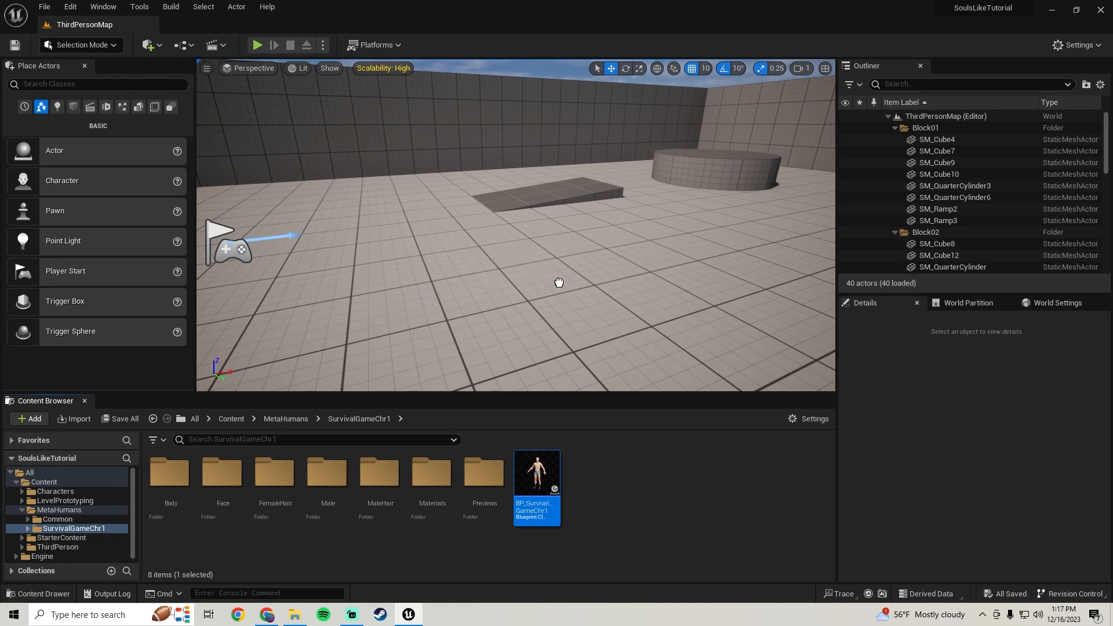
left_click_drag(554, 278, 552, 278)
mouse_move(553, 278)
right_mouse_down()
mouse_move(568, 279)
mouse_move(560, 255)
mouse_move(554, 279)
right_mouse_up()
key("w")
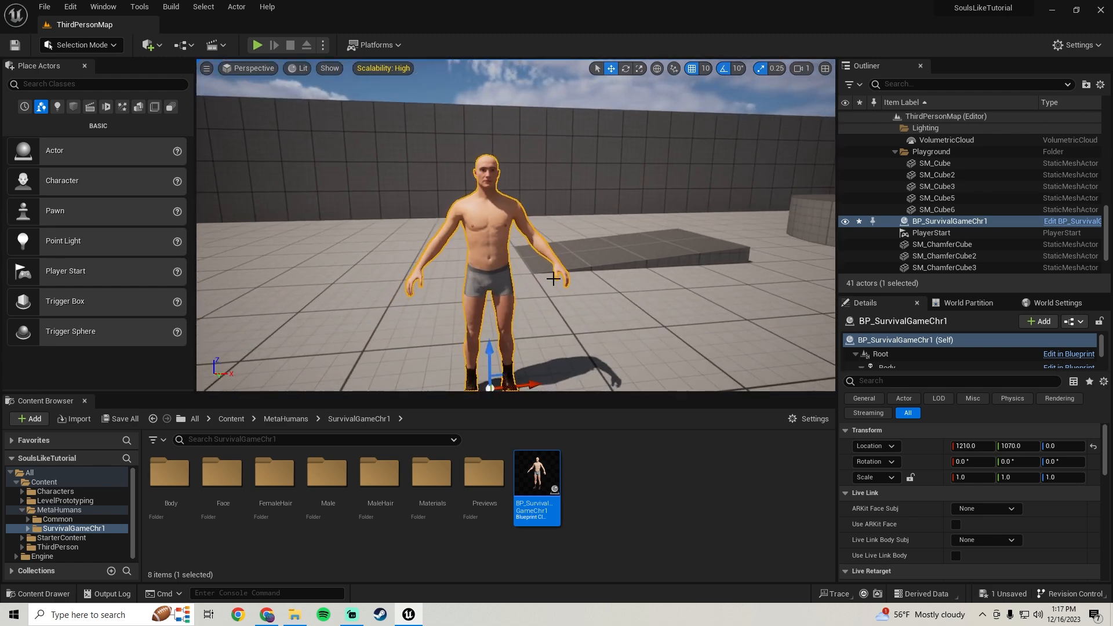
Open the level's Statistics window to view the Primitive Stats, then choose Texture Stats for display.
left_click(138, 6)
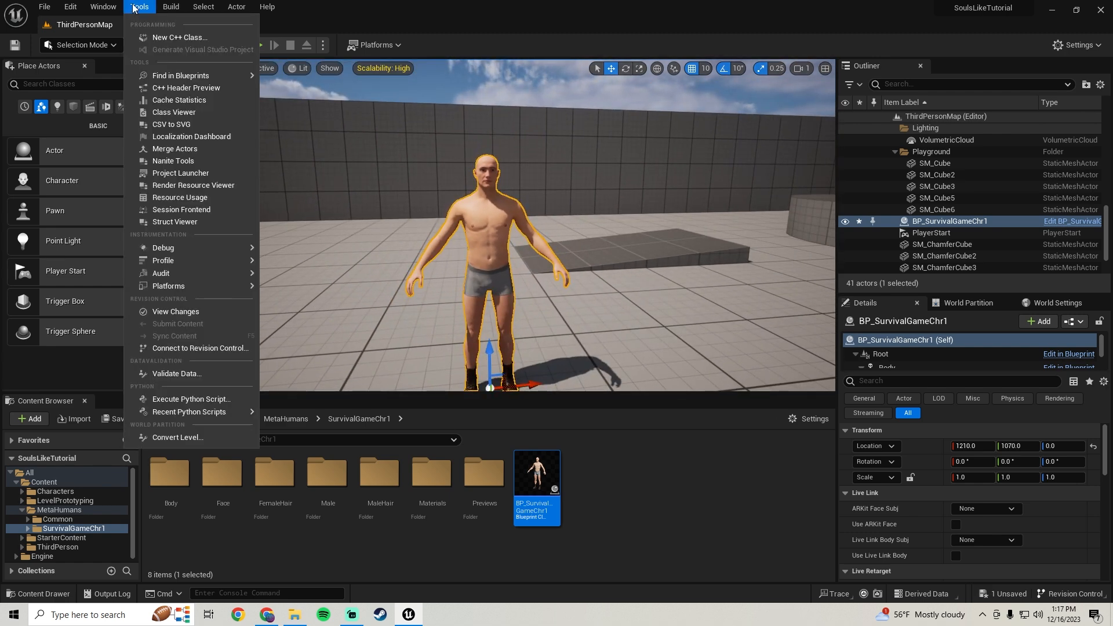
mouse_move(210, 273)
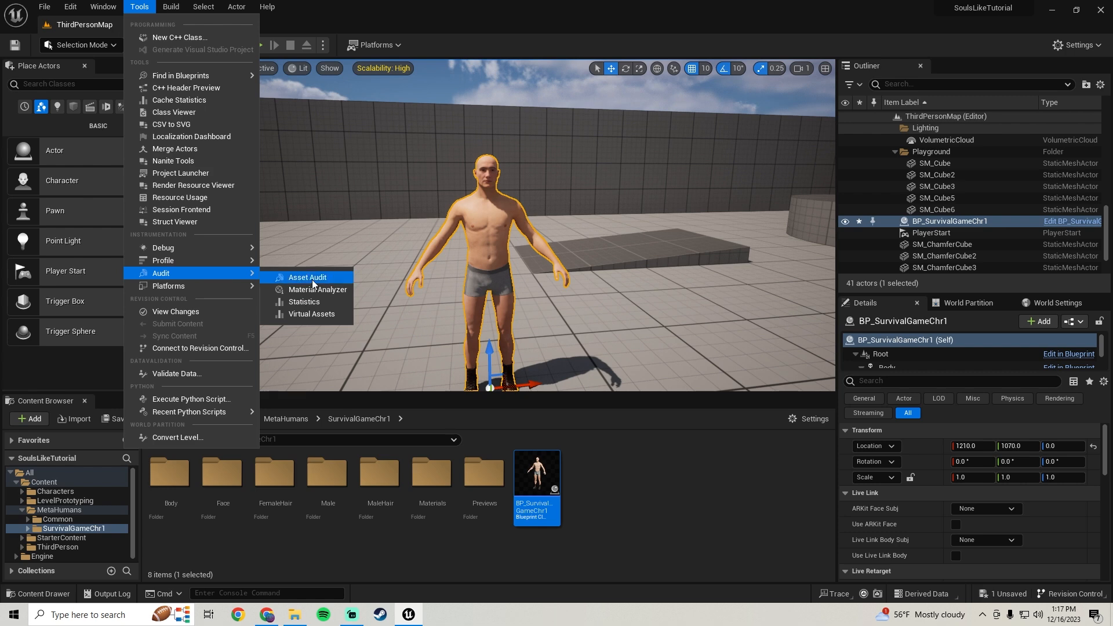
left_click(318, 304)
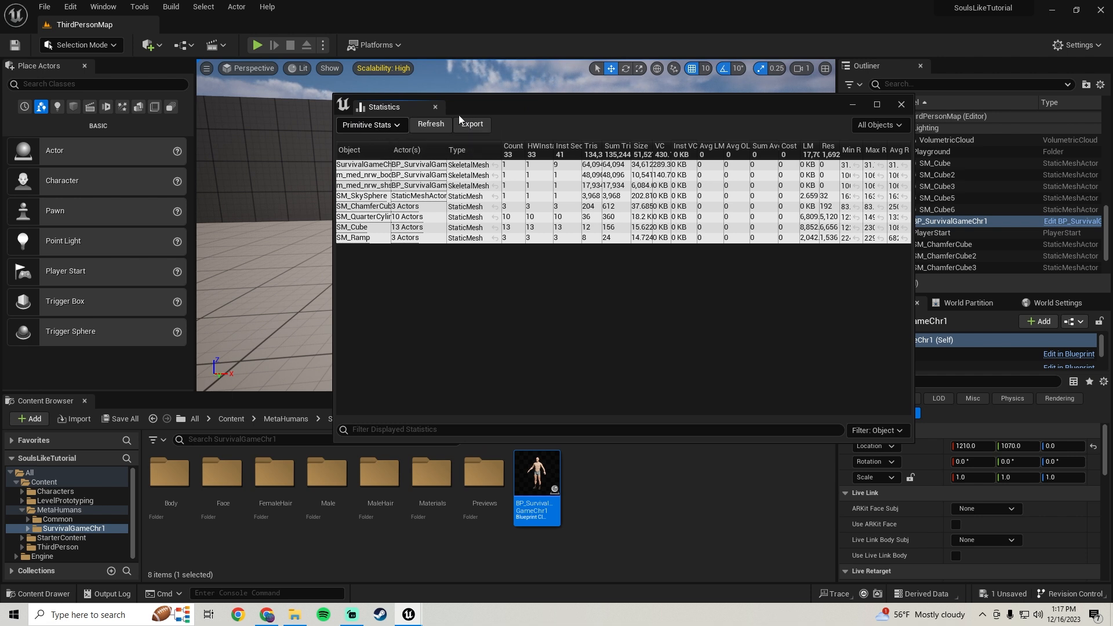
left_click_drag(513, 103, 572, 103)
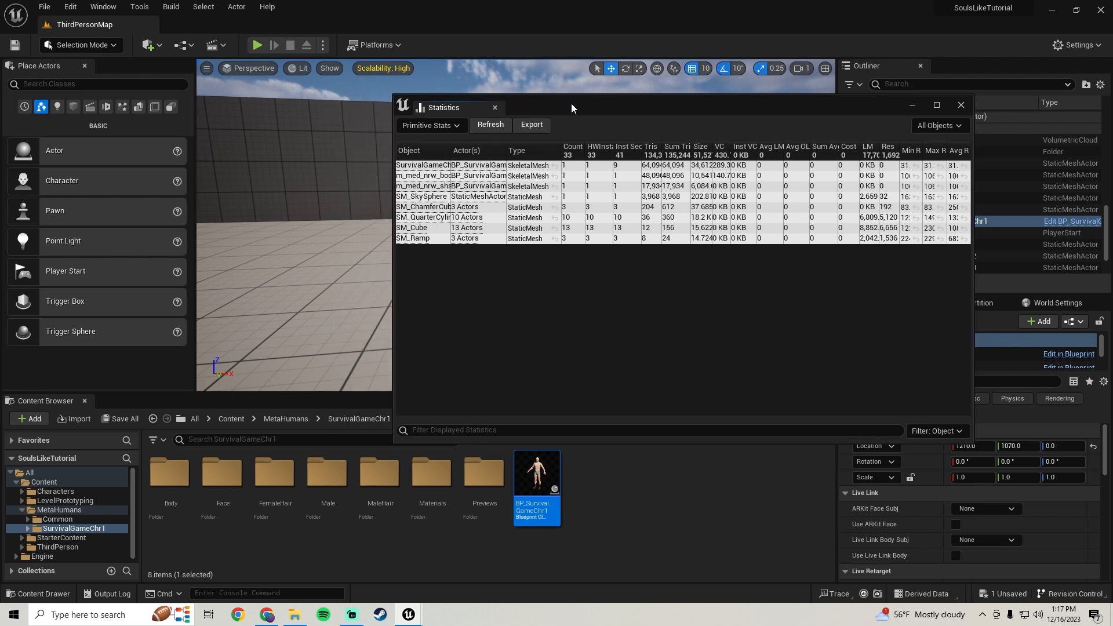
left_click(429, 127)
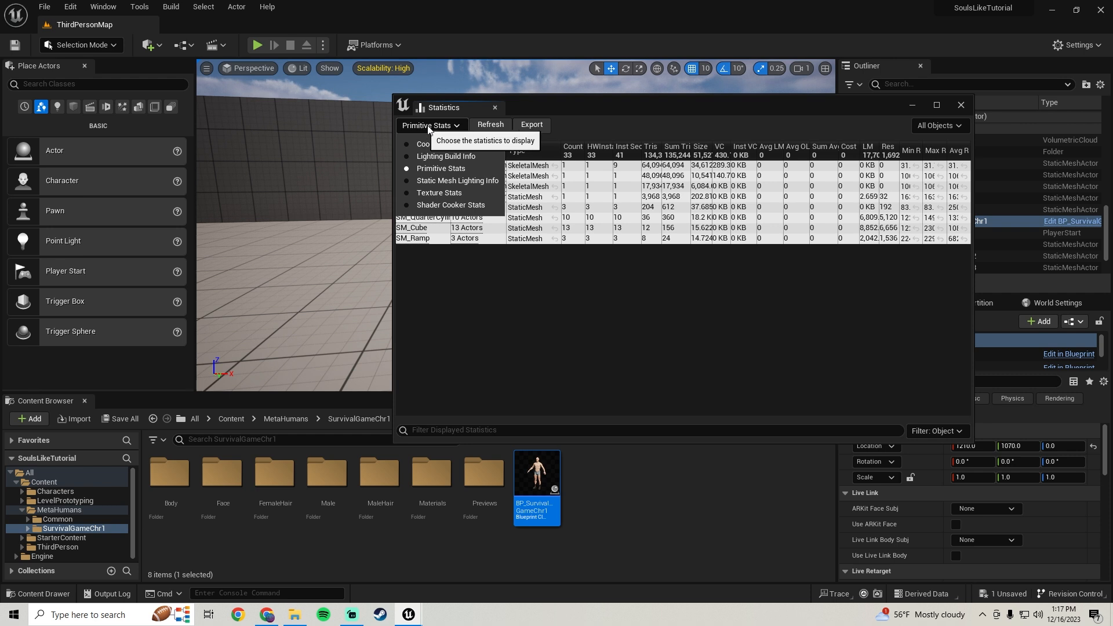
left_click(441, 194)
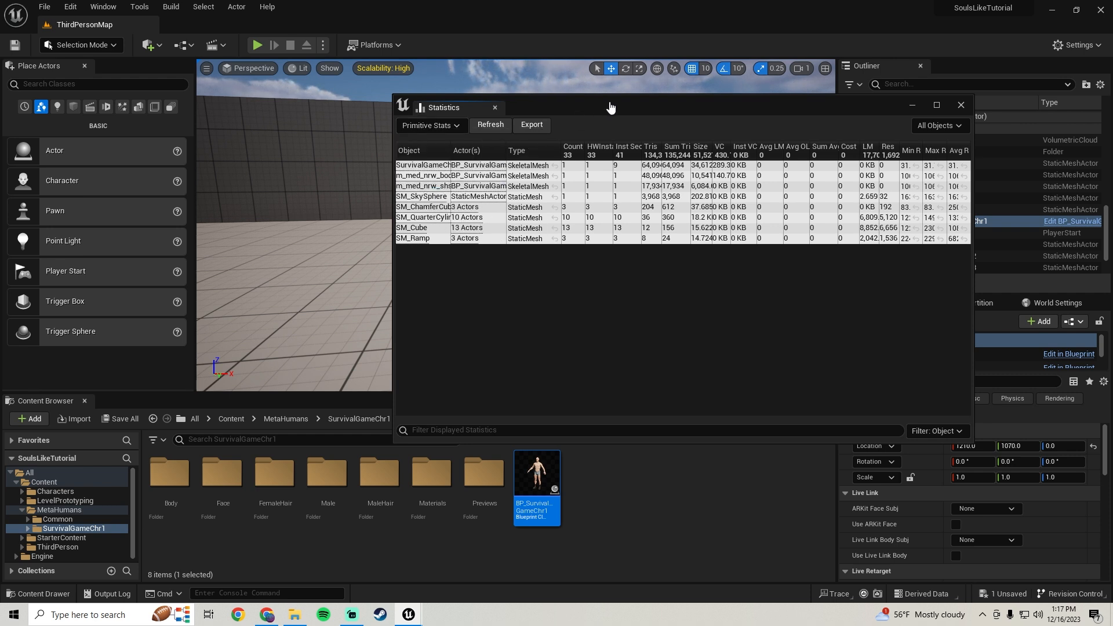
Sort the texture statistics by current dimension and locate the TeethGumsNormal texture asset.
left_click_drag(613, 108, 582, 99)
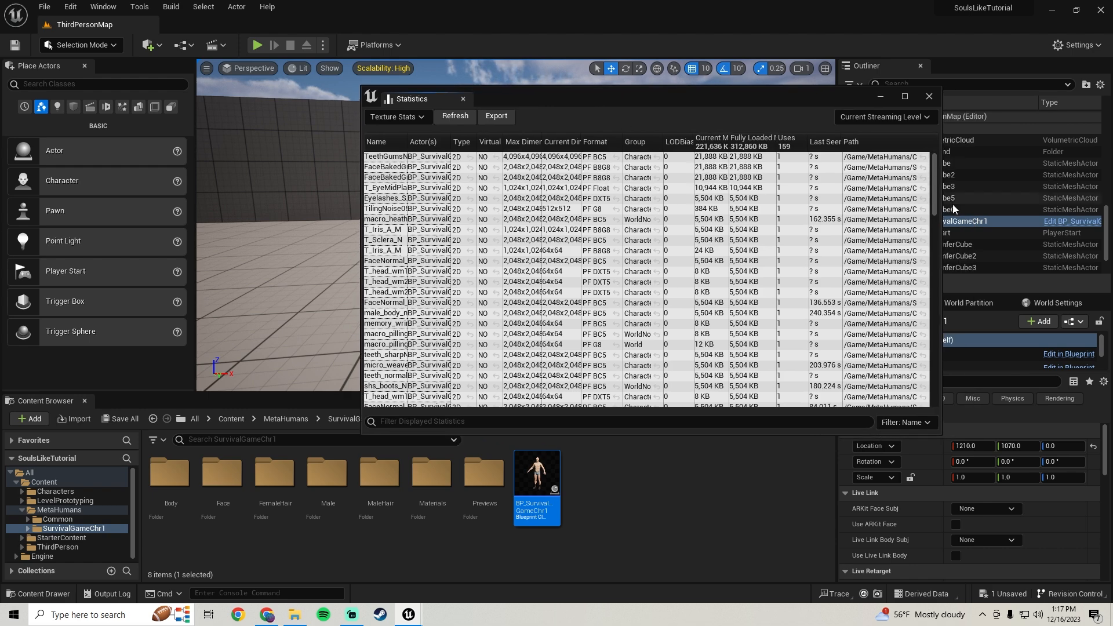
left_click_drag(935, 191, 913, 181)
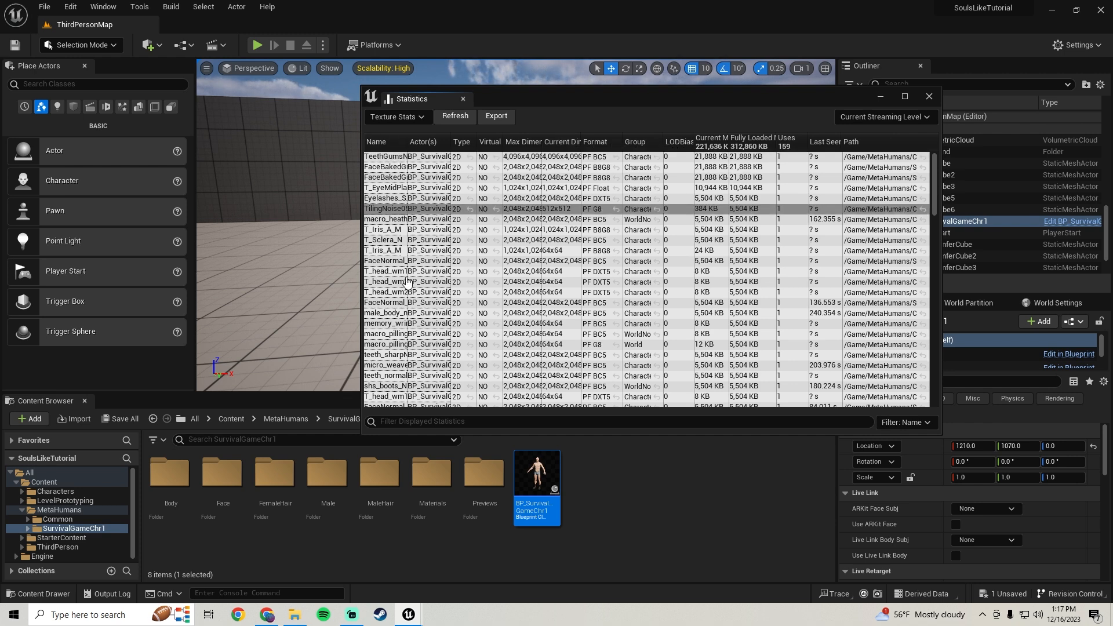
left_click(561, 143)
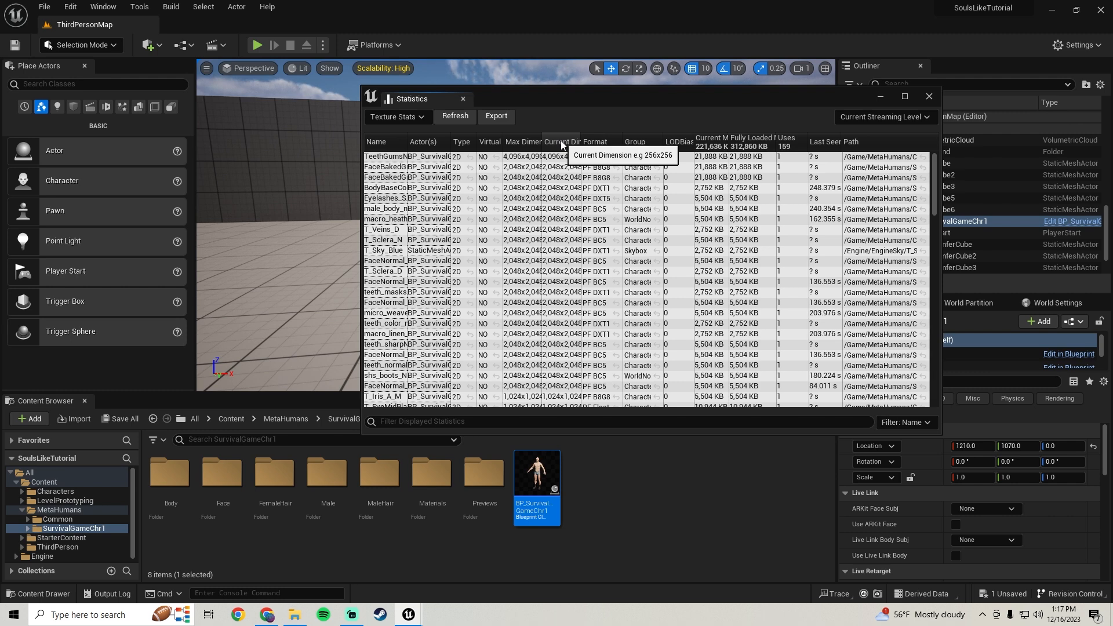
double_click(383, 160)
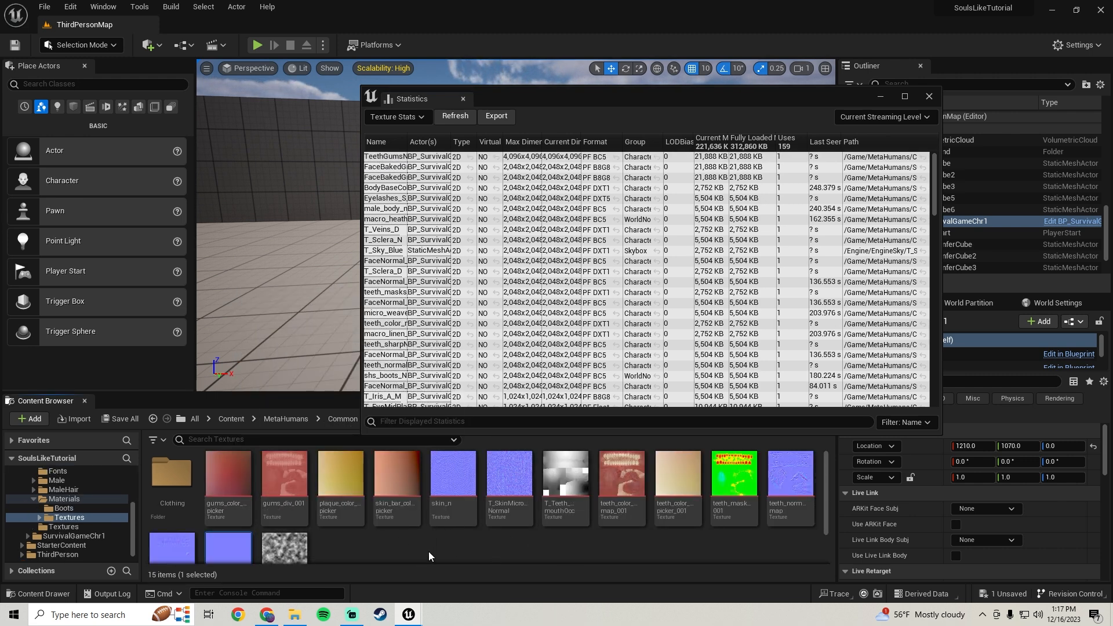
Limit the TeethGumsNormal texture's Maximum Texture Size to 1024, then save and close it.
scroll(425, 544, "down", 2)
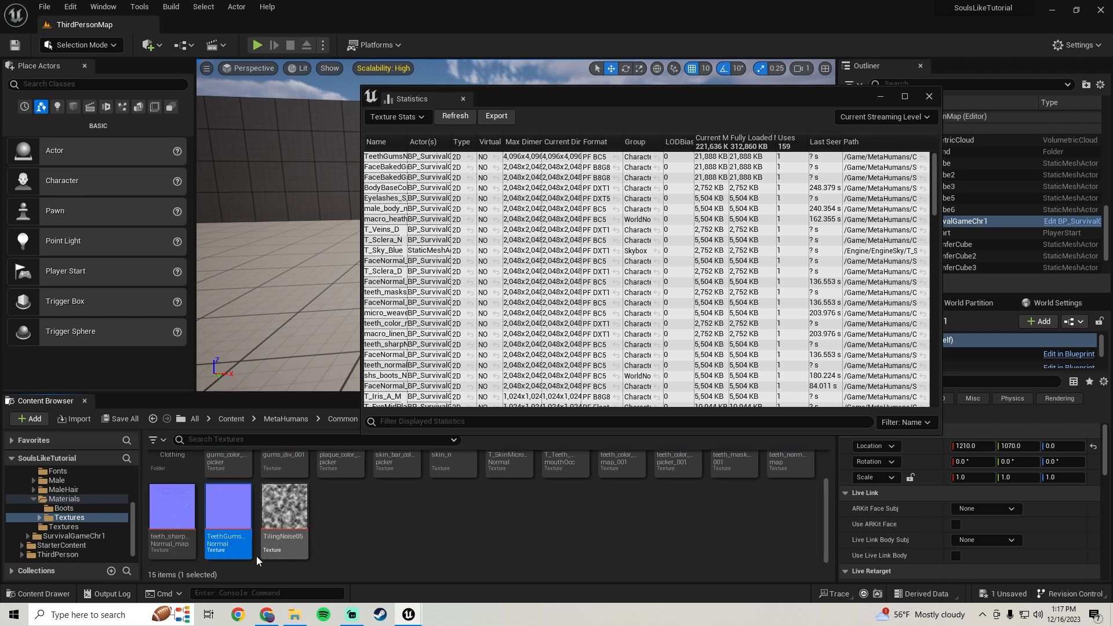
double_click(222, 540)
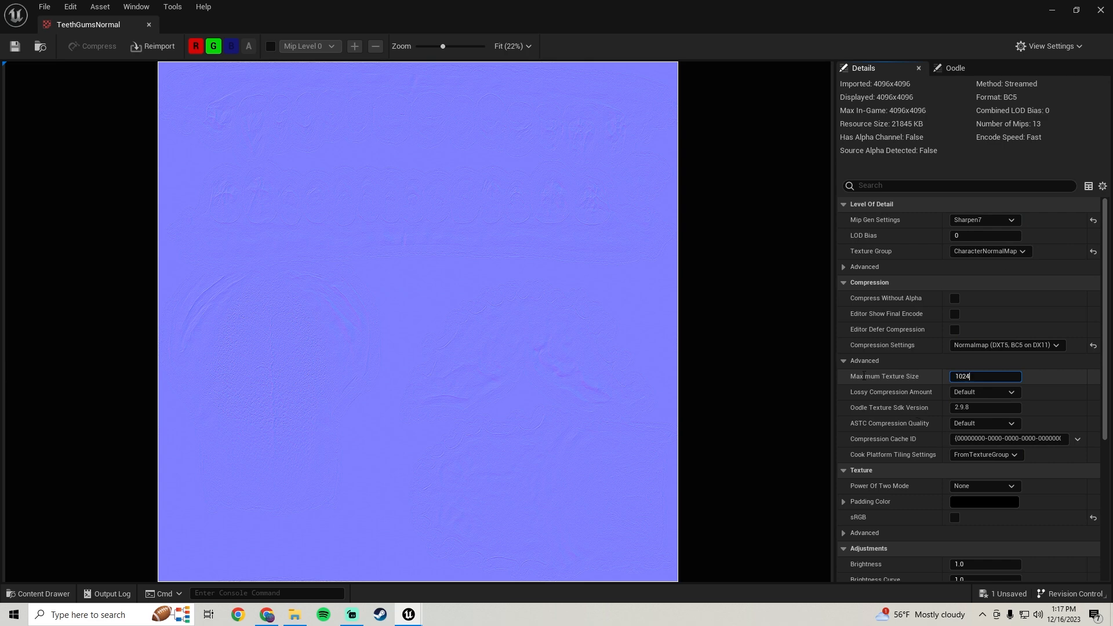
left_click(14, 46)
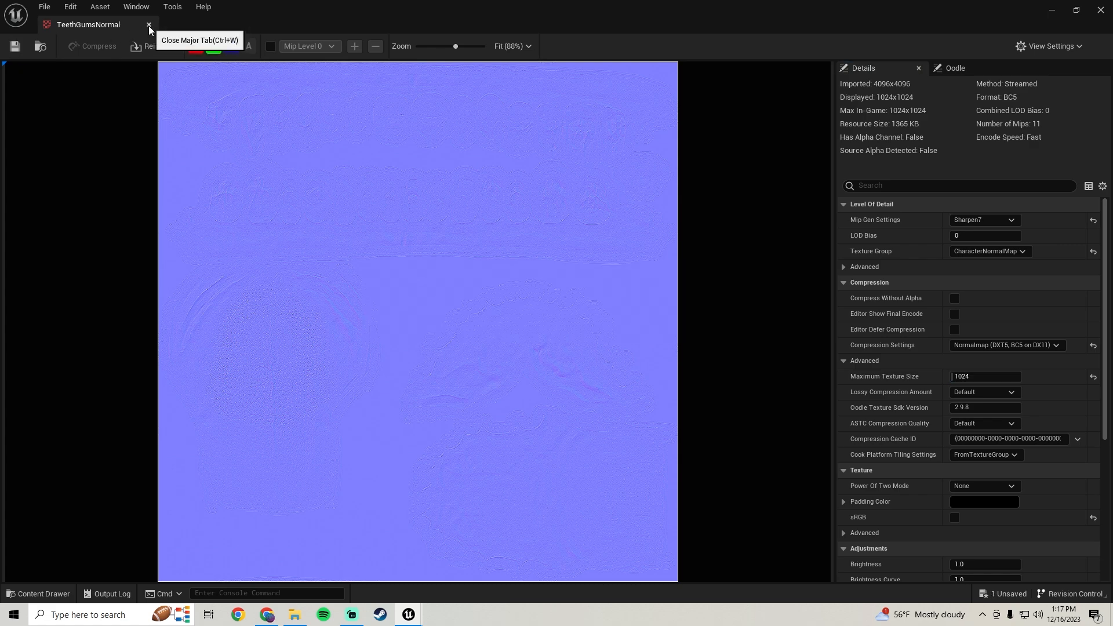
left_click(149, 25)
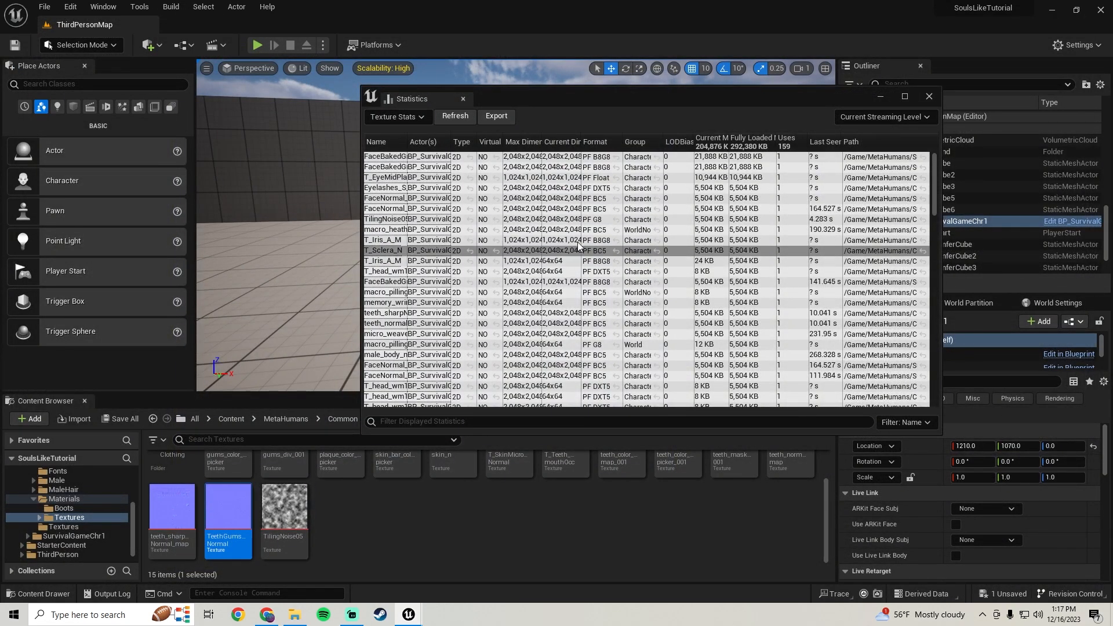
Re-sort the statistics by current dimension, open teeth_color_map_001, set its Maximum Texture Size to 1024, then save and close it.
left_click(561, 142)
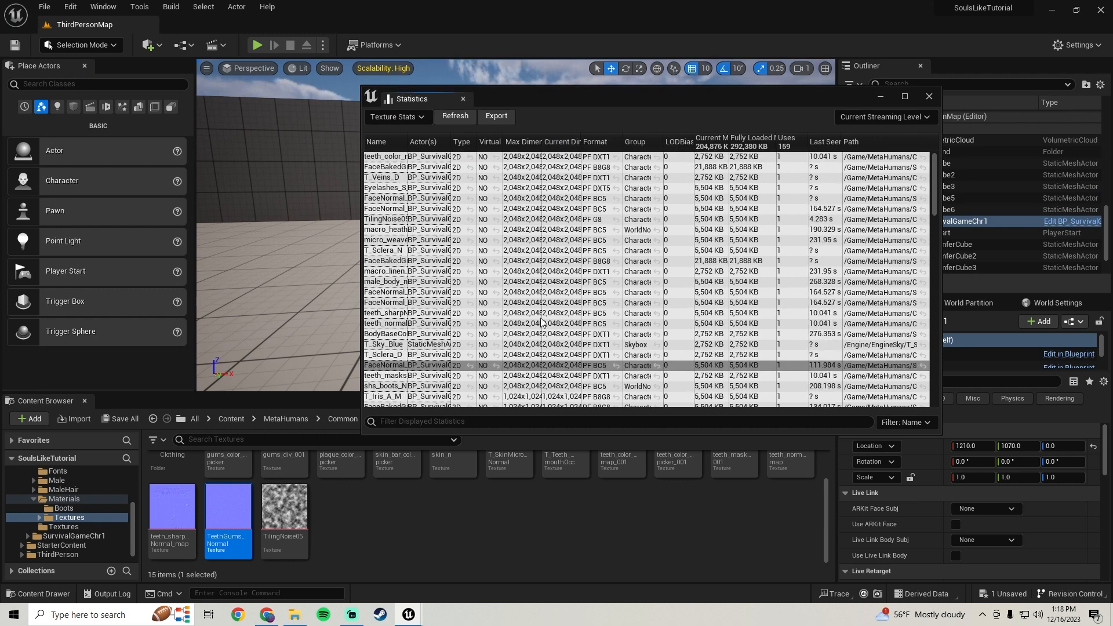
double_click(377, 161)
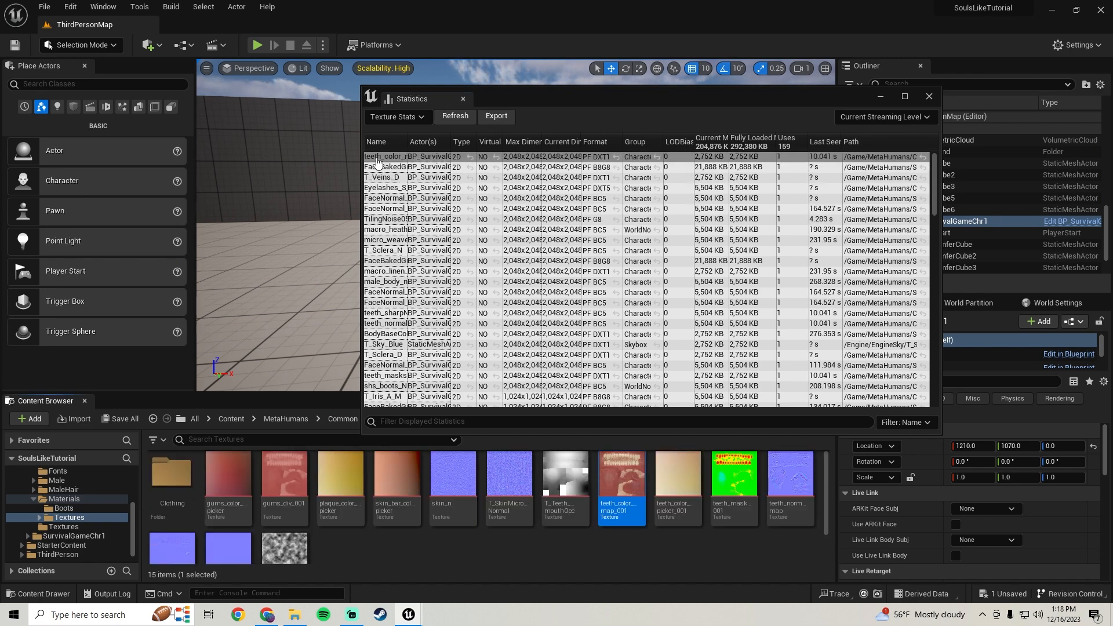
double_click(604, 509)
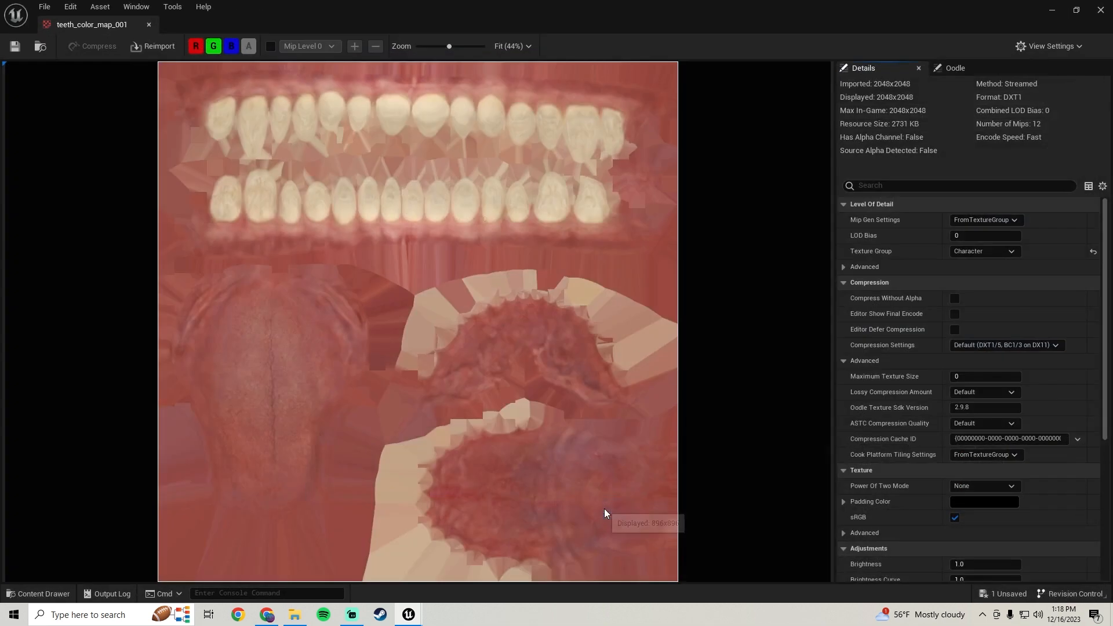
left_click(980, 376)
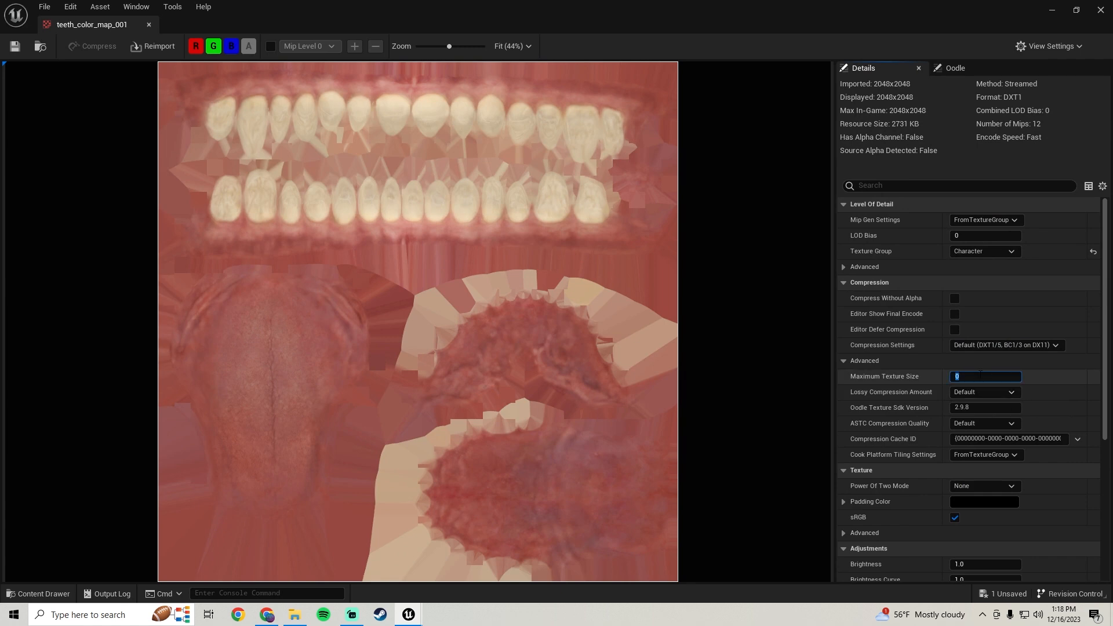
key("Return")
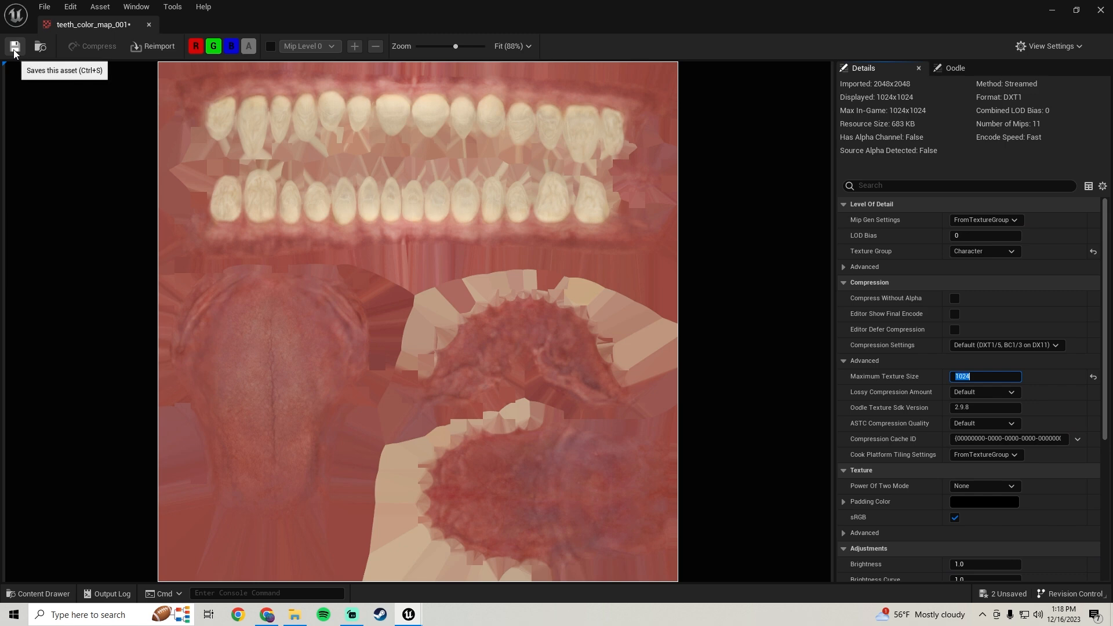
left_click(15, 45)
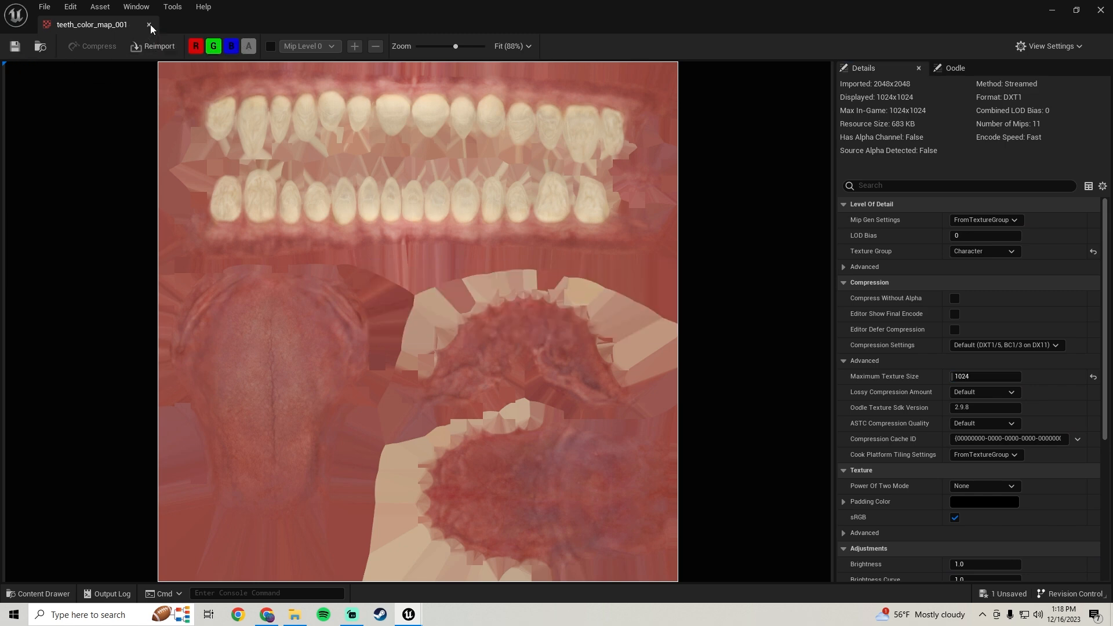
left_click(150, 24)
Find the 2048 px FaceBakedGroomRoot texture through the sorted statistics, limit its Maximum Texture Size to 1024, then save and close it.
left_click_drag(576, 94, 554, 96)
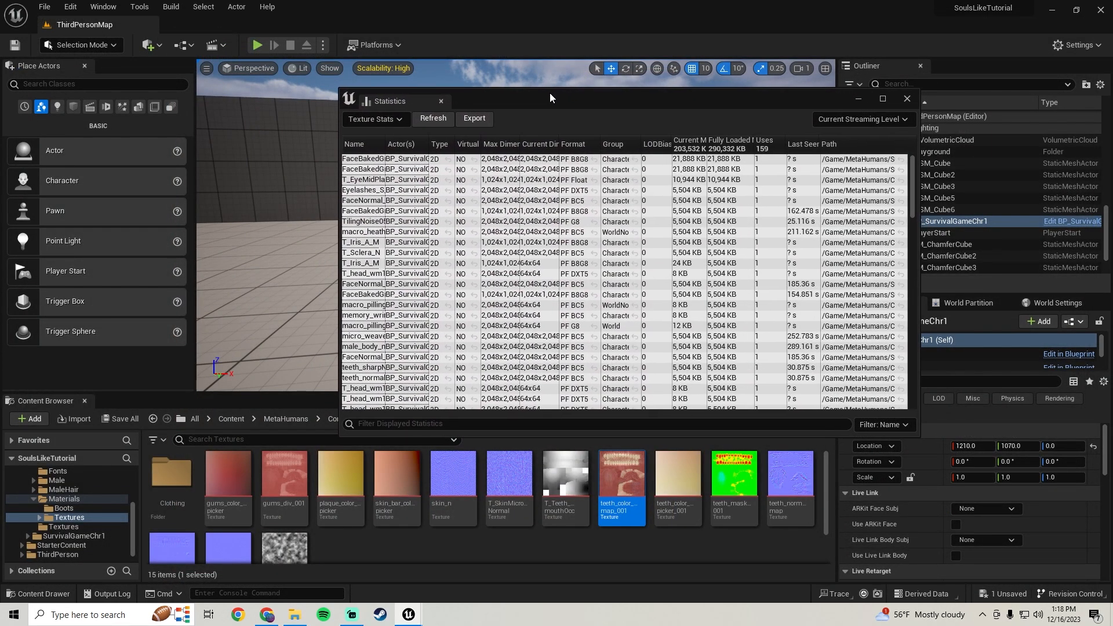
left_click(532, 141)
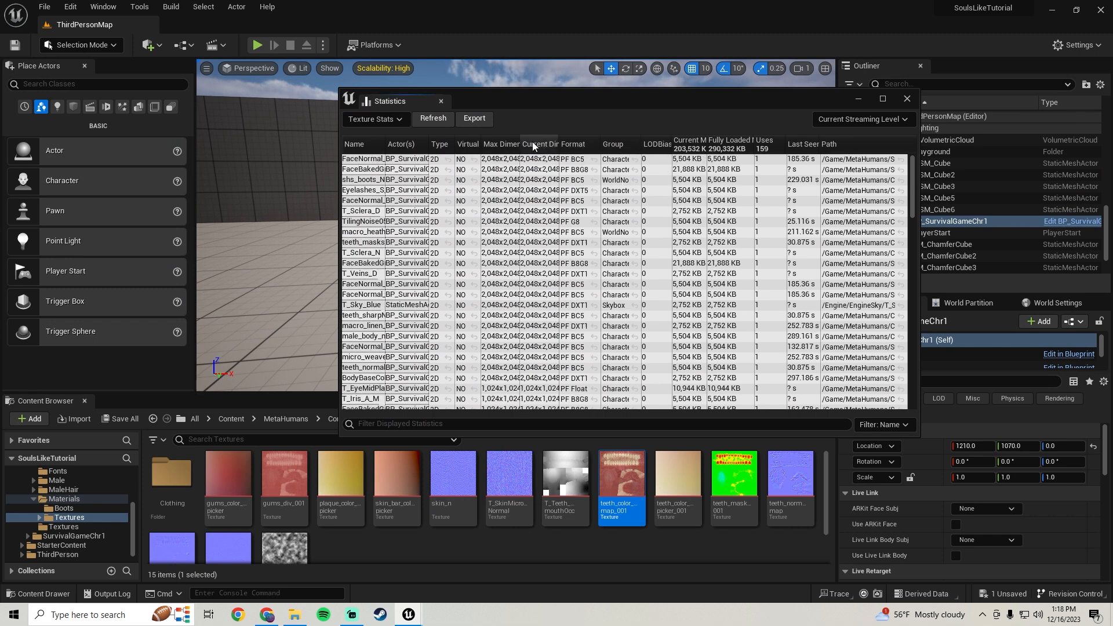
double_click(357, 175)
double_click(395, 518)
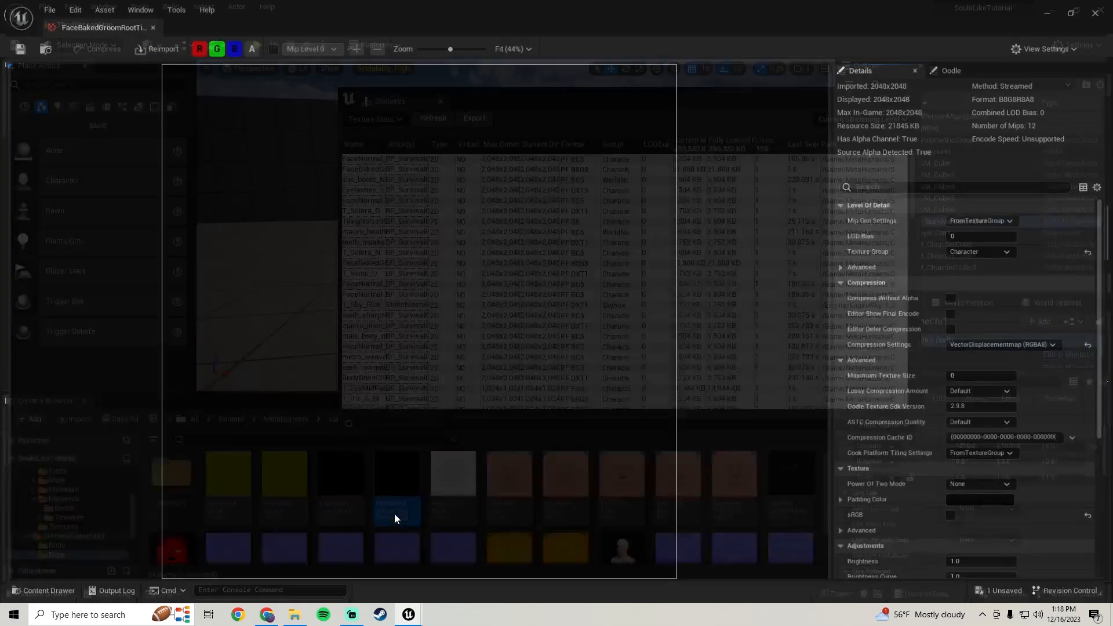
left_click(986, 376)
type("1024")
key("Return")
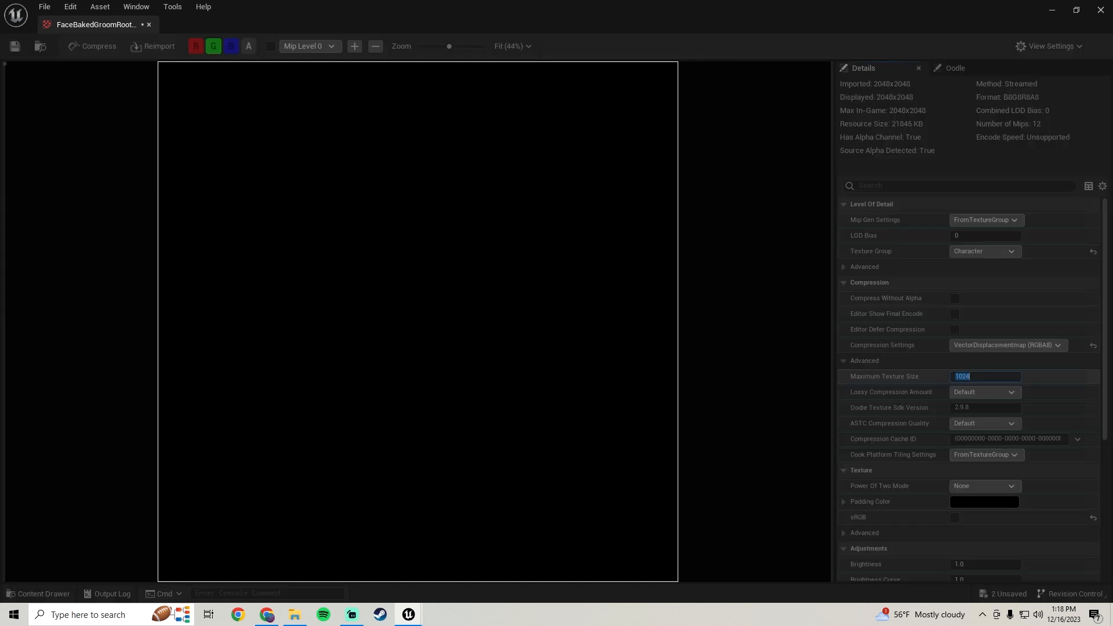
left_click(15, 46)
left_click(149, 24)
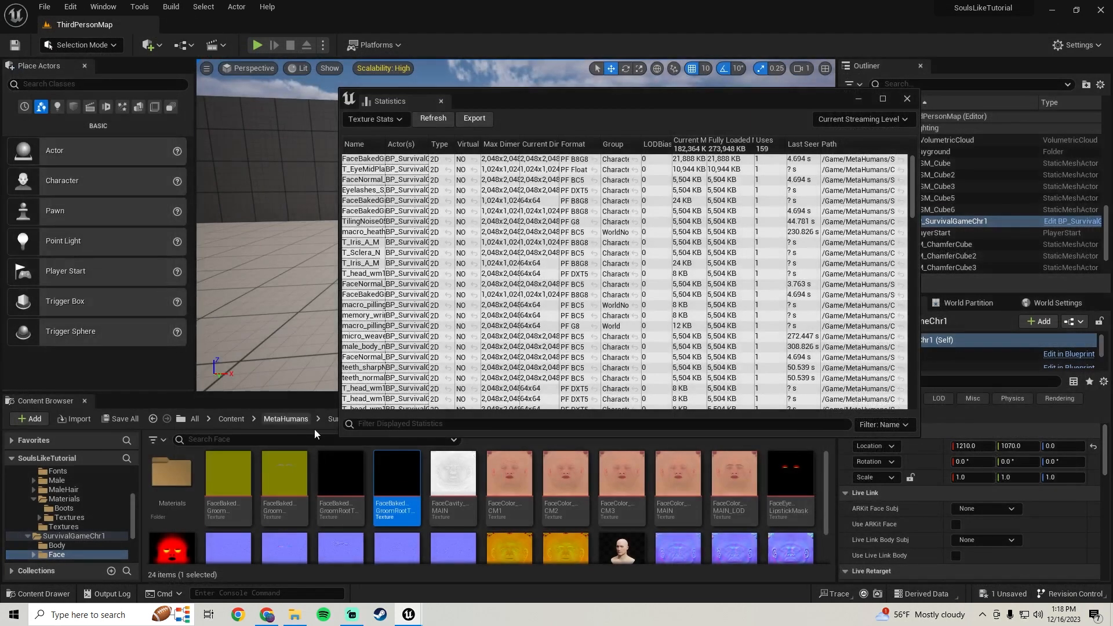
Locate the Eyelashes_S_Sparse texture through the sorted statistics, set its Maximum Texture Size to 1024, then save and close it.
left_click(541, 143)
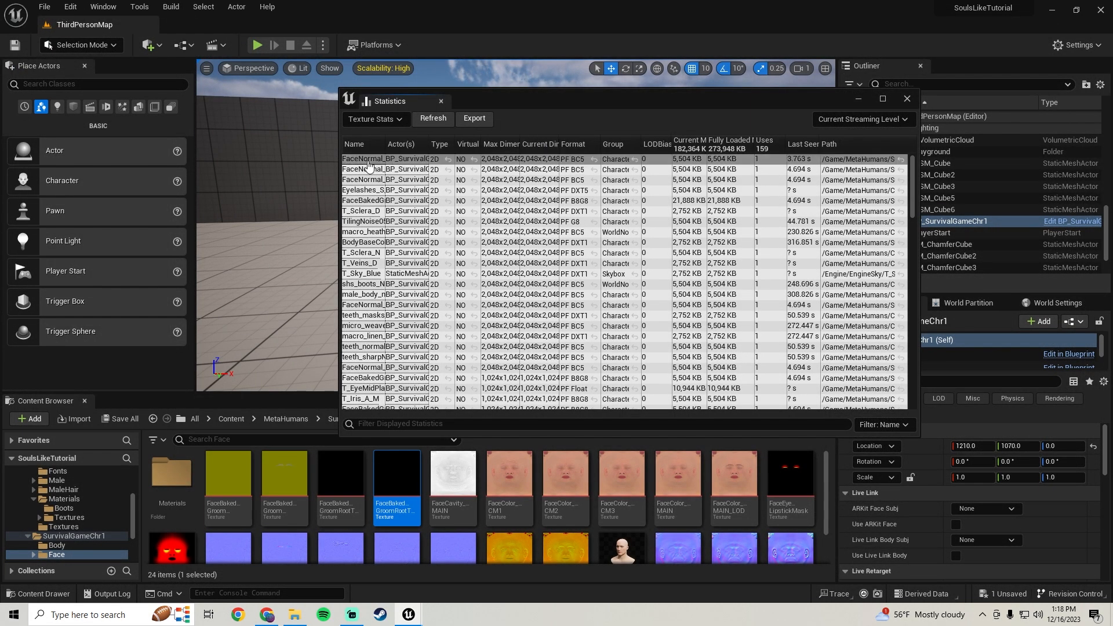
double_click(360, 191)
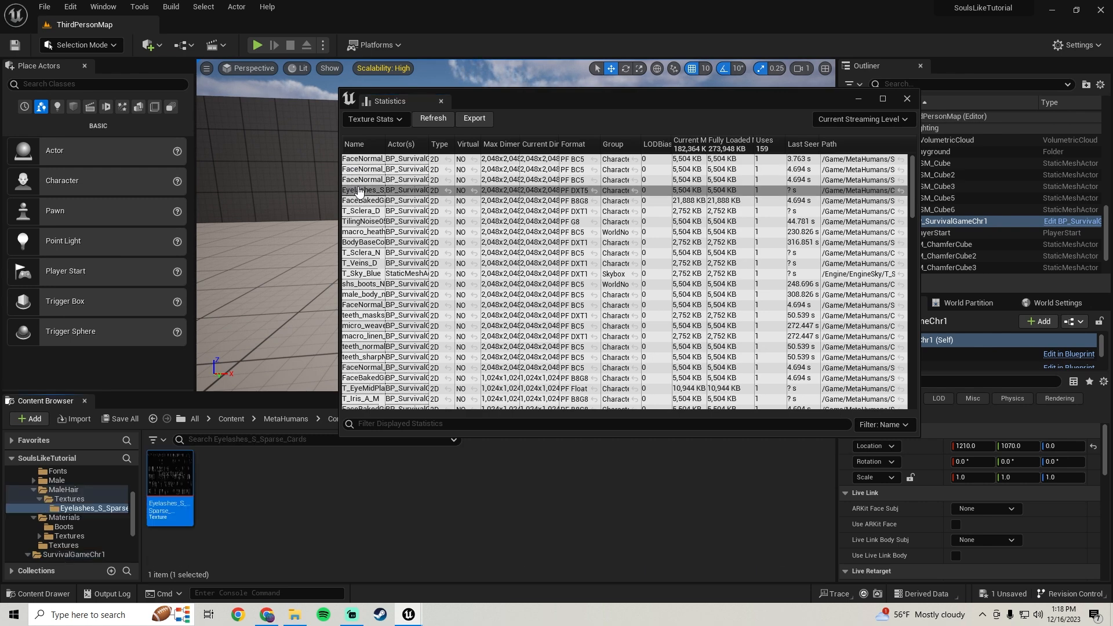
double_click(178, 519)
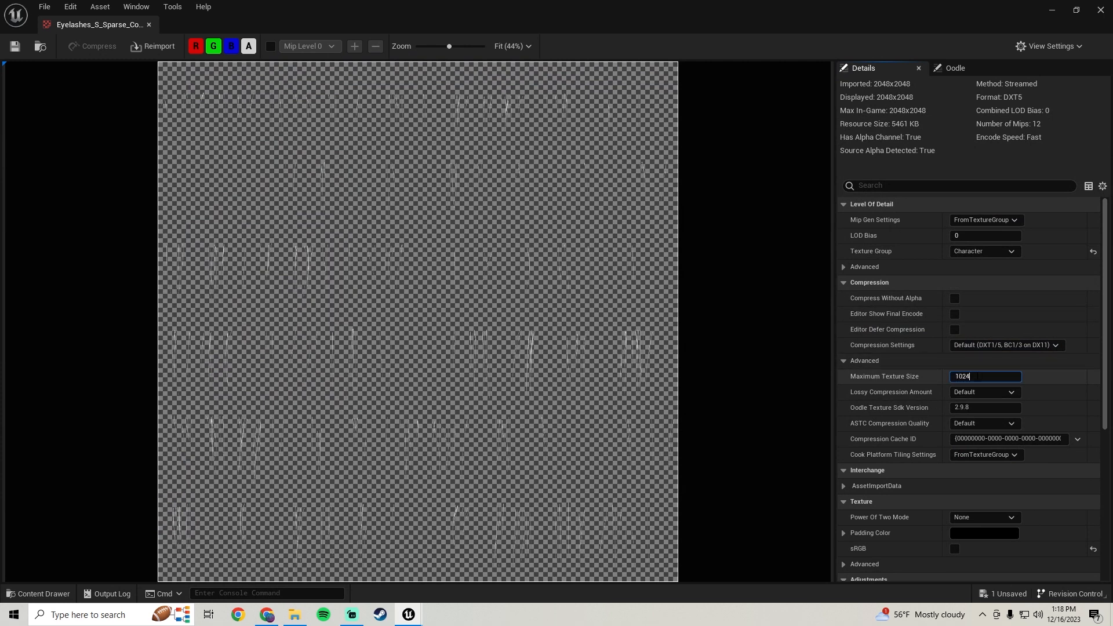
key("Return")
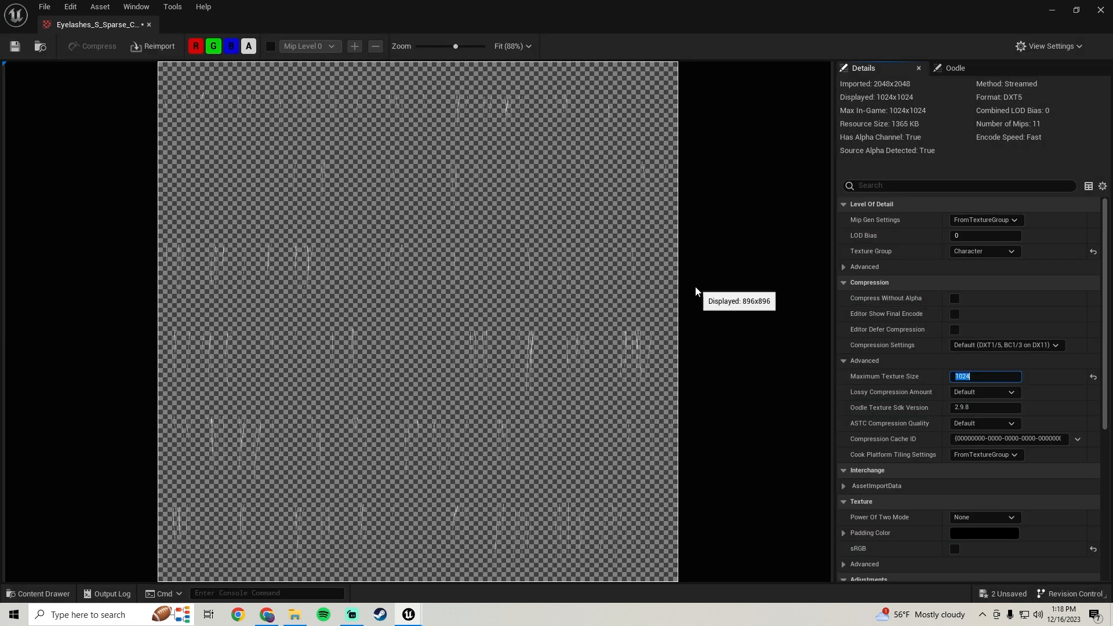
left_click(19, 50)
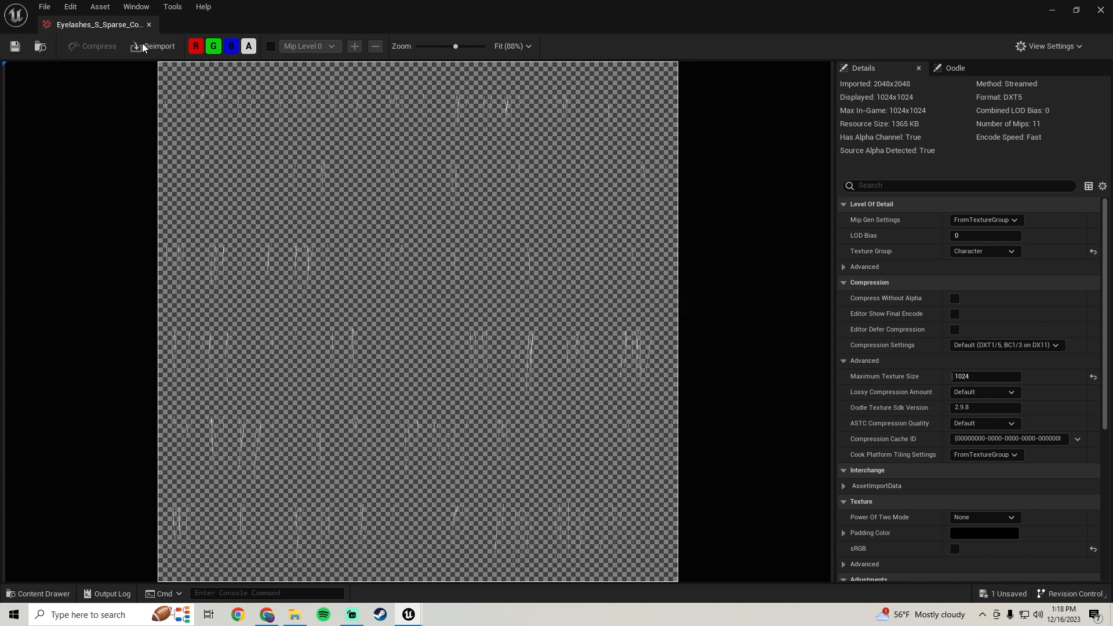
left_click(149, 25)
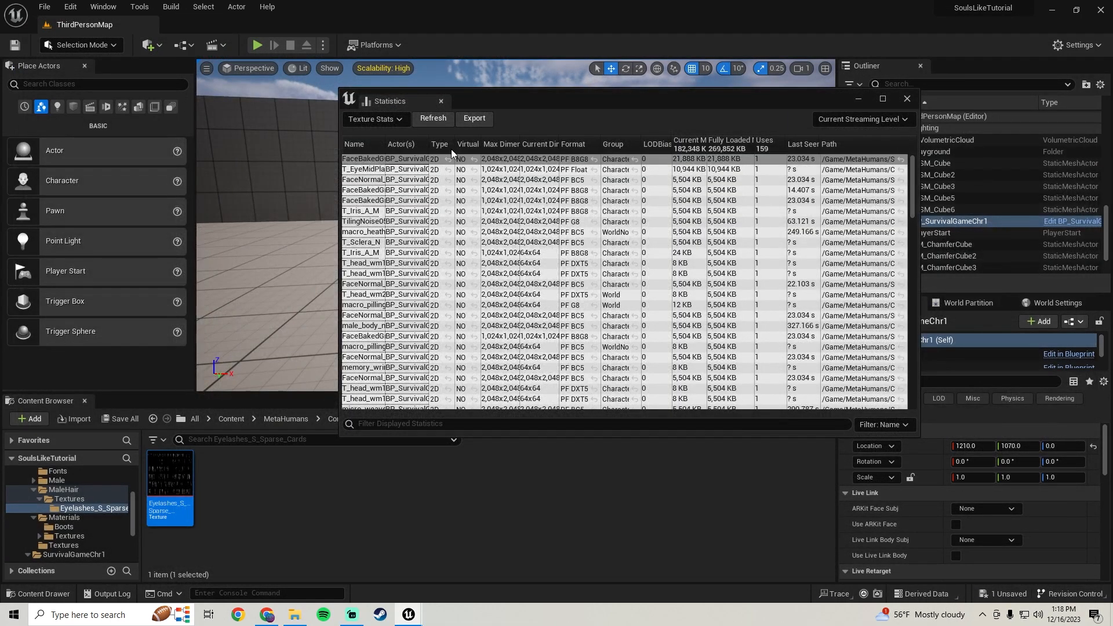
Open T_Sclera_D from the statistics sorted by current dimension, limit its Maximum Texture Size to 1024, then save and close it.
left_click(538, 144)
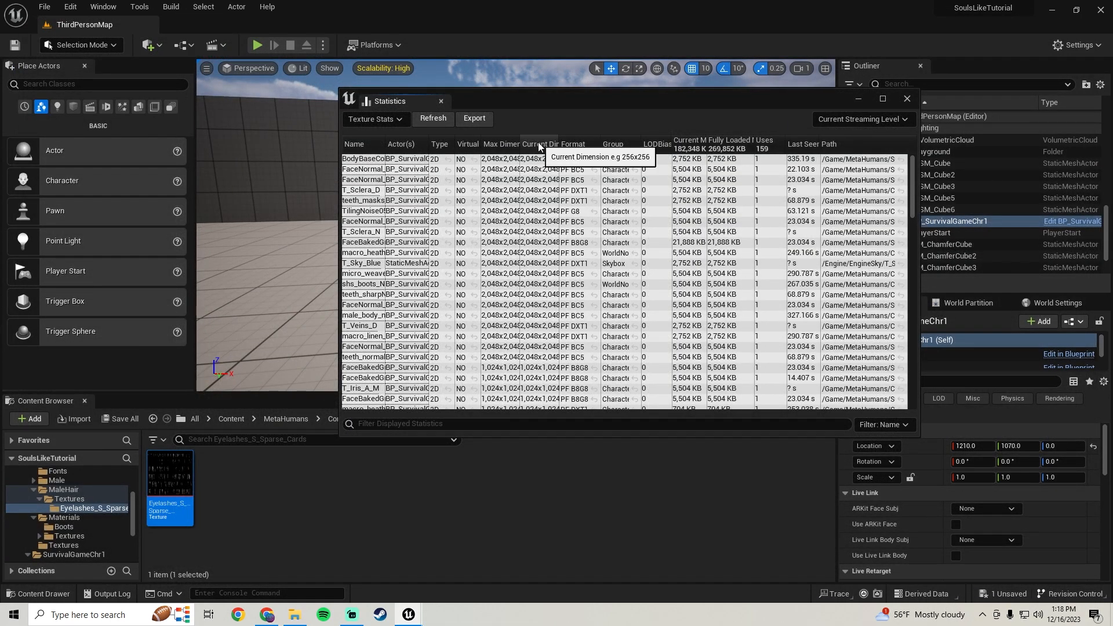
double_click(359, 191)
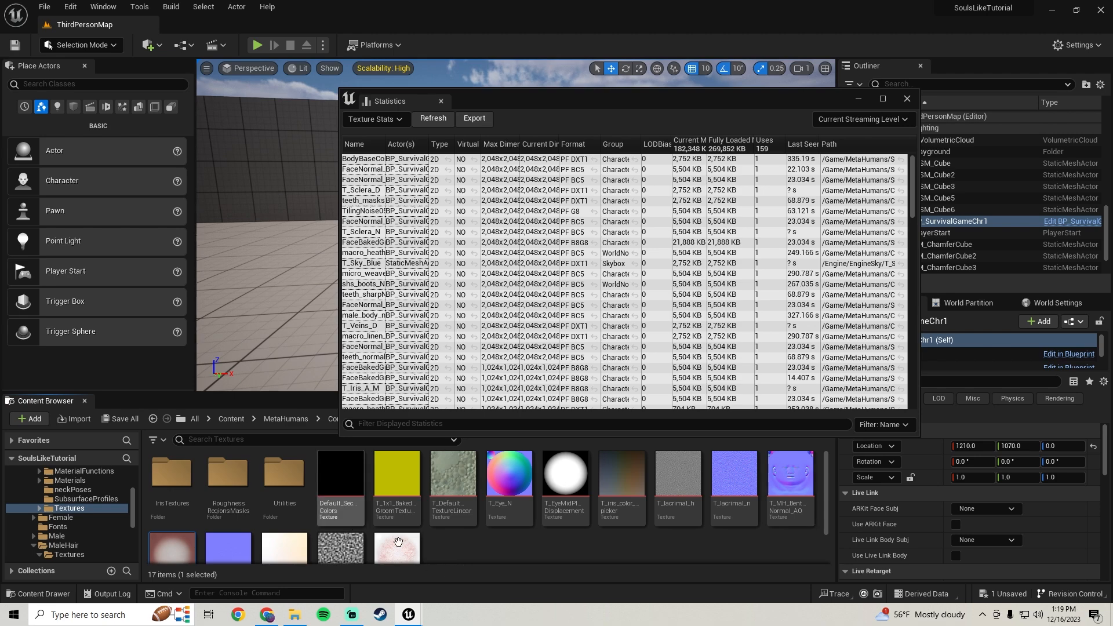
scroll(475, 554, "down", 2)
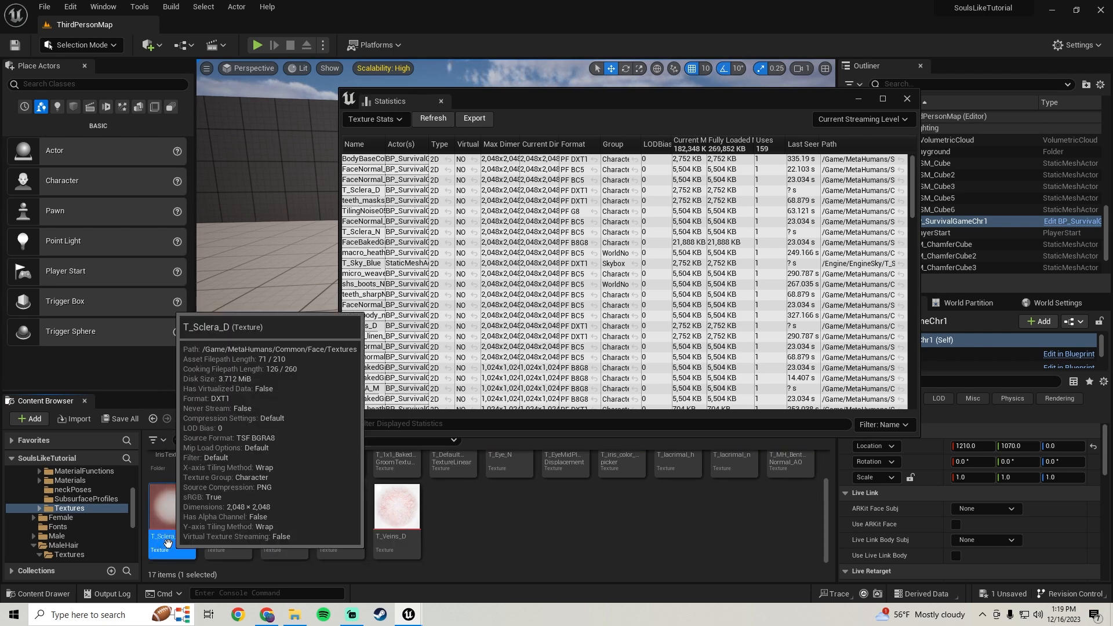
double_click(168, 544)
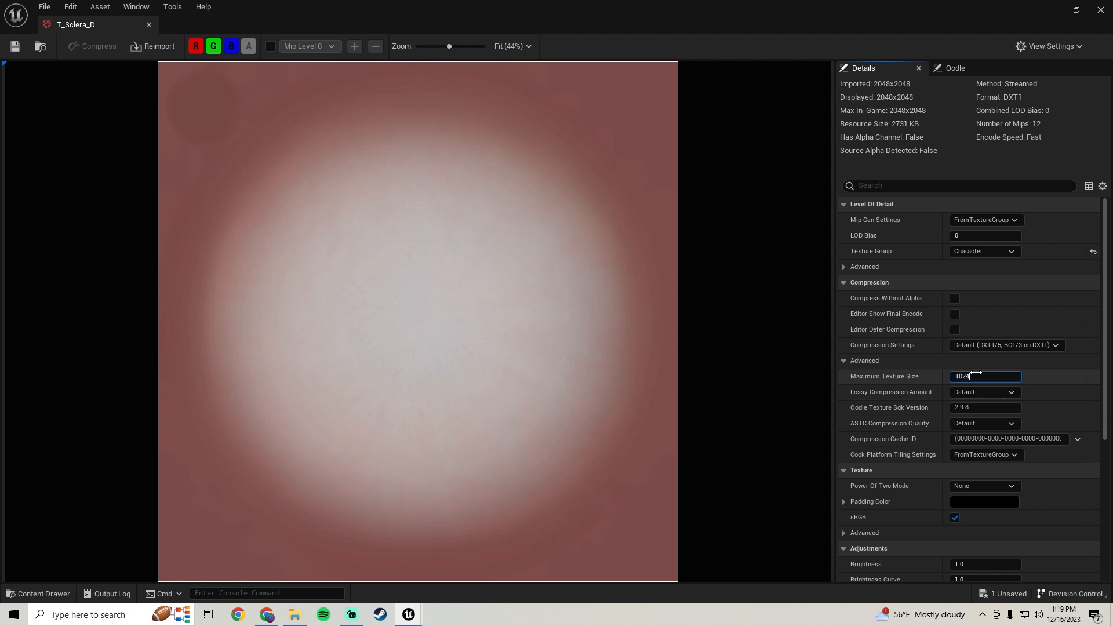
key("Return")
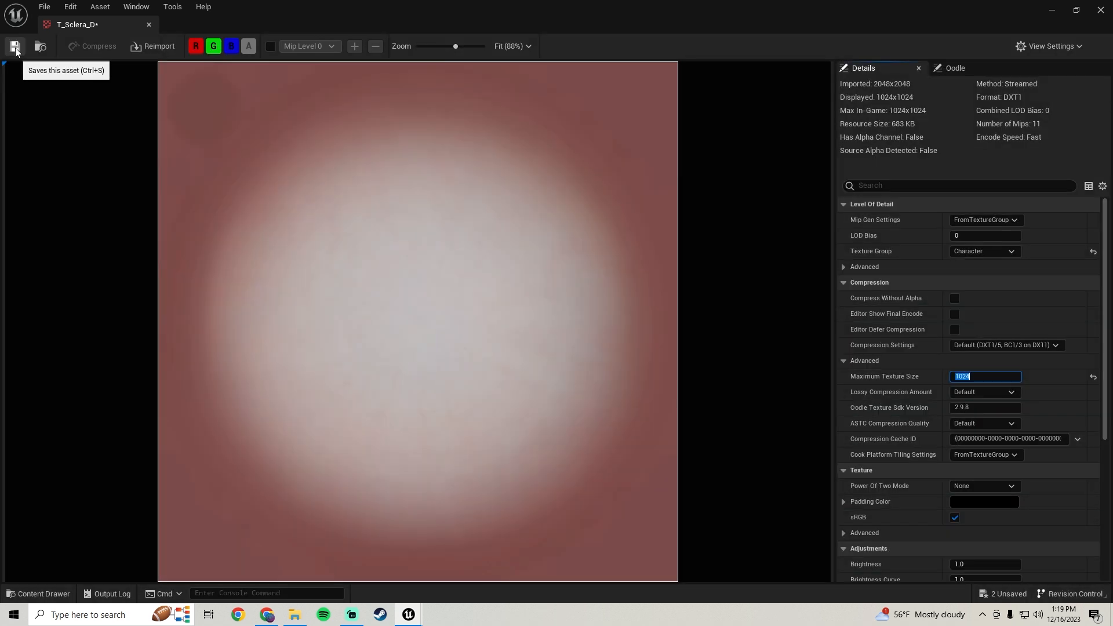
left_click(15, 46)
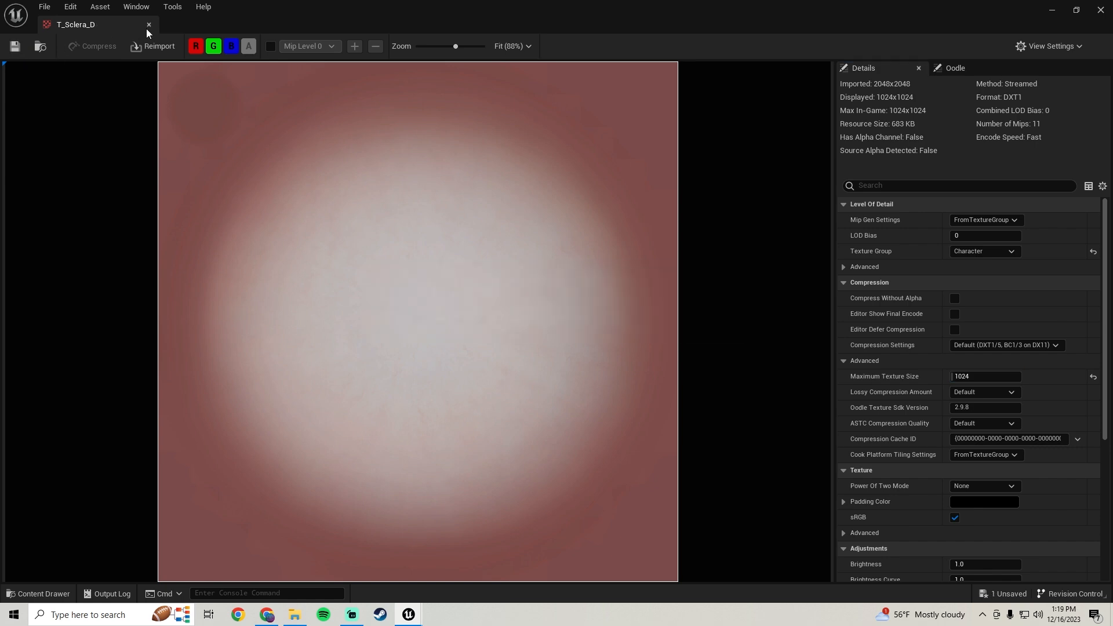
left_click(149, 26)
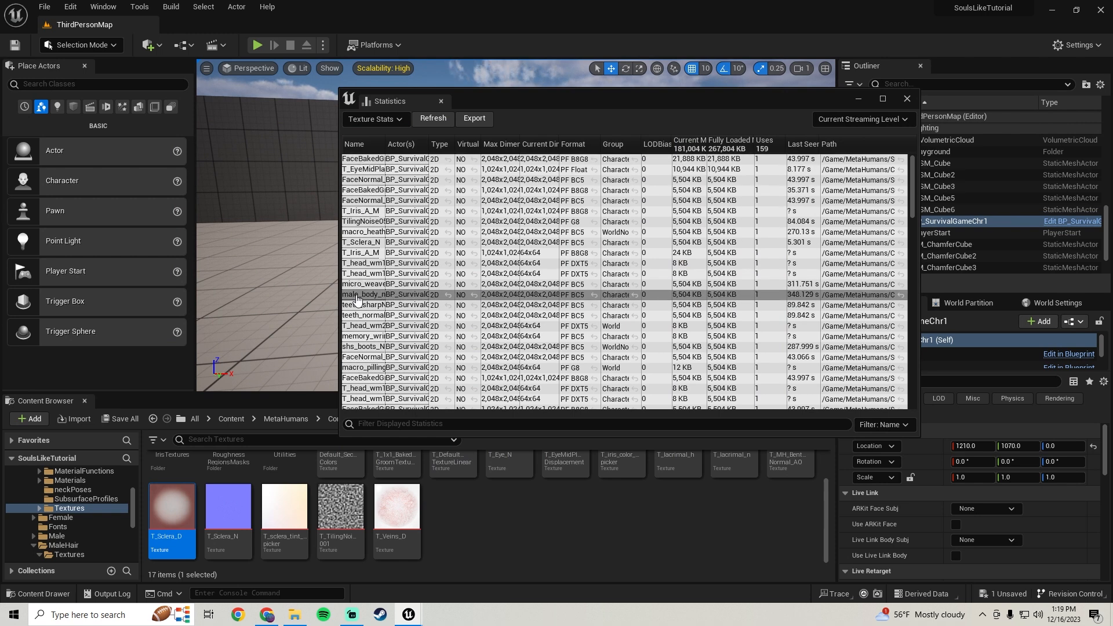
Sort the statistics by current dimension, open teeth_sharpNormal_map, set its Maximum Texture Size to 1024, then save and close it.
left_click(534, 145)
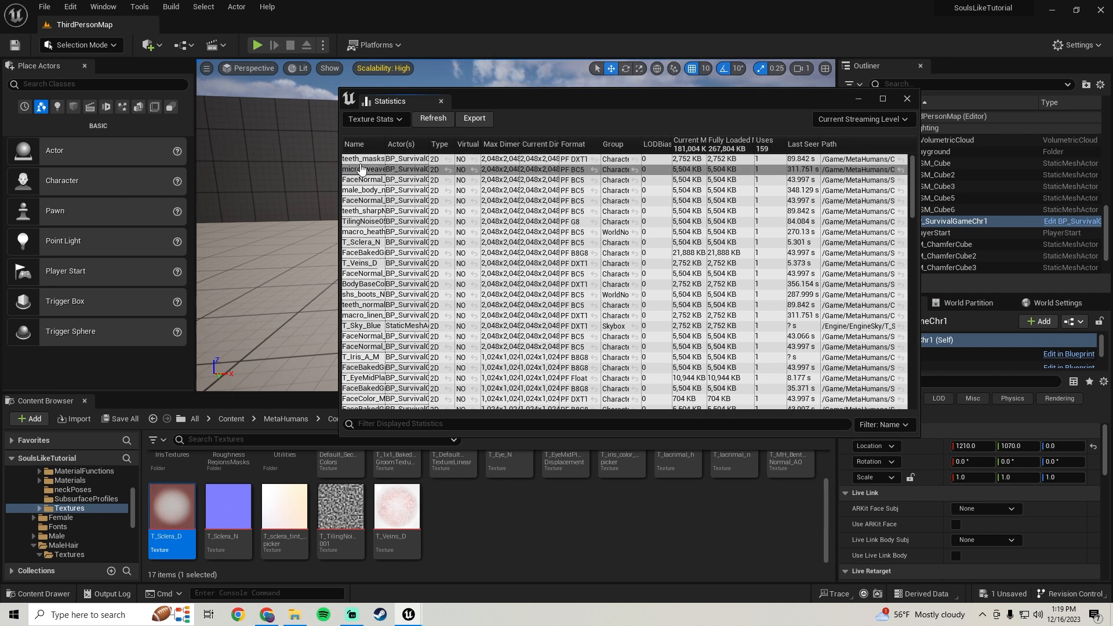
double_click(356, 212)
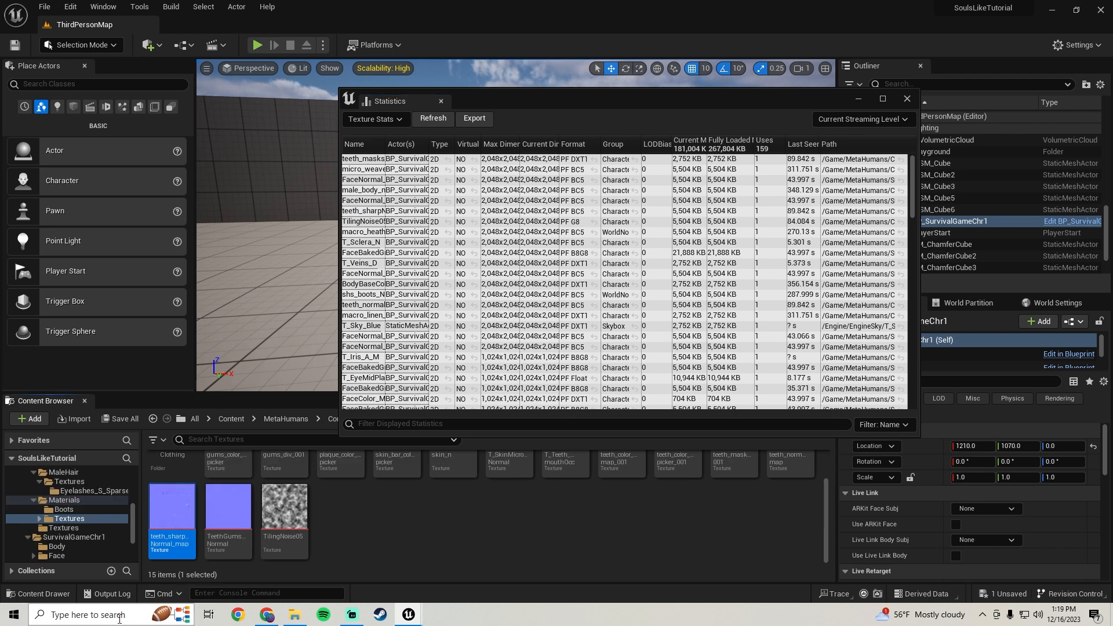
double_click(172, 551)
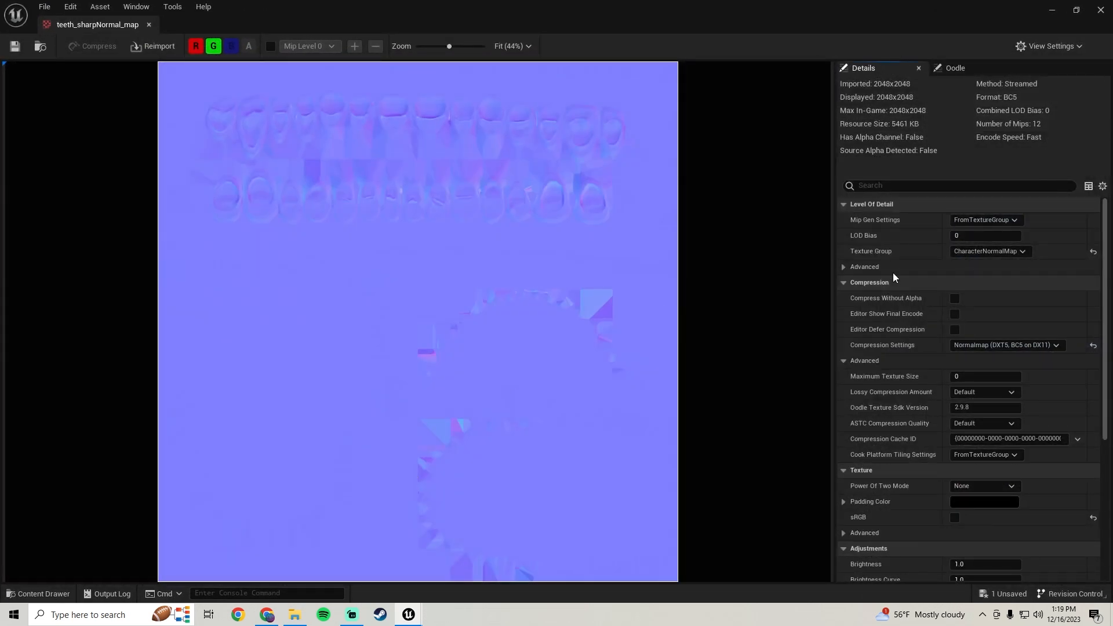
left_click(974, 378)
type("102")
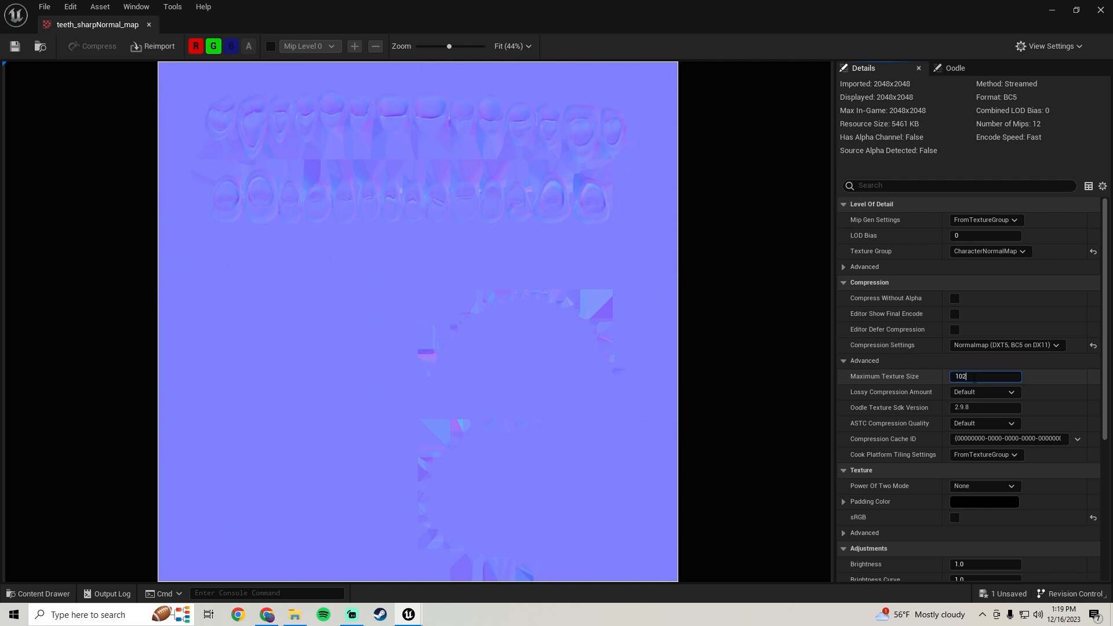
type("4")
key("Return")
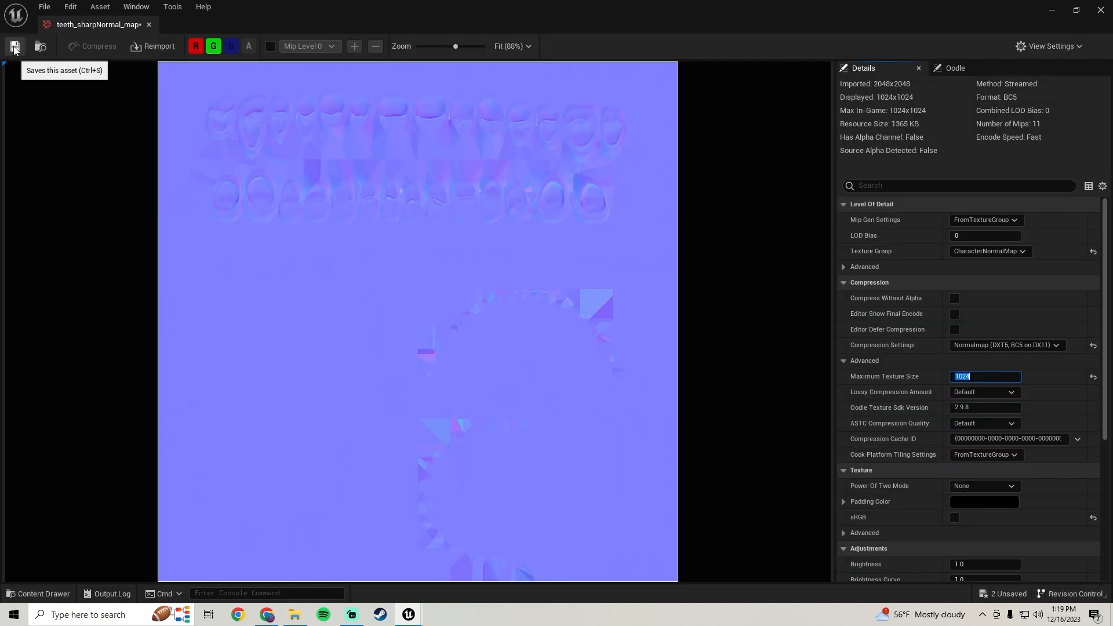
left_click(14, 46)
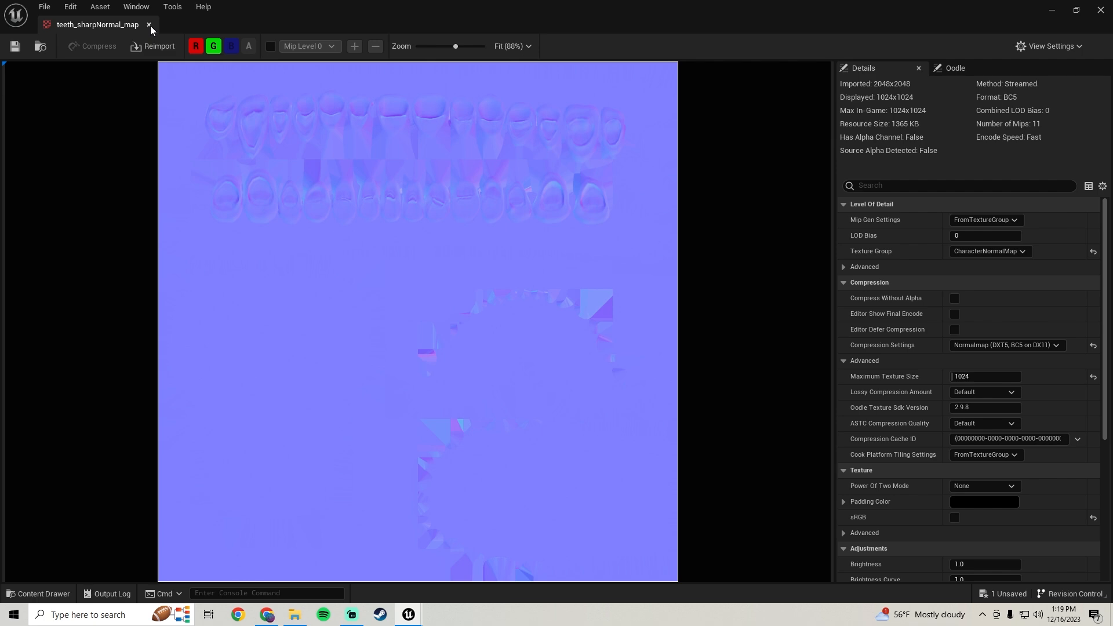
left_click(149, 25)
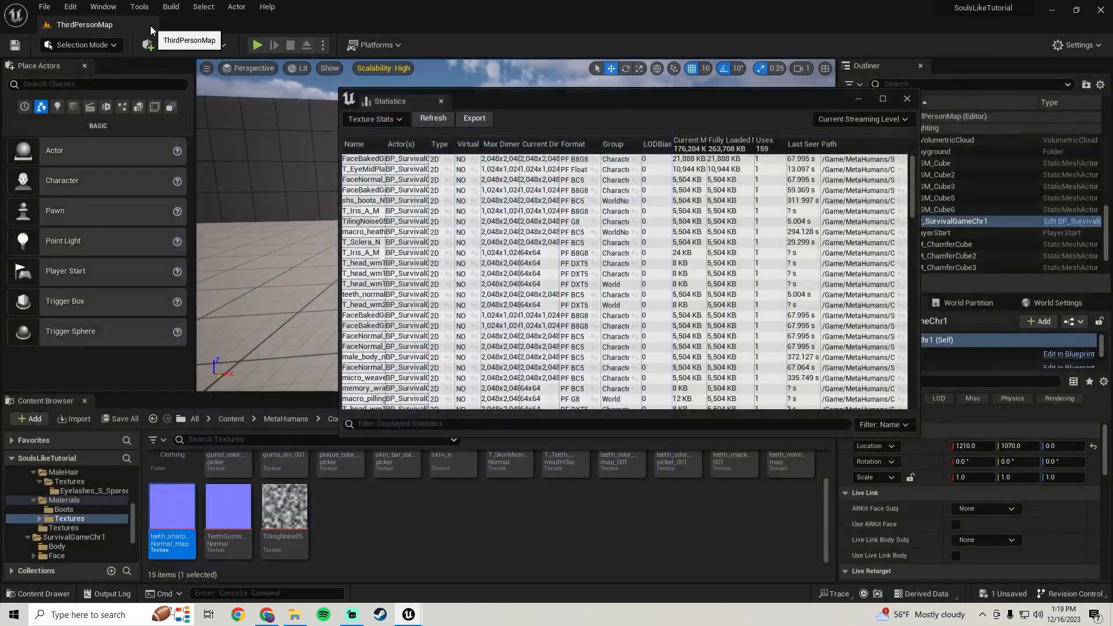
Locate T_Veins_D through the statistics sorted by current dimension, limit its Maximum Texture Size to 1024, then save and close it.
left_click(529, 139)
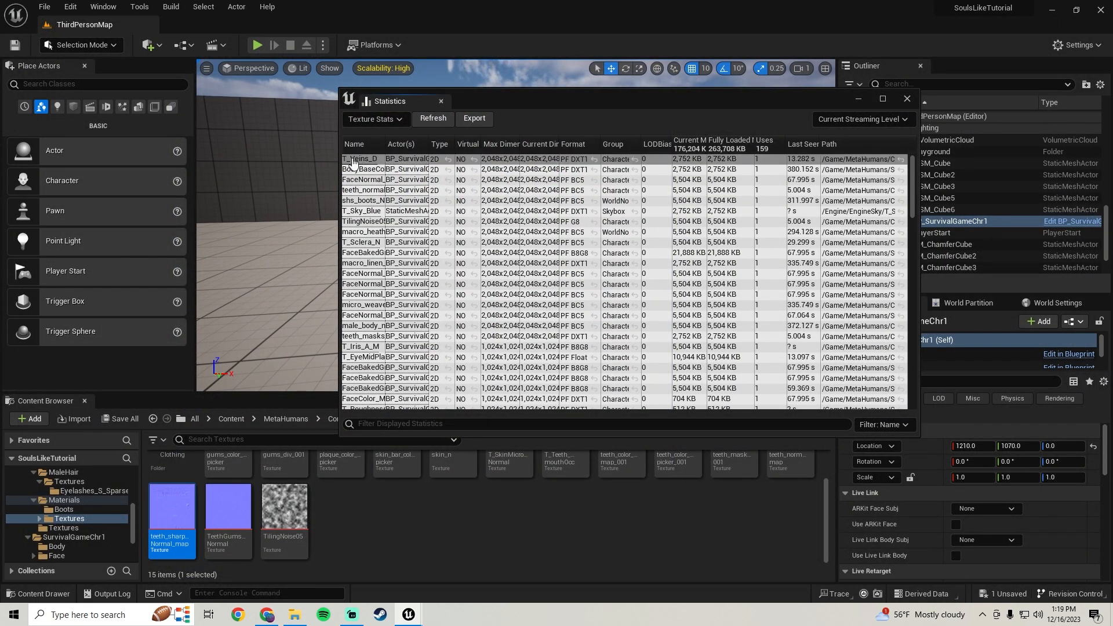
double_click(354, 161)
double_click(403, 550)
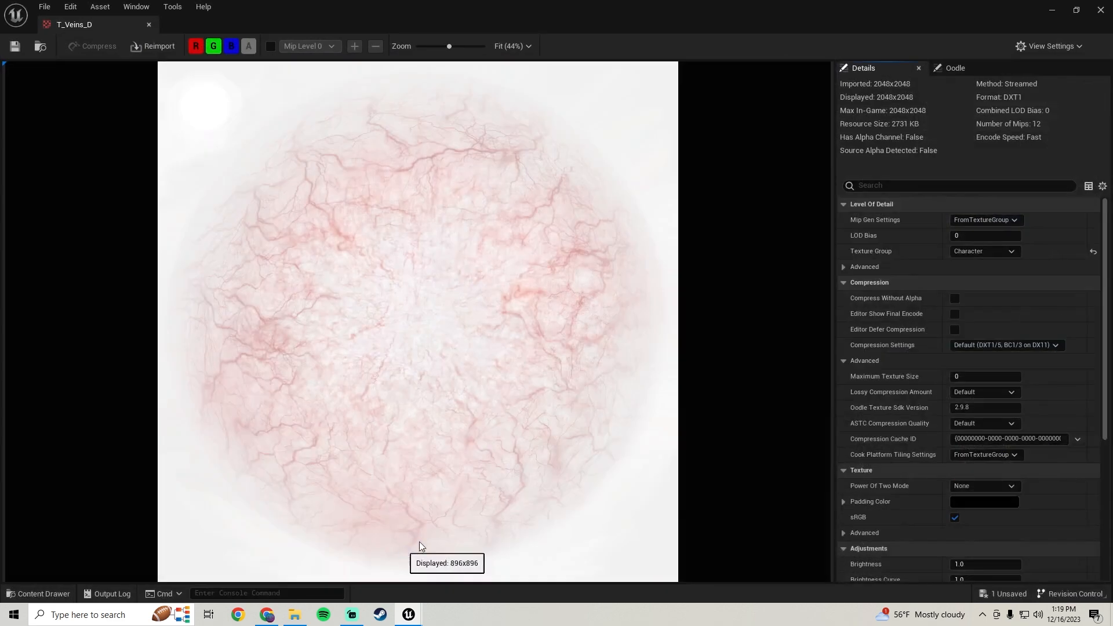
left_click(985, 377)
type("1024")
key("Return")
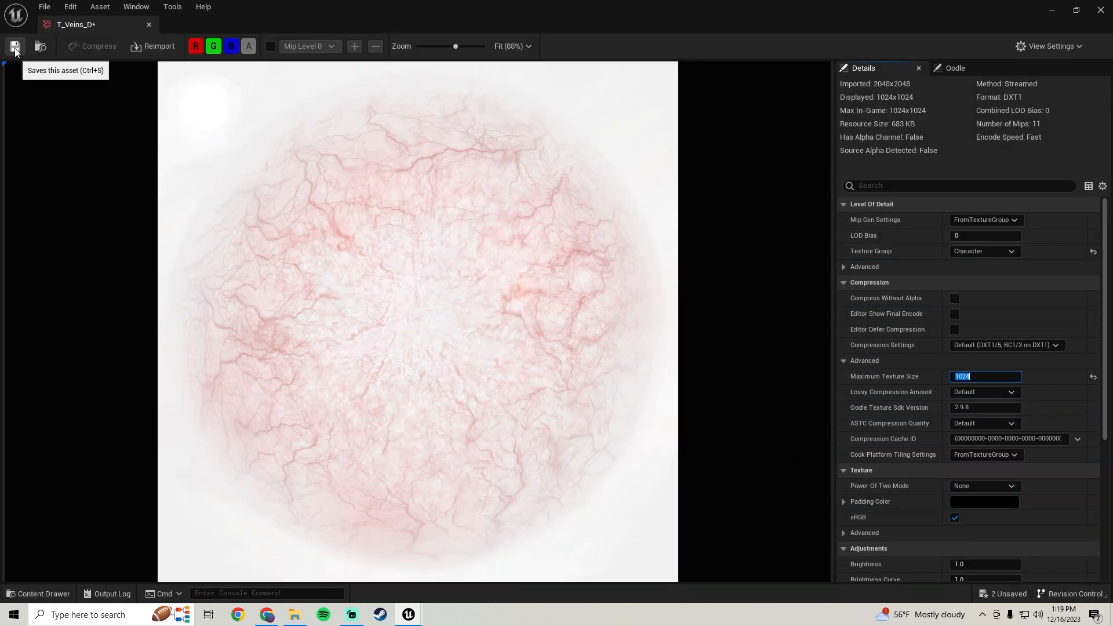
left_click(14, 46)
left_click(148, 24)
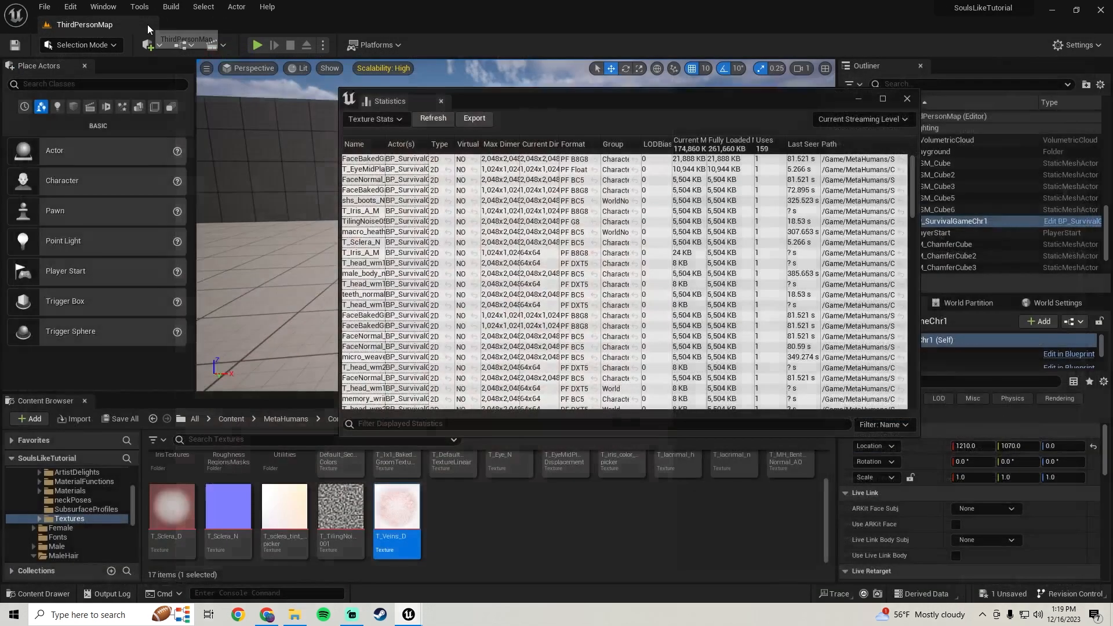
Open teeth_masks_001 from the statistics sorted by current dimension, set its Maximum Texture Size to 1024, then save and close it.
left_click(545, 143)
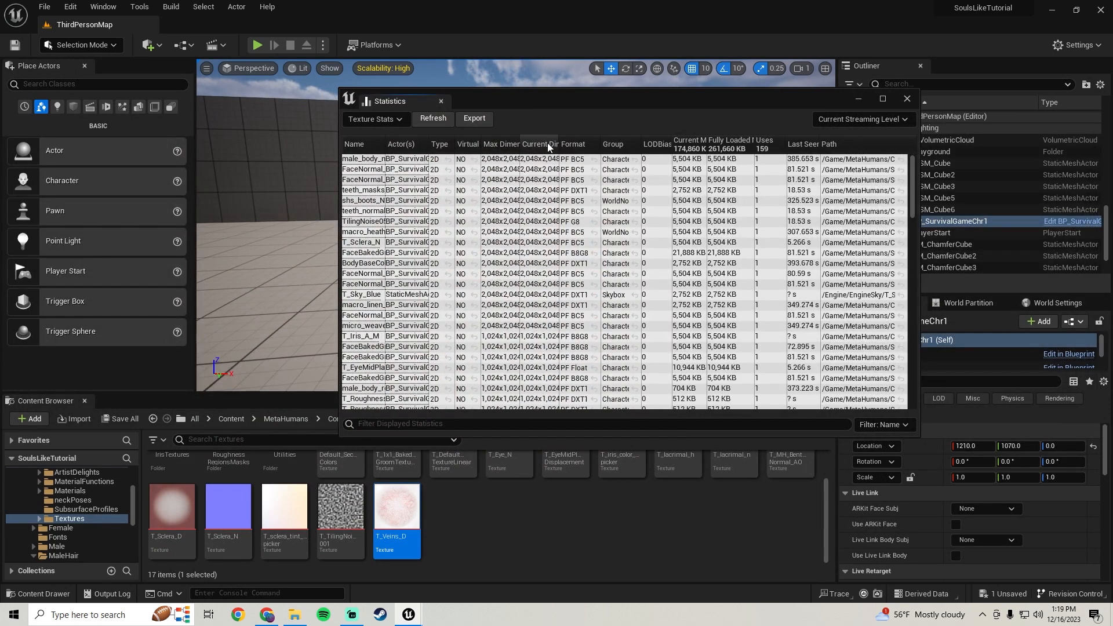
double_click(361, 191)
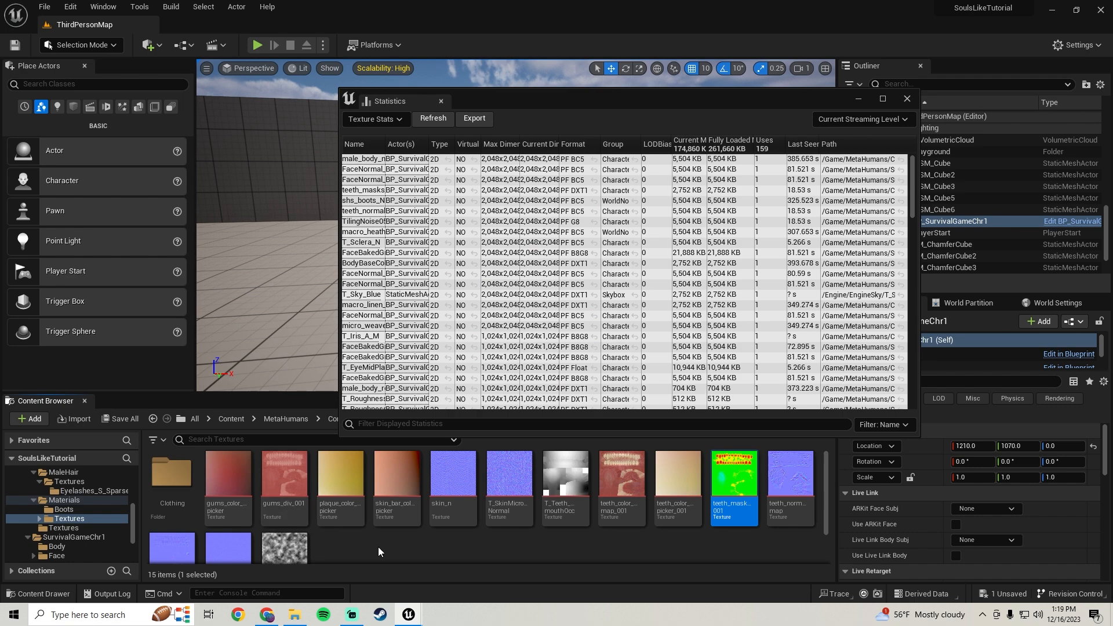
double_click(736, 516)
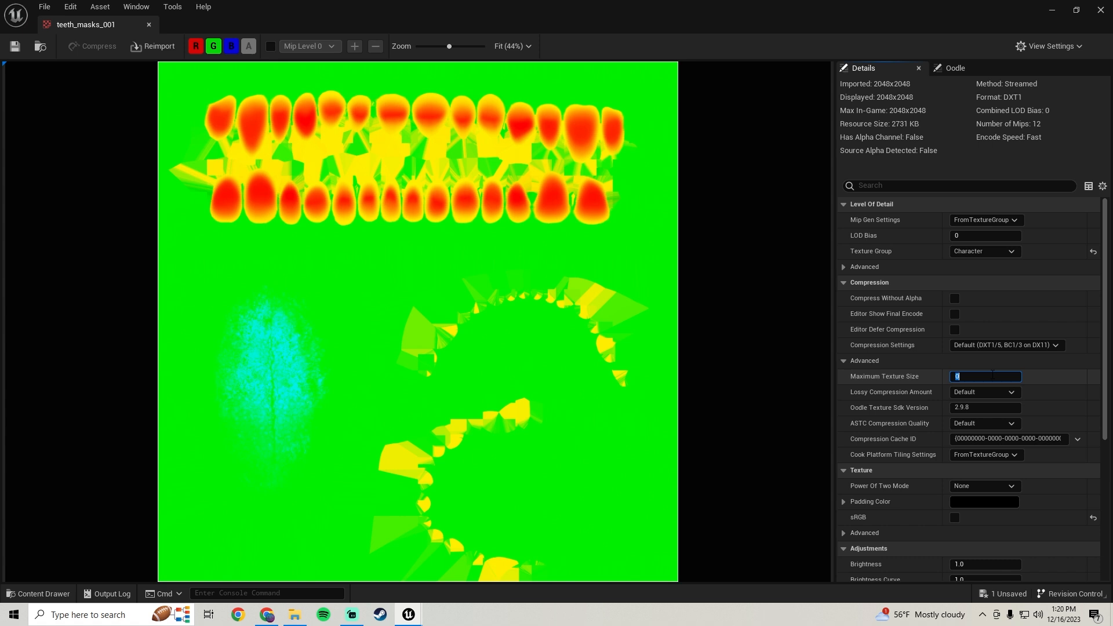
left_click(992, 375)
type("1024")
key("Return")
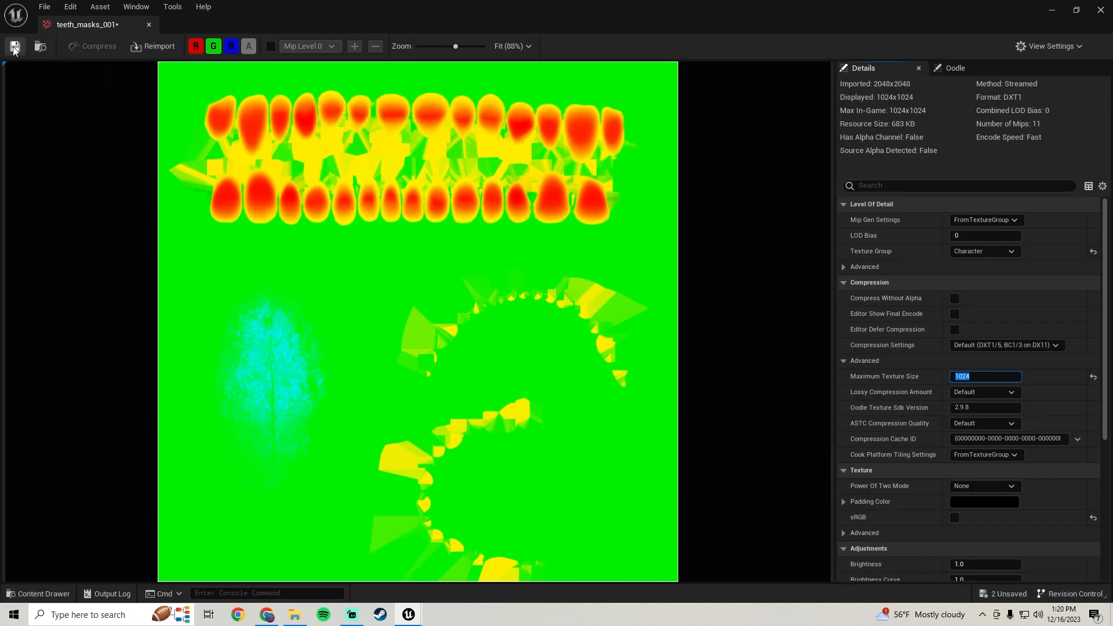
left_click(148, 25)
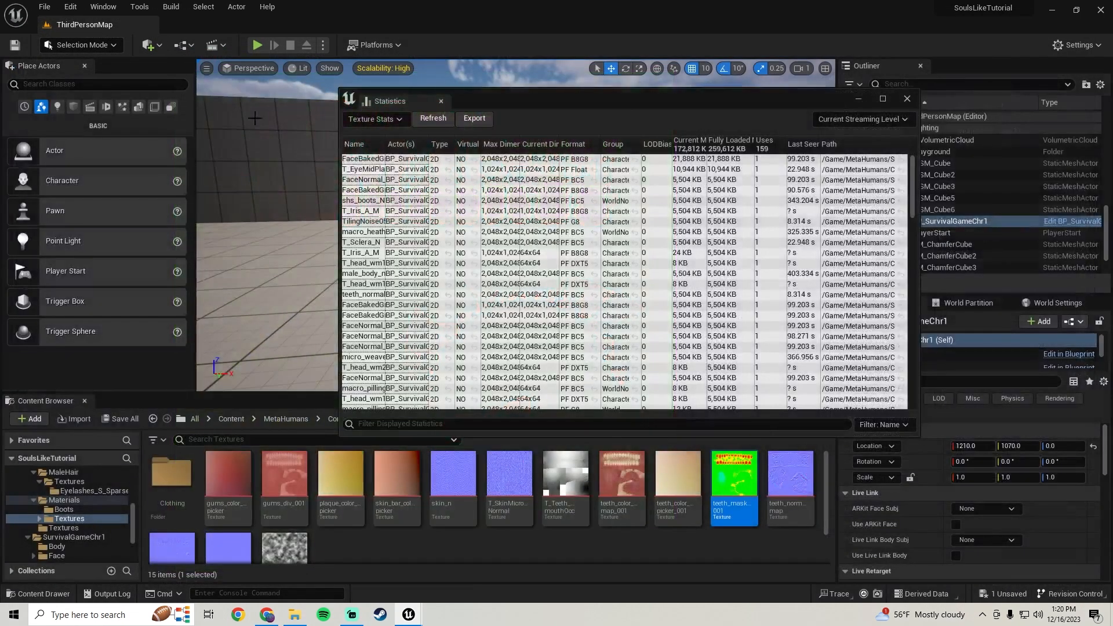
Find teeth_normal_map through the statistics sorted by current dimension, limit its Maximum Texture Size to 1024, then save and close it.
left_click(535, 144)
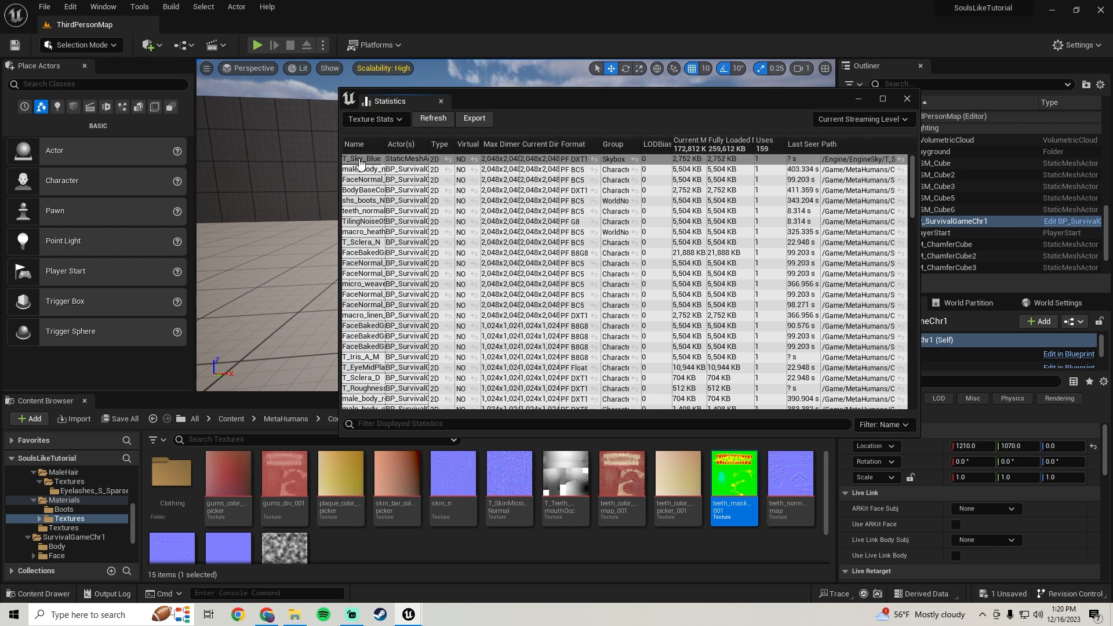
double_click(362, 203)
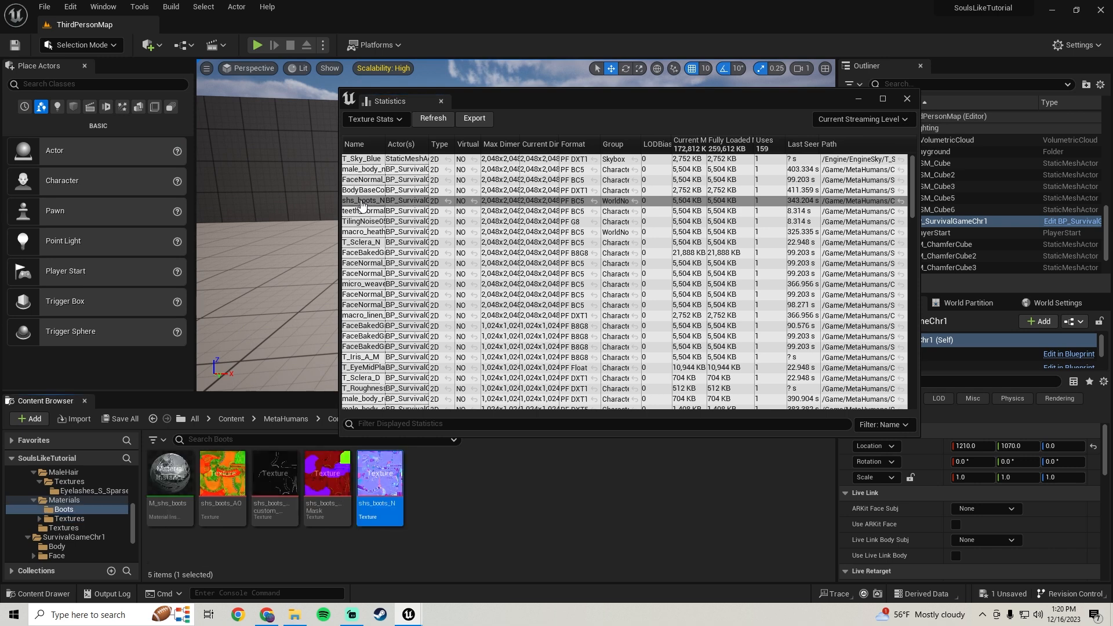
double_click(364, 212)
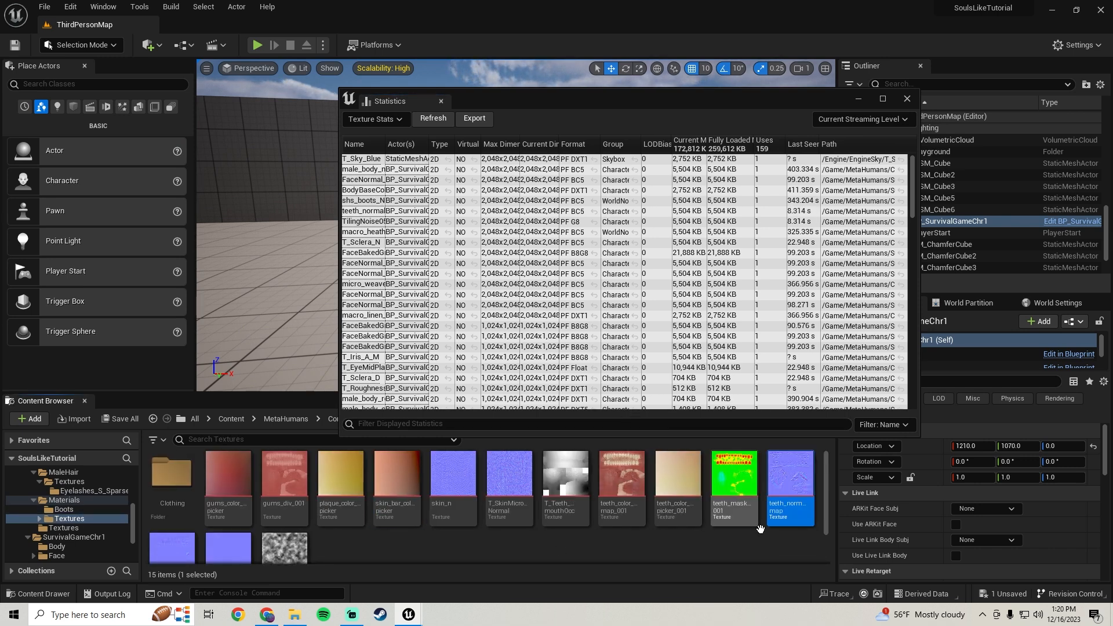
double_click(790, 481)
left_click(986, 377)
type("1024")
key("Return")
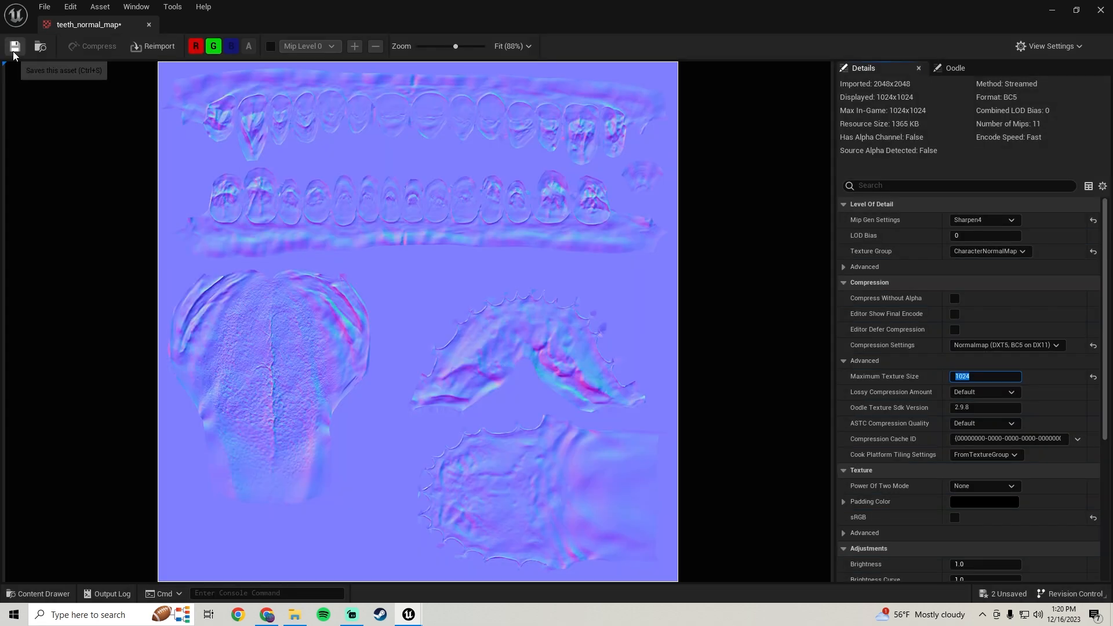
left_click(15, 46)
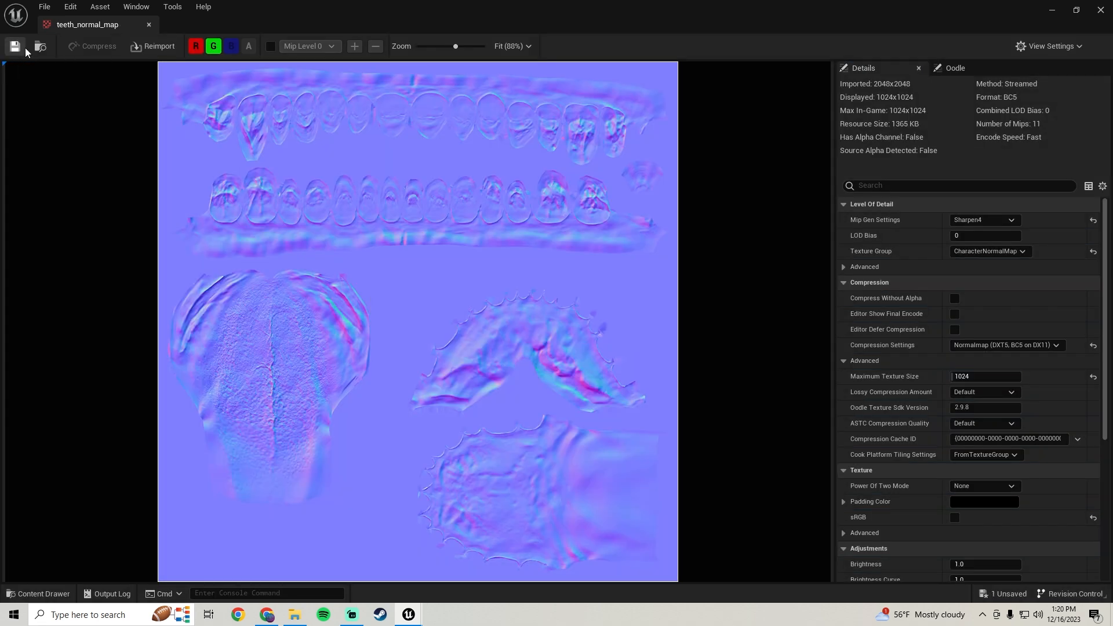
left_click(149, 24)
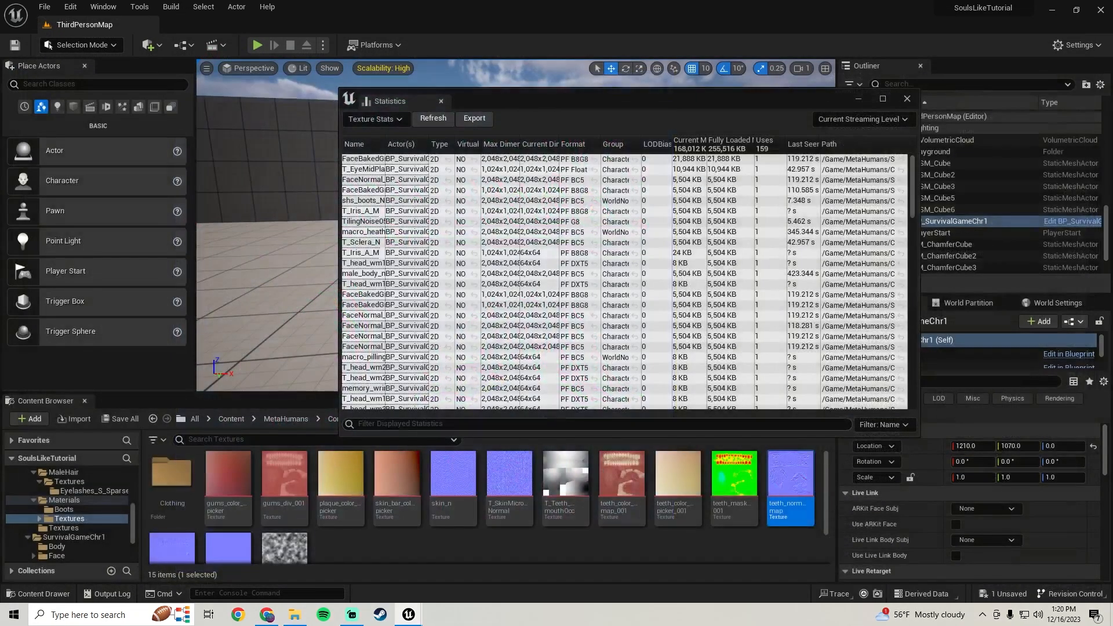
Re-sort the statistics by current dimension, open TilingNoise05, set its Maximum Texture Size to 1024, then save and close it.
left_click(542, 144)
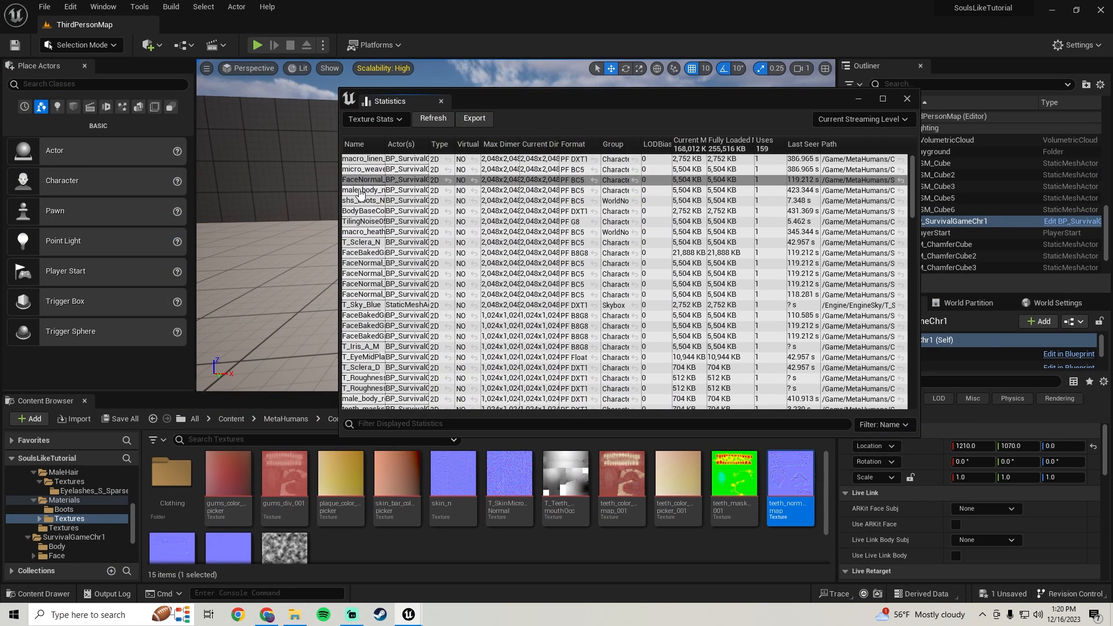
left_click(358, 222)
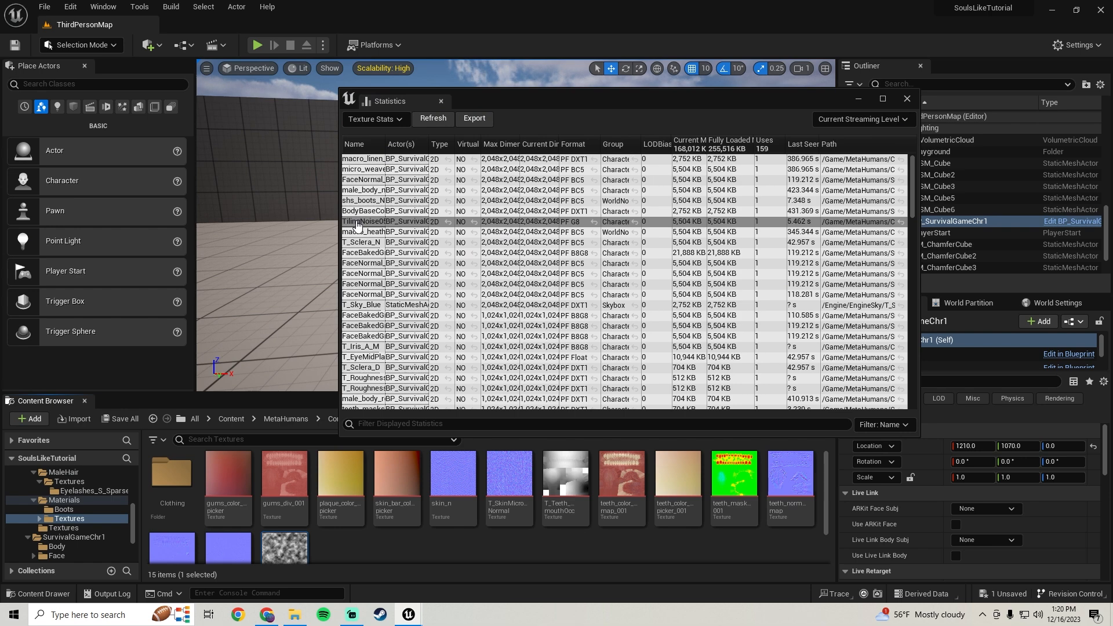
scroll(377, 531, "down", 1)
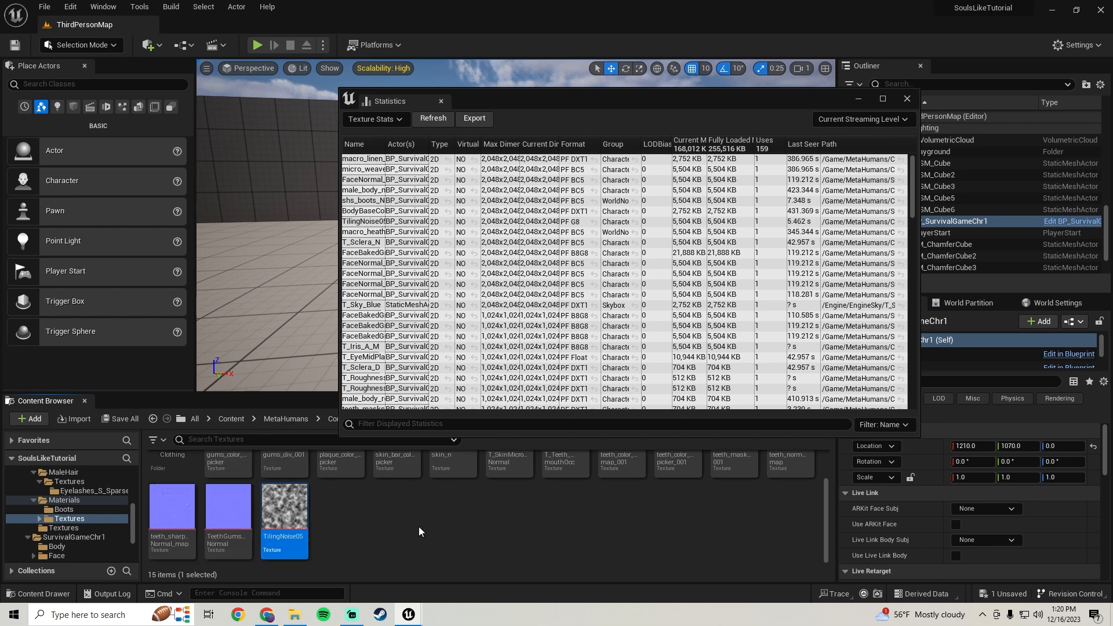
double_click(298, 533)
left_click(969, 376)
type("1024")
key("Return")
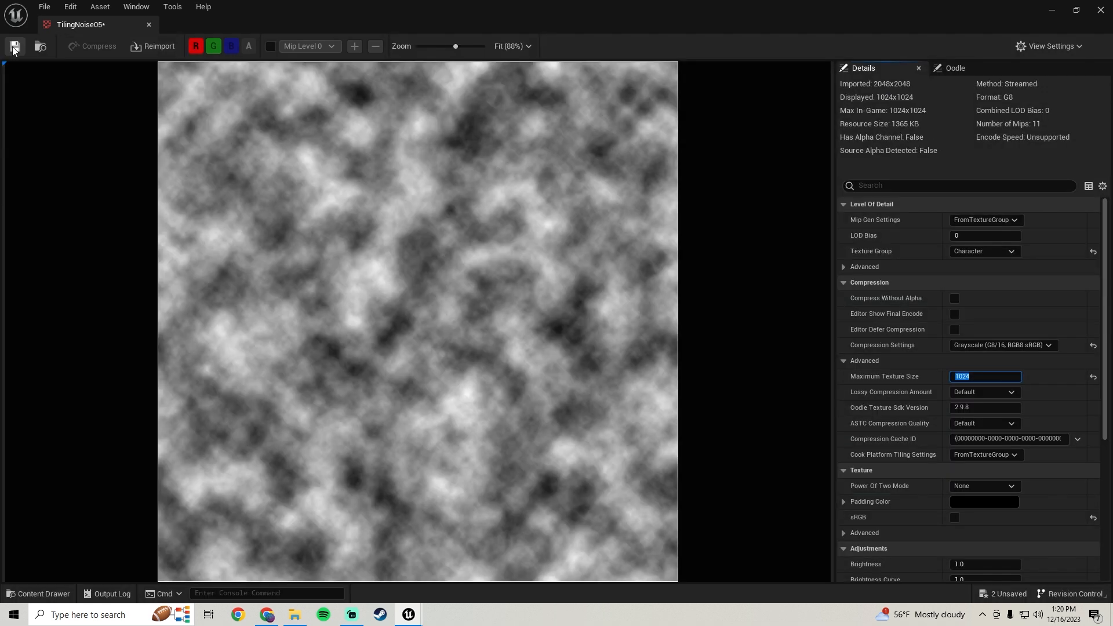
left_click(14, 46)
left_click(149, 25)
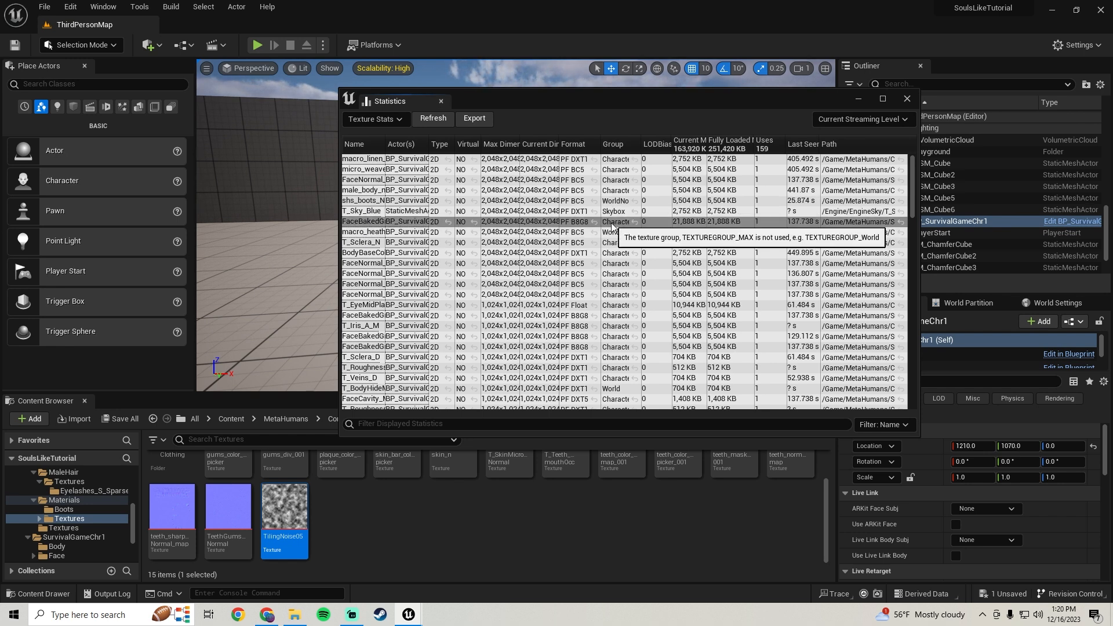
Locate the macro_heather_04_normal texture from the statistics, inspect it and its place in the folder tree, and close it without editing.
double_click(360, 233)
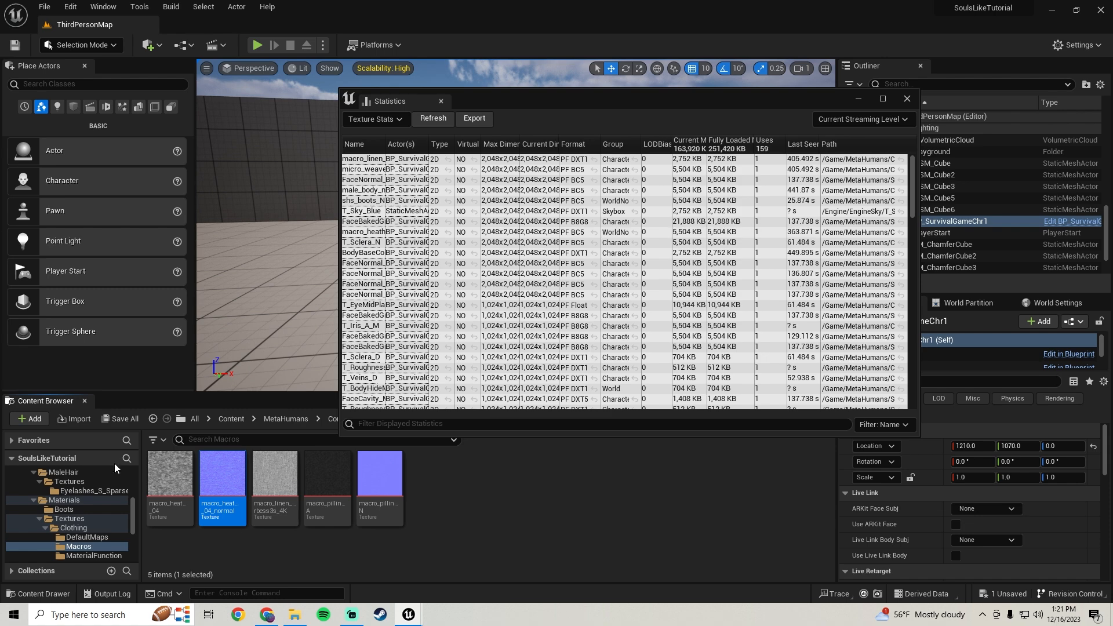
scroll(37, 526, "up", 5)
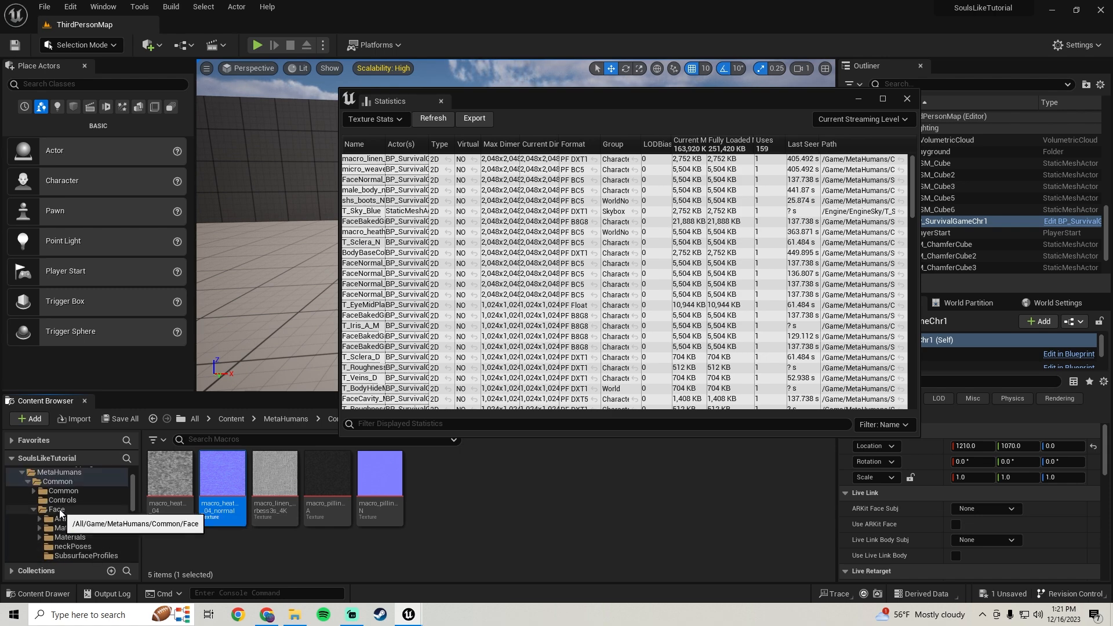
scroll(59, 509, "down", 2)
double_click(227, 510)
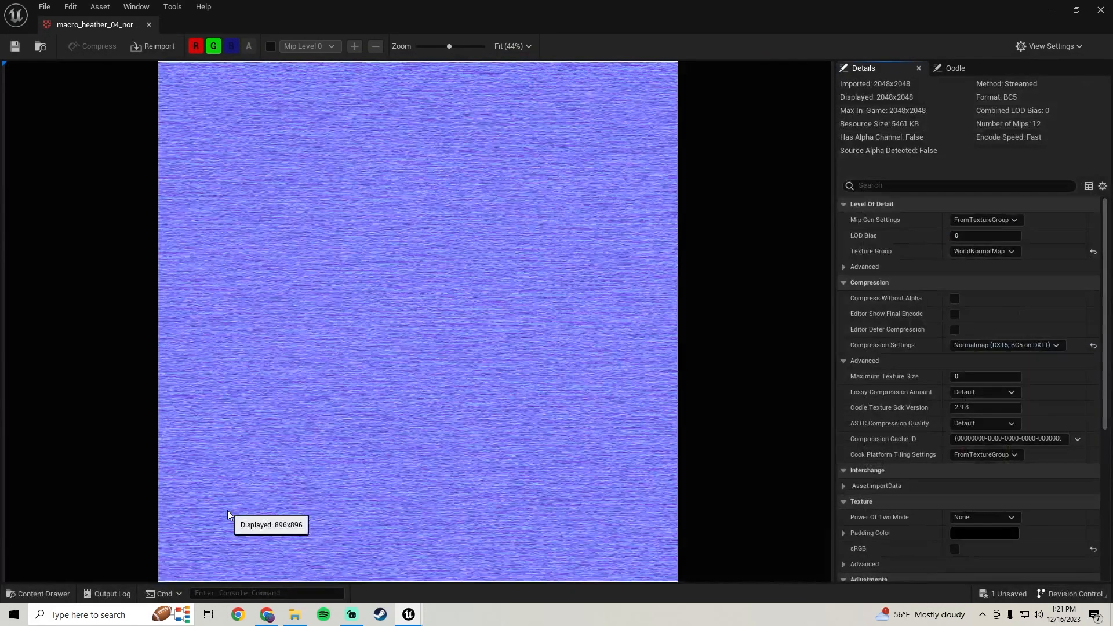
left_click(149, 23)
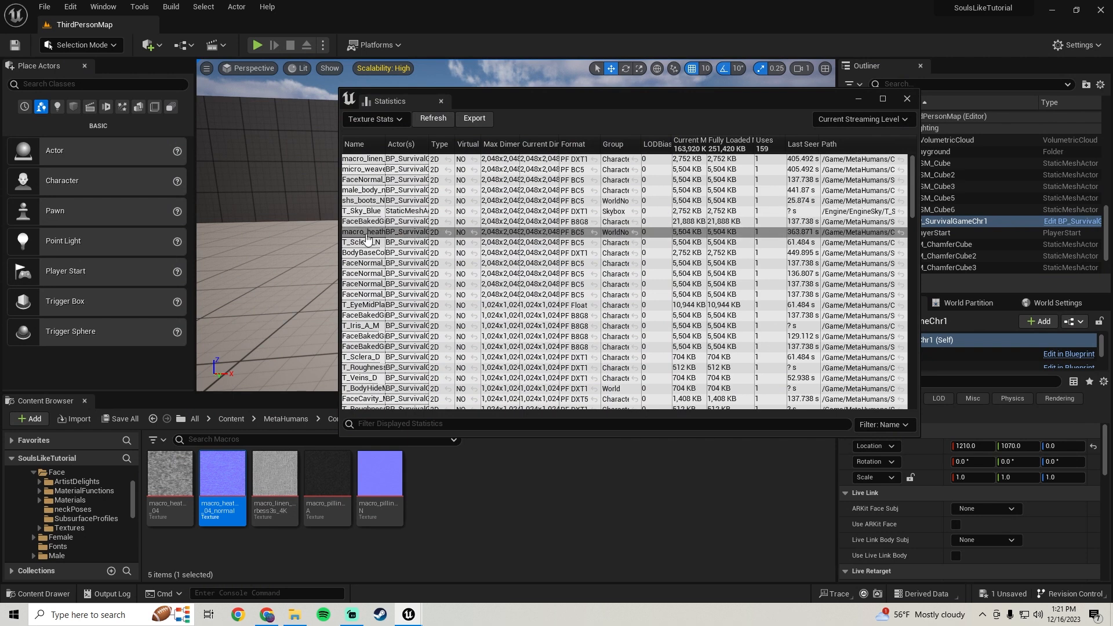
scroll(80, 528, "up", 3)
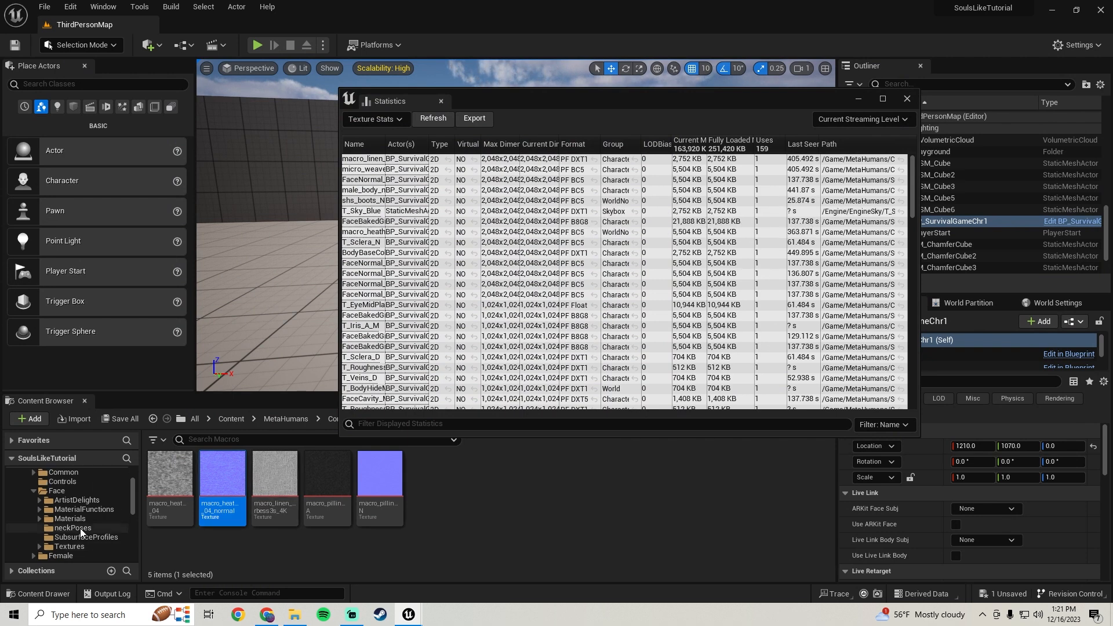
scroll(80, 528, "up", 1)
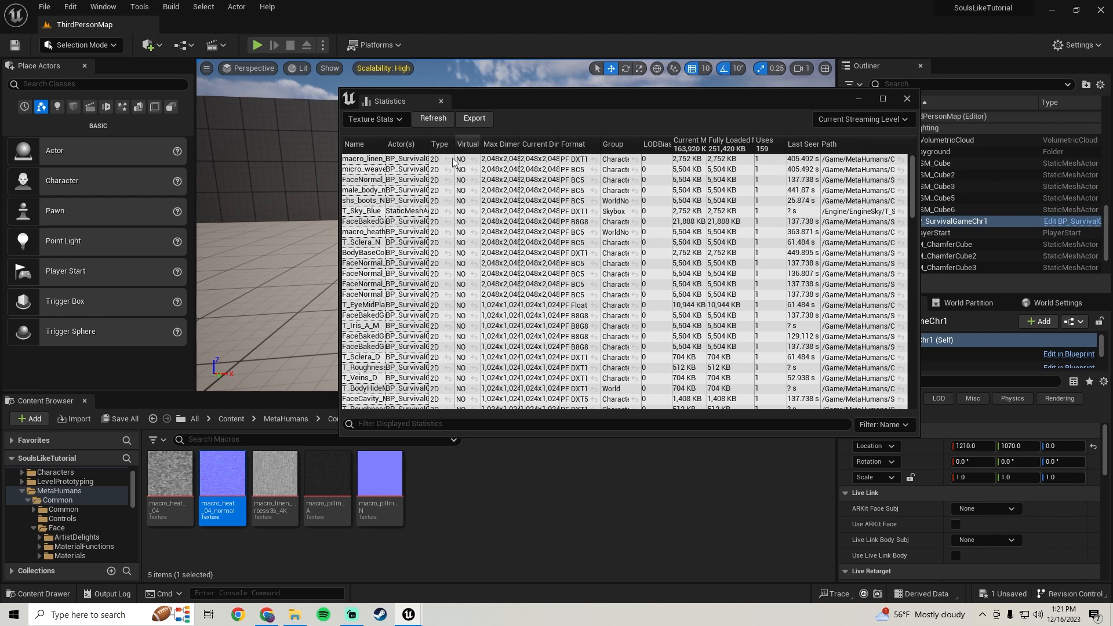
Re-sort the statistics by current dimension, open the FaceBakedGroomAttribute eyebrow texture, set its Maximum Texture Size to 1024, then save and close it.
left_click(526, 145)
left_click(526, 145)
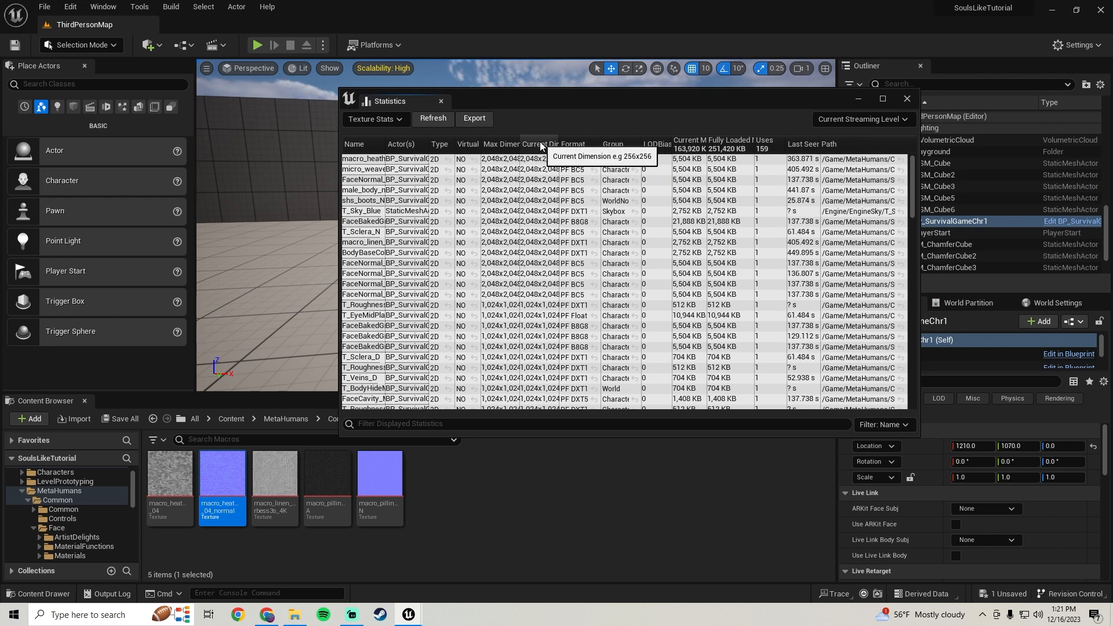
double_click(357, 226)
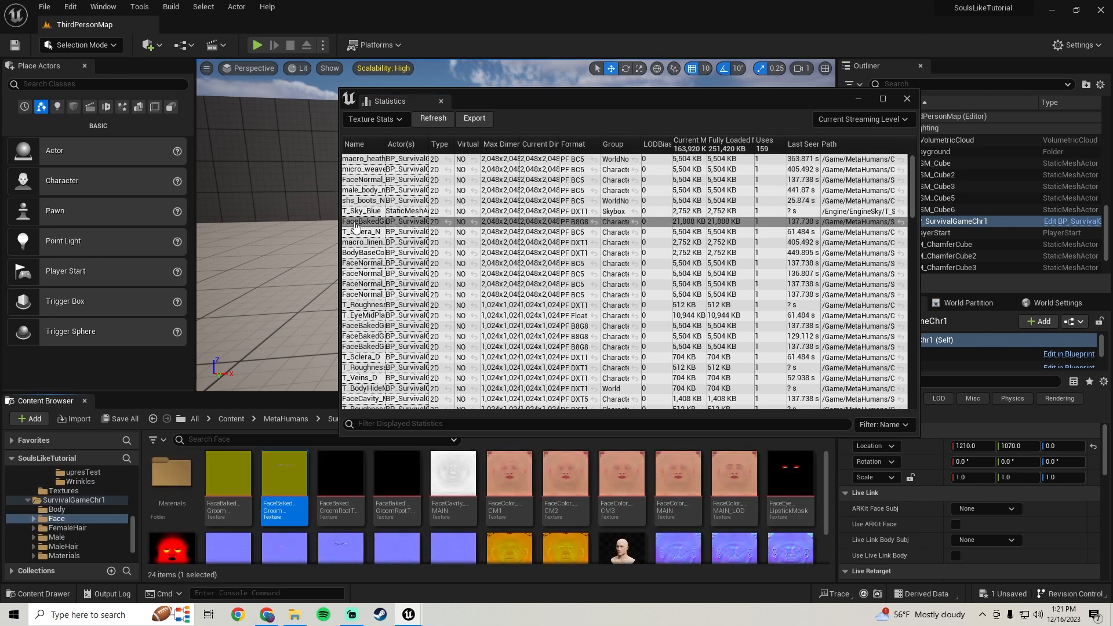
double_click(277, 517)
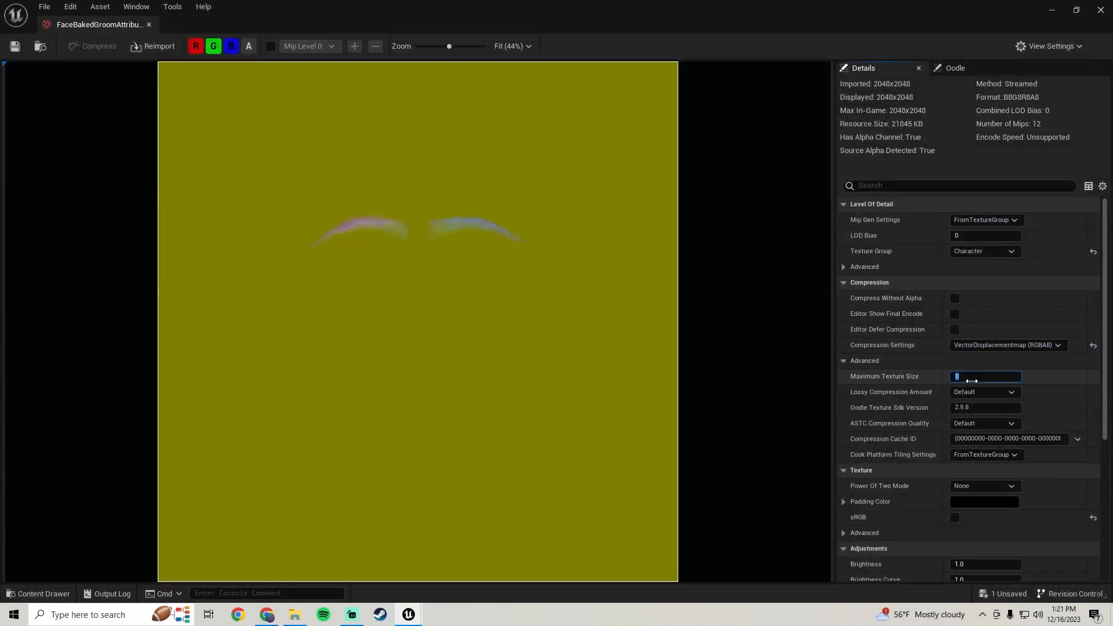
key("Return")
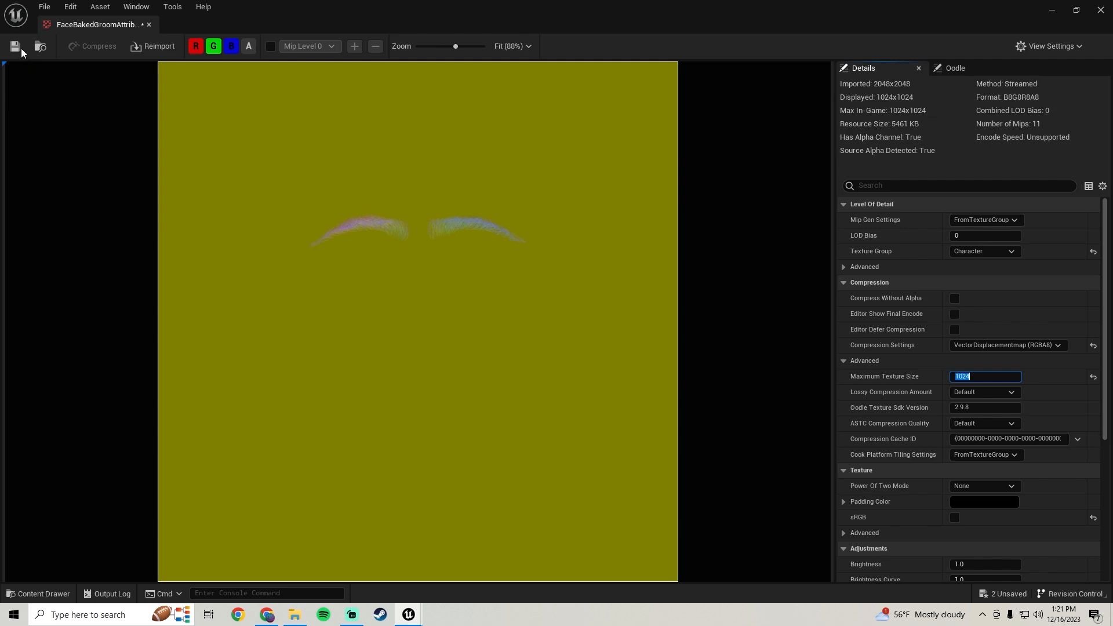
left_click(15, 46)
left_click(150, 26)
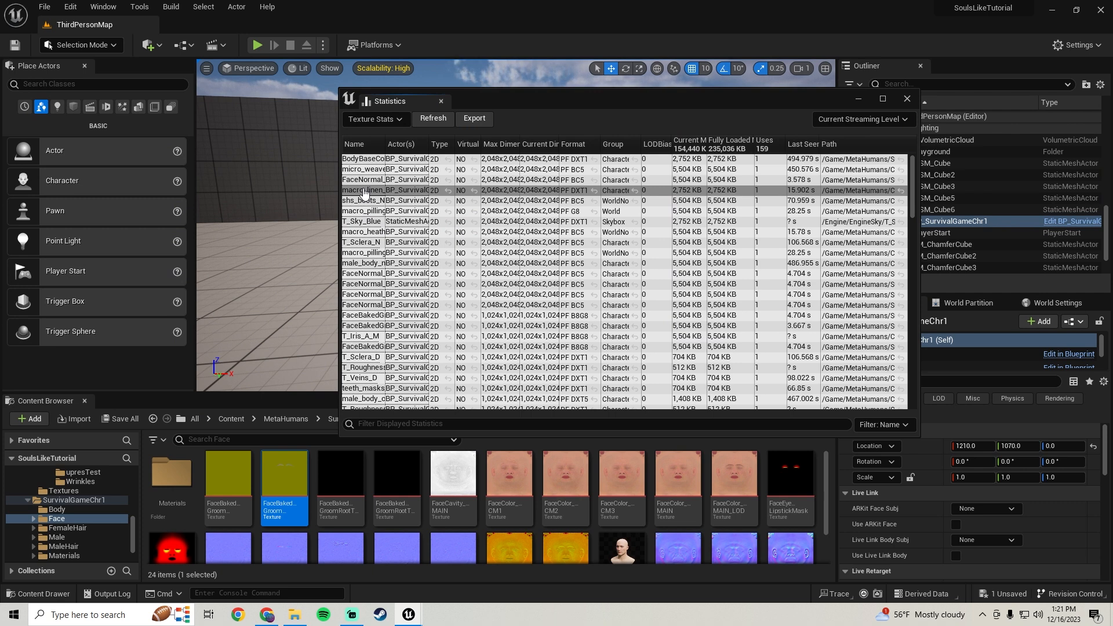
Locate T_Sclera_N through the texture statistics, set its Maximum Texture Size to 1024, then save and close it.
double_click(364, 191)
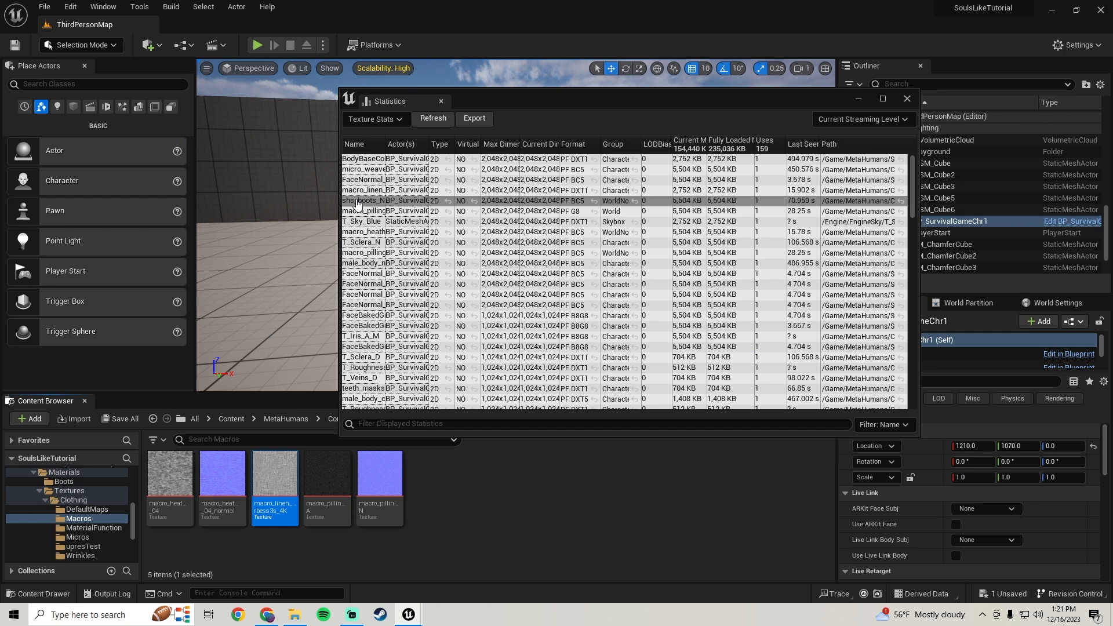
double_click(360, 242)
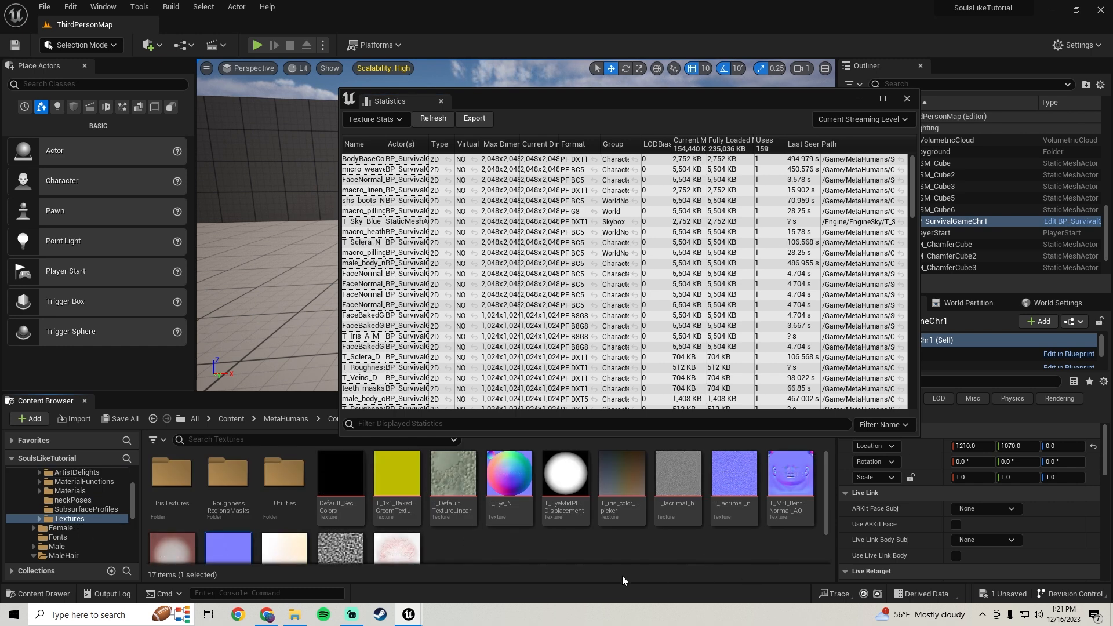
scroll(591, 560, "down", 1)
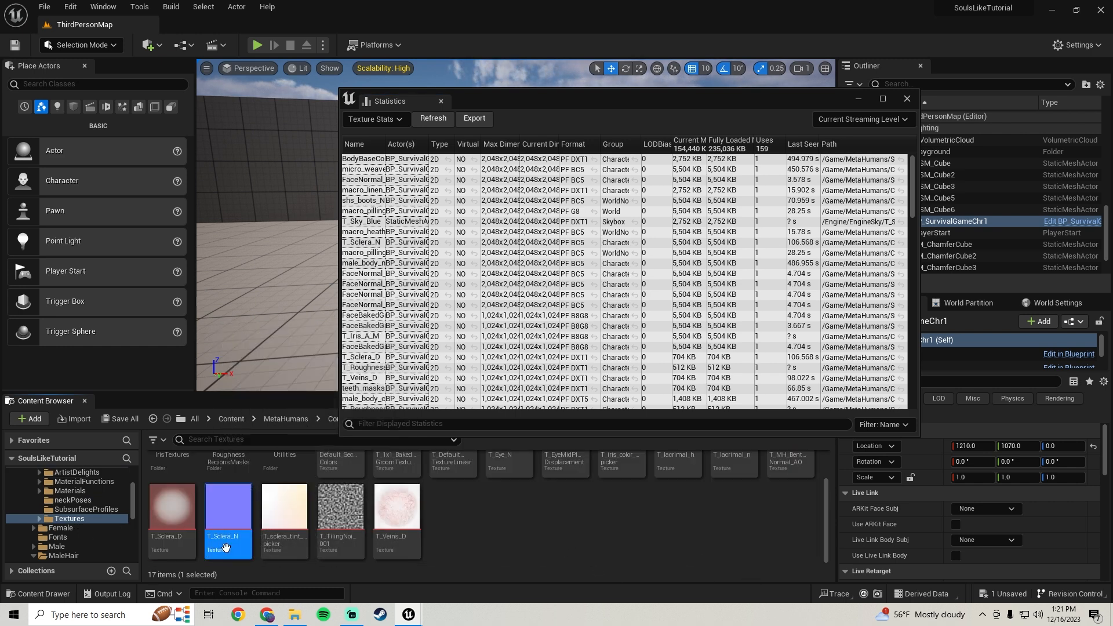
double_click(228, 510)
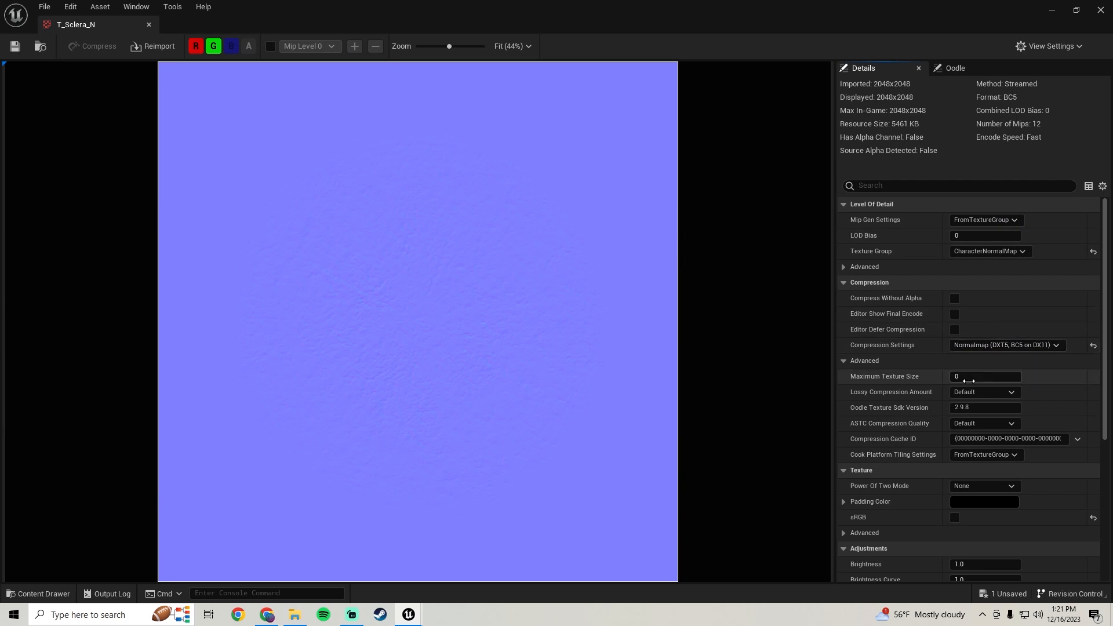
left_click(969, 381)
type("1024")
key("Return")
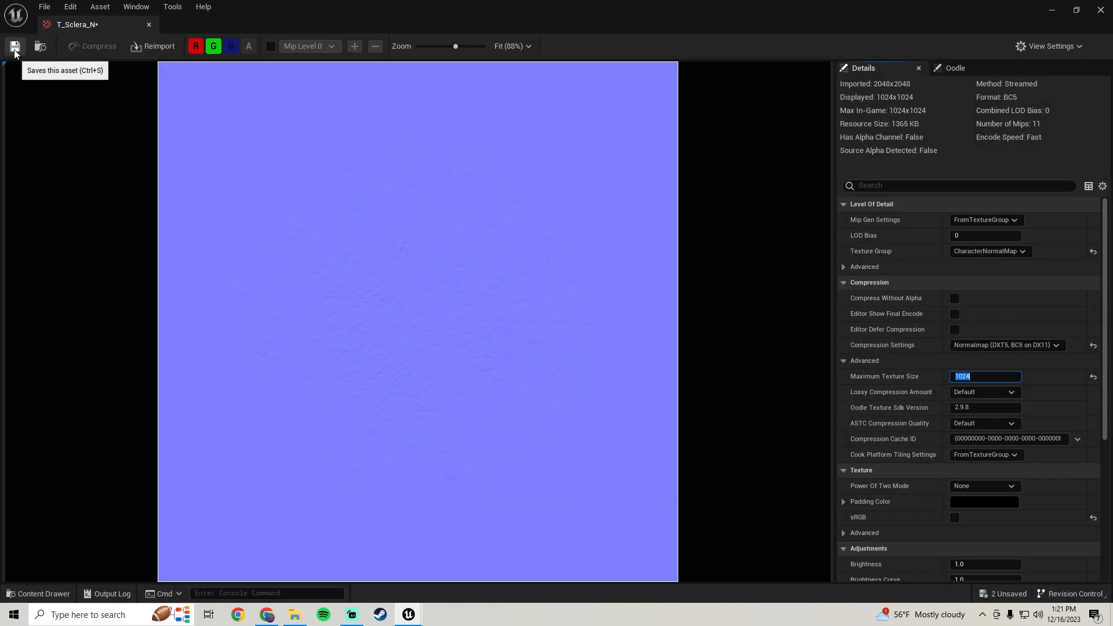
left_click(14, 46)
left_click(150, 24)
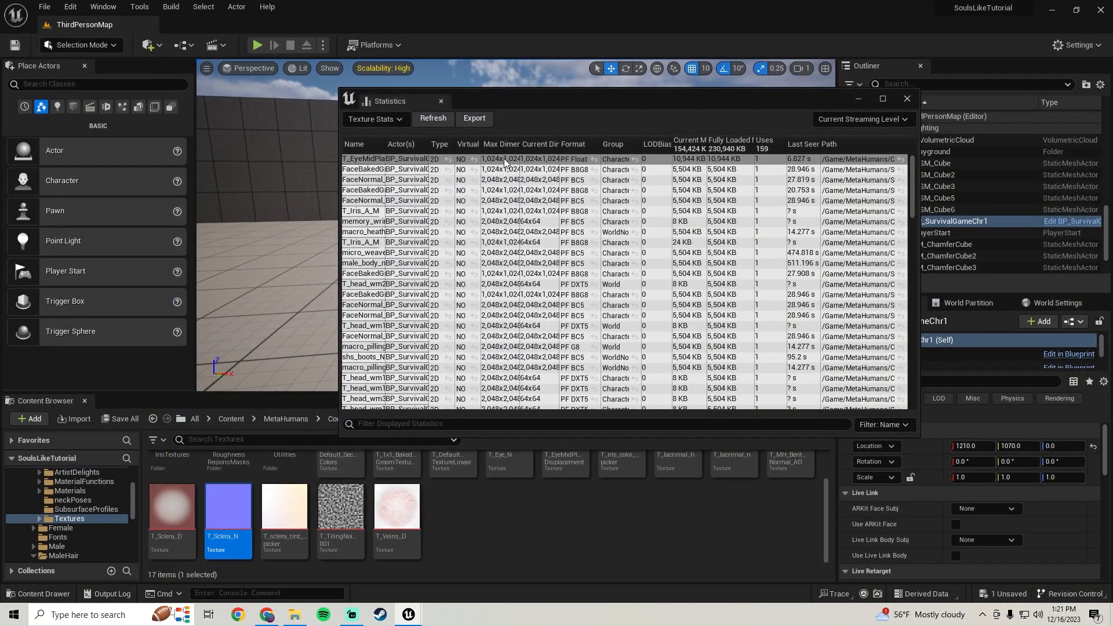
Review the statistics sorted by current dimension, close the Statistics window, and inspect the MetaHuman's face and full body in the level.
left_click(538, 144)
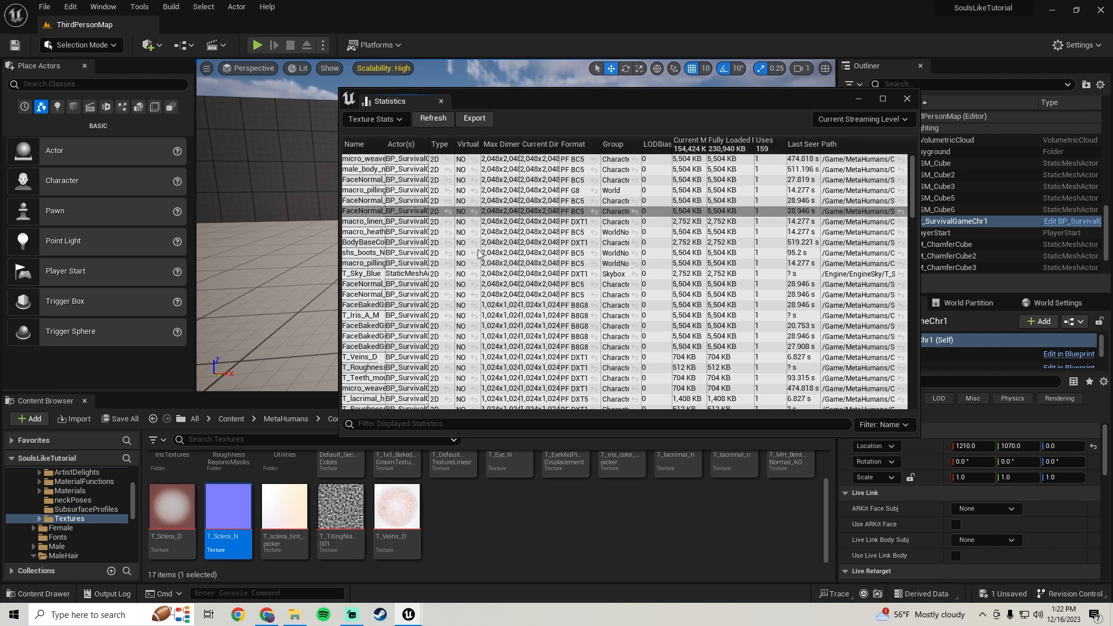
mouse_move(562, 100)
left_mouse_down()
mouse_move(505, 89)
mouse_move(561, 104)
left_mouse_up()
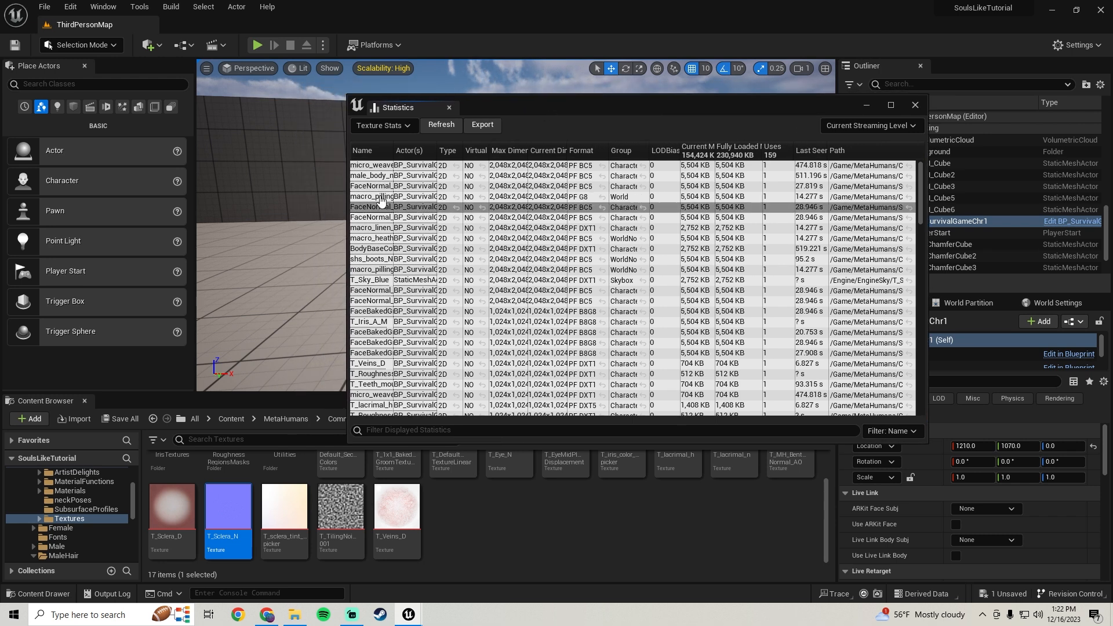
left_click_drag(579, 104, 567, 150)
left_click_drag(641, 146, 530, 143)
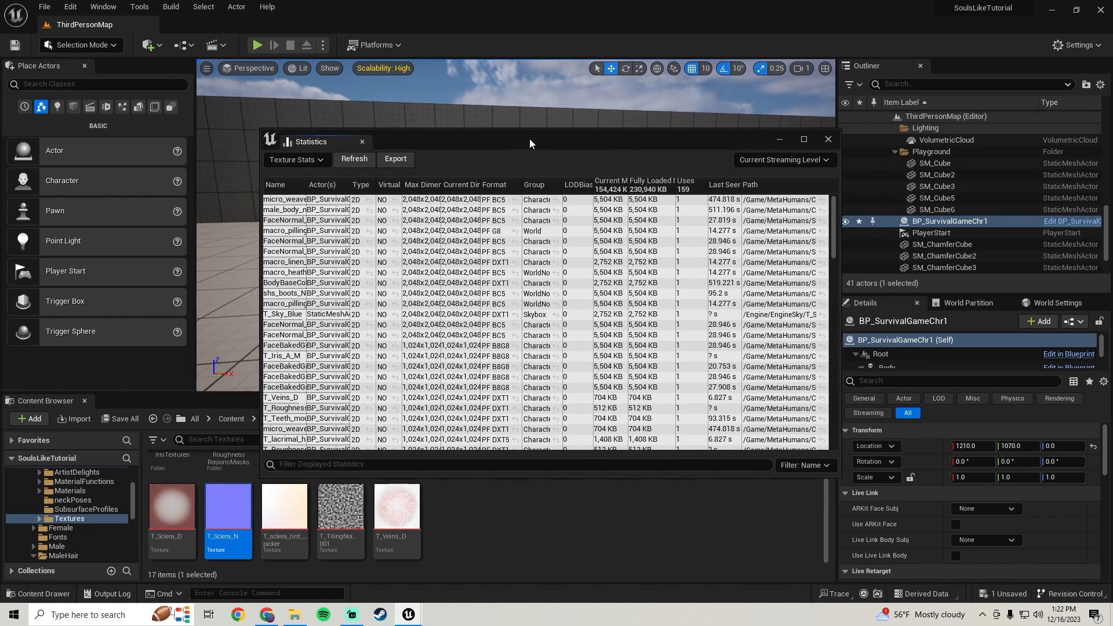
left_click(829, 140)
key("w")
right_click_drag(540, 187, 540, 130)
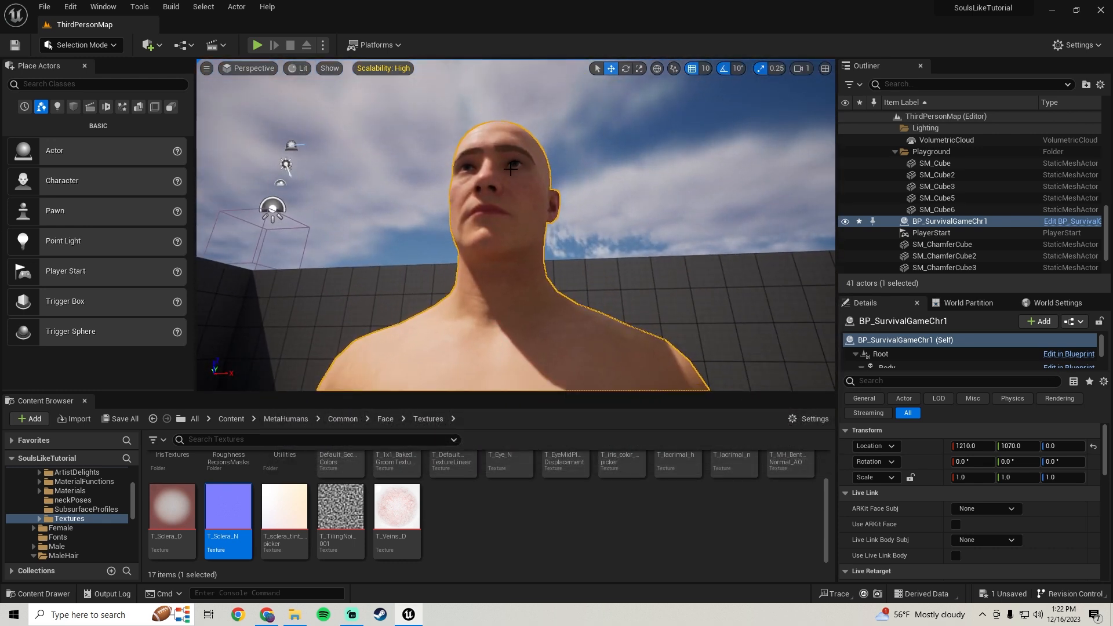
key("s")
right_click_drag(541, 193, 518, 180)
scroll(58, 523, "up", 4)
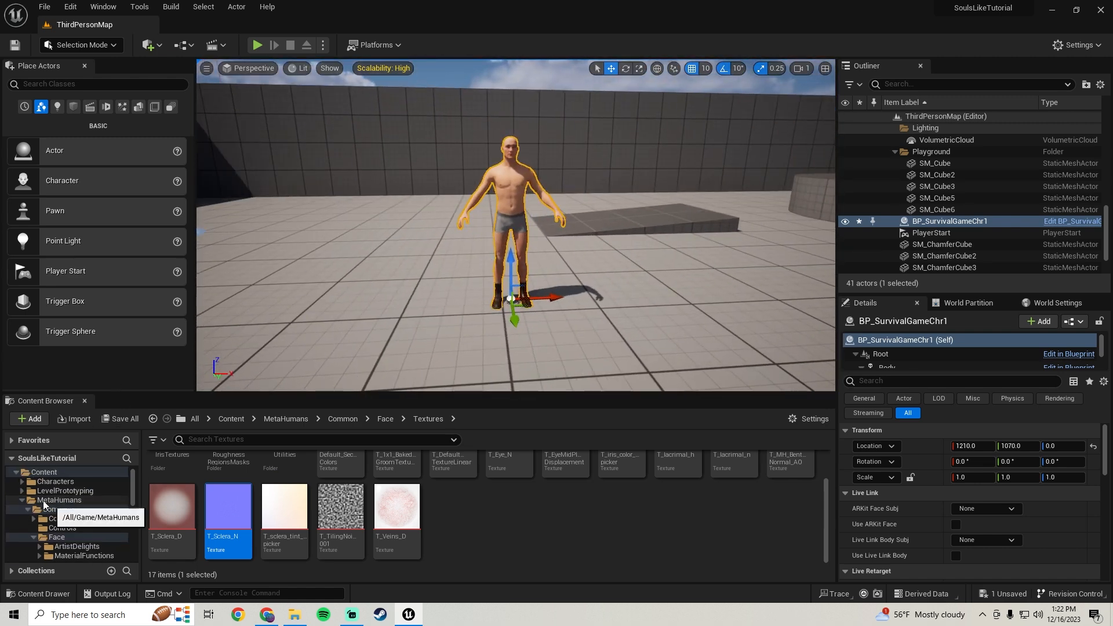
Collapse the MetaHumans folder and save all unsaved content, including the placed BP_SurvivalGameChr1 actor.
left_click(23, 502)
right_click_drag(383, 302, 267, 307)
key("s")
key("g")
key("a")
key("w")
mouse_move(435, 286)
right_mouse_down()
mouse_move(510, 284)
mouse_move(435, 286)
right_mouse_up()
left_click(121, 418)
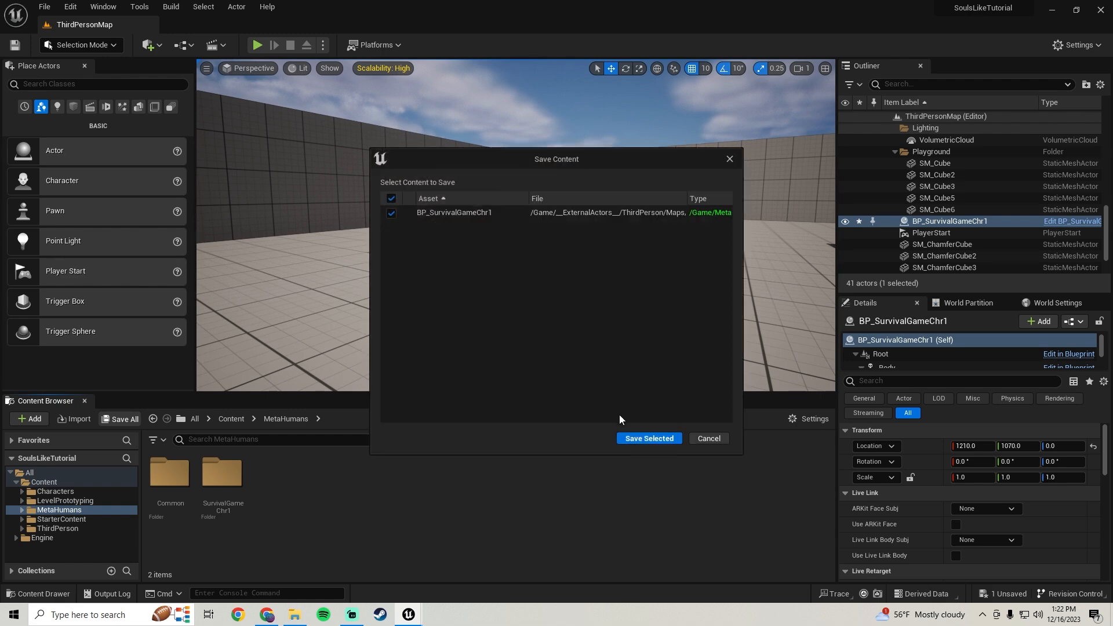
left_click(643, 438)
right_click_drag(511, 290, 613, 293)
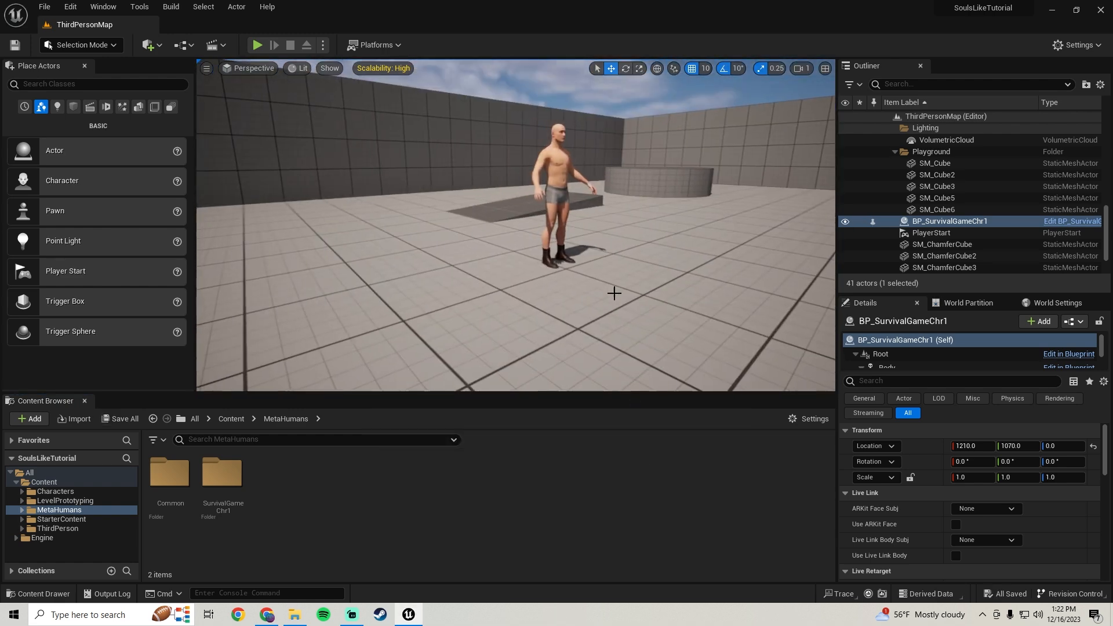
Open BP_ThirdPersonCharacter from the ThirdPerson Blueprints folder, show its 3D preview, and select its Mesh (CharacterMesh0) component.
left_click(69, 533)
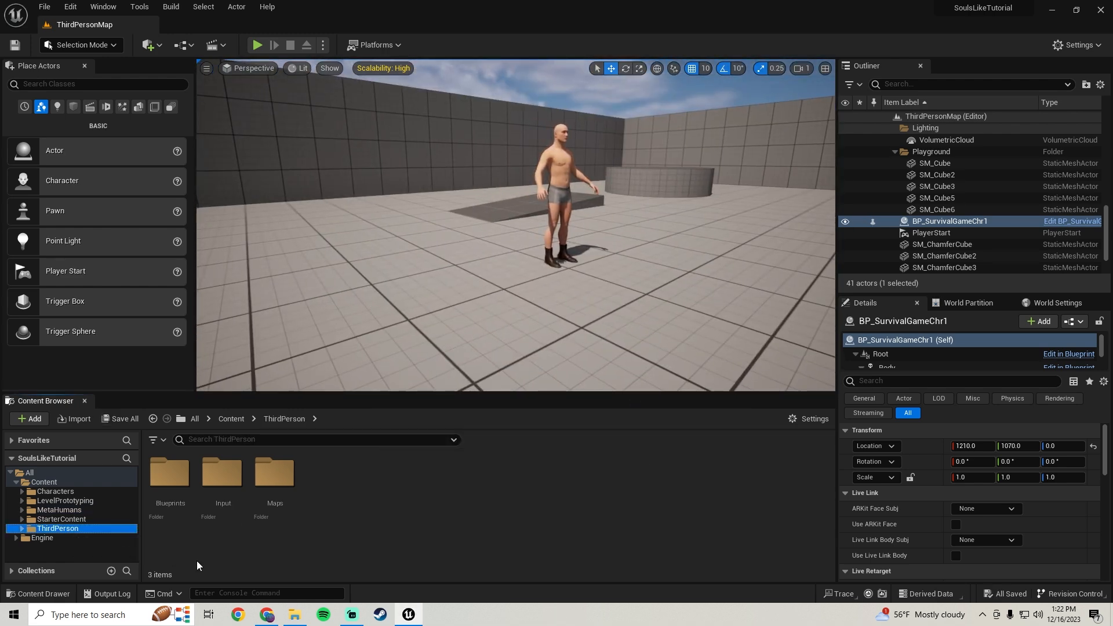
double_click(169, 472)
double_click(172, 495)
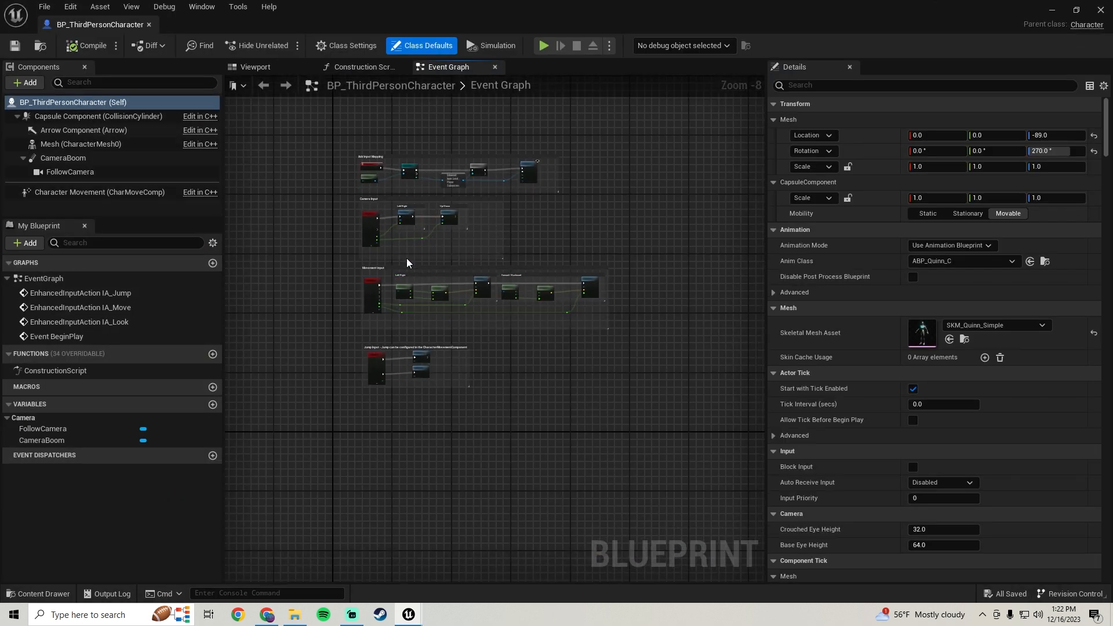
left_click(273, 67)
key("d")
mouse_move(288, 196)
right_mouse_down()
mouse_move(238, 196)
mouse_move(288, 196)
right_mouse_up()
key("w")
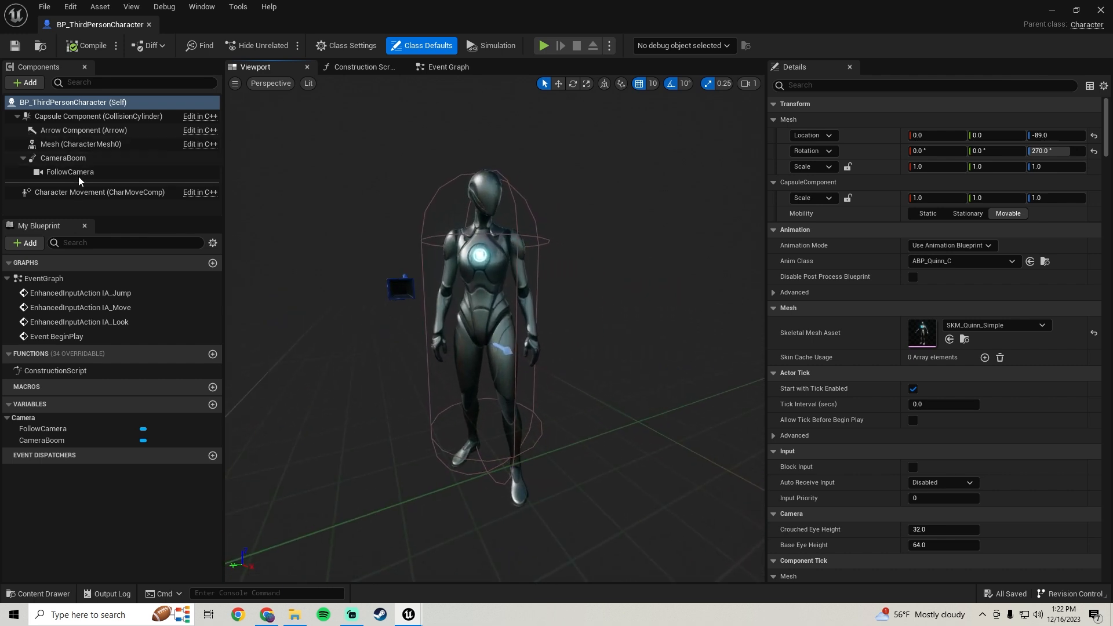
left_click(87, 144)
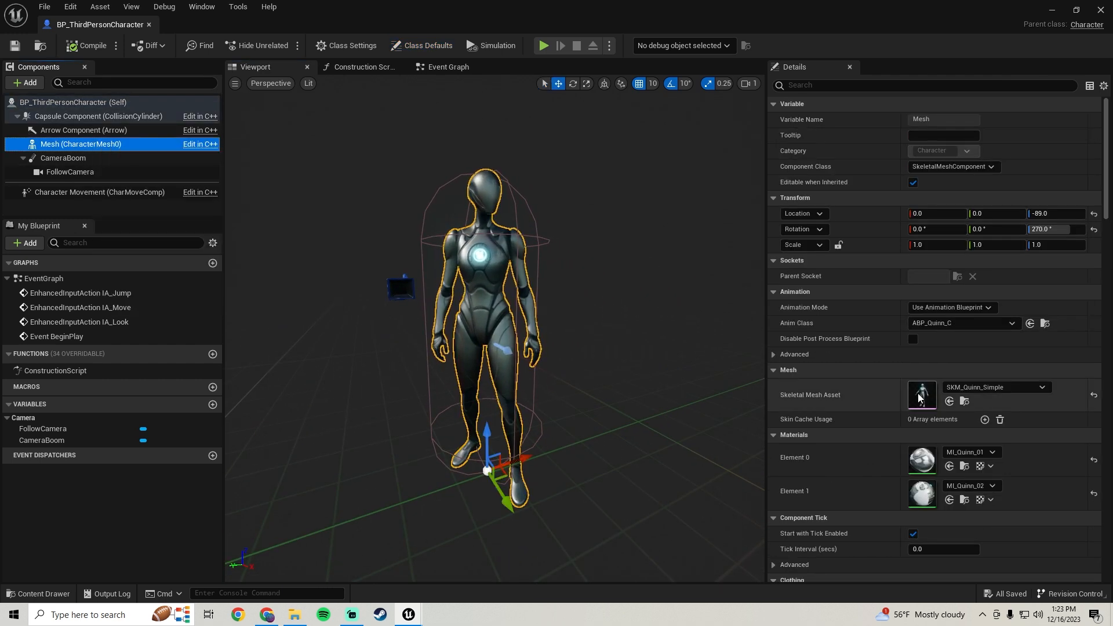
Shrink the blueprint window to sit above the content browser and open the SurvivalGameChr1 folder under MetaHumans.
left_click(1076, 10)
left_click_drag(606, 266, 605, 387)
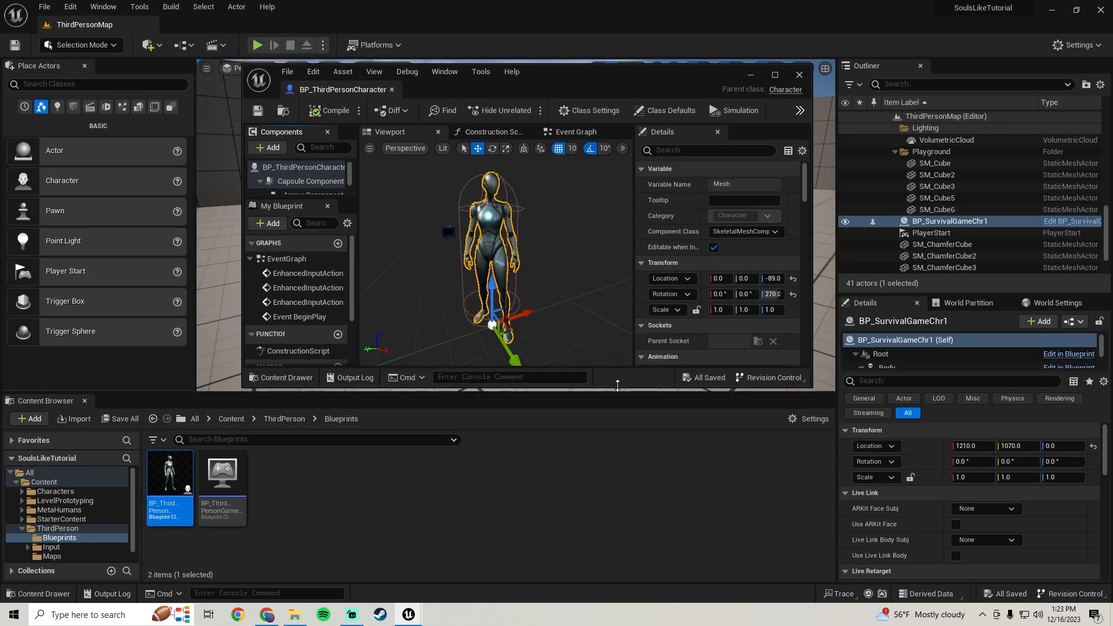
left_click(59, 510)
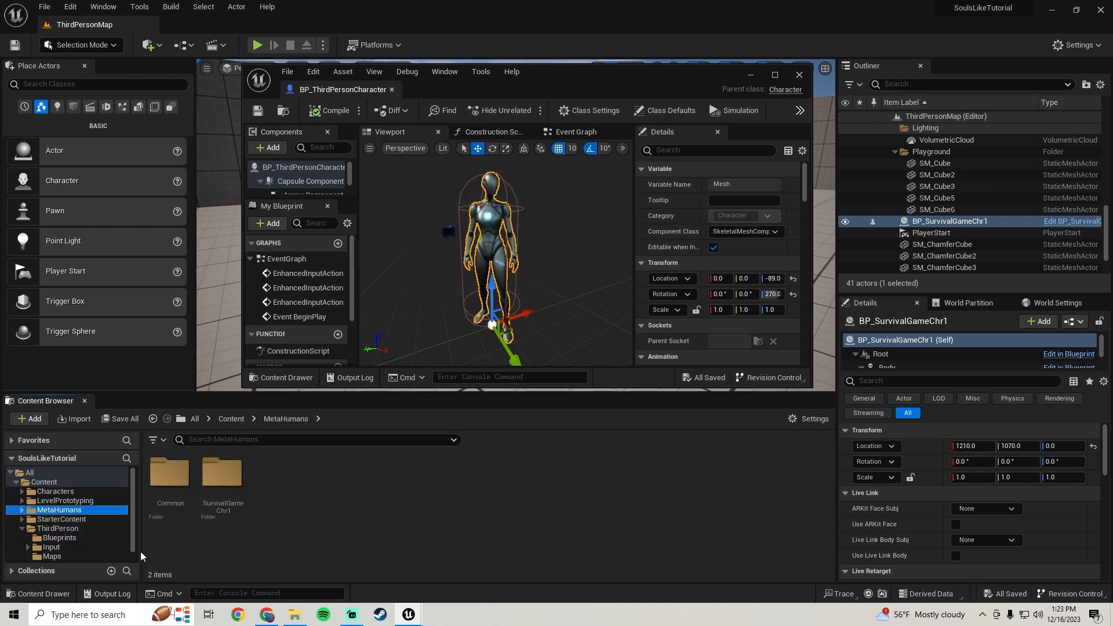
double_click(221, 490)
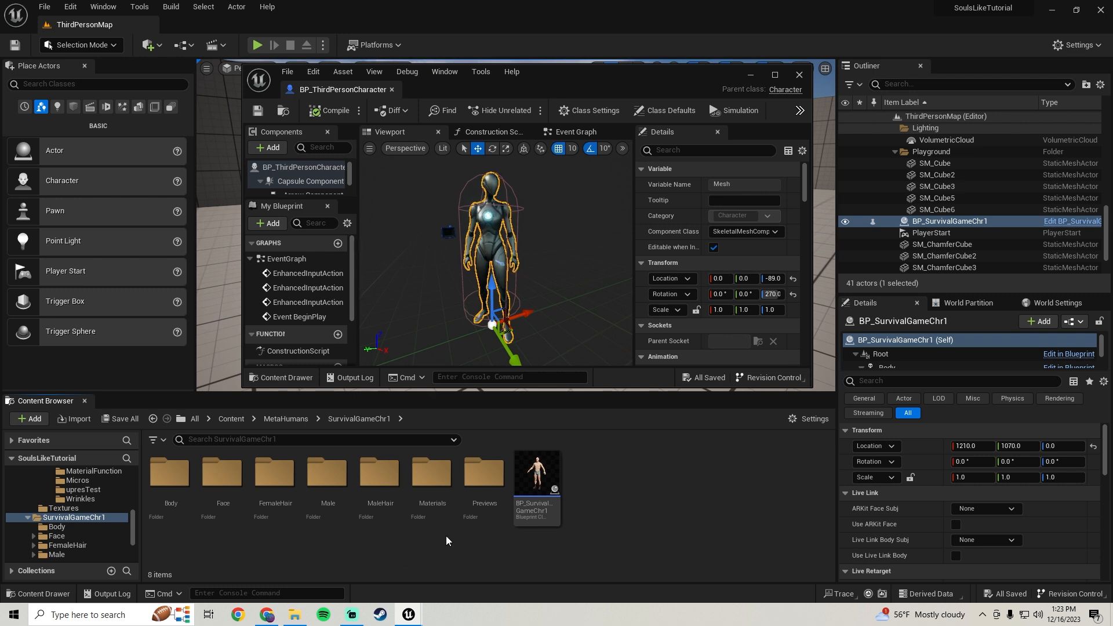
Check the Previews folder, then open m_med_nrw_body from Male/Medium/NormalWeight/Body, examine the body mesh, and close it.
double_click(464, 484)
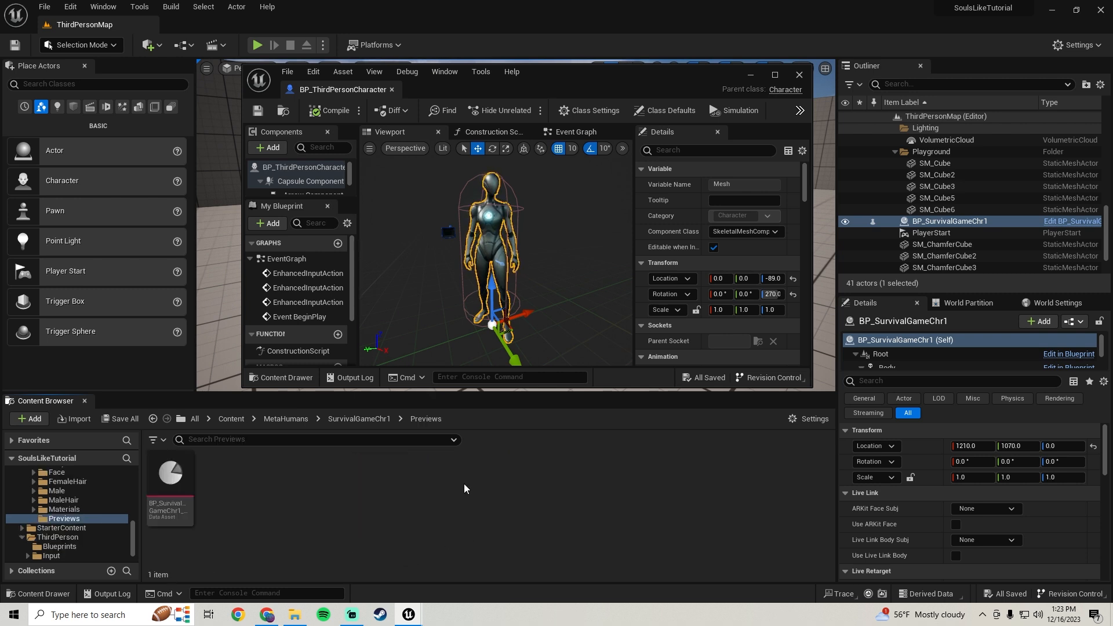
left_click(152, 419)
double_click(327, 473)
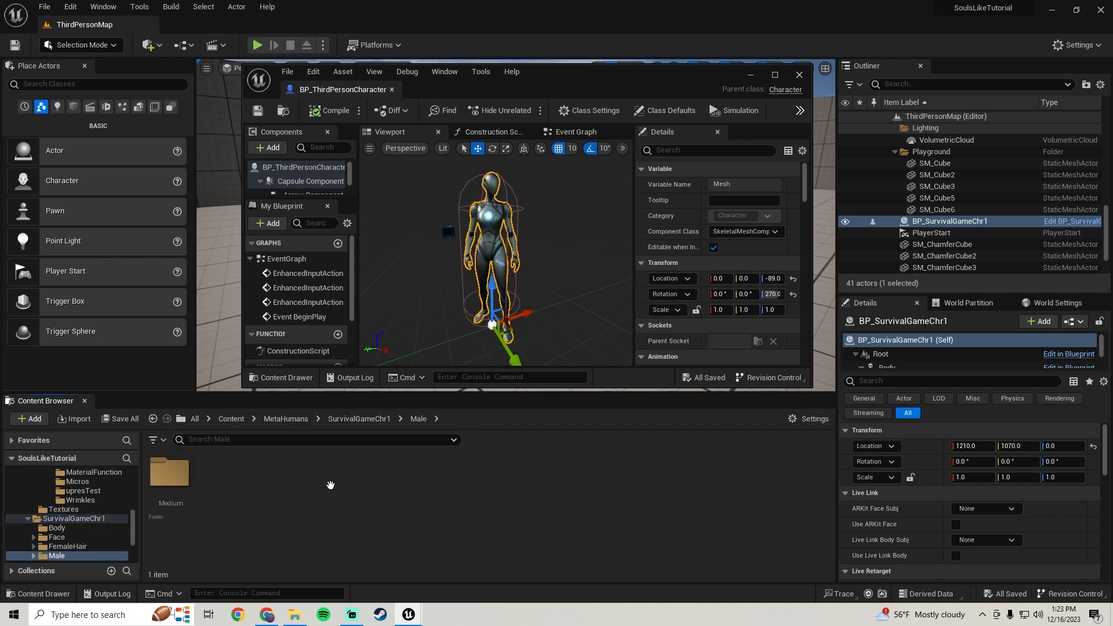
double_click(174, 476)
double_click(174, 476)
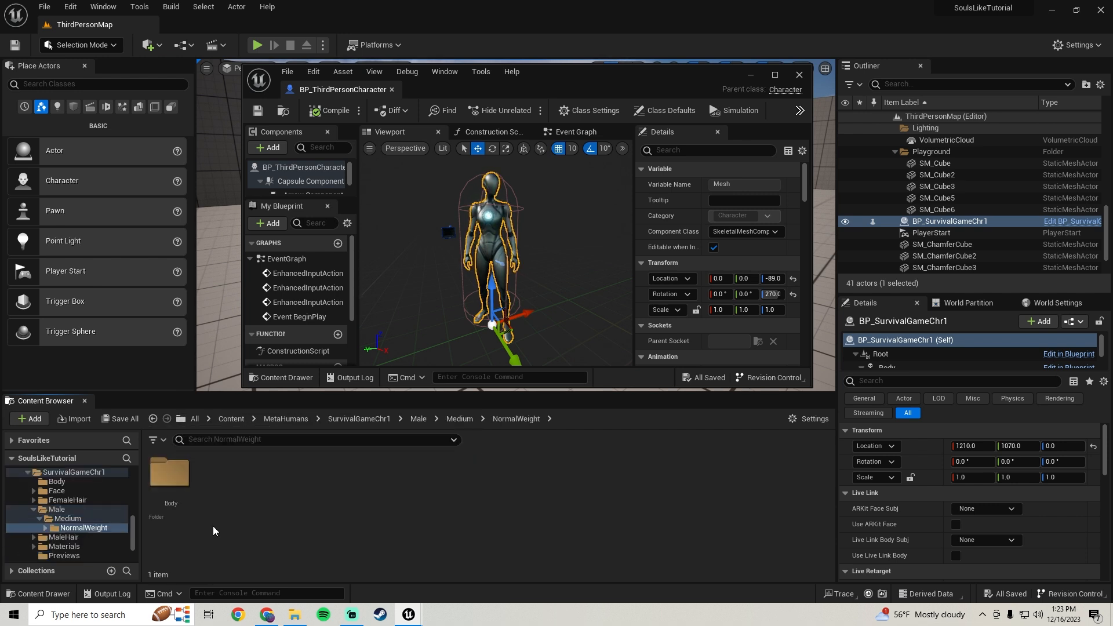
double_click(170, 474)
double_click(177, 516)
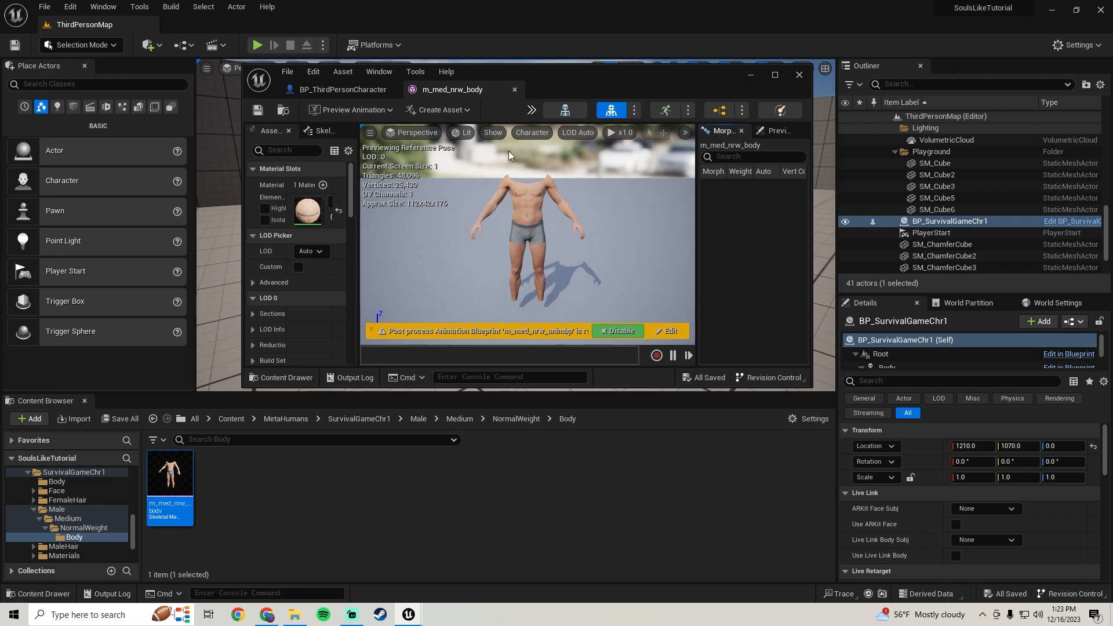
left_click(514, 90)
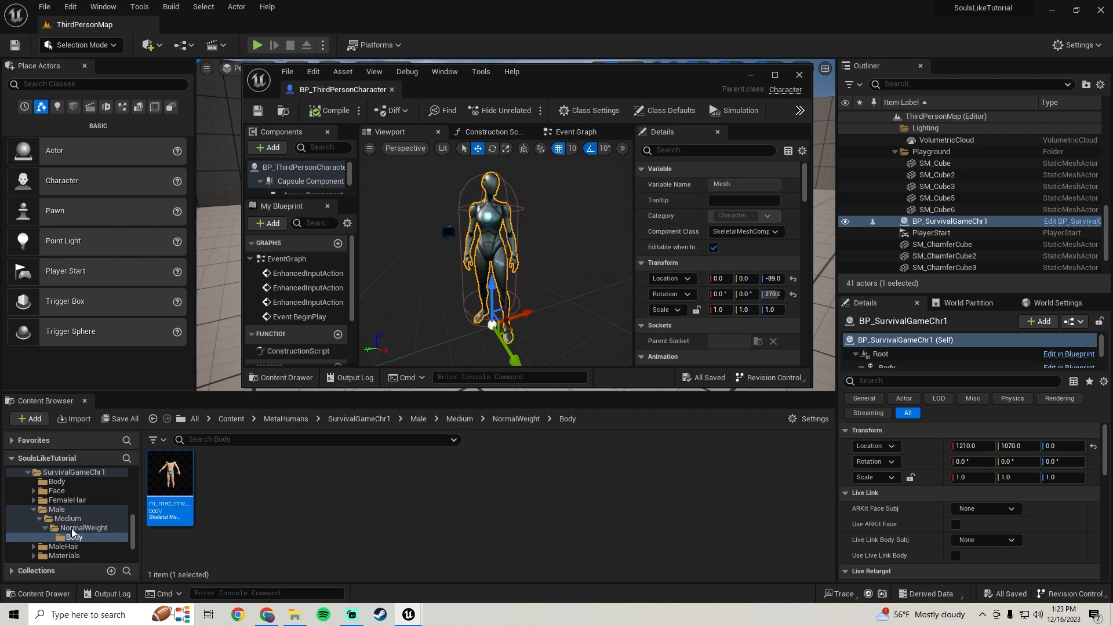
Look through the Face, Previews and Body folders of SurvivalGameChr1 and collapse its Male folder.
left_click(58, 492)
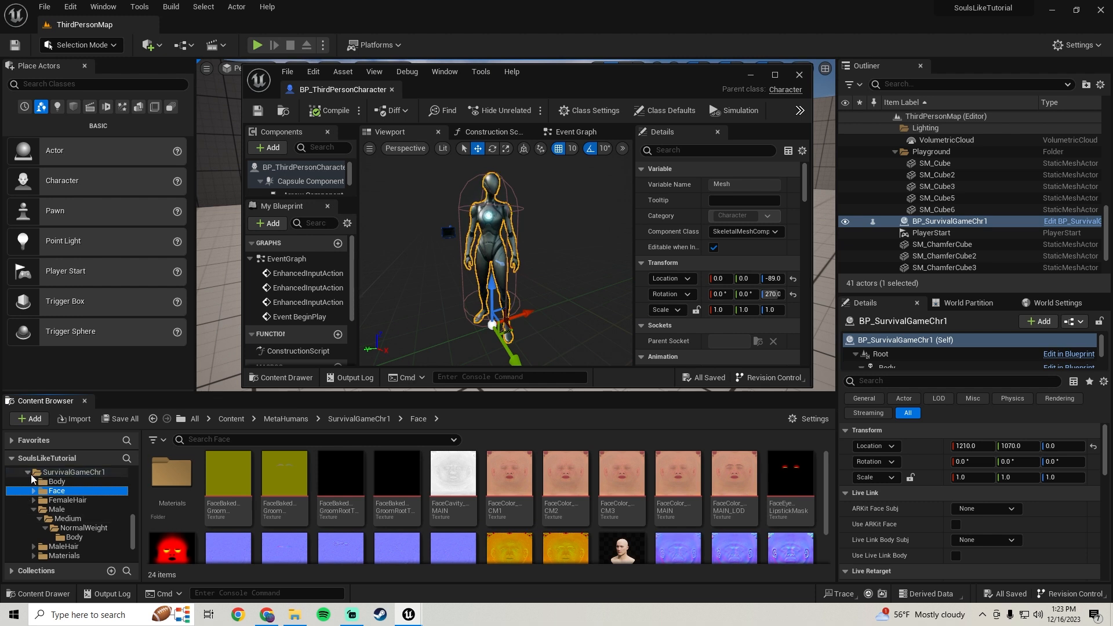
left_click(33, 509)
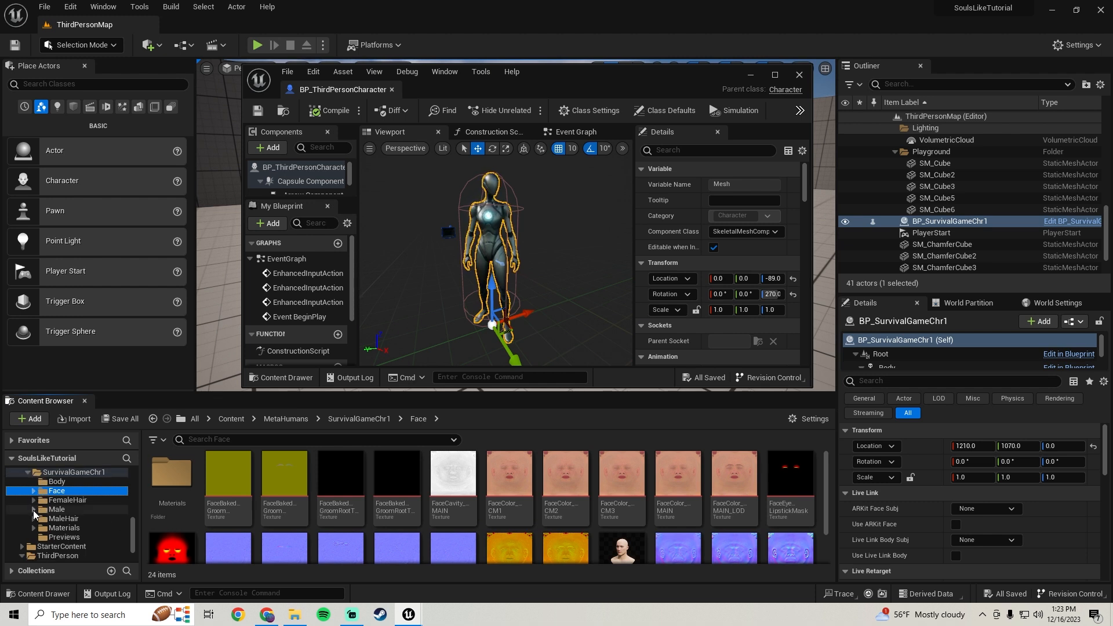
left_click(78, 537)
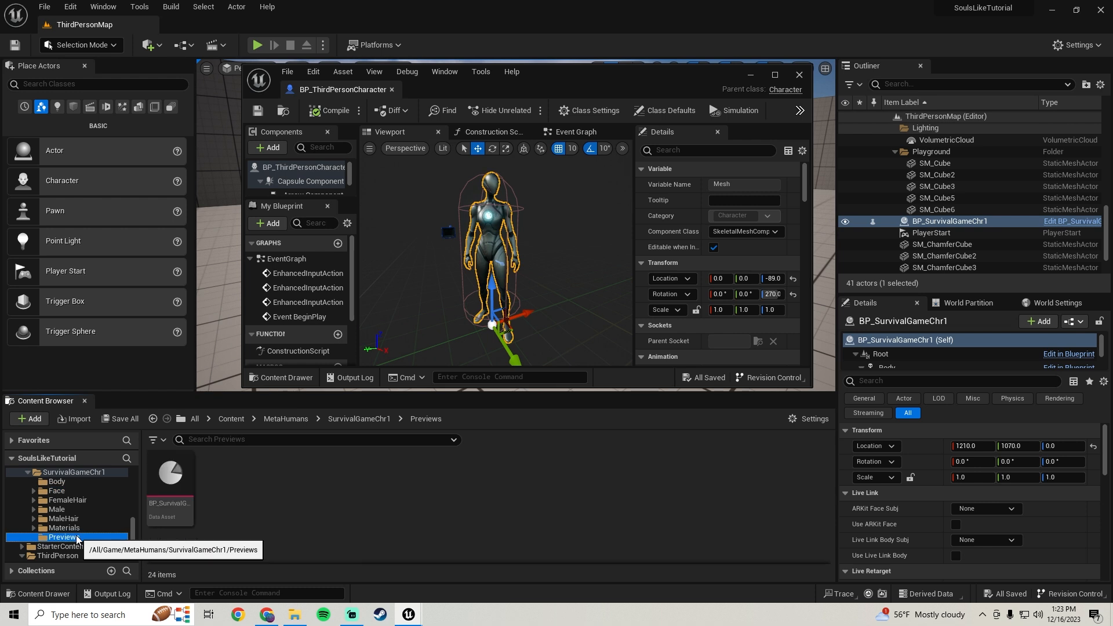
scroll(82, 520, "up", 8)
scroll(85, 520, "down", 8)
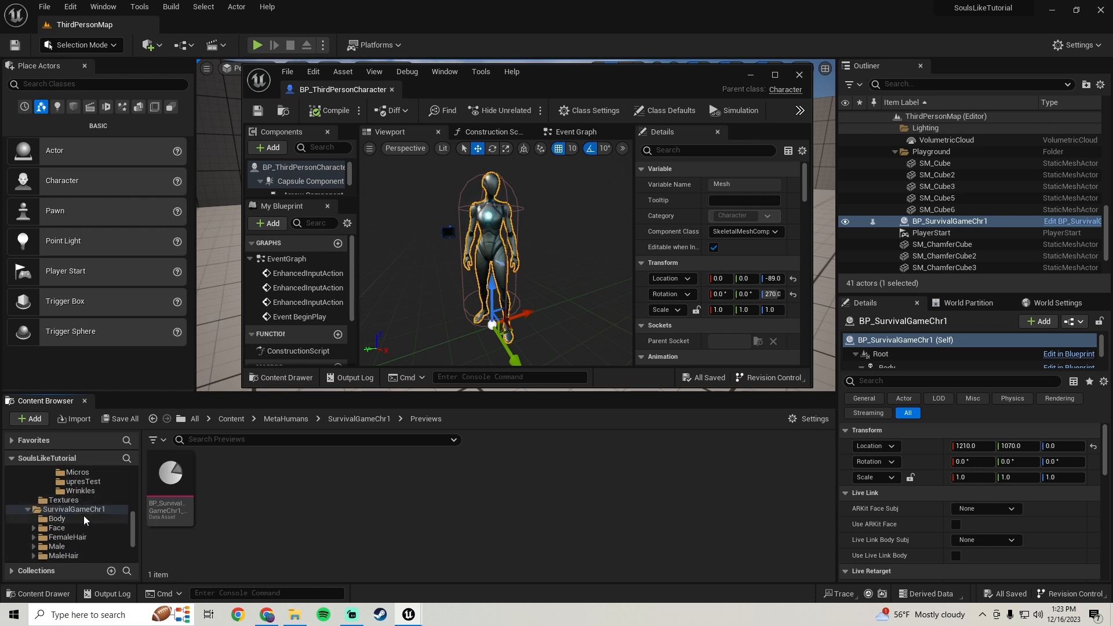
left_click_drag(601, 83, 618, 75)
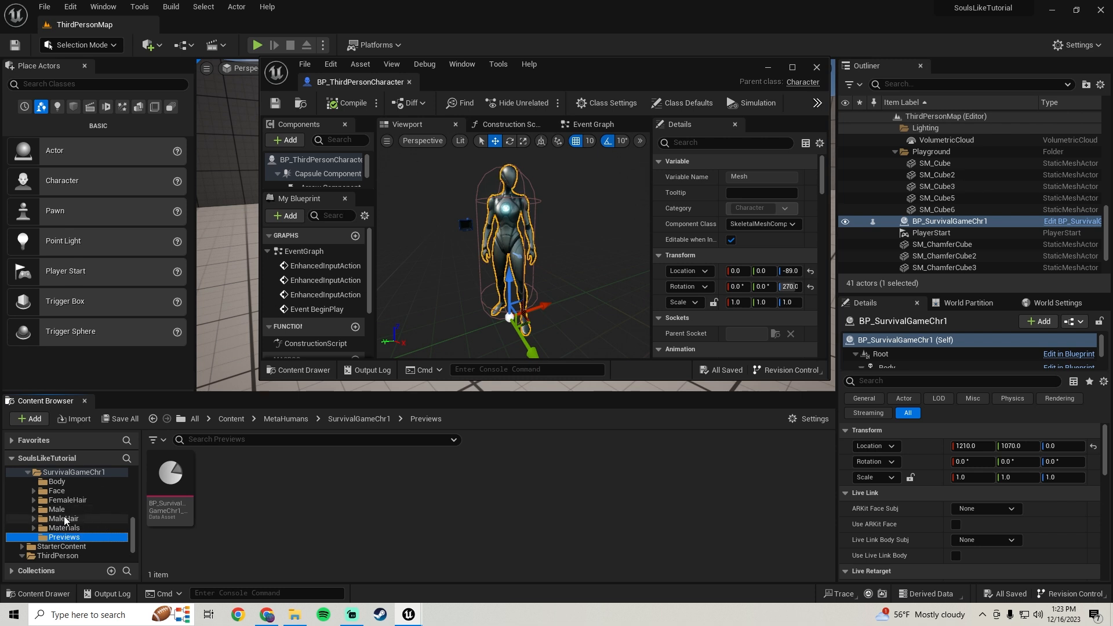
left_click(62, 482)
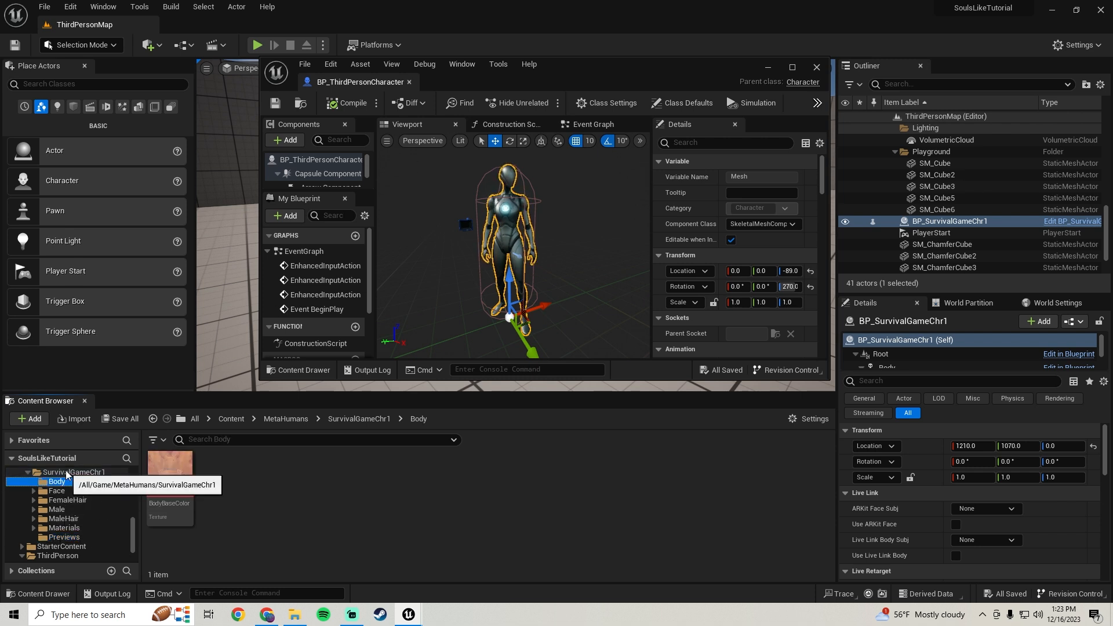
Open the BP_SurvivalGameChr1 blueprint from the SurvivalGameChr1 folder, maximize its window and show the 3D preview.
left_click(65, 472)
double_click(532, 505)
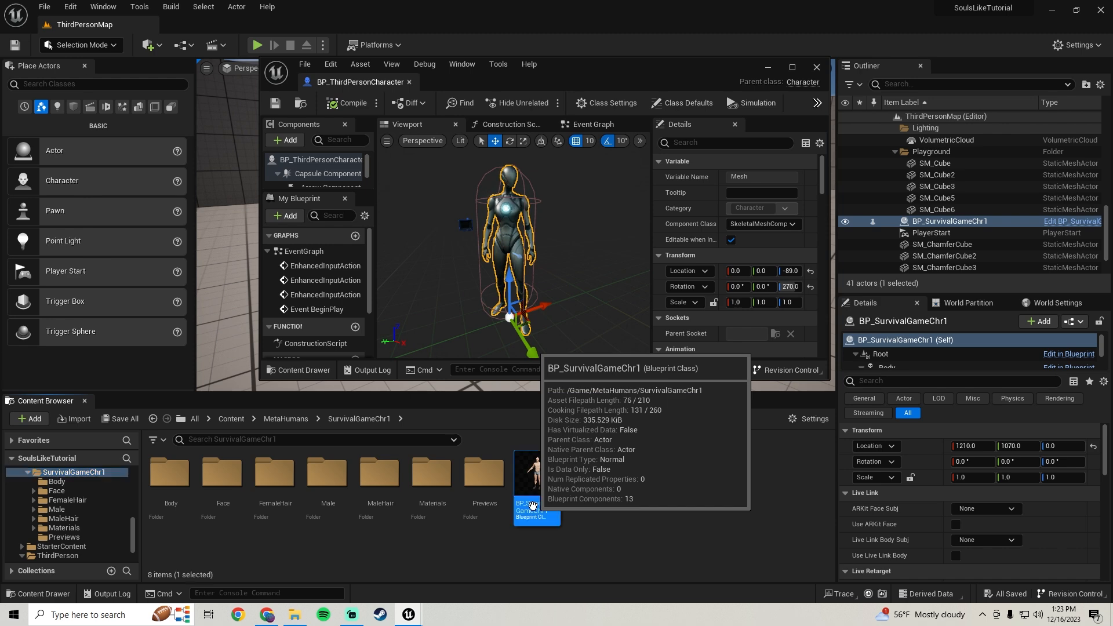
left_click(796, 69)
left_click(272, 71)
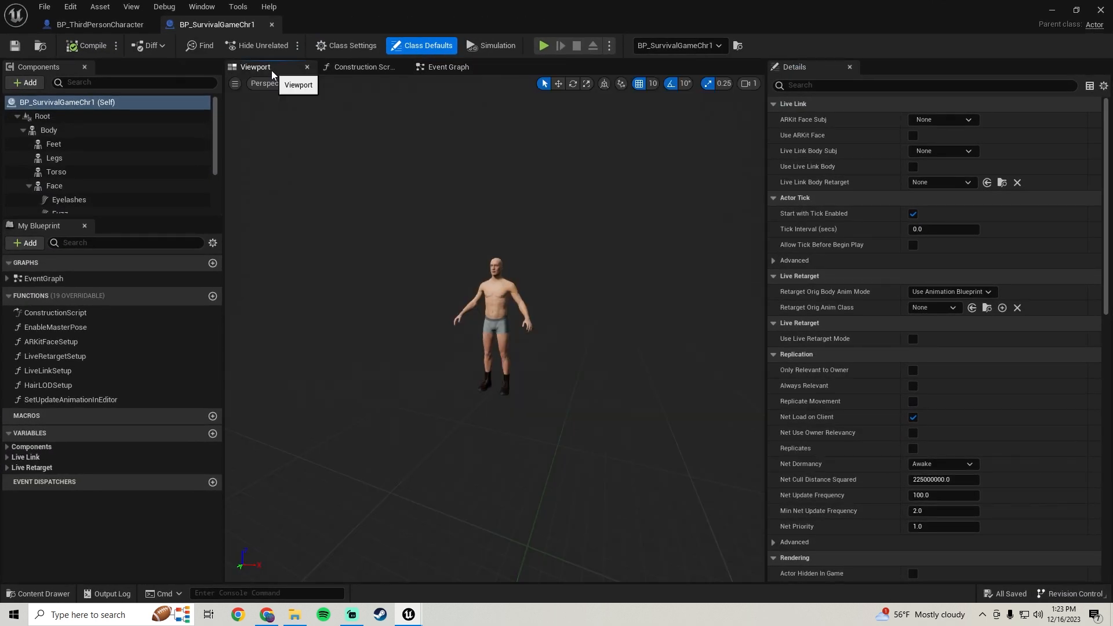
Select the Body component, locate its m_med_nrw_body skeletal mesh in the content browser, and minimize the blueprint window.
left_click(68, 133)
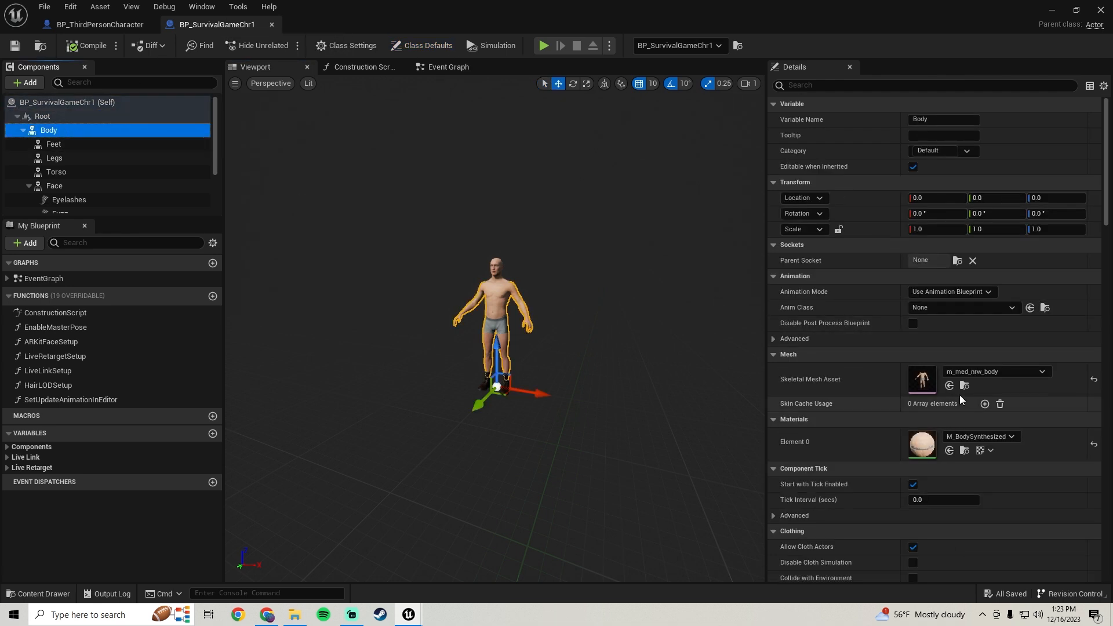
left_click(963, 386)
left_click(1051, 12)
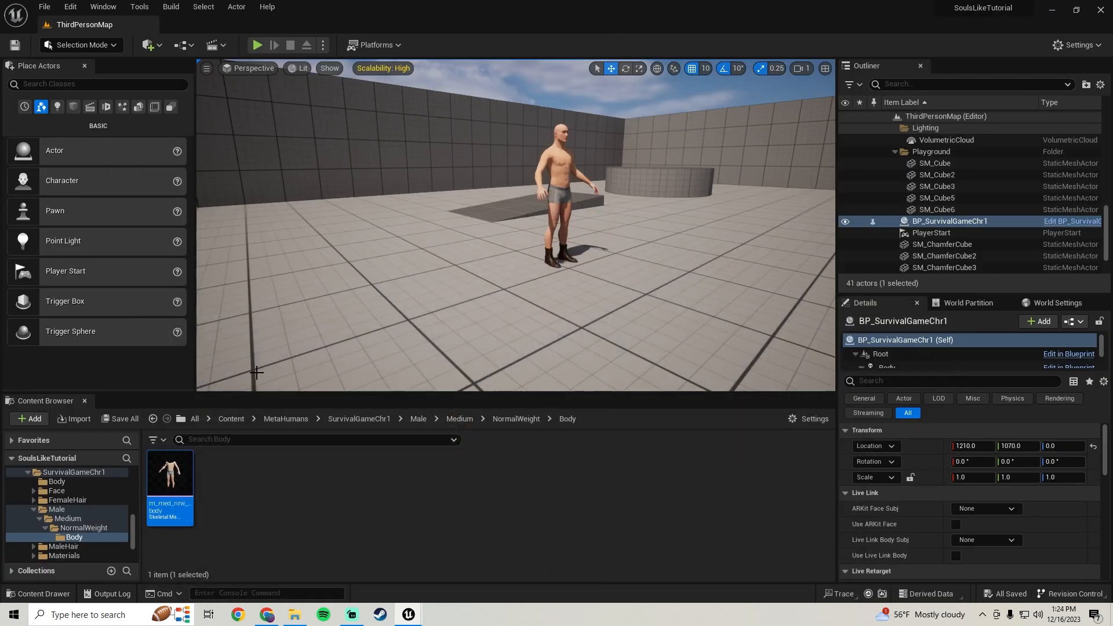
Return to BP_ThirdPersonCharacter and assign m_med_nrw_body as the skeletal mesh of its Mesh (CharacterMesh0) component.
left_click(410, 613)
left_click(480, 566)
left_click(97, 25)
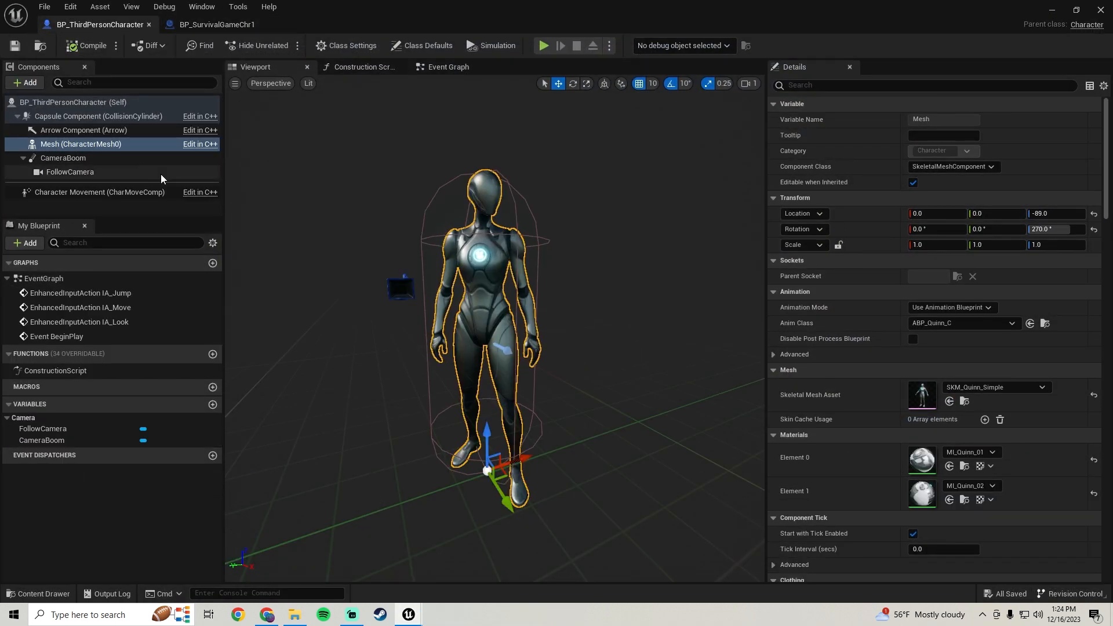
left_click(81, 144)
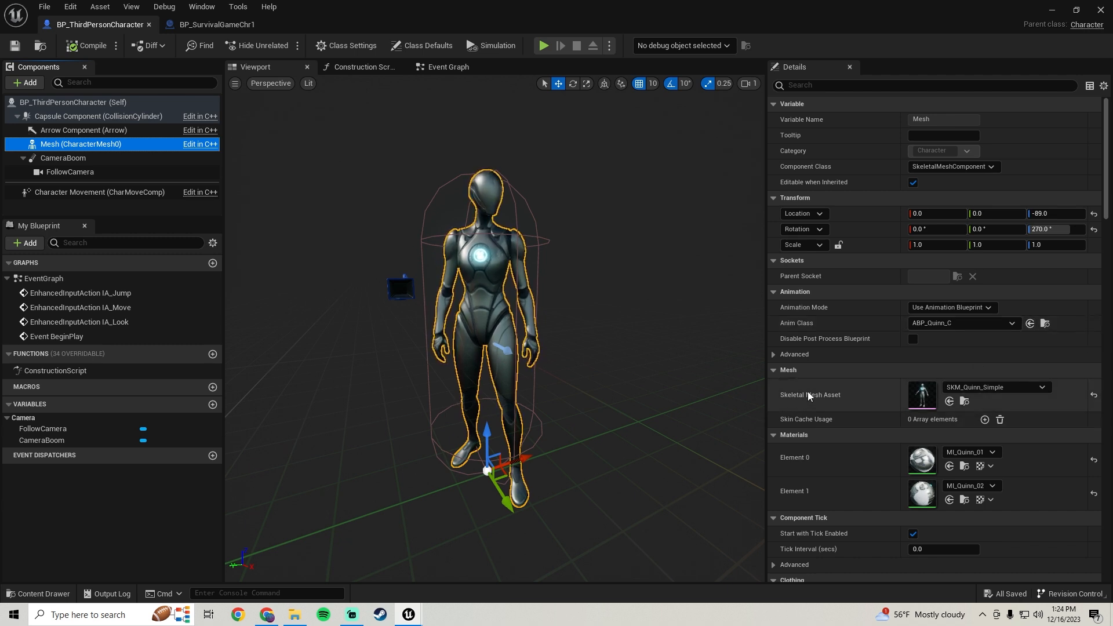
left_click(950, 402)
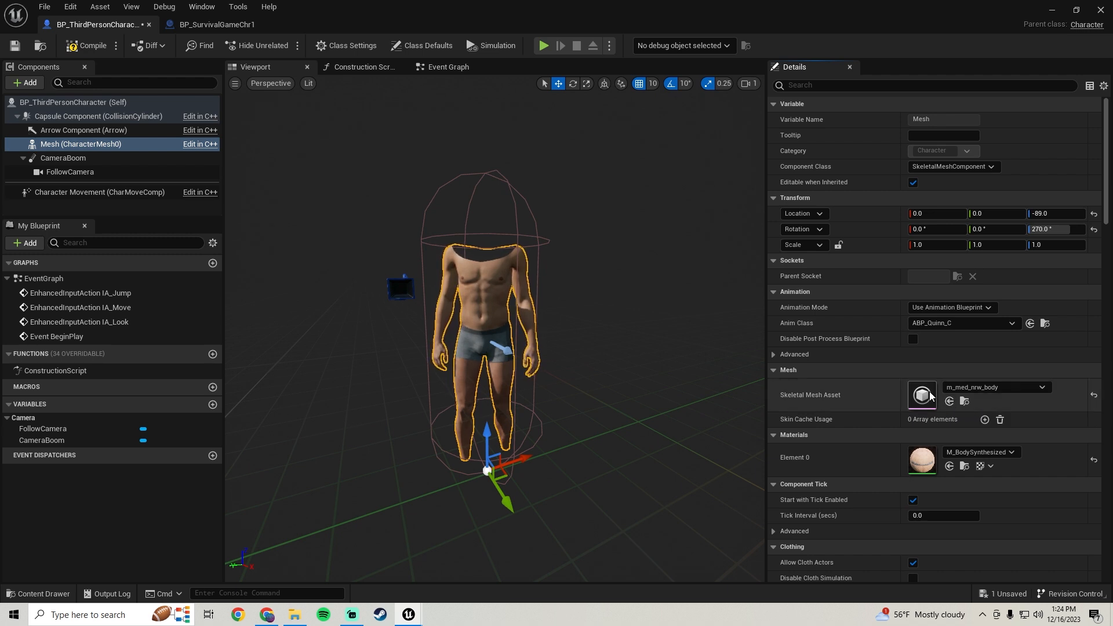
Change the Mesh component's skeletal mesh asset to m_med_nrw_body_preview and inspect the body up close.
left_click(988, 388)
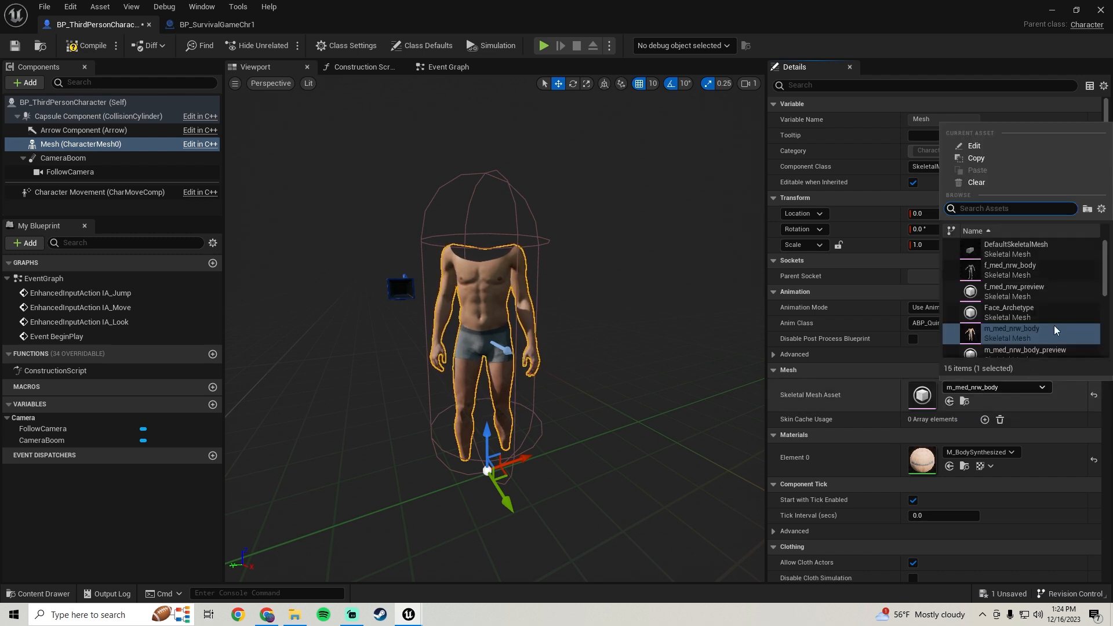
scroll(1067, 297, "down", 2)
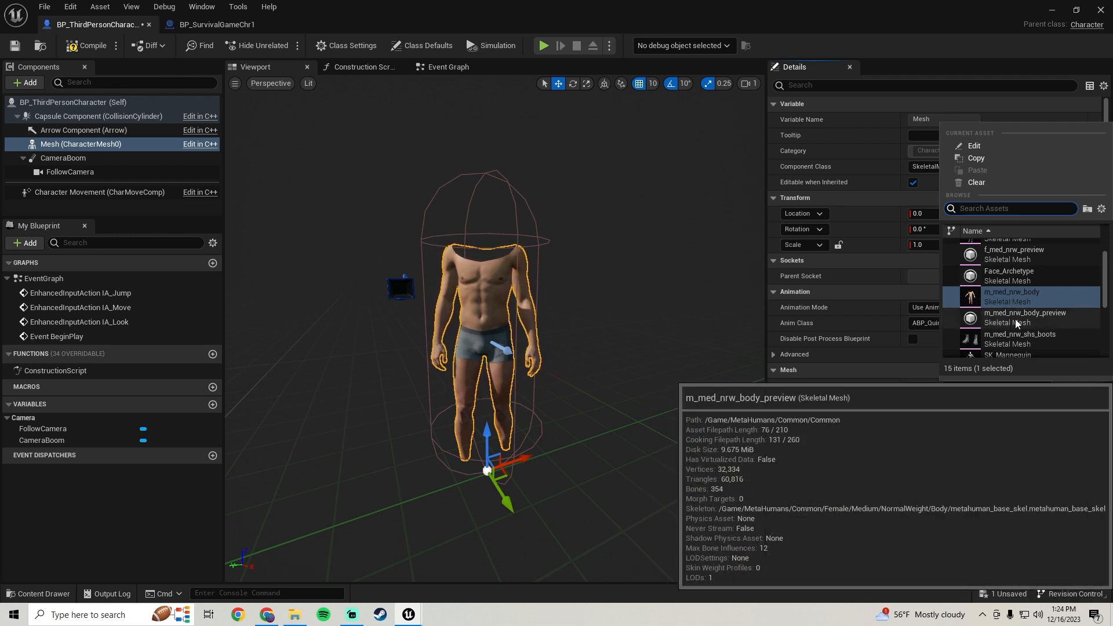
left_click(1016, 319)
scroll(542, 401, "up", 3)
key("w")
right_click_drag(542, 401, 554, 355)
key("s")
key("w")
key("s")
key("w")
key("s")
key("w")
left_click_drag(246, 259, 243, 249)
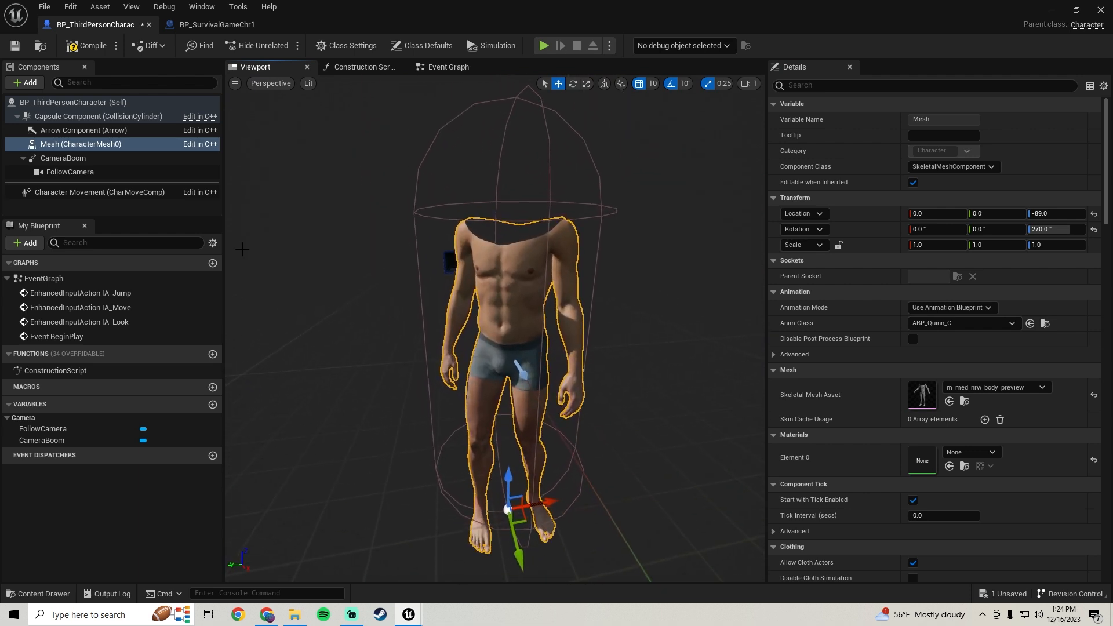
Compile and save the BP_ThirdPersonCharacter blueprint.
left_click(85, 46)
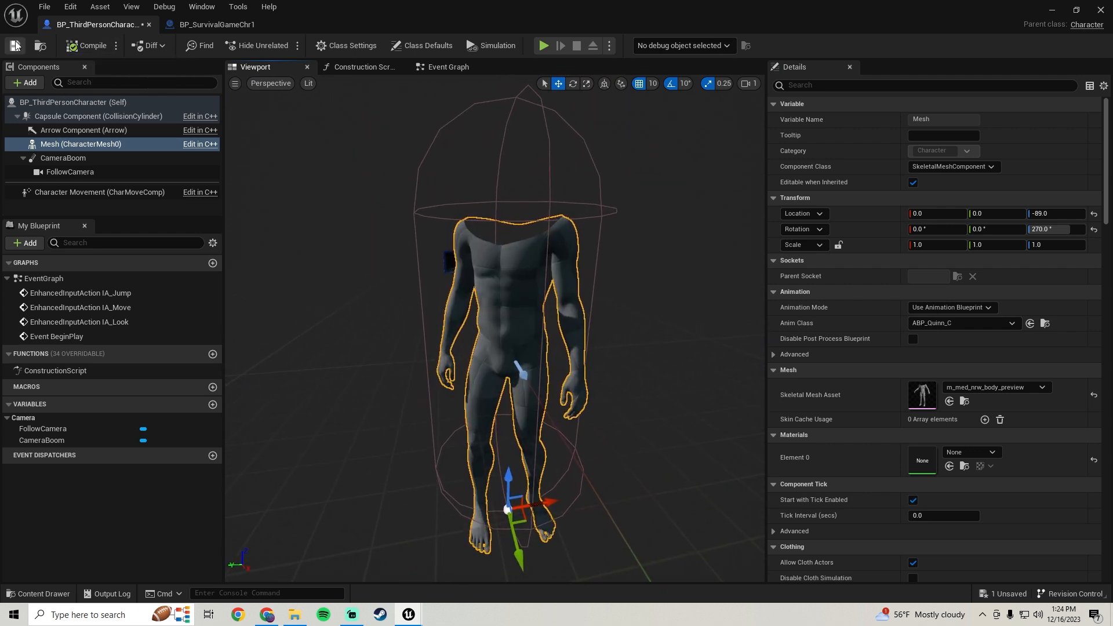
left_click(16, 46)
right_click_drag(498, 325, 551, 348)
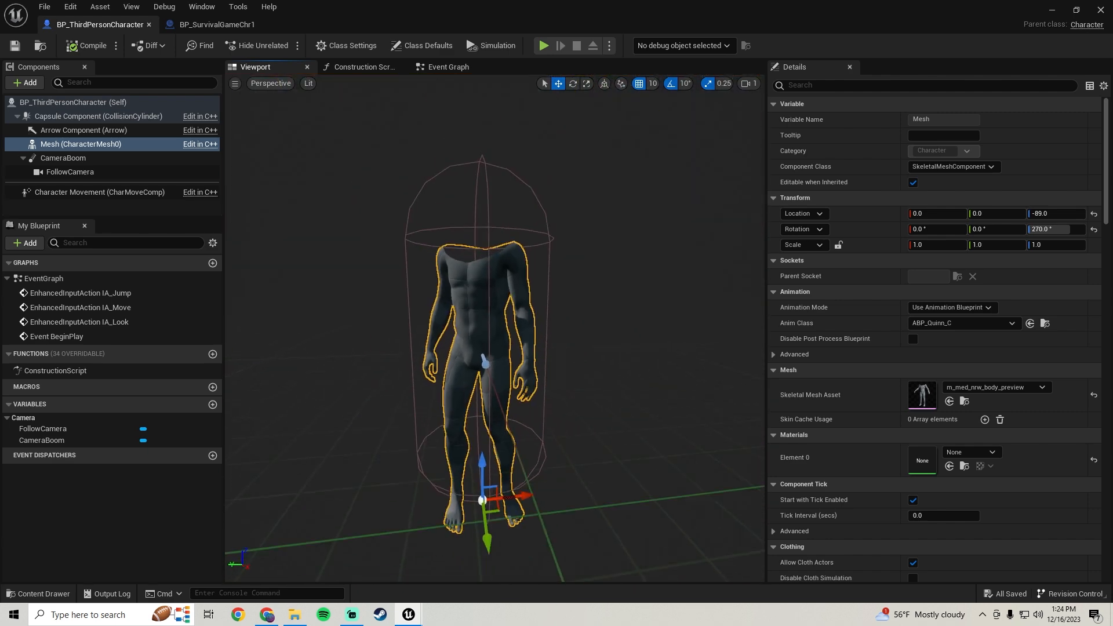
Take M_BodySynthesized from the Body component of BP_SurvivalGameChr1, assign it to Element 0 of BP_ThirdPersonCharacter's Mesh, and save.
left_click(225, 27)
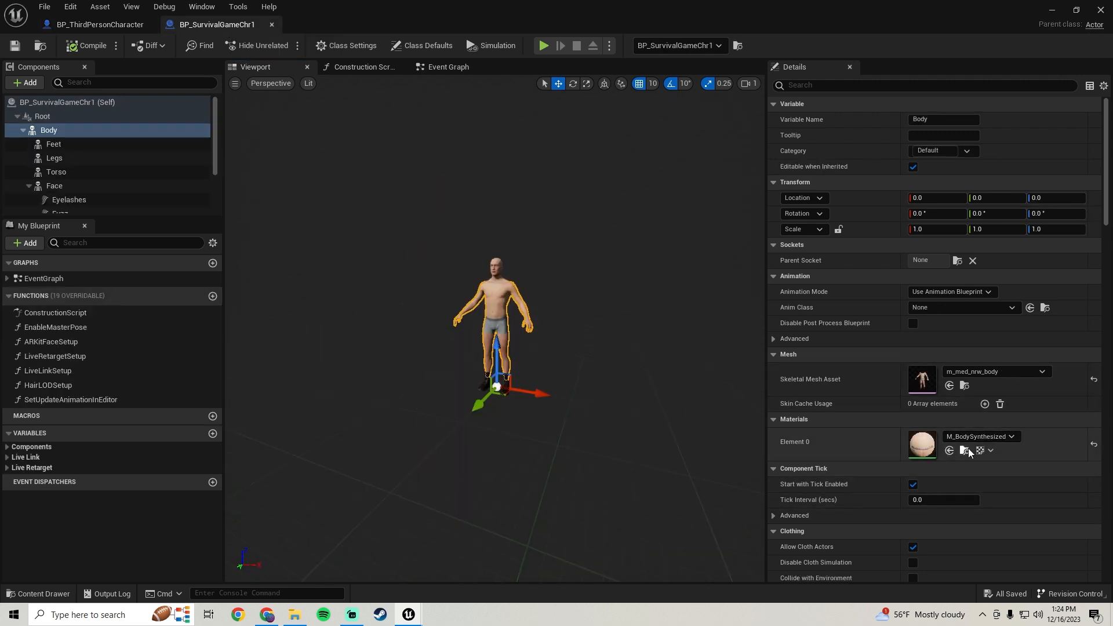
left_click(43, 130)
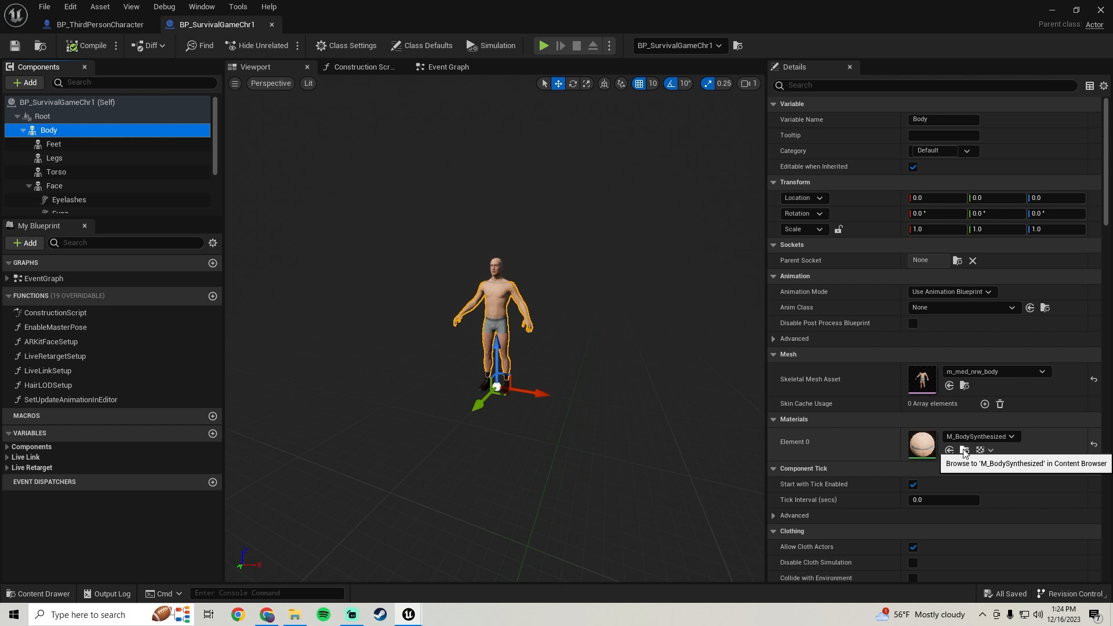
left_click(100, 24)
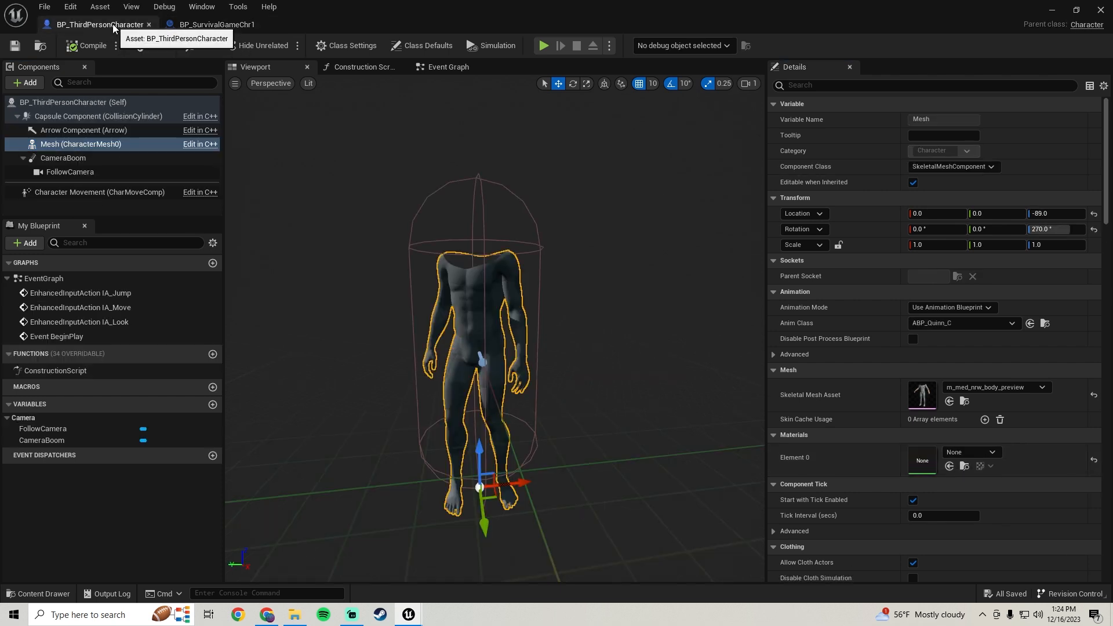
left_click(949, 466)
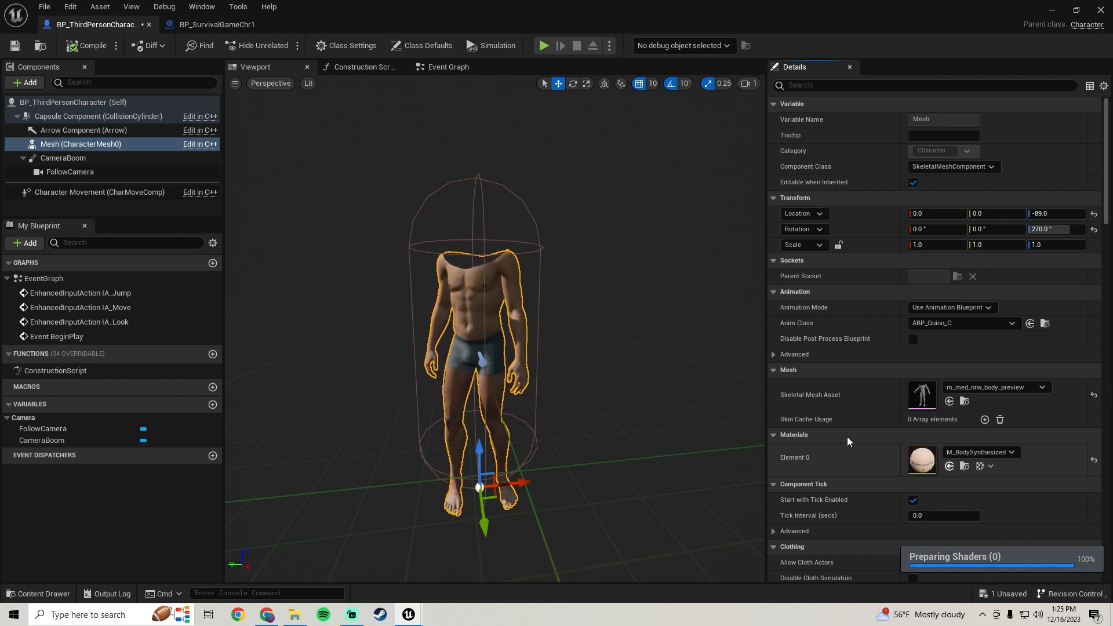
right_click_drag(495, 330, 444, 357)
left_click(15, 51)
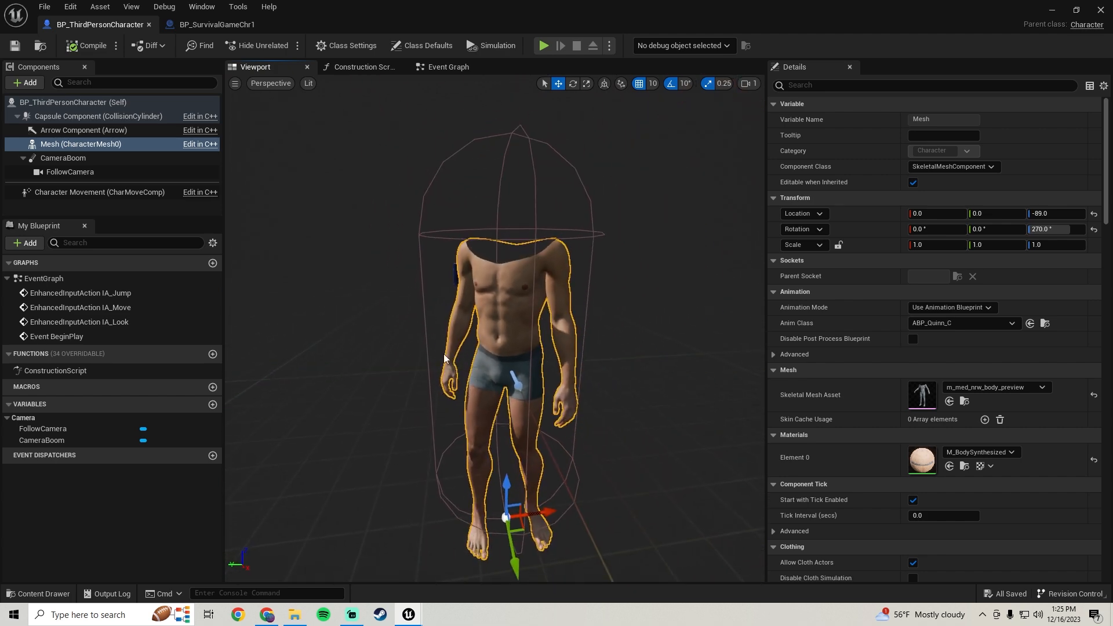
In BP_SurvivalGameChr1, select the Feet, Legs and Torso components together and frame the figure in the preview.
left_click(215, 26)
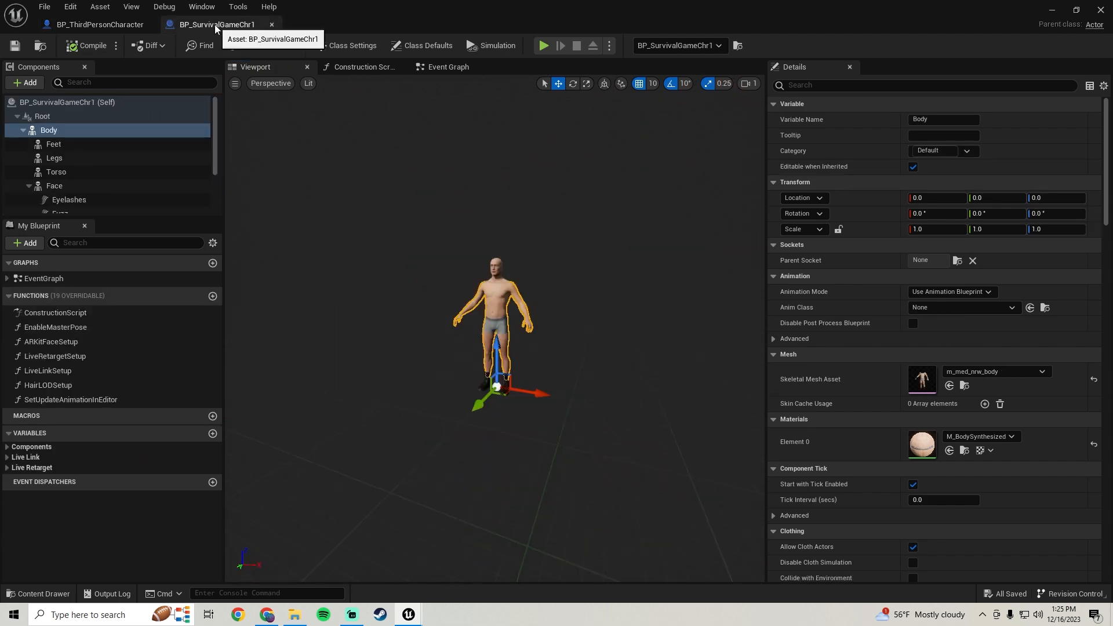
left_click(67, 146)
left_click(68, 160, "shift")
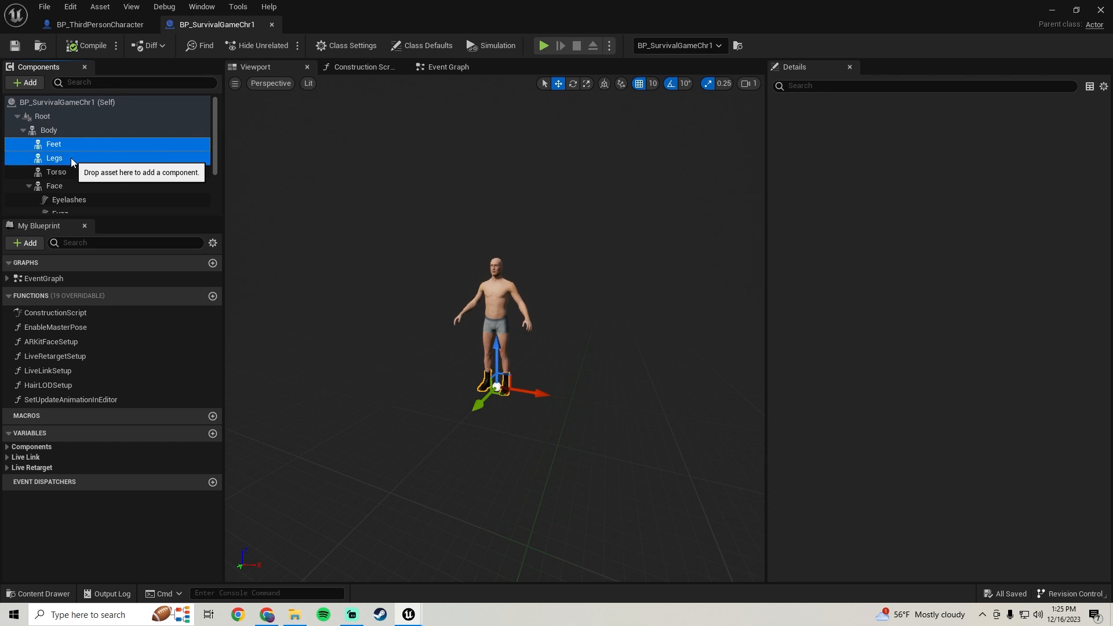
left_click(56, 172, "shift")
key("f")
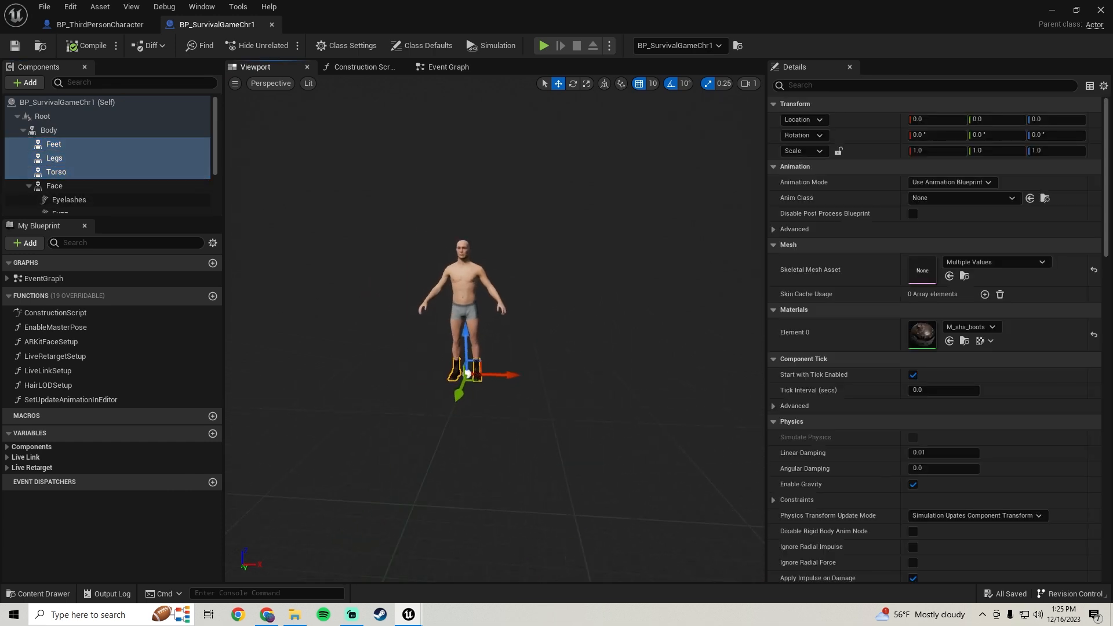
mouse_move(494, 329)
right_mouse_down()
mouse_move(568, 348)
mouse_move(499, 348)
right_mouse_up()
mouse_move(292, 255)
right_mouse_down()
mouse_move(293, 244)
mouse_move(292, 255)
right_mouse_up()
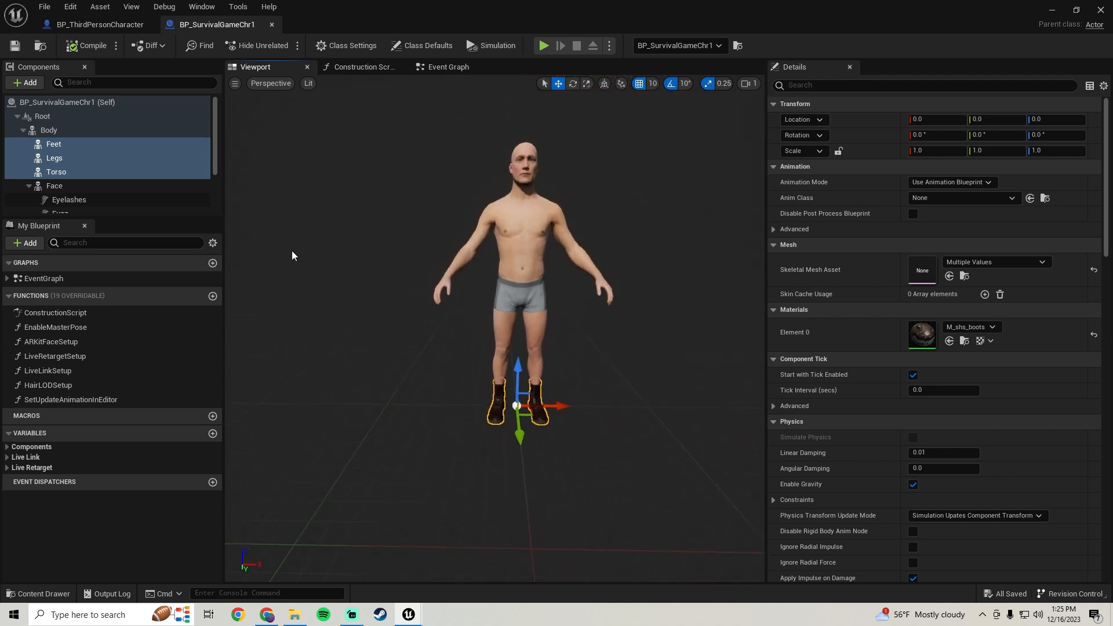
Check the Feet and Legs components individually, and select the torso area of the figure to see its component.
left_click(56, 161)
left_click(68, 145)
left_click(61, 159)
mouse_move(438, 324)
right_mouse_down()
mouse_move(441, 313)
mouse_move(418, 348)
mouse_move(426, 278)
mouse_move(429, 319)
right_mouse_up()
right_click_drag(469, 286, 469, 263)
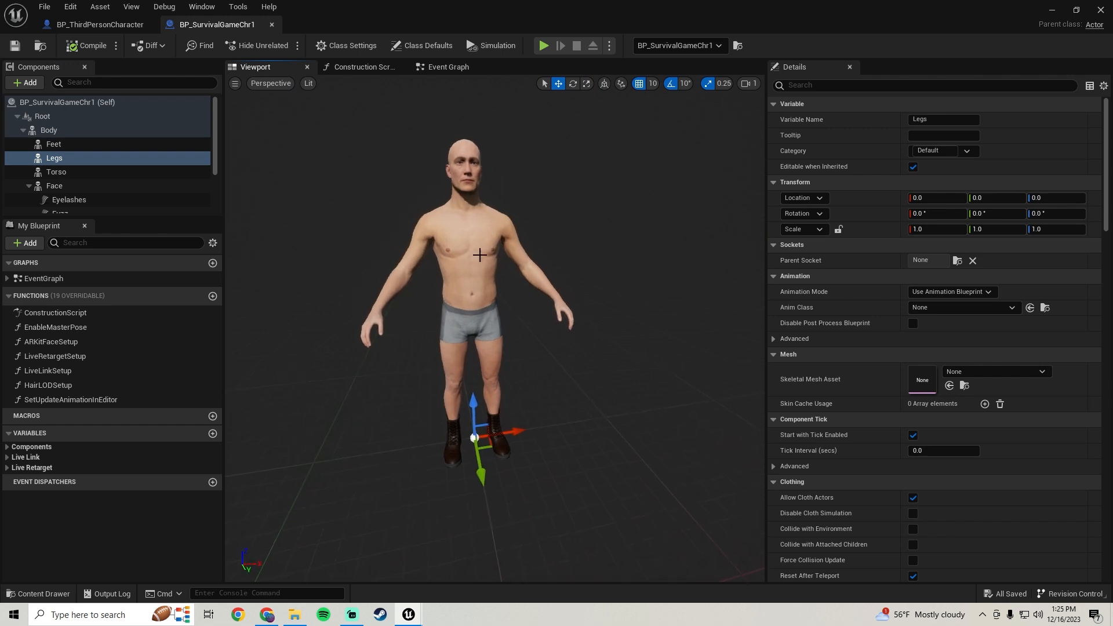
left_click(472, 227)
left_click(468, 264)
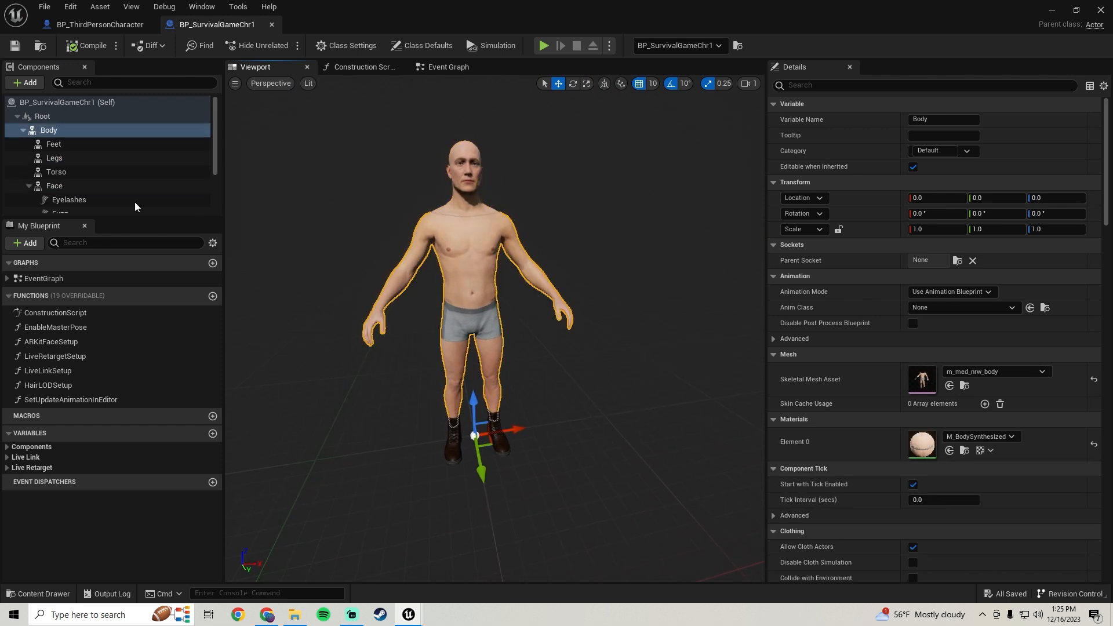
Compare the skeletal mesh assignments of the Torso and Legs components, individually and selected together.
left_click(61, 174)
left_click(61, 159)
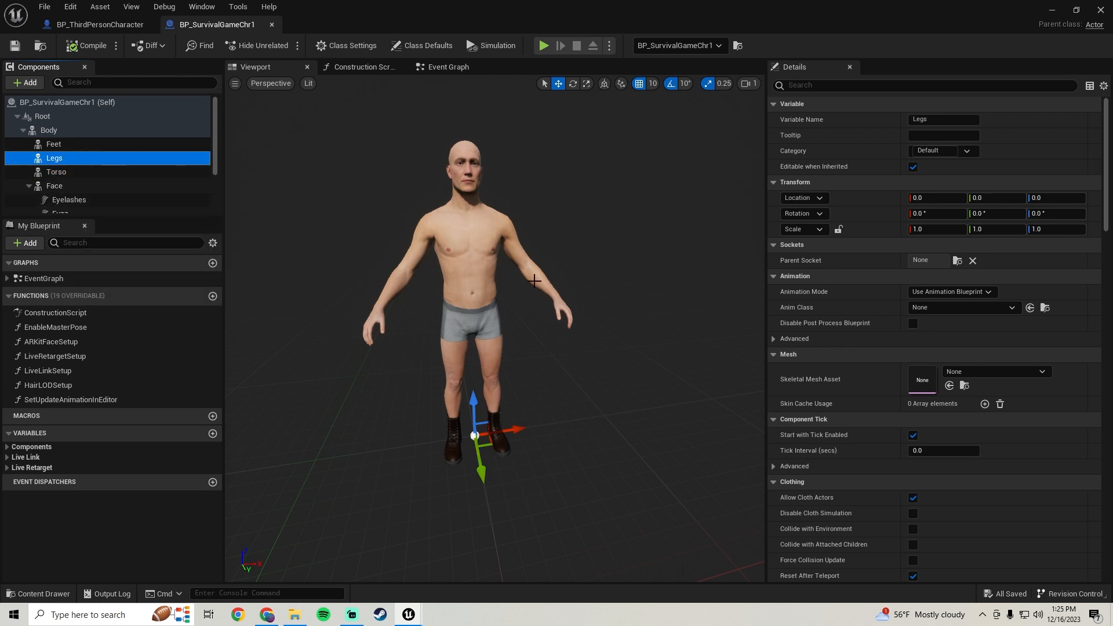
left_click(70, 173)
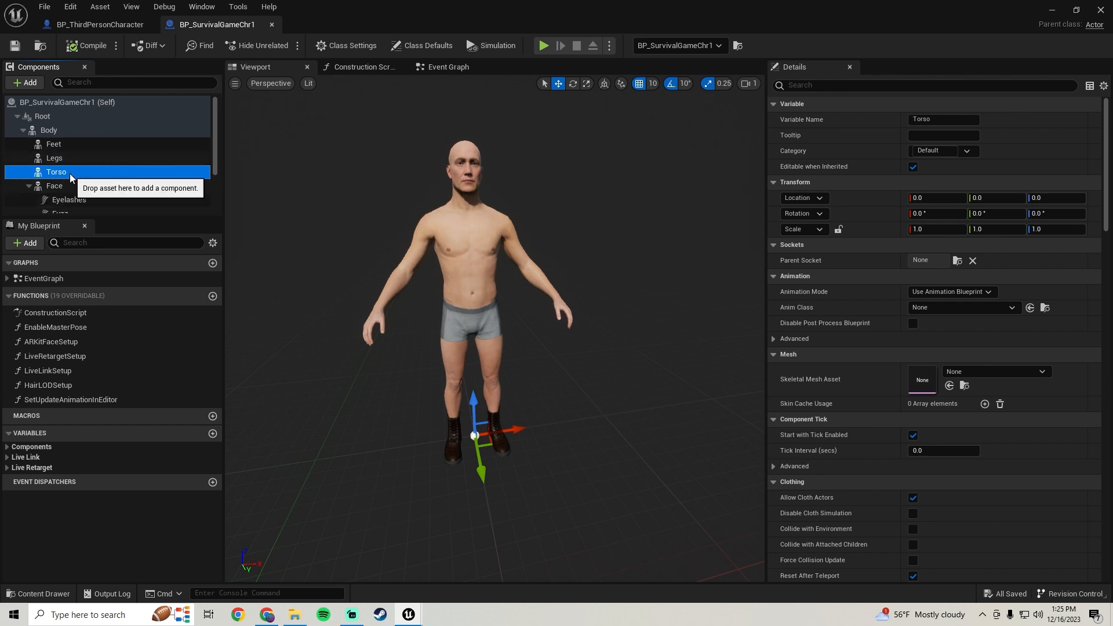
left_click(71, 159)
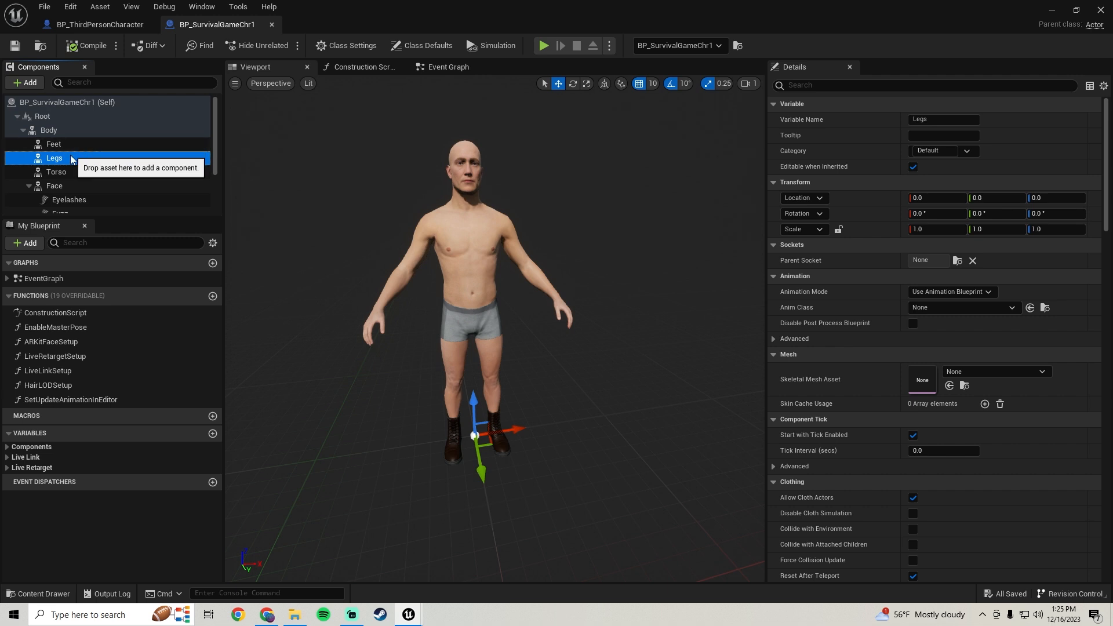
left_click(67, 170)
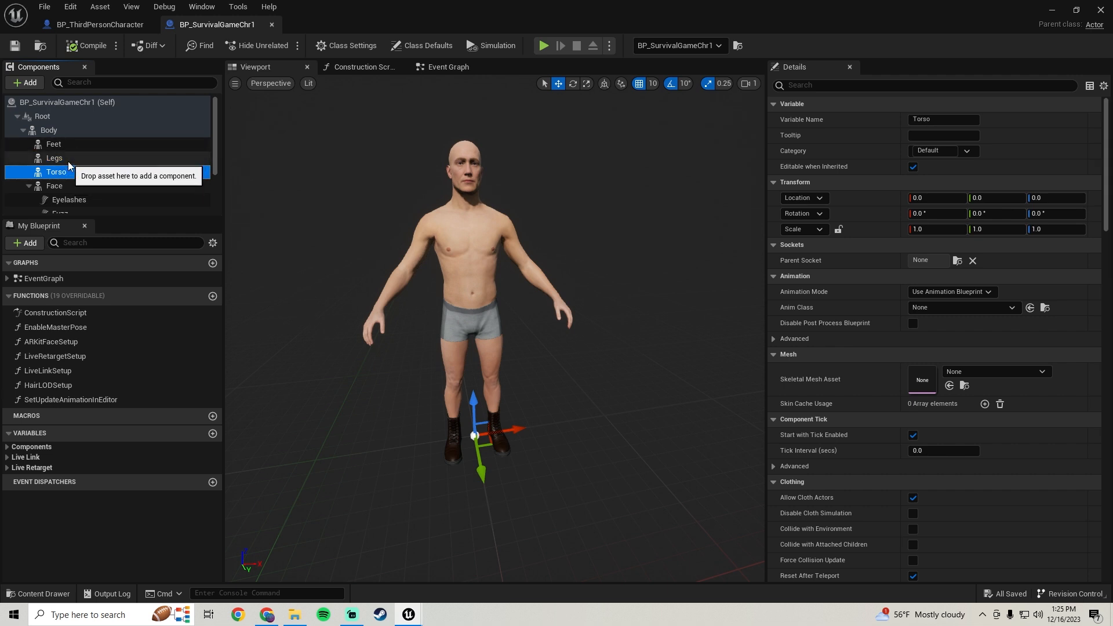
left_click(67, 162, "shift")
key("f")
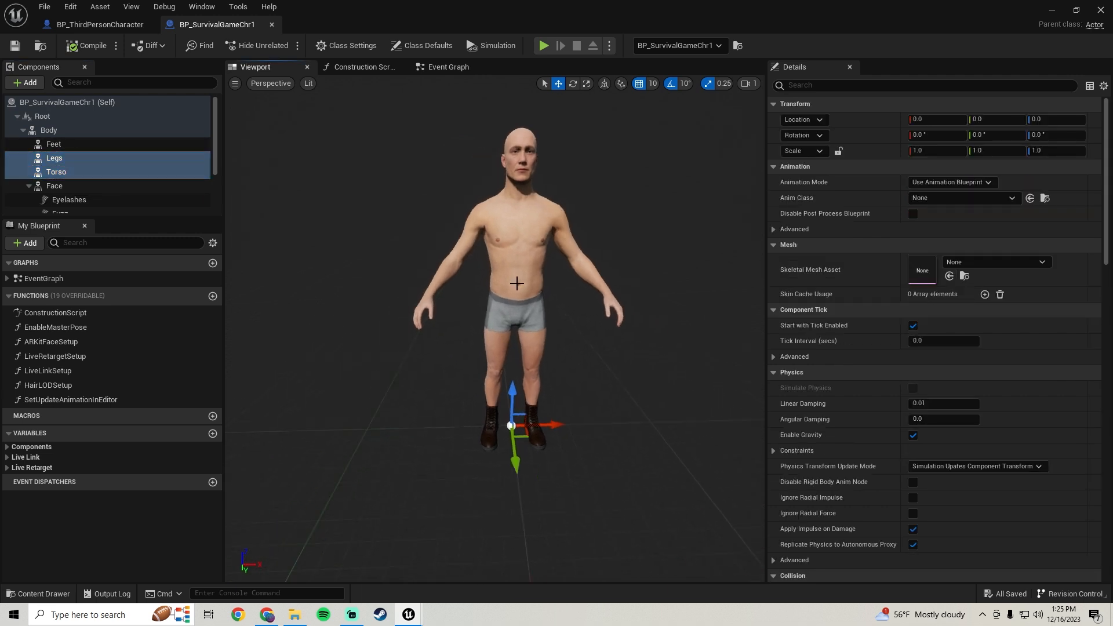
left_click(72, 145)
left_click(70, 158)
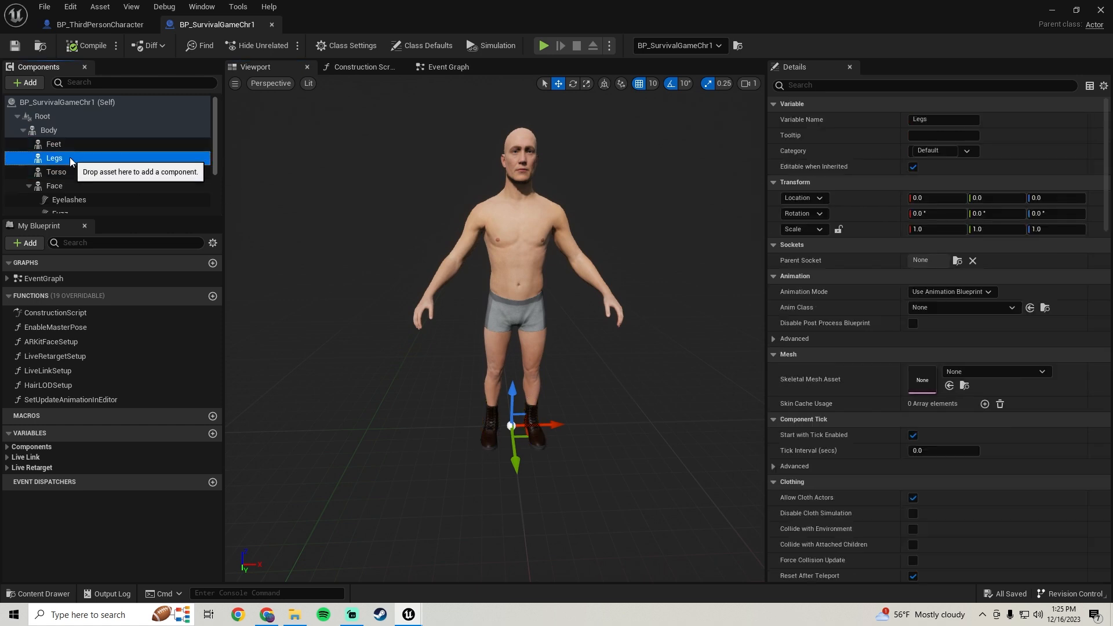
Inspect the Feet and Legs nodes in BP_SurvivalGameChr1's Construction Script and compare the blueprint with BP_ThirdPersonCharacter.
left_click(69, 172, "ctrl")
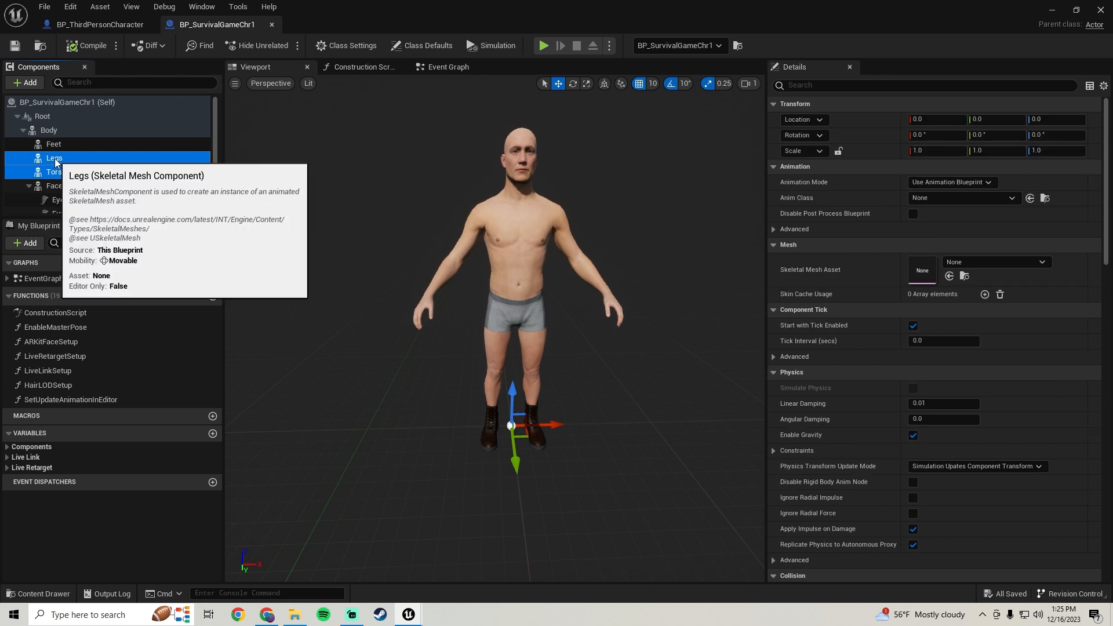
left_click(363, 67)
right_click_drag(621, 205, 618, 342)
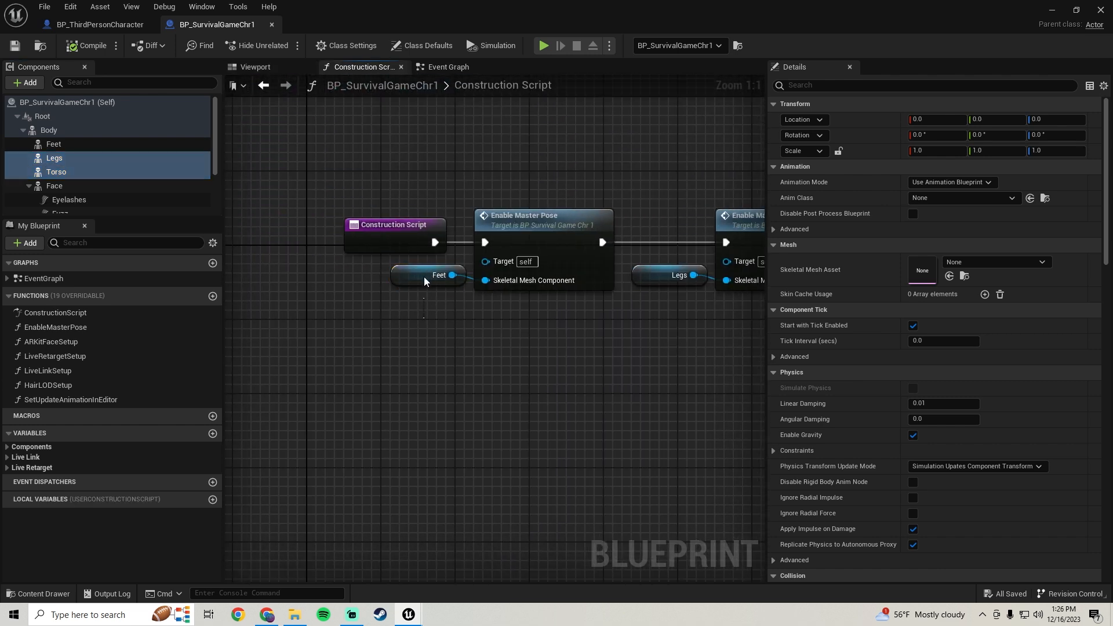
scroll(424, 333, "up", 3)
left_click(99, 24)
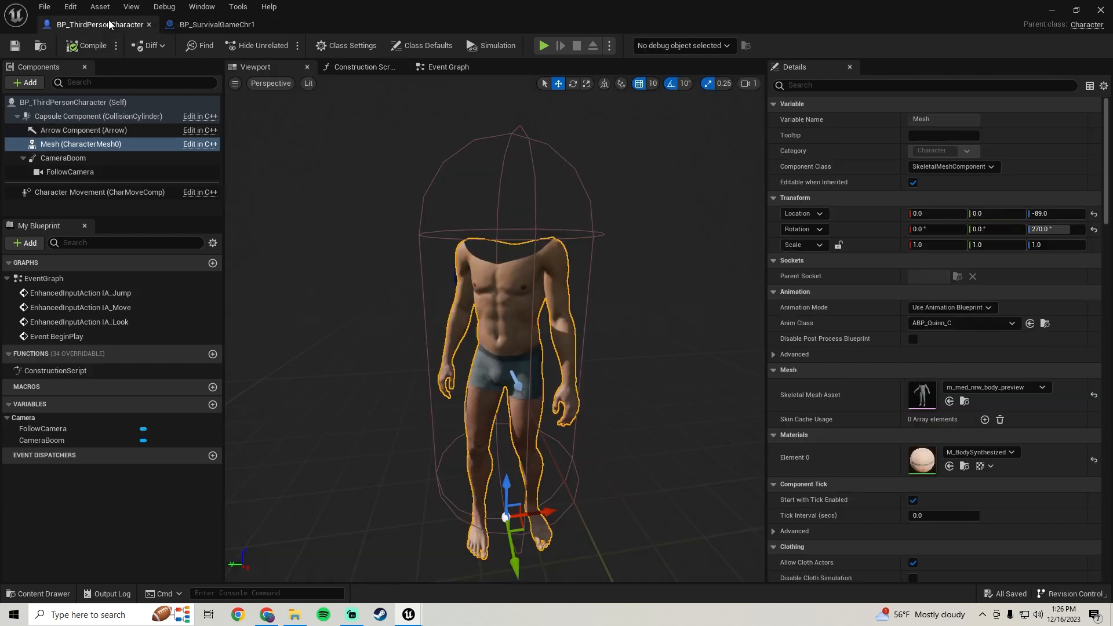
left_click(217, 25)
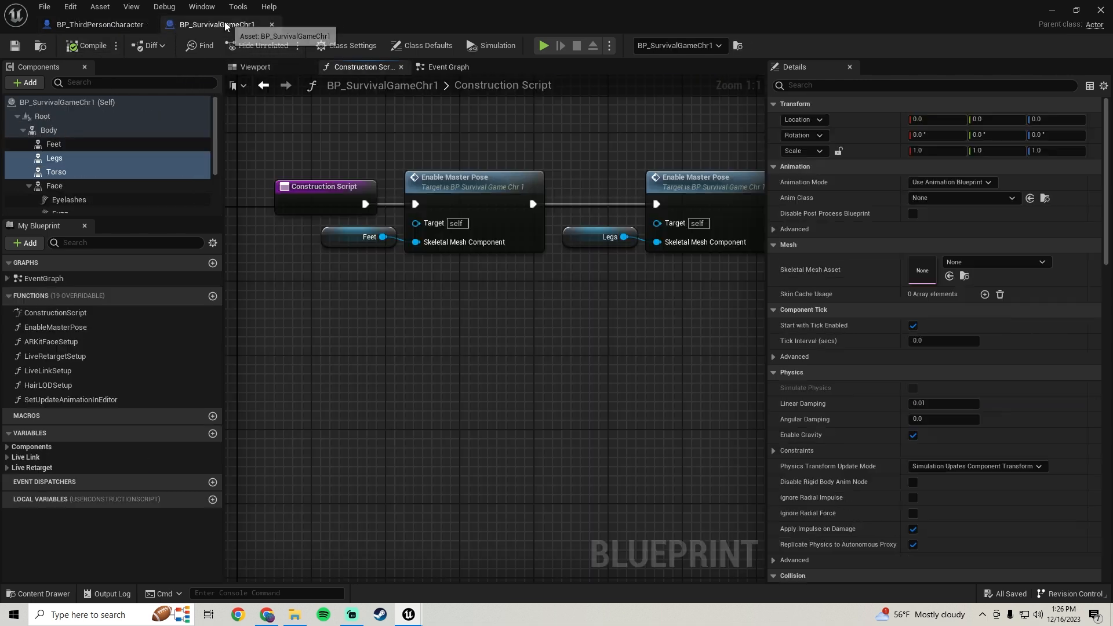
Copy the Feet, Legs and Torso components together from BP_SurvivalGameChr1.
left_click(60, 175)
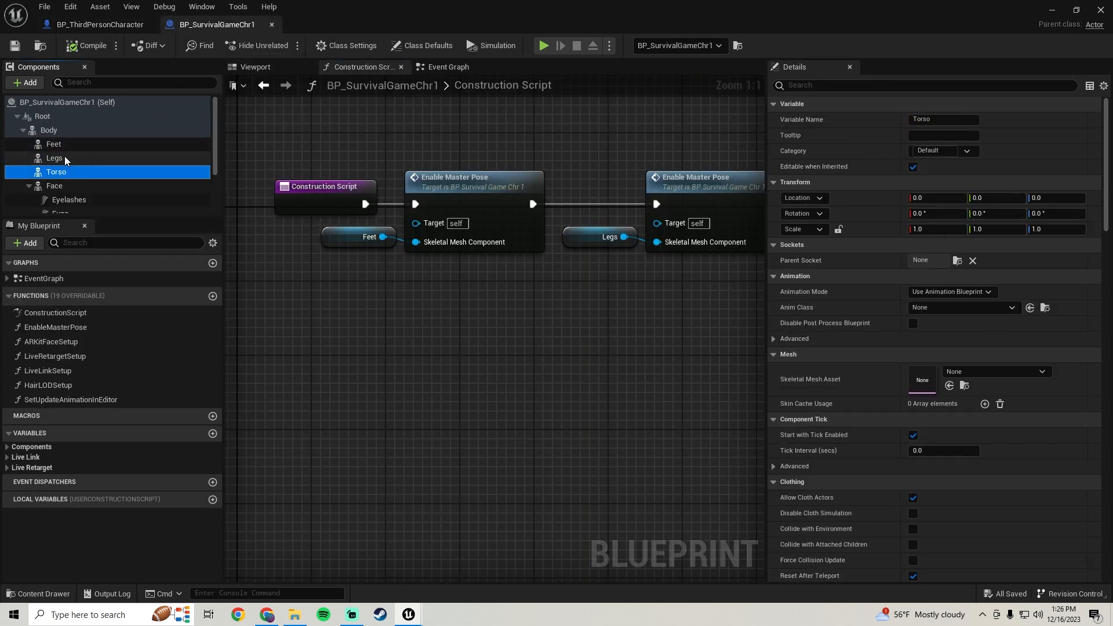
left_click(64, 158, "shift")
left_click(73, 148, "shift")
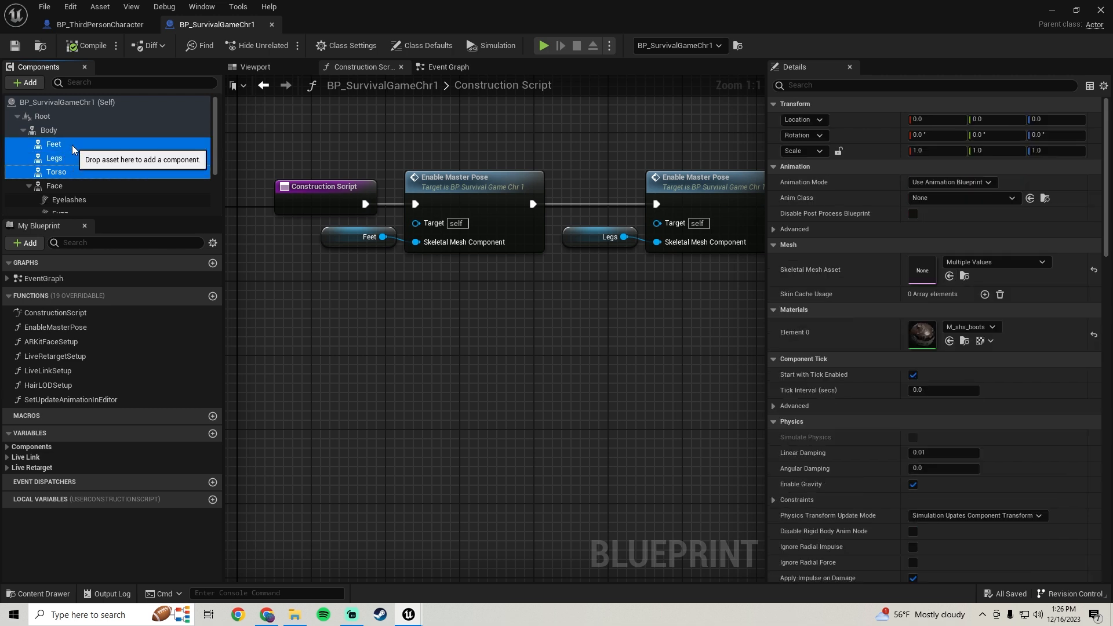
right_click(73, 150)
left_click(109, 194)
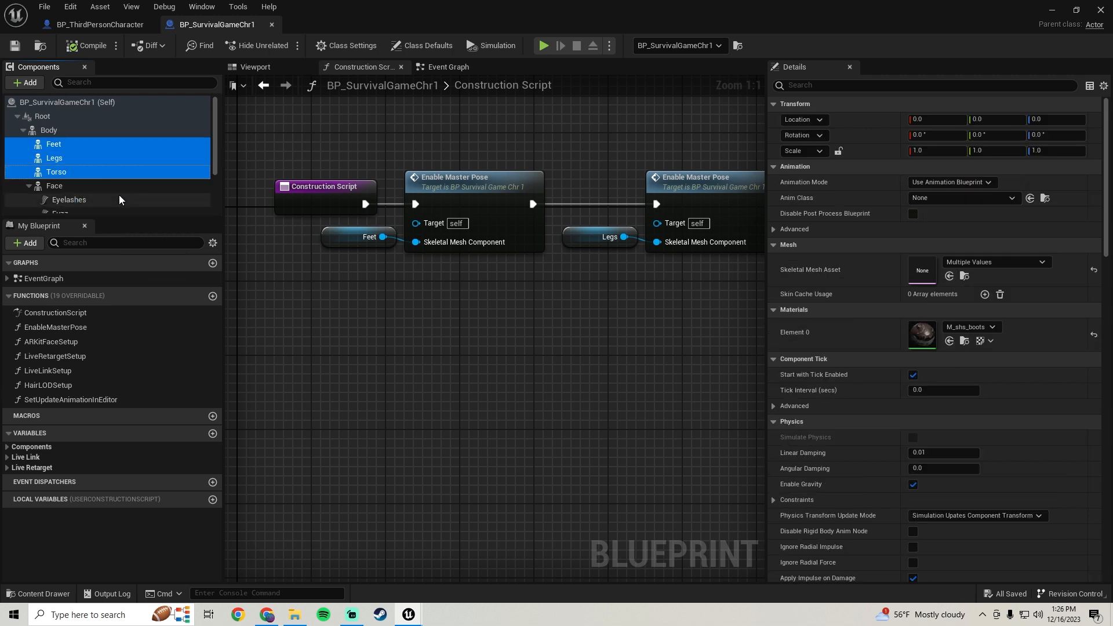
Paste the Feet, Legs and Torso components into BP_ThirdPersonCharacter and attach them to Mesh (CharacterMesh0).
left_click(109, 28)
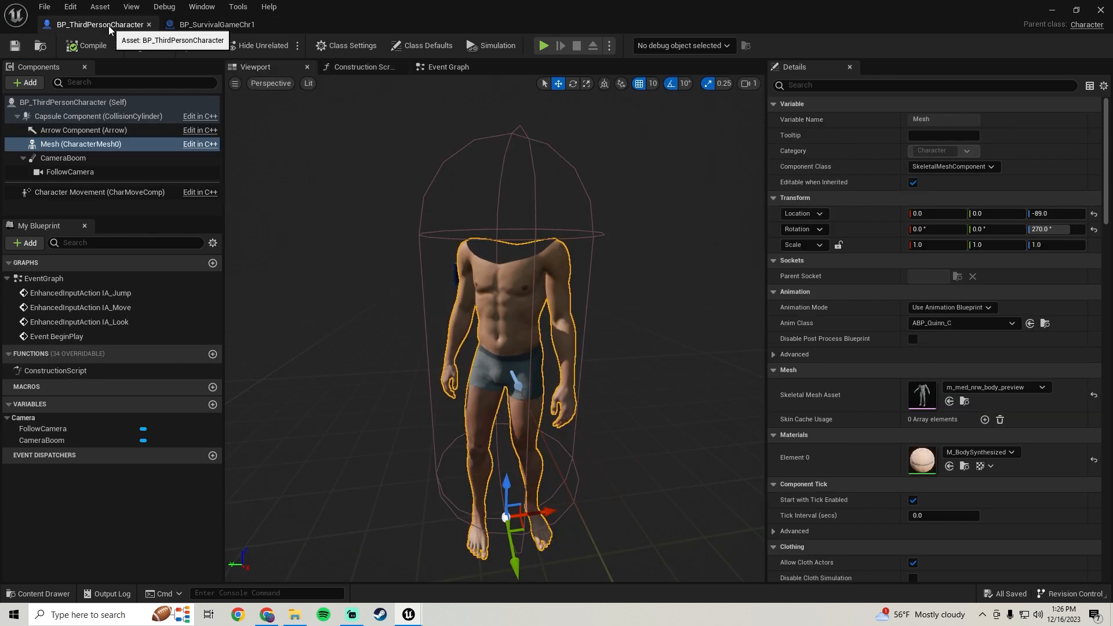
right_click(76, 144)
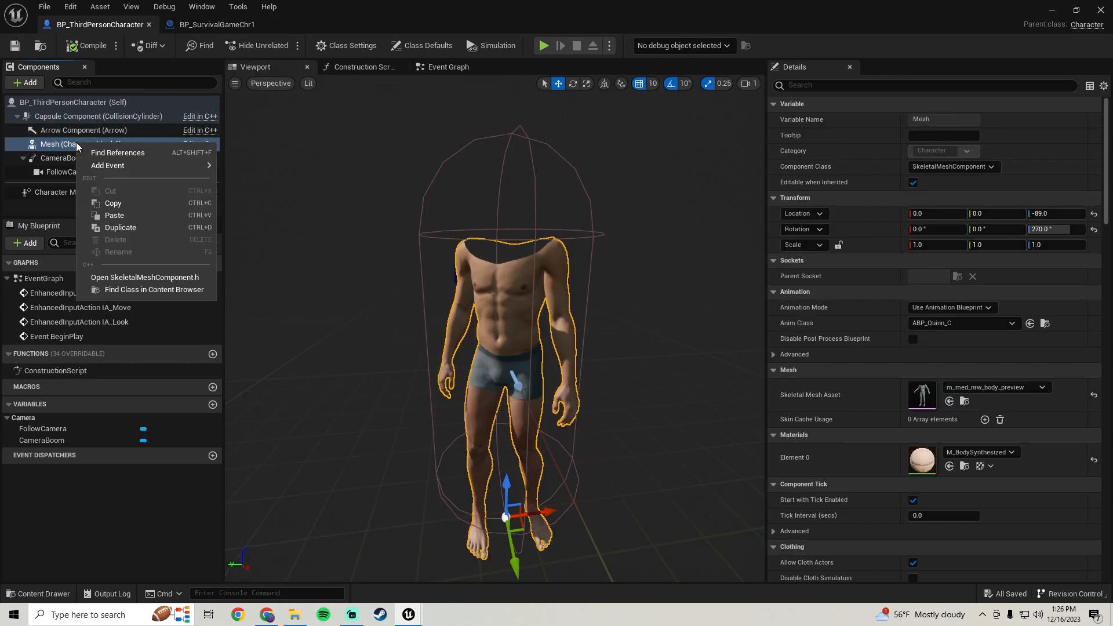
left_click(114, 215)
left_click_drag(52, 162, 78, 204)
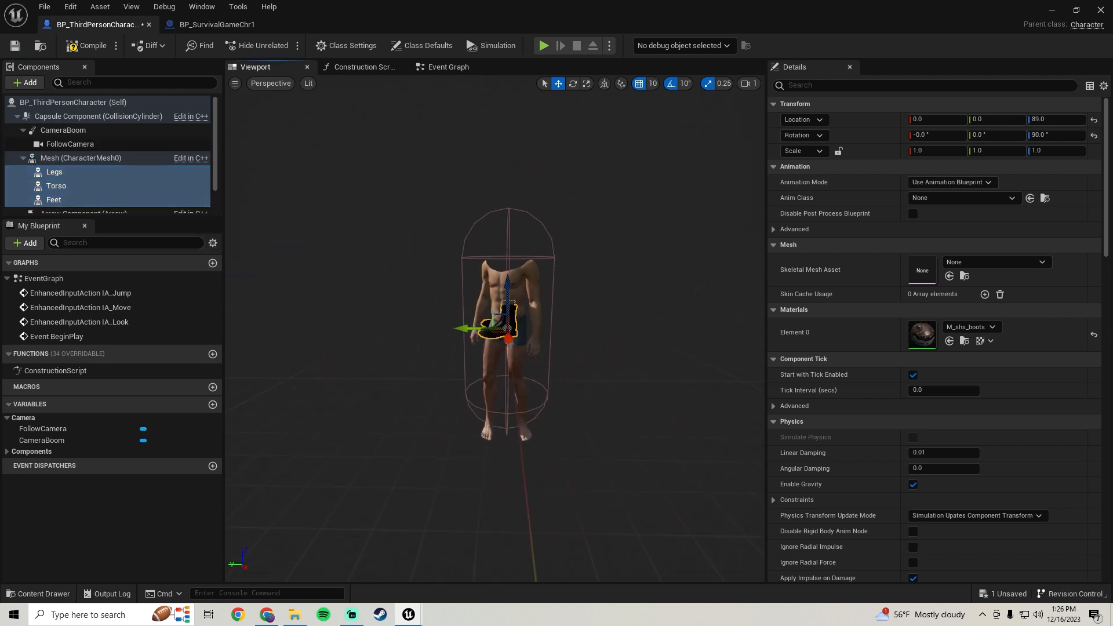
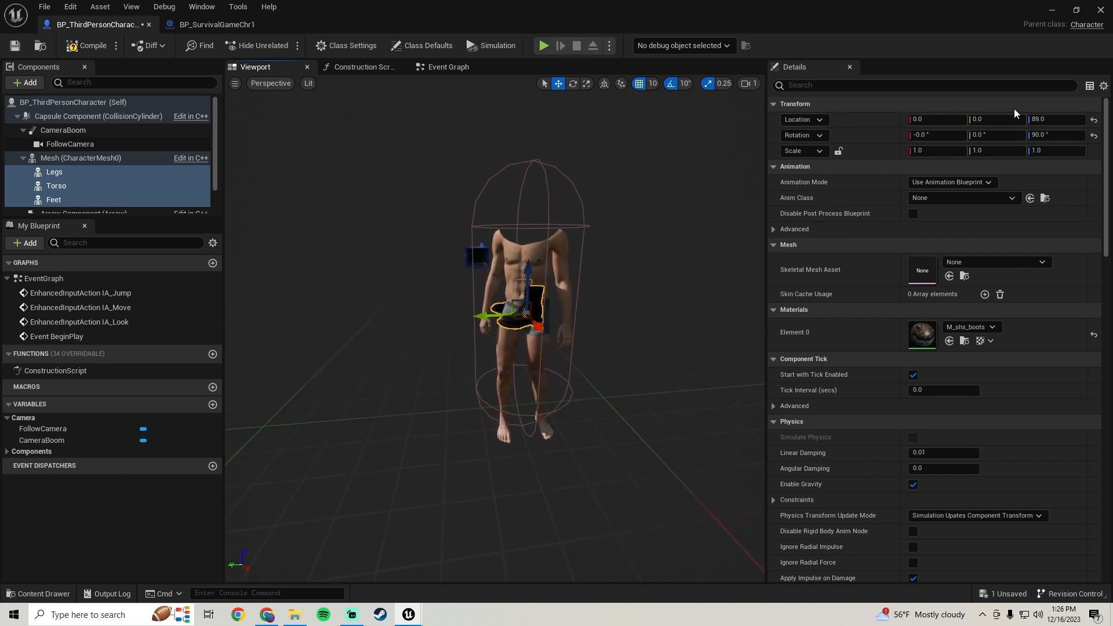
Reset the rotation and location of the pasted Legs, Torso and Feet components to 0.
left_click(1095, 136)
left_click(1095, 121)
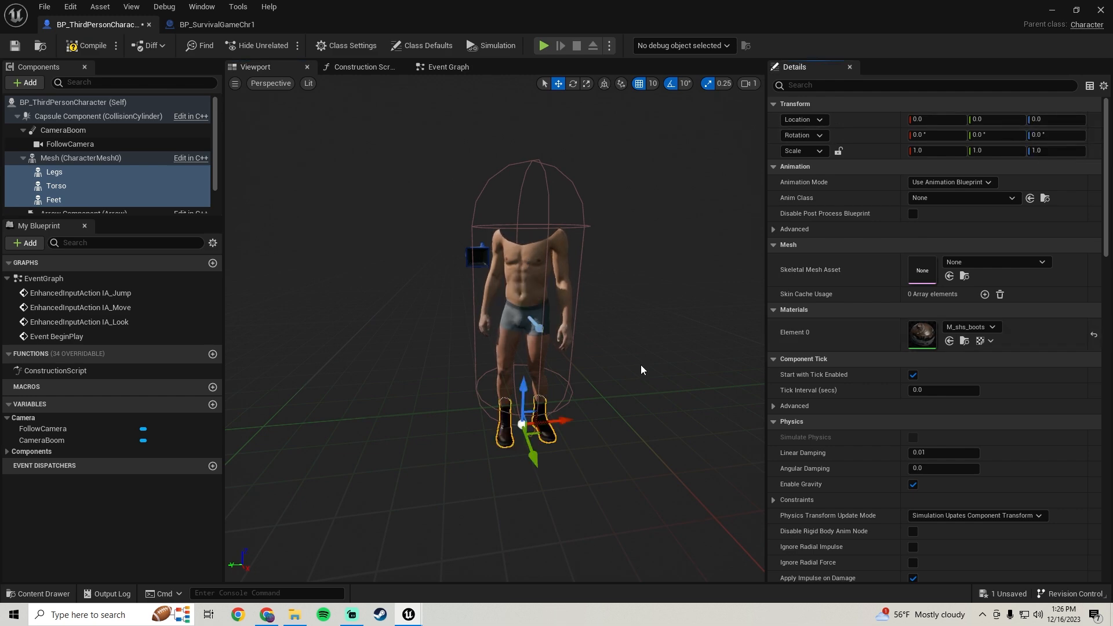
key("s")
right_click_drag(362, 292, 362, 292)
key("w")
Reset the Element 0 material override on the Feet component of BP_ThirdPersonCharacter.
left_click(58, 201)
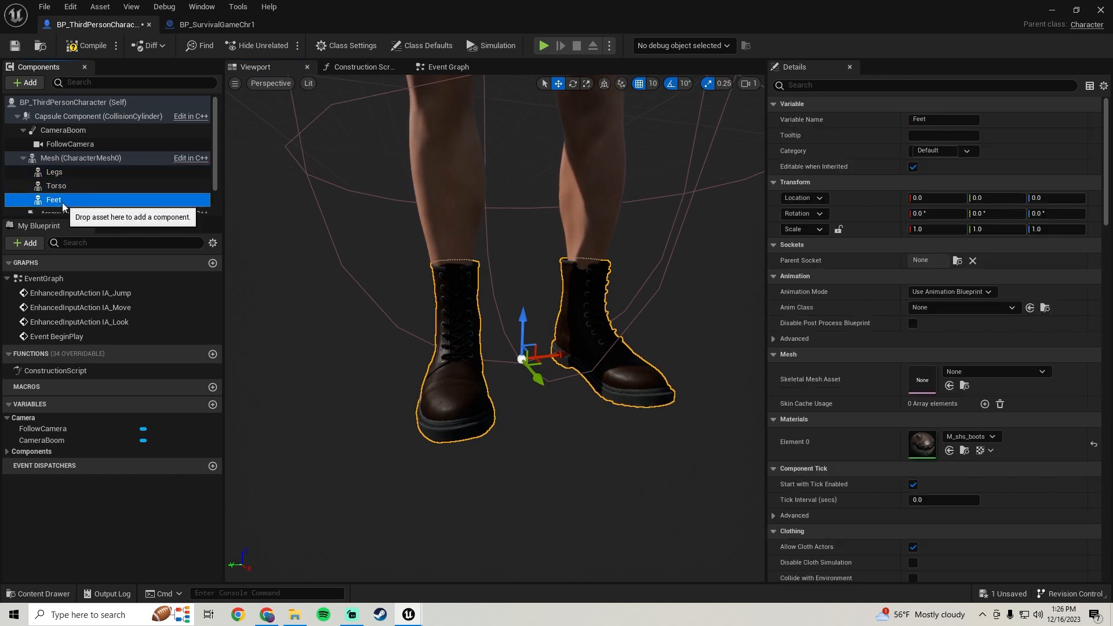
key("s")
right_click_drag(524, 280, 524, 279)
key("w")
scroll(813, 416, "down", 2)
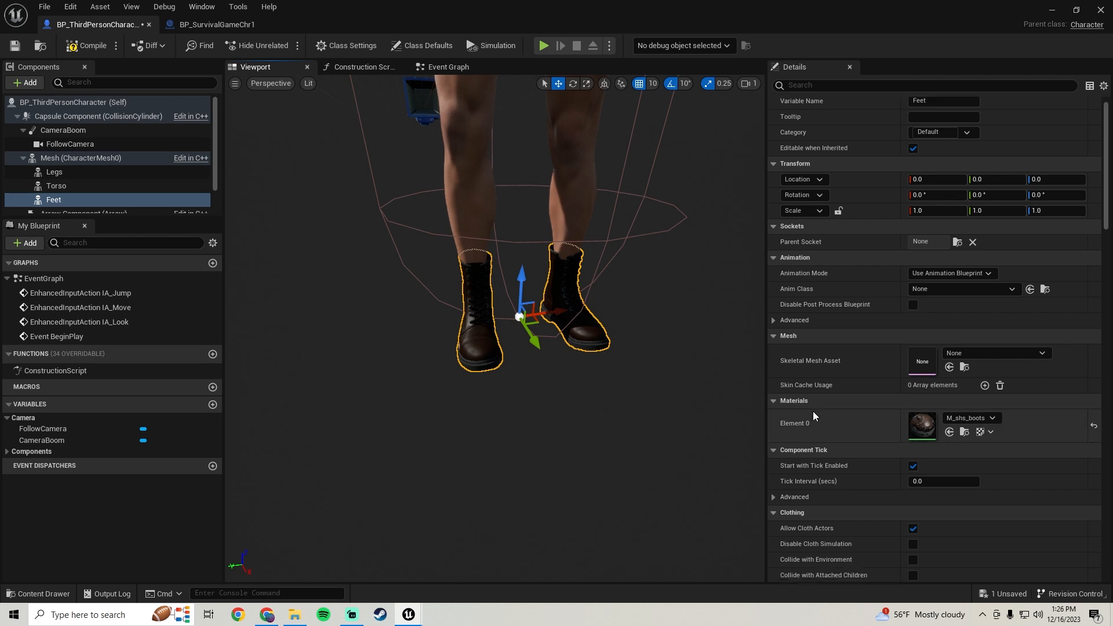
scroll(809, 398, "up", 1)
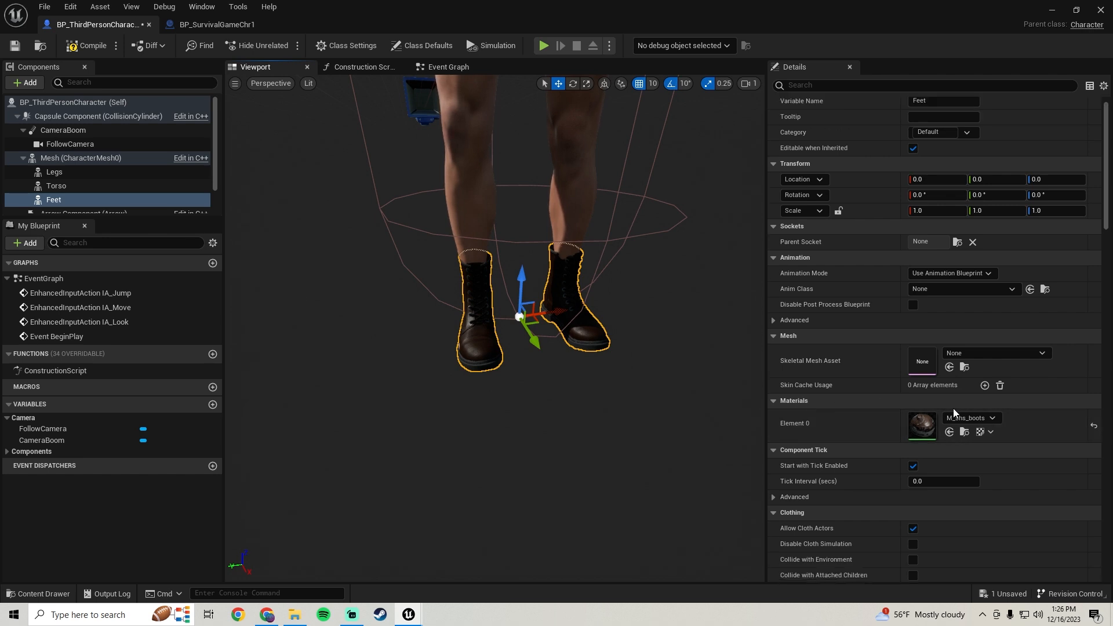
left_click(1093, 428)
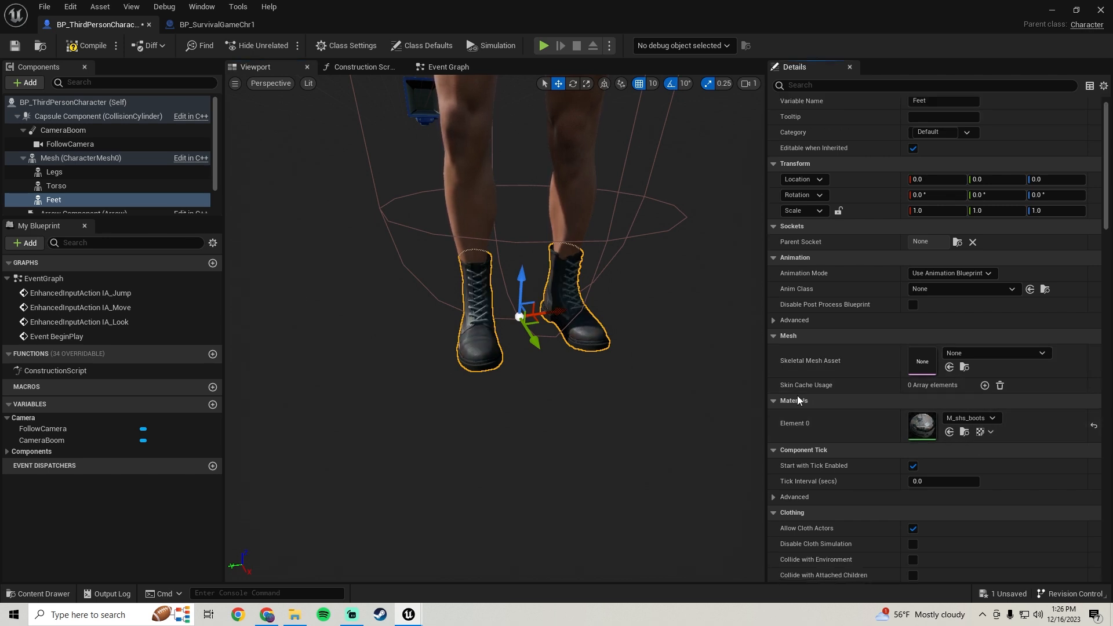
Look through the Feet component's properties, assign f_med_nrw_body as its skeletal mesh, and reset that assignment to None.
scroll(858, 376, "down", 5)
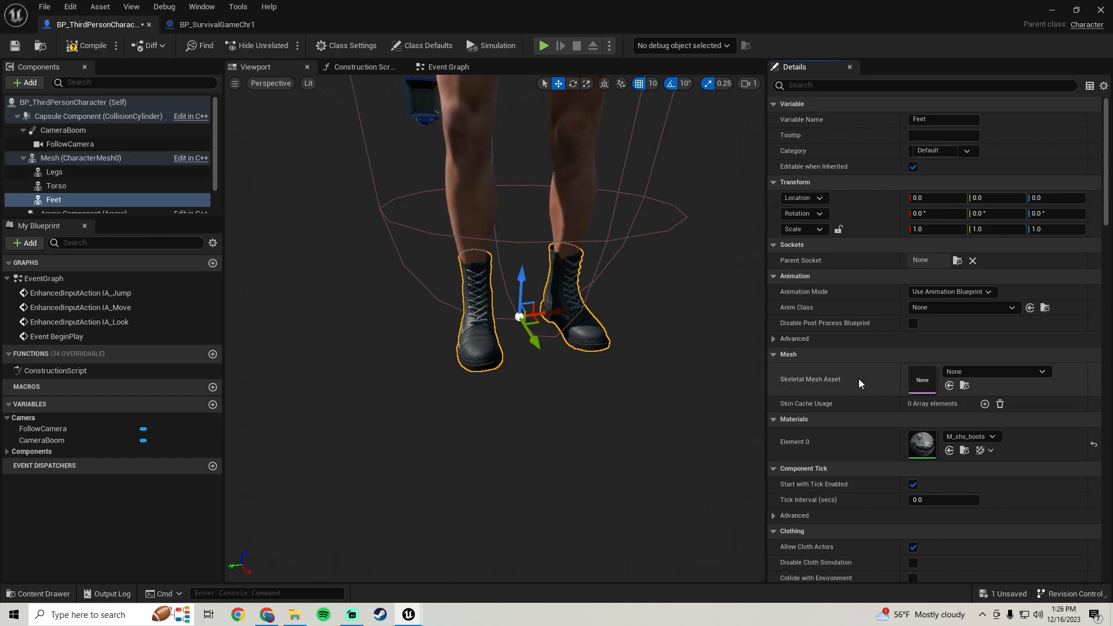
scroll(858, 371, "down", 15)
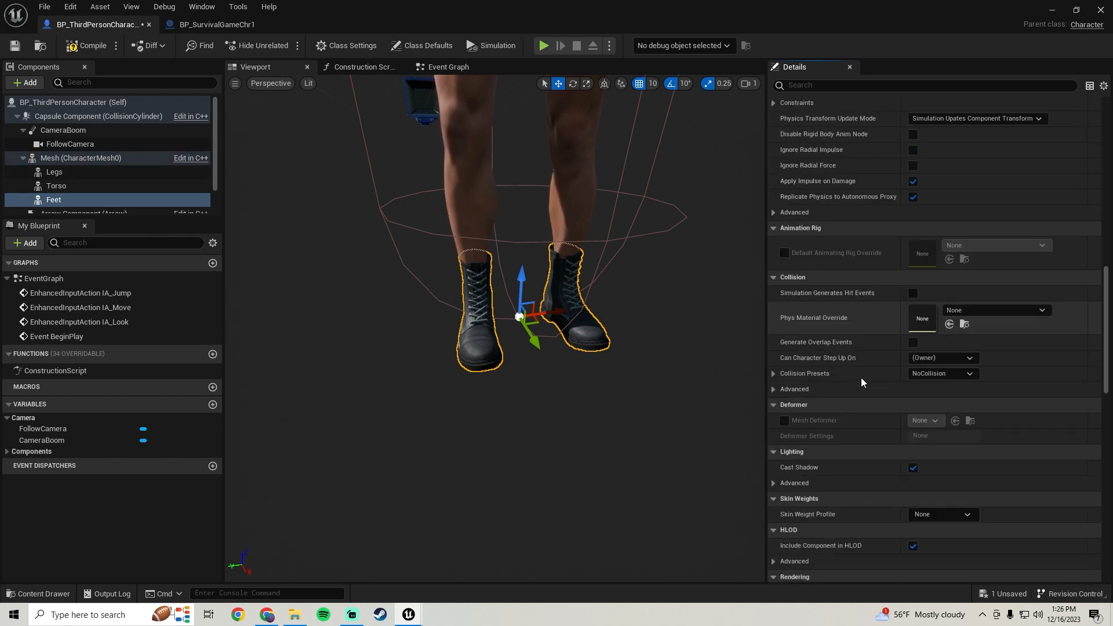
scroll(893, 428, "down", 6)
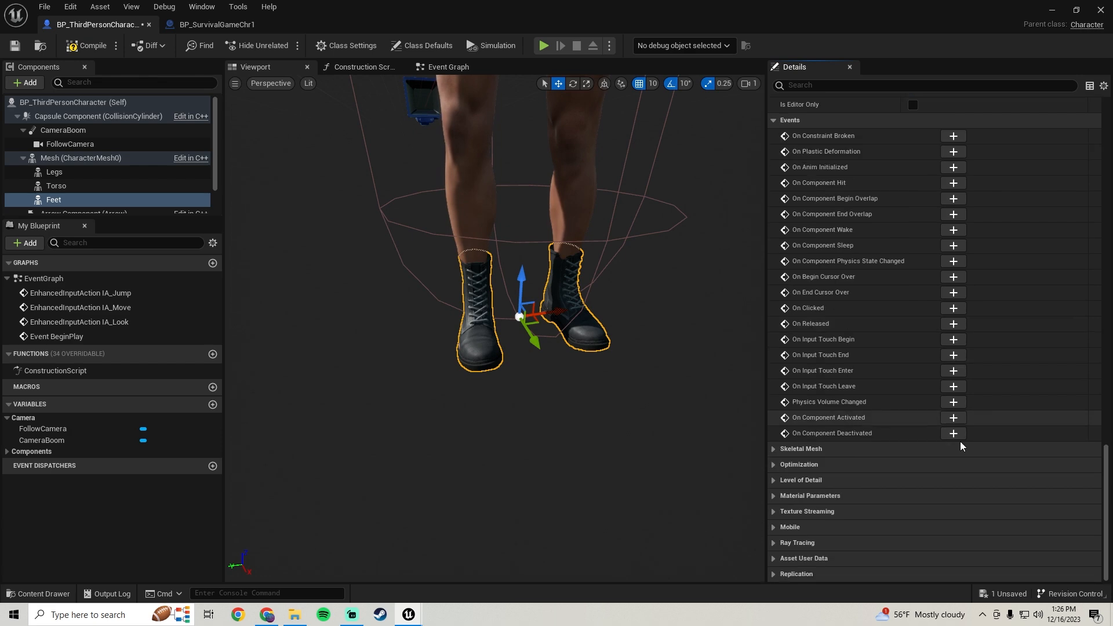
left_click_drag(1107, 467, 1096, 161)
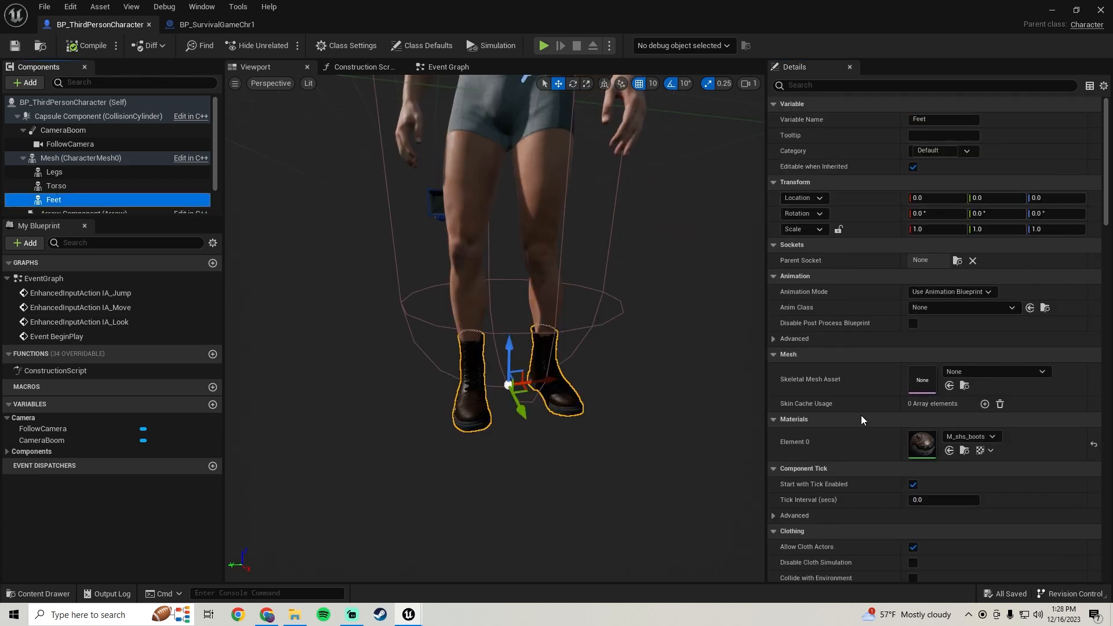
left_click(995, 372)
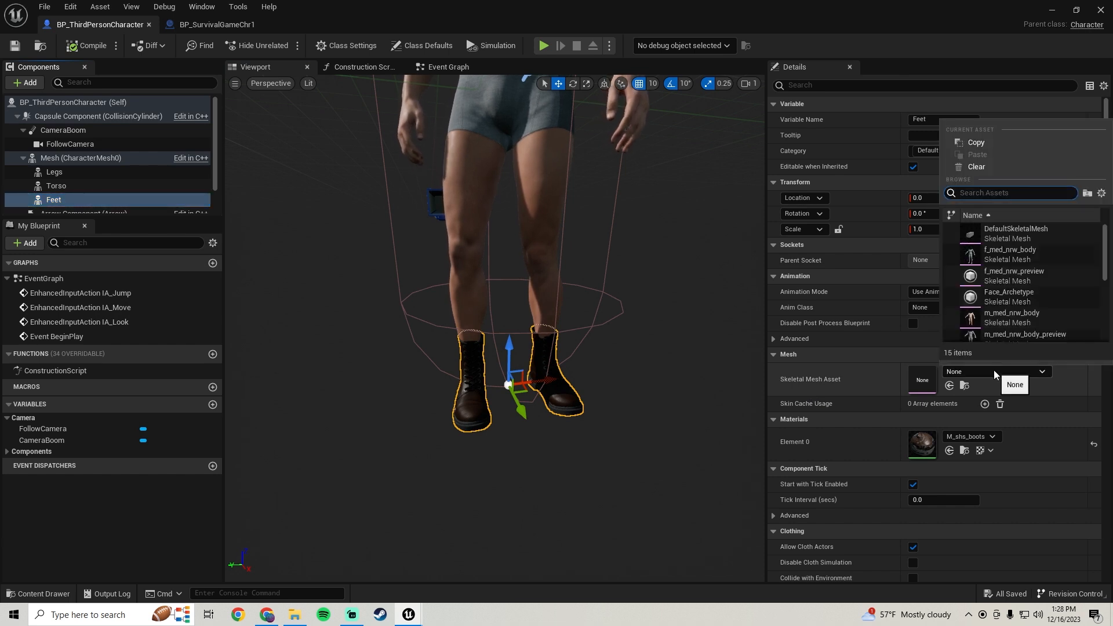
left_click(1009, 253)
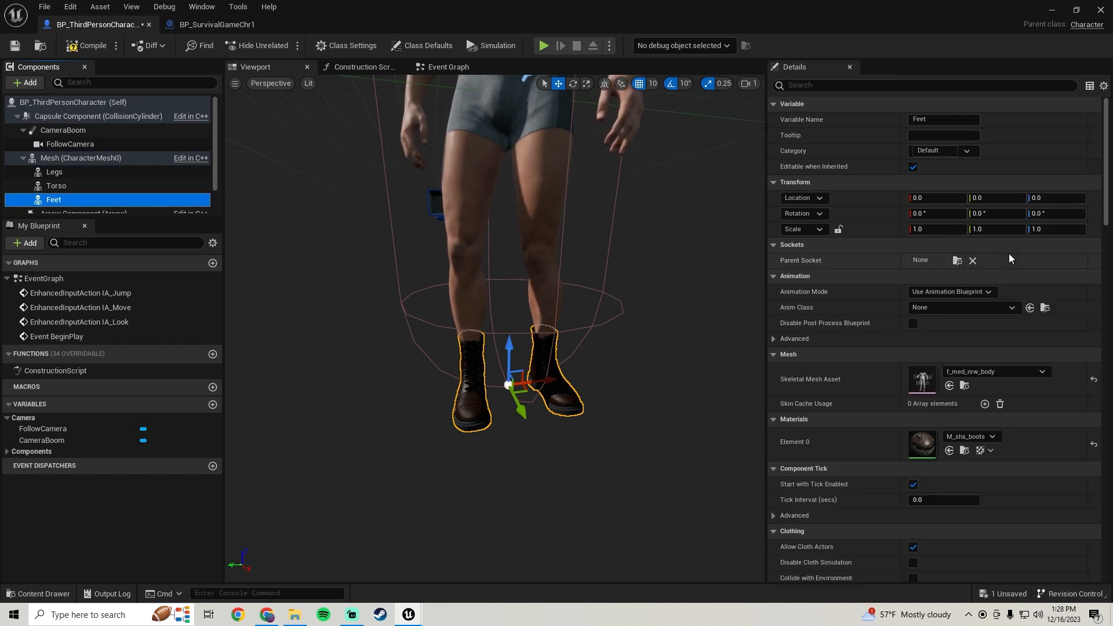
left_click(1094, 380)
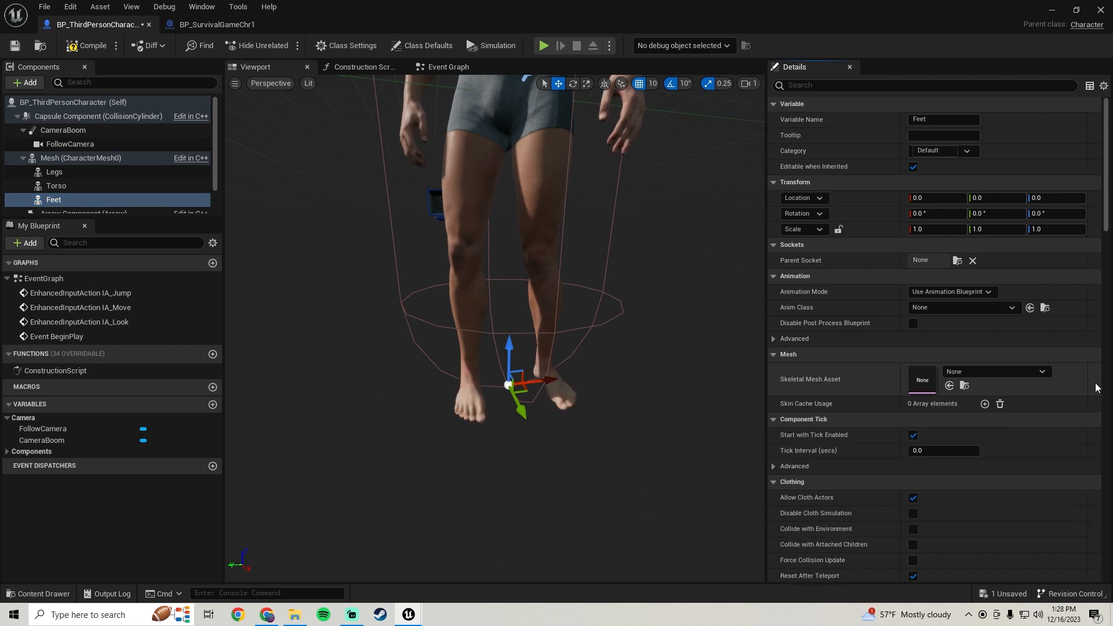
Try f_med_nrw_body once more as the Feet component's skeletal mesh and clear the assignment again.
left_click(973, 371)
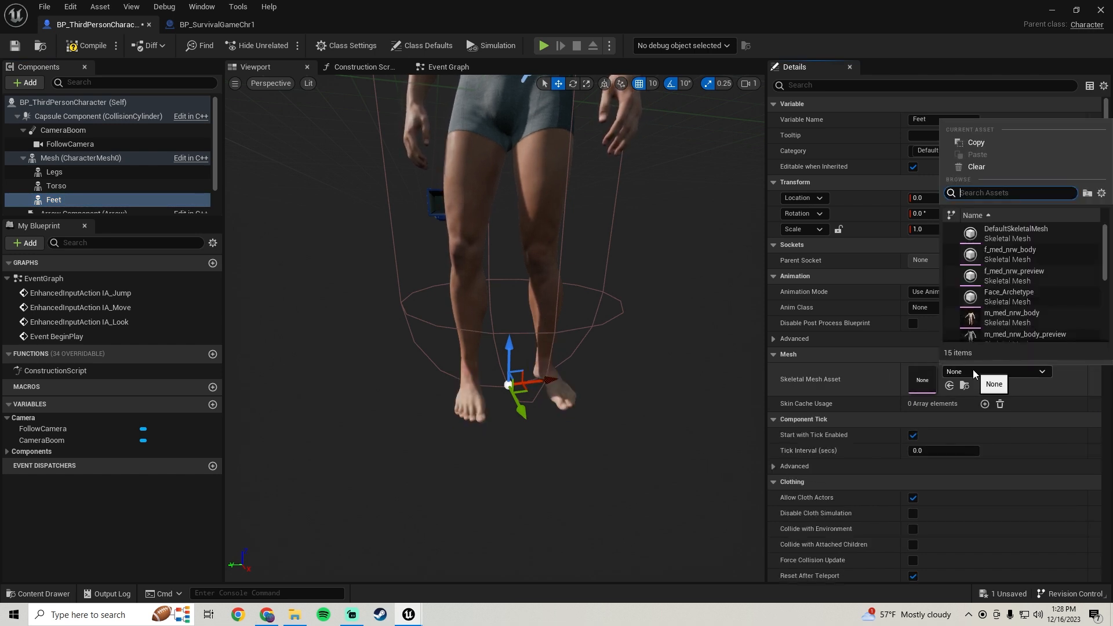
left_click(973, 371)
left_click(973, 371)
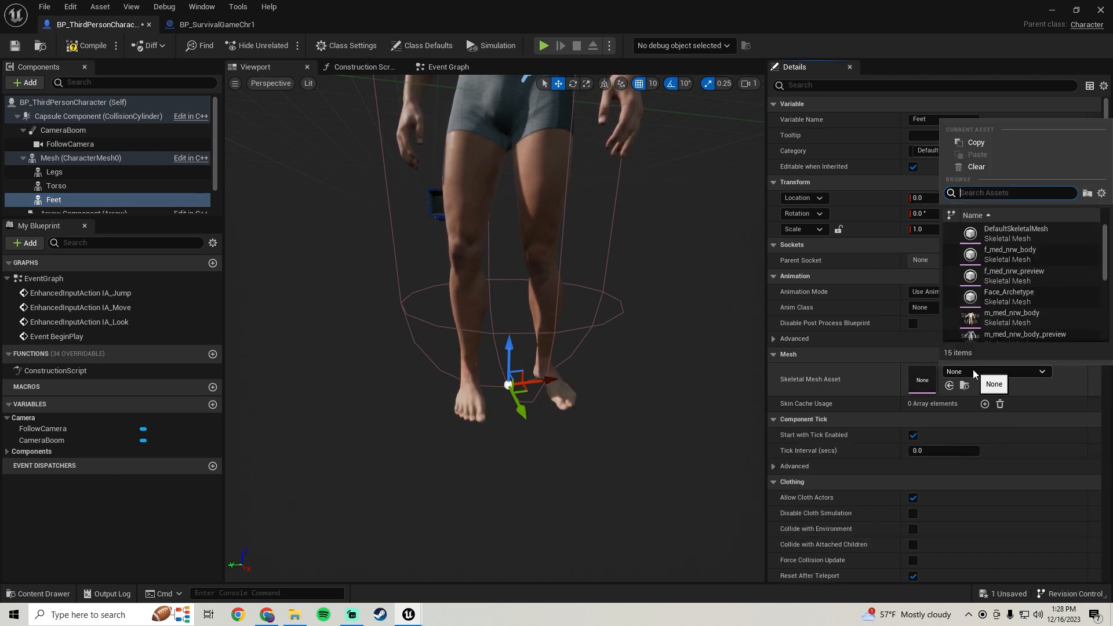
left_click(1009, 254)
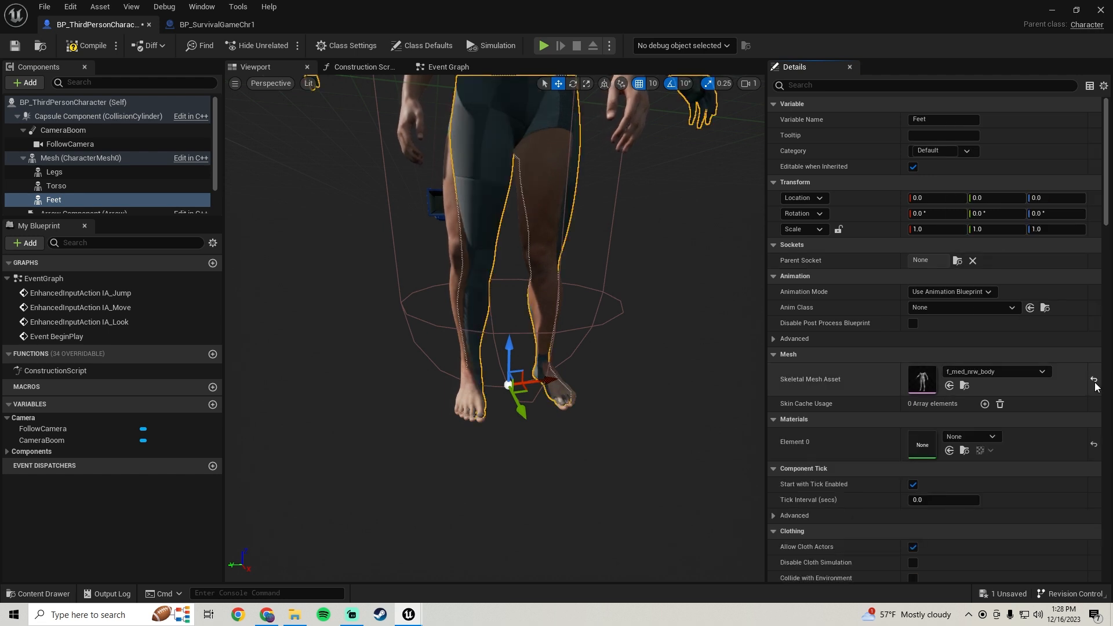
left_click(1094, 381)
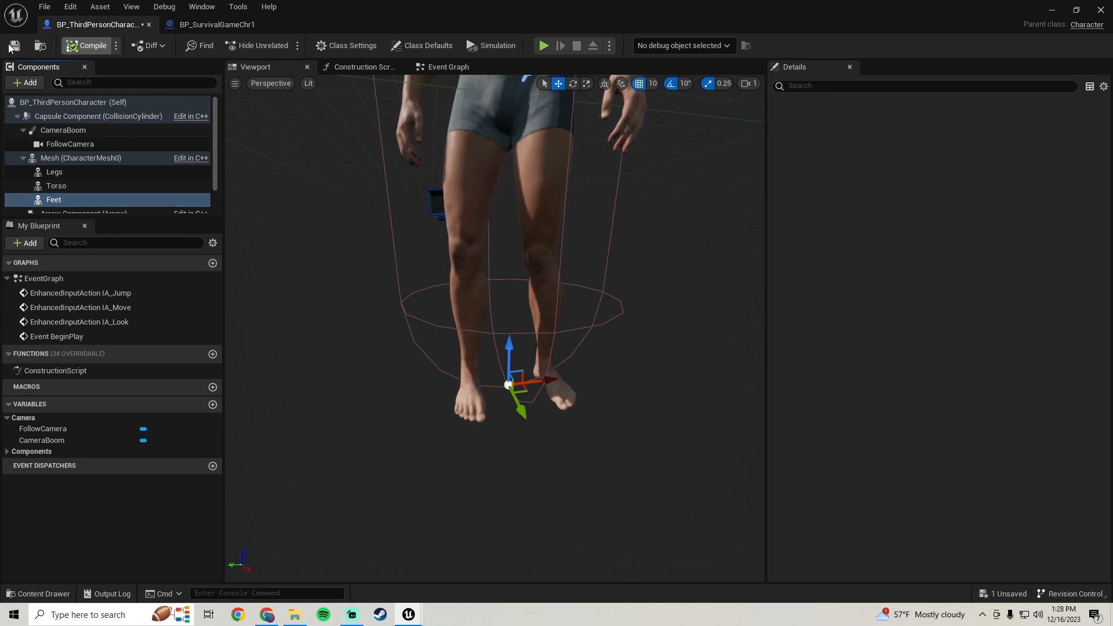
key("s")
right_click_drag(398, 345, 398, 345)
key("w")
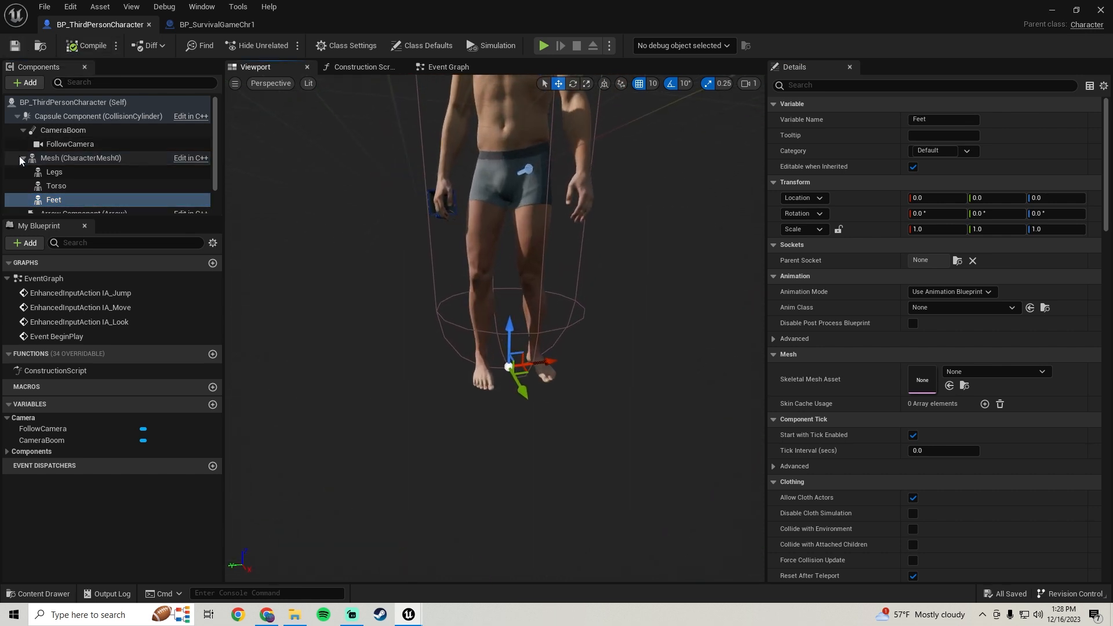
Copy the Face component together with its Eyelashes, Fuzz, Eyebrows, Hair, Mustache and Beard children from BP_SurvivalGameChr1.
left_click(219, 25)
left_click(267, 68)
key("s")
right_click_drag(423, 253, 453, 253)
key("w")
key("a")
left_click(78, 189)
scroll(105, 188, "down", 2)
scroll(105, 187, "down", 3)
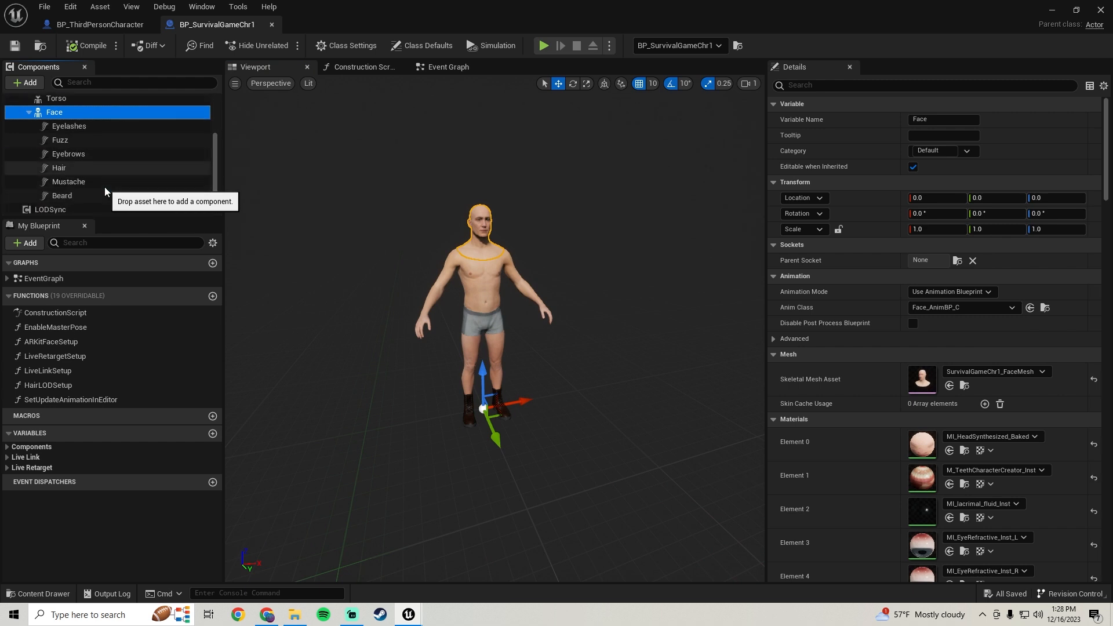
left_click(89, 181, "shift")
left_click(88, 193, "shift")
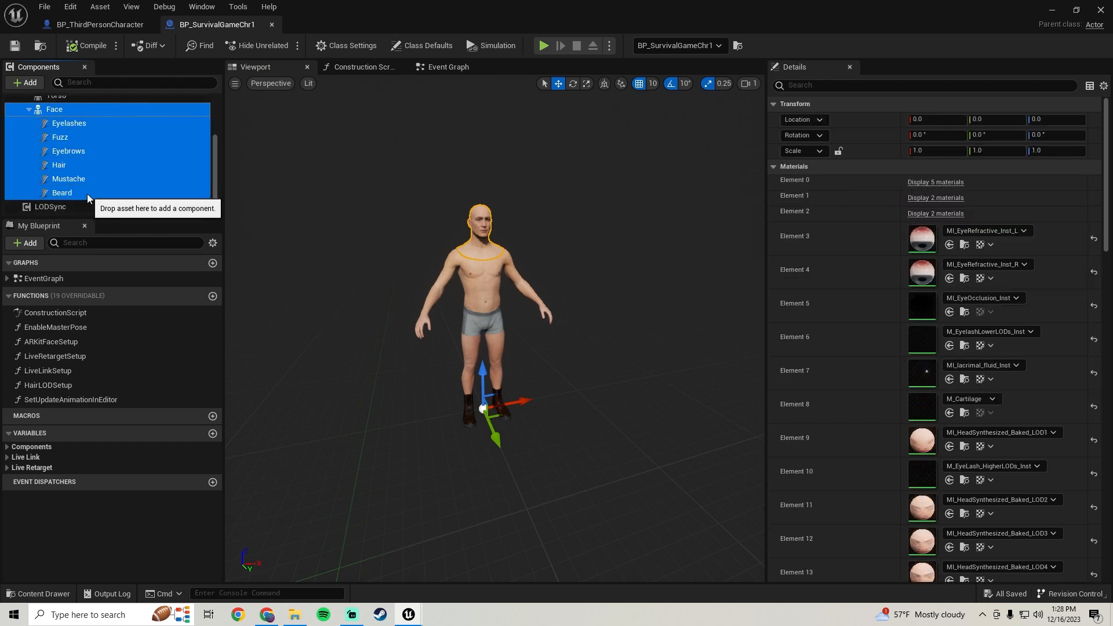
scroll(87, 174, "up", 3)
right_click(56, 151)
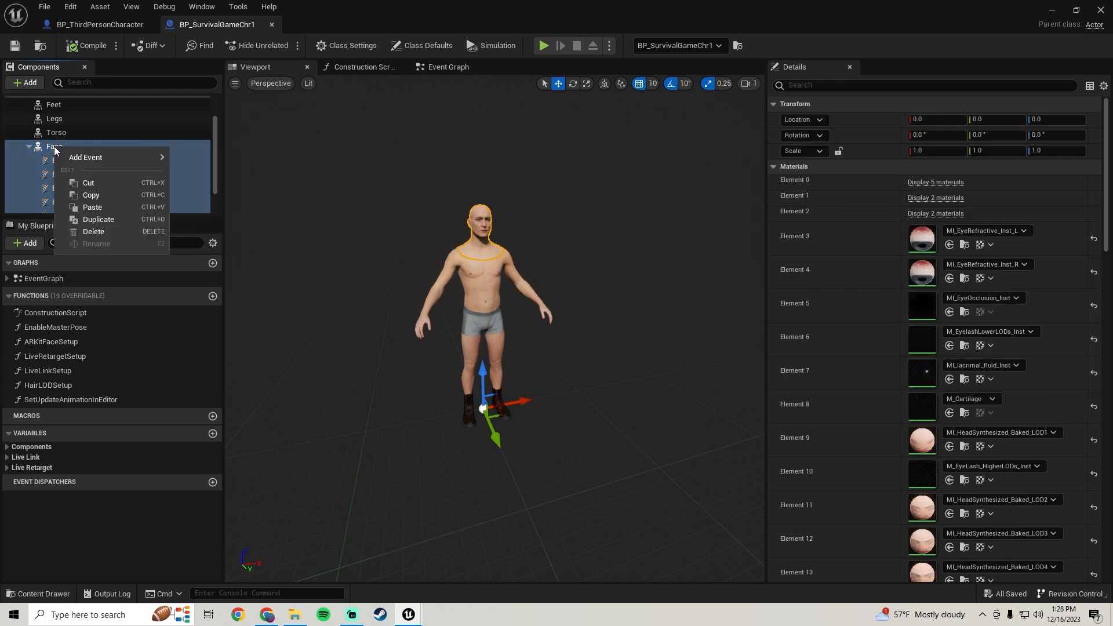
left_click(117, 198)
Paste the Face component and its children into BP_ThirdPersonCharacter and attach them to Mesh (CharacterMesh0).
left_click(96, 25)
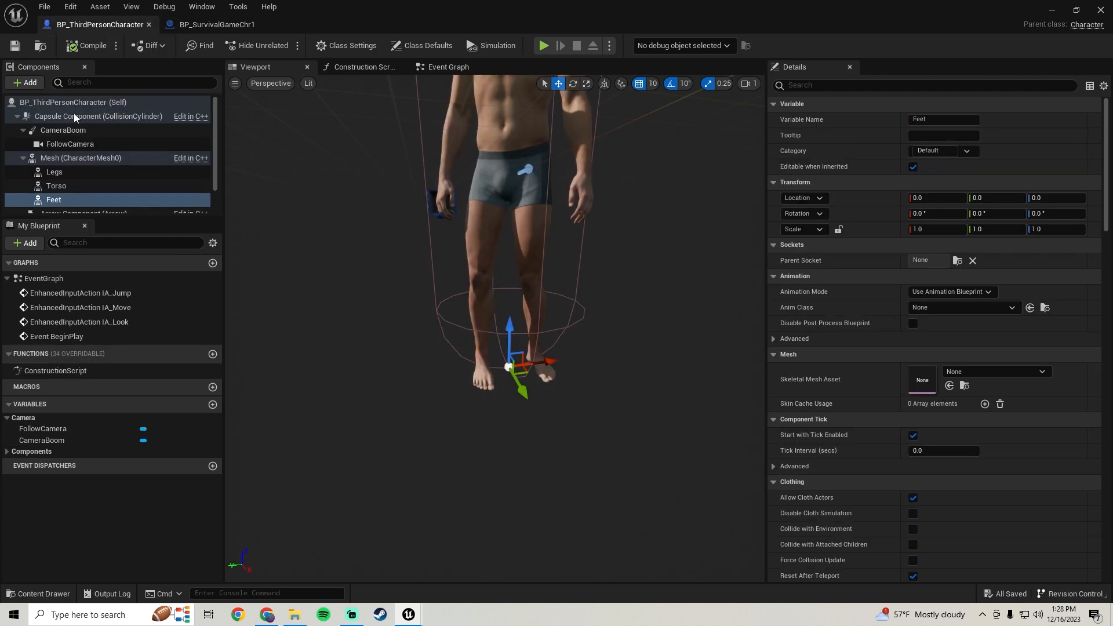
left_click(68, 160)
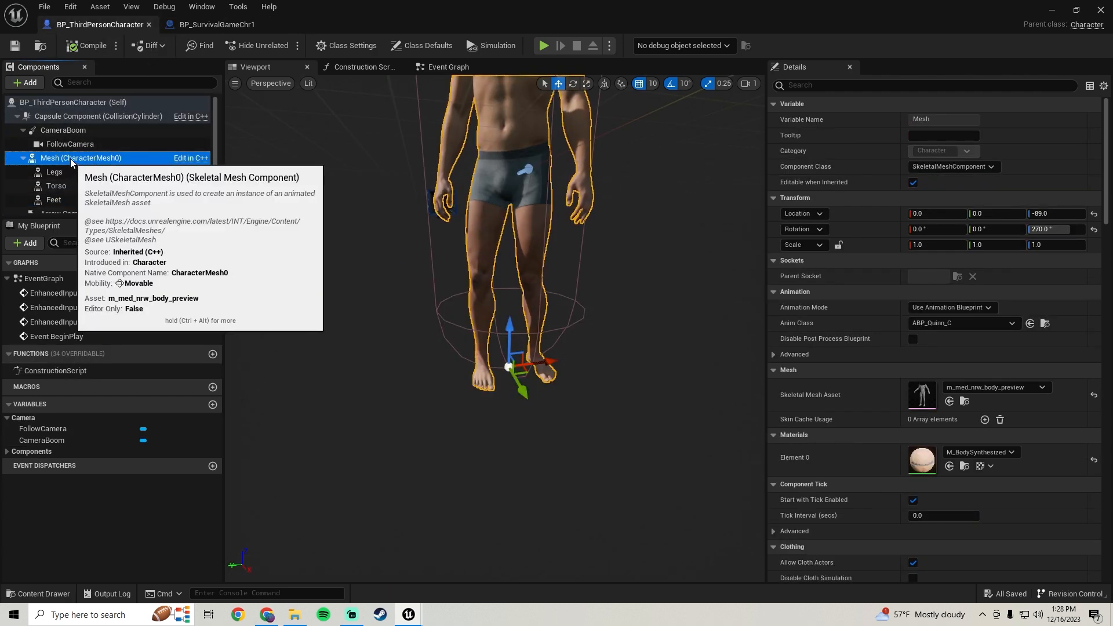
right_click(71, 159)
left_click(109, 235)
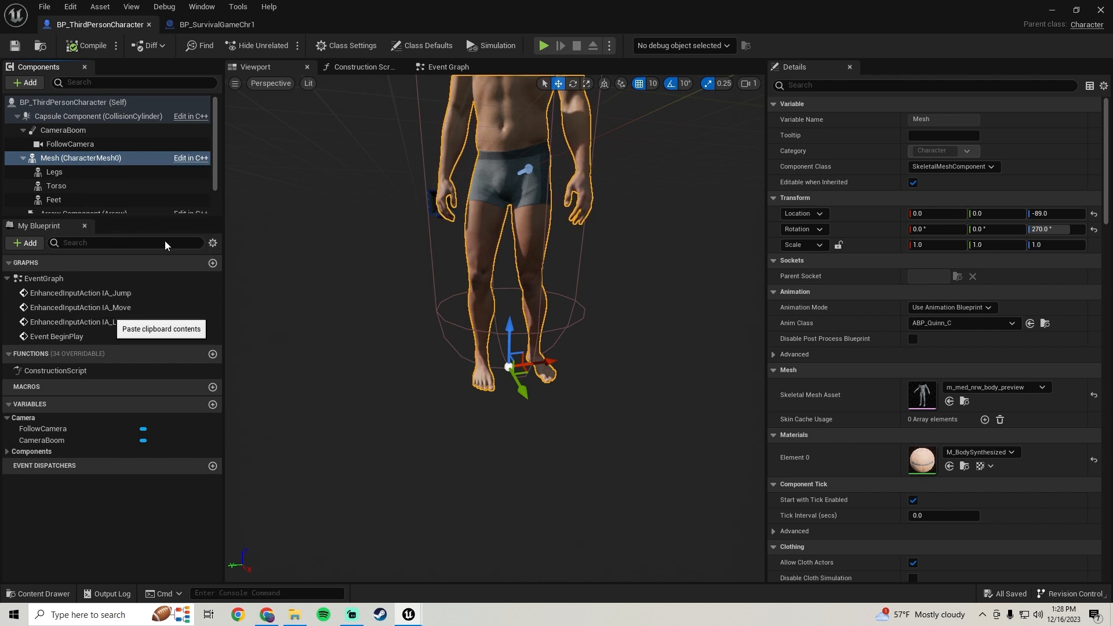
left_click_drag(75, 179, 70, 102)
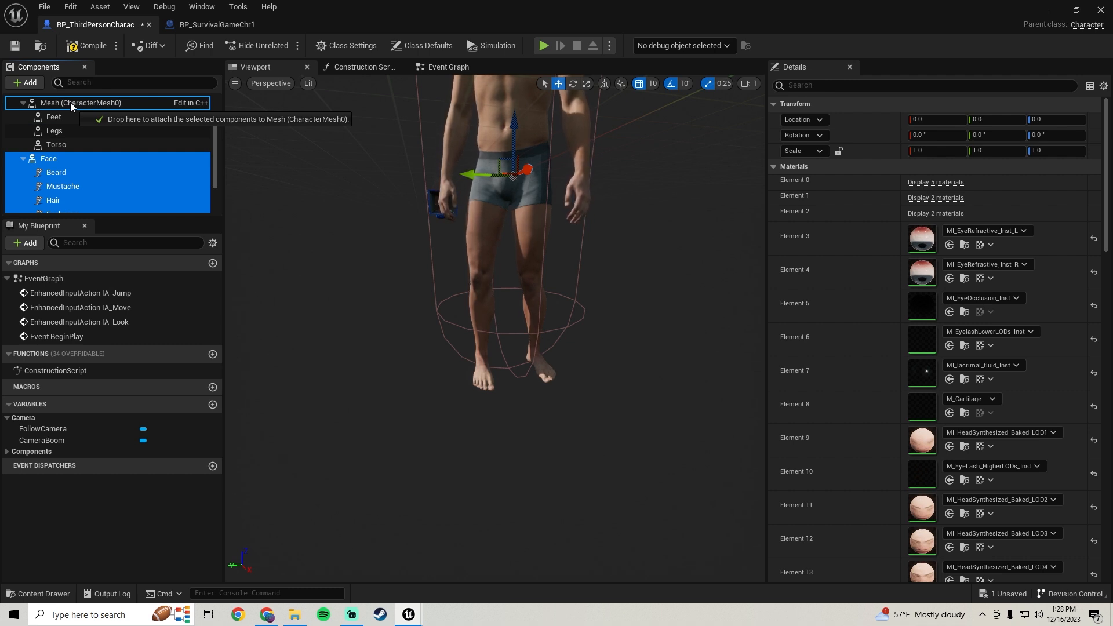
Attach the Eyebrows, Mustache, Hair, Beard, Eyelashes and Fuzz components to the Face component in BP_ThirdPersonCharacter.
left_click_drag(70, 102, 71, 102)
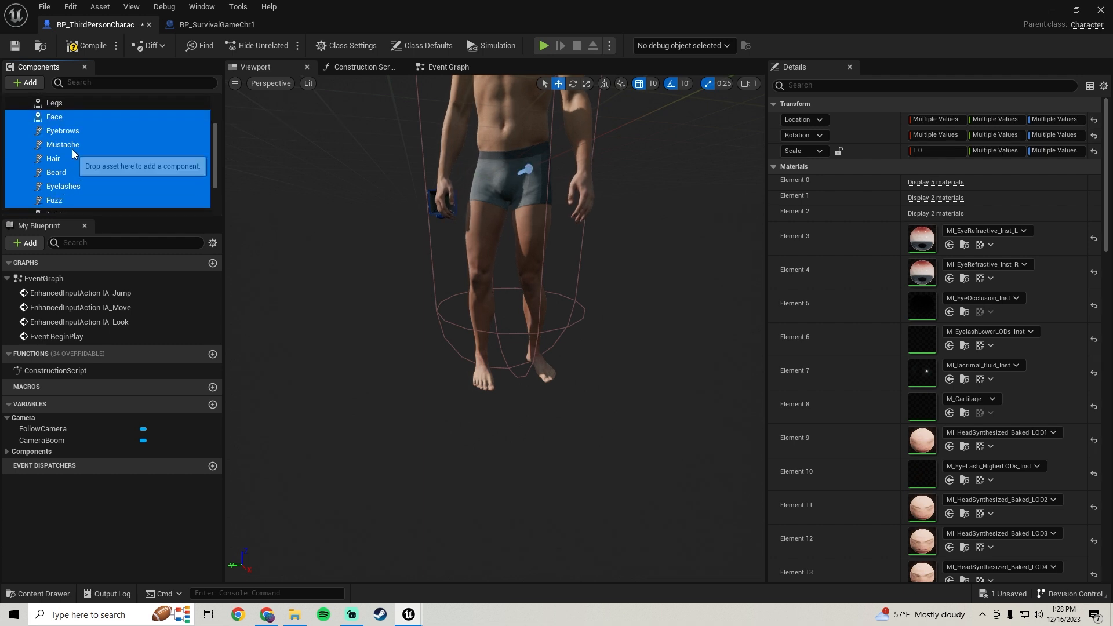
left_click(63, 131)
left_click(54, 200, "shift")
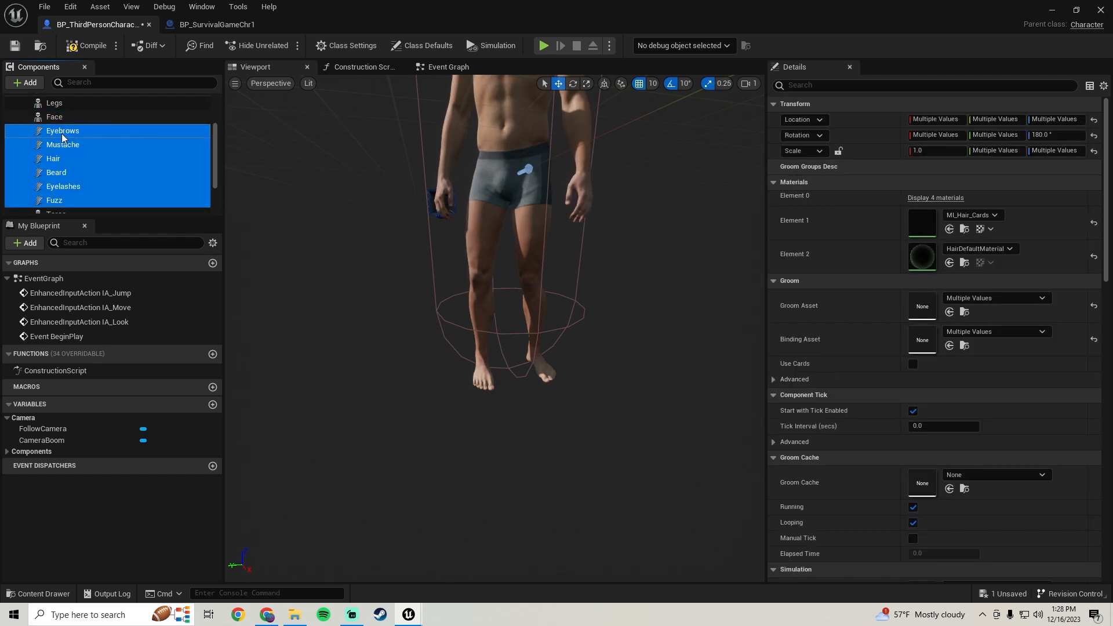
left_click_drag(62, 133, 58, 118)
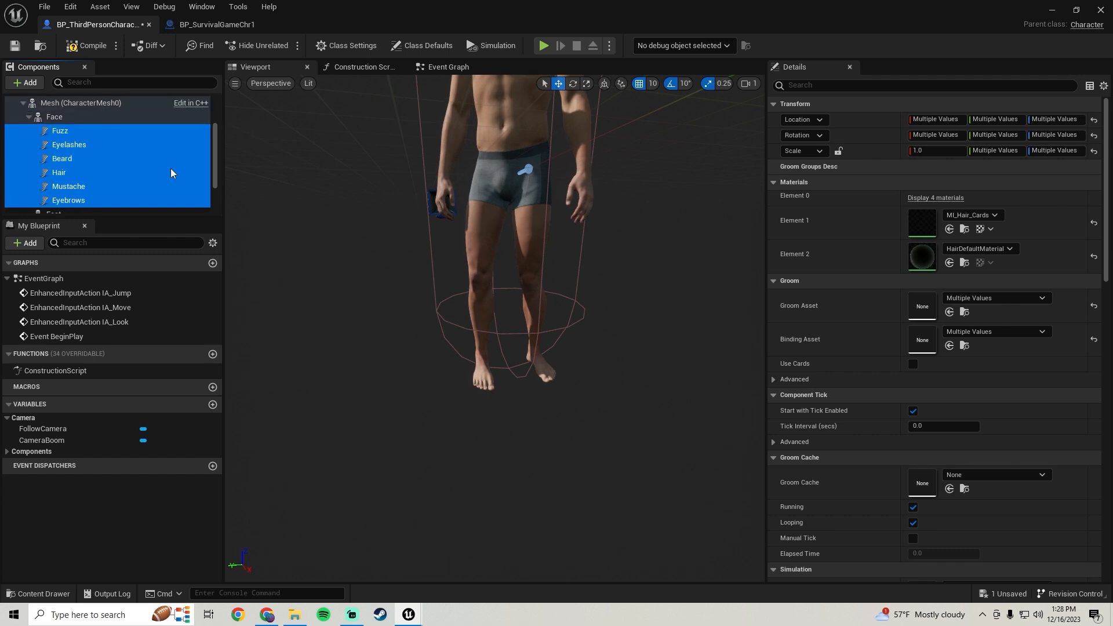
Reset the Face component's rotation and location to their defaults so it sits on the body, and save the blueprint.
left_click(56, 116)
key("w")
right_click_drag(496, 302, 458, 255)
key("s")
key("w")
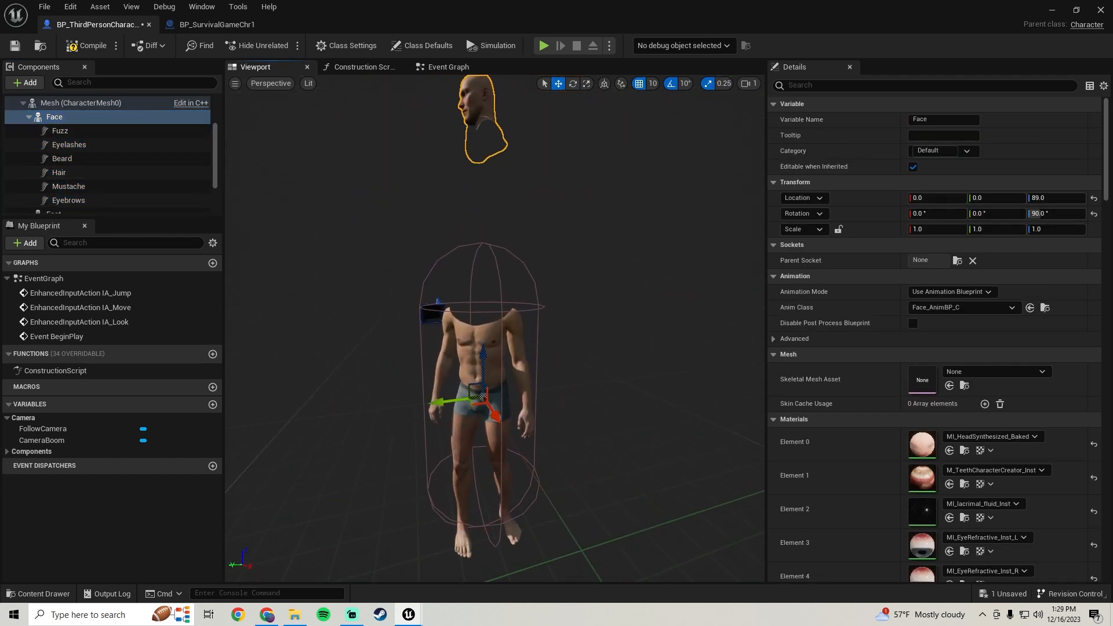
left_click(1094, 213)
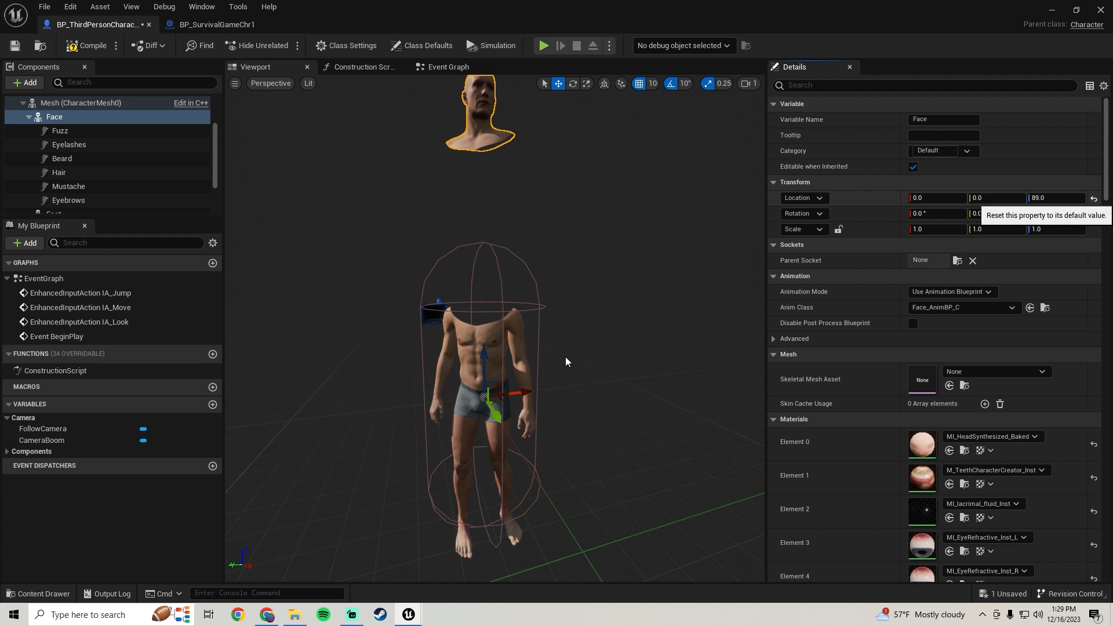
right_click_drag(571, 308, 490, 323)
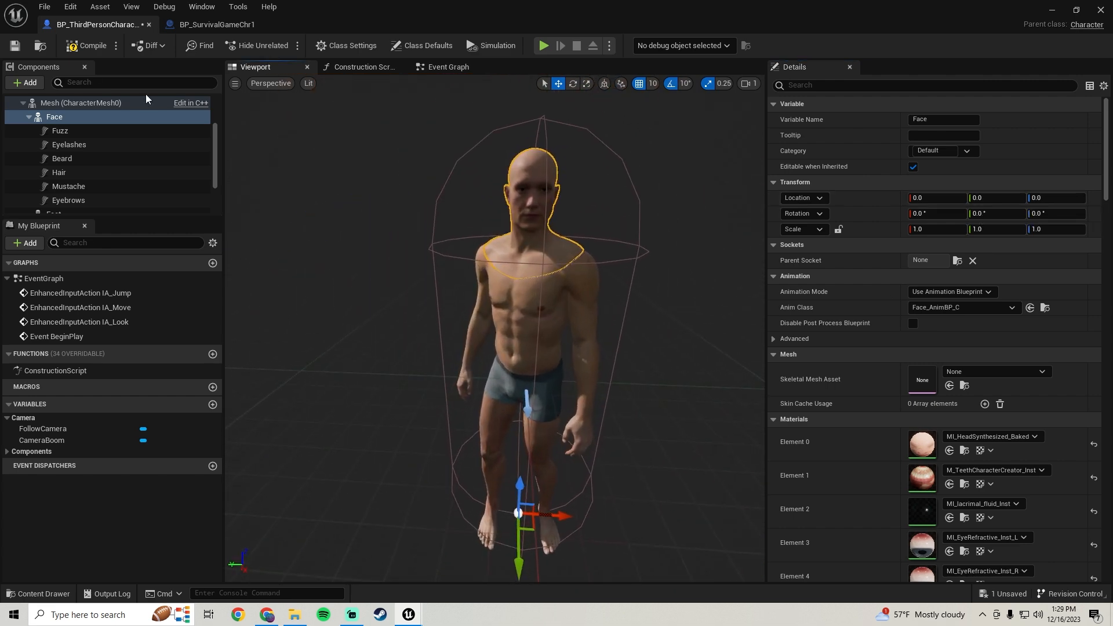
left_click(14, 45)
right_click_drag(493, 324, 464, 318)
mouse_move(328, 239)
right_mouse_down()
mouse_move(347, 238)
mouse_move(329, 239)
right_mouse_up()
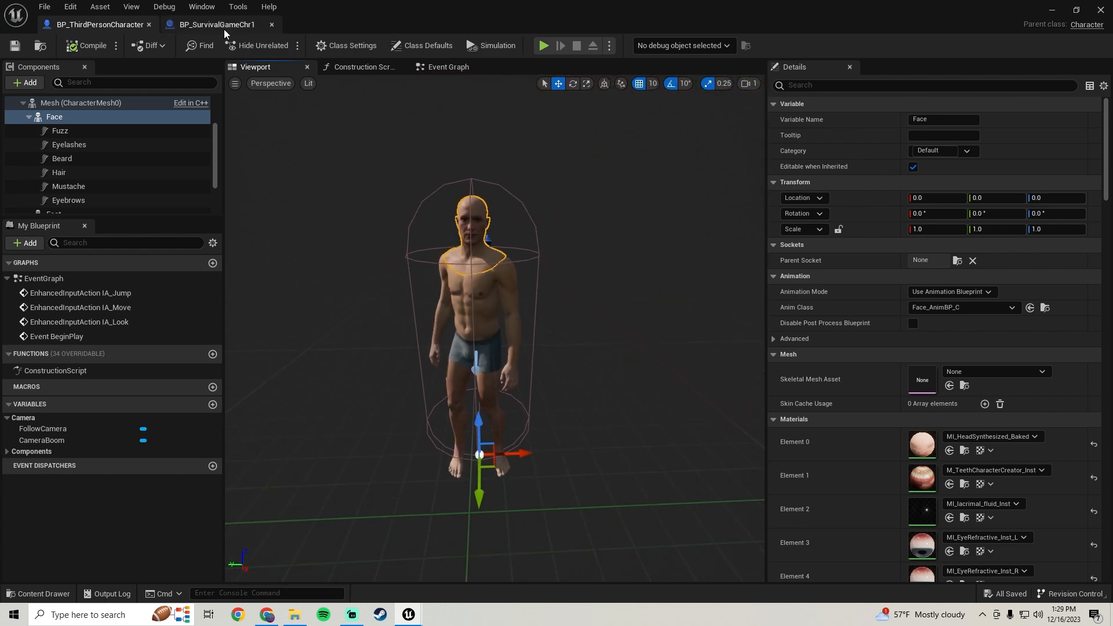
Check BP_SurvivalGameChr1's construction script, copy the function name EnableMasterPose, and create a function with that name in BP_ThirdPersonCharacter.
left_click(225, 26)
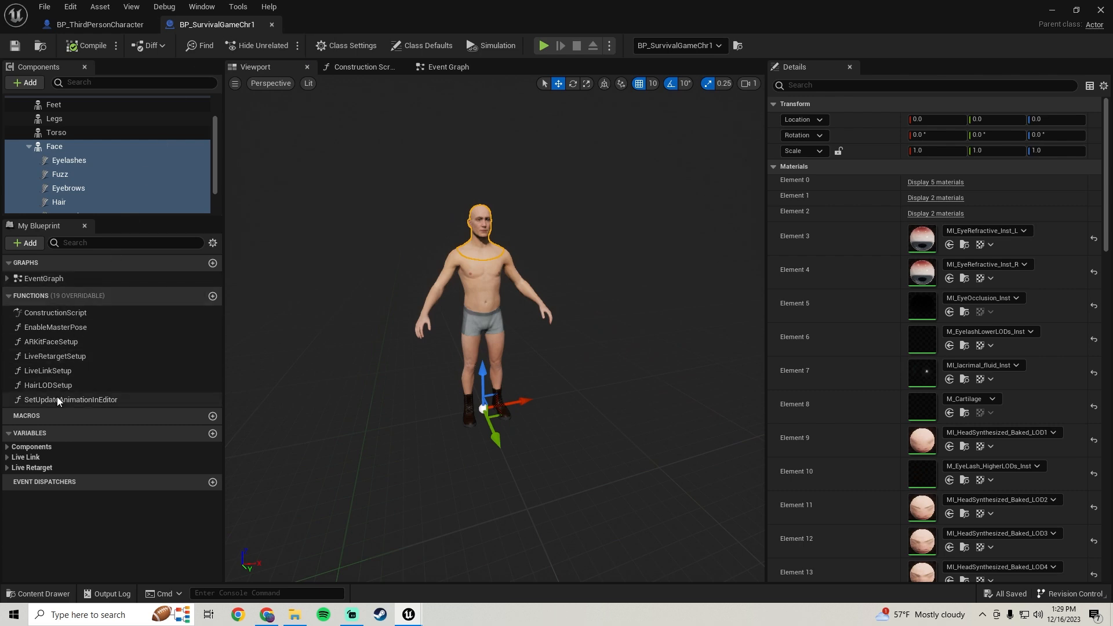
left_click(382, 67)
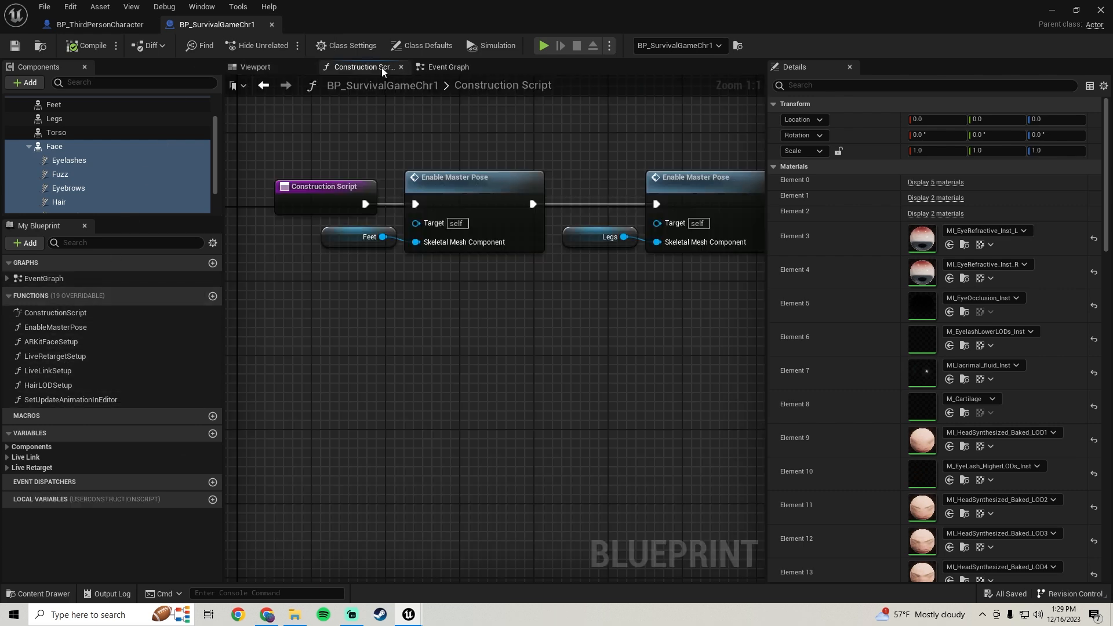
right_click_drag(527, 293, 561, 277)
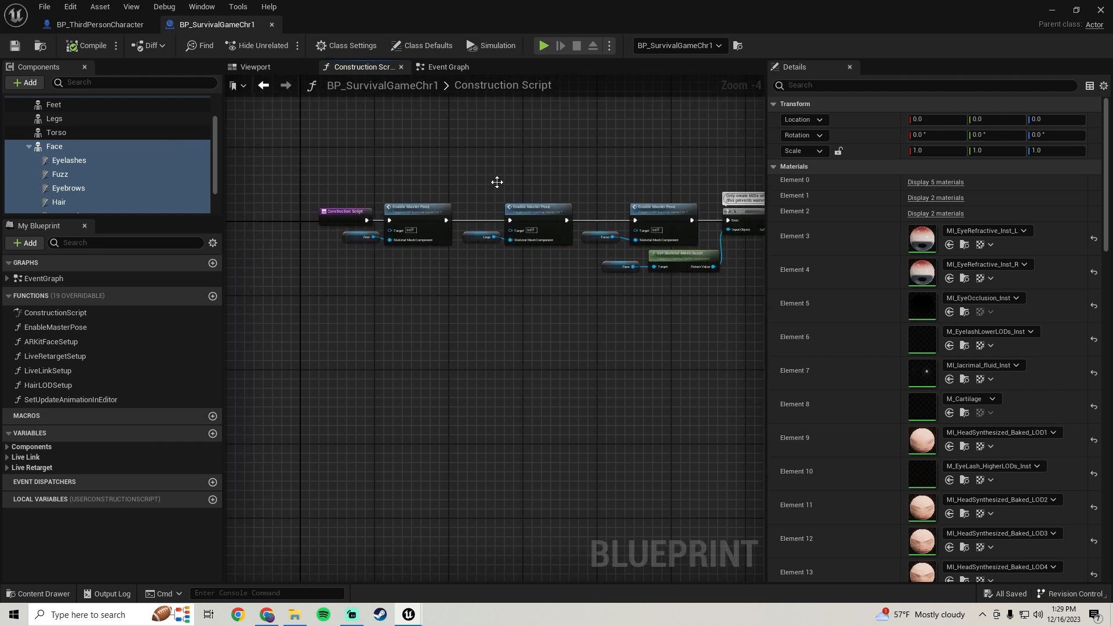
left_click(262, 63)
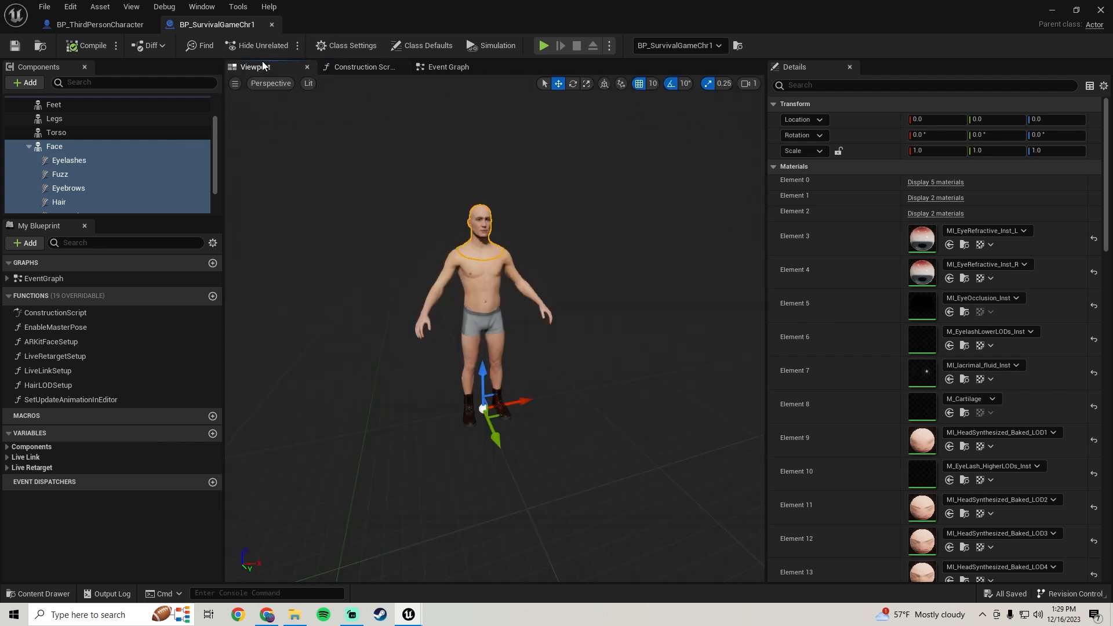
left_click(46, 329)
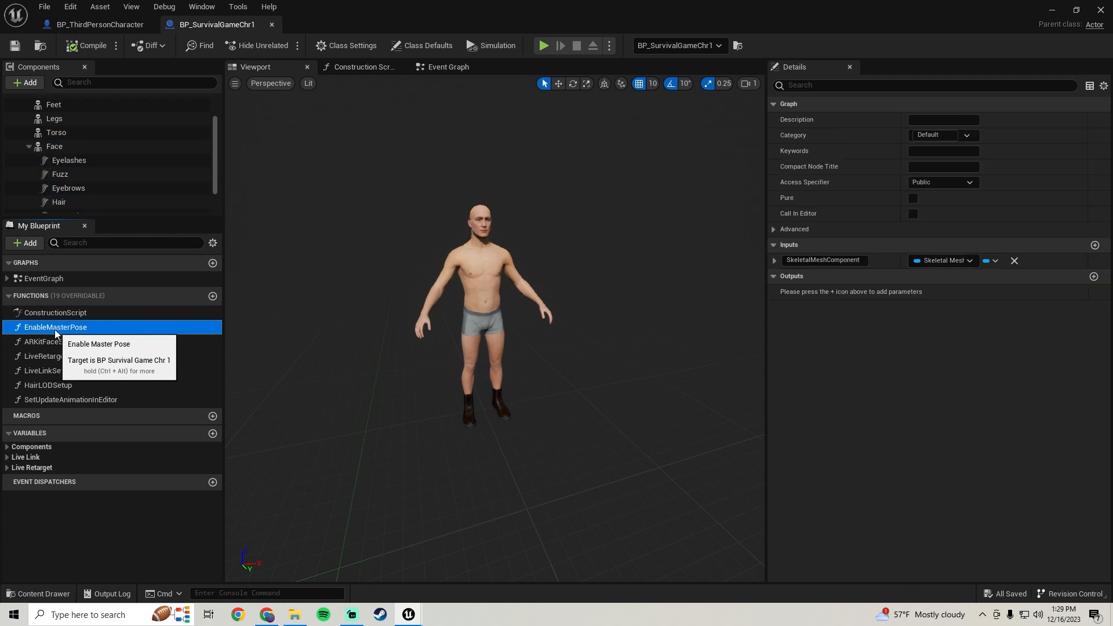
left_click(55, 329)
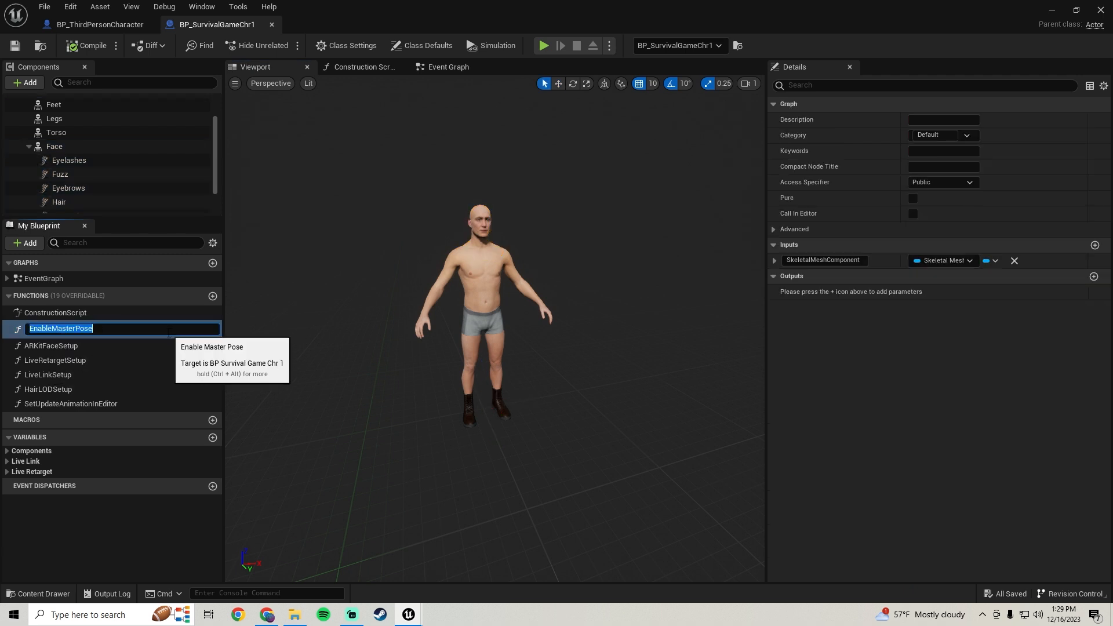
left_click(90, 25)
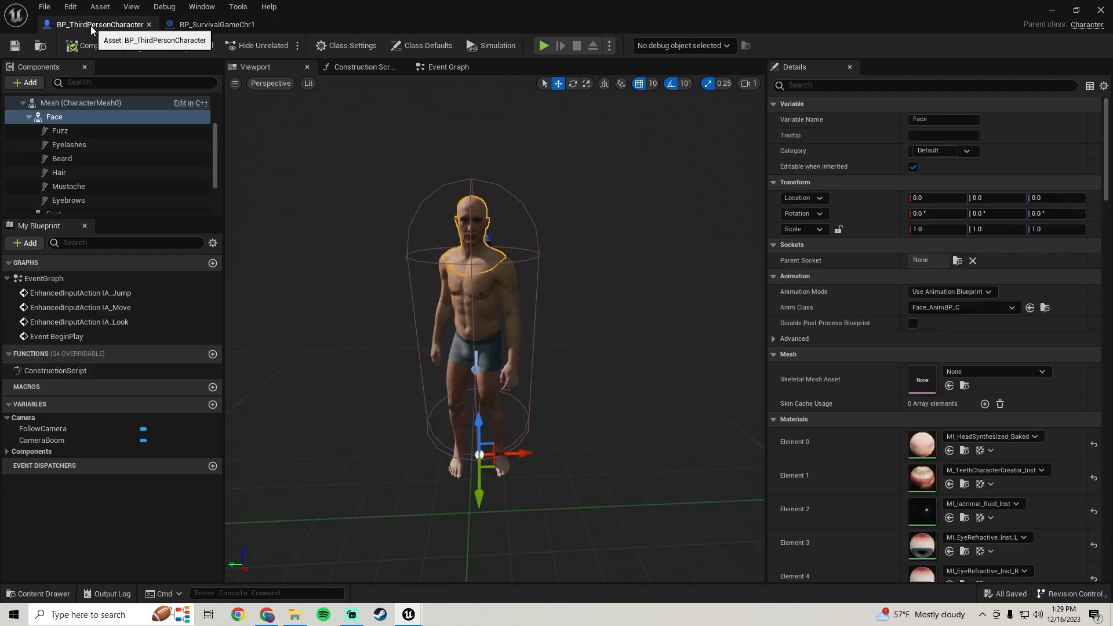
left_click(213, 354)
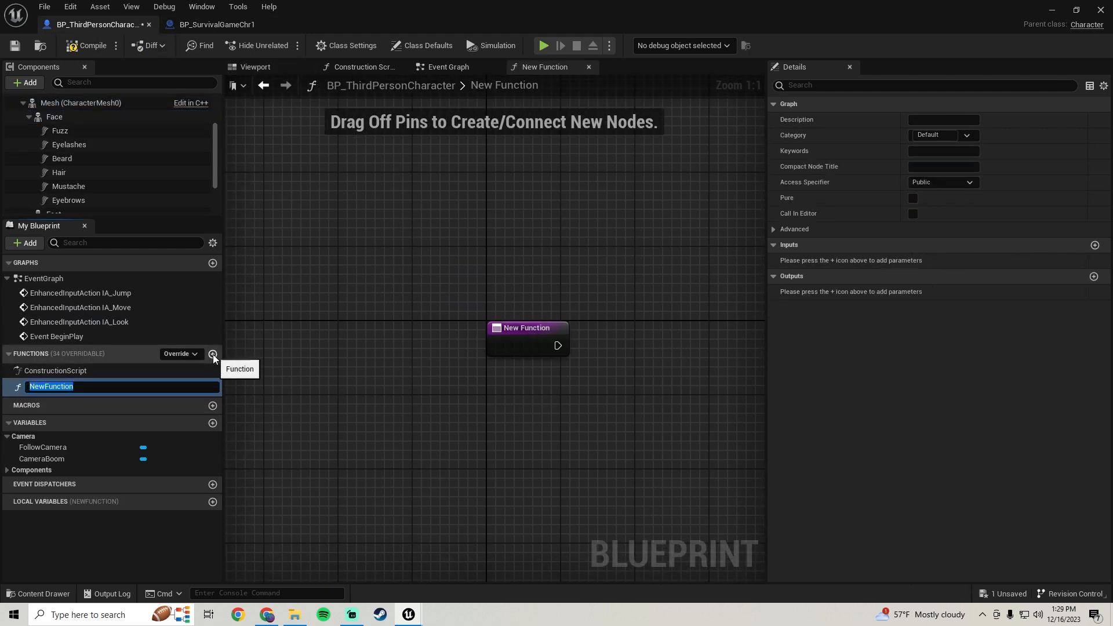
key("ctrl+v")
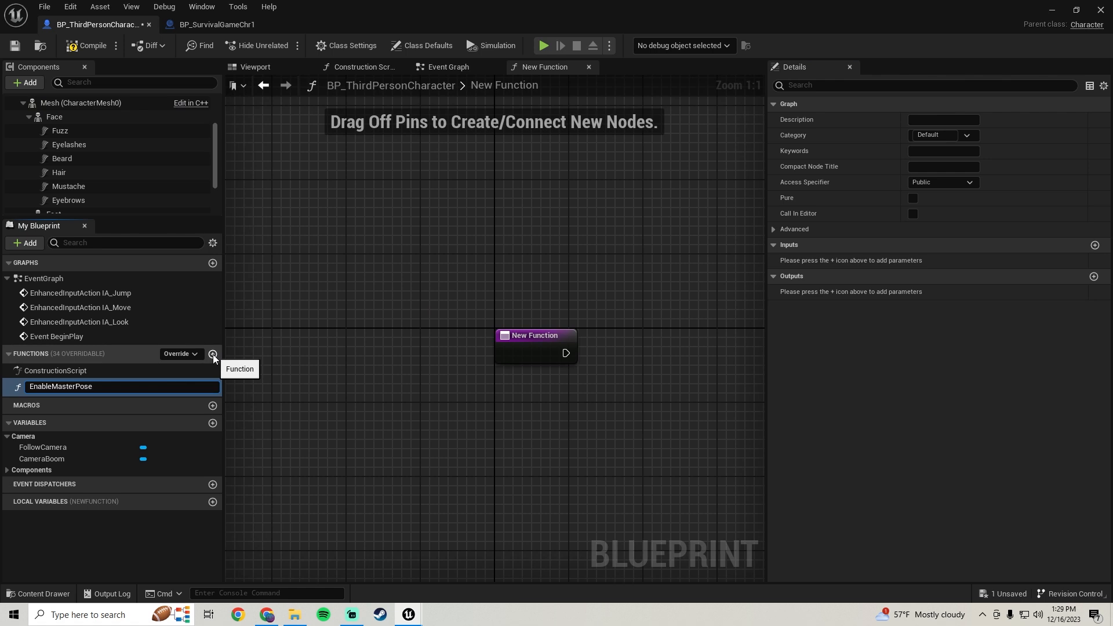
key("Return")
Copy the EnableMasterPose nodes from BP_SurvivalGameChr1 into BP_ThirdPersonCharacter's matching function and wire its entry node to the first Branch.
left_click(223, 26)
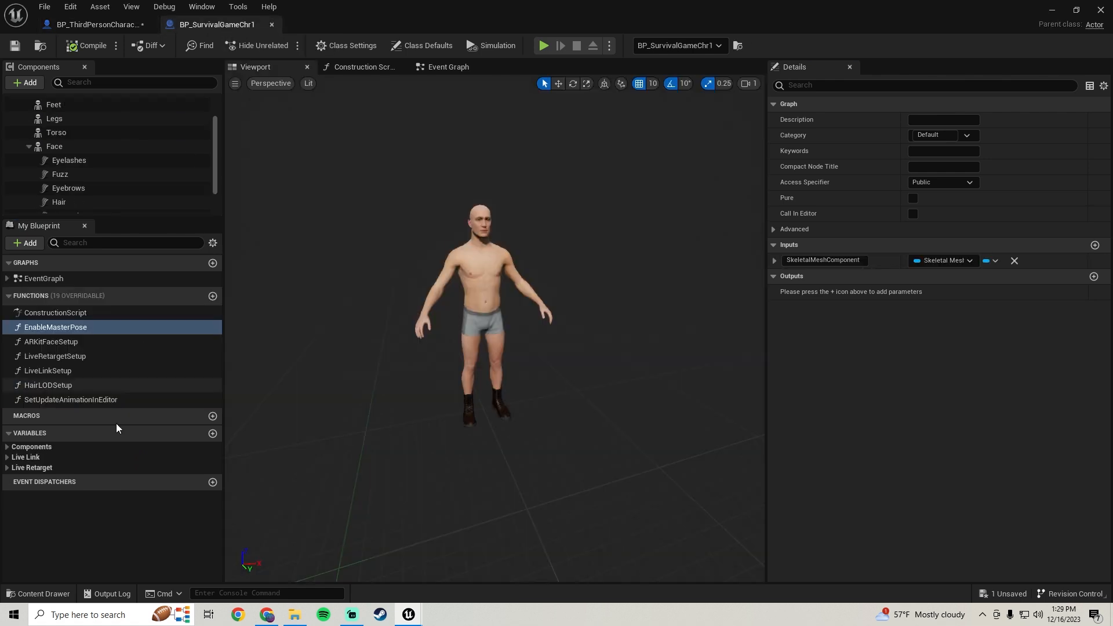
double_click(59, 326)
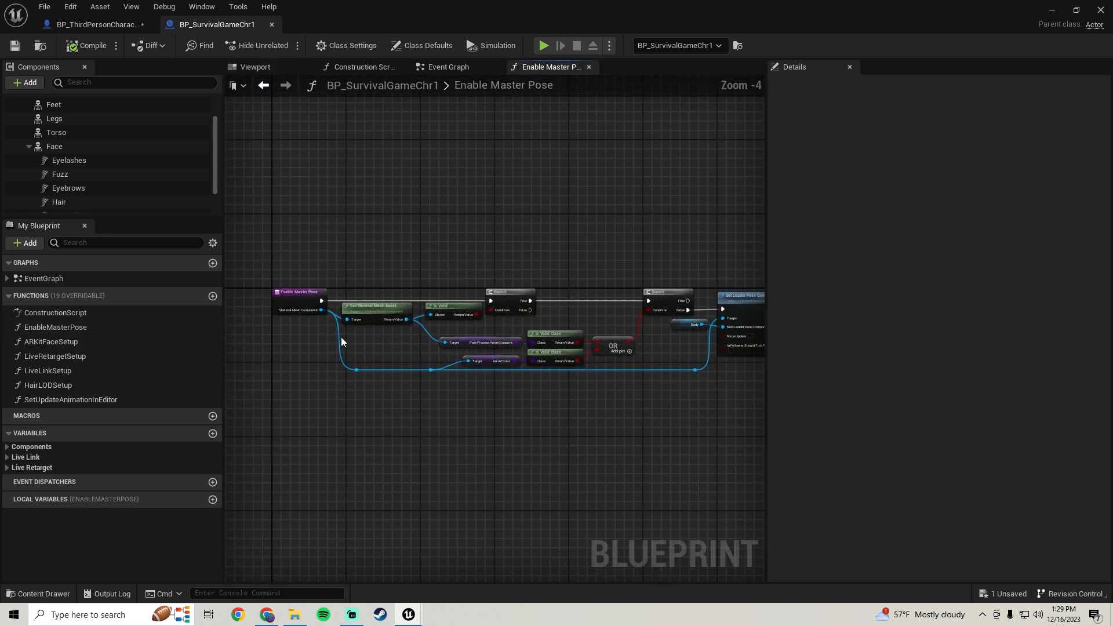
left_click_drag(384, 383, 394, 452)
key("Home")
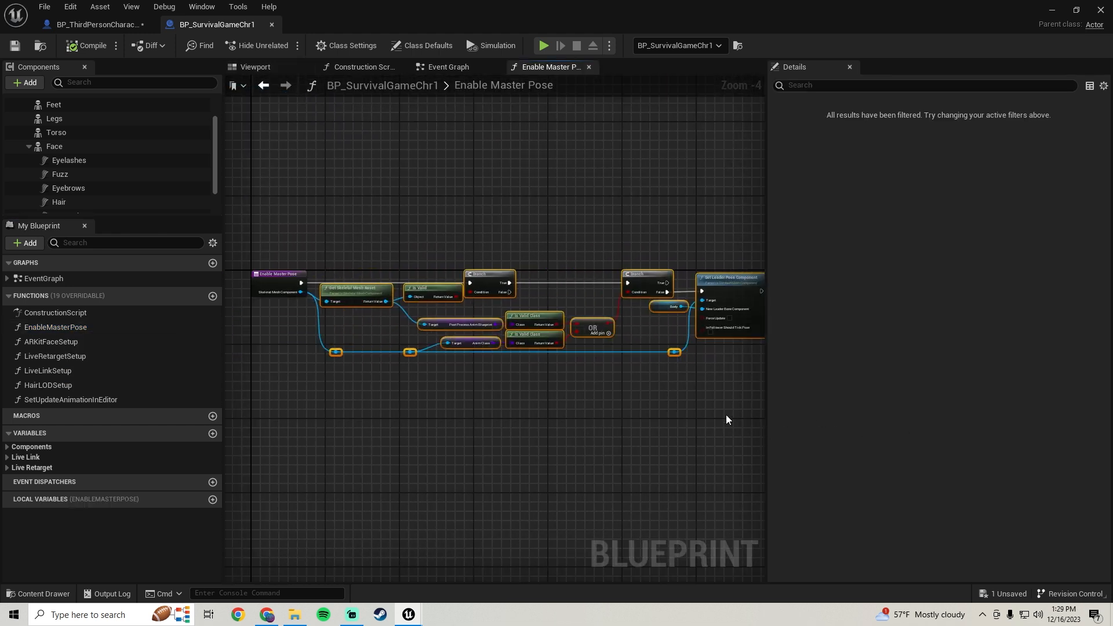
left_click(96, 24)
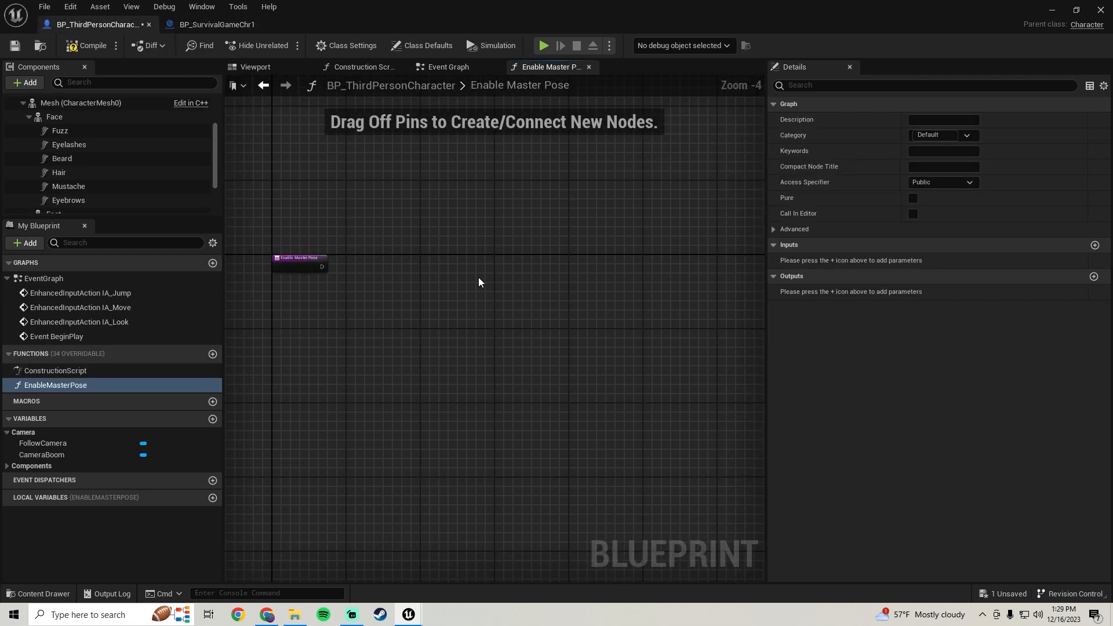
key("ctrl+v")
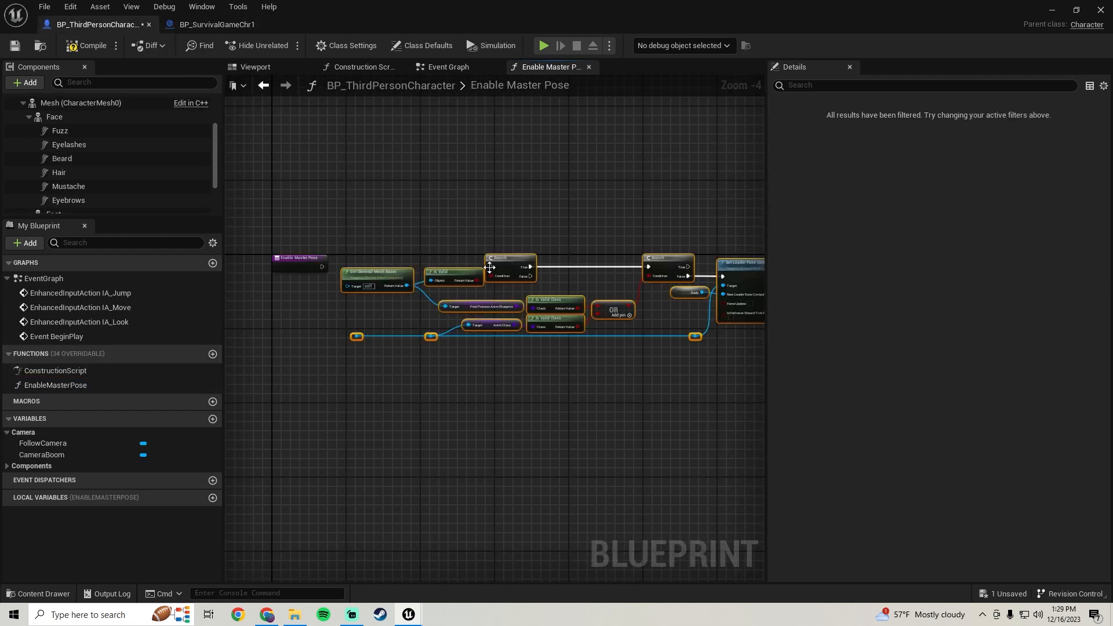
left_click_drag(491, 267, 321, 267)
Try to add Get Skeletal Mesh Asset's Target as an Enable Master Pose input, comparing with the original function, and undo the addition.
scroll(325, 267, "up", 2)
right_click_drag(333, 270, 486, 250)
left_click_drag(437, 277, 389, 280)
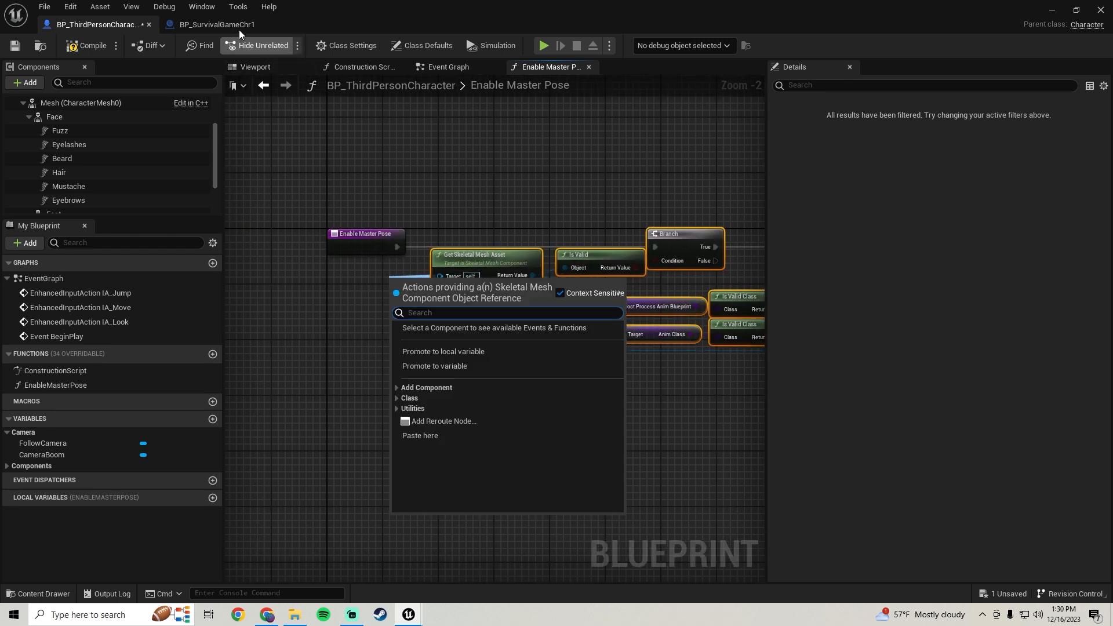
left_click(238, 26)
scroll(349, 346, "up", 2)
right_click_drag(302, 311, 410, 279)
scroll(458, 283, "down", 2)
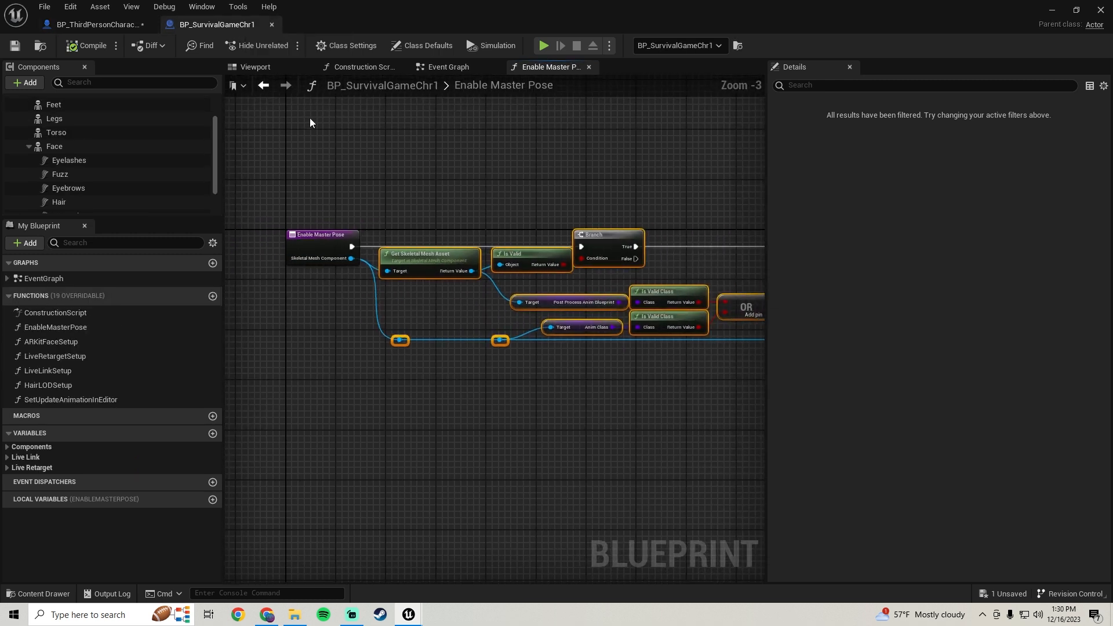
left_click(90, 26)
left_click_drag(447, 277, 372, 244)
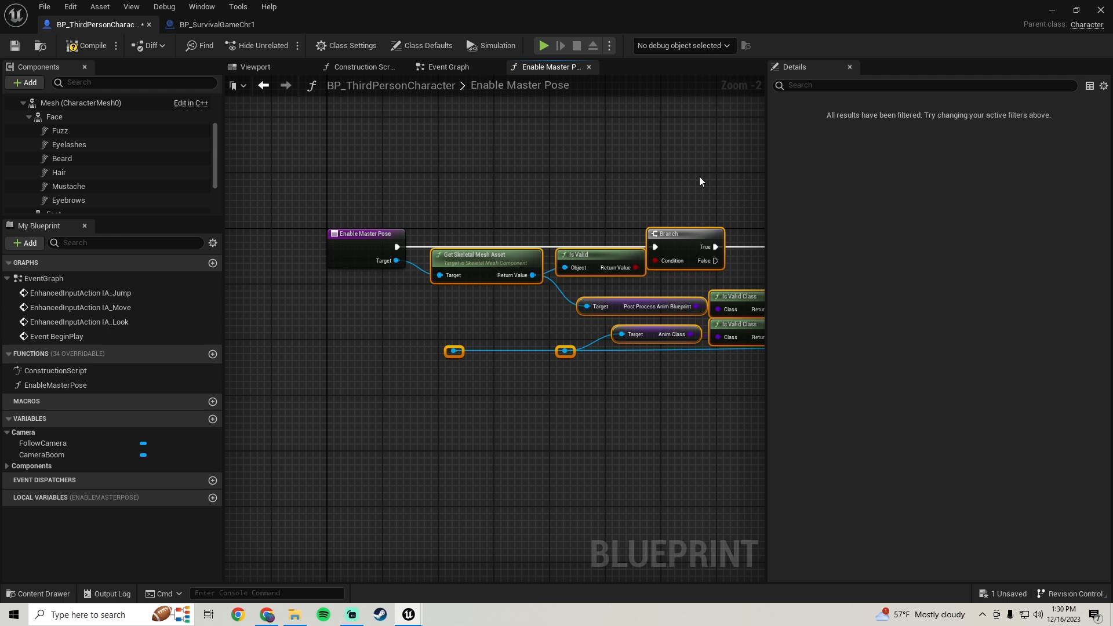
left_click(333, 261)
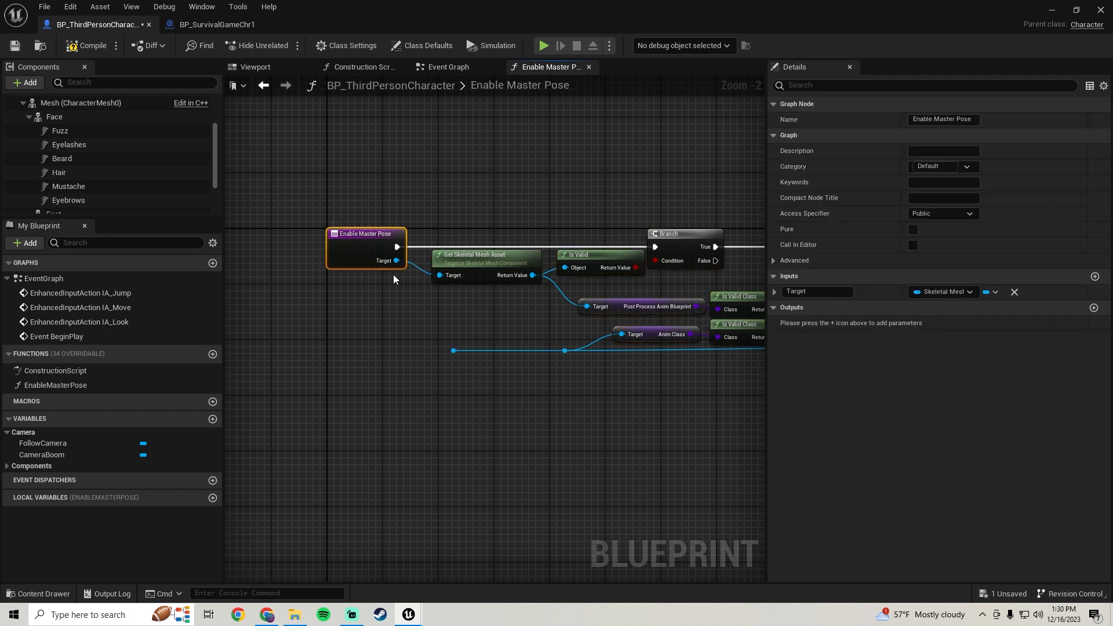
key("ctrl+z")
Try the Target input again, disconnect it, try the lower wire's first reroute node as the function input instead, and undo that.
left_click_drag(447, 279, 359, 246)
left_click(345, 238)
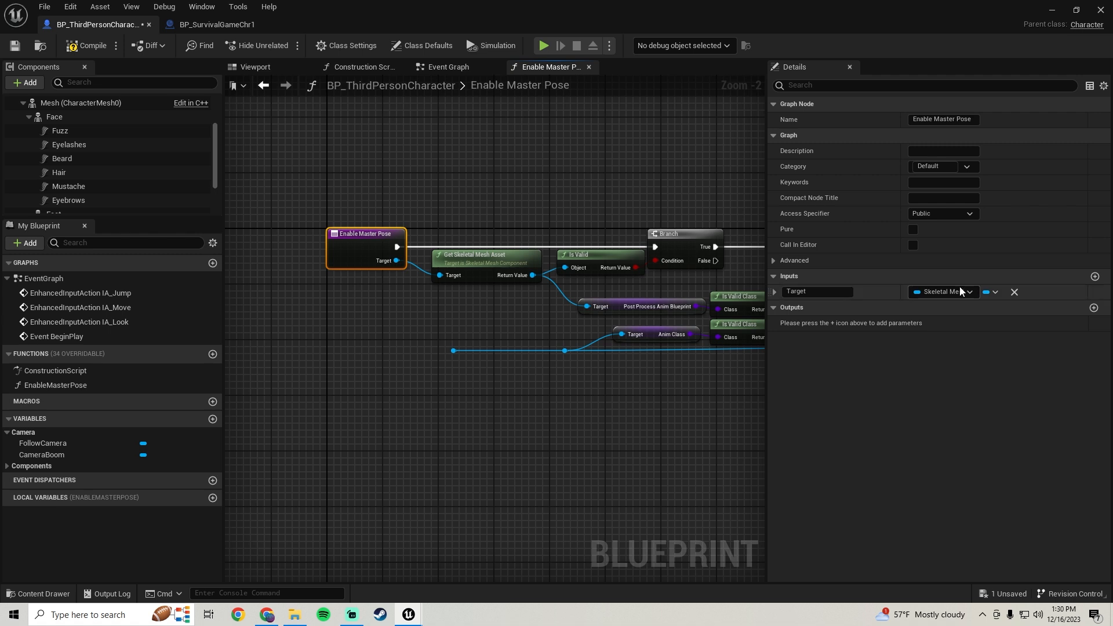
left_click(389, 264, "alt")
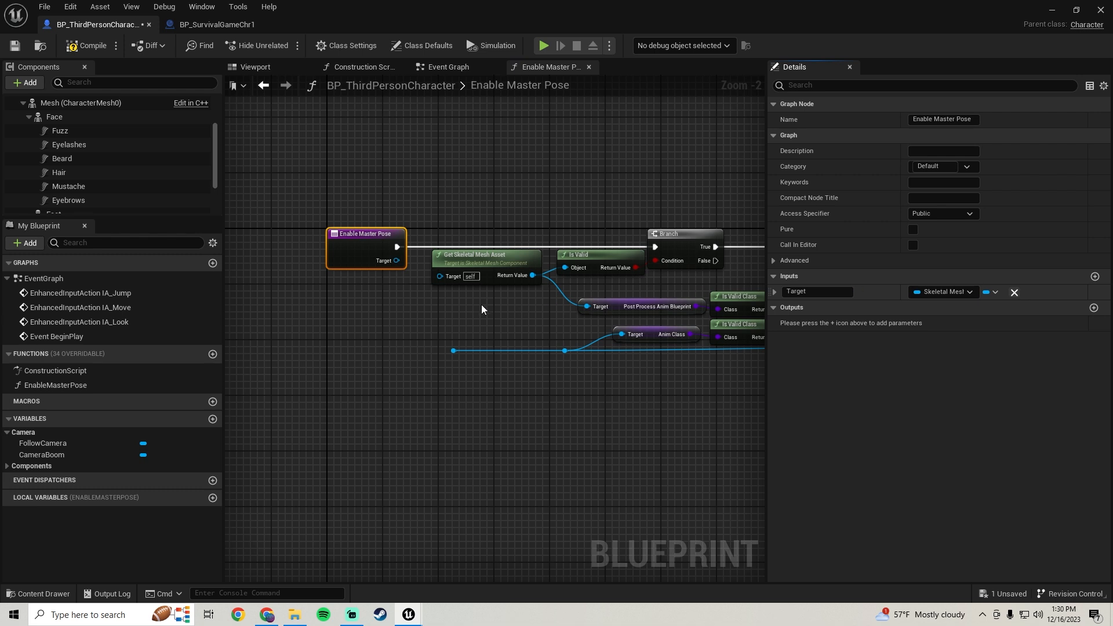
left_click_drag(453, 351, 356, 250)
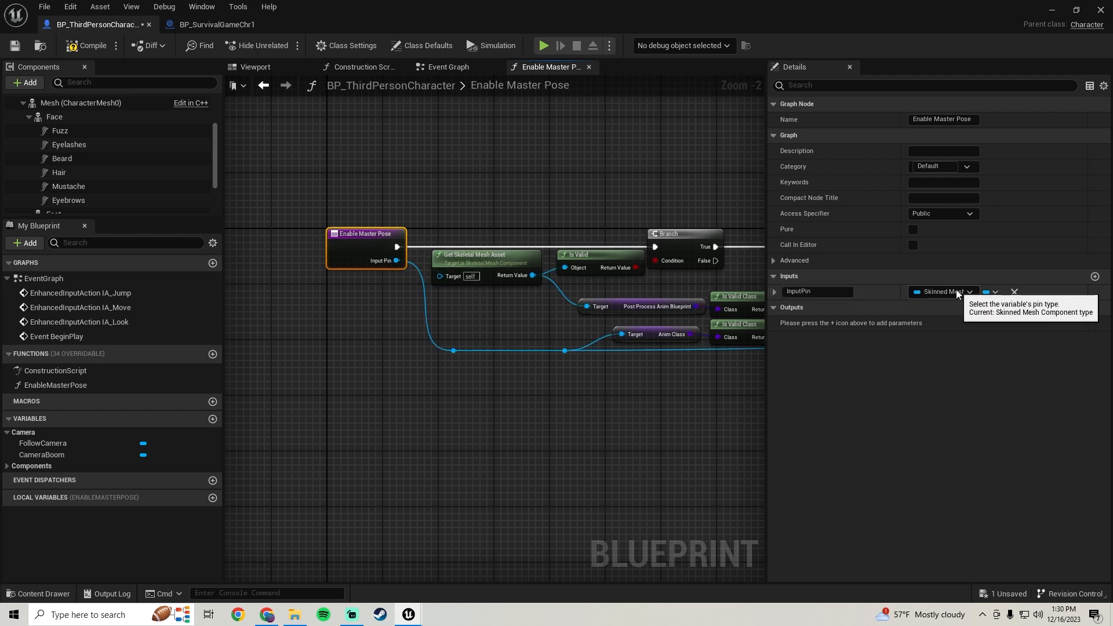
left_click(228, 24)
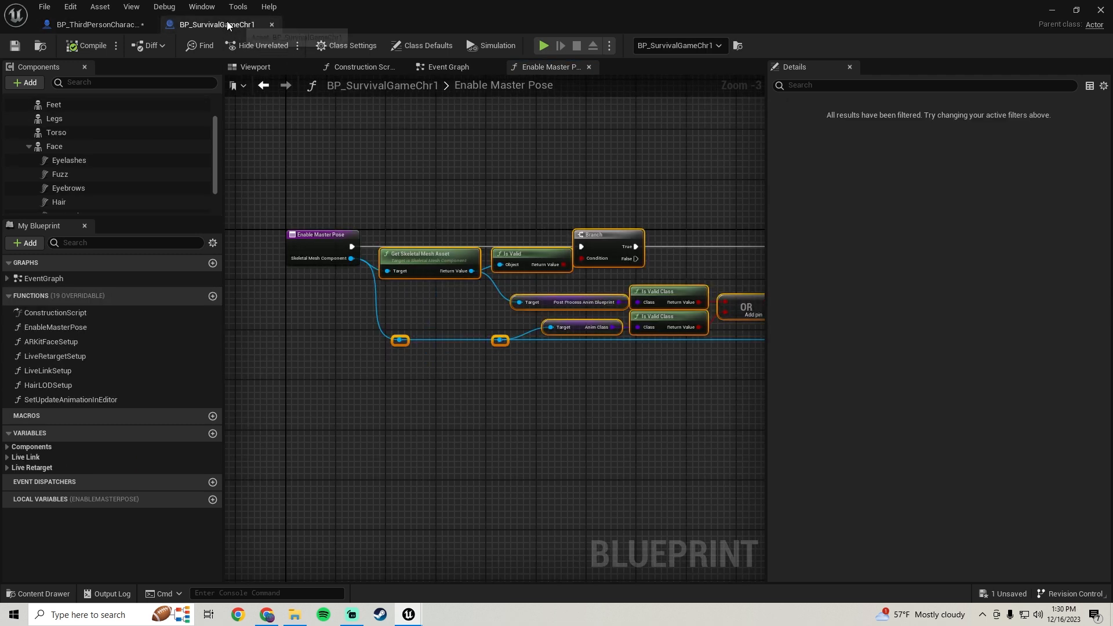
left_click(320, 237)
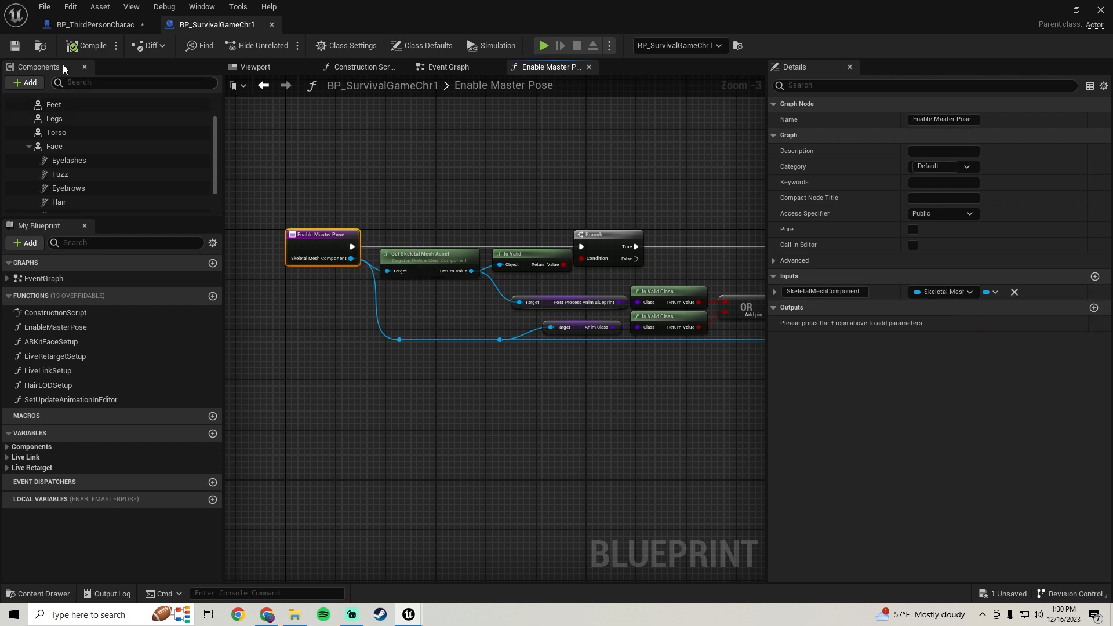
left_click(96, 24)
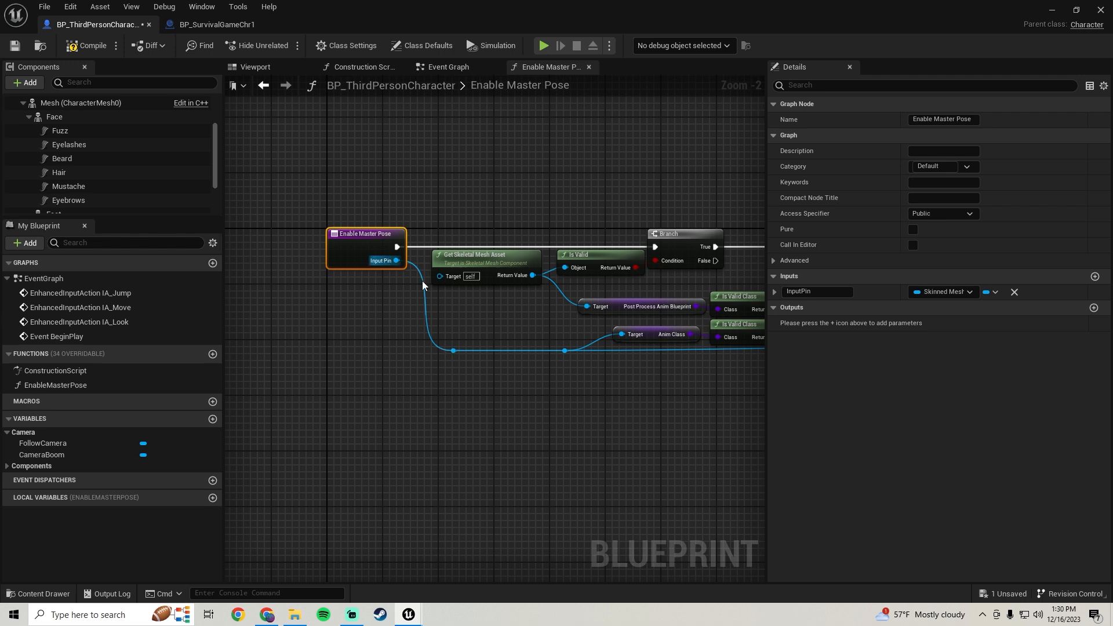
left_click_drag(397, 260, 397, 262)
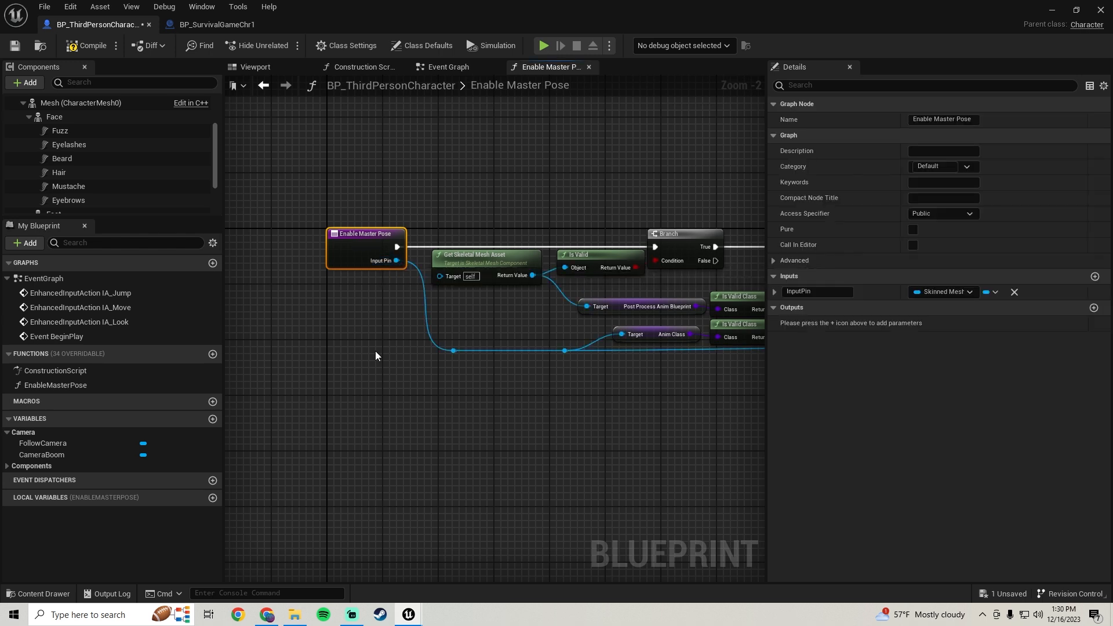
key("ctrl+z")
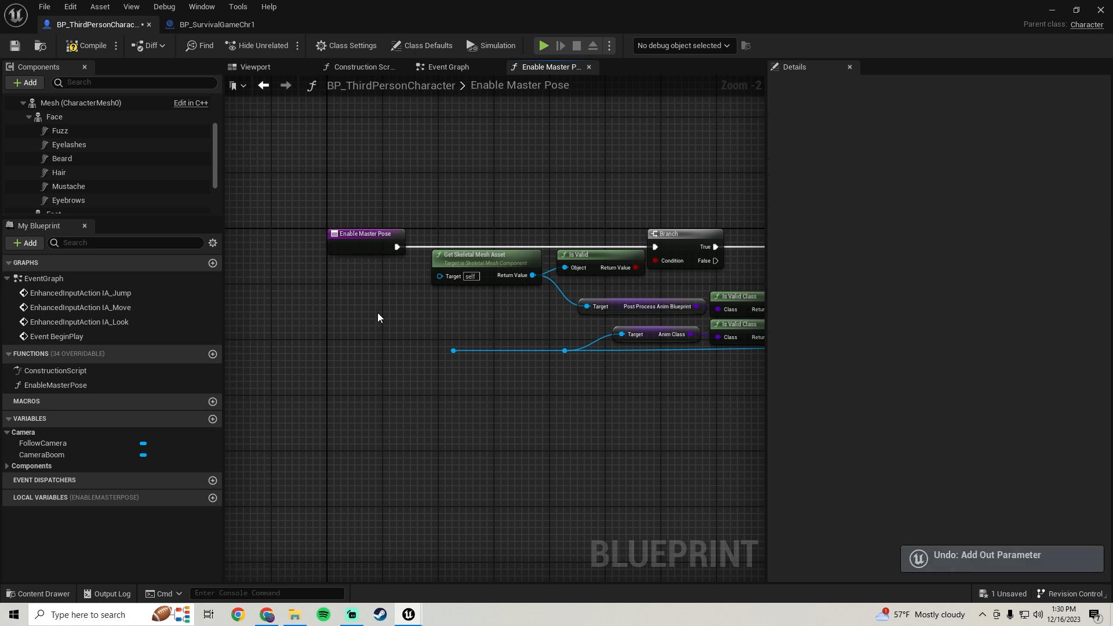
Connect Get Skeletal Mesh Asset's Target and the lower wire's first reroute node to Enable Master Pose as two new function inputs.
left_click_drag(444, 278, 371, 243)
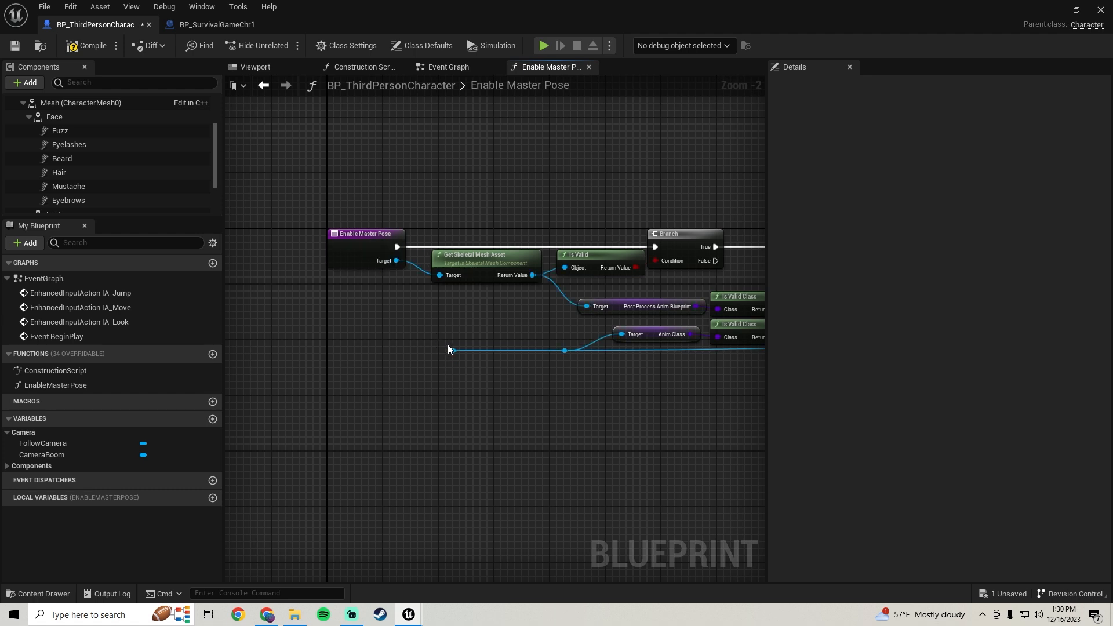
left_click_drag(449, 348, 342, 255)
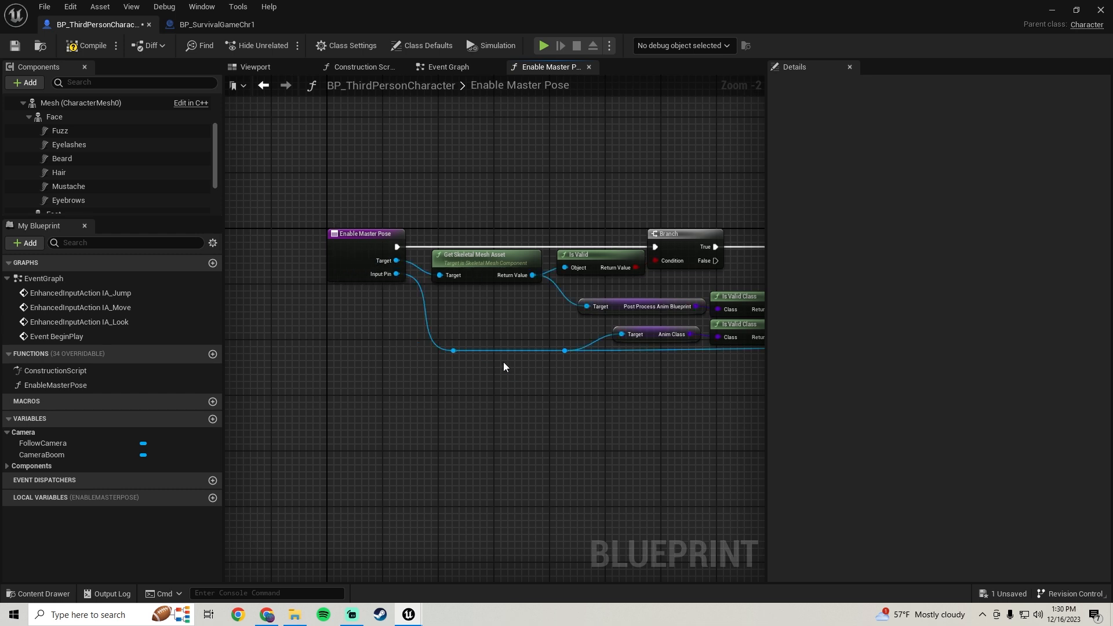
Undo the second Enable Master Pose input and wire the lower wire's first reroute node to the existing Target input.
key("ctrl+z")
left_click_drag(451, 349, 391, 267)
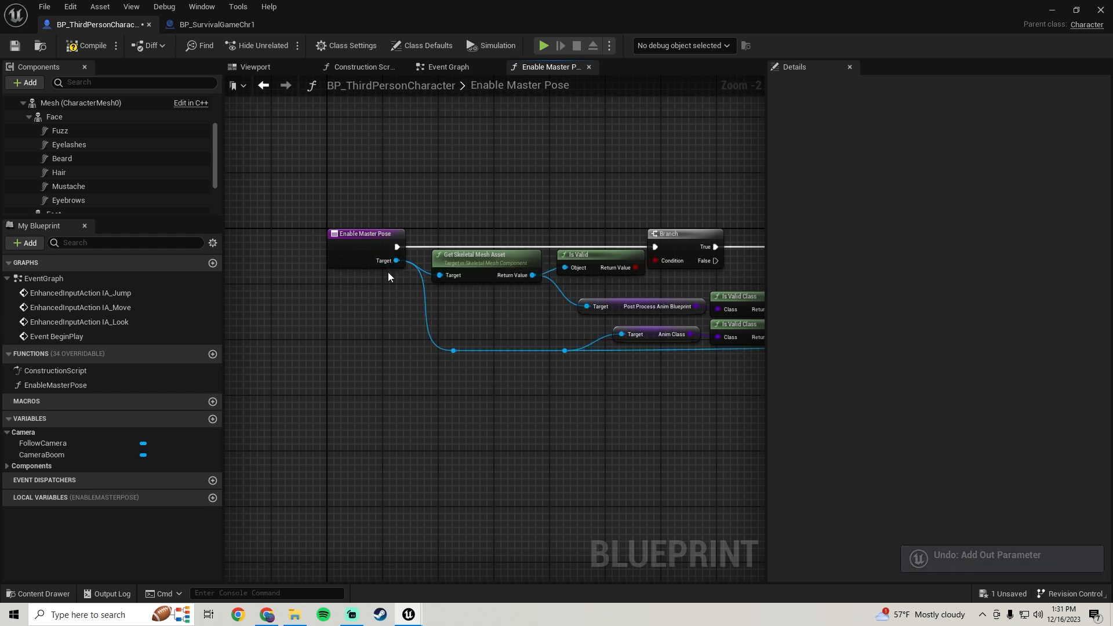
Check the Target input's variable type by searching the type list for "skeletal mesh", leaving the type as Skeletal Mesh Component.
left_click(363, 238)
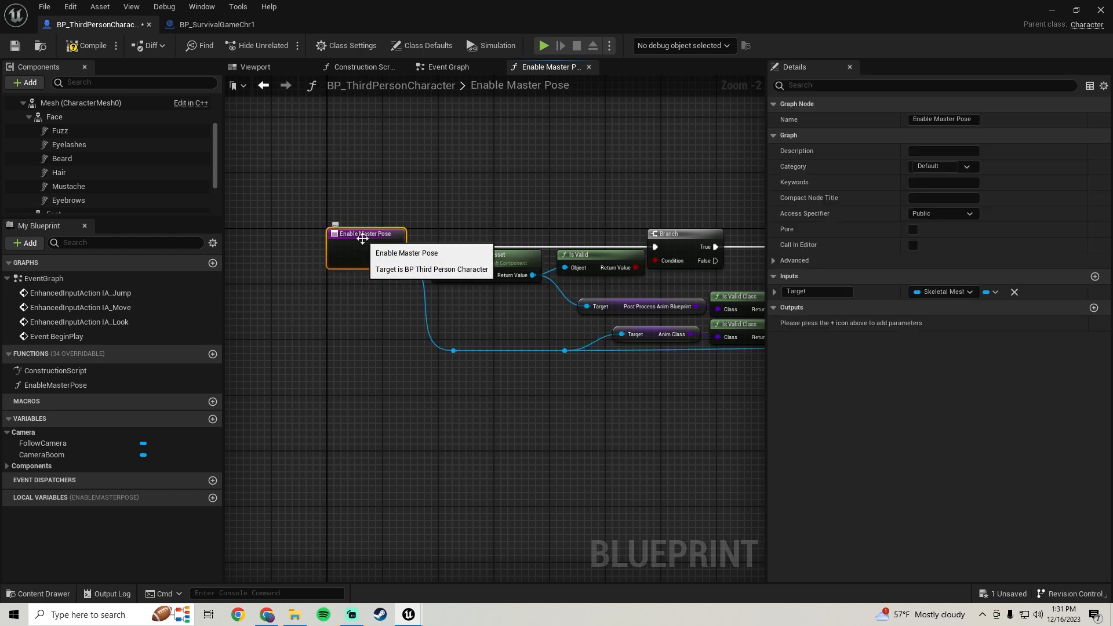
left_click_drag(766, 226, 719, 287)
left_click(923, 293)
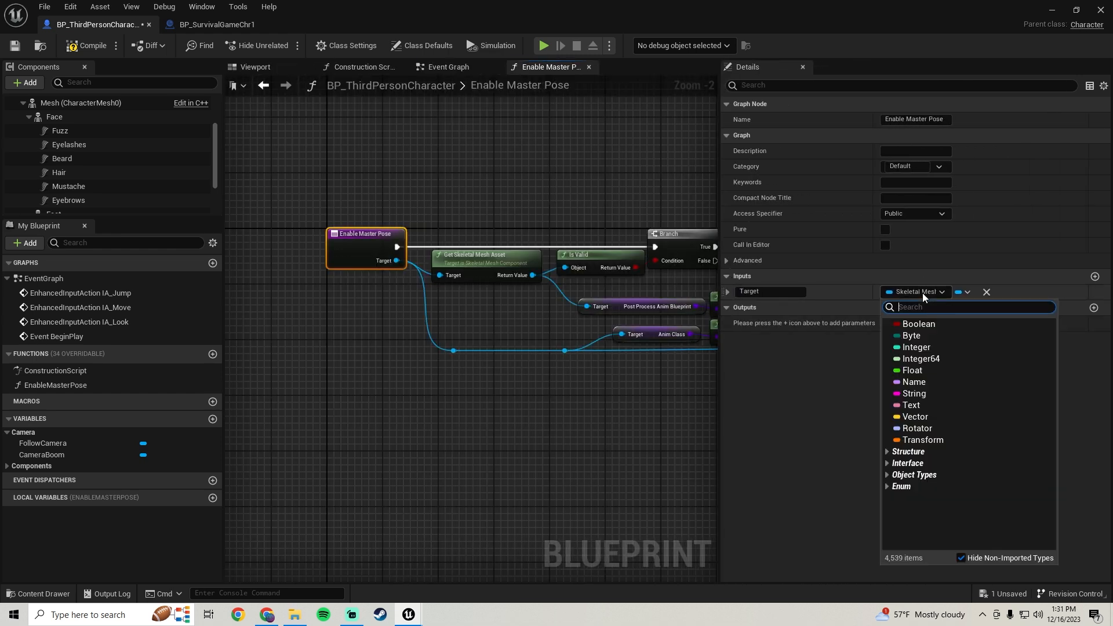
type("skele")
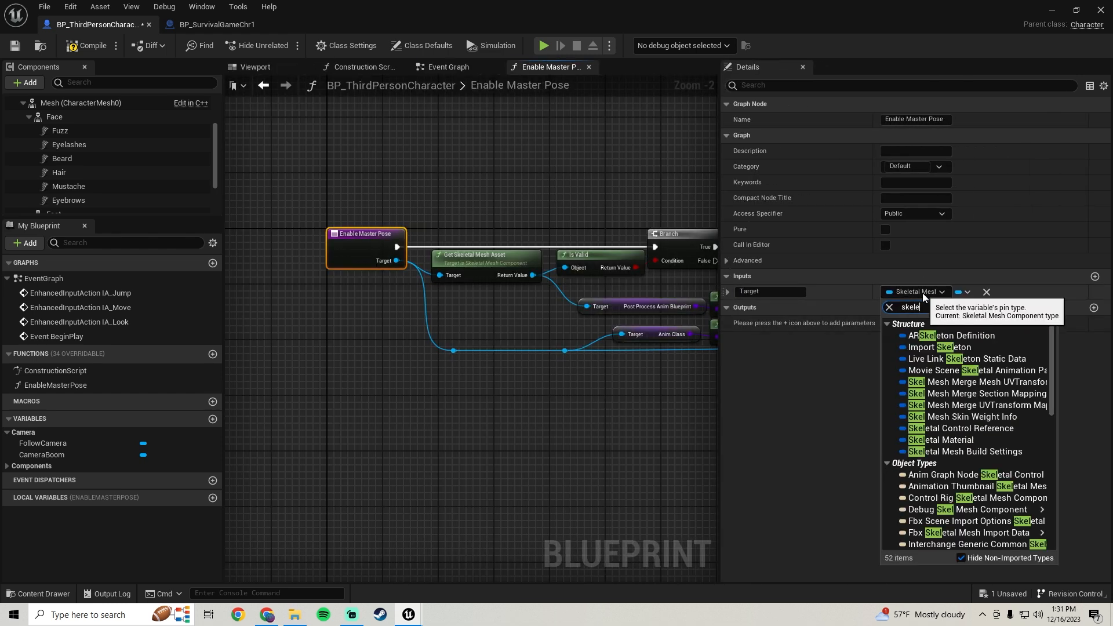
type("tal mesh")
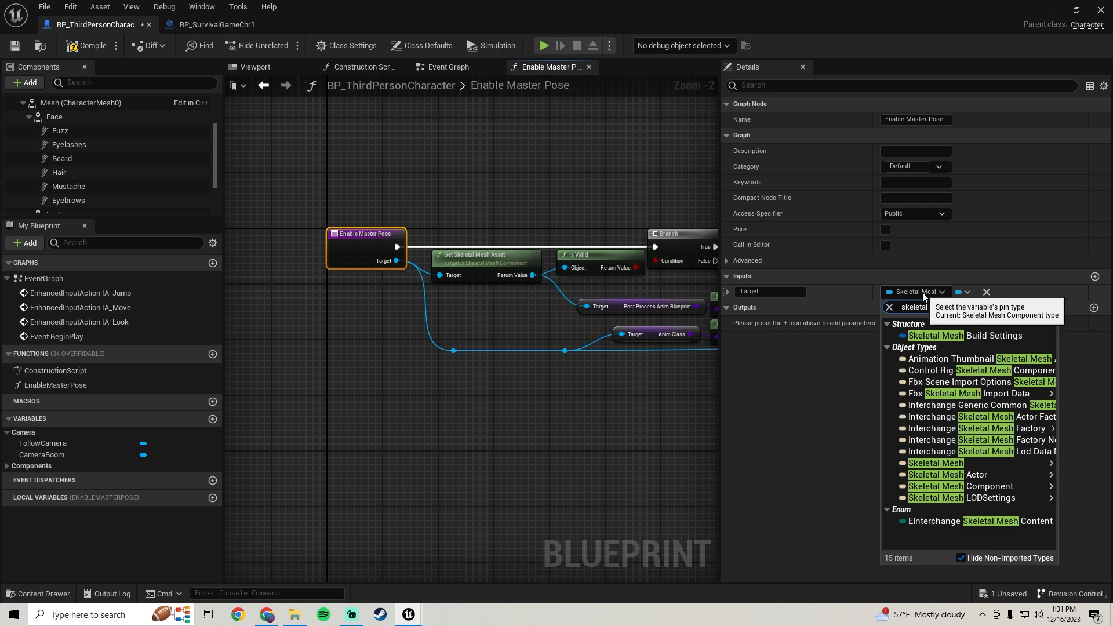
left_click(957, 487)
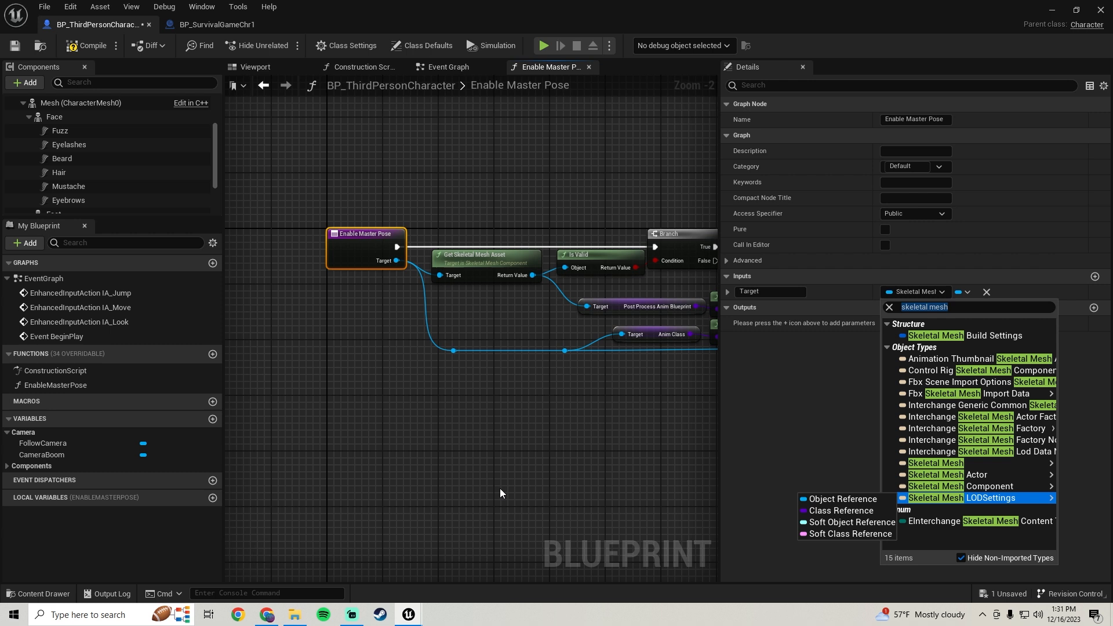
left_click(447, 406)
Replace the Body node feeding Set Leader Pose Component's New Leader Bone Component with a reference to the character's Mesh component.
scroll(448, 406, "up", 1)
scroll(461, 385, "down", 5)
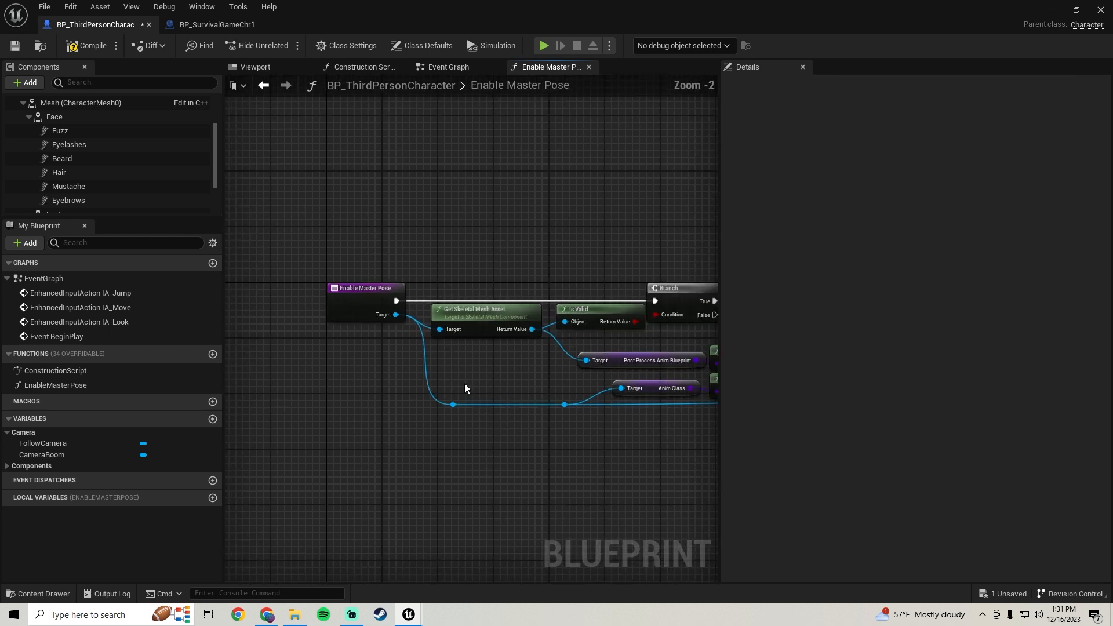
scroll(548, 353, "up", 3)
right_click_drag(568, 364, 361, 344)
right_click_drag(492, 304, 428, 313)
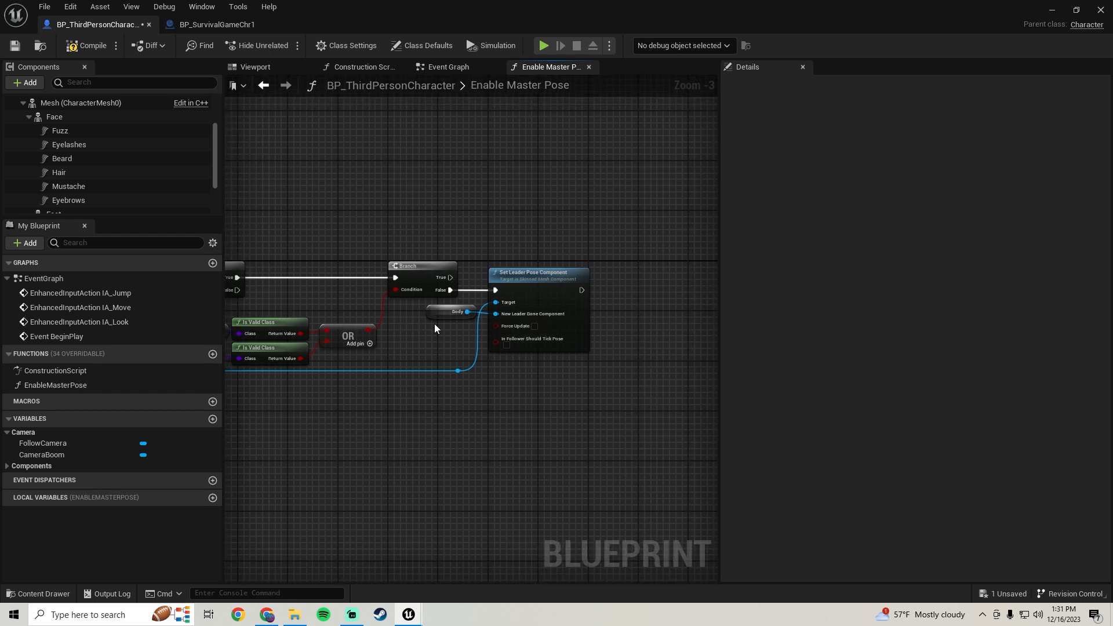
left_click(448, 311)
scroll(165, 191, "up", 3)
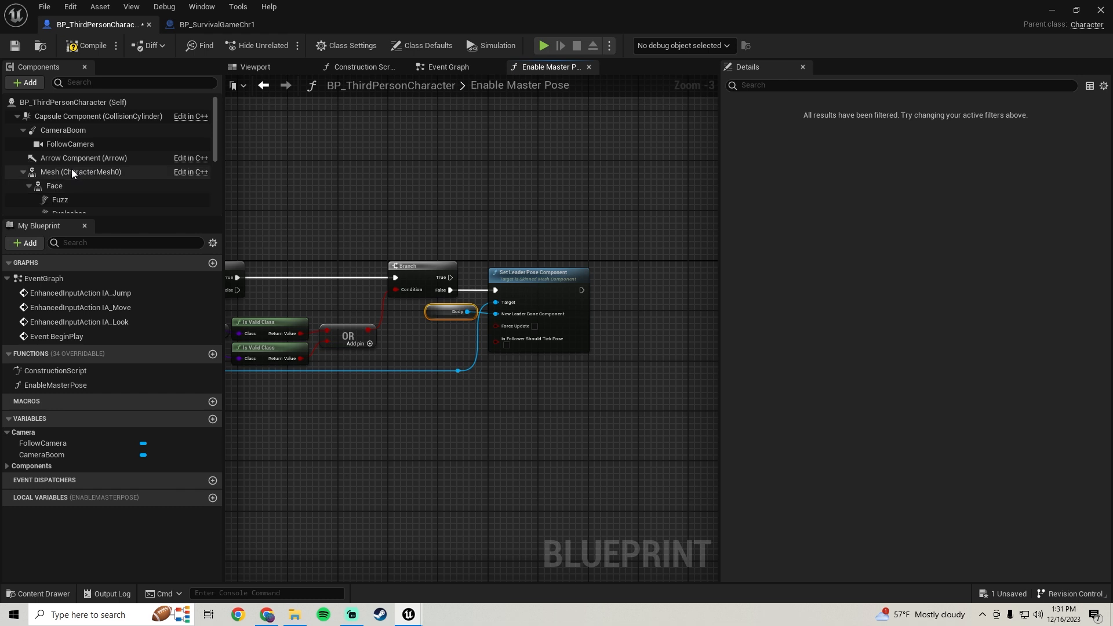
left_click(443, 312)
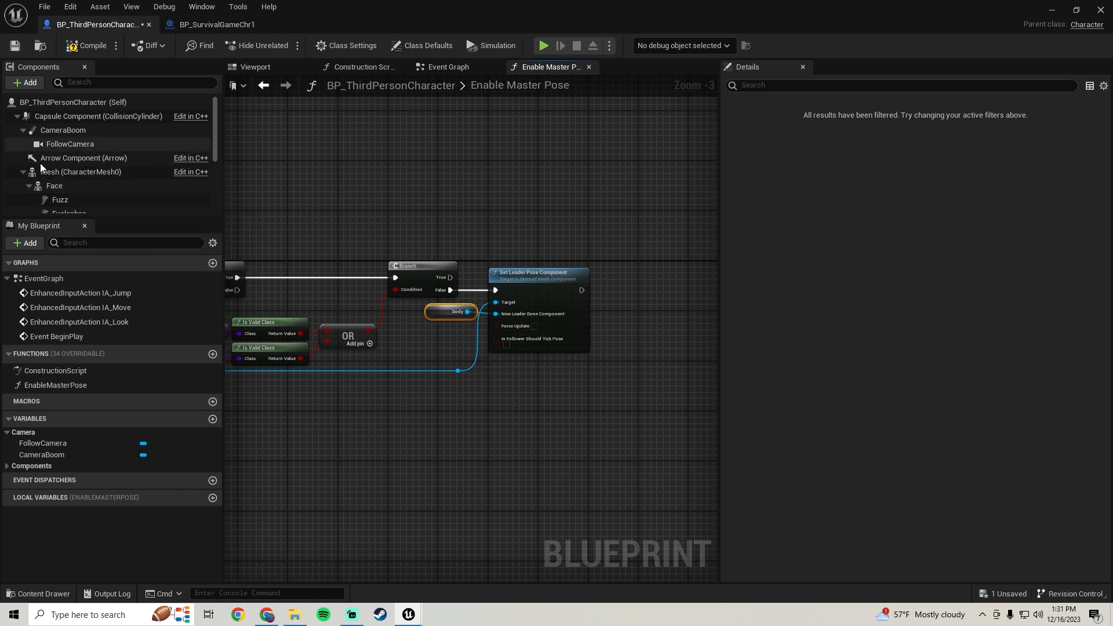
left_click_drag(48, 172, 509, 315)
left_click(439, 313)
key("Delete")
left_click_drag(426, 346, 417, 318)
Compile and save BP_ThirdPersonCharacter.
scroll(388, 347, "down", 1)
right_click_drag(388, 347, 536, 330)
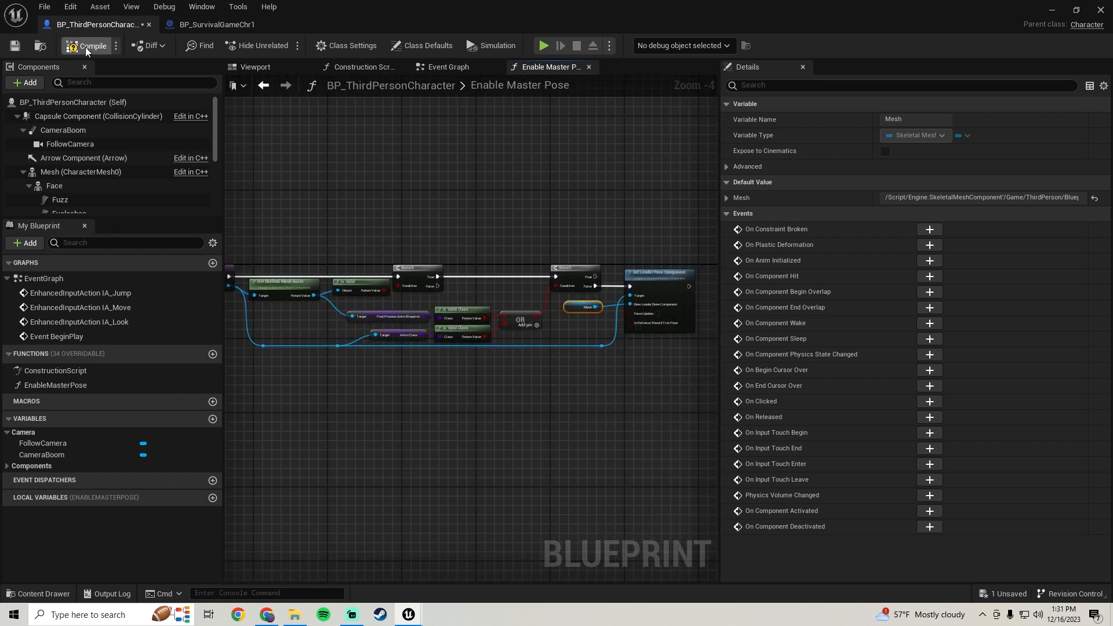
left_click(16, 46)
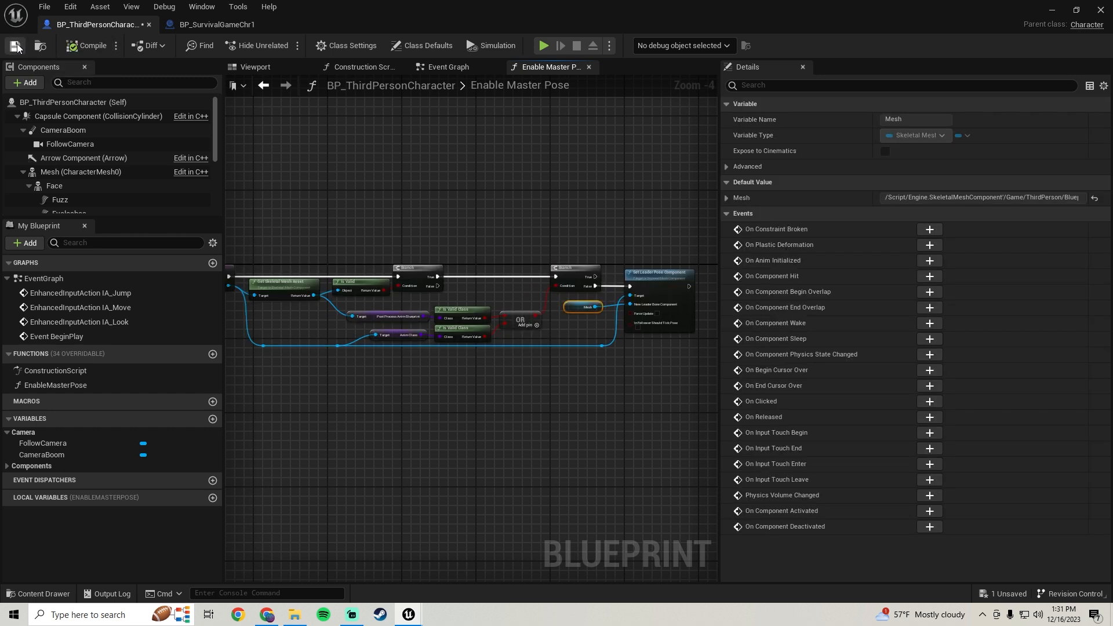
right_click_drag(476, 364, 571, 327)
right_click_drag(400, 150, 398, 169)
Copy the ARKitFaceSetup function name from BP_SurvivalGameChr1 and create a function with that name in BP_ThirdPersonCharacter.
left_click(202, 26)
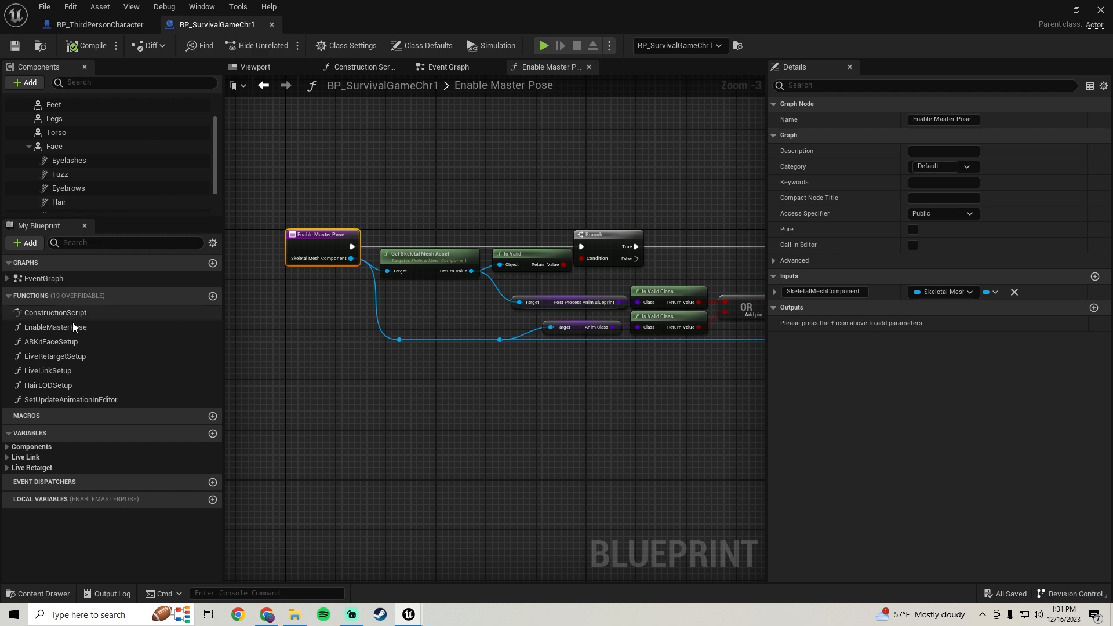
left_click(36, 342)
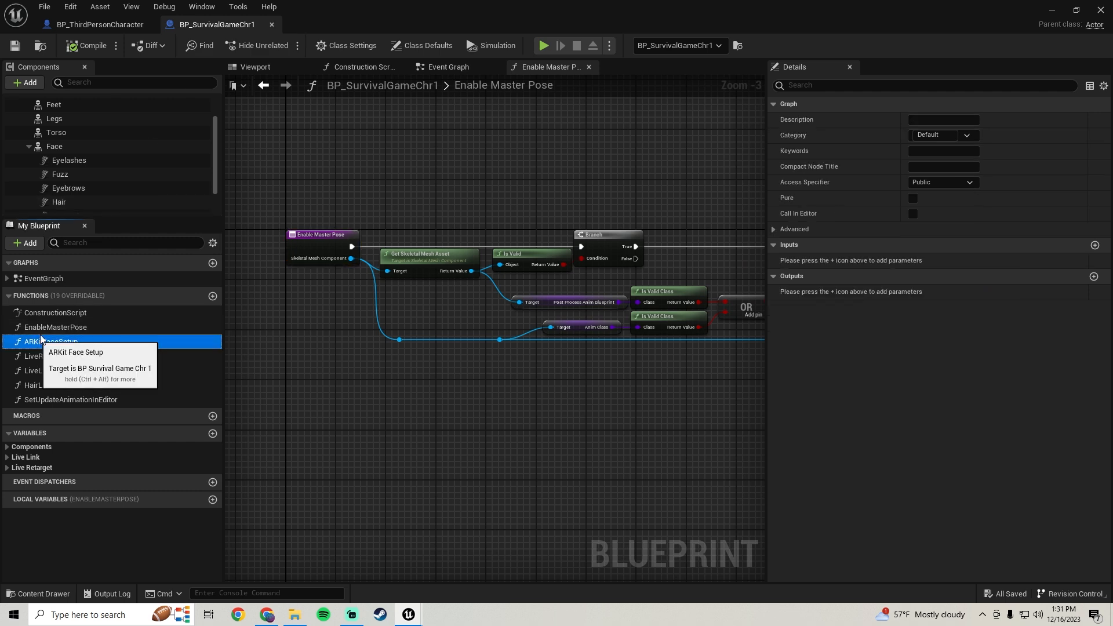
left_click(41, 338)
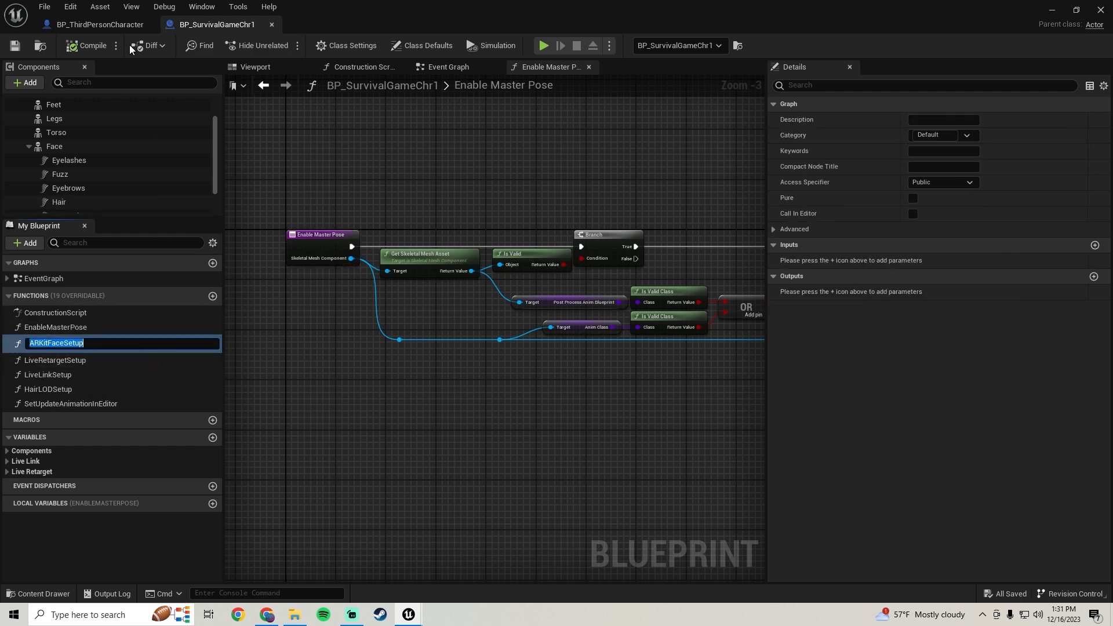
left_click(96, 25)
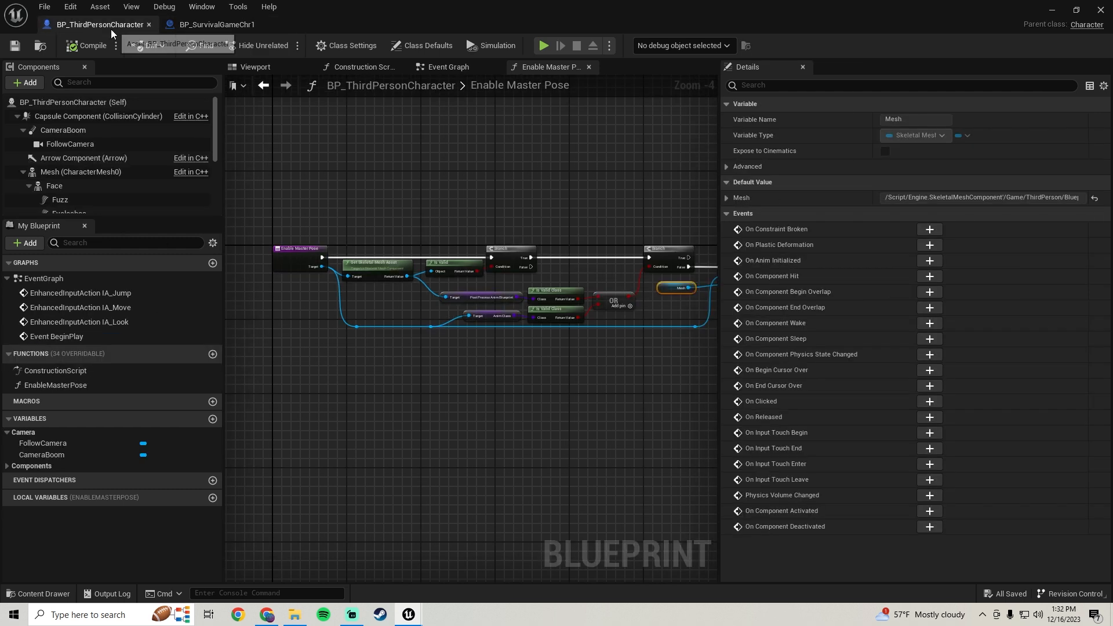
left_click(212, 353)
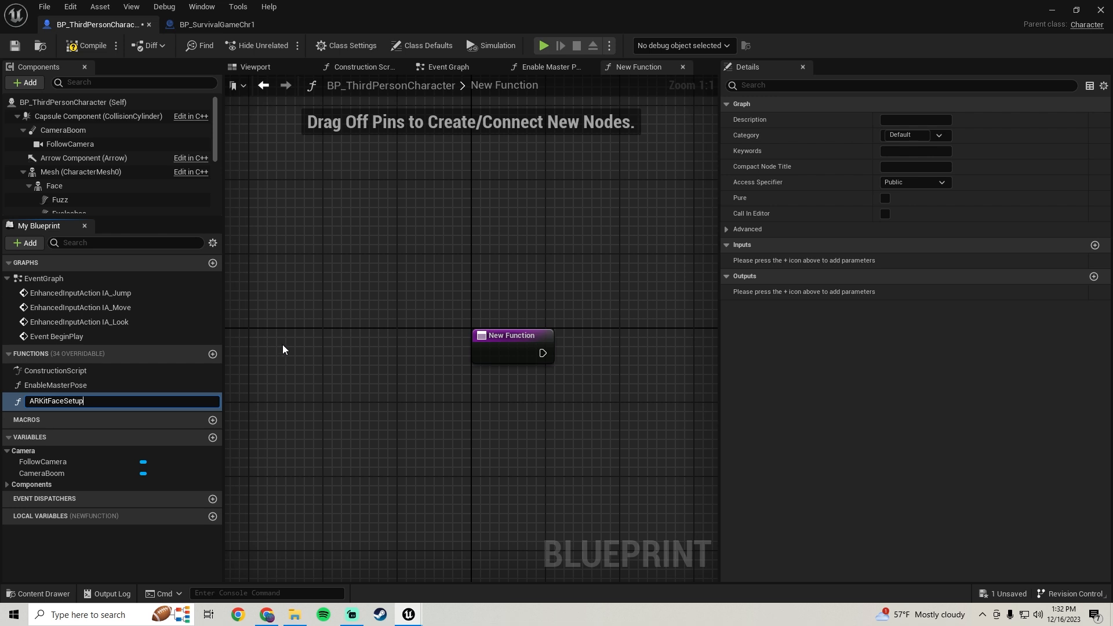
key("Return")
right_click_drag(459, 381, 290, 299)
Open ARKitFaceSetup in BP_SurvivalGameChr1 and copy all its nodes except the entry node.
left_click(229, 29)
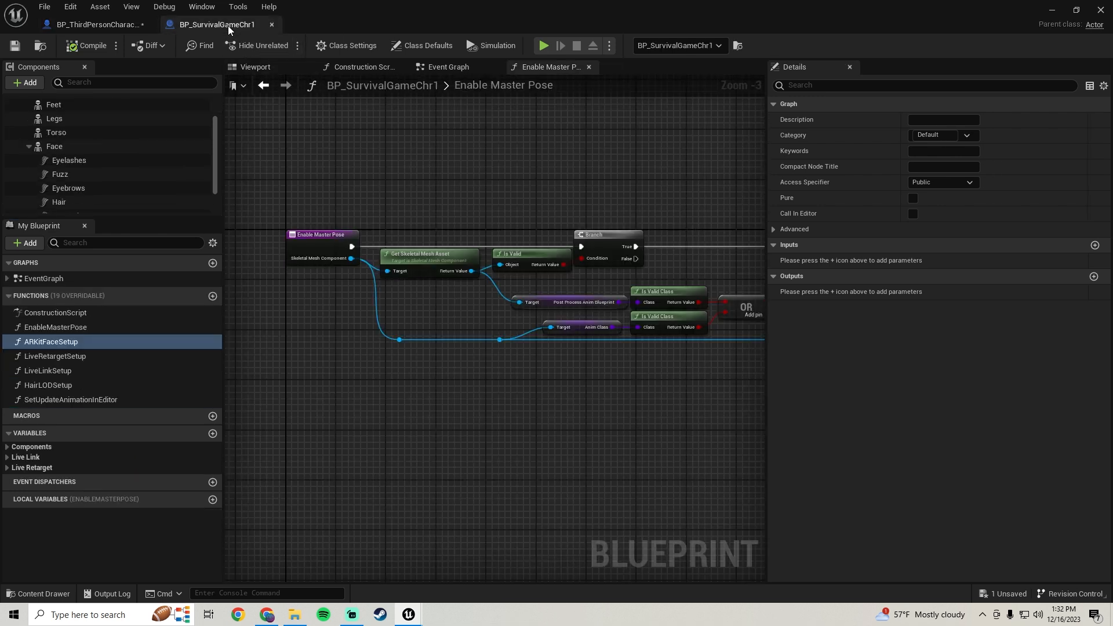
double_click(51, 341)
scroll(245, 343, "up", 1)
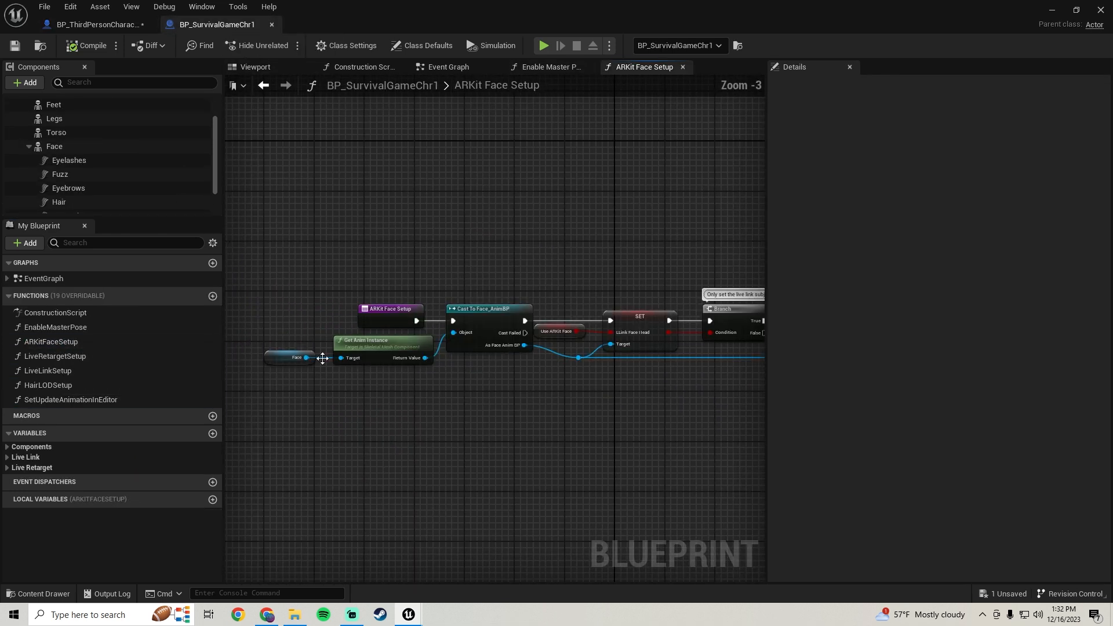
left_click_drag(282, 349, 282, 349)
right_click_drag(503, 242, 342, 226)
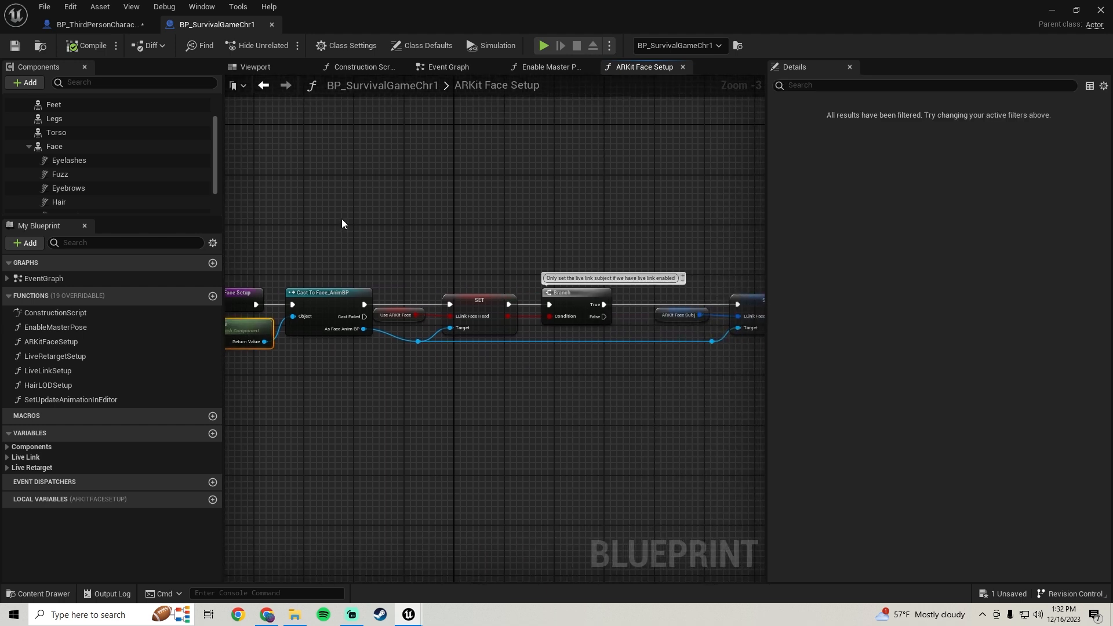
left_click_drag(324, 229, 611, 422, "shift")
right_click_drag(408, 403, 730, 389)
Paste the nodes into BP_ThirdPersonCharacter's ARKitFaceSetup and wire the entry node to Cast To Face_AnimBP, aligning the pasted nodes with it.
left_click(84, 24)
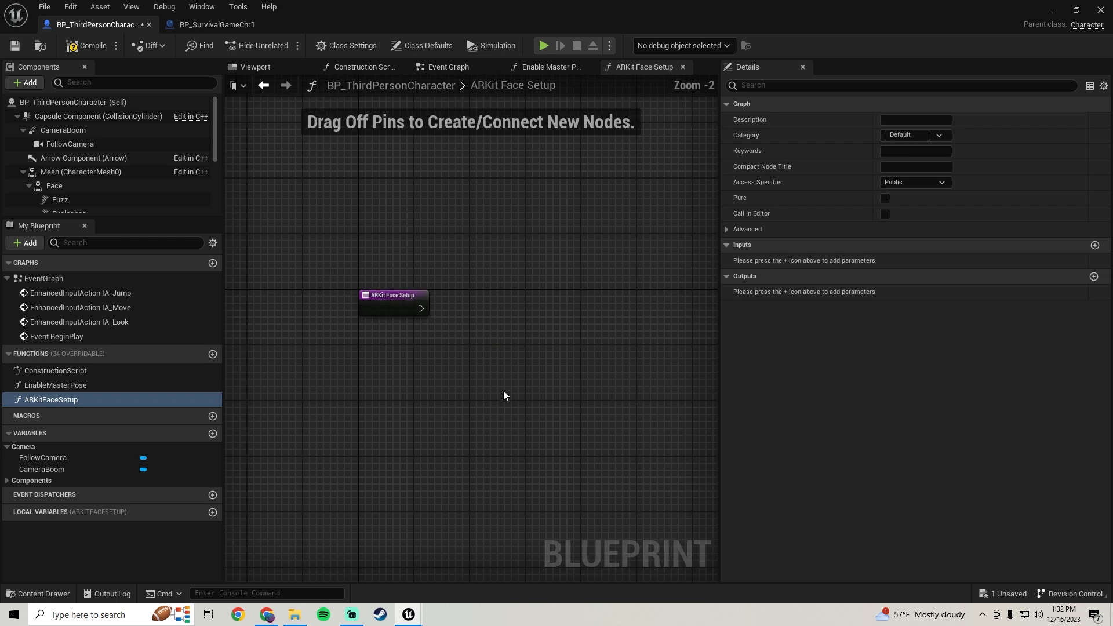
key("ctrl+v")
left_click_drag(467, 378, 419, 311)
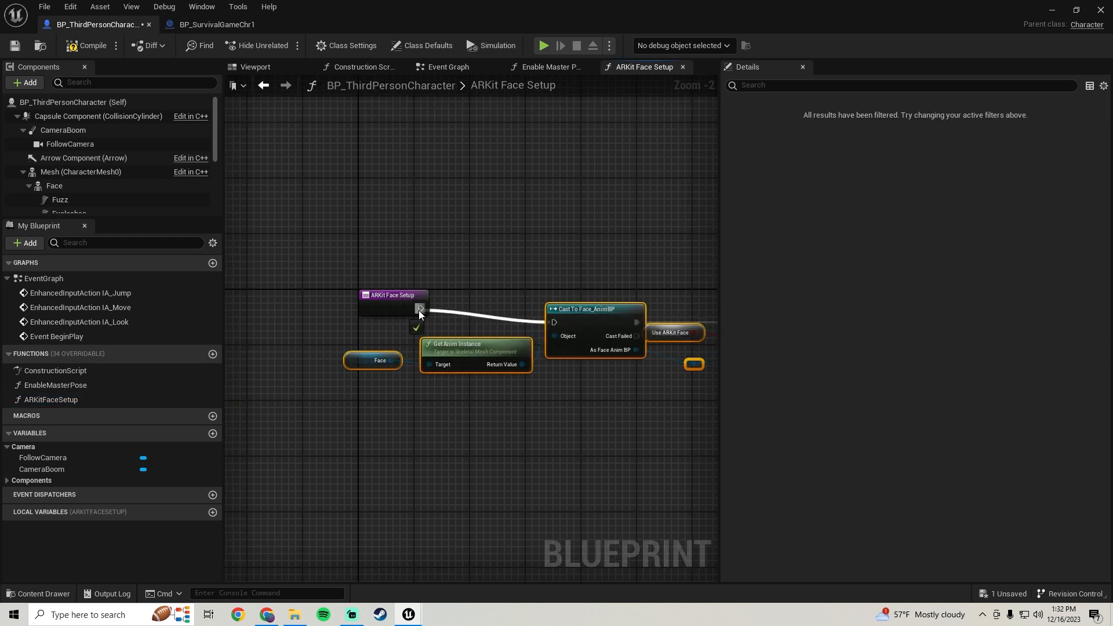
left_click_drag(584, 312, 584, 298)
Create the missing variables UseARKitFace and ARKitFaceSubj from their pasted getter nodes in ARKitFaceSetup.
right_click_drag(561, 400, 388, 375)
right_click_drag(514, 321, 416, 351)
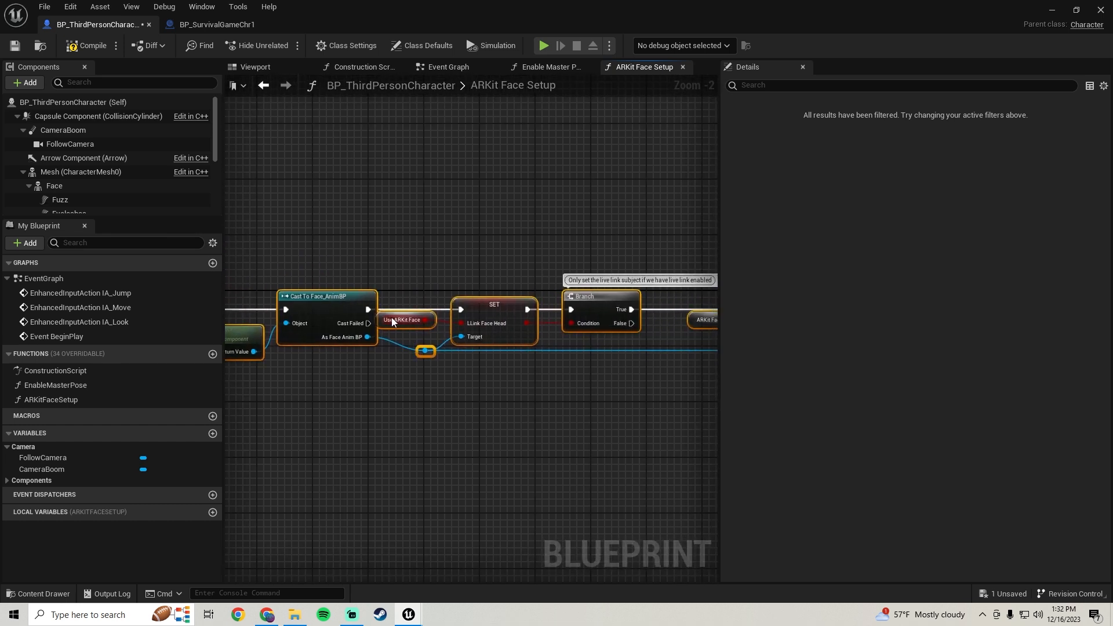
scroll(391, 318, "up", 1)
left_click(411, 289)
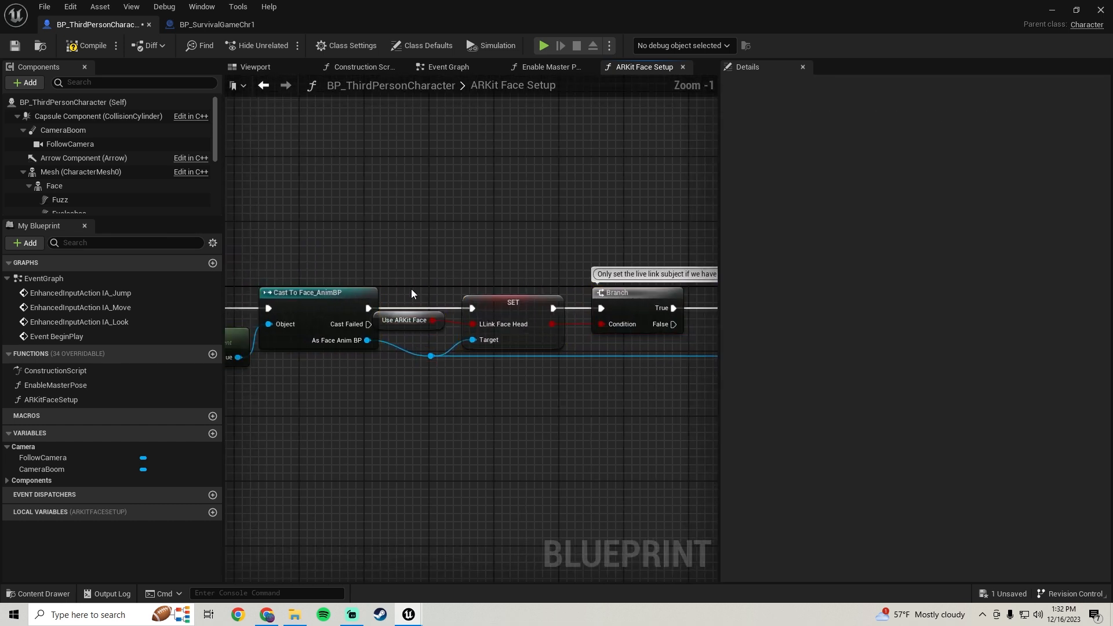
left_click(407, 320)
right_click(409, 319)
left_click(468, 338)
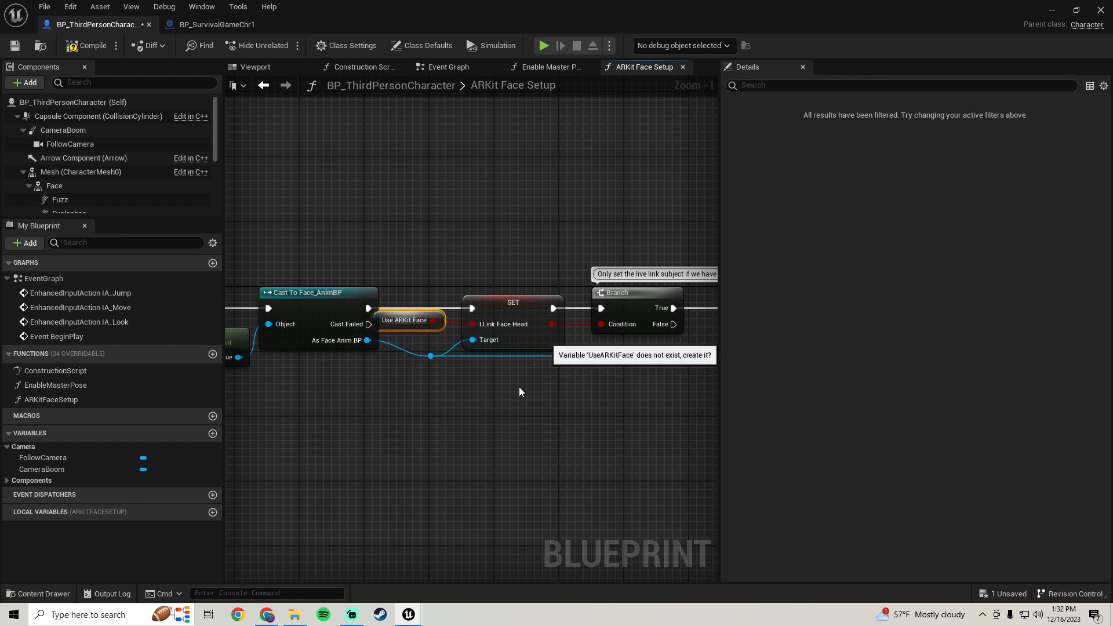
right_click_drag(601, 386, 311, 358)
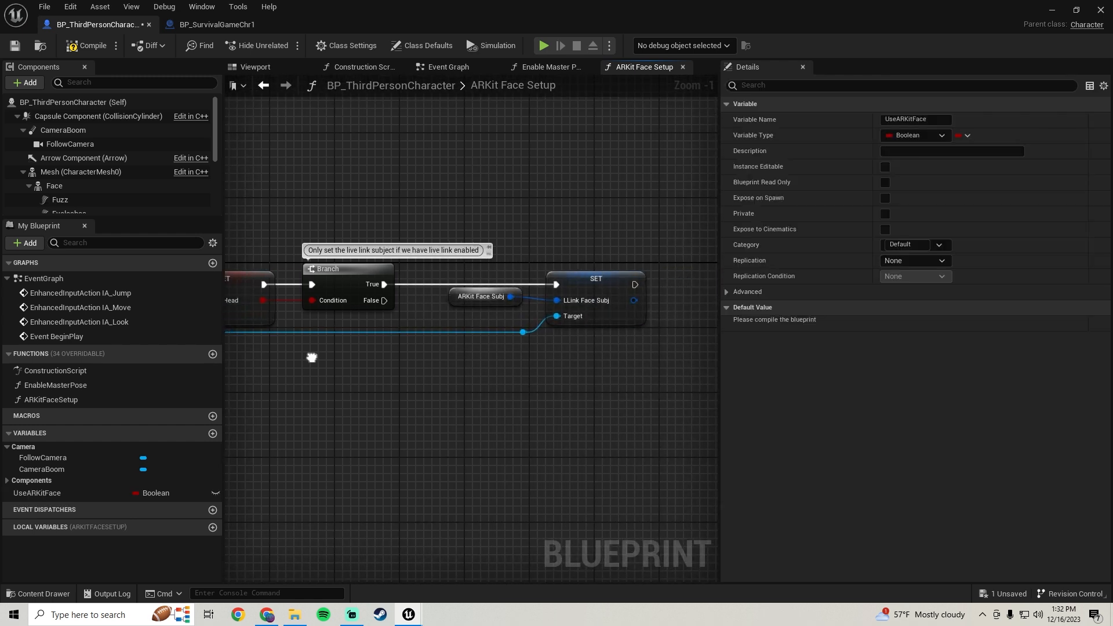
right_click(443, 303)
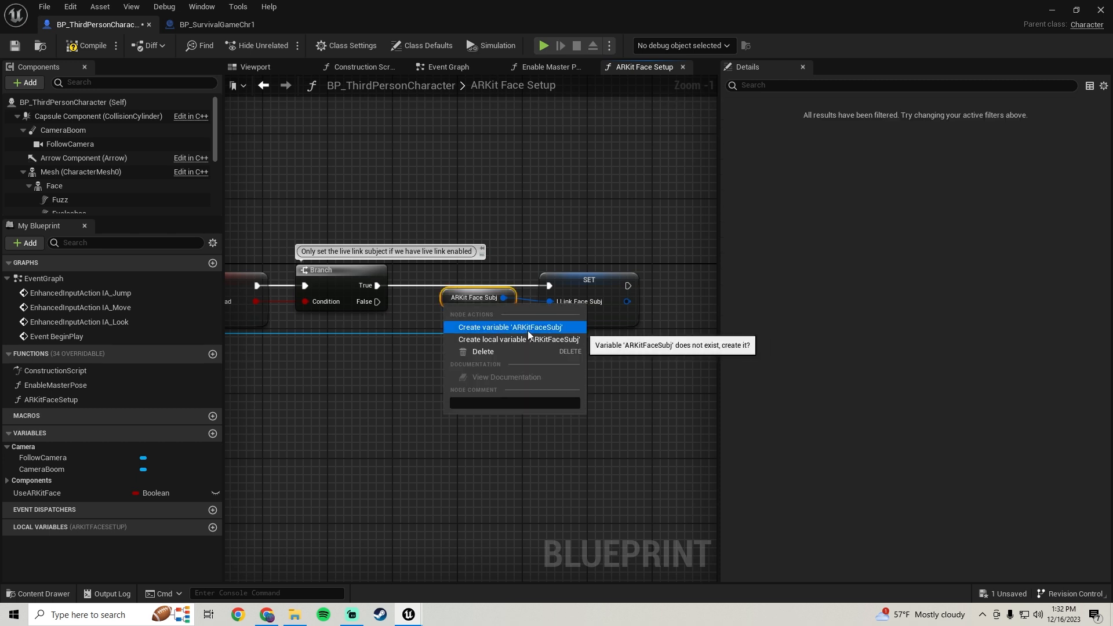
left_click(526, 331)
Compile and save BP_ThirdPersonCharacter with its new ARKitFaceSetup function and variables.
scroll(413, 346, "down", 4)
right_click_drag(339, 360, 446, 336)
scroll(412, 366, "up", 2)
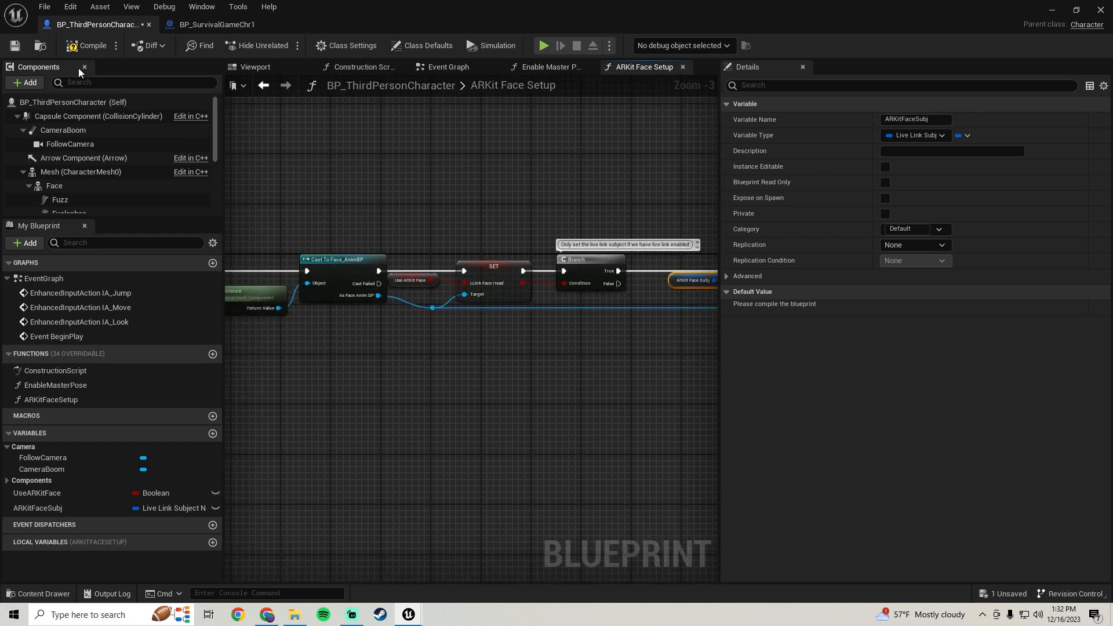
left_click(12, 48)
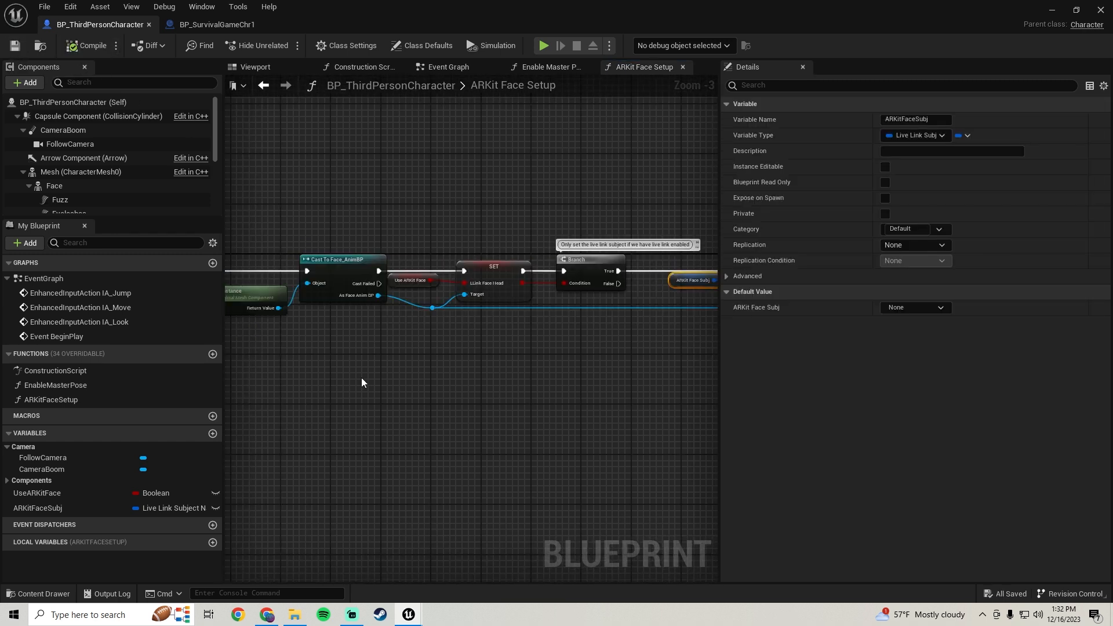
Compare with BP_SurvivalGameChr1's original ARKit Face Setup, examining its entry node's inputs and the full node chain.
right_click_drag(308, 158, 517, 124)
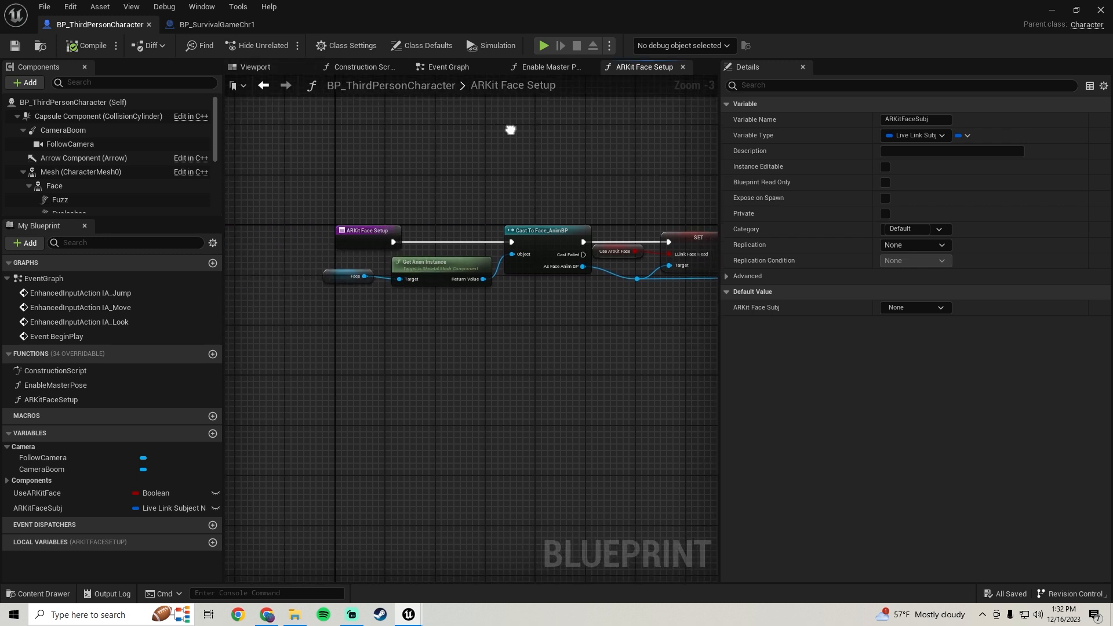
left_click(207, 25)
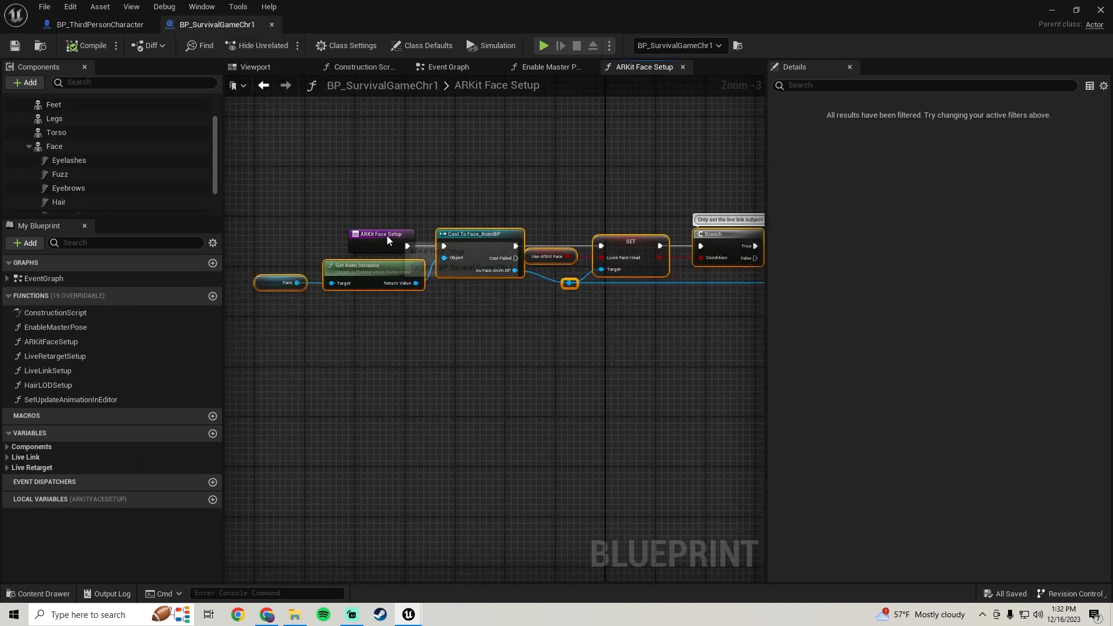
left_click(387, 236)
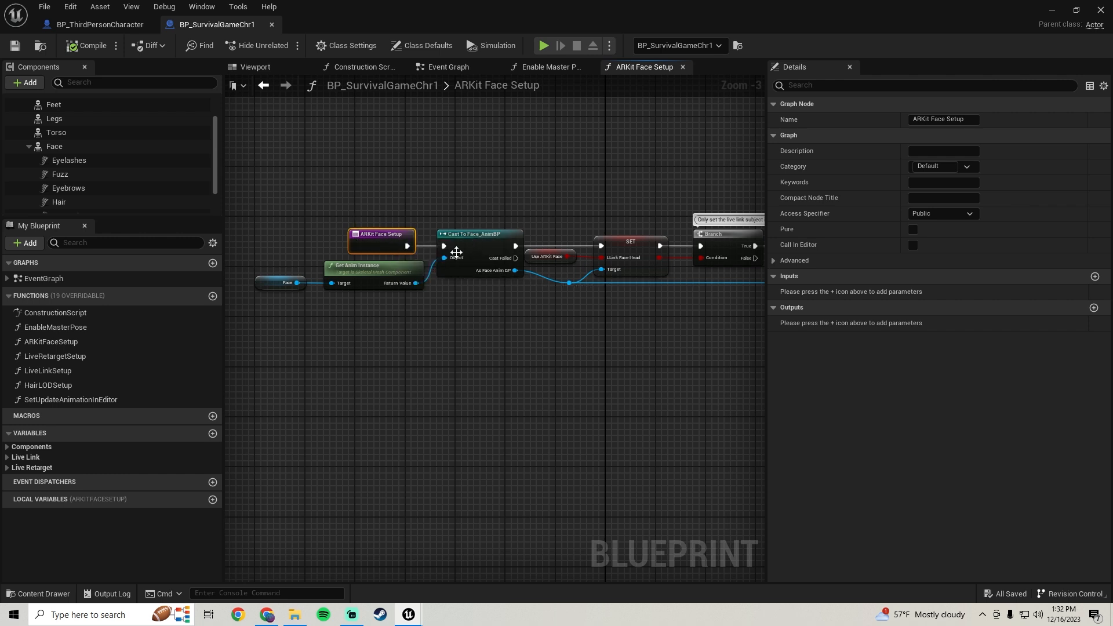
scroll(463, 259, "down", 2)
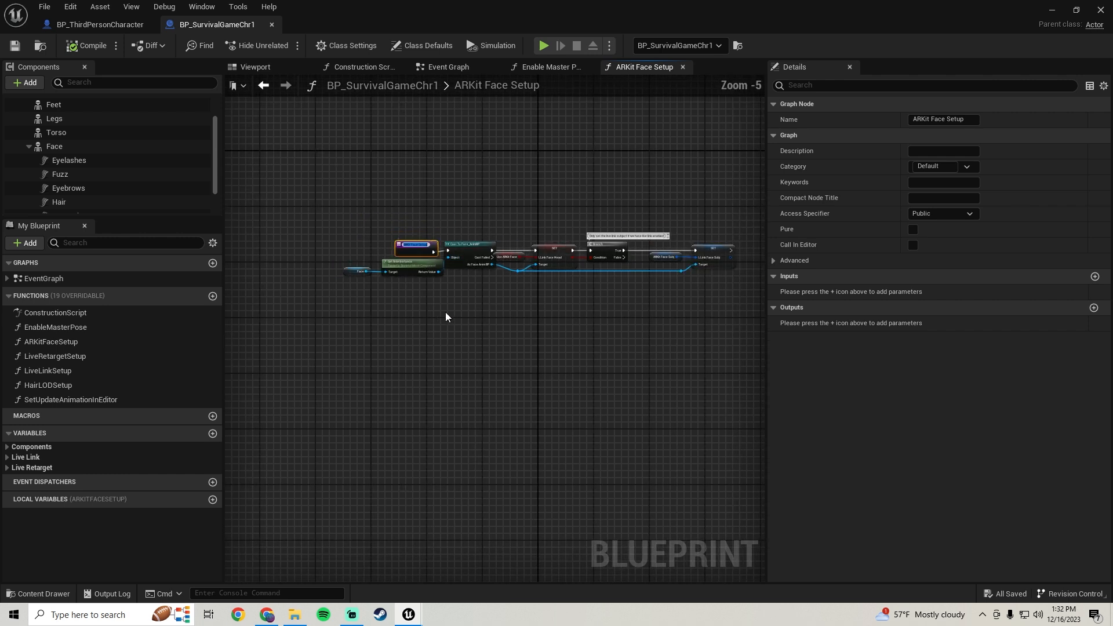
left_click(335, 318)
right_click_drag(335, 318, 713, 303)
right_click_drag(535, 282, 461, 280)
scroll(461, 280, "up", 1)
scroll(429, 290, "up", 1)
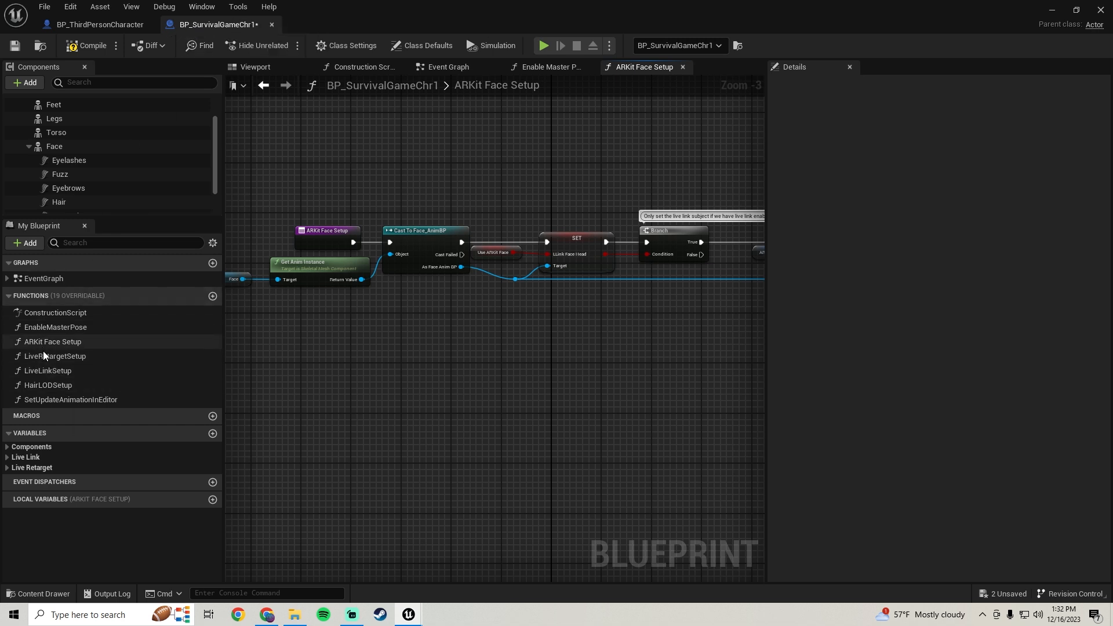
Create a new function named LiveRetargetSetup in BP_ThirdPersonCharacter, reusing the function name from BP_SurvivalGameChr1.
left_click(58, 356)
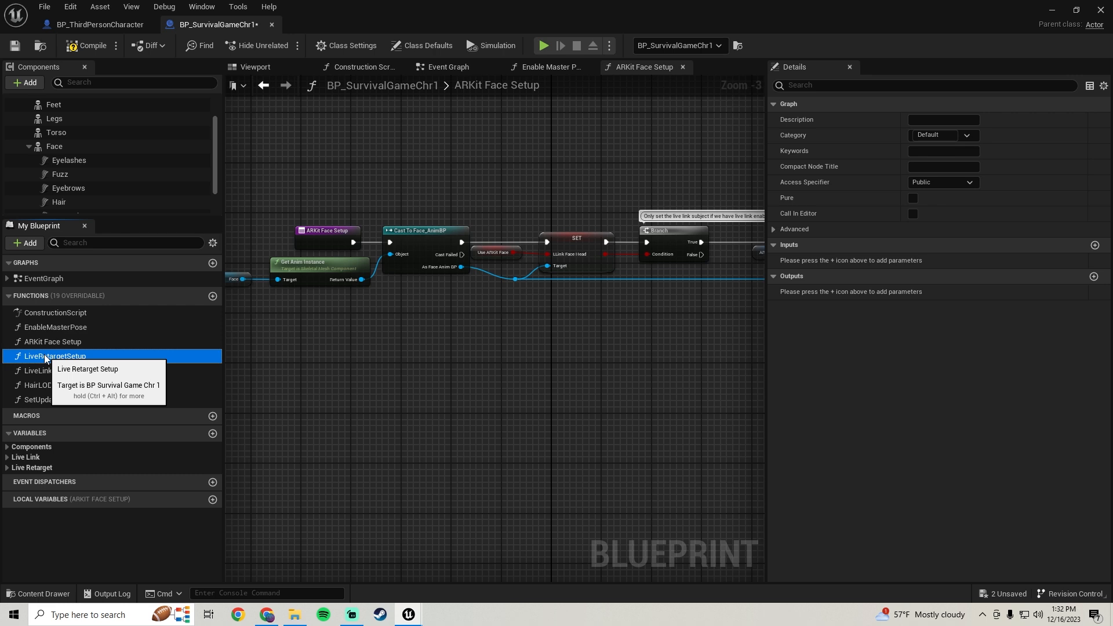
left_click(144, 359)
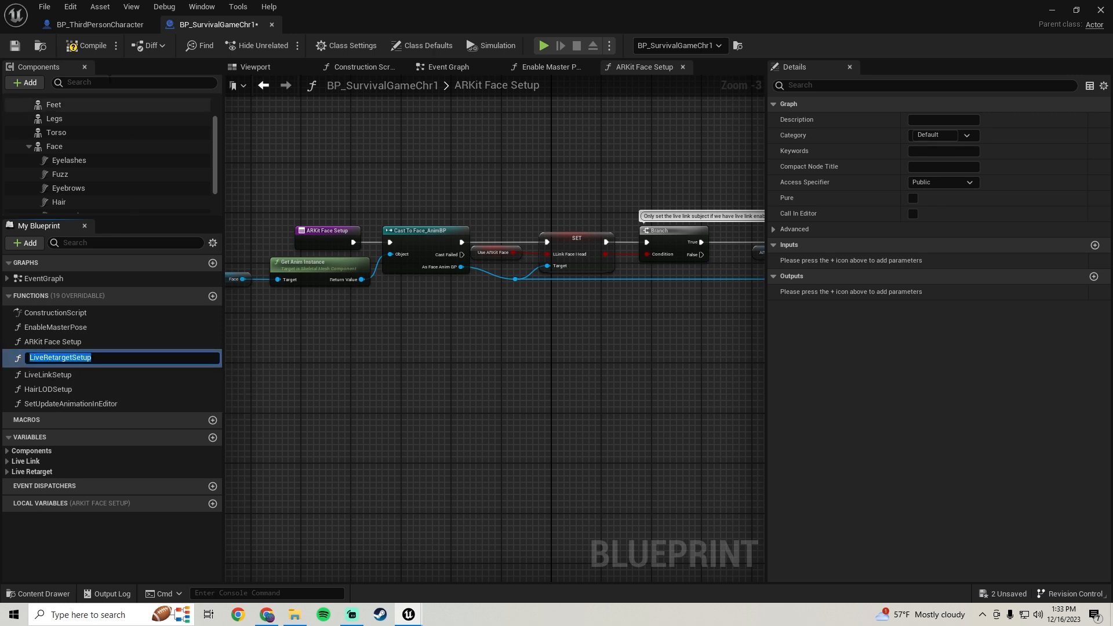
left_click(96, 24)
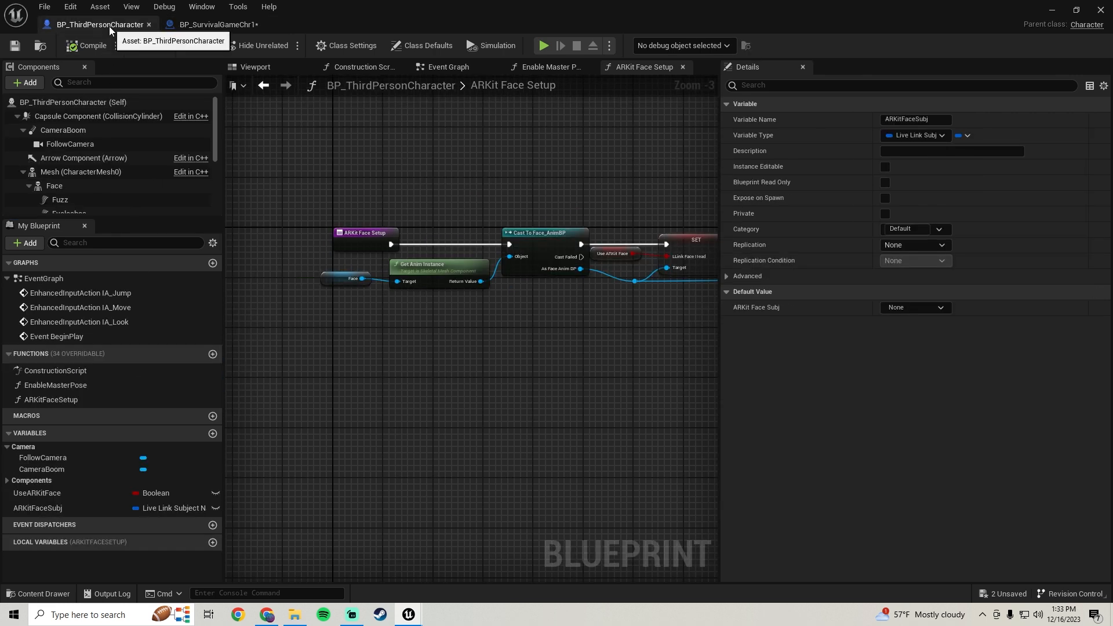
left_click(213, 354)
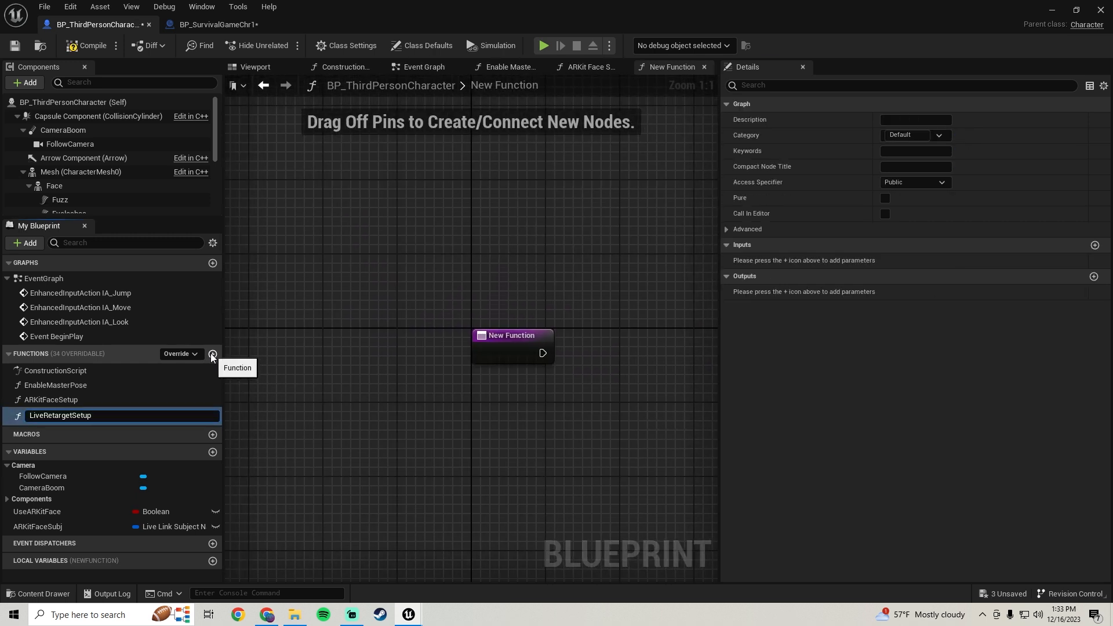
key("Return")
right_click_drag(497, 374, 433, 259)
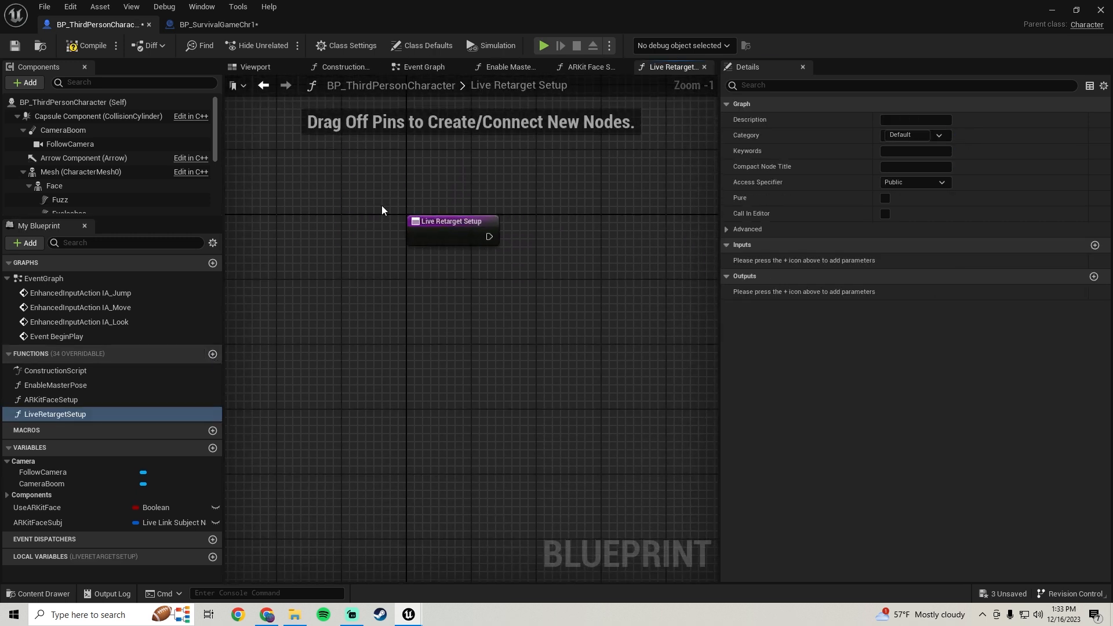
Copy all nodes except the entry node from BP_SurvivalGameChr1's LiveRetargetSetup function.
left_click(225, 27)
double_click(55, 356)
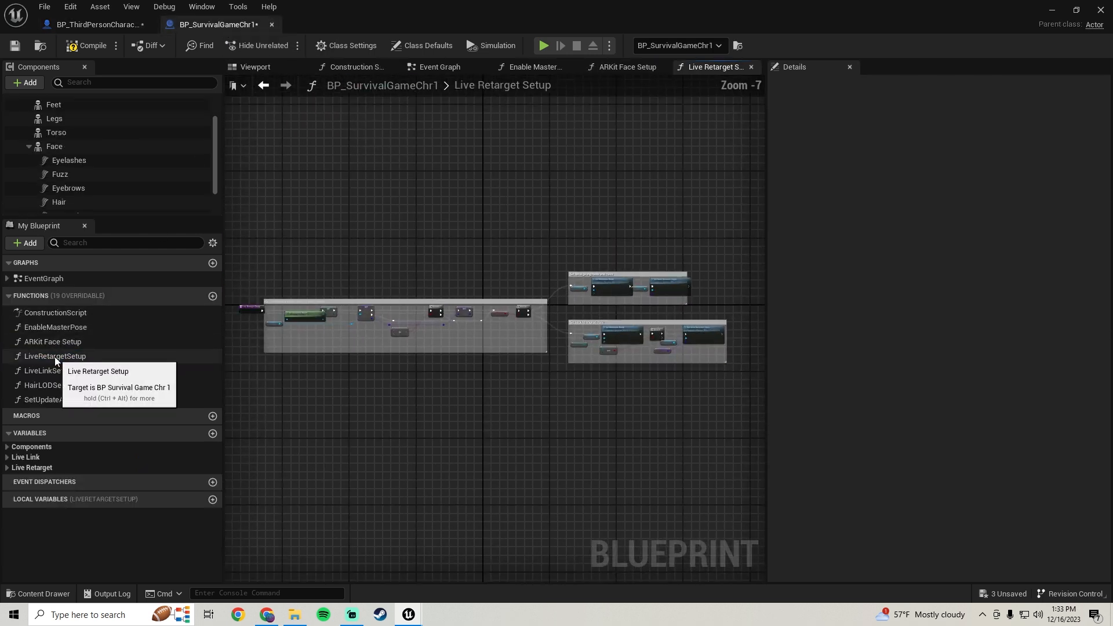
scroll(308, 365, "up", 2)
left_click_drag(279, 246, 721, 450)
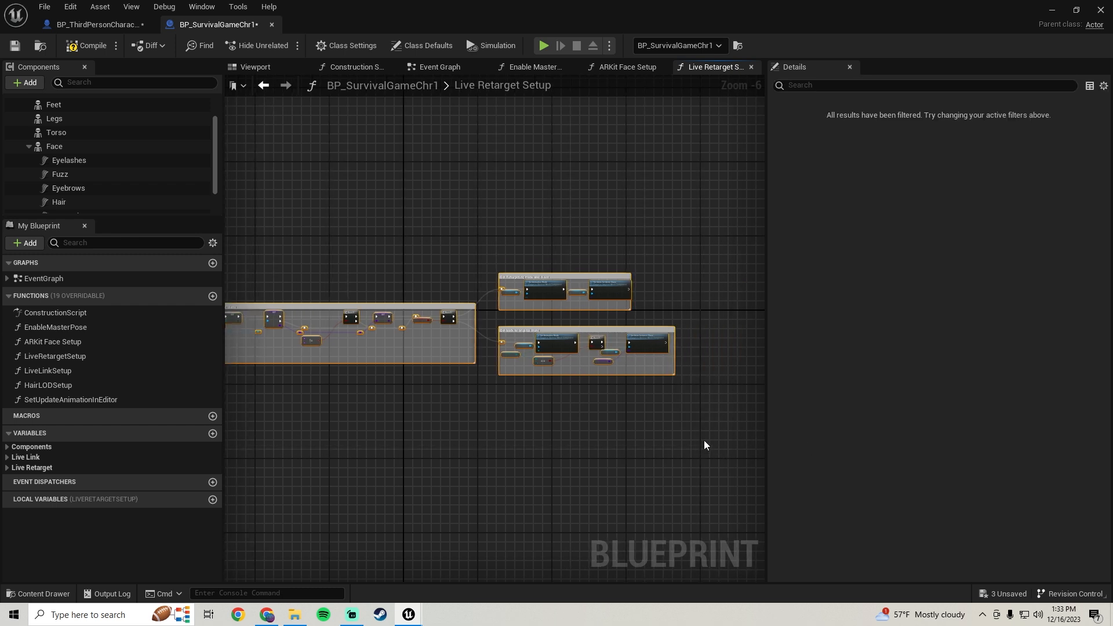
Paste the nodes into BP_ThirdPersonCharacter's LiveRetargetSetup and wire the entry node to the first SET node, aligning the pasted nodes with it.
left_click(109, 25)
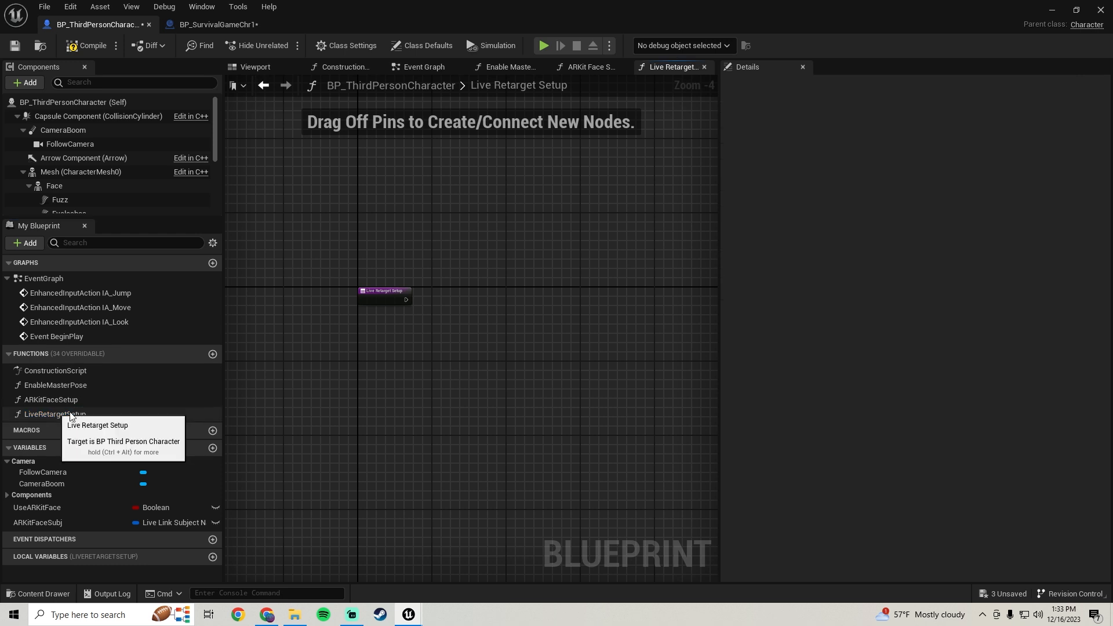
scroll(545, 356, "down", 3)
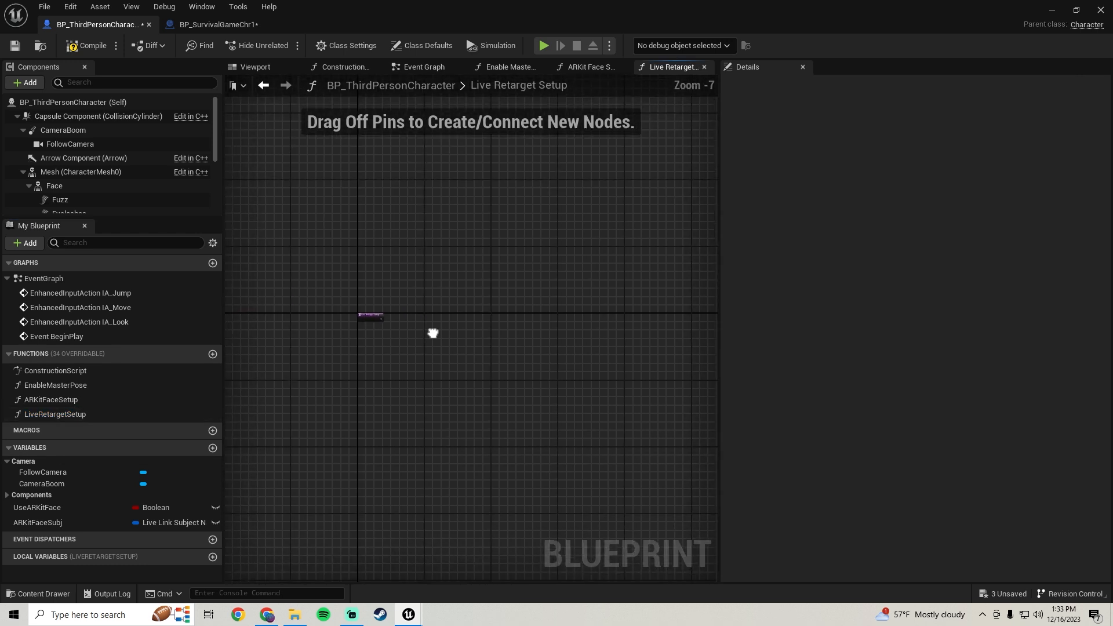
key("ctrl+v")
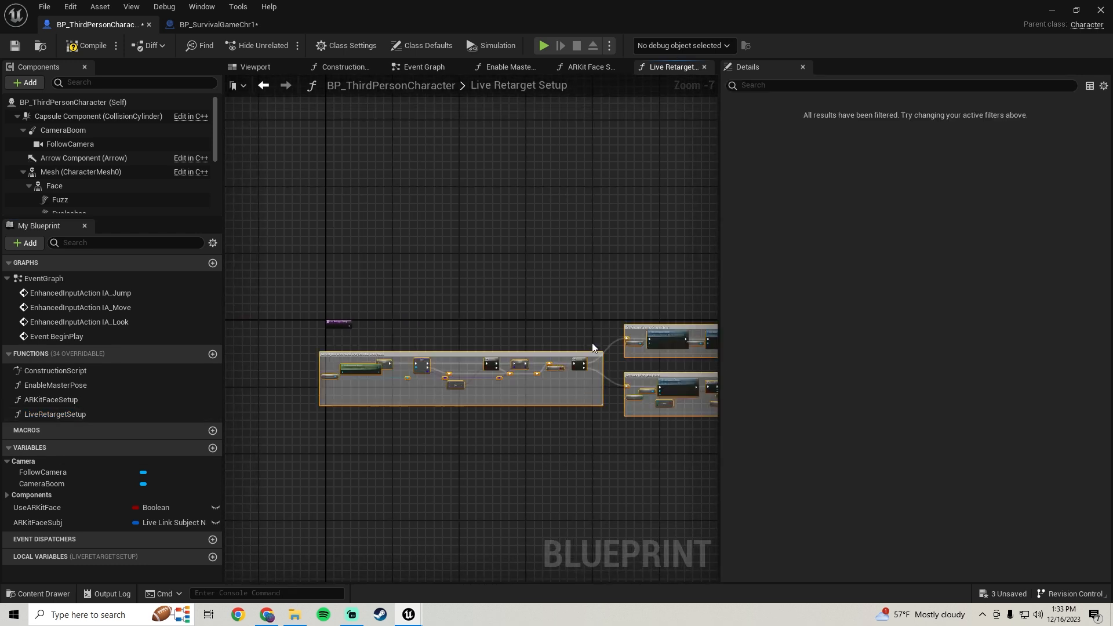
scroll(557, 369, "up", 2)
right_click_drag(559, 343, 552, 284)
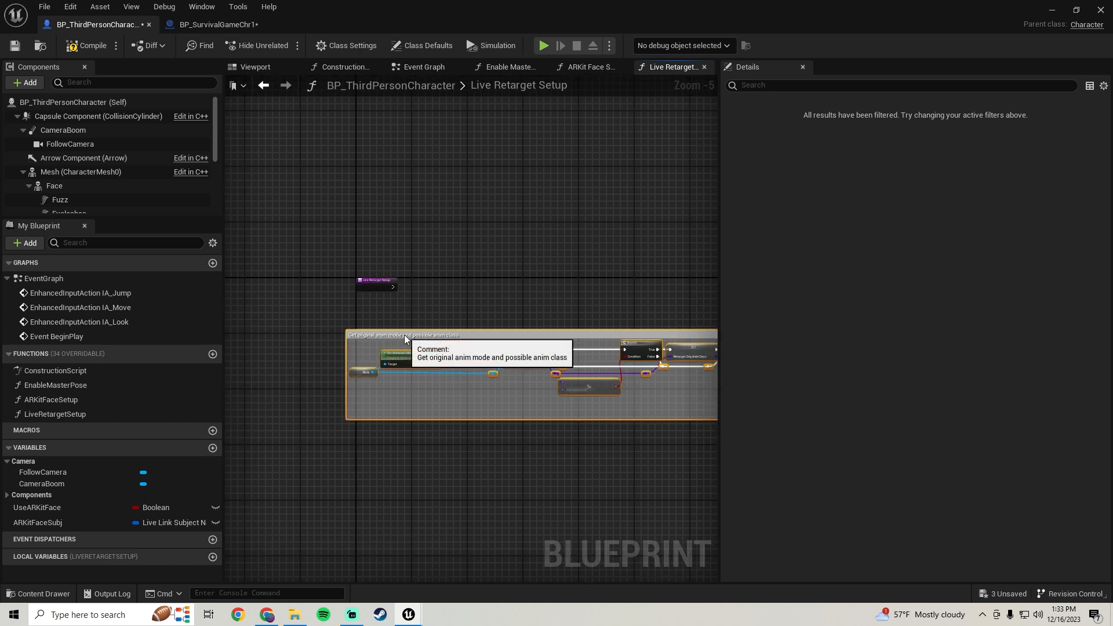
scroll(463, 304, "up", 3)
left_click_drag(475, 317, 255, 259)
left_click_drag(614, 303, 607, 248)
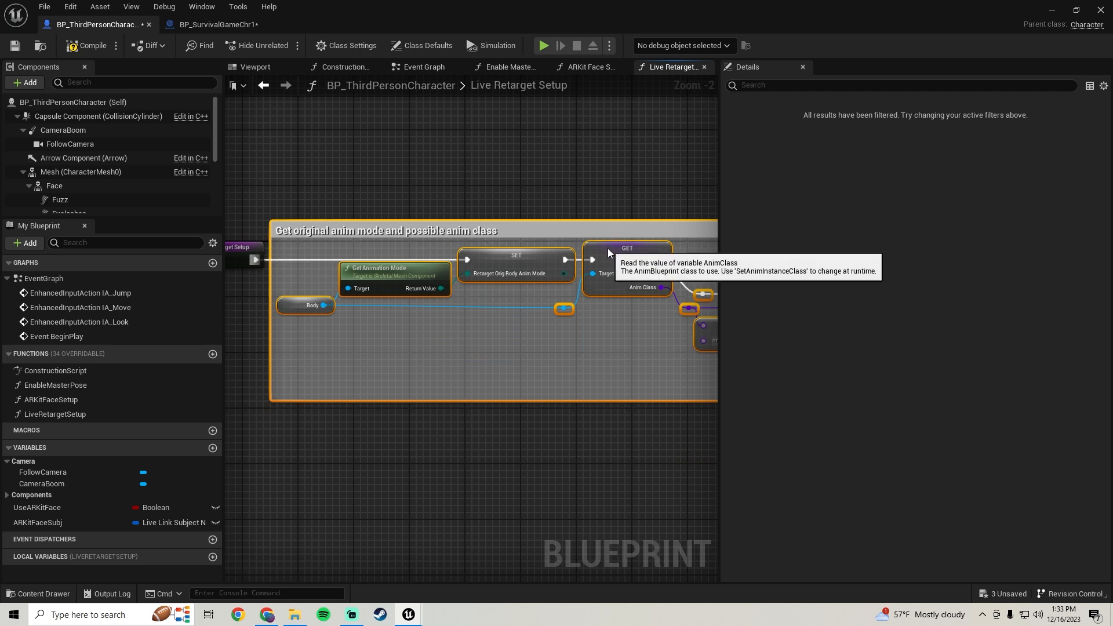
Compare with BP_SurvivalGameChr1's original Live Retarget Setup, examining its entry node and how it connects to the first nodes.
left_click(229, 29)
right_click_drag(325, 334, 566, 294)
scroll(400, 274, "up", 4)
left_click(378, 283)
scroll(436, 348, "down", 3)
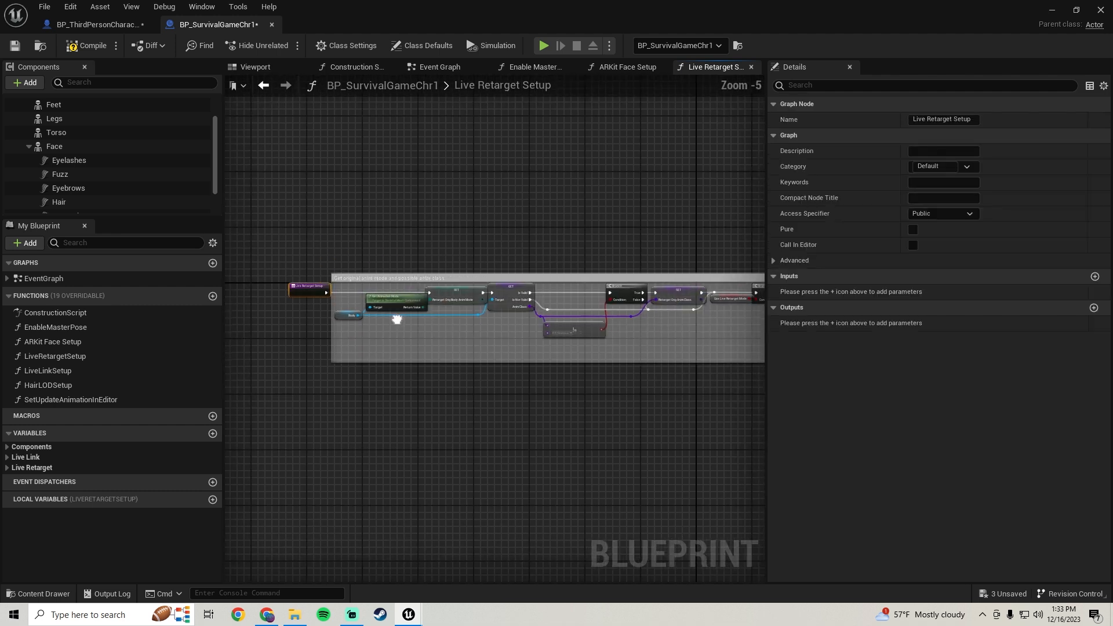
Replace the pasted Body getter in BP_ThirdPersonCharacter's LiveRetargetSetup with a reference to the Mesh component, taking over Body's connections.
left_click(107, 27)
scroll(514, 321, "down", 2)
scroll(401, 322, "up", 2)
left_click_drag(403, 318, 392, 279)
left_click_drag(57, 171, 440, 268)
left_click_drag(418, 314, 654, 287)
key("Delete")
left_click_drag(391, 309, 380, 288)
Examine the pasted nodes in the anim mode and anim class comment block, including the Retarget Orig Body Anim Mode setter.
right_click_drag(589, 317, 297, 326)
scroll(460, 313, "down", 2)
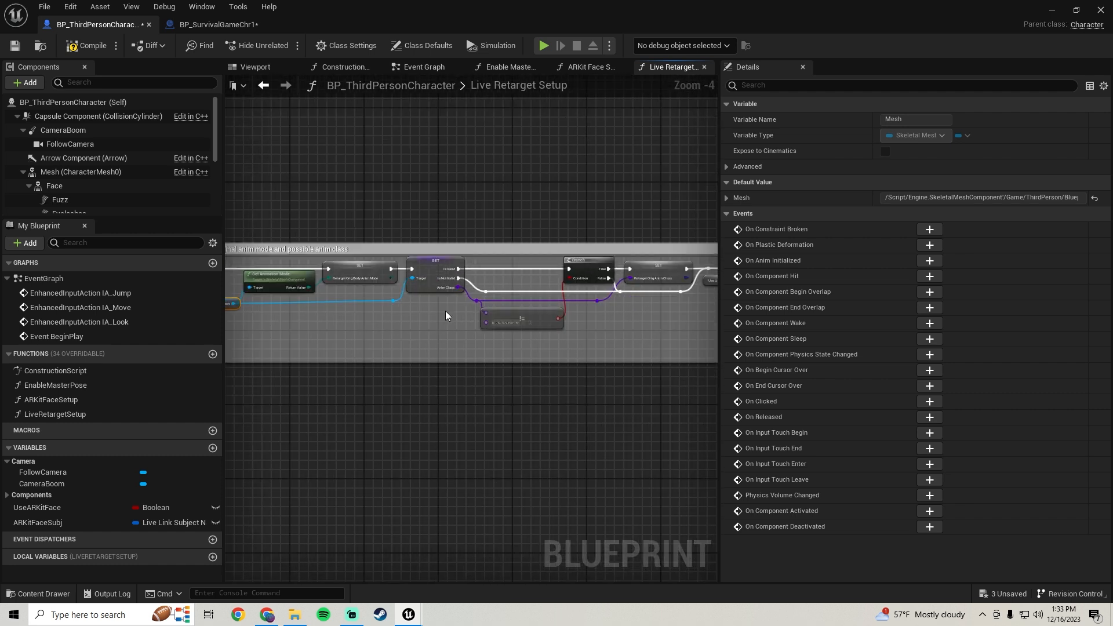
right_click_drag(392, 299, 455, 300)
scroll(429, 303, "up", 2)
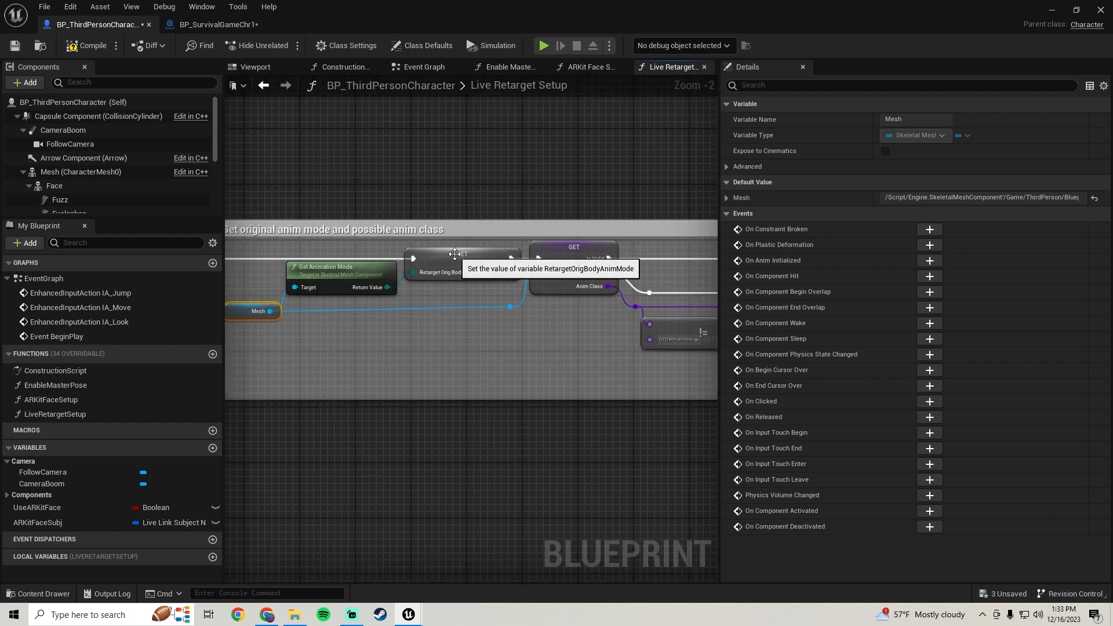
Create the missing variables RetargetOrigBodyAnimMode, RetargetOrigAnimClass and UseLiveRetargetMode from their nodes in the Live Retarget Setup graph.
right_click(454, 254)
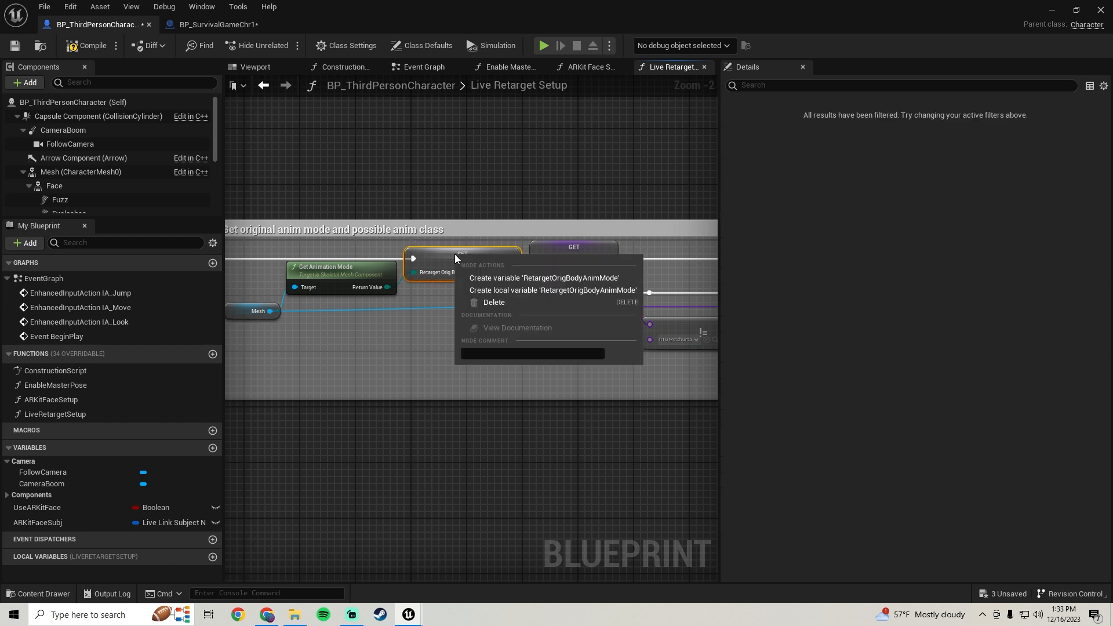
left_click(508, 278)
right_click_drag(548, 331, 174, 319)
right_click(539, 247)
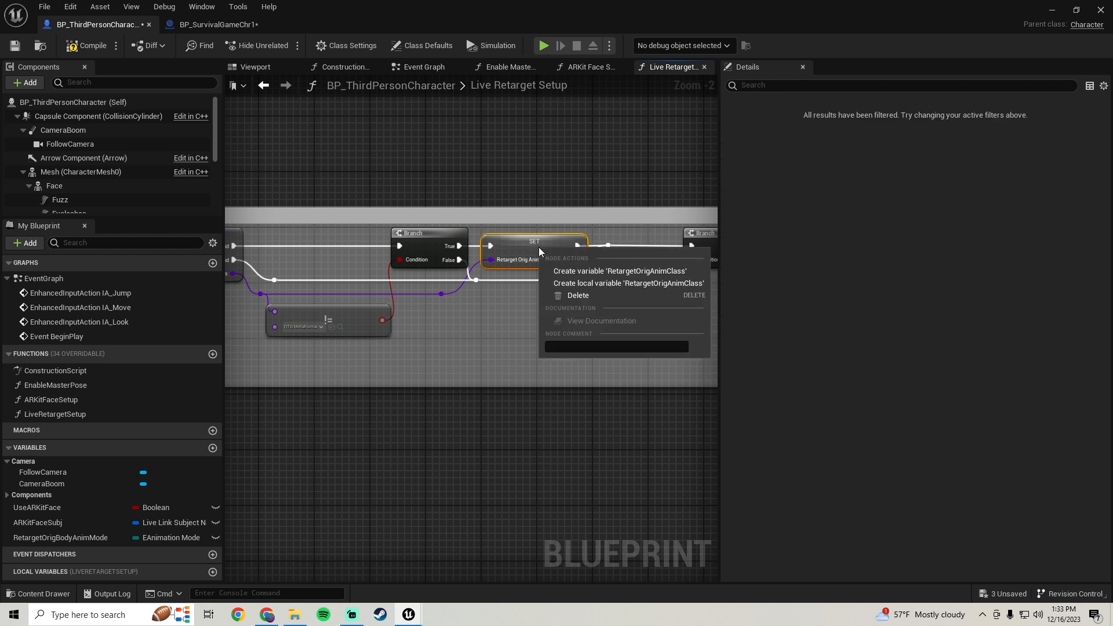
left_click(572, 271)
right_click_drag(601, 317, 427, 312)
right_click(430, 288)
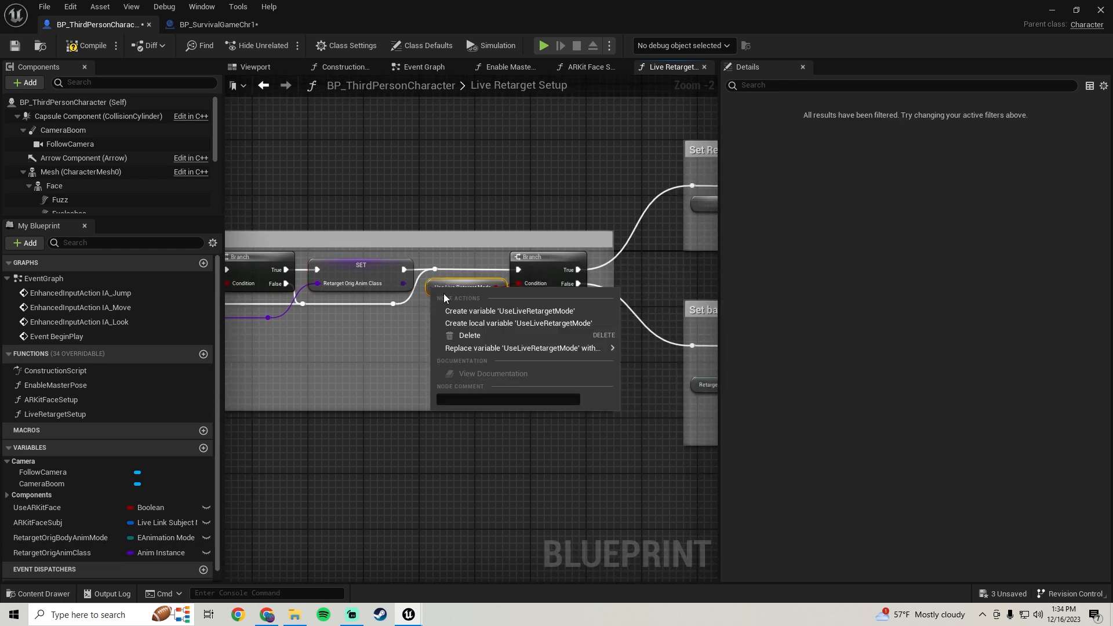
left_click(473, 308)
Replace the Body reference feeding Set Animation Mode in the "Set Retargeting mode and class" group with the Mesh component.
scroll(483, 338, "down", 3)
right_click_drag(519, 314, 321, 299)
scroll(531, 307, "up", 2)
right_click_drag(264, 396, 373, 377)
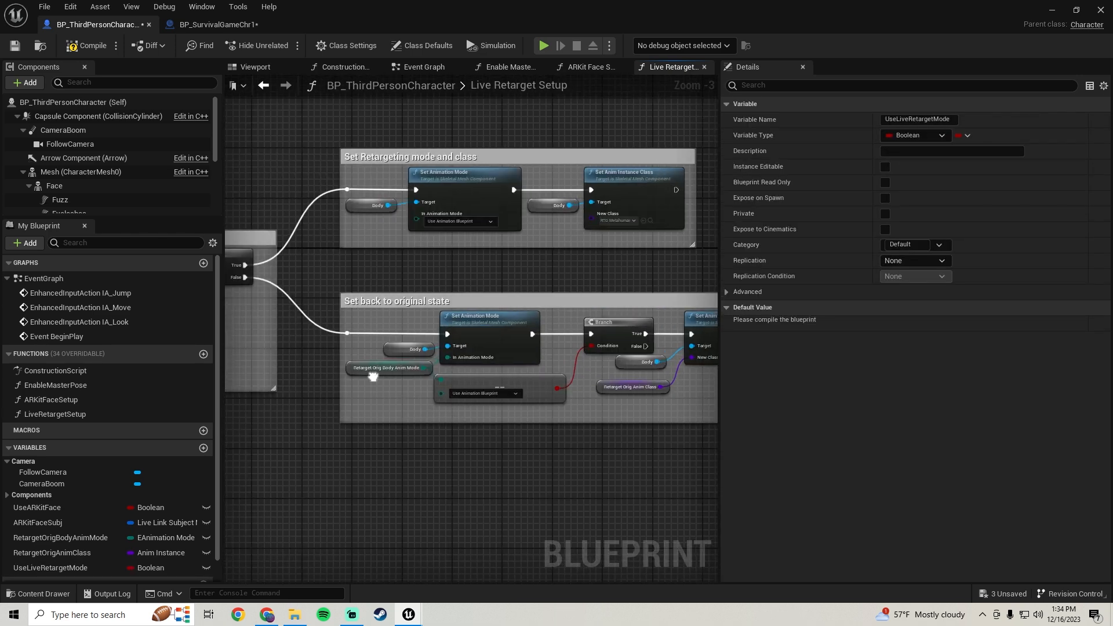
left_click(357, 372)
right_click_drag(333, 399, 381, 400)
key("Delete")
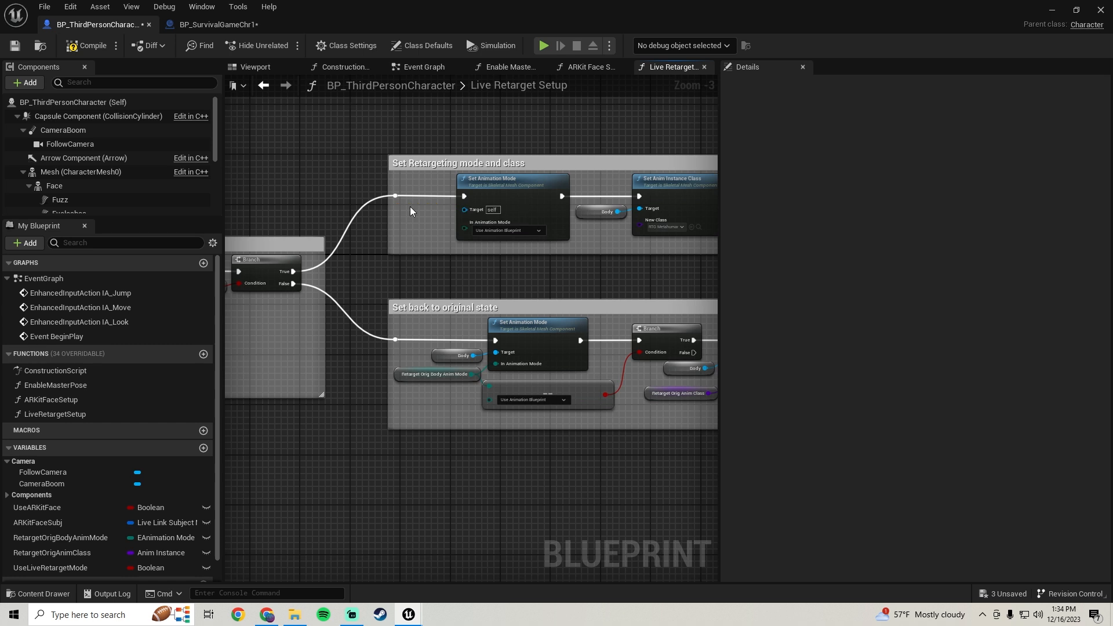
left_click_drag(78, 172, 412, 204)
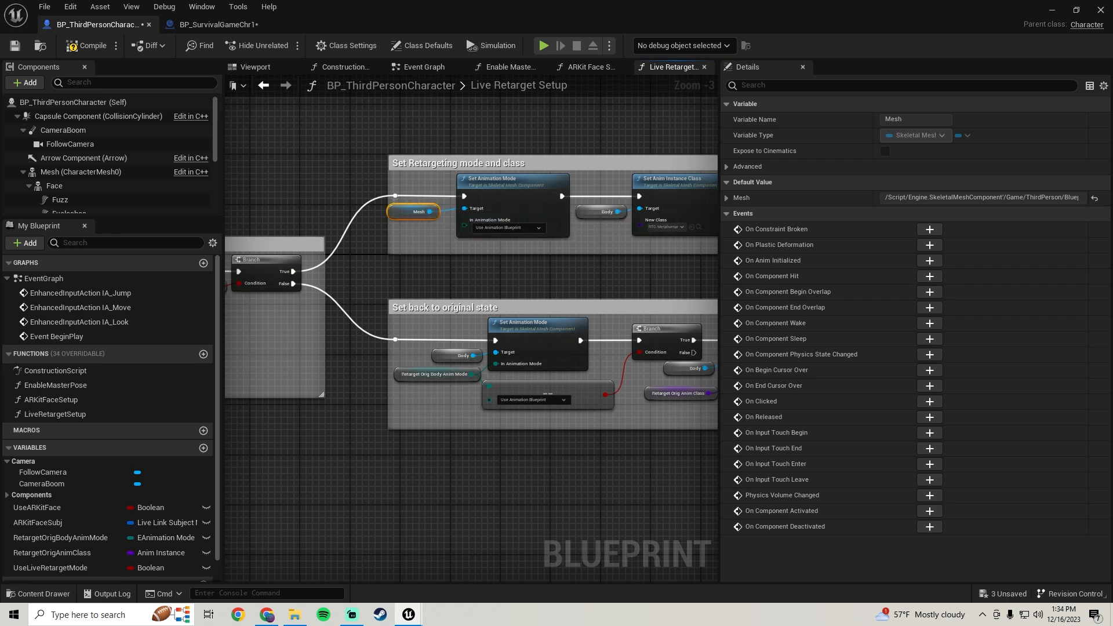
Replace the Body reference on the retargeting group's Set Anim Instance Class with a copy of the Mesh node wired to Target.
right_click_drag(580, 236, 475, 257)
key("ctrl+c")
key("ctrl+v")
left_click_drag(513, 263, 533, 229)
left_click(495, 234)
key("Delete")
left_click_drag(486, 264, 485, 234)
In the "Set back to original state" group, replace Set Animation Mode's Body reference with a pasted Mesh node wired to Target.
right_click_drag(442, 302, 513, 176)
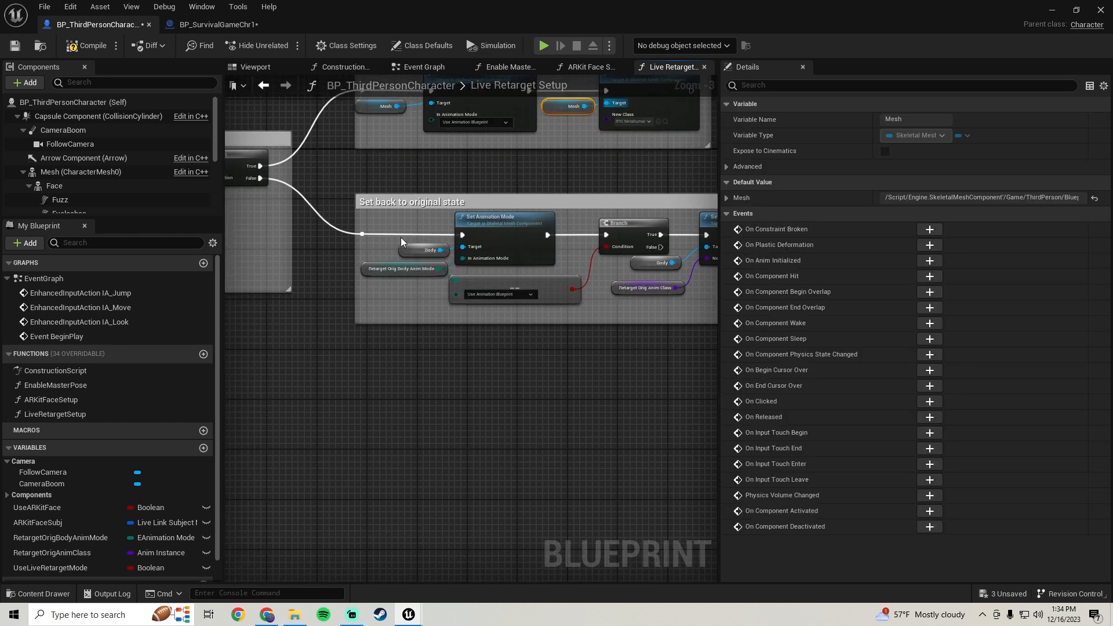
left_click(409, 245)
key("Delete")
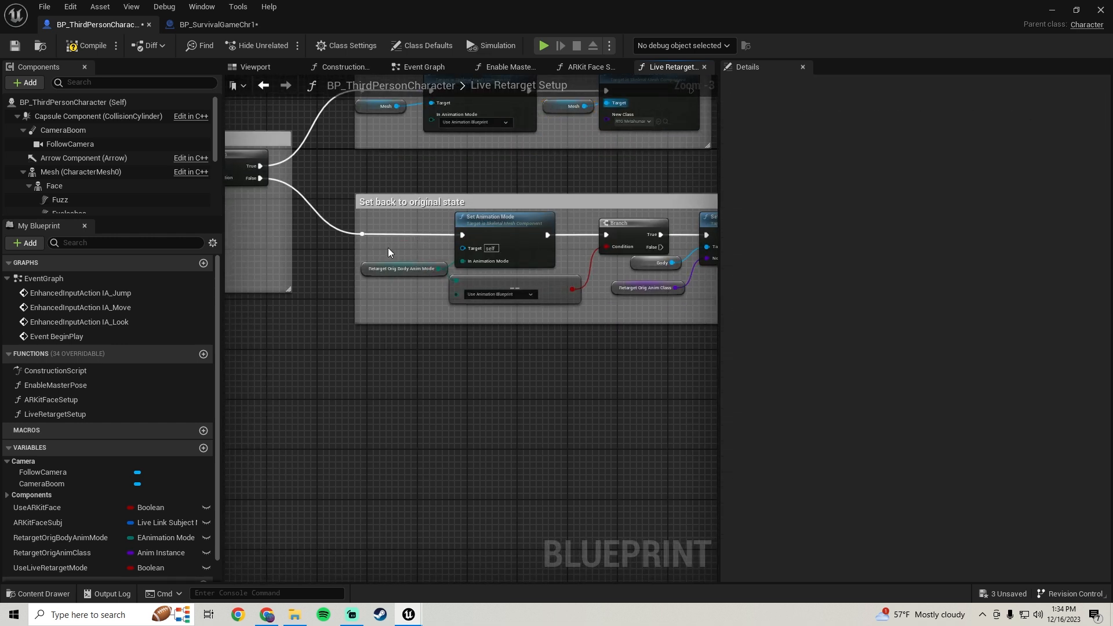
key("ctrl+v")
left_click_drag(422, 249, 467, 250)
Replace the Body reference on the original-state group's Set Anim Instance Class with a pasted Mesh node wired to Target.
right_click_drag(596, 331, 413, 284)
left_click(457, 282)
key("Delete")
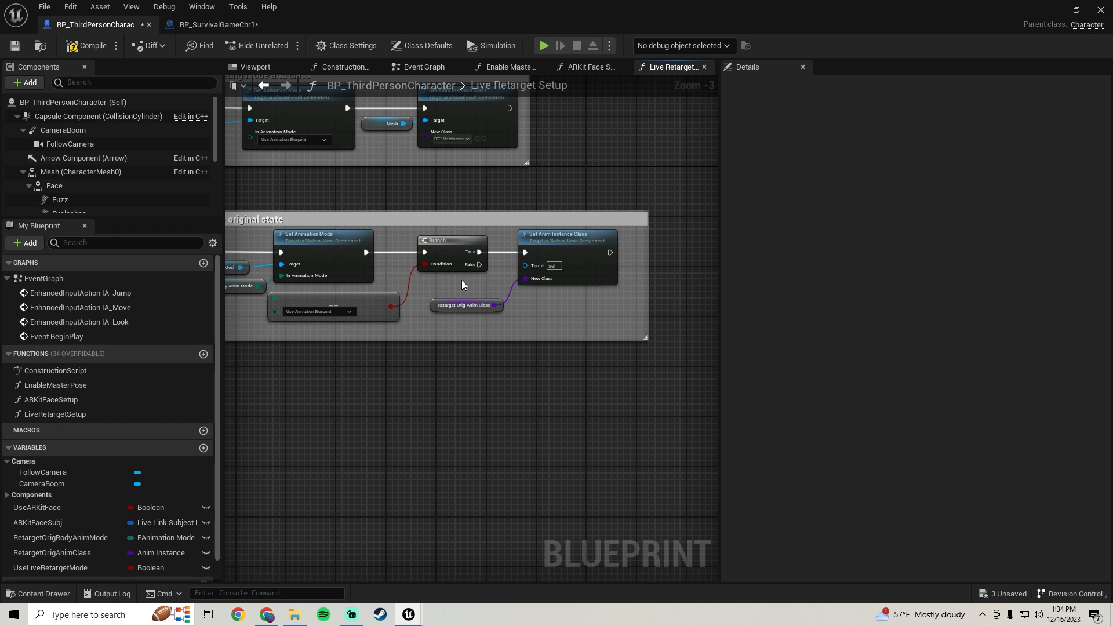
key("ctrl+v")
left_click_drag(498, 286, 526, 265)
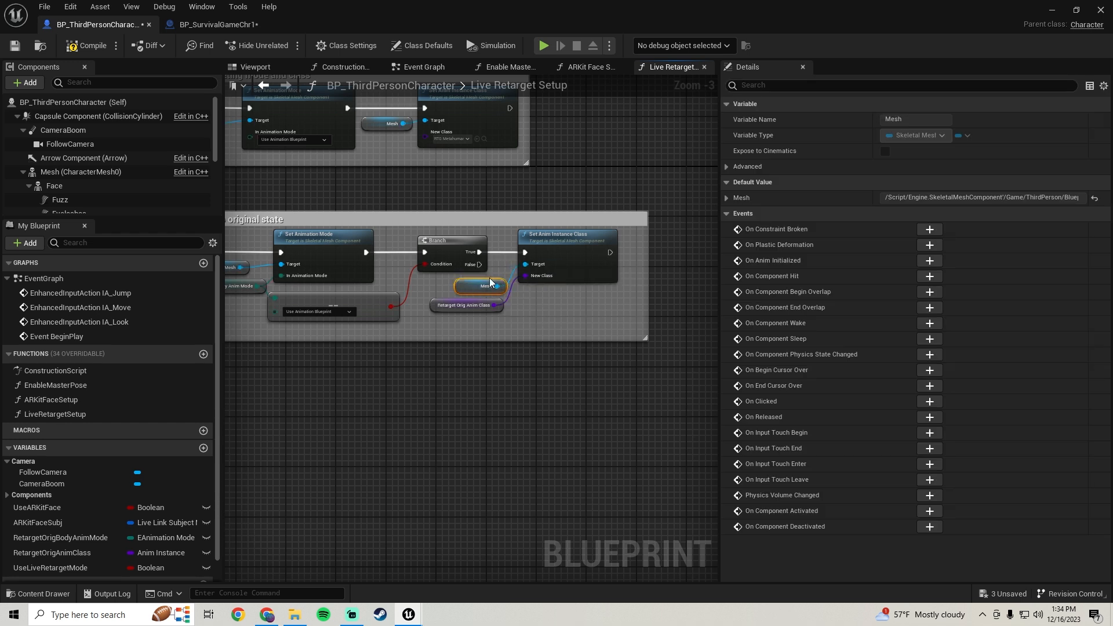
Save the BP_ThirdPersonCharacter blueprint with the completed Live Retarget Setup function.
scroll(407, 273, "down", 1)
right_click_drag(408, 273, 691, 282)
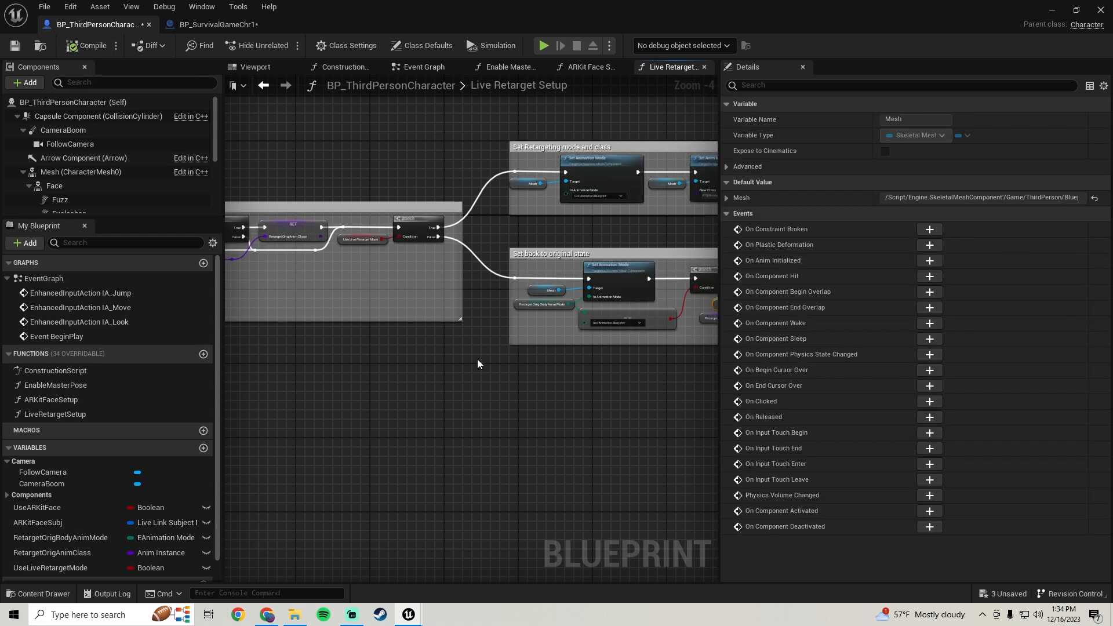
right_click_drag(479, 364, 621, 328)
key("ctrl+s")
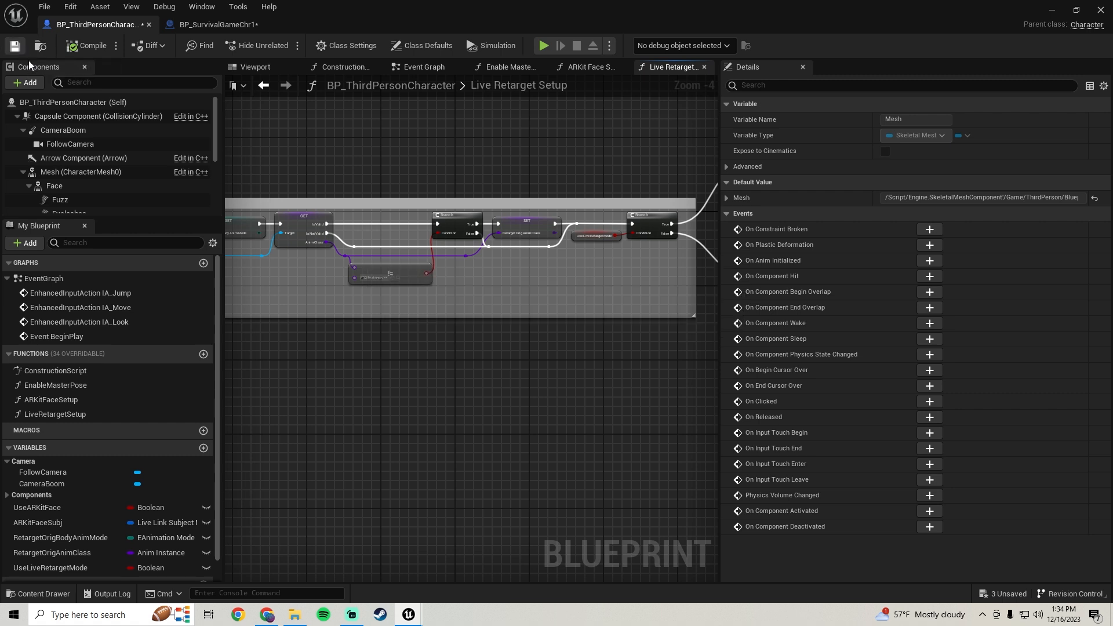
scroll(264, 277, "down", 2)
right_click_drag(373, 327, 463, 299)
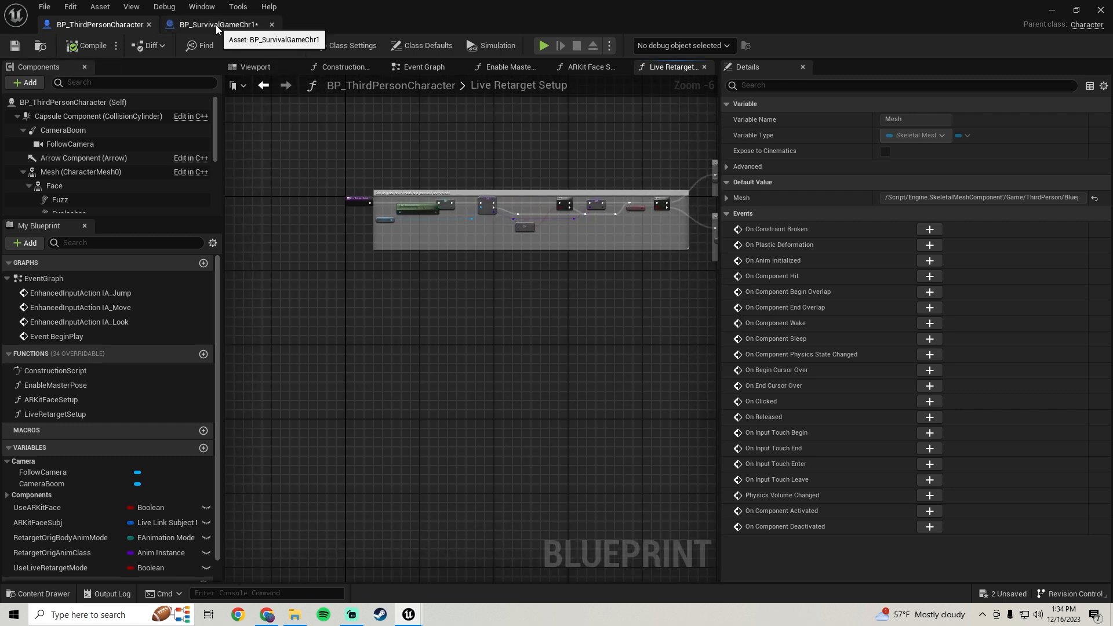
Add a function named LiveLinkSetup to BP_ThirdPersonCharacter, copying the name from the matching function in BP_SurvivalGameChr1.
left_click(216, 24)
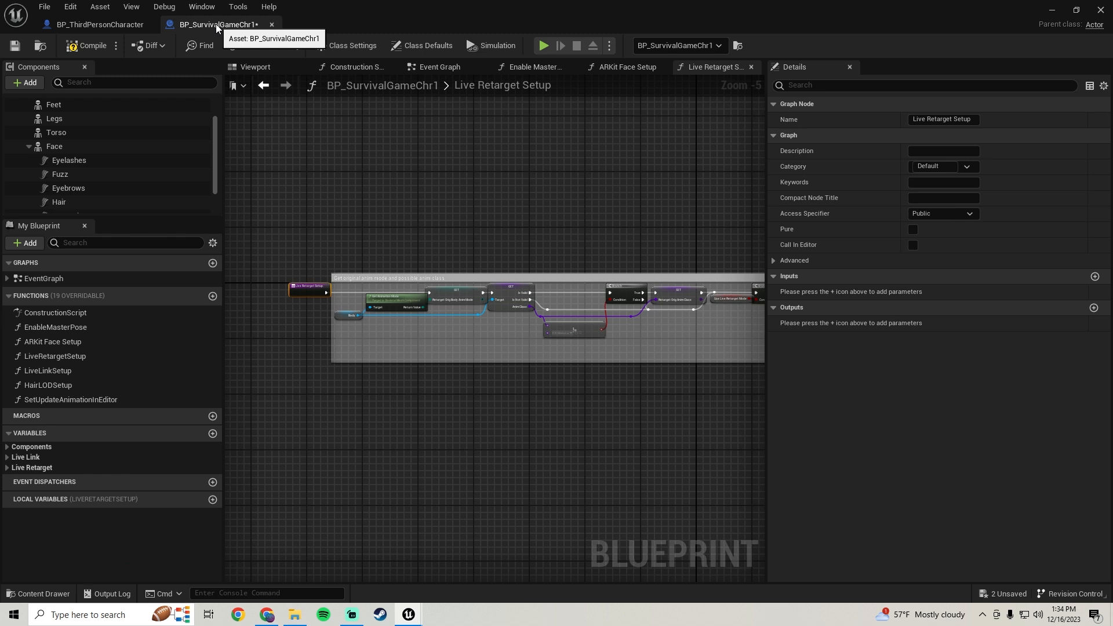
double_click(47, 371)
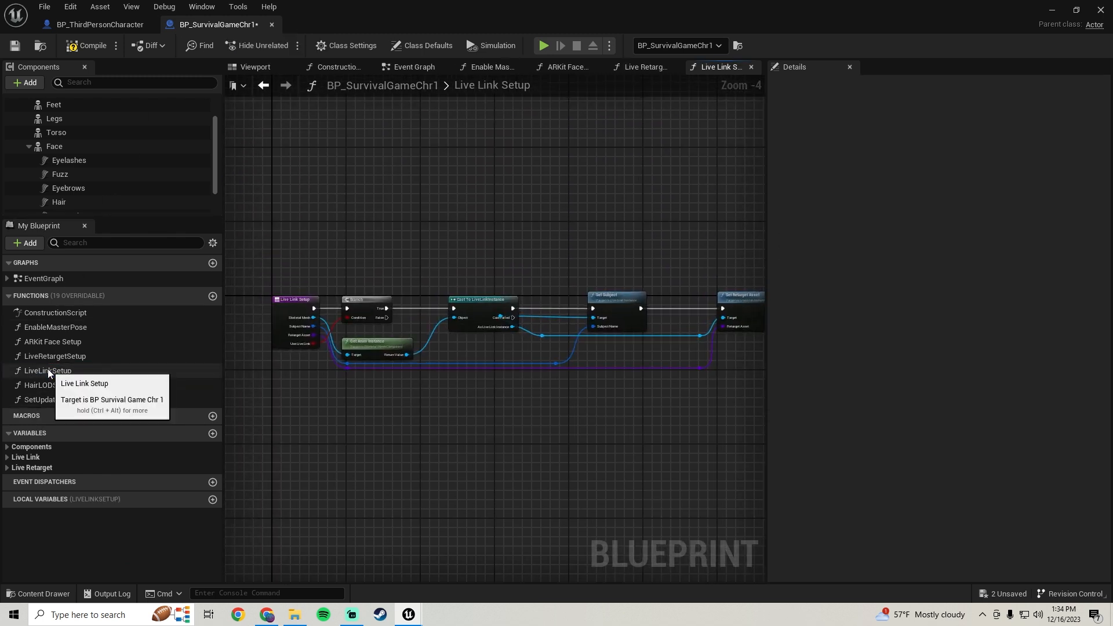
left_click(48, 370)
left_click(48, 372)
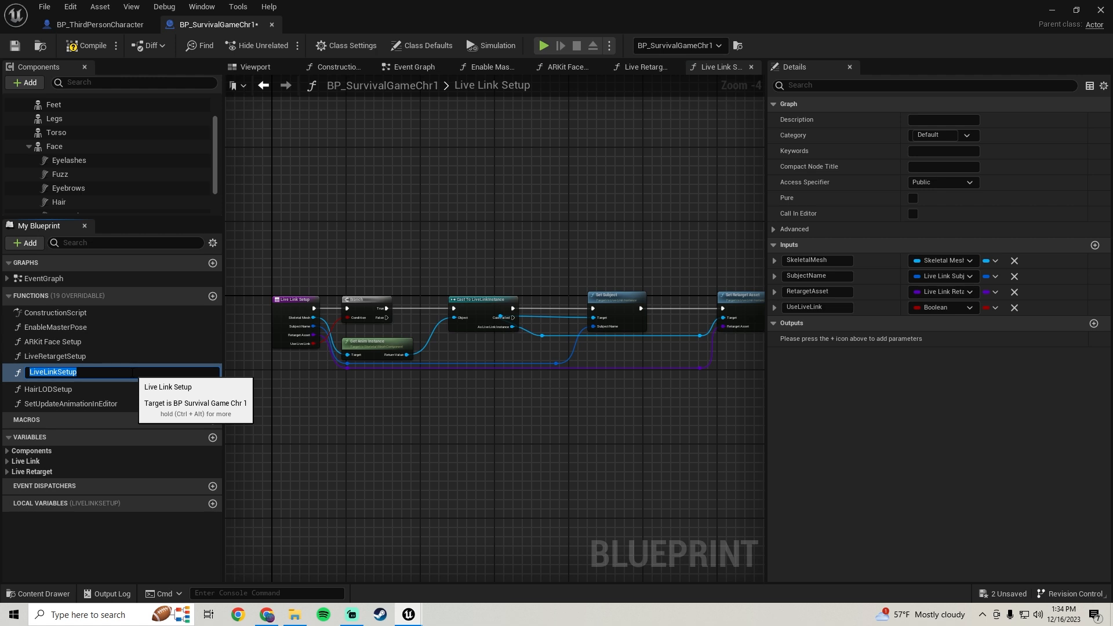
left_click(95, 24)
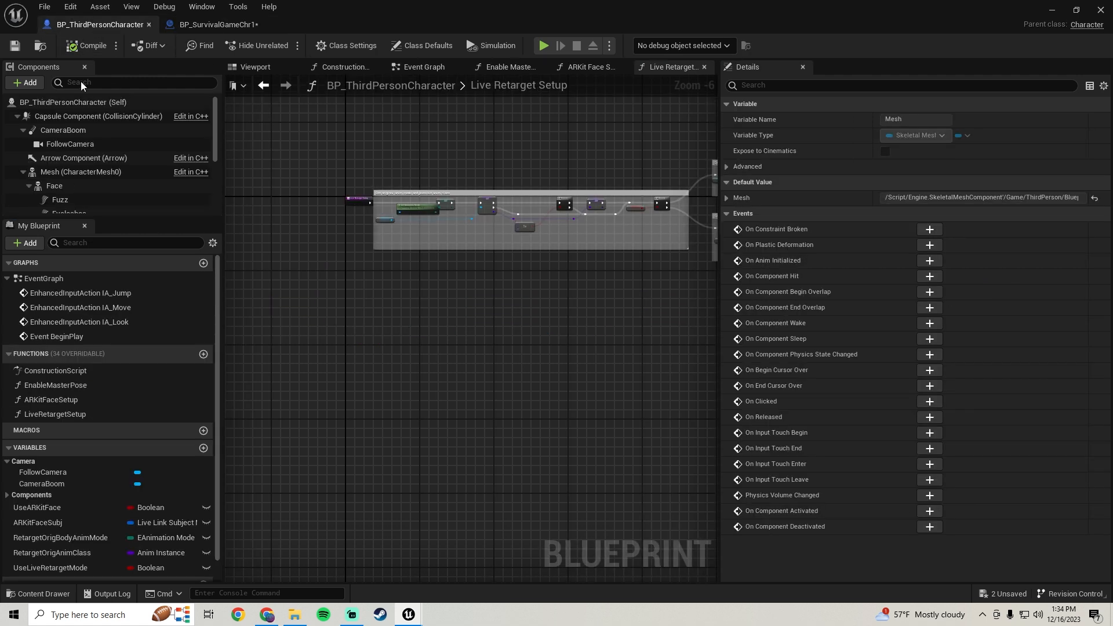
left_click(204, 354)
key("ctrl+v")
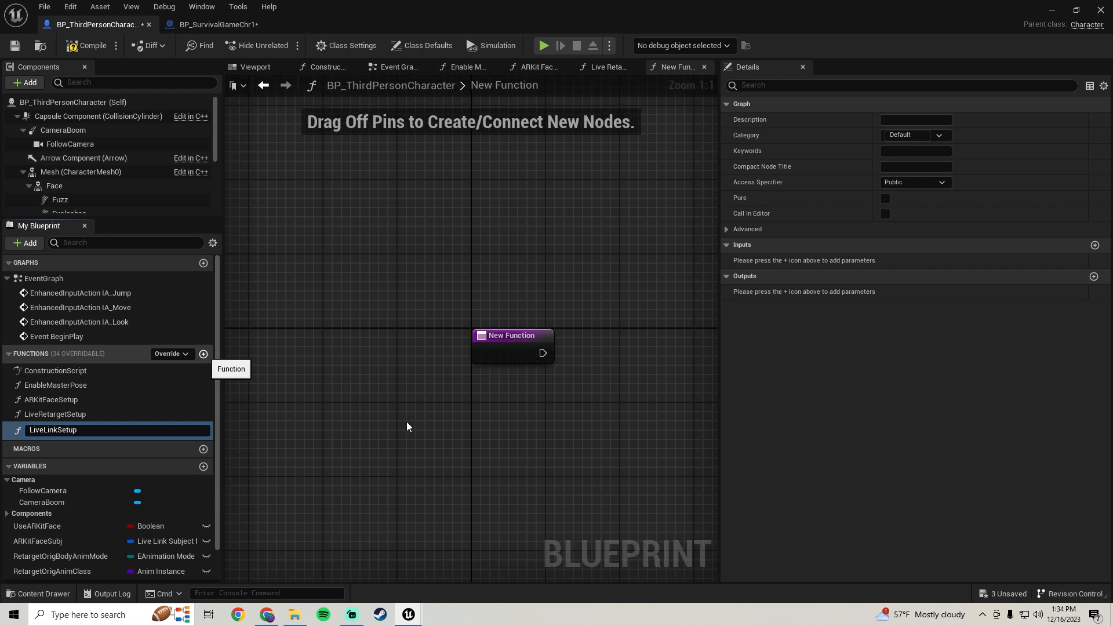
key("Return")
right_click_drag(549, 400, 388, 257)
Copy the Live Link Setup nodes after the entry node in BP_SurvivalGameChr1 and paste them into BP_ThirdPersonCharacter's LiveLinkSetup function.
left_click(228, 26)
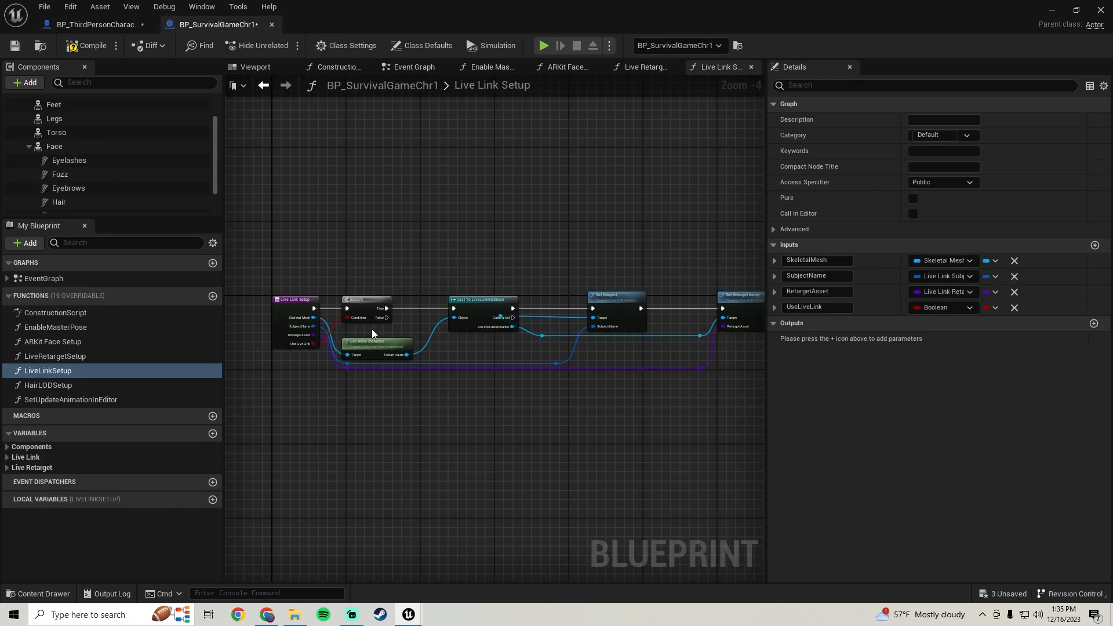
left_click_drag(343, 256, 605, 447)
right_click_drag(333, 420, 675, 422)
left_click(113, 27)
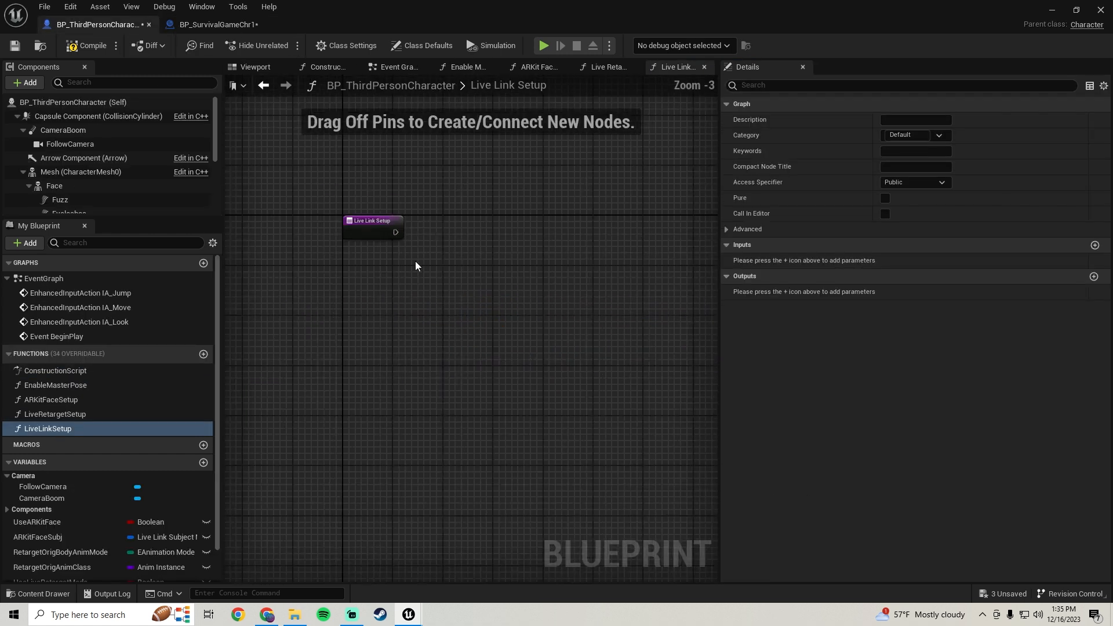
scroll(371, 283, "down", 2)
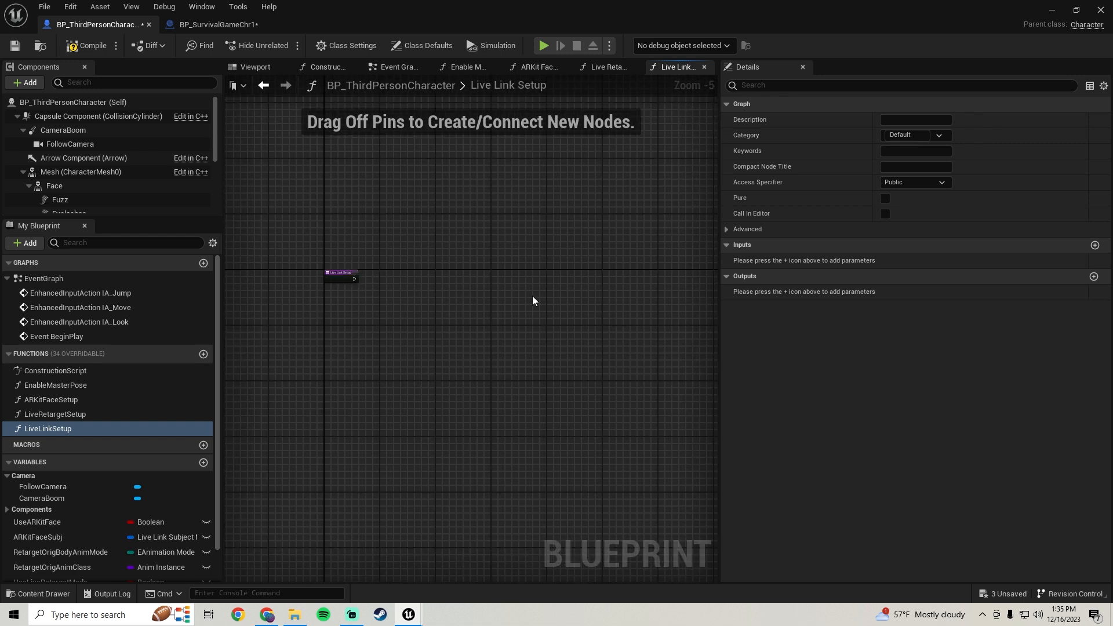
key("ctrl+v")
Connect the Live Link Setup entry node's execution output to the pasted Branch node.
scroll(417, 284, "up", 2)
left_click_drag(416, 284, 303, 281)
right_click_drag(345, 266, 244, 250)
right_click_drag(277, 350, 478, 353)
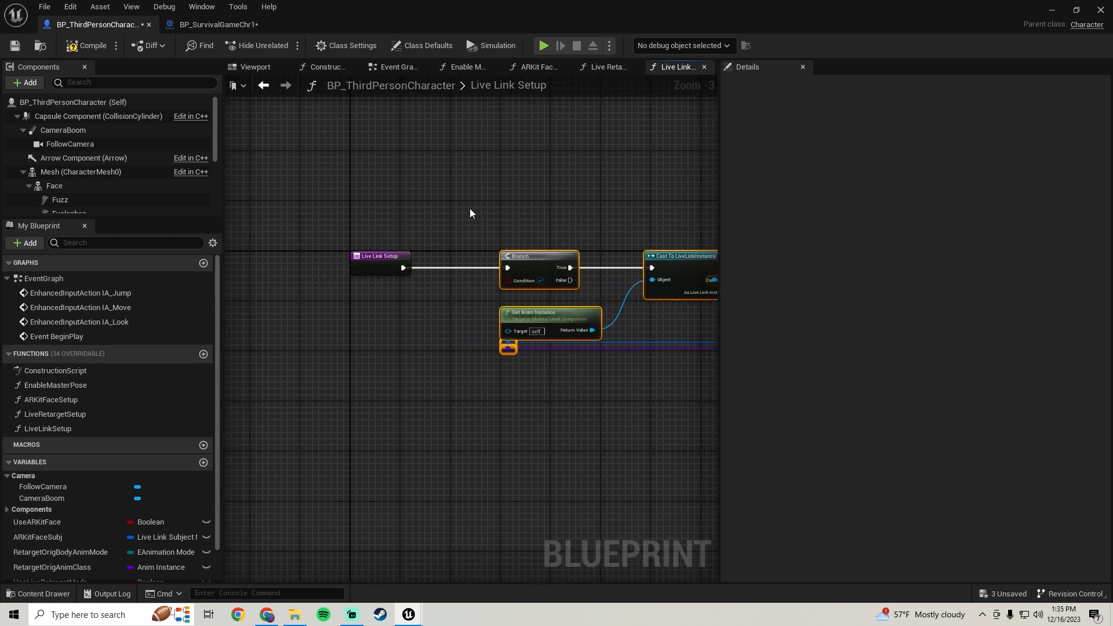
Add an input to the Live Link Setup entry node by wiring Get Anim Instance's Target pin to it.
scroll(470, 210, "down", 1)
right_click_drag(472, 198, 406, 244)
scroll(413, 300, "up", 1)
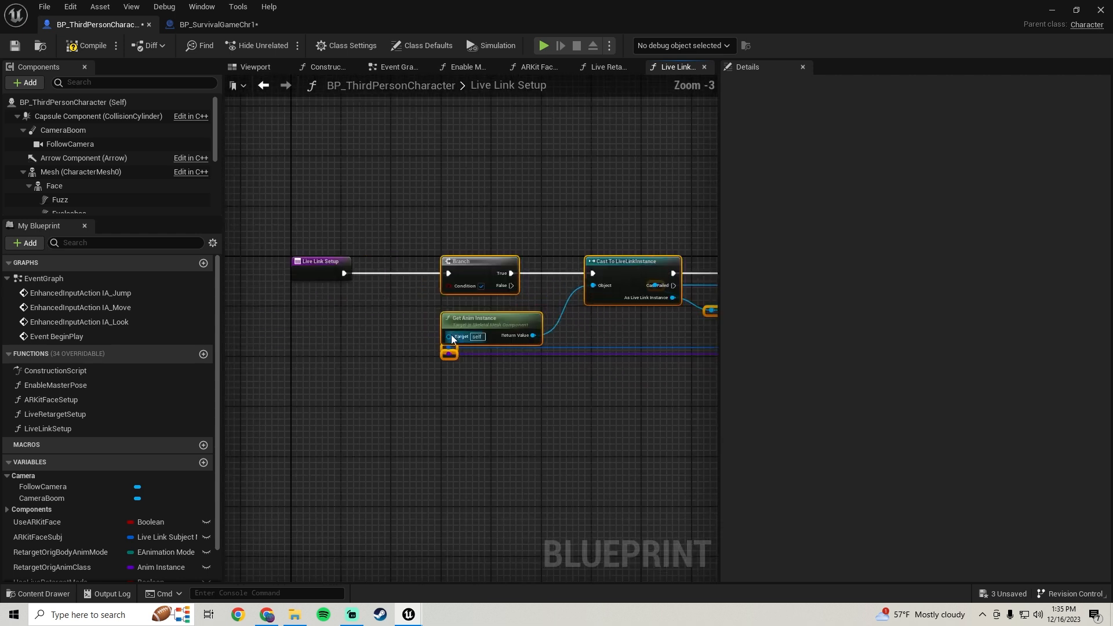
left_click_drag(452, 337, 307, 273)
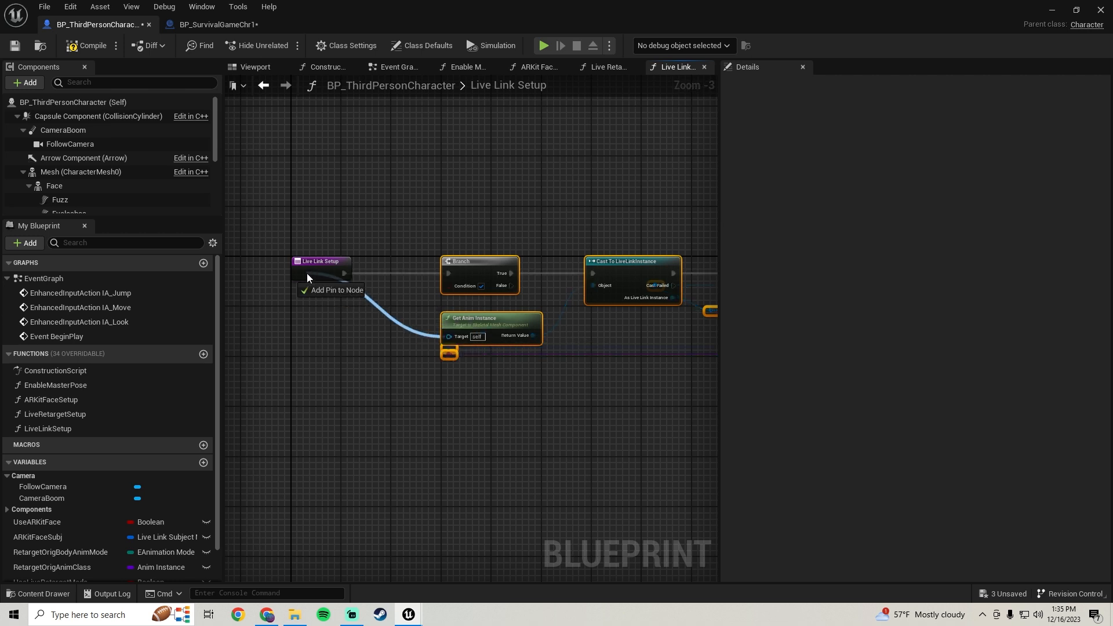
left_click_drag(345, 344, 343, 341)
mouse_move(342, 339)
right_mouse_down()
mouse_move(375, 334)
mouse_move(350, 323)
right_mouse_up()
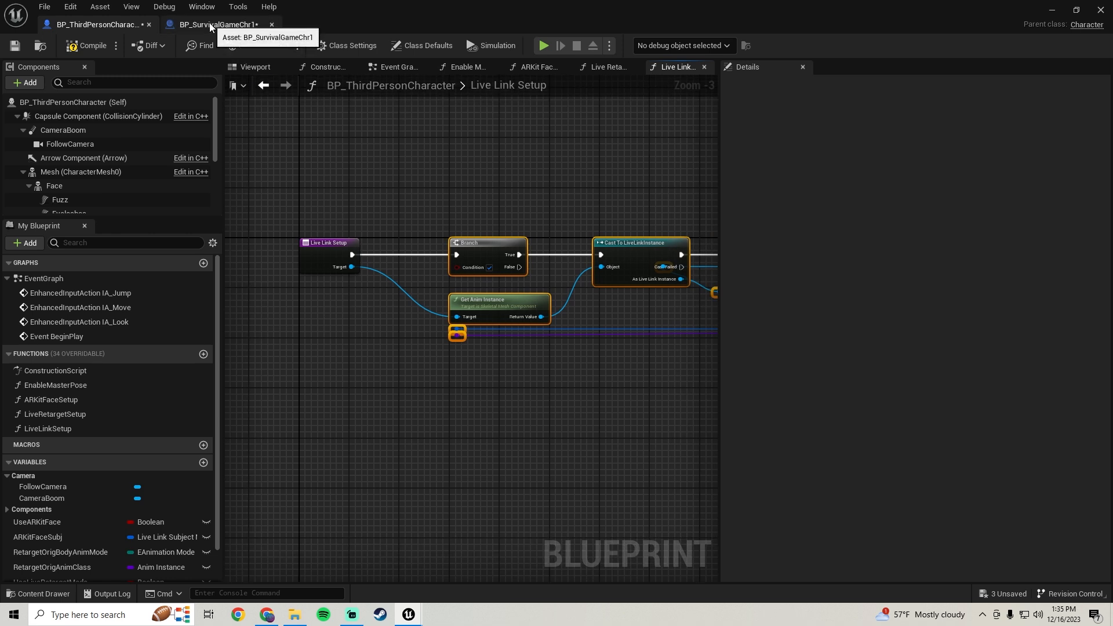
Rename the new function input SkeletalMesh, copying the name from Live Link Setup in BP_SurvivalGameChr1.
left_click(209, 23)
scroll(371, 329, "up", 3)
left_click(809, 292)
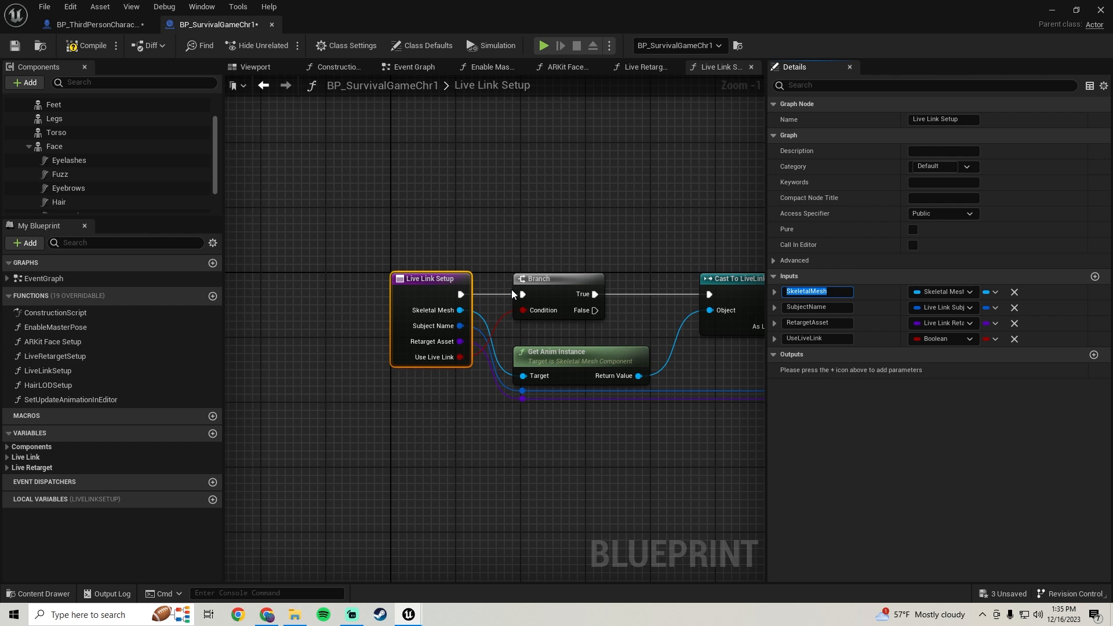
left_click(102, 24)
left_click(312, 245)
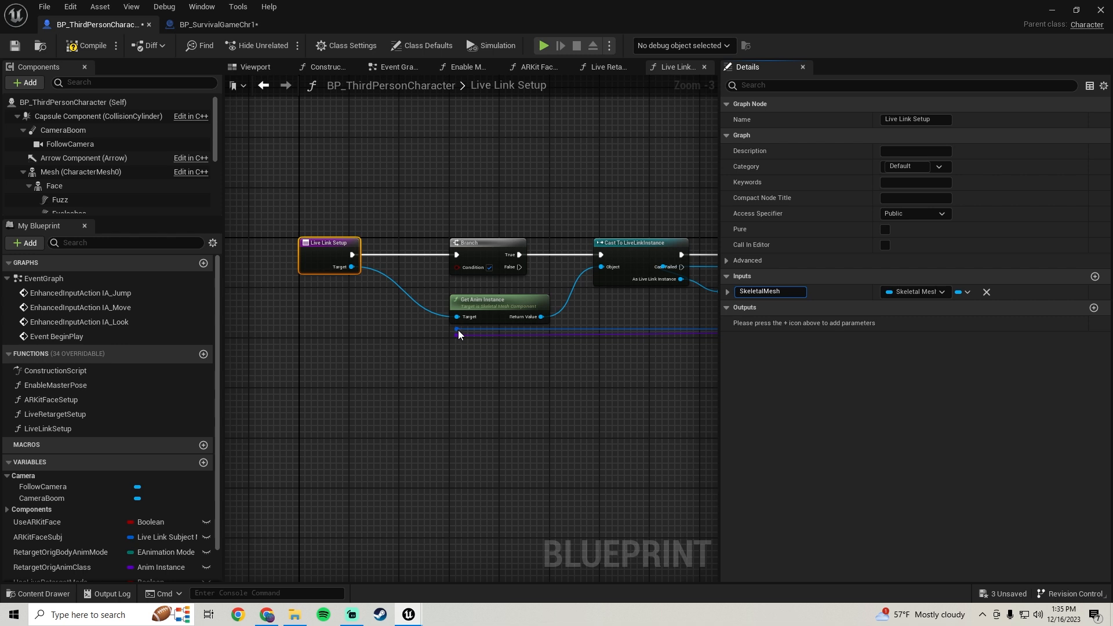
Add a second entry-node input from the blue reroute node and name it SubjectName, copied from BP_SurvivalGameChr1.
left_click_drag(458, 329, 319, 259)
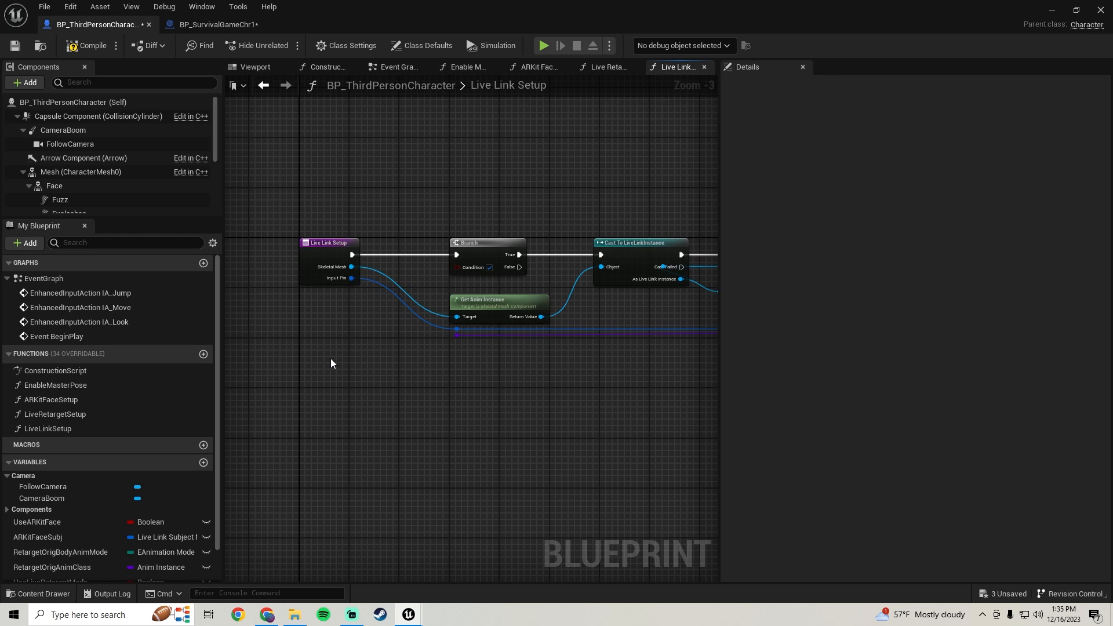
left_click(218, 25)
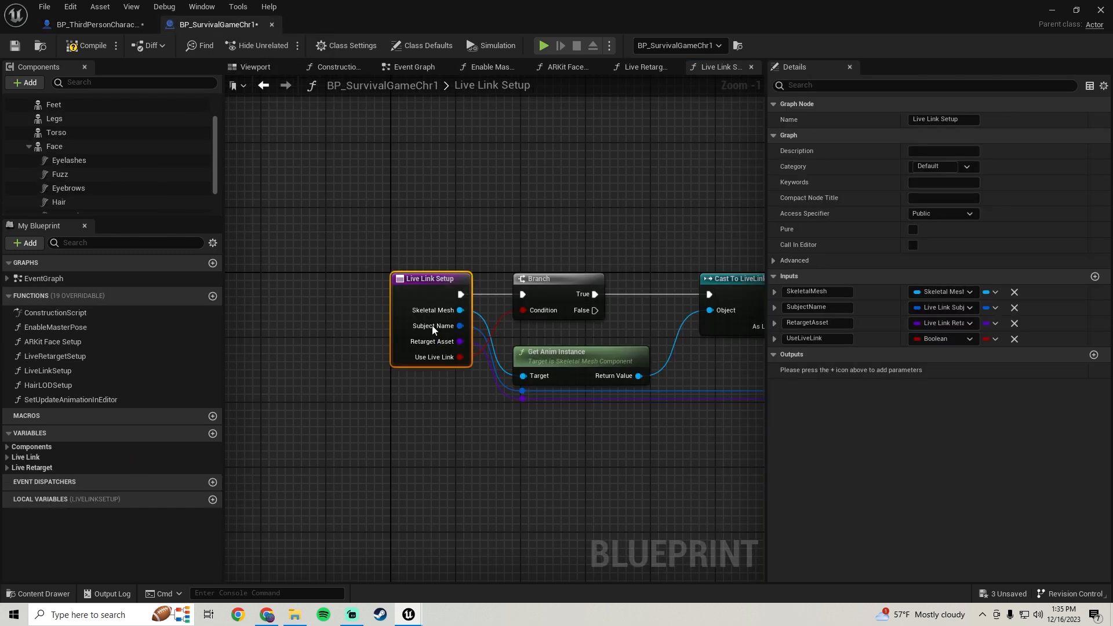
left_click(815, 307)
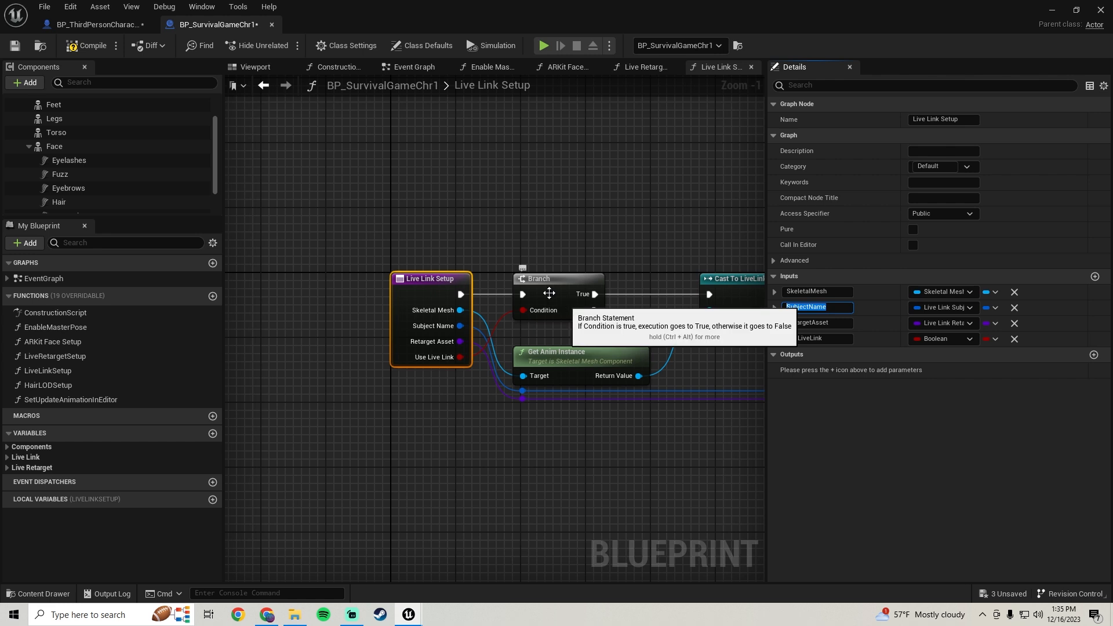
left_click(98, 24)
left_click(334, 249)
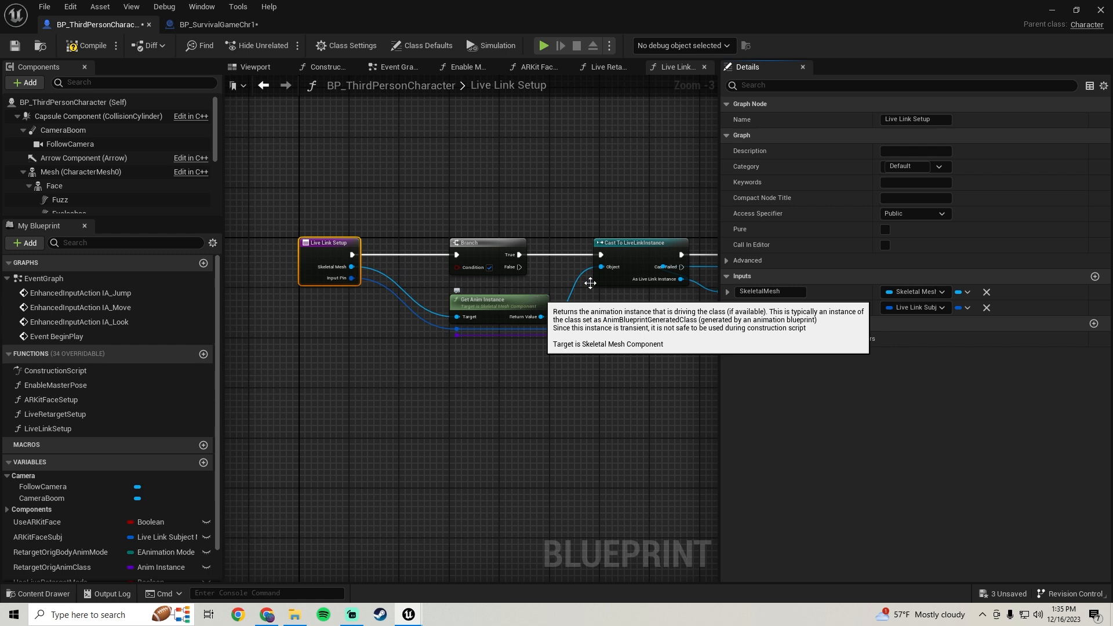
Add a third entry-node input from the purple reroute node and name it RetargetAsset, copied from Live Link Setup in BP_SurvivalGameChr1.
scroll(458, 359, "up", 2)
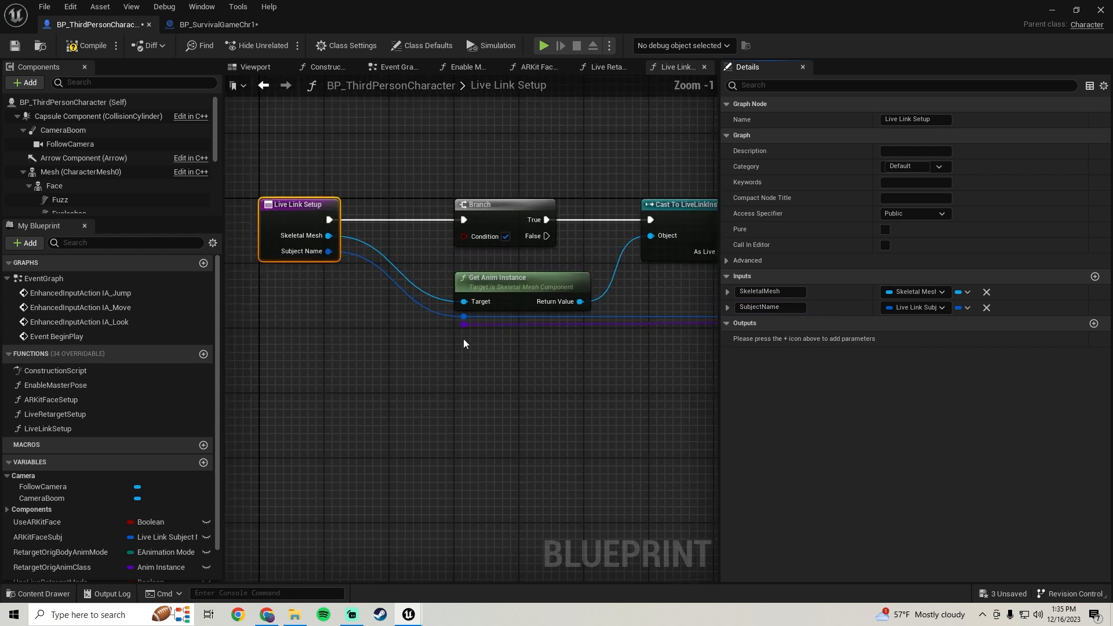
left_click_drag(465, 325, 277, 227)
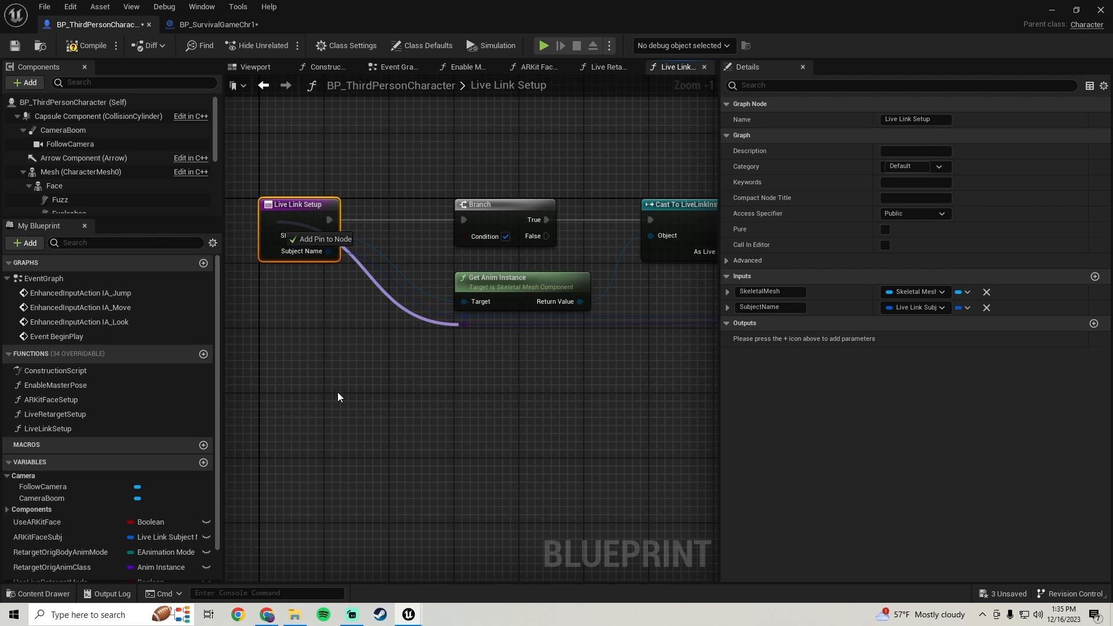
left_click_drag(277, 226, 290, 237)
left_click(218, 25)
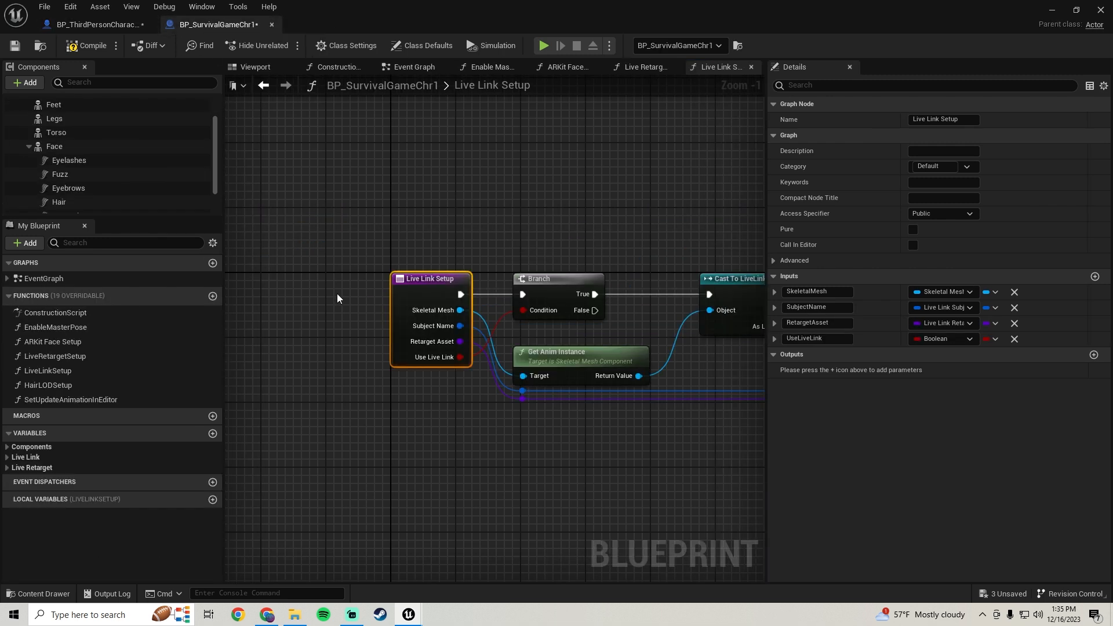
left_click(812, 322)
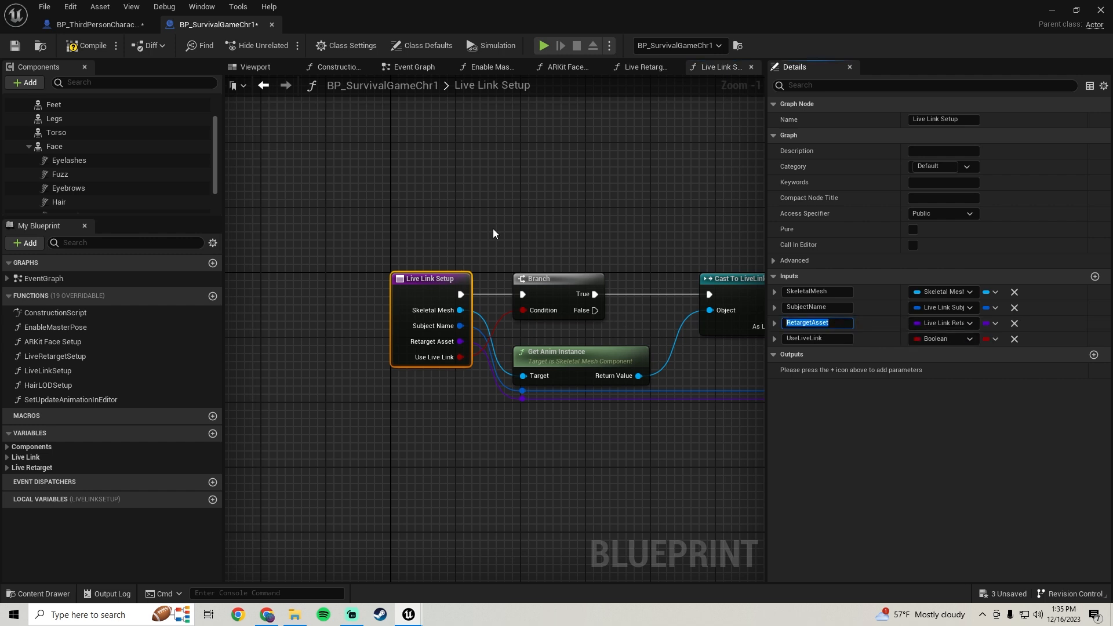
left_click(109, 26)
left_click(763, 325)
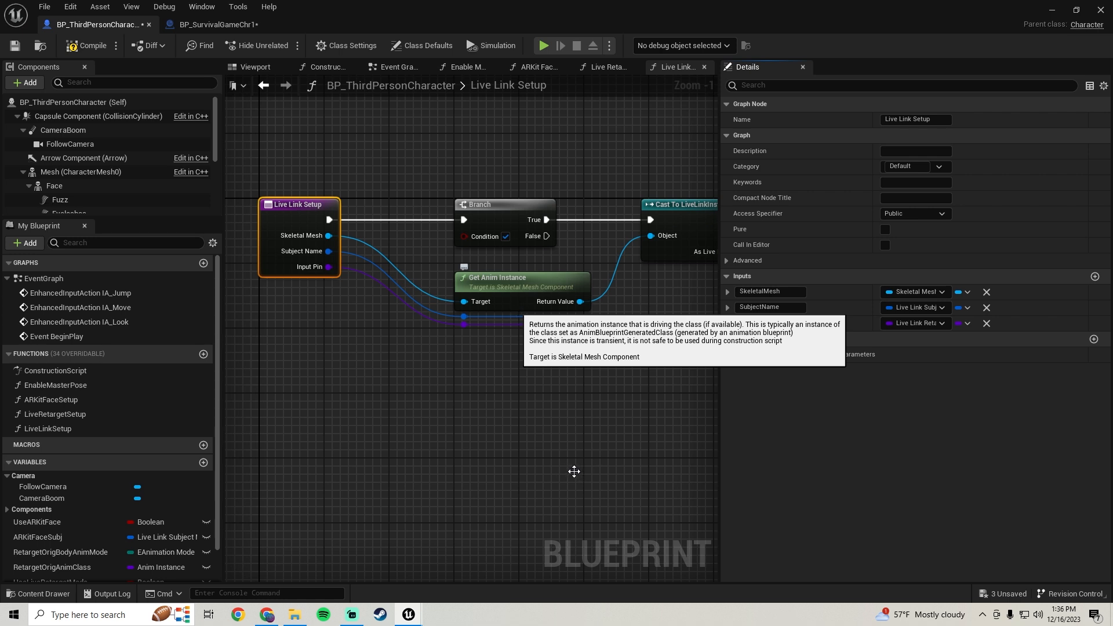
Add a fourth entry-node input from the Branch node's Condition pin and name it UseLiveLink, copied from BP_SurvivalGameChr1.
left_click_drag(474, 241, 271, 232)
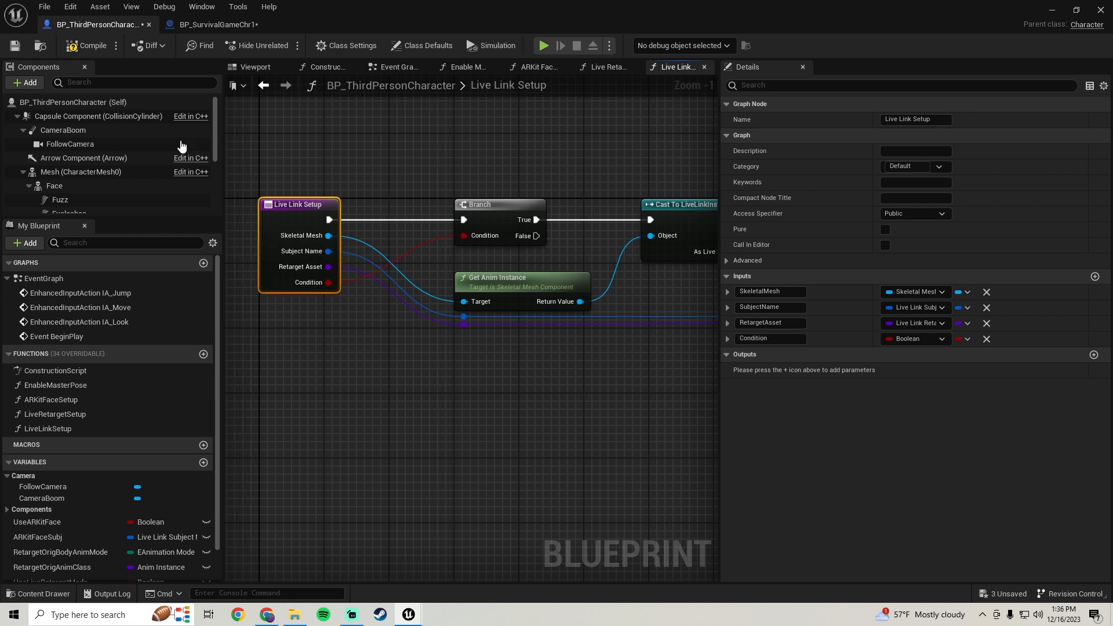
left_click(207, 26)
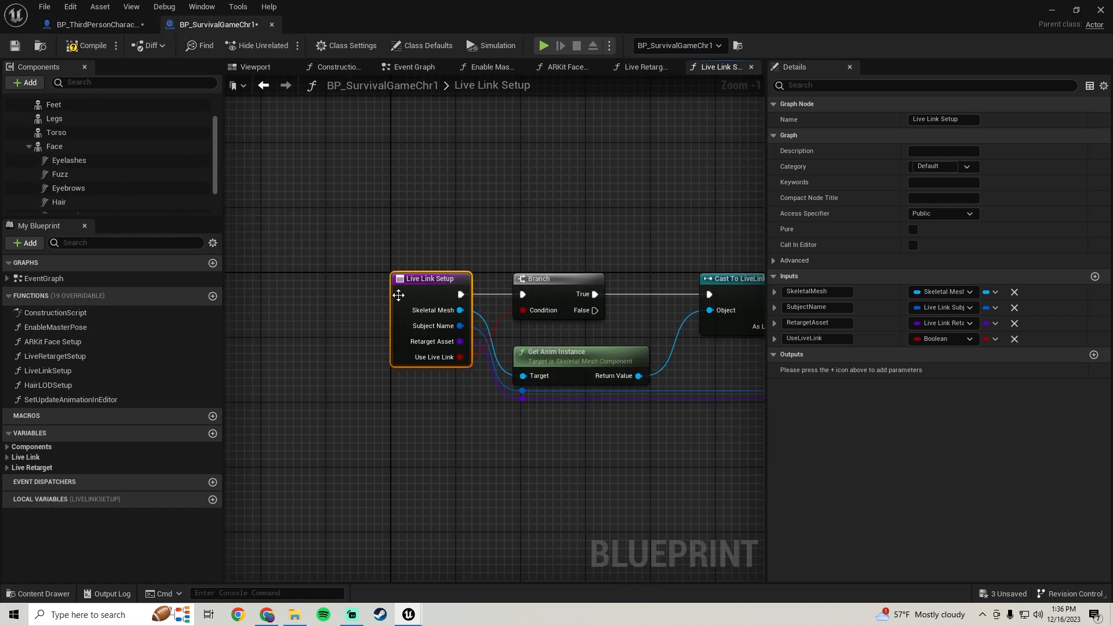
left_click(818, 338)
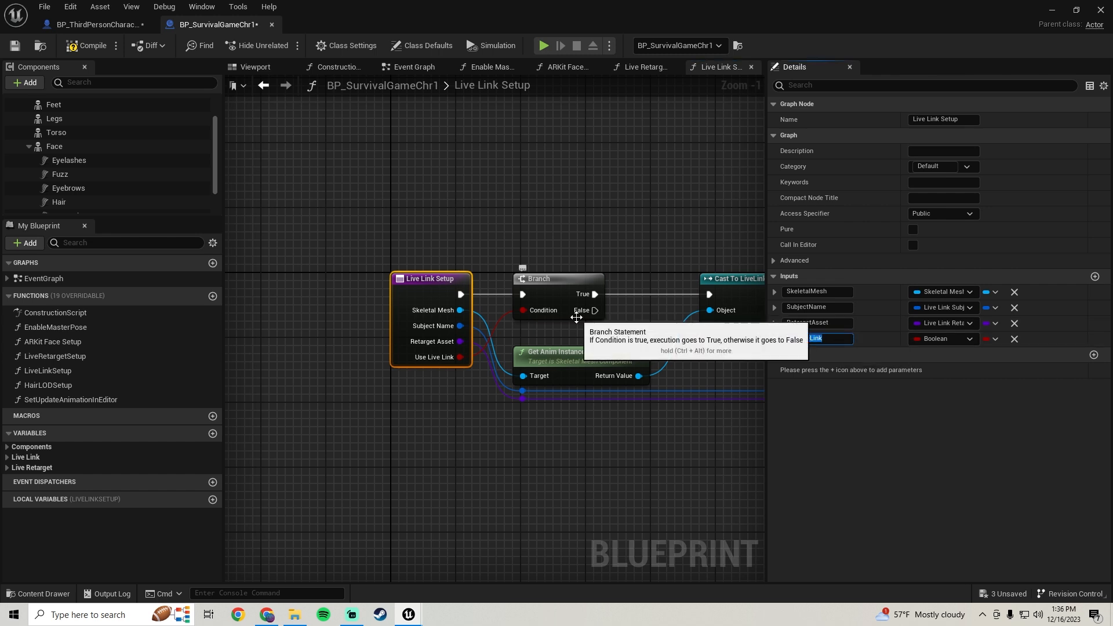
left_click(96, 24)
left_click(794, 338)
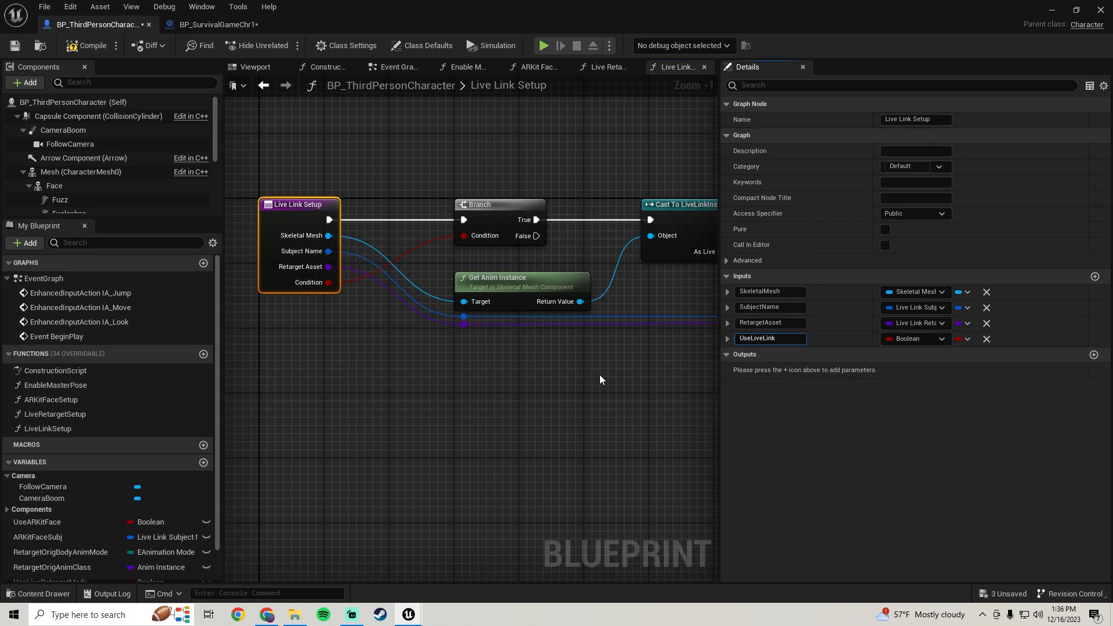
key("Return")
Compile and save BP_ThirdPersonCharacter with the completed Live Link Setup function.
scroll(544, 348, "down", 3)
right_click_drag(545, 326, 258, 316)
right_click_drag(409, 276, 546, 273)
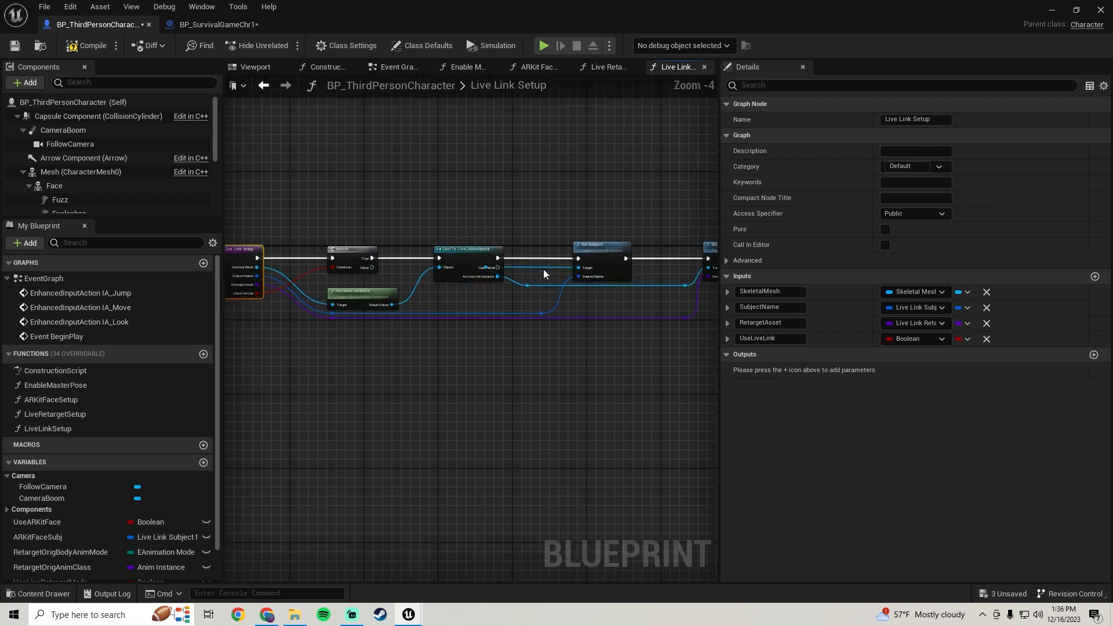
left_click(78, 51)
right_click_drag(345, 334, 417, 321)
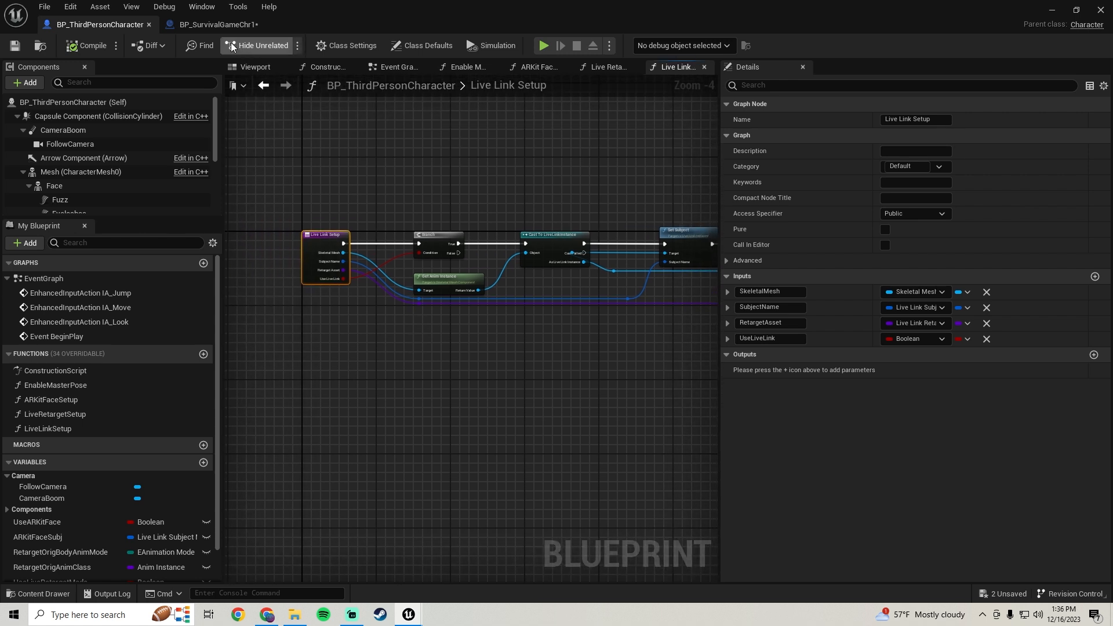
Create a new function in BP_ThirdPersonCharacter named HairLODSetup, copying the name from the function in BP_SurvivalGameChr1.
left_click(207, 26)
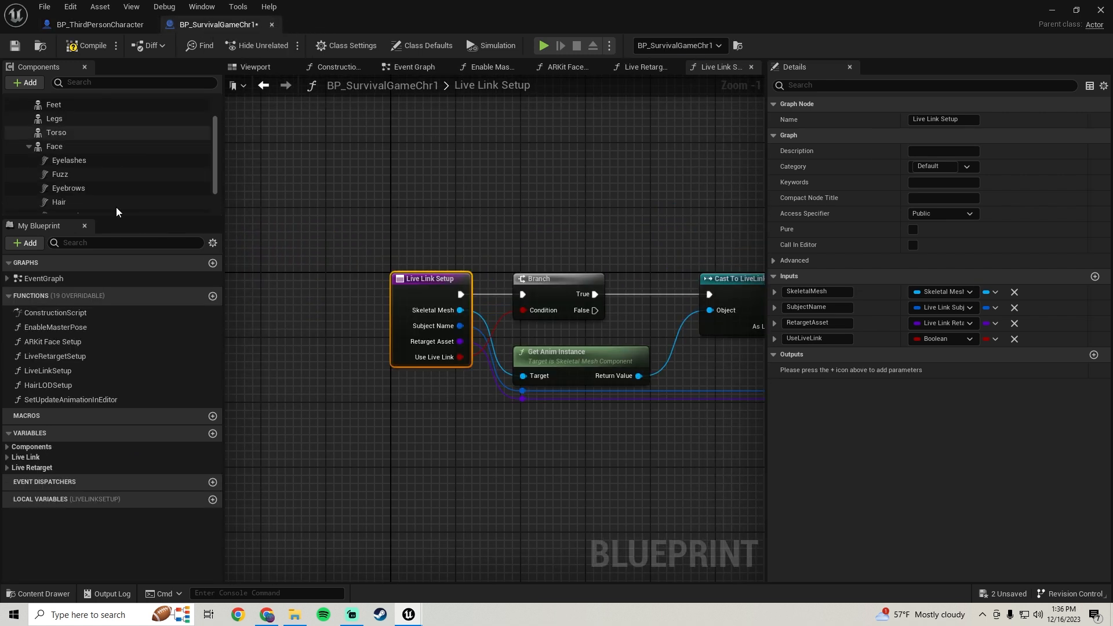
left_click(49, 385)
key("F2")
key("ctrl+c")
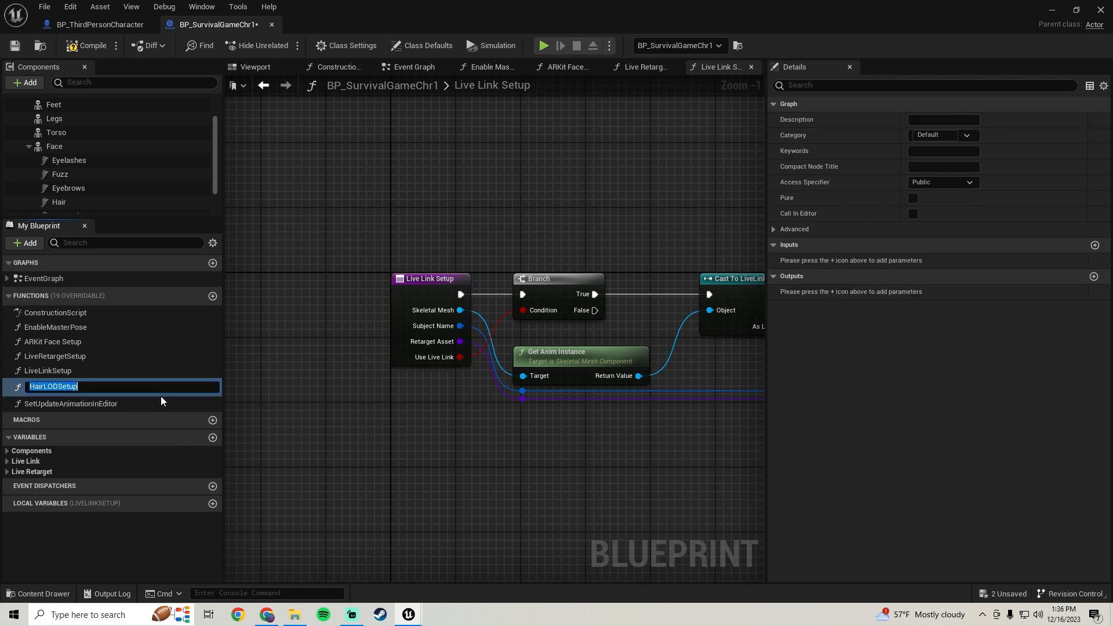
left_click(100, 24)
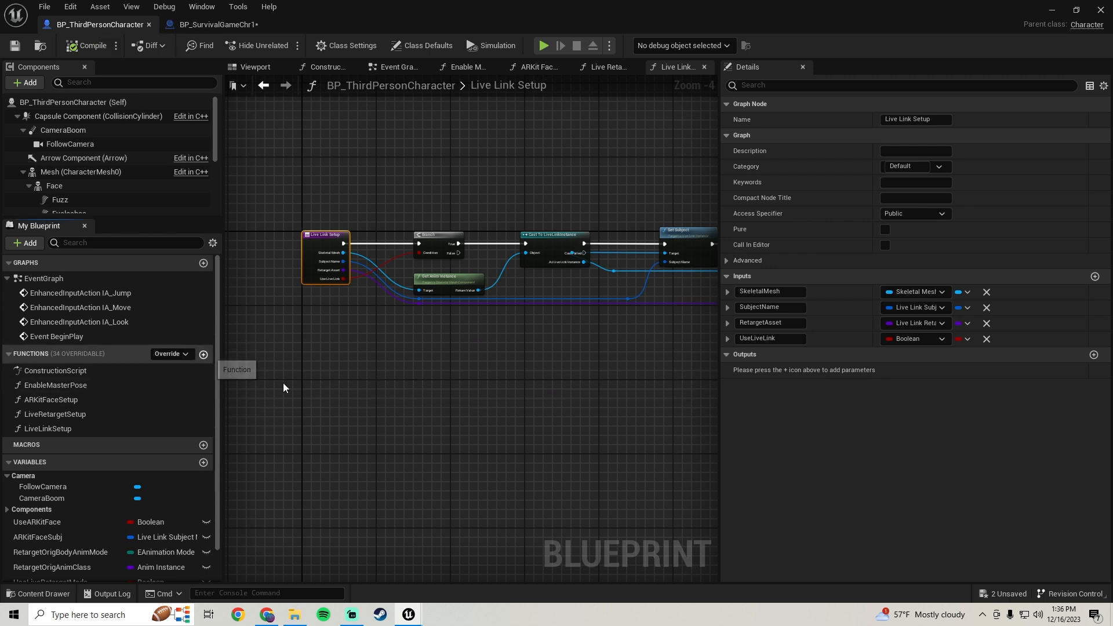
key("ctrl+v")
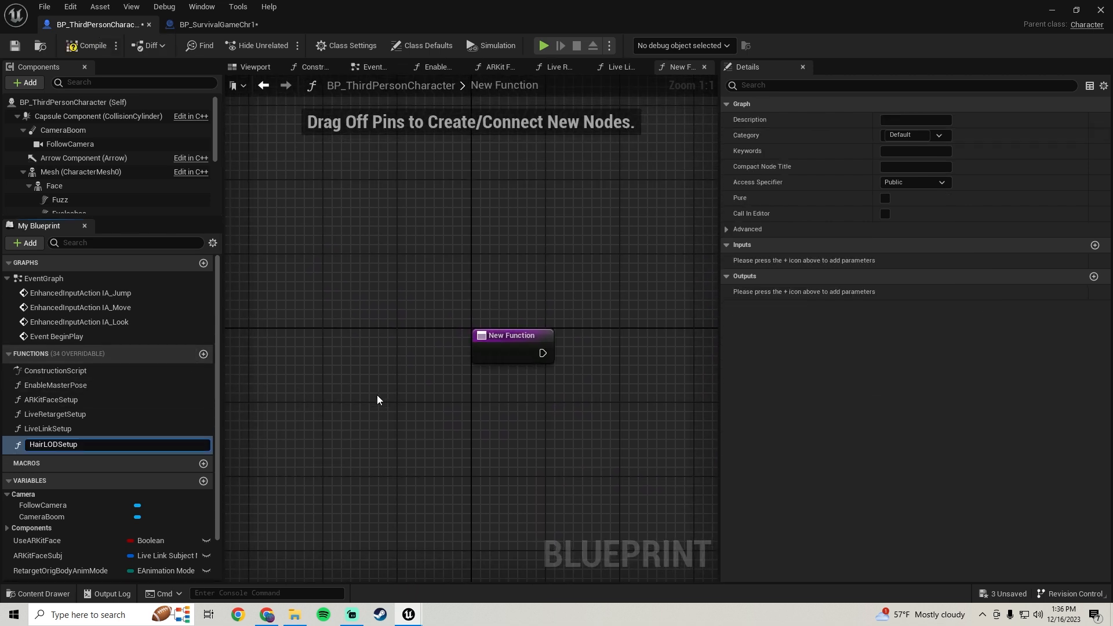
key("Return")
scroll(437, 404, "down", 2)
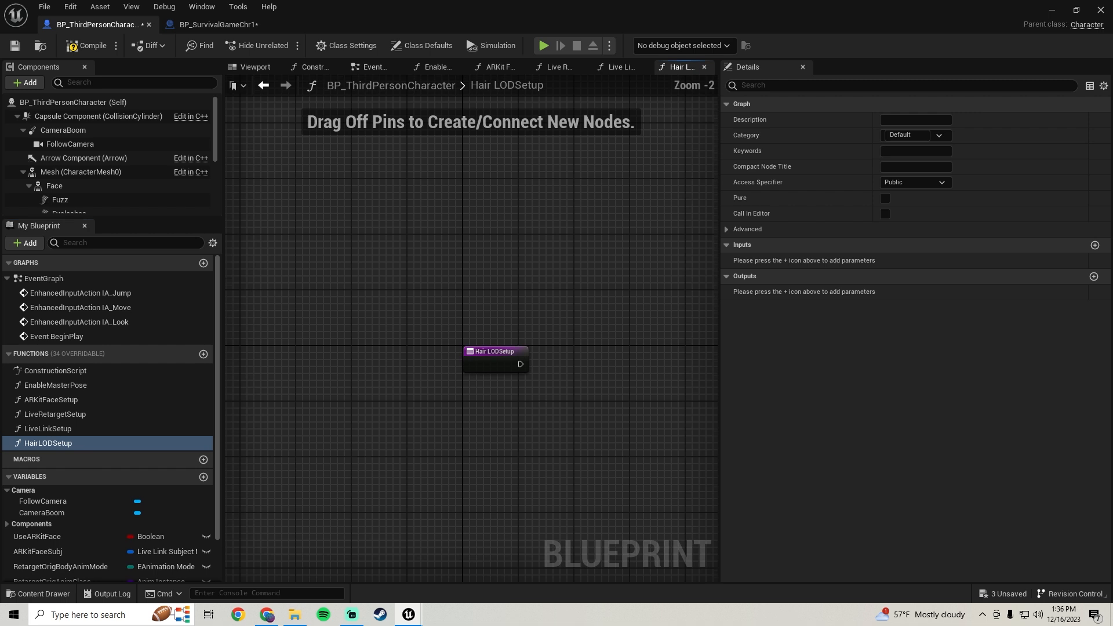
Copy all HairLODSetup nodes except the entry node from BP_SurvivalGameChr1 and paste them into BP_ThirdPersonCharacter's HairLODSetup.
left_click(203, 27)
right_click_drag(378, 344, 306, 298)
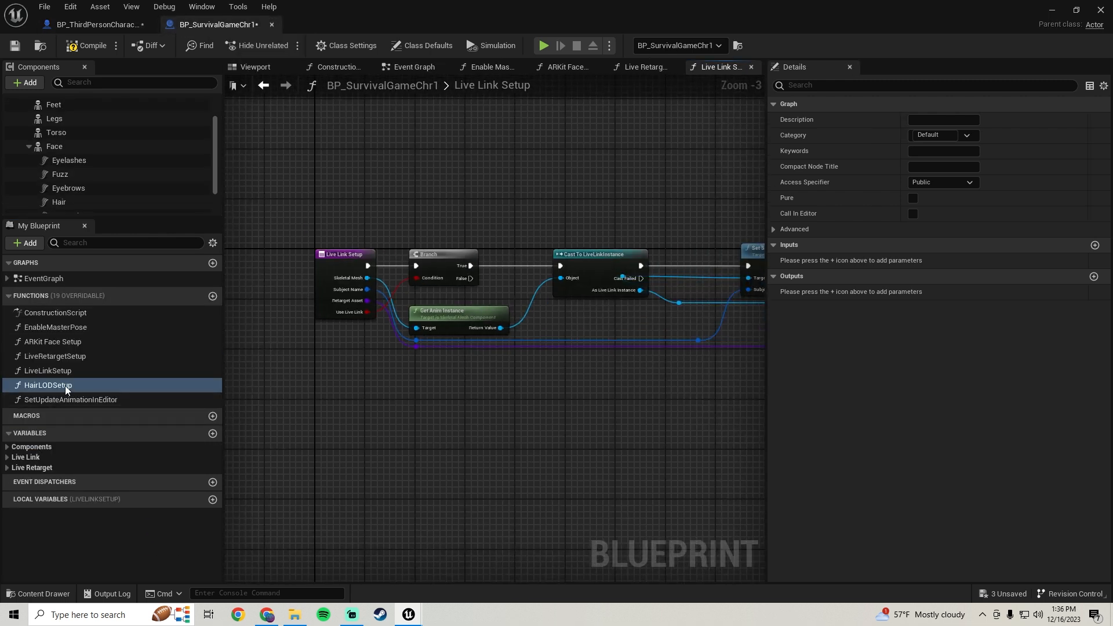
double_click(49, 385)
scroll(331, 391, "down", 3)
left_click_drag(322, 252, 748, 432)
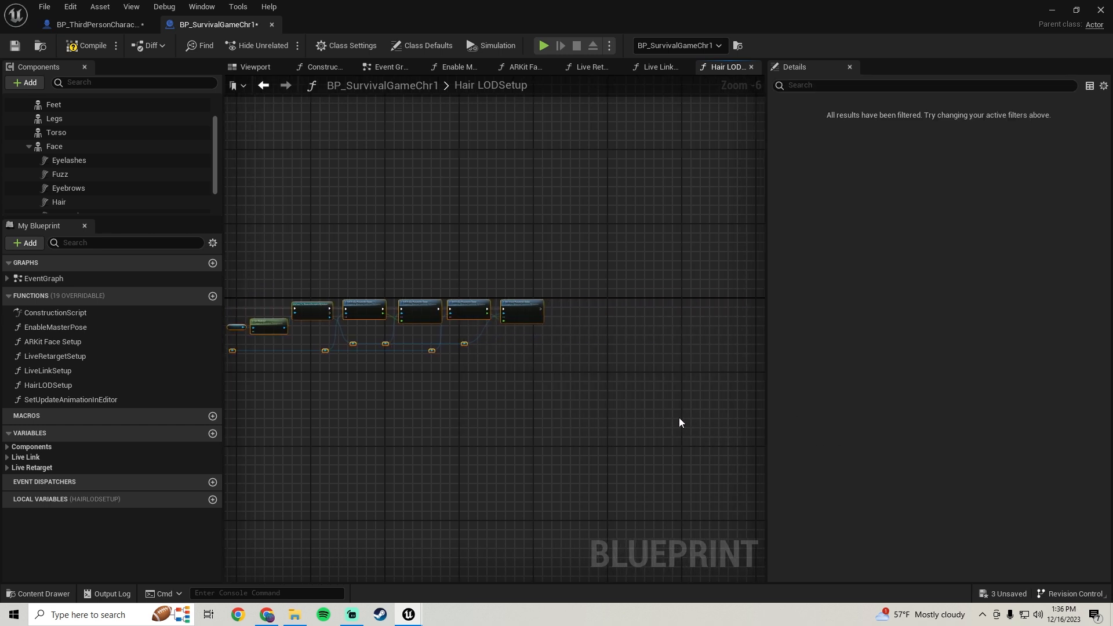
left_click(96, 25)
right_click_drag(391, 331, 361, 306)
key("ctrl+v")
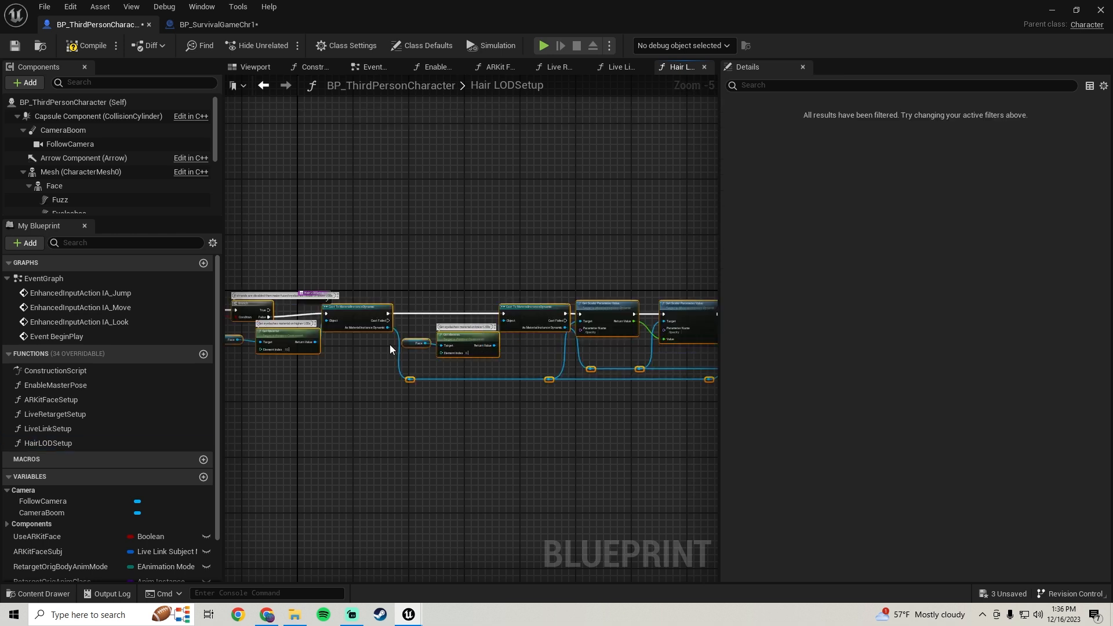
Move the pasted nodes beside the Hair LODSetup entry node and wire its execution output to Get Console Variable Int Value, matching the original graph.
left_click_drag(345, 312, 594, 311)
scroll(364, 311, "up", 3)
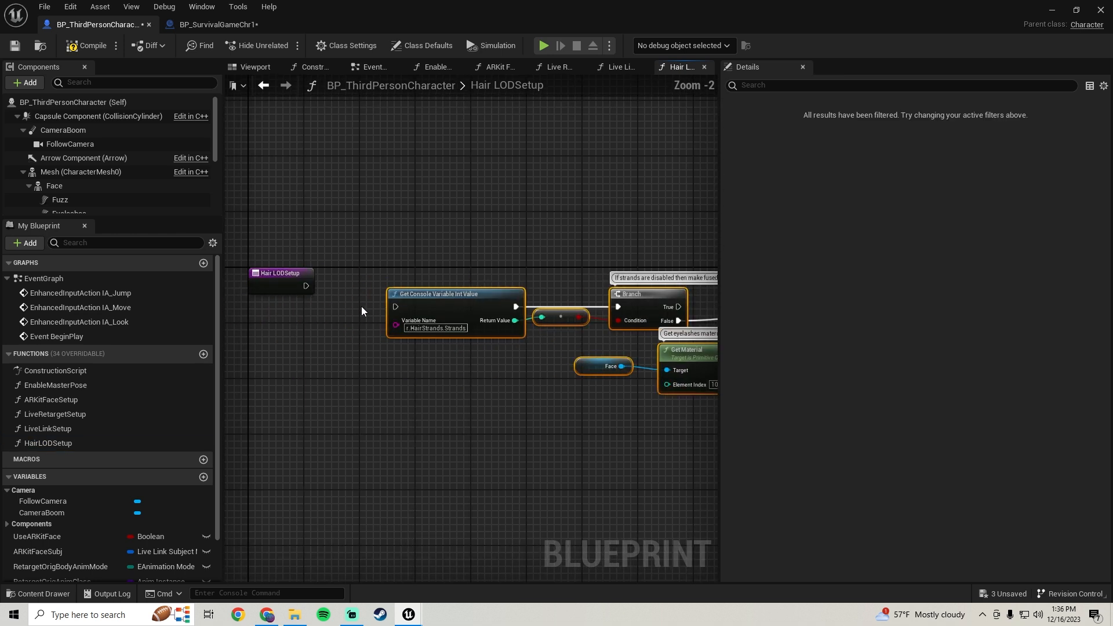
left_click_drag(405, 307, 308, 287)
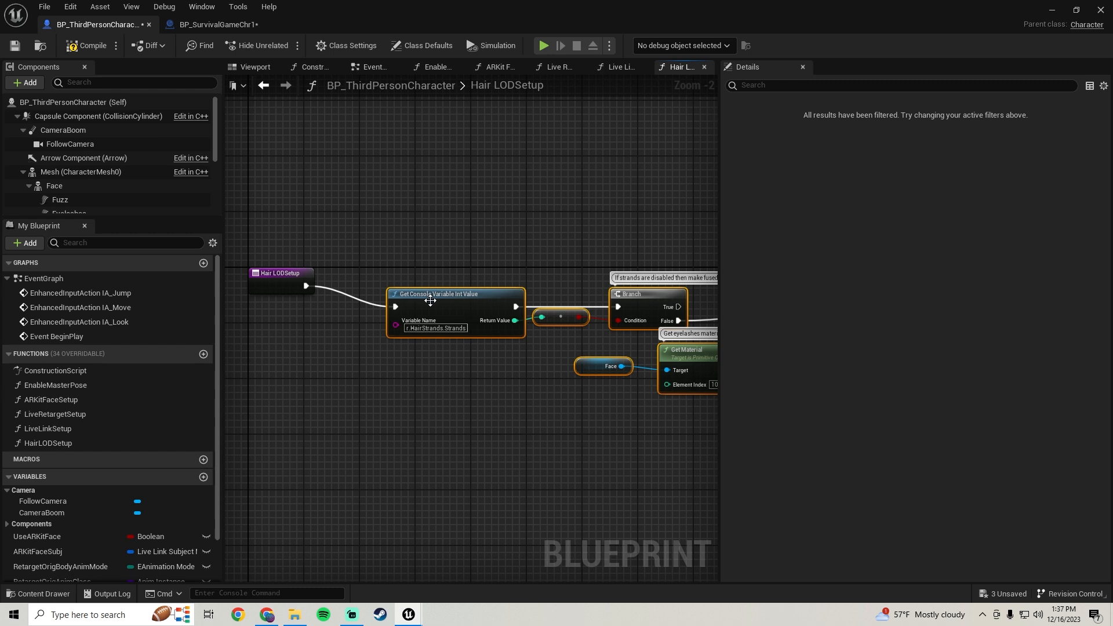
left_click_drag(430, 295, 395, 281)
left_click(220, 25)
scroll(390, 306, "up", 3)
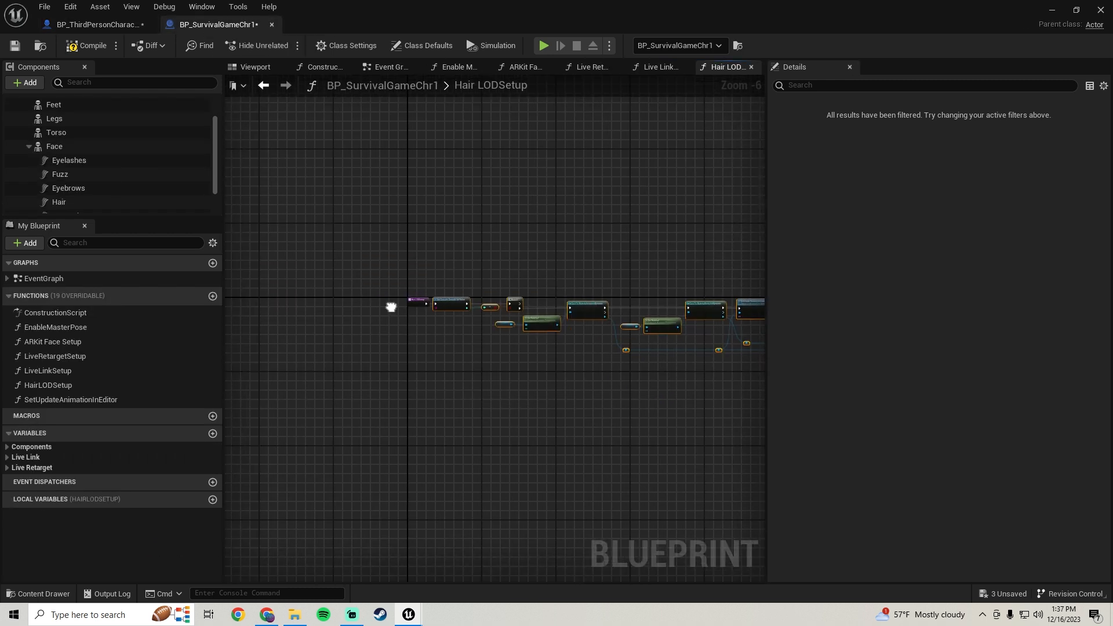
right_click_drag(479, 287, 505, 298)
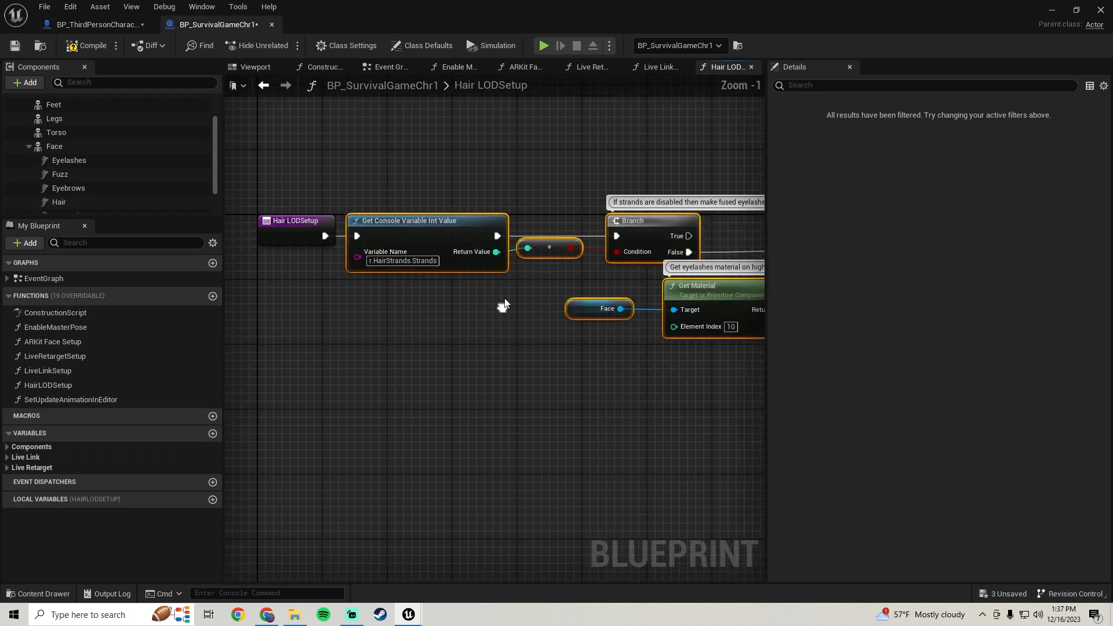
left_click(74, 22)
scroll(597, 363, "down", 2)
right_click_drag(598, 363, 602, 316)
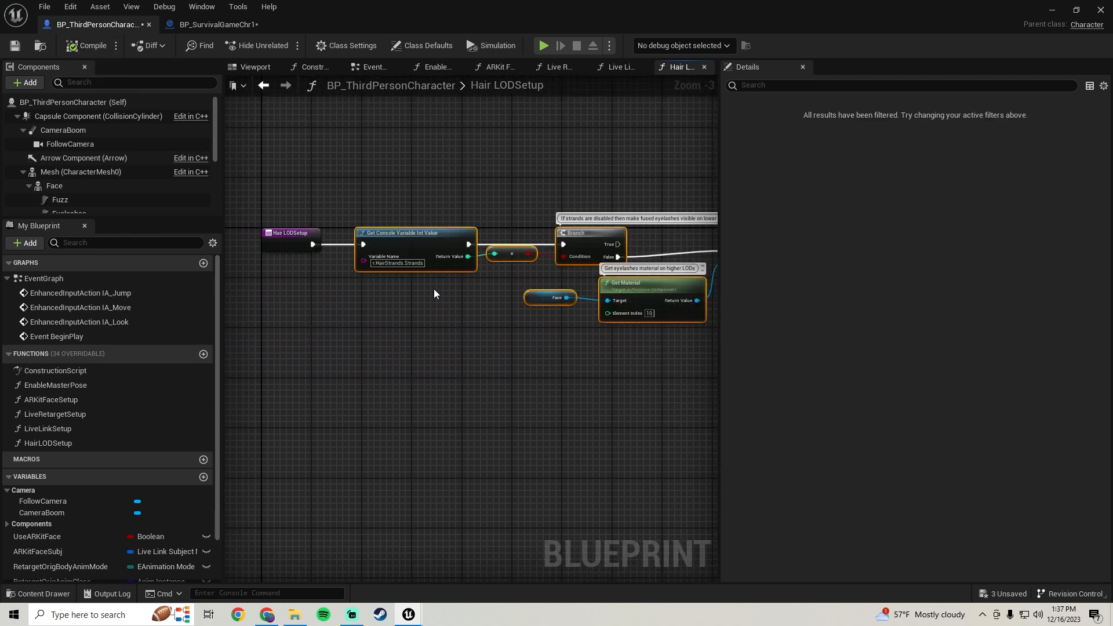
Compile and save BP_ThirdPersonCharacter with the completed HairLODSetup function.
left_click(22, 54)
scroll(418, 302, "down", 2)
right_click_drag(419, 301, 397, 276)
scroll(395, 264, "up", 2)
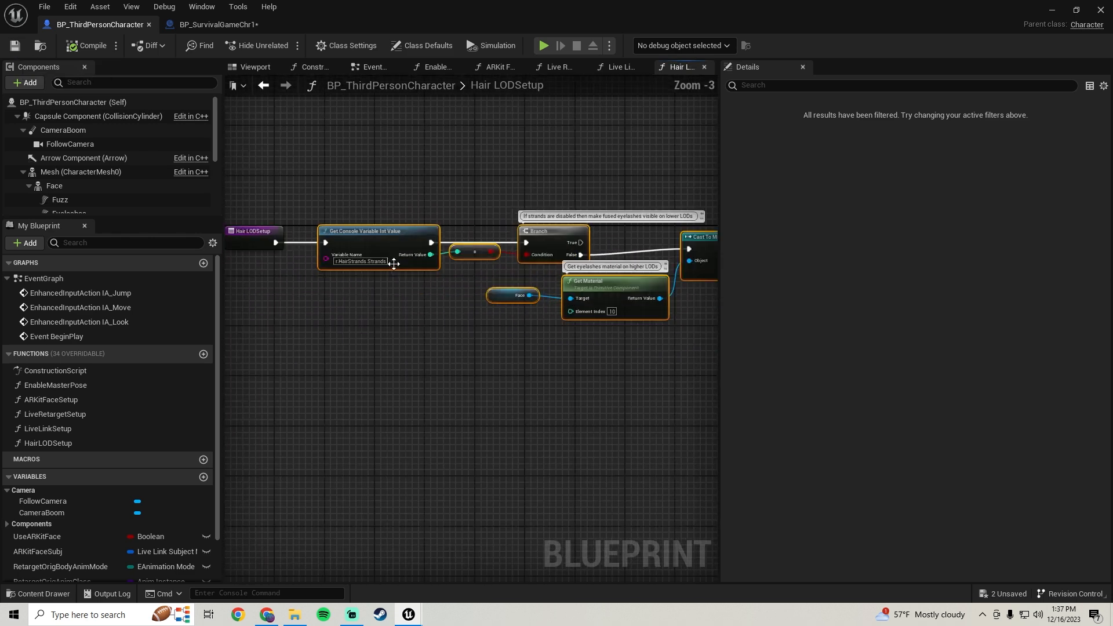
Create a new function in BP_ThirdPersonCharacter named SetUpdateAnimationInEditor, copying the name from BP_SurvivalGameChr1.
left_click(226, 24)
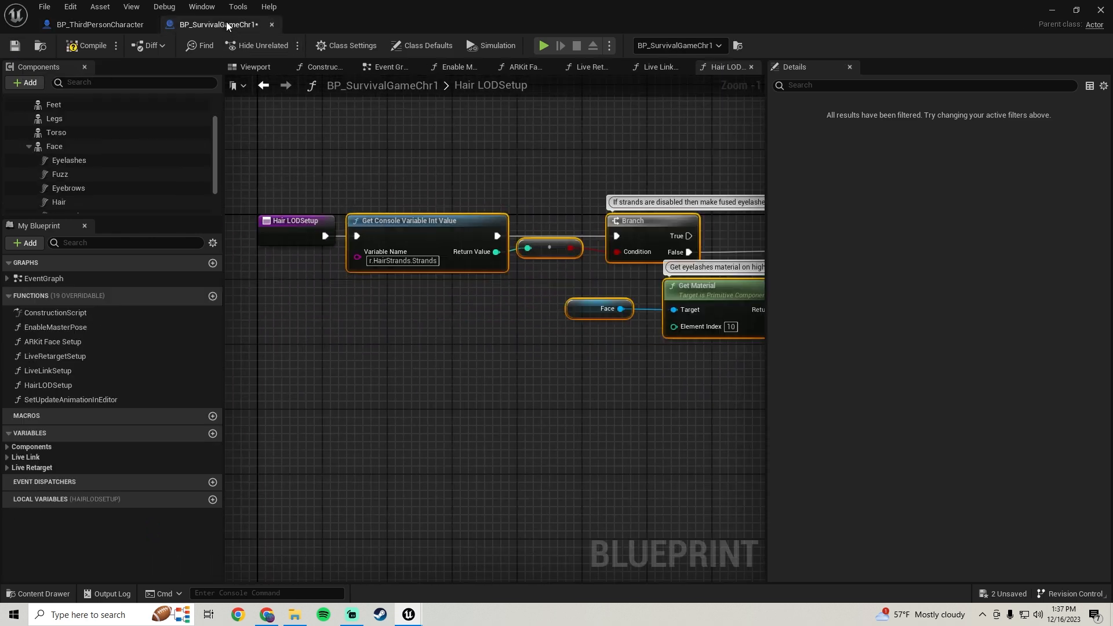
left_click(60, 401)
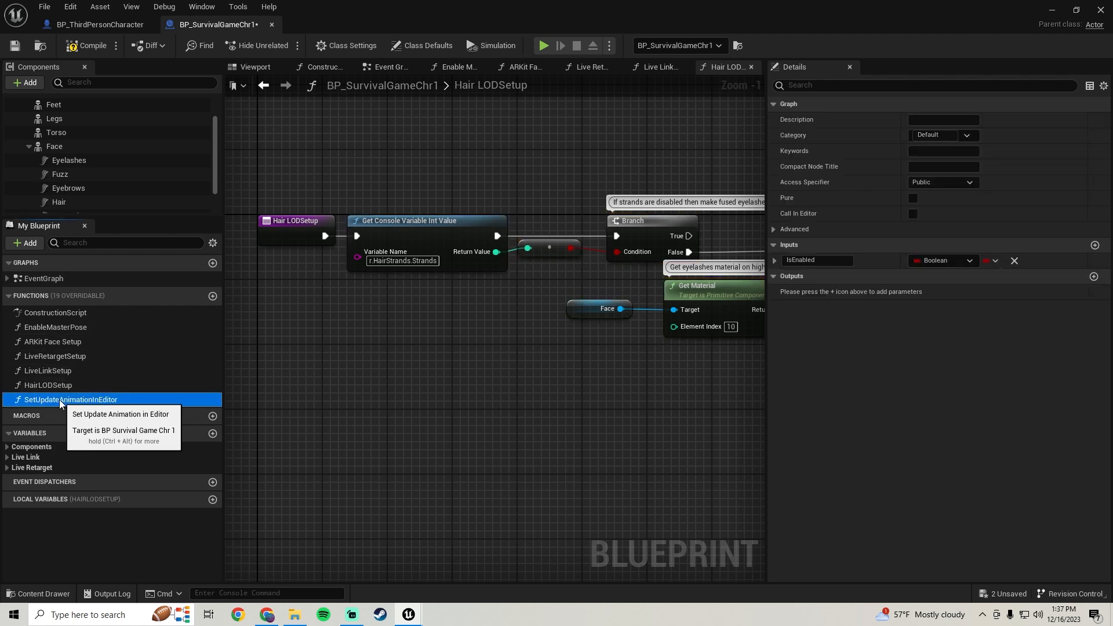
key("F2")
key("ctrl+c")
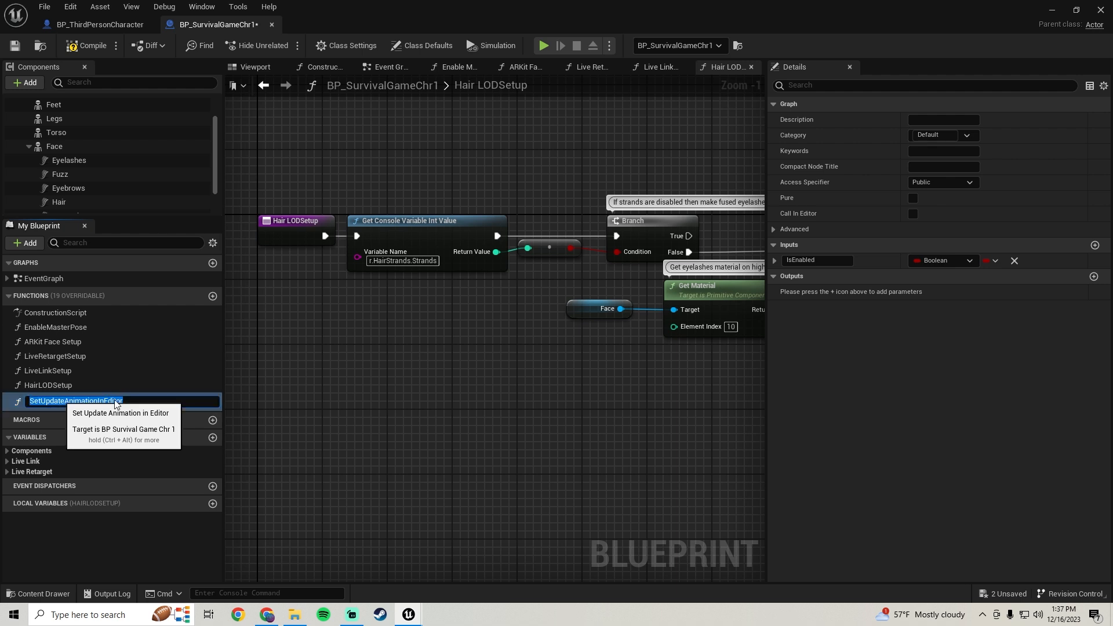
left_click(102, 25)
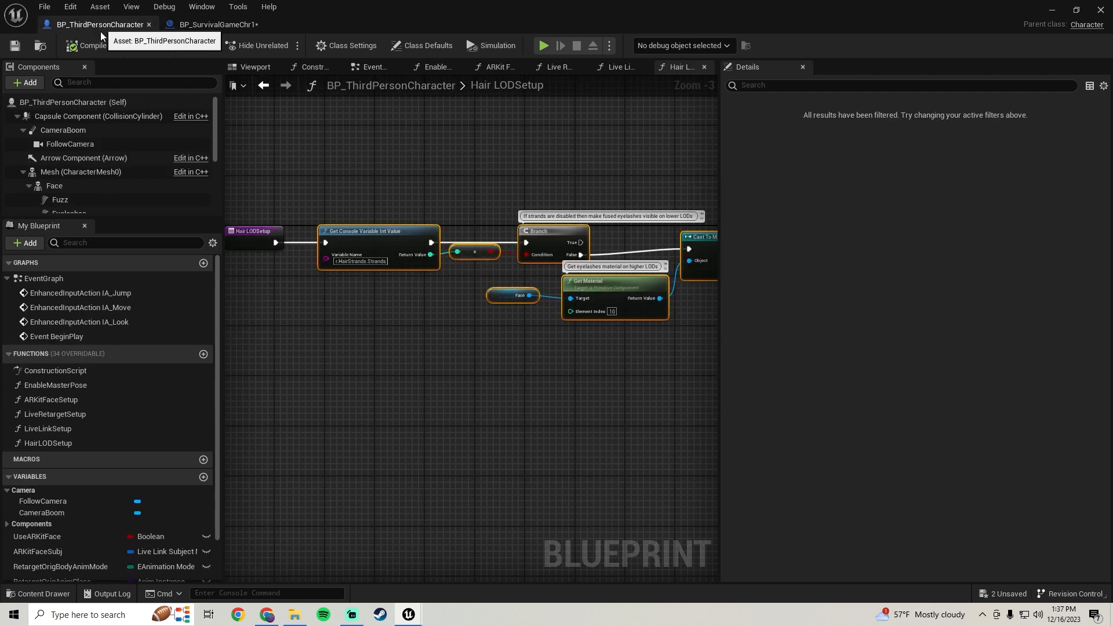
left_click(203, 355)
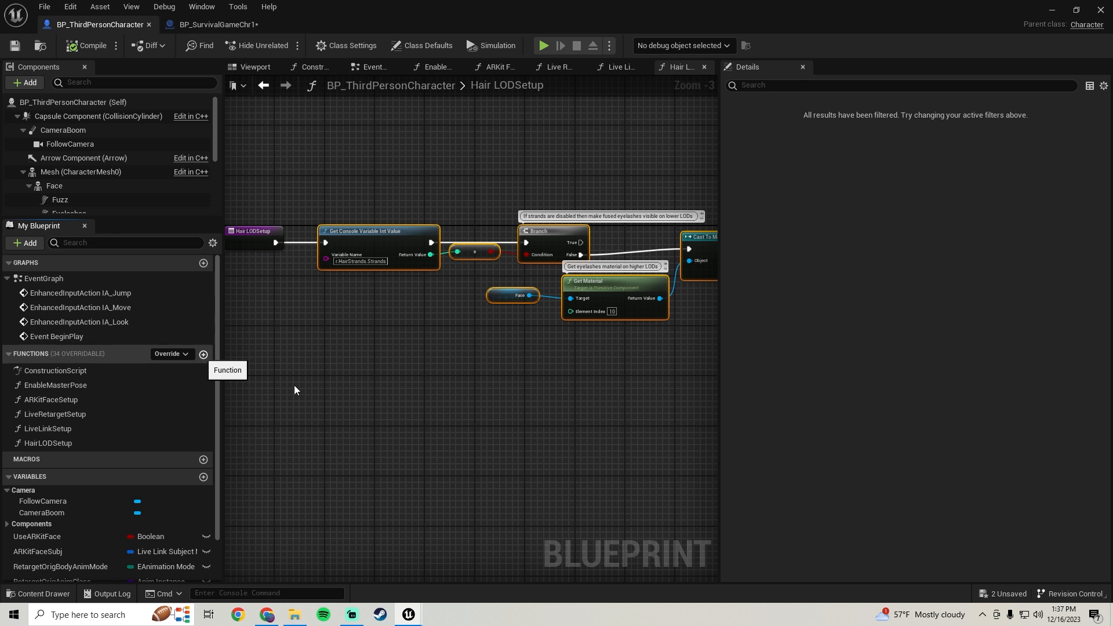
key("ctrl+v")
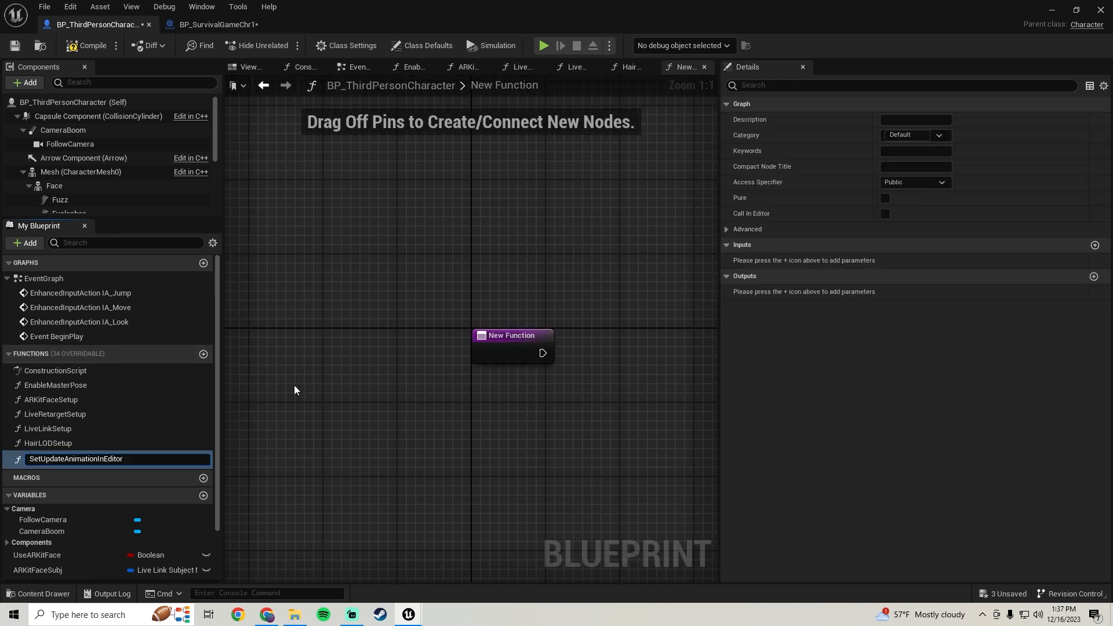
key("Return")
left_click(478, 415)
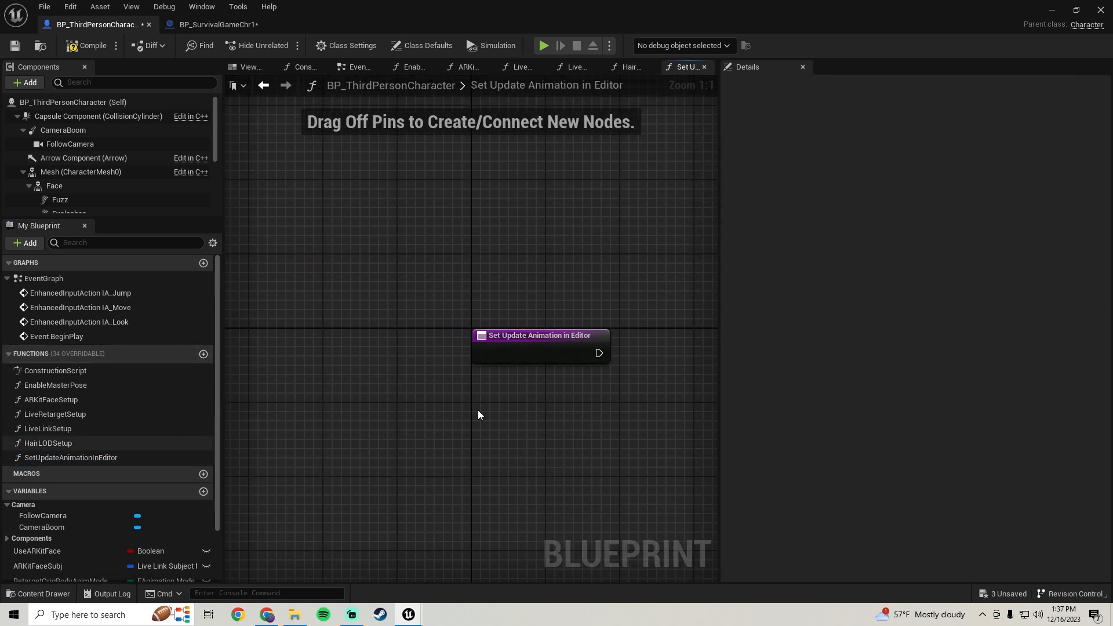
scroll(526, 336, "down", 2)
right_click_drag(635, 350, 457, 301)
Copy all SetUpdateAnimationInEditor nodes except the entry node from BP_SurvivalGameChr1 and paste them into BP_ThirdPersonCharacter's SetUpdateAnimationInEditor.
left_click(228, 23)
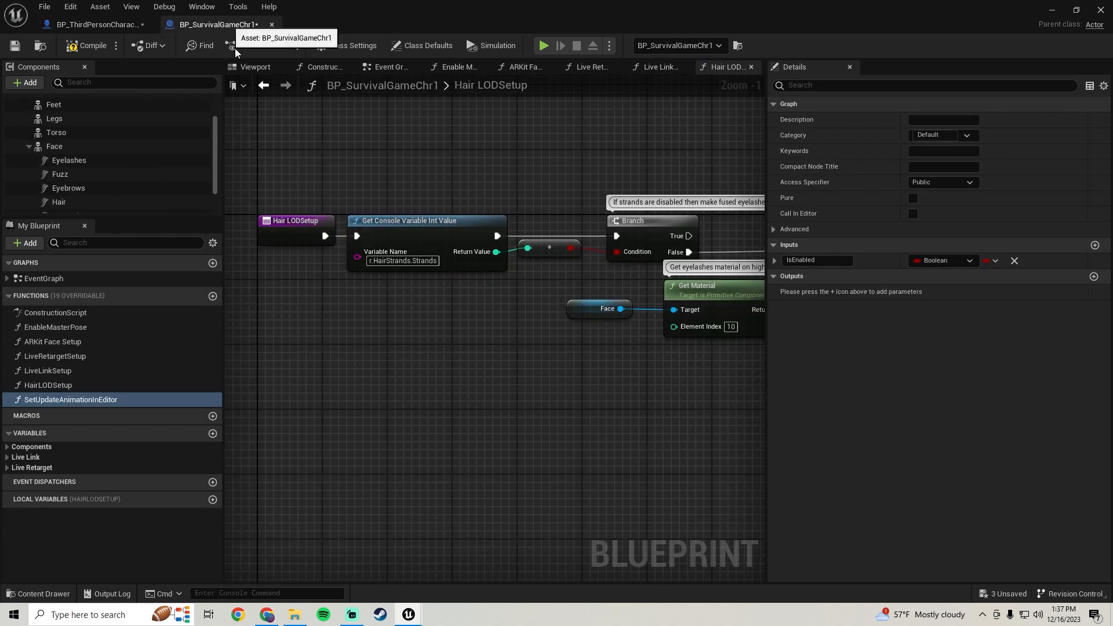
double_click(172, 400)
scroll(305, 372, "down", 2)
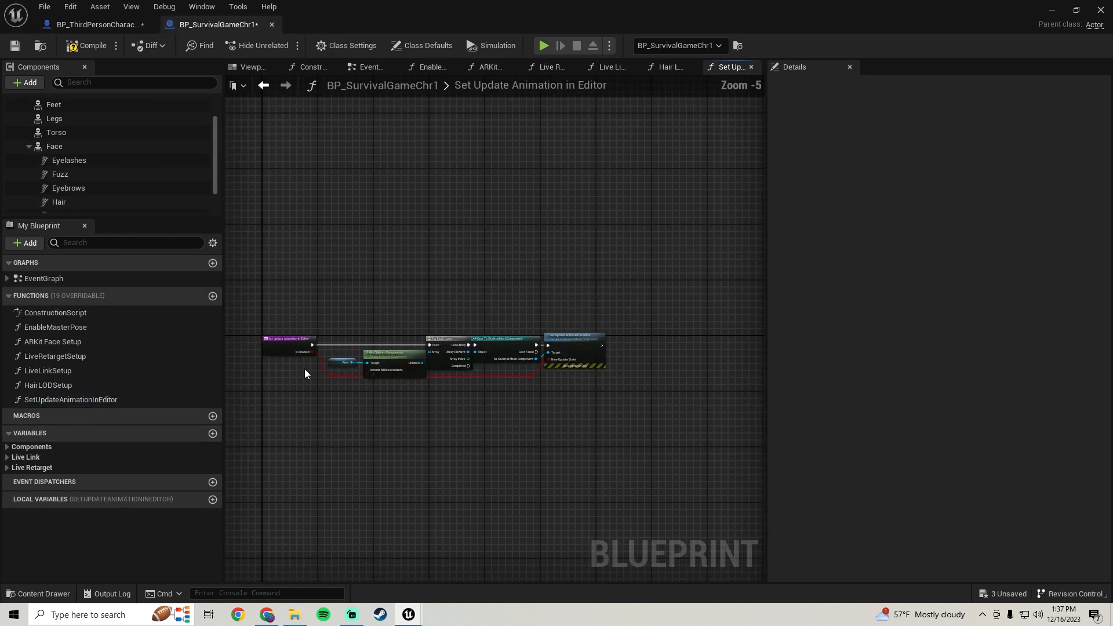
left_click_drag(332, 350, 603, 439)
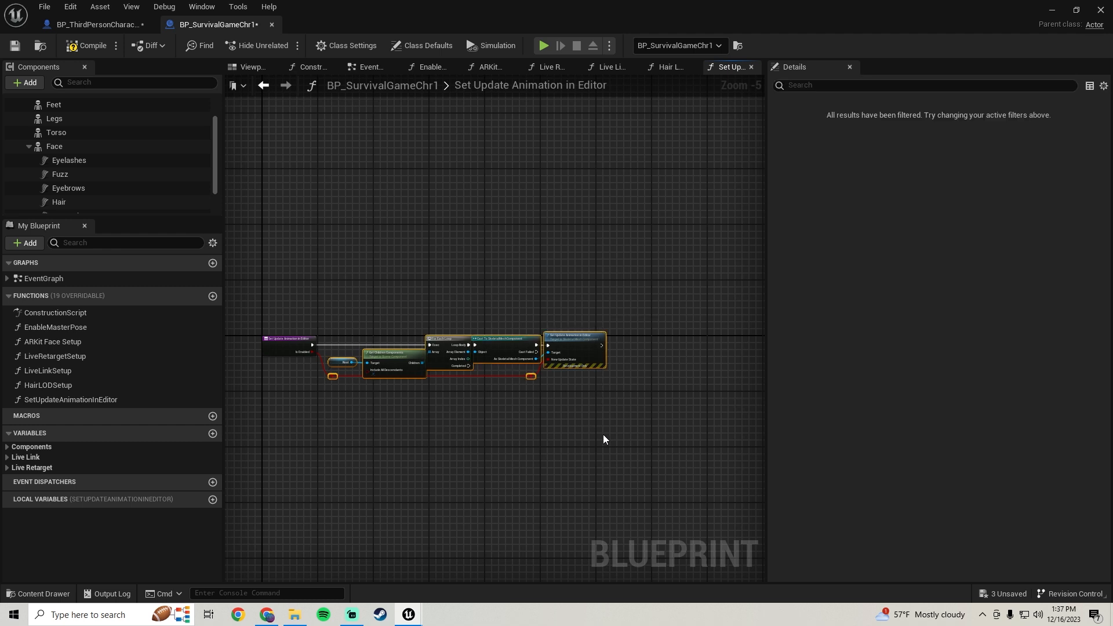
left_click(102, 25)
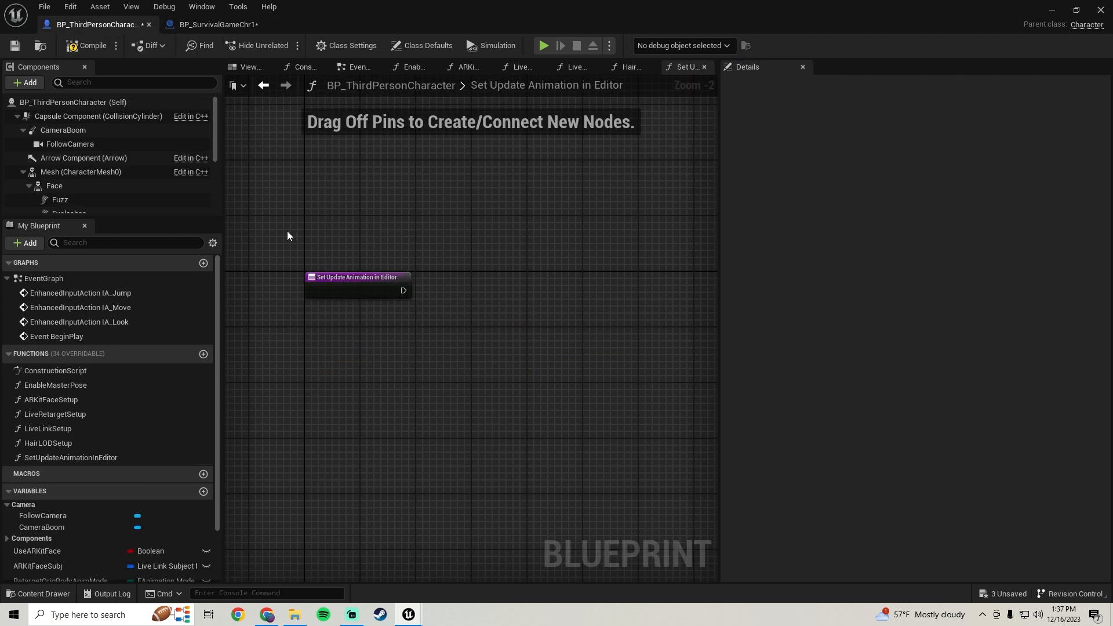
right_click_drag(600, 314, 488, 306)
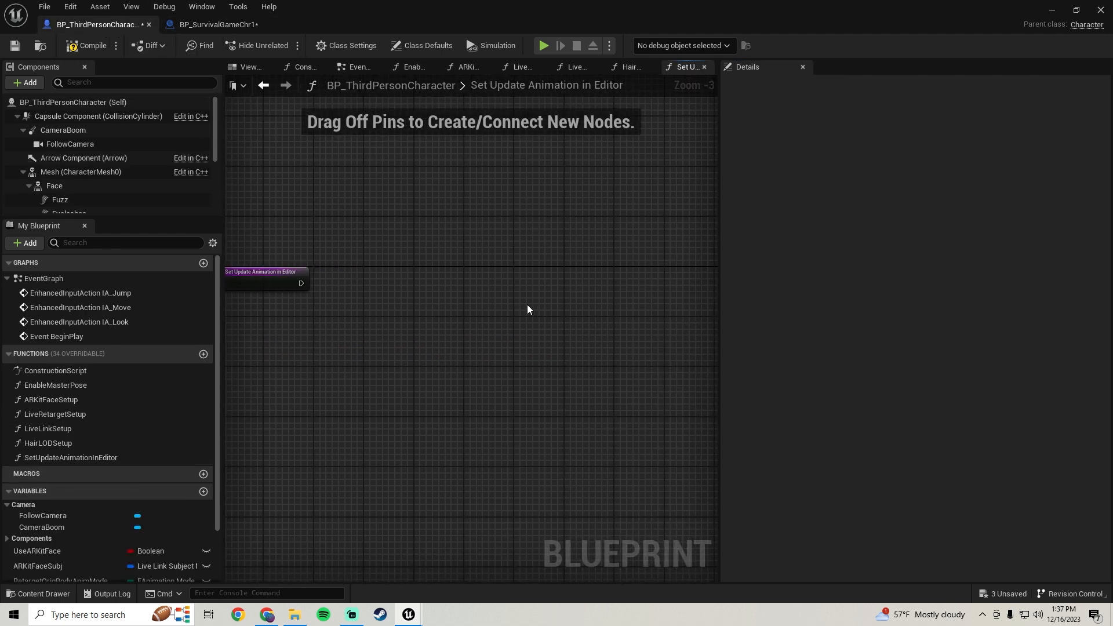
key("ctrl+v")
Wire the Set Update Animation in Editor entry's execution output to For Each Loop and create the missing Root variable from its pasted getter.
left_click_drag(491, 290, 305, 284)
left_click_drag(510, 277, 491, 270)
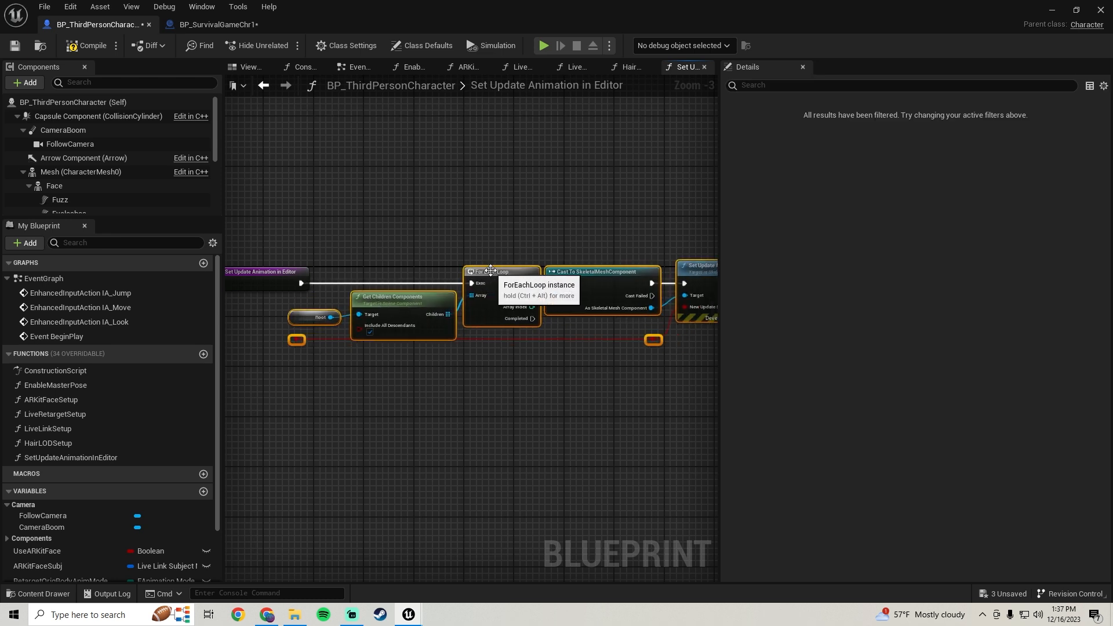
scroll(312, 328, "up", 3)
right_click_drag(312, 328, 406, 313)
right_click(398, 297)
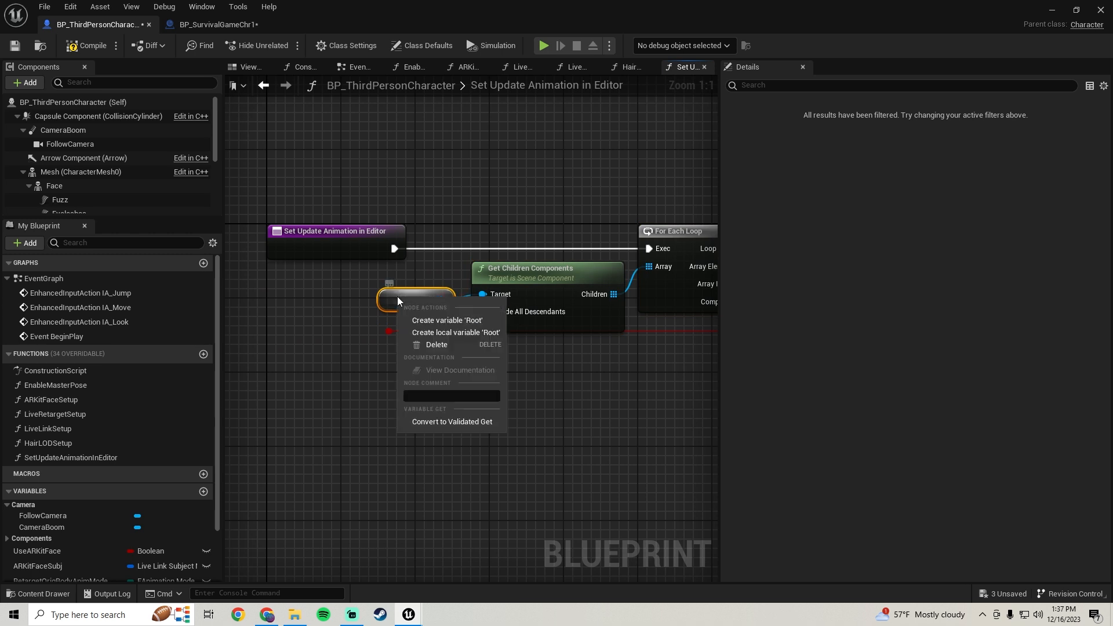
left_click(427, 323)
Connect the pasted Boolean reroute line to the entry node as a new input pin and move the entry node away from the pasted nodes.
scroll(560, 351, "down", 1)
right_click_drag(559, 350, 509, 362)
left_click_drag(354, 345, 315, 273)
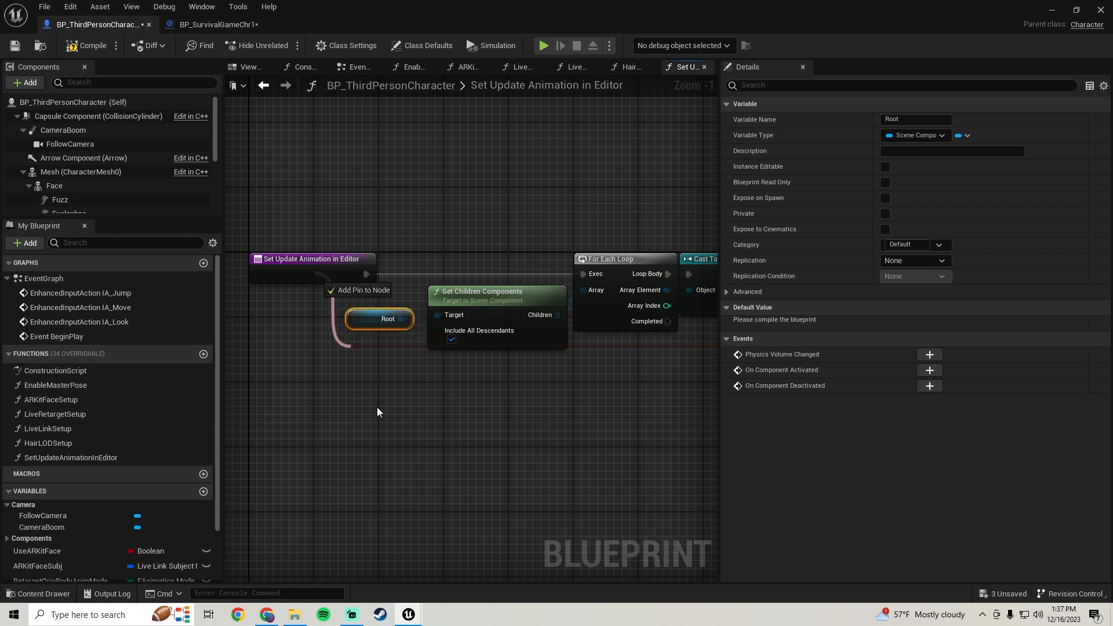
scroll(394, 405, "down", 1)
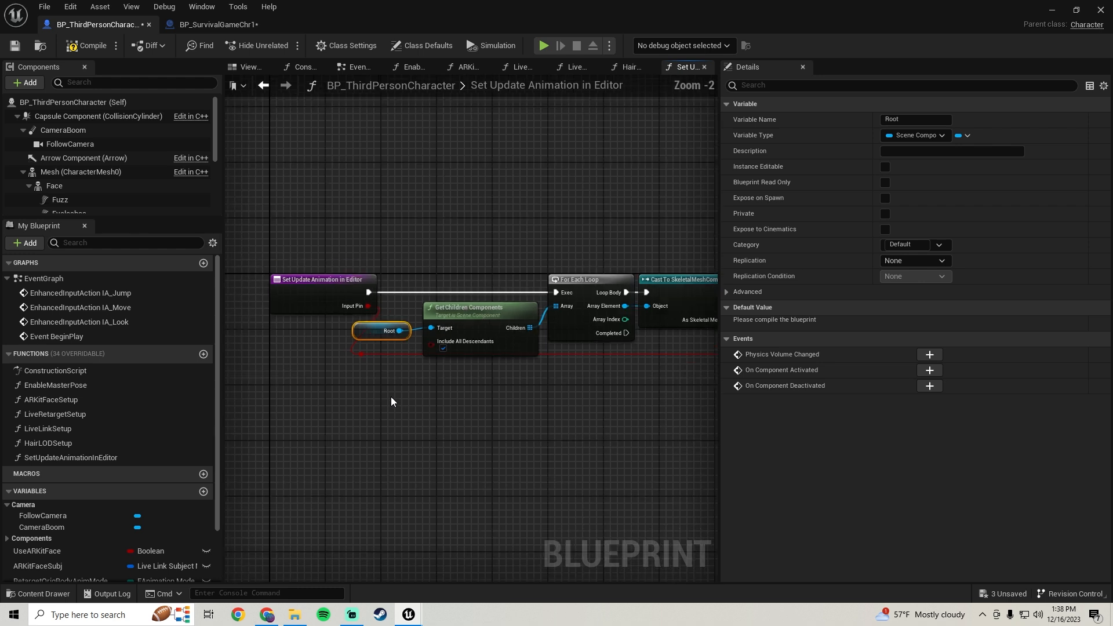
right_click_drag(390, 399, 427, 395)
left_click_drag(359, 273, 304, 275)
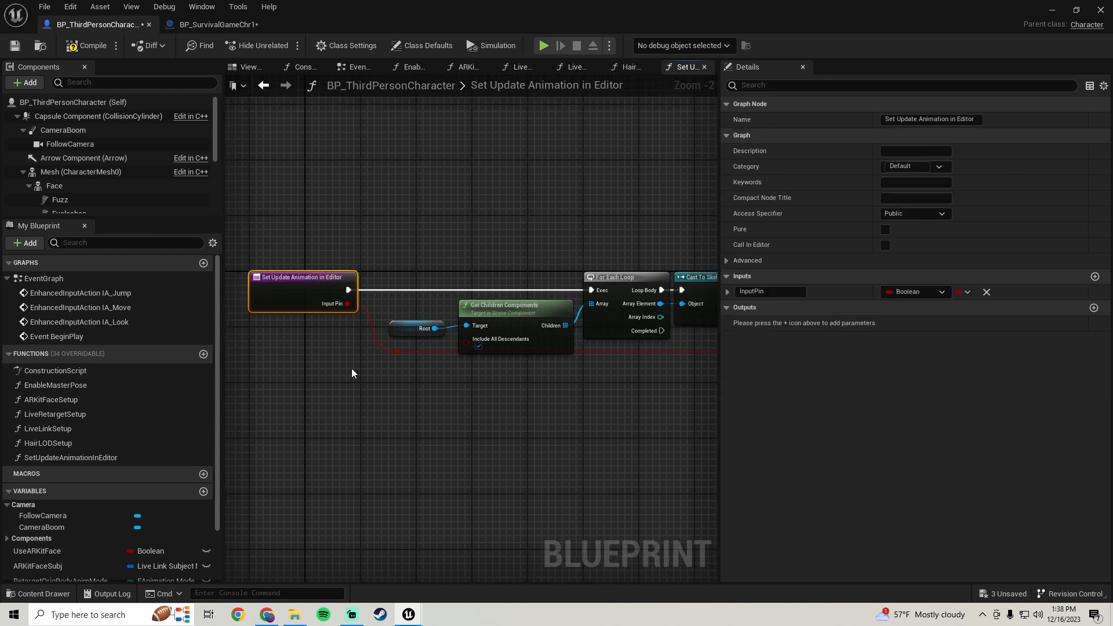
Rename the new Boolean input IsEnabled, copying the name from BP_SurvivalGameChr1's function, and compile and save BP_ThirdPersonCharacter.
left_click(225, 26)
scroll(262, 398, "up", 3)
left_click(390, 244)
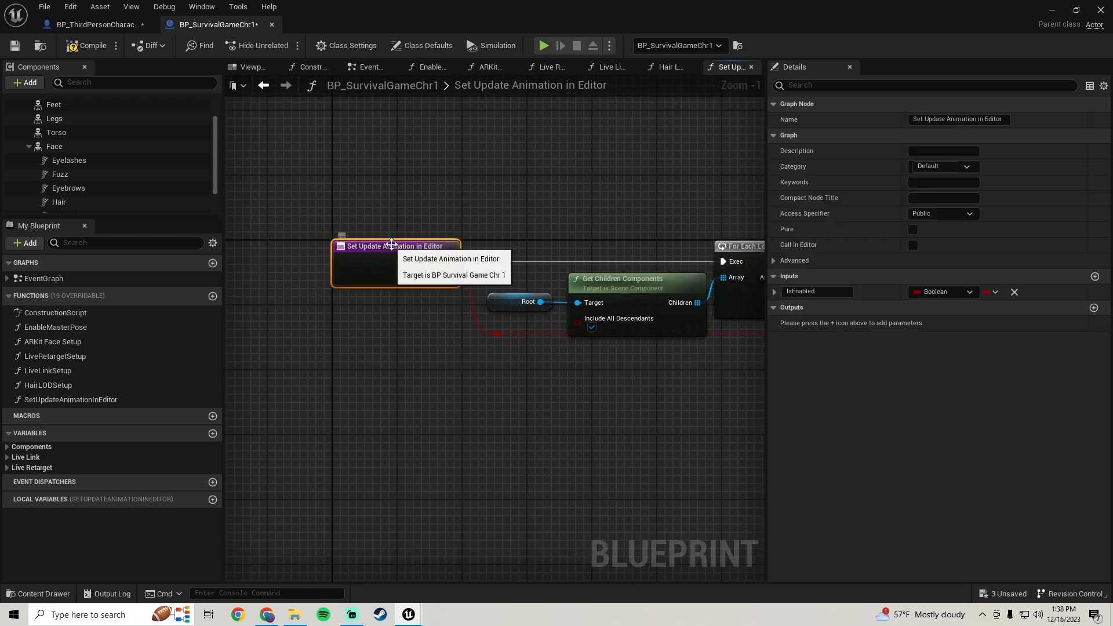
left_click(800, 292)
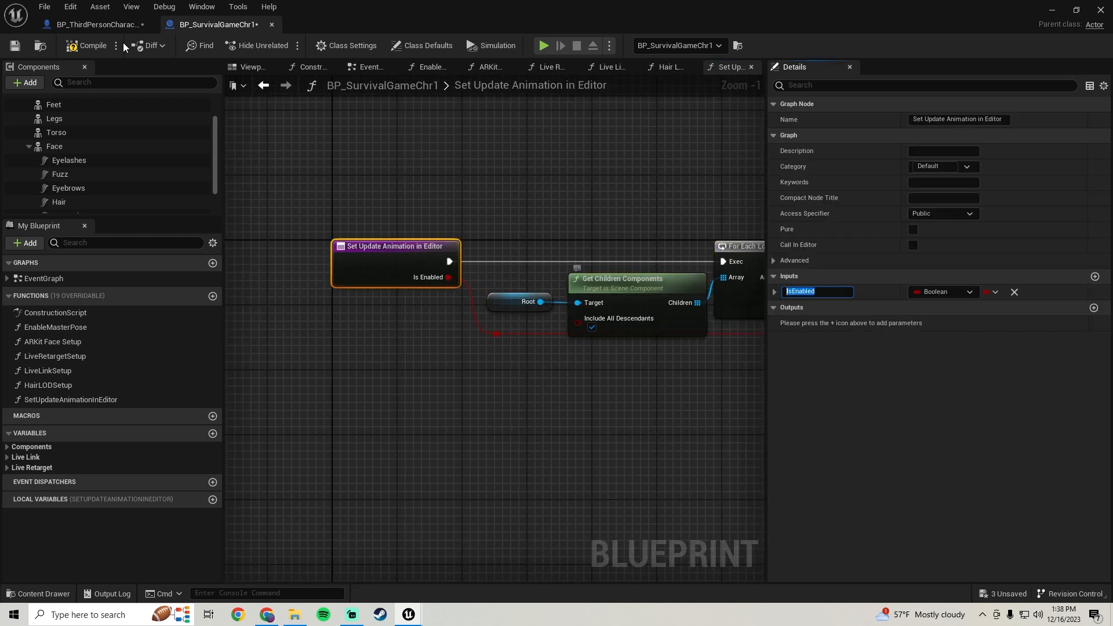
left_click(95, 25)
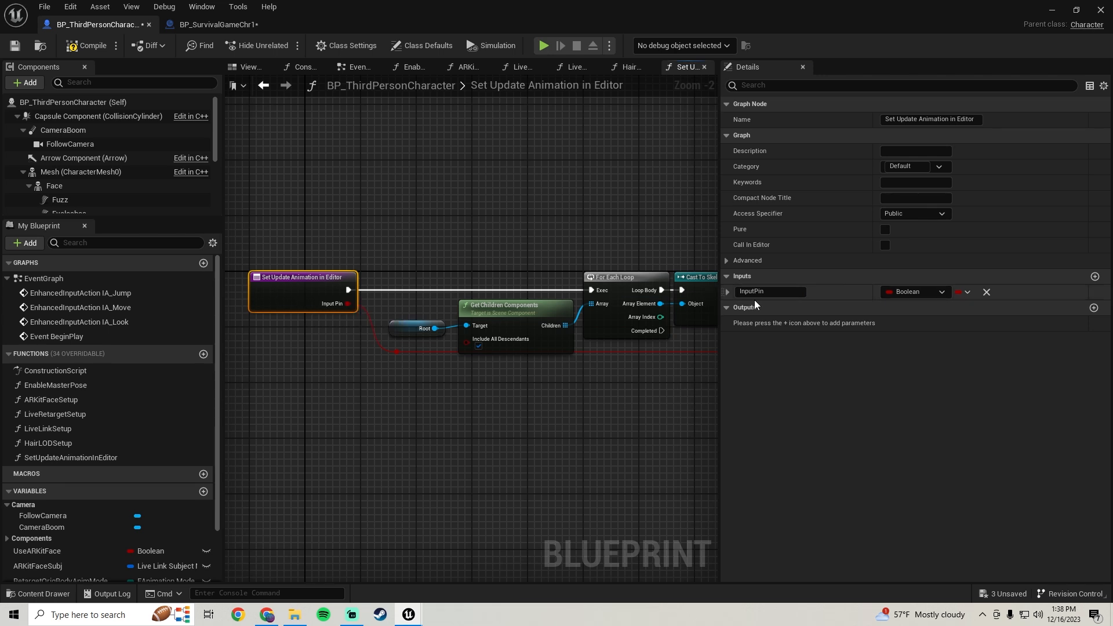
left_click_drag(604, 283, 417, 275)
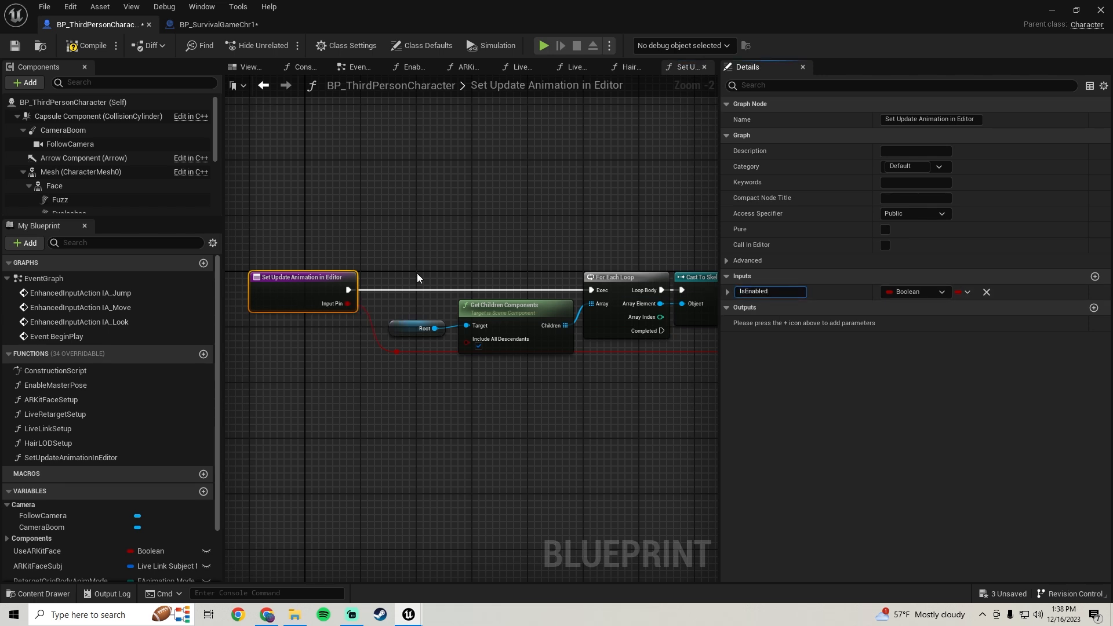
scroll(537, 396, "down", 2)
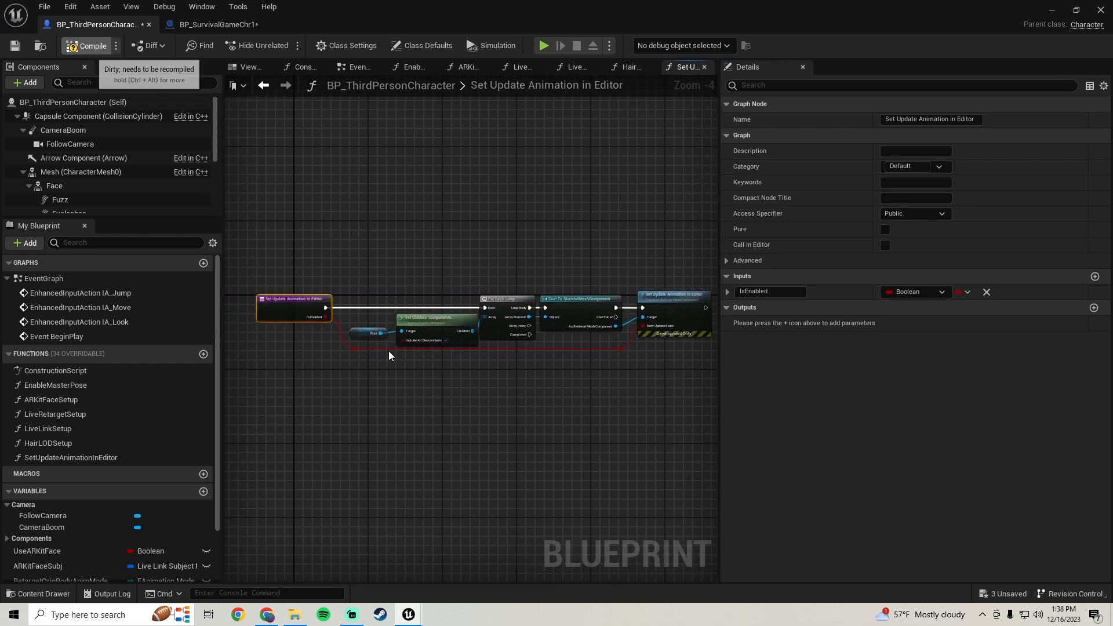
left_click(15, 49)
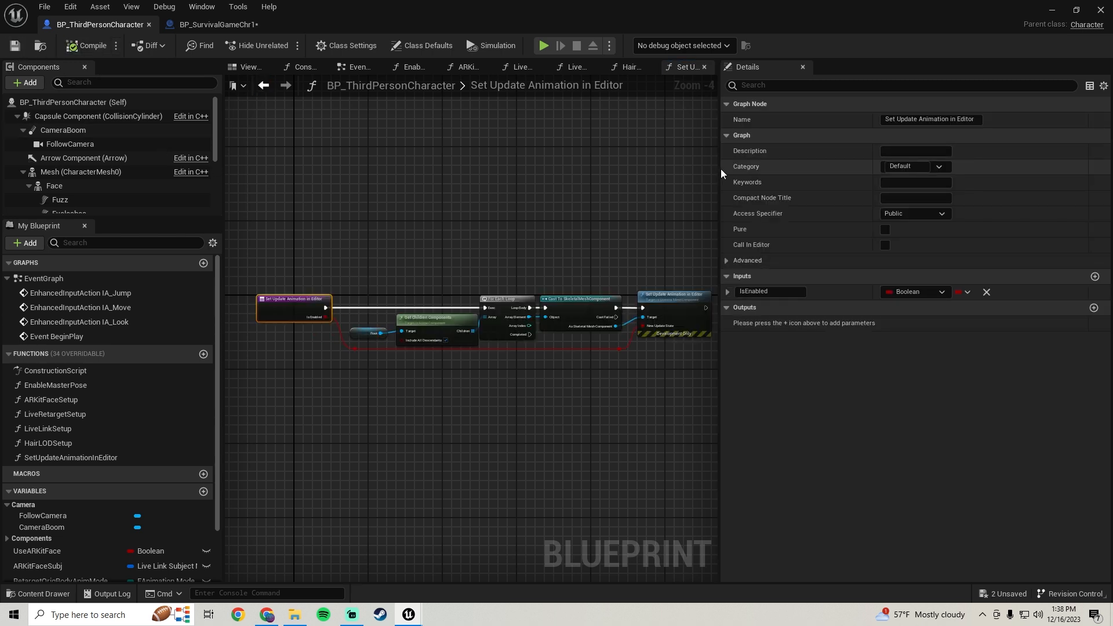
Widen the graph area and close the open function graphs, keeping only the Viewport, Construction Script and Event Graph.
left_click_drag(717, 170, 830, 168)
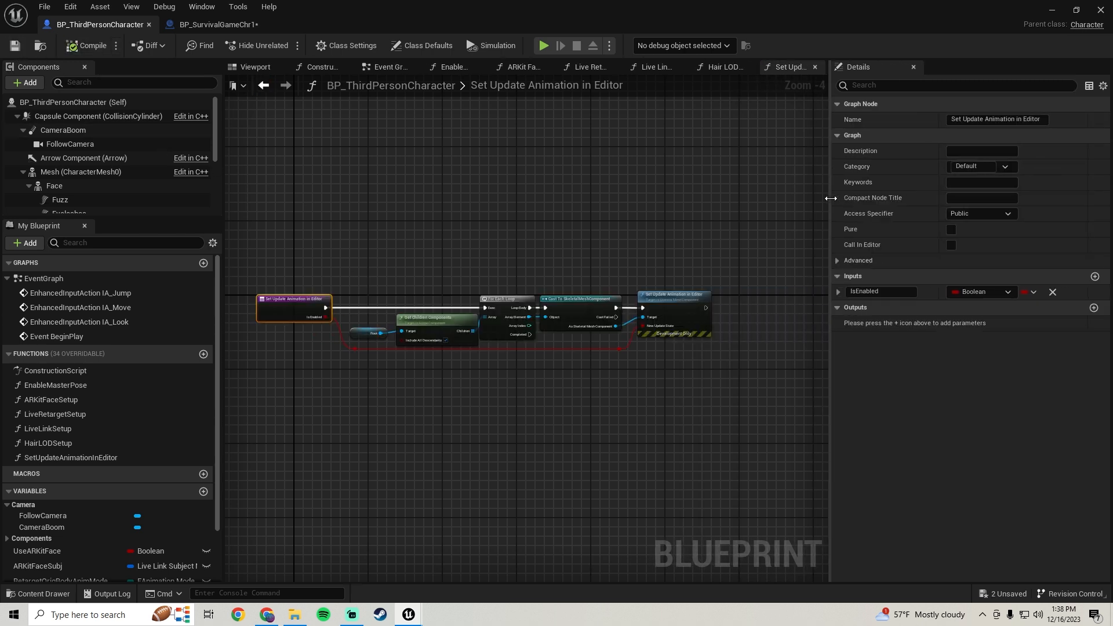
left_click(814, 68)
left_click(813, 68)
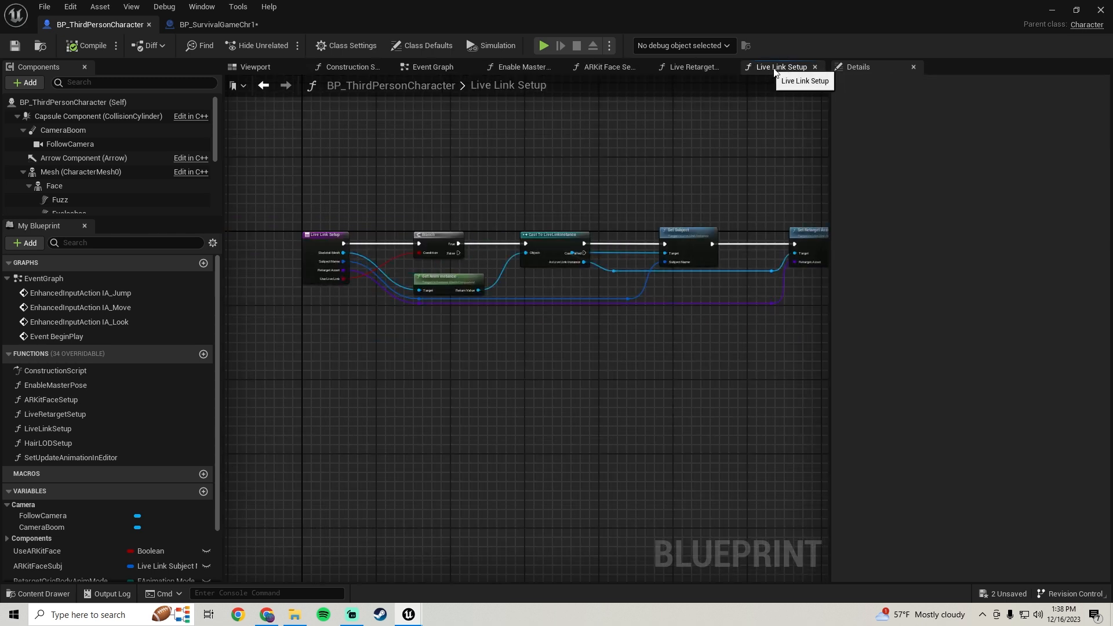
left_click(814, 68)
left_click(814, 68)
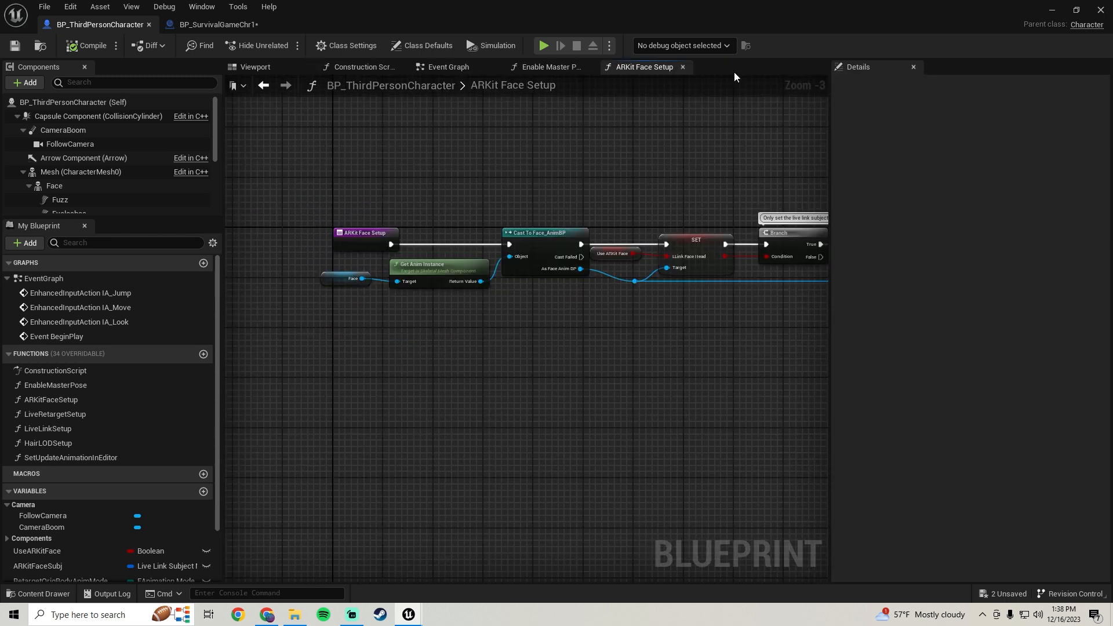
left_click(683, 68)
left_click(593, 67)
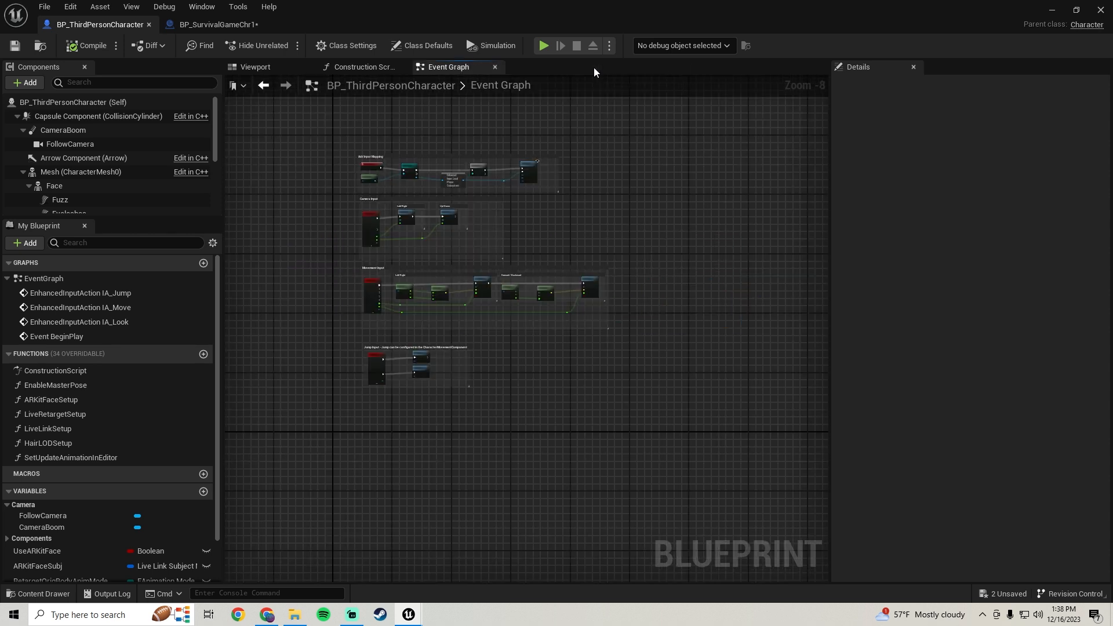
Copy all Construction Script nodes except the entry node from BP_SurvivalGameChr1 and paste them into BP_ThirdPersonCharacter's Construction Script.
left_click(356, 68)
scroll(583, 298, "down", 4)
right_click_drag(583, 299, 422, 287)
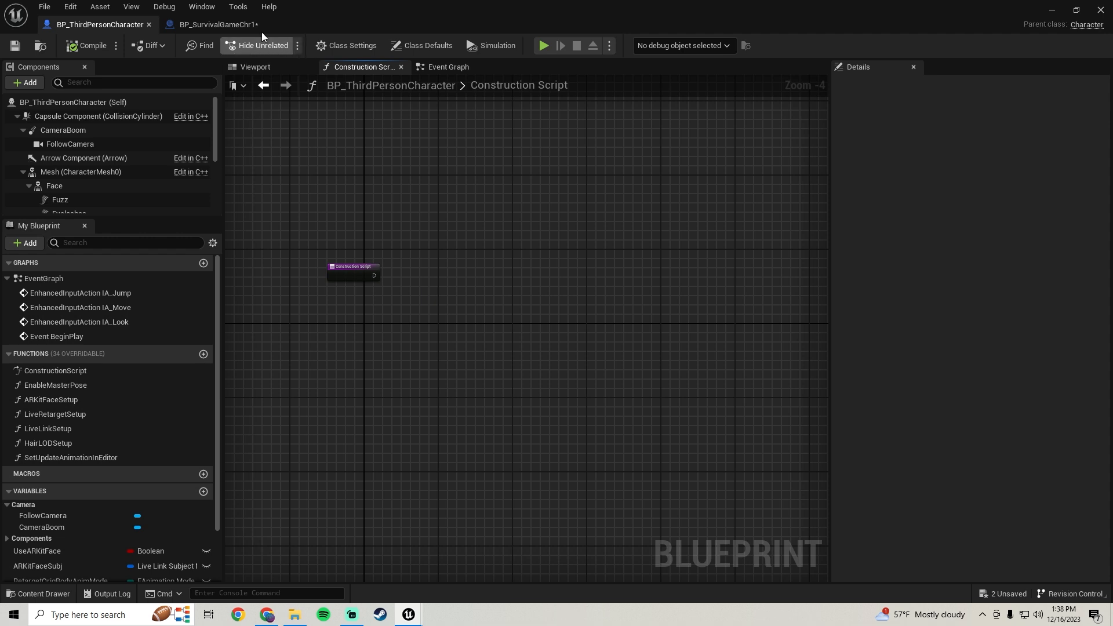
left_click(227, 22)
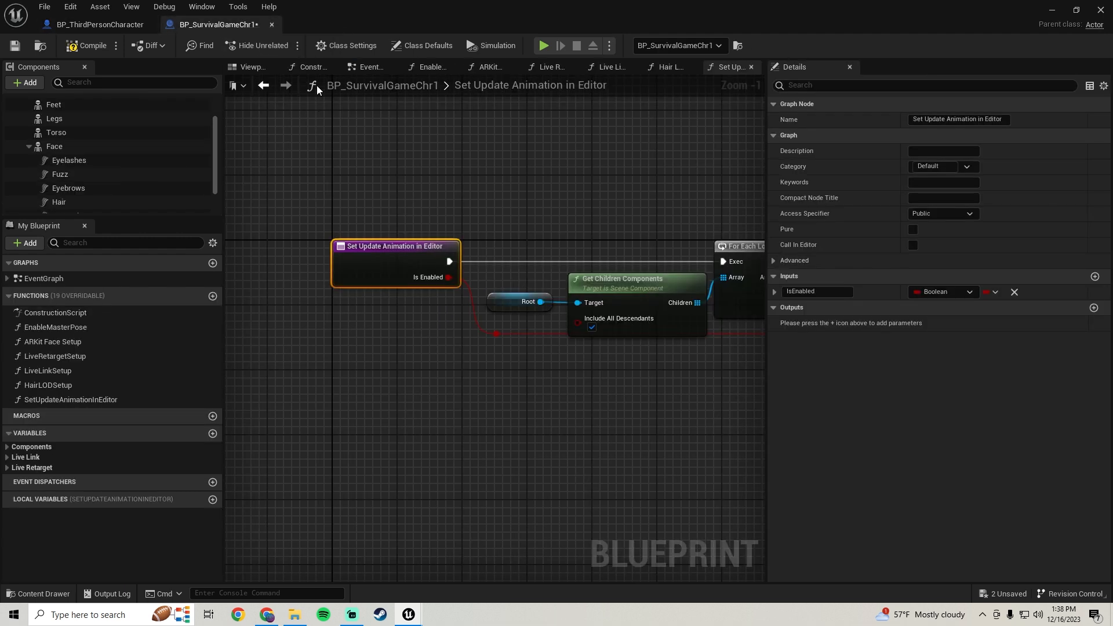
left_click(314, 66)
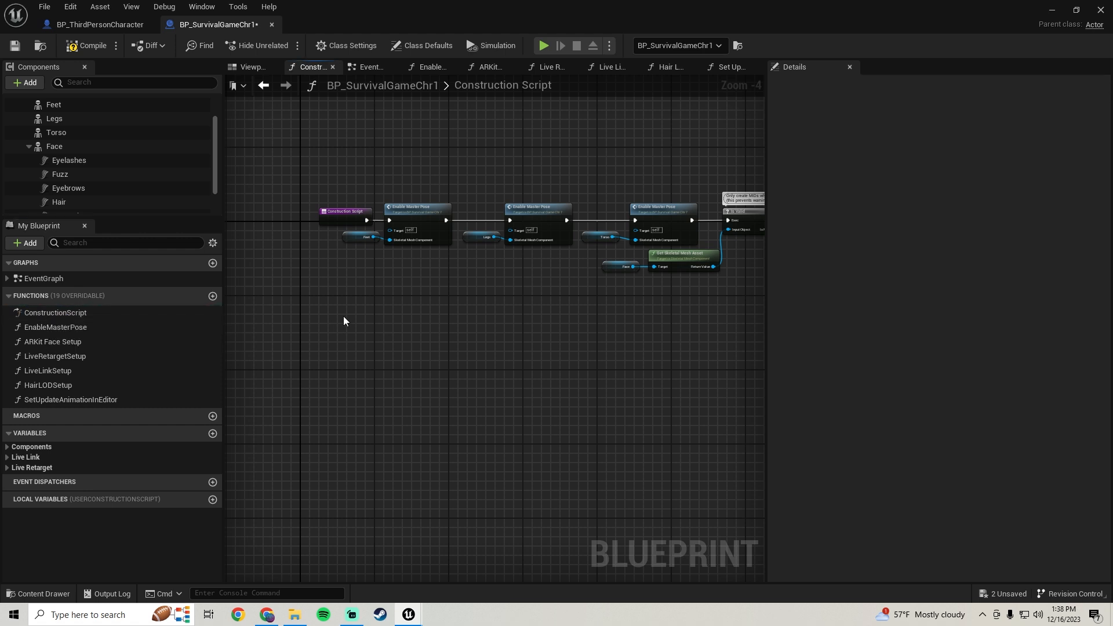
left_click(374, 235)
scroll(416, 193, "down", 1)
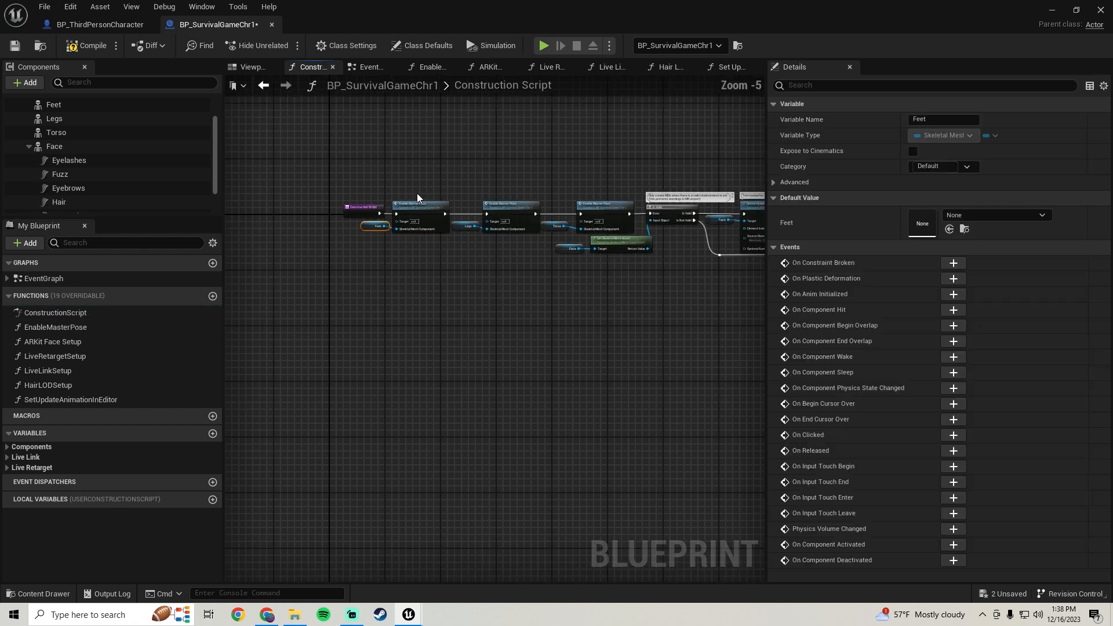
left_click_drag(406, 187, 1015, 313)
left_click_drag(807, 308, 644, 310)
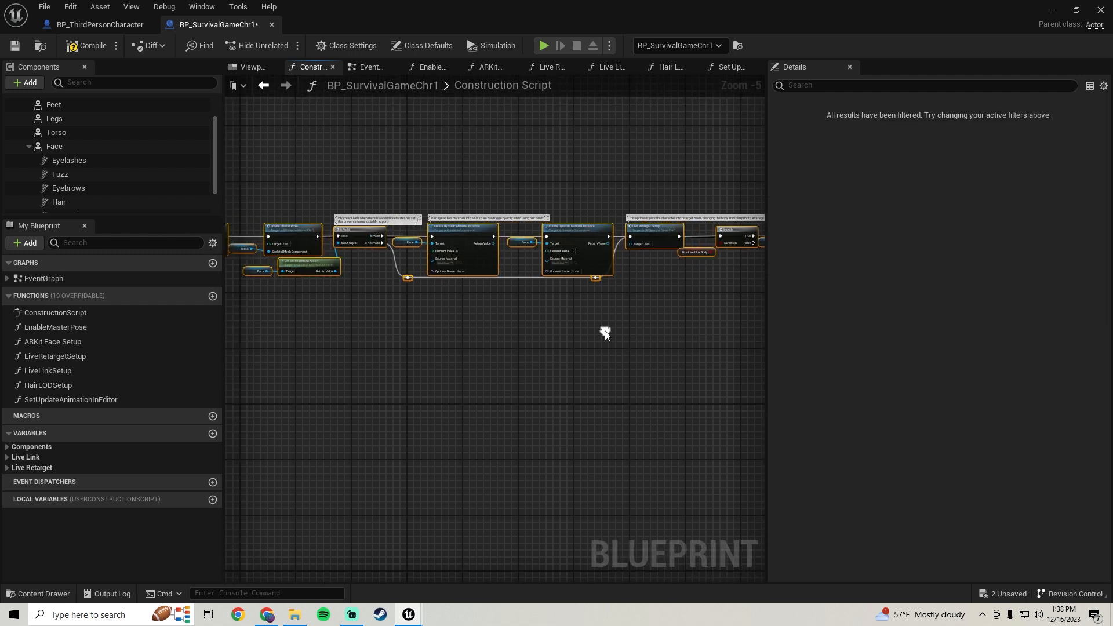
left_click(99, 25)
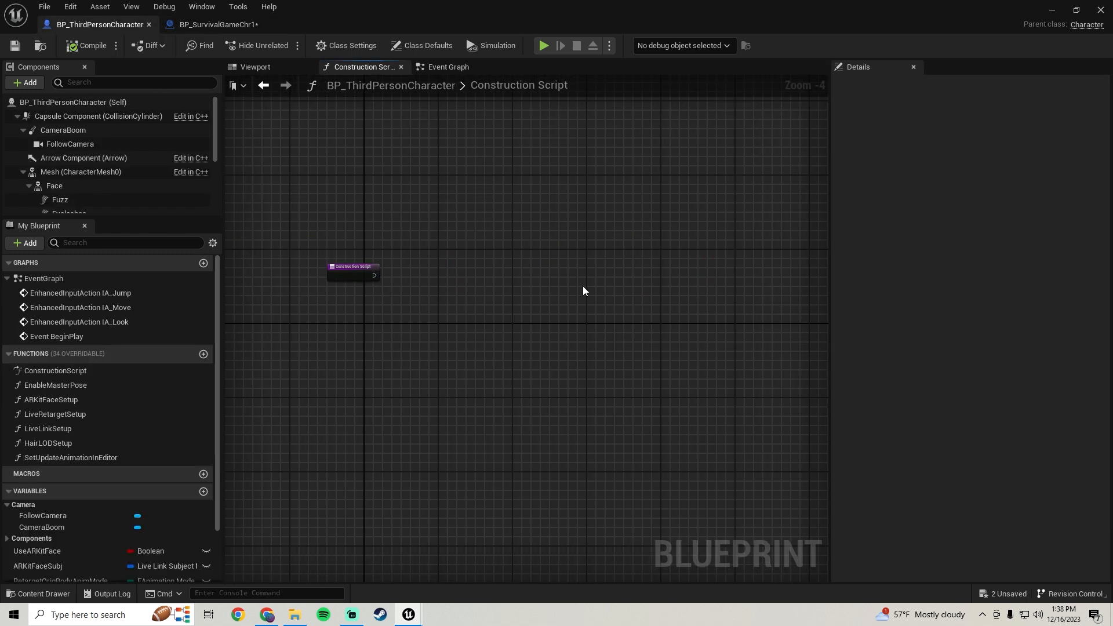
key("ctrl+v")
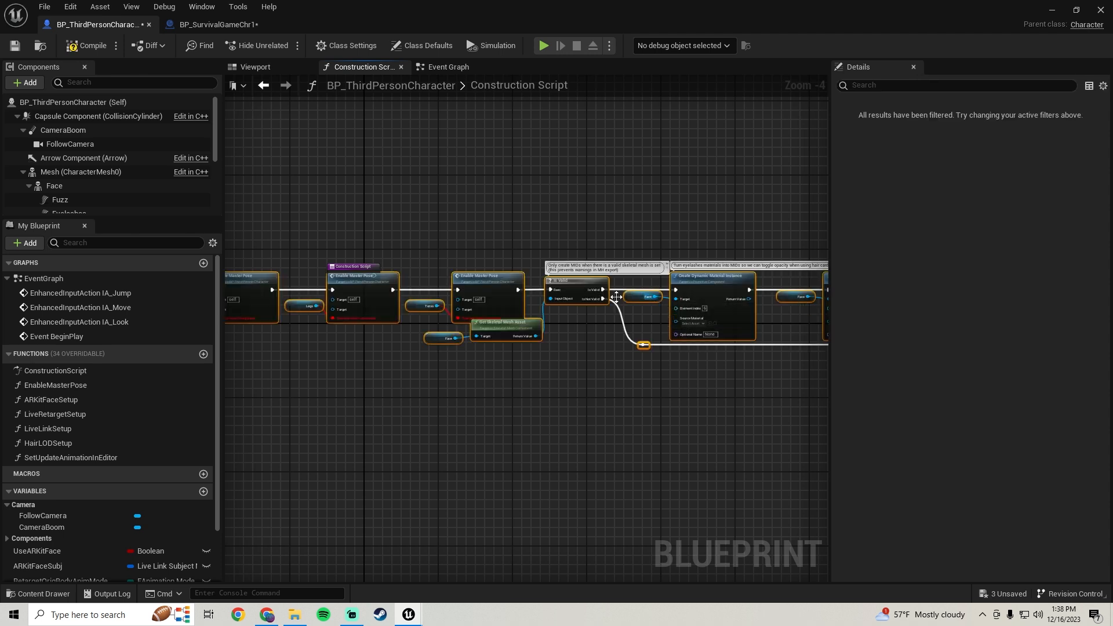
Move the pasted nodes beside the Construction Script entry node and wire its execution output to the first Enable Master Pose.
left_click_drag(412, 288, 565, 289)
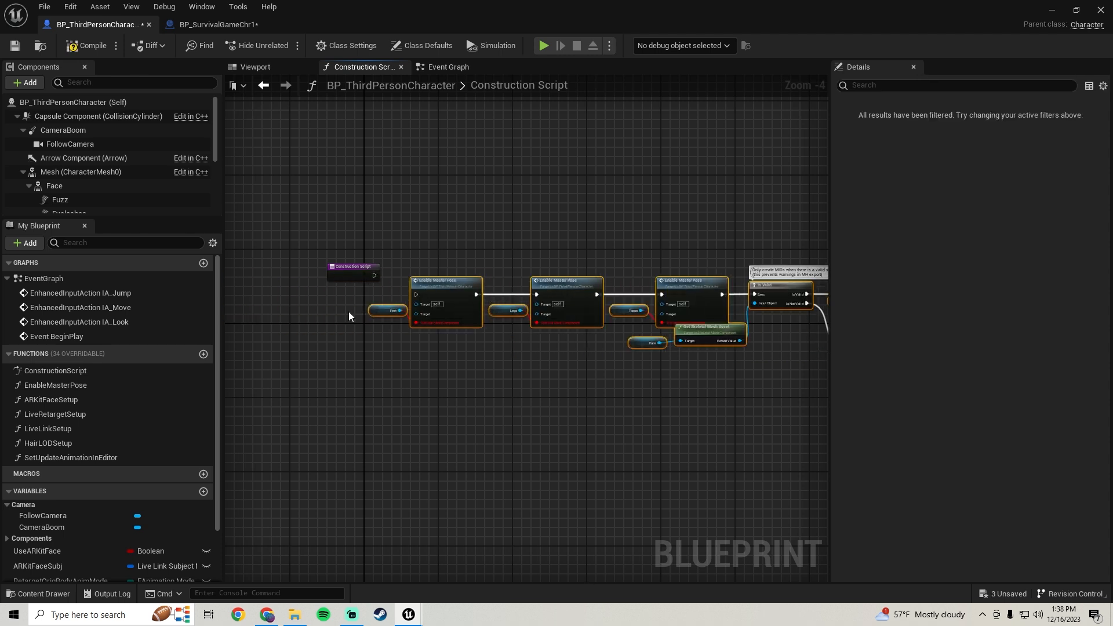
scroll(349, 312, "up", 3)
left_click_drag(392, 256, 546, 233)
Reconnect Feet, Legs and Torso from the invalid Skeletal Mesh Component pins to the object Target pins of their Enable Master Pose nodes.
left_click_drag(462, 277, 500, 284)
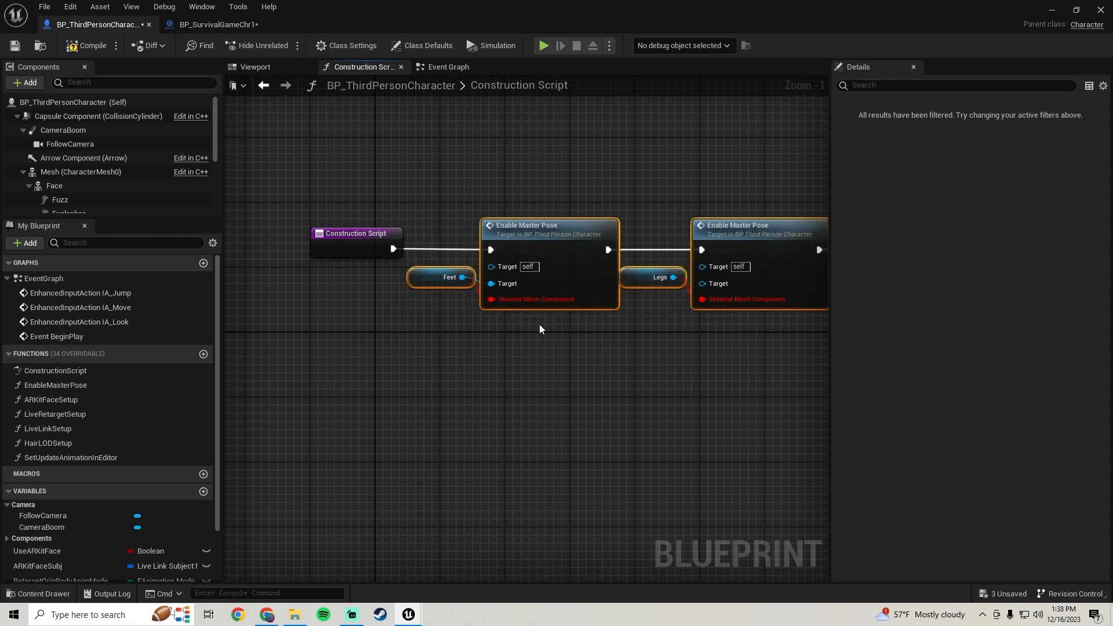
right_click_drag(530, 329, 321, 343)
left_click_drag(494, 313, 496, 298, "ctrl")
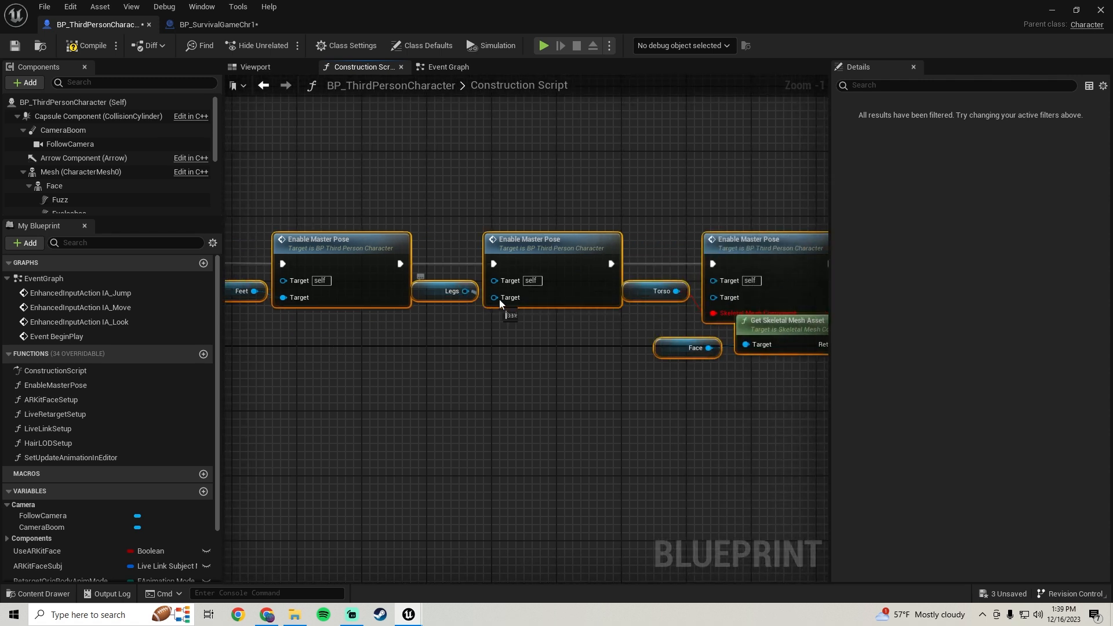
right_click_drag(554, 352, 502, 287)
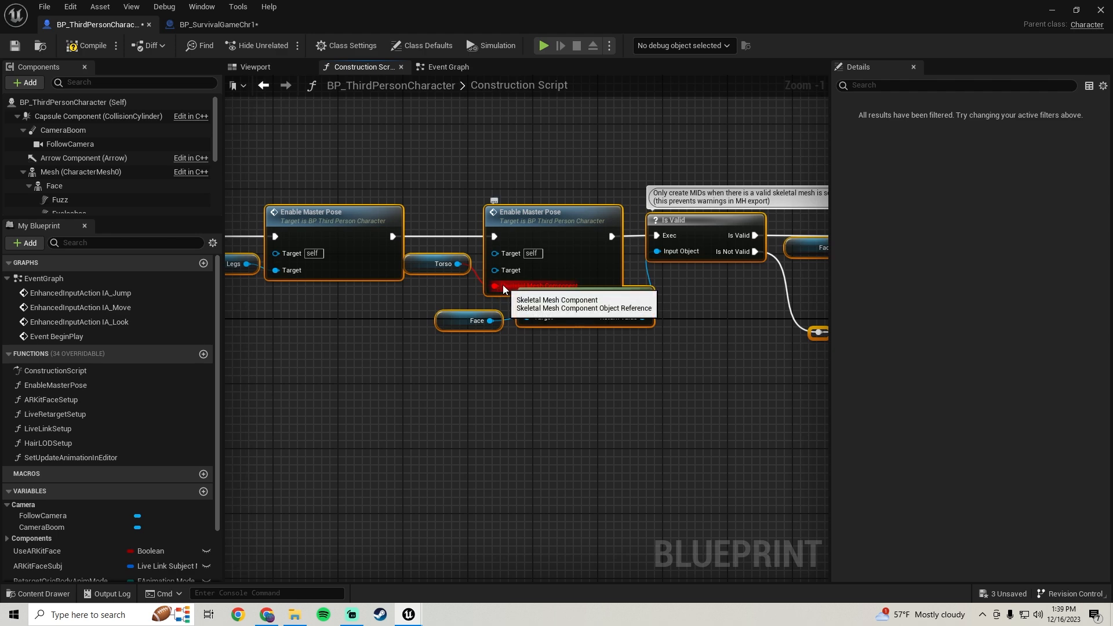
left_click_drag(459, 264, 506, 276)
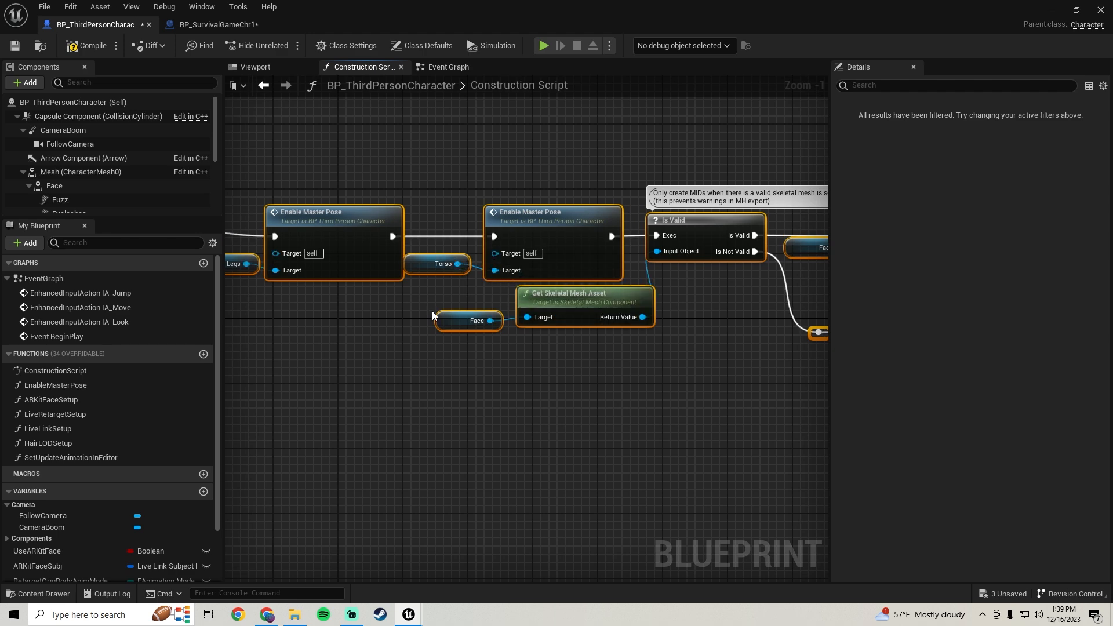
Examine the rest of the pasted Construction Script chain, from Is Valid through Live Retarget Setup, for broken connections.
right_click_drag(776, 313, 411, 303)
scroll(411, 301, "down", 3)
right_click_drag(633, 316, 828, 321)
right_click_drag(462, 314, 488, 317)
scroll(513, 317, "up", 2)
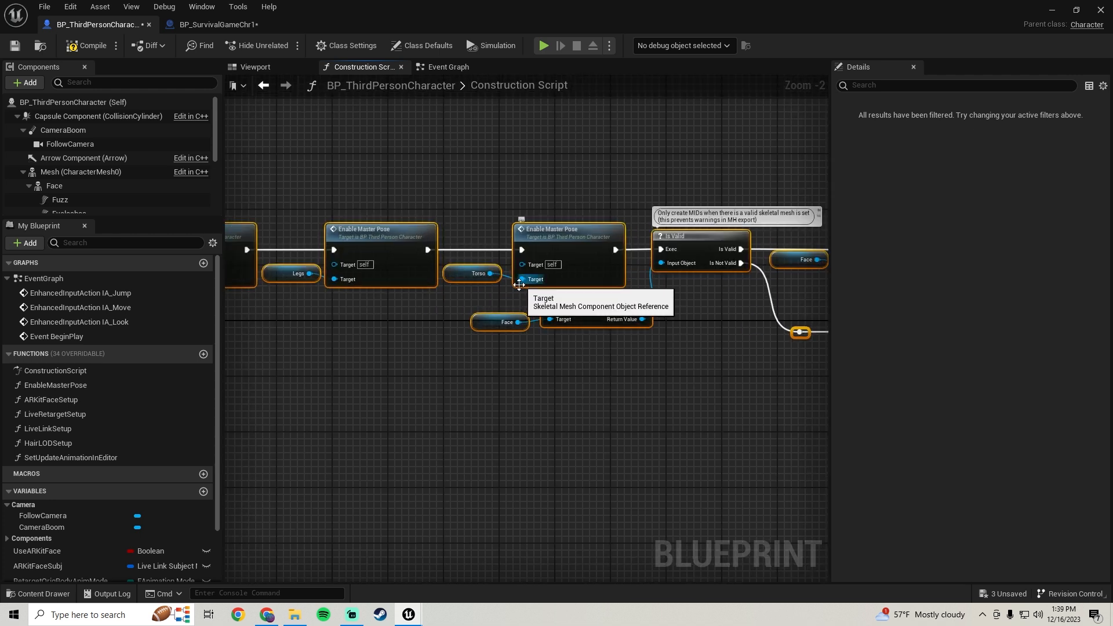
scroll(502, 397, "down", 1)
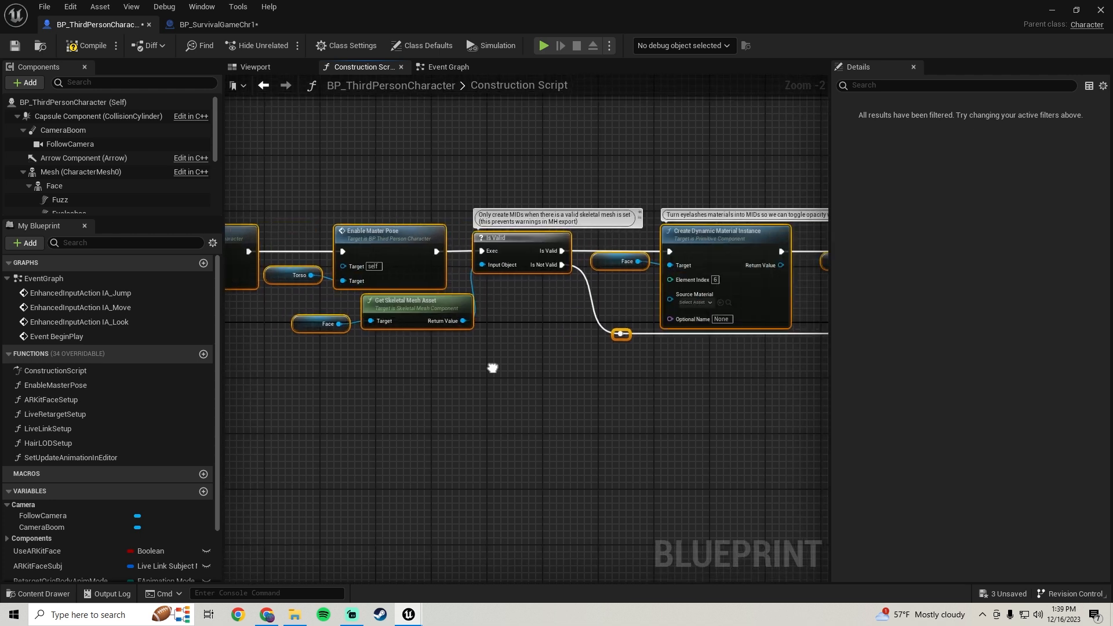
right_click_drag(492, 368, 318, 377)
right_click_drag(398, 382, 184, 363)
right_click_drag(521, 371, 350, 364)
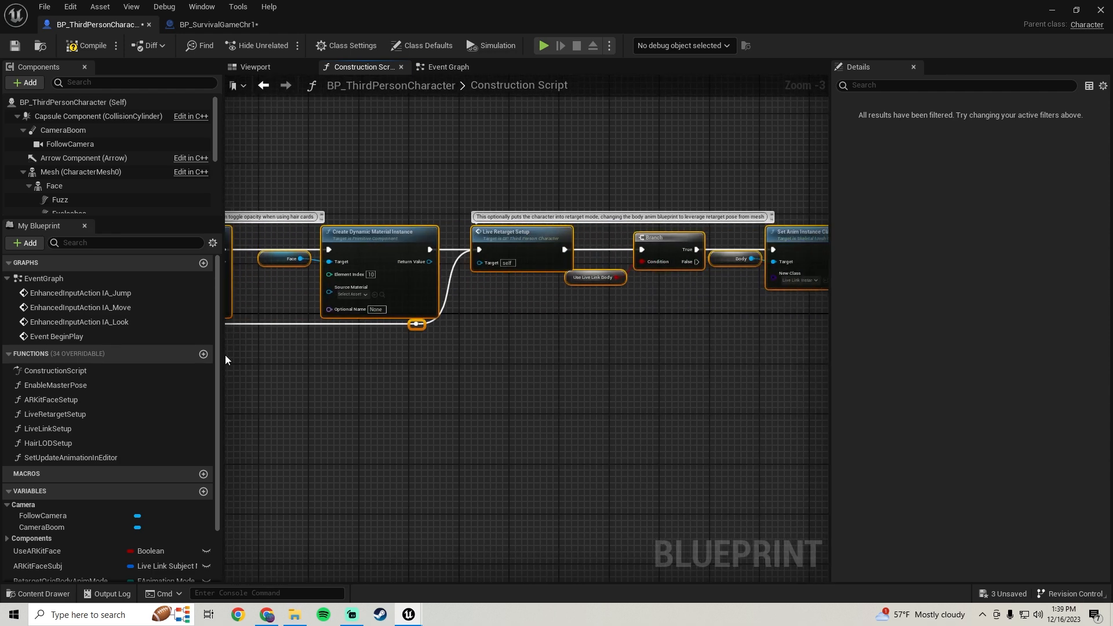
Create the missing UseLiveLinkBody variable and replace the Body reference feeding the final Set Anim Instance Class node with Mesh.
right_click(572, 278)
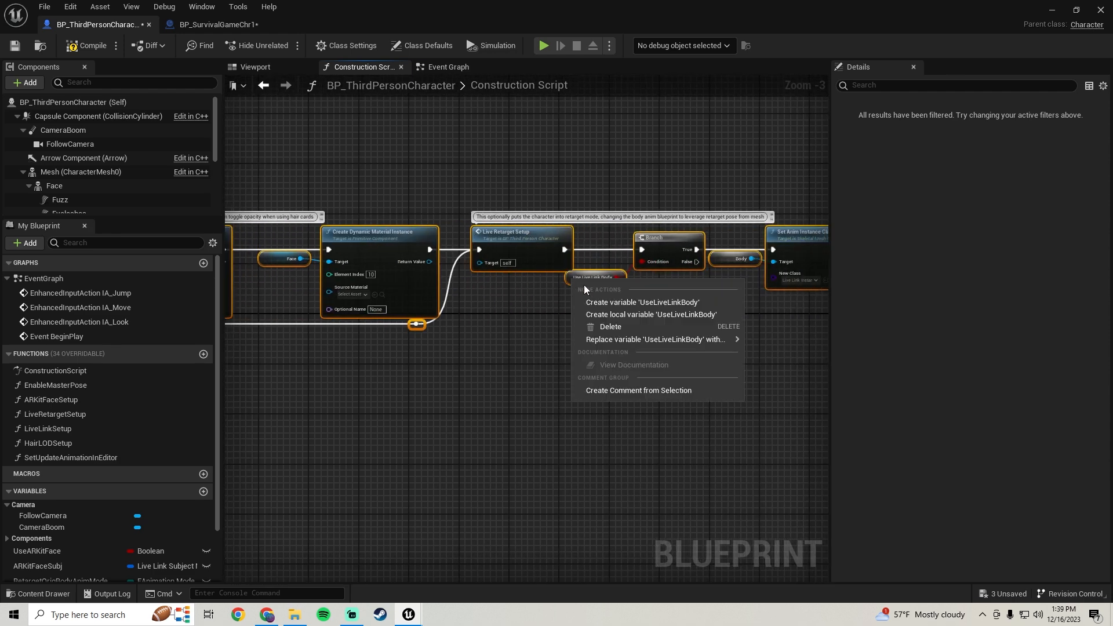
left_click(619, 301)
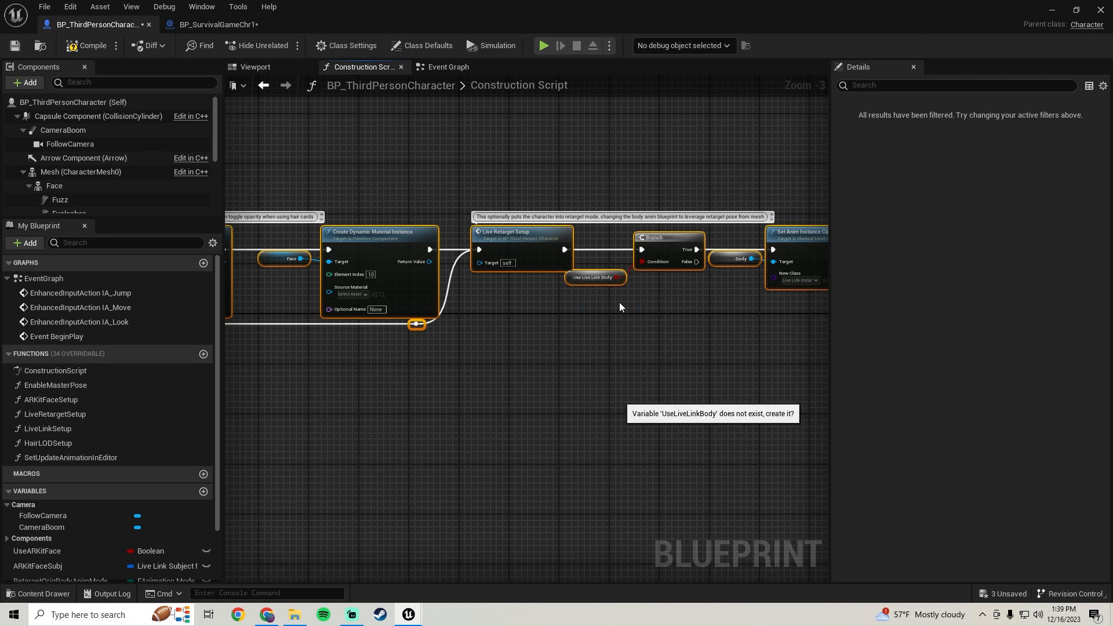
right_click_drag(509, 312, 332, 328)
left_click_drag(484, 304, 470, 237)
left_click_drag(77, 172, 476, 256)
key("Delete")
Compile and save BP_ThirdPersonCharacter, and inspect the assembled character in its viewport.
scroll(332, 335, "down", 3)
right_click_drag(333, 335, 678, 307)
scroll(413, 310, "up", 2)
right_click_drag(413, 310, 226, 320)
right_click_drag(491, 302, 793, 306)
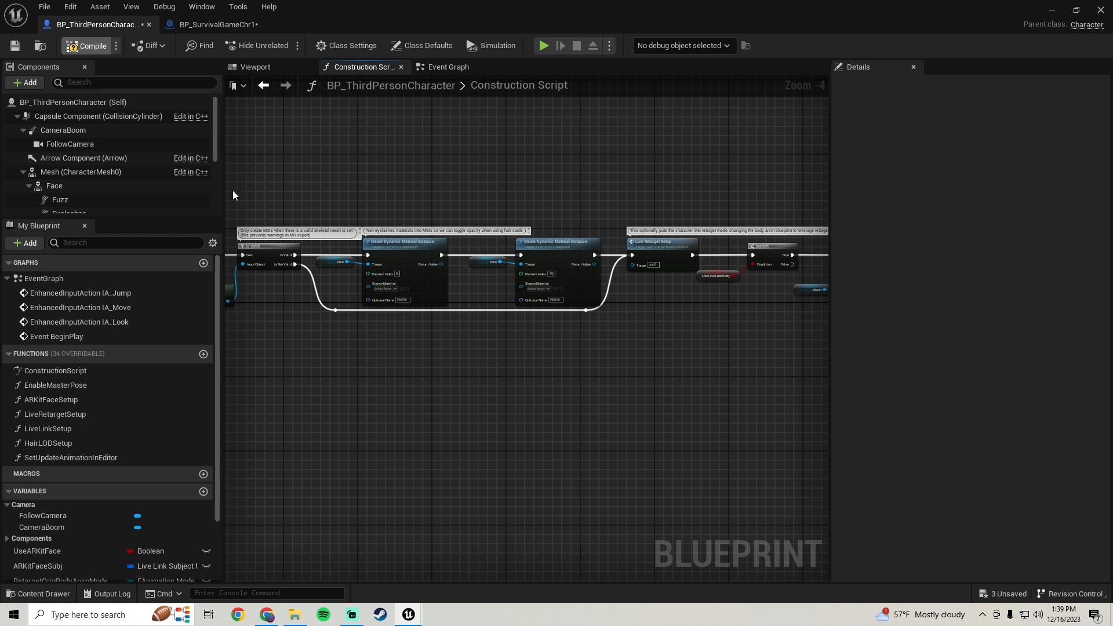
left_click(15, 45)
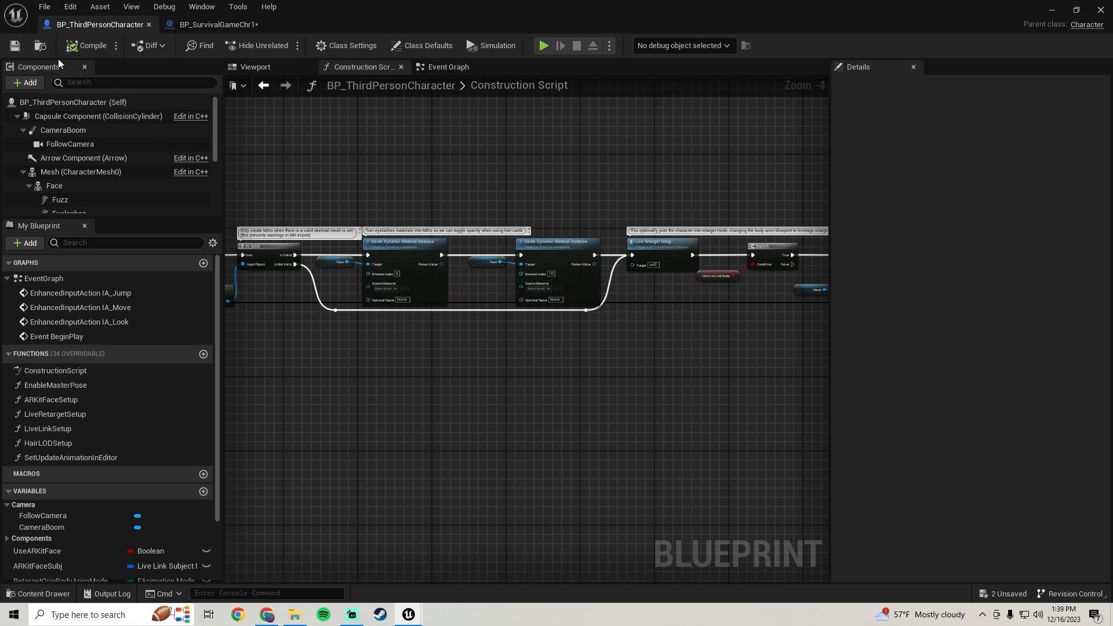
left_click(271, 68)
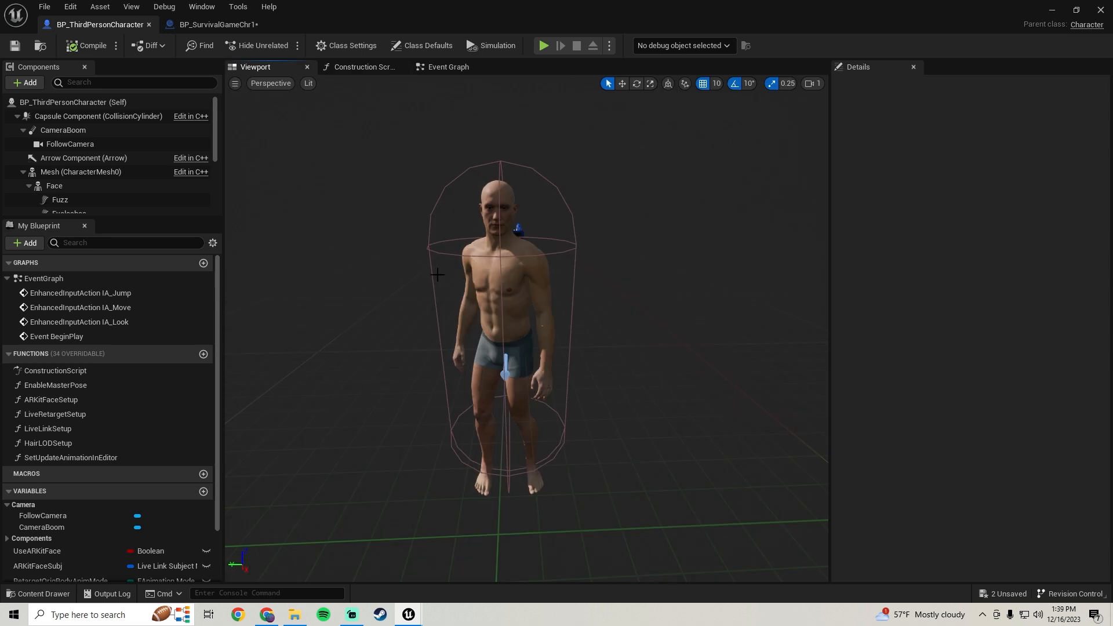
left_click_drag(645, 282, 646, 281)
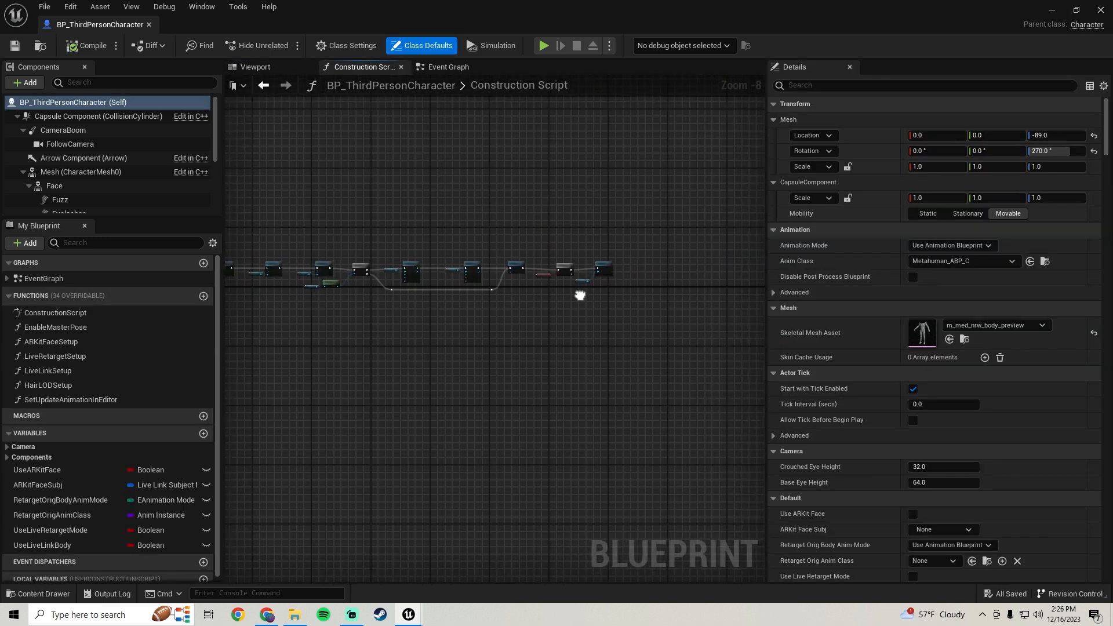
Move the whole Add Input Mapping group upward in BP_ThirdPersonCharacter's Event Graph, away from the Camera Input group.
scroll(579, 296, "up", 3)
right_click_drag(522, 315, 712, 282)
left_click(446, 68)
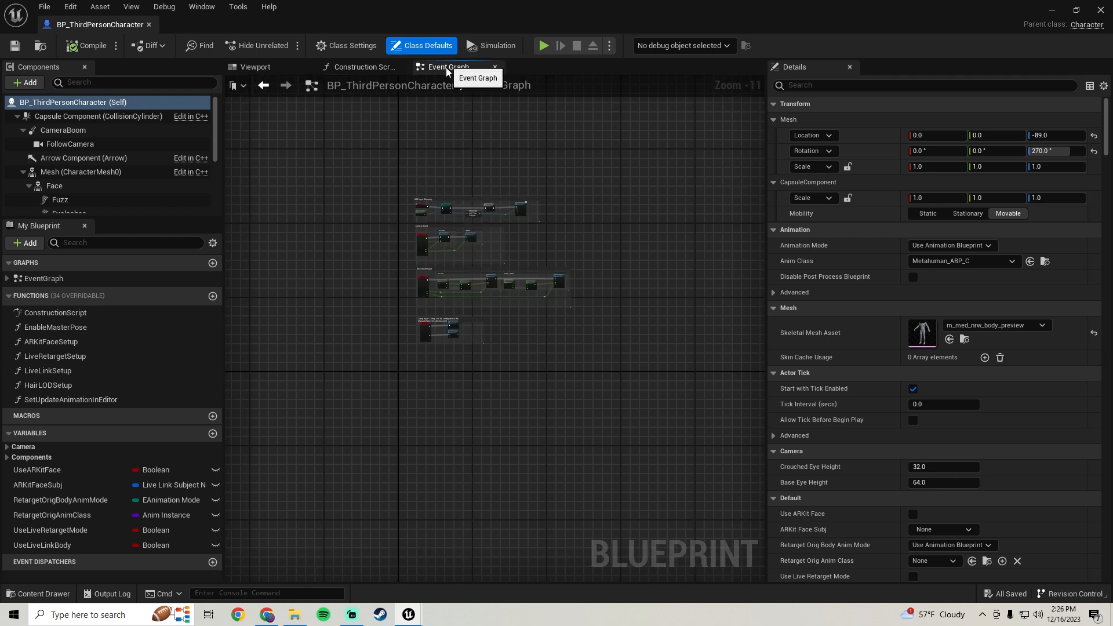
scroll(395, 290, "up", 6)
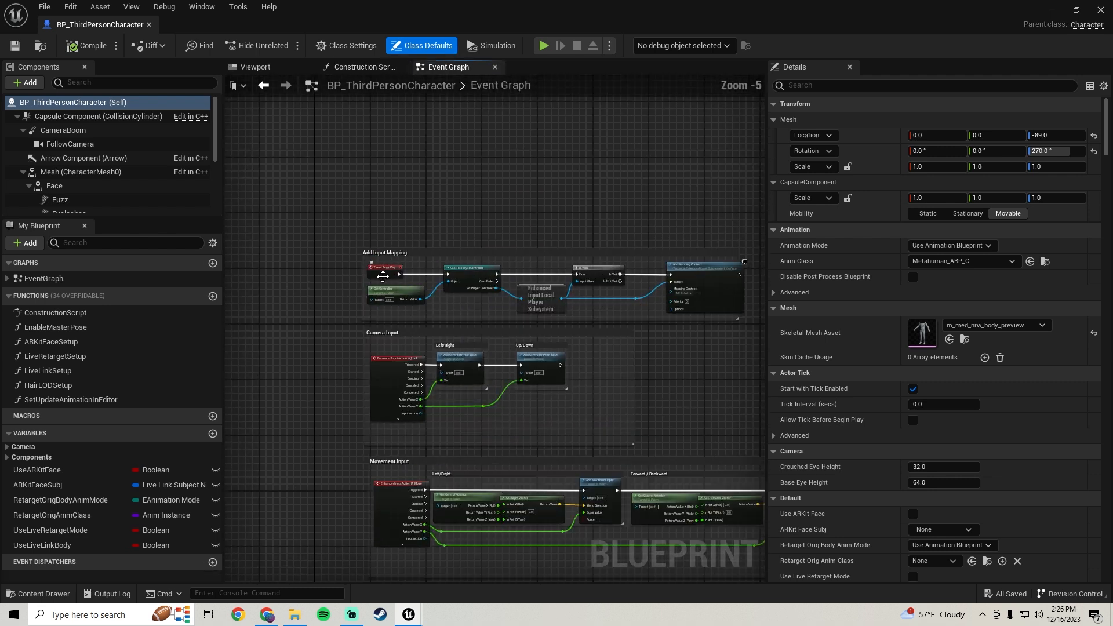
left_click_drag(712, 248, 750, 311)
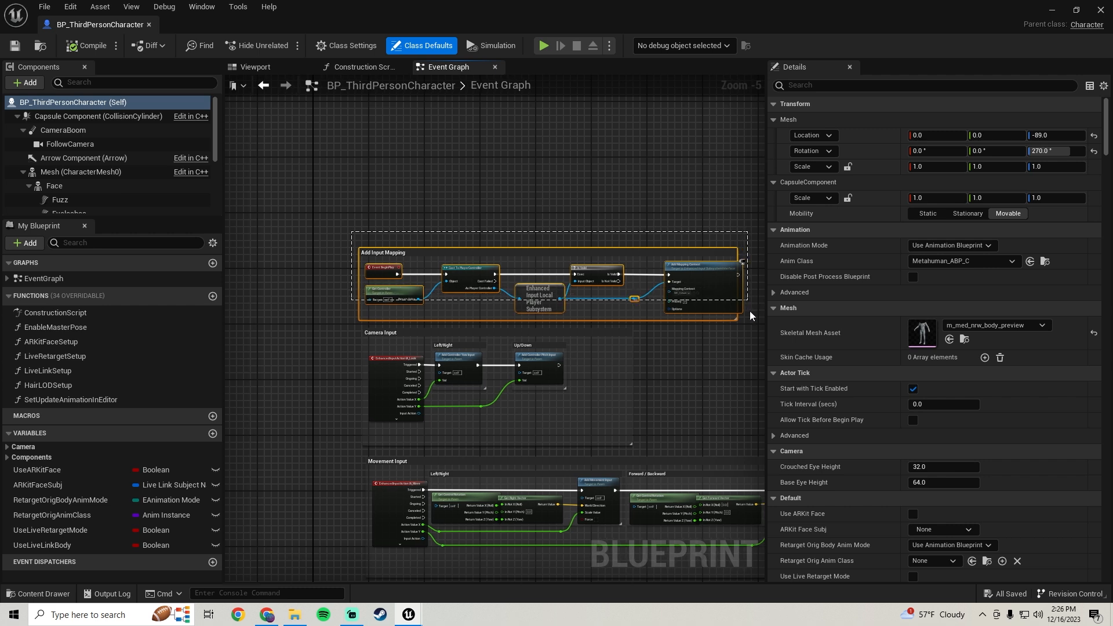
left_click_drag(376, 290, 377, 164)
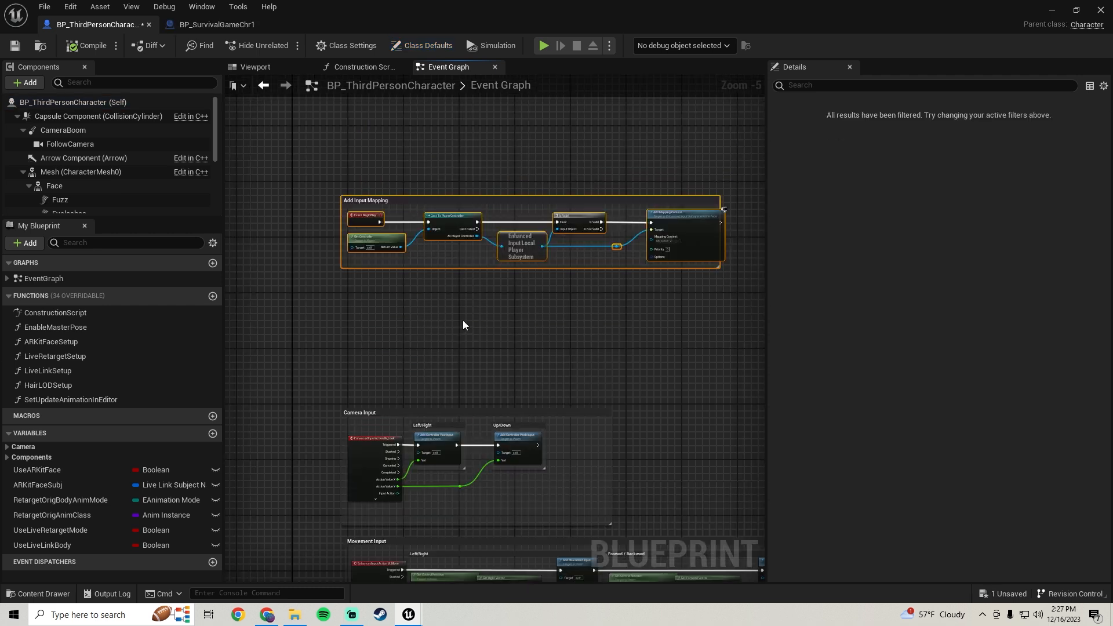
left_click(463, 321)
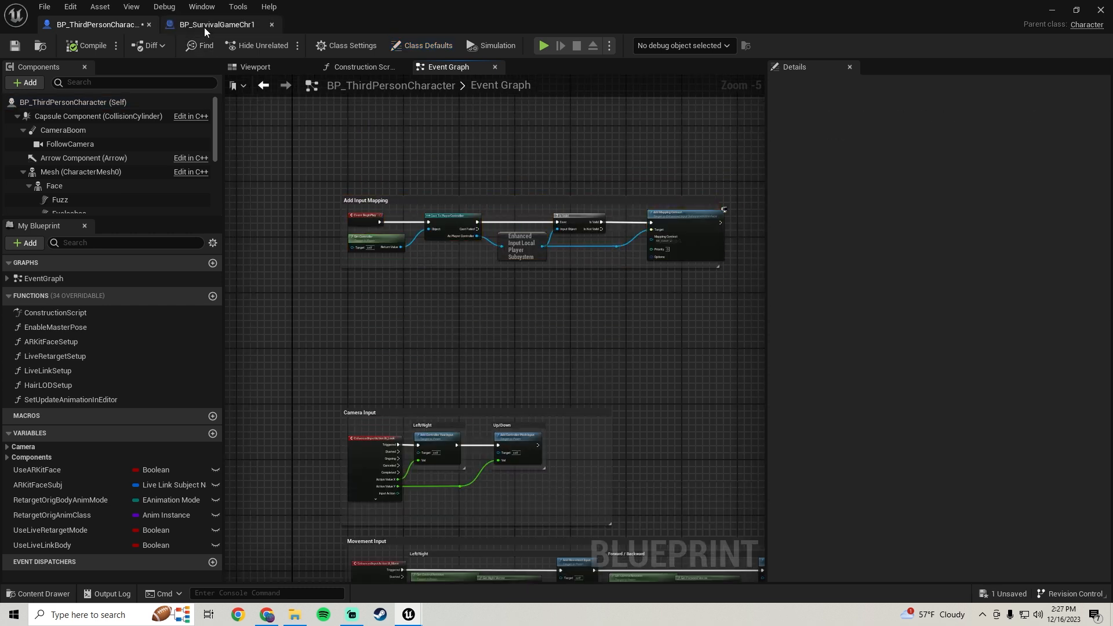
Check which function Event BeginPlay calls in the Event Graph of BP_SurvivalGameChr1.
left_click(217, 24)
left_click(312, 67)
scroll(504, 248, "up", 4)
left_click(549, 249)
left_click_drag(555, 223, 554, 215)
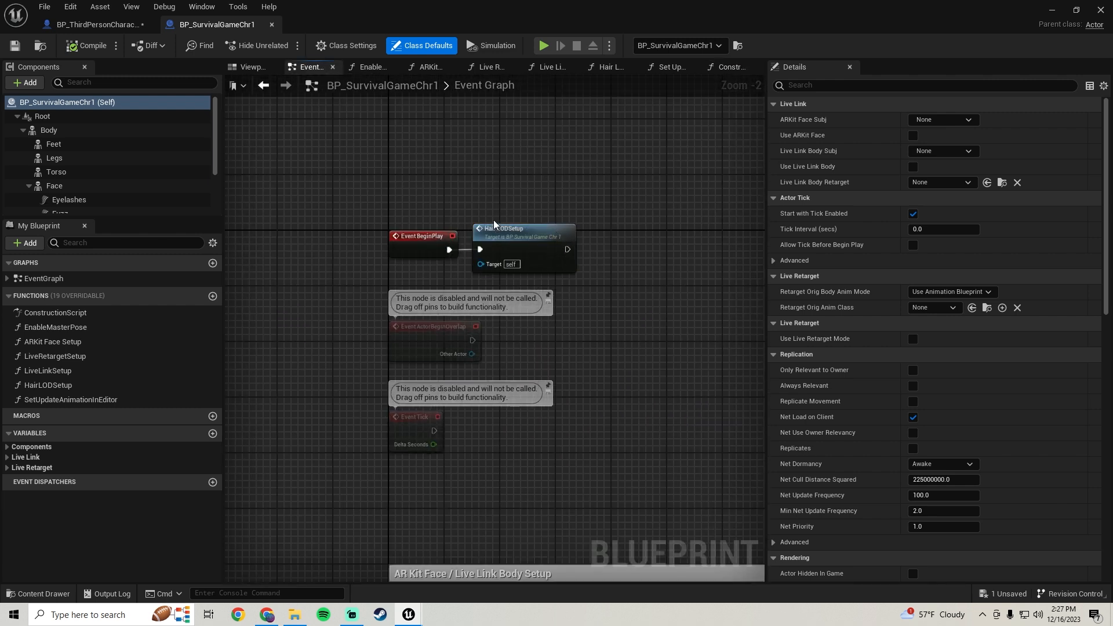
In BP_ThirdPersonCharacter, insert a Sequence node after Event BeginPlay and wire its Then 0 output to Cast To PlayerController.
left_click(110, 20)
scroll(444, 277, "up", 2)
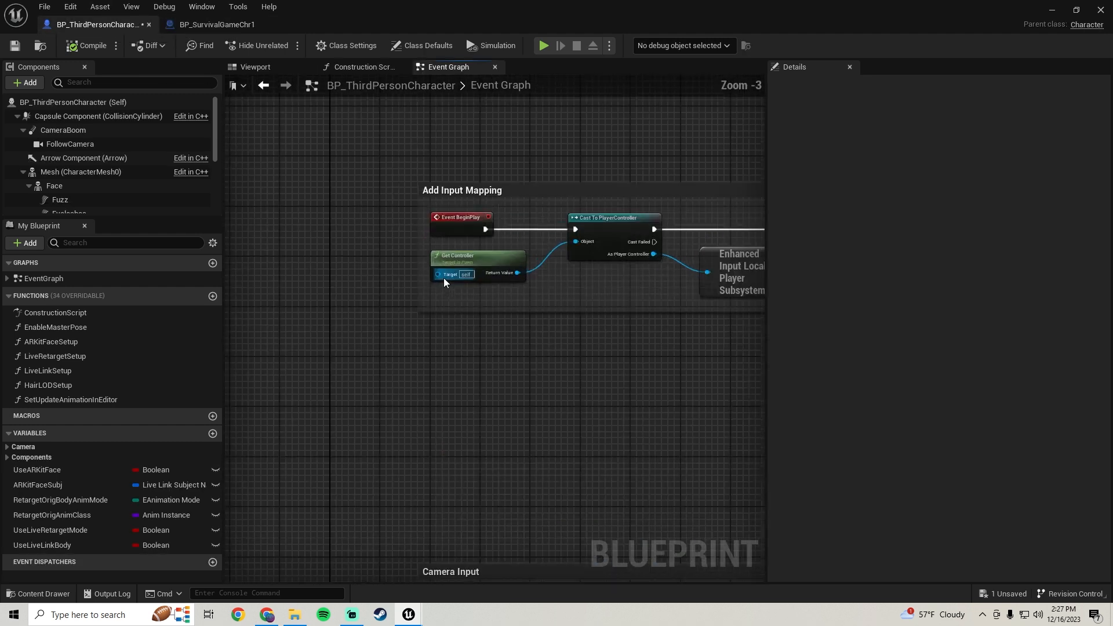
left_click_drag(516, 239, 261, 244)
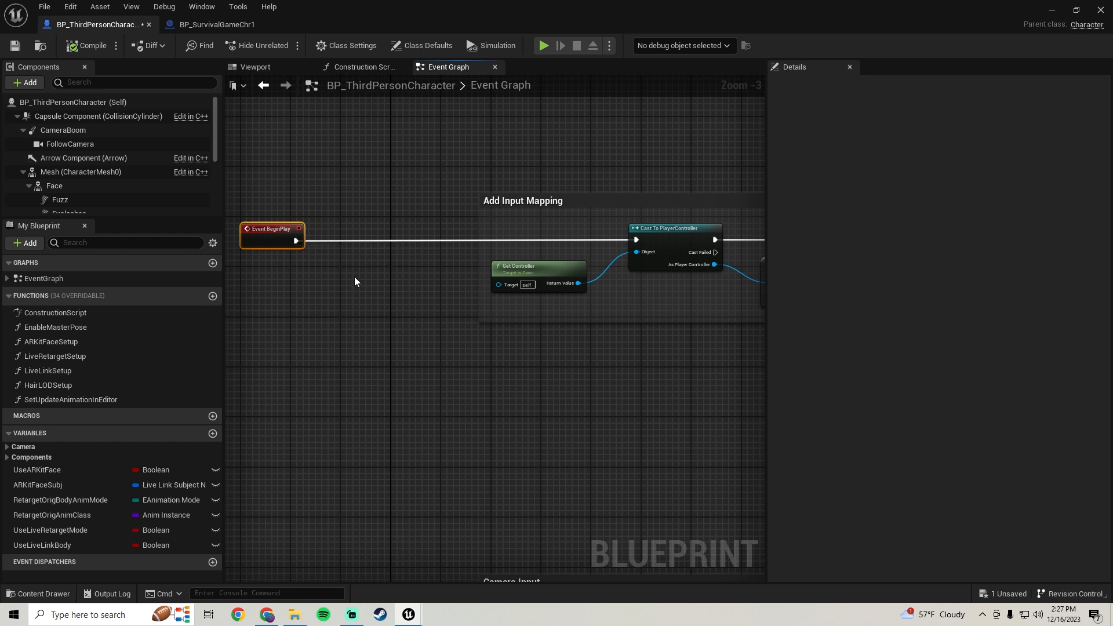
left_click(363, 268)
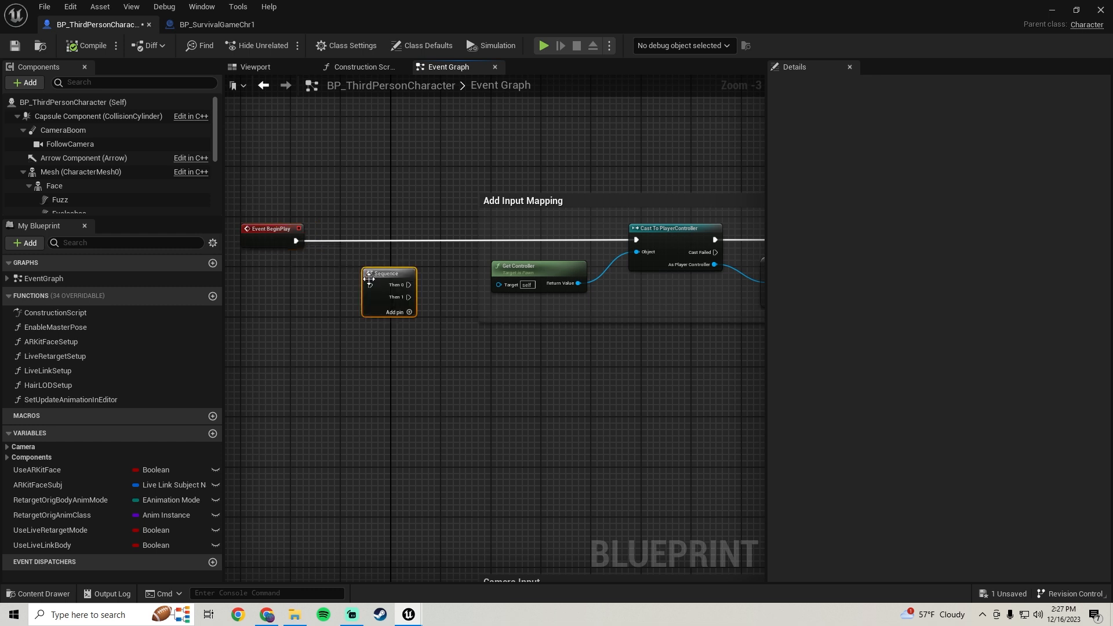
left_click_drag(370, 285, 294, 242)
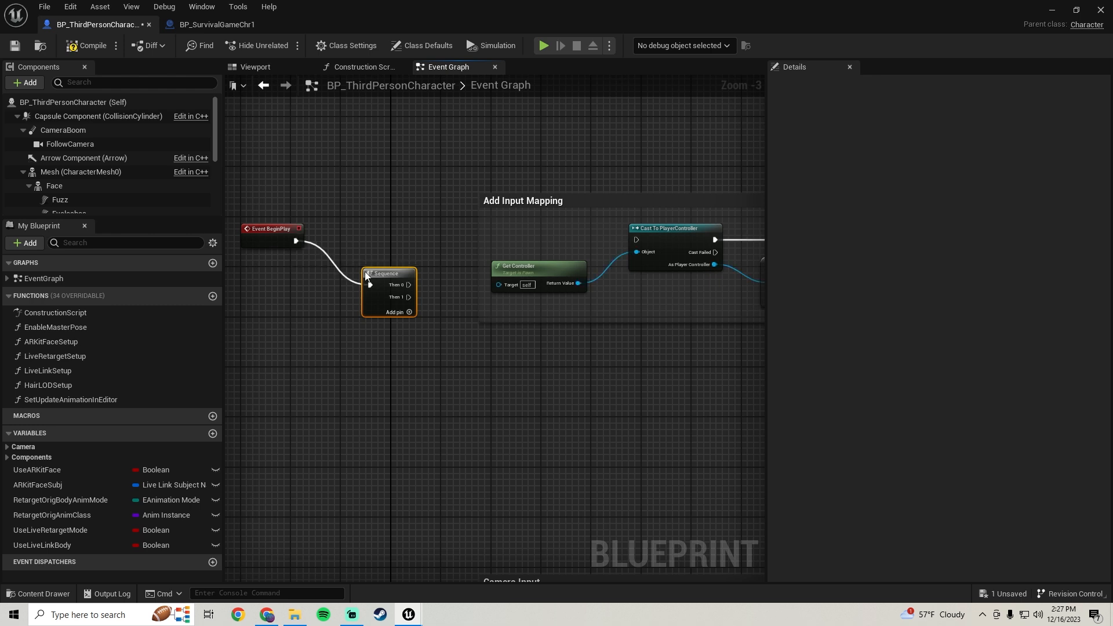
left_click_drag(391, 276, 636, 240)
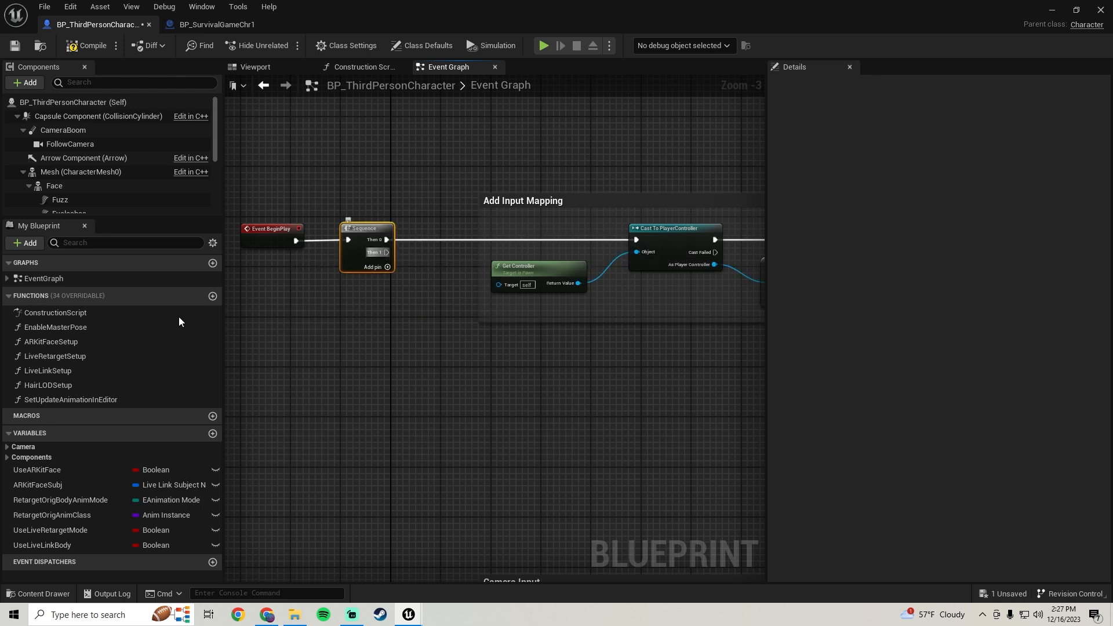
Add a HairLODSetup call below the Add Input Mapping group, wire it to the Sequence's Then 1 output, and save the blueprint.
left_click(43, 385)
left_click_drag(251, 402, 387, 253)
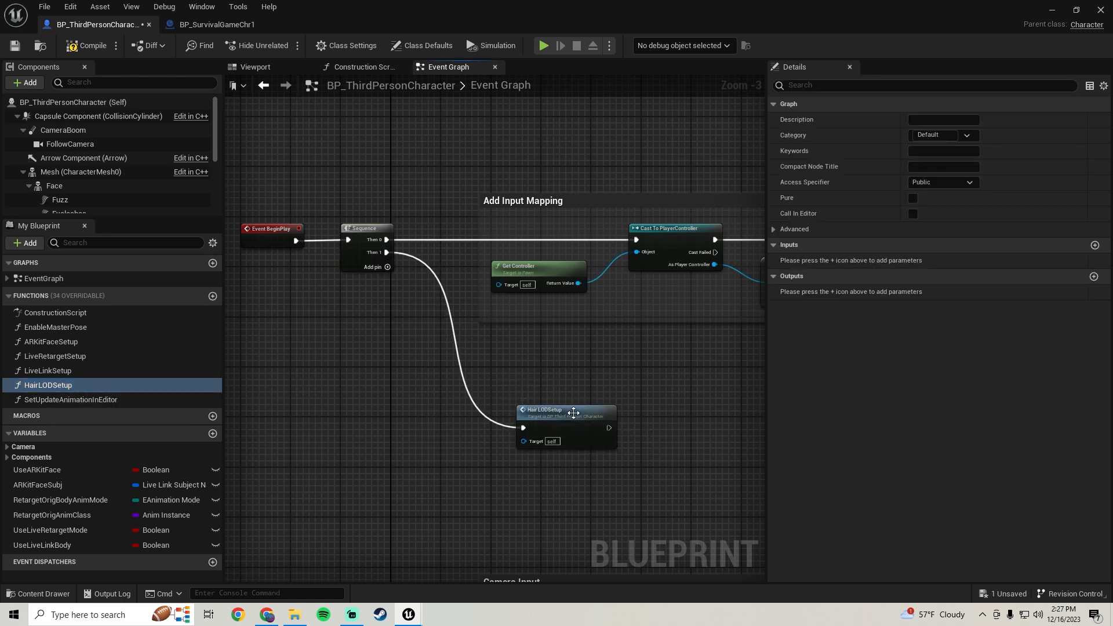
left_click_drag(569, 411, 550, 379)
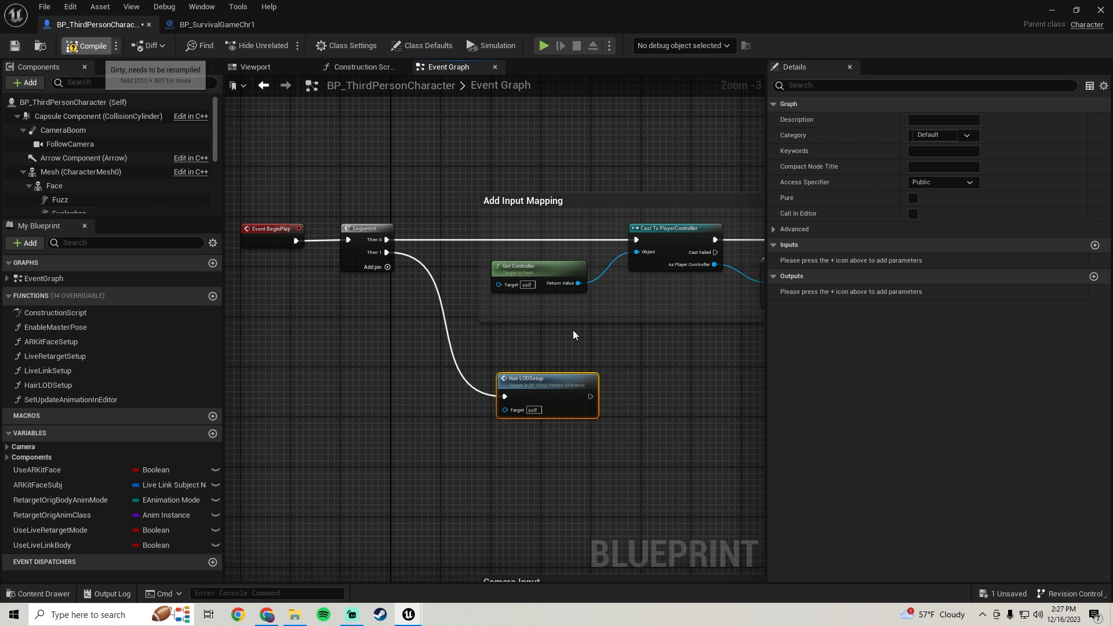
left_click(17, 47)
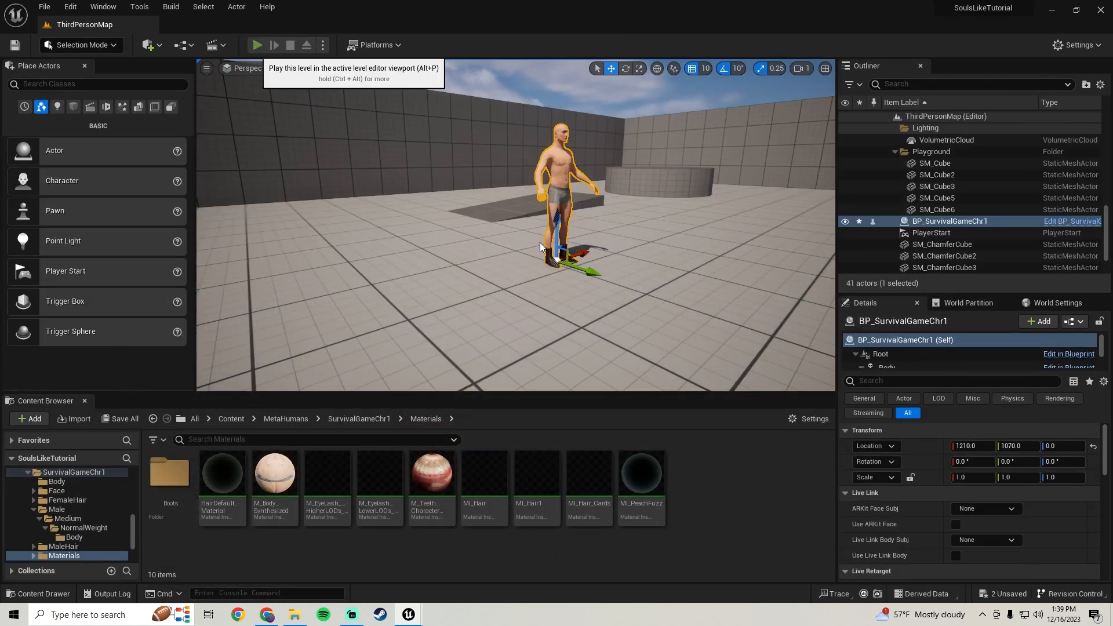
Play-test ThirdPersonMap by running and jumping with the MetaHuman character, and stop the session.
key("alt+p")
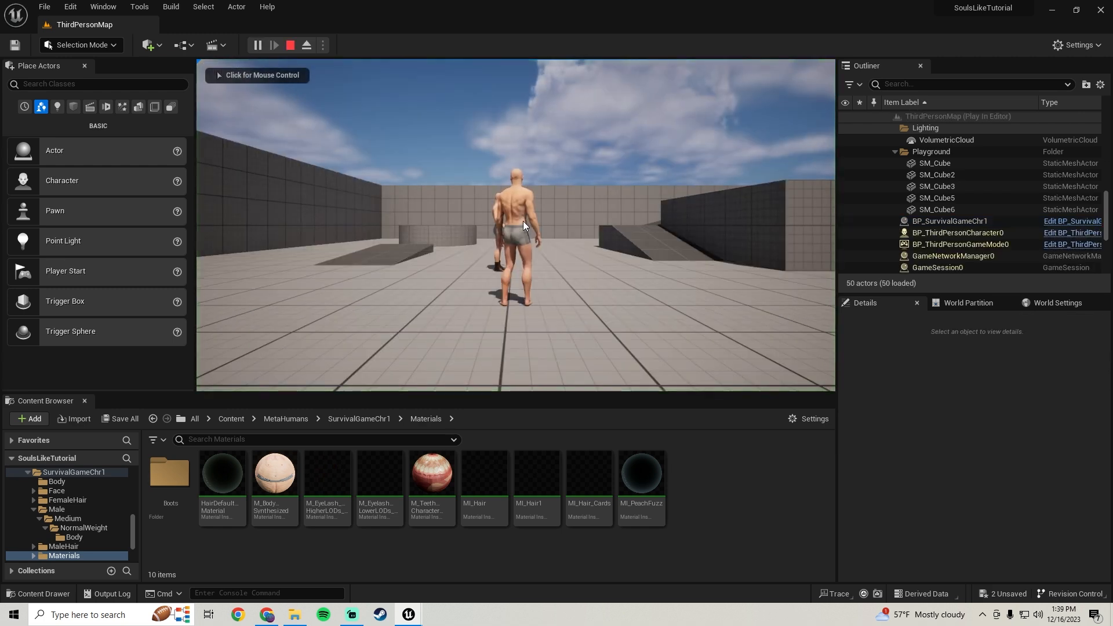
key("w")
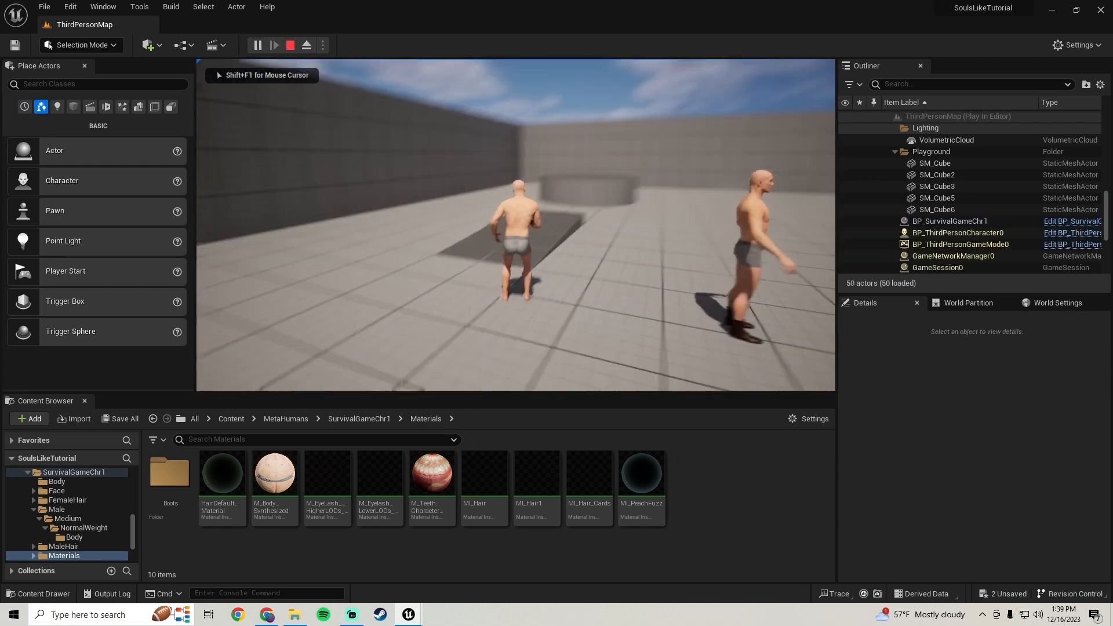
key("w")
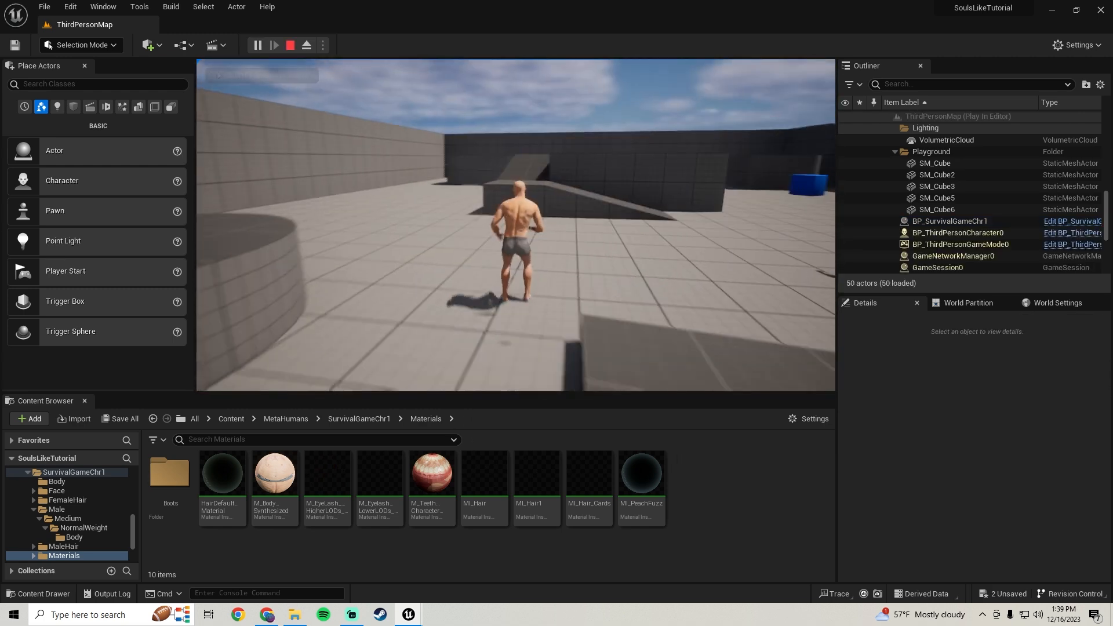
key("w")
key("space")
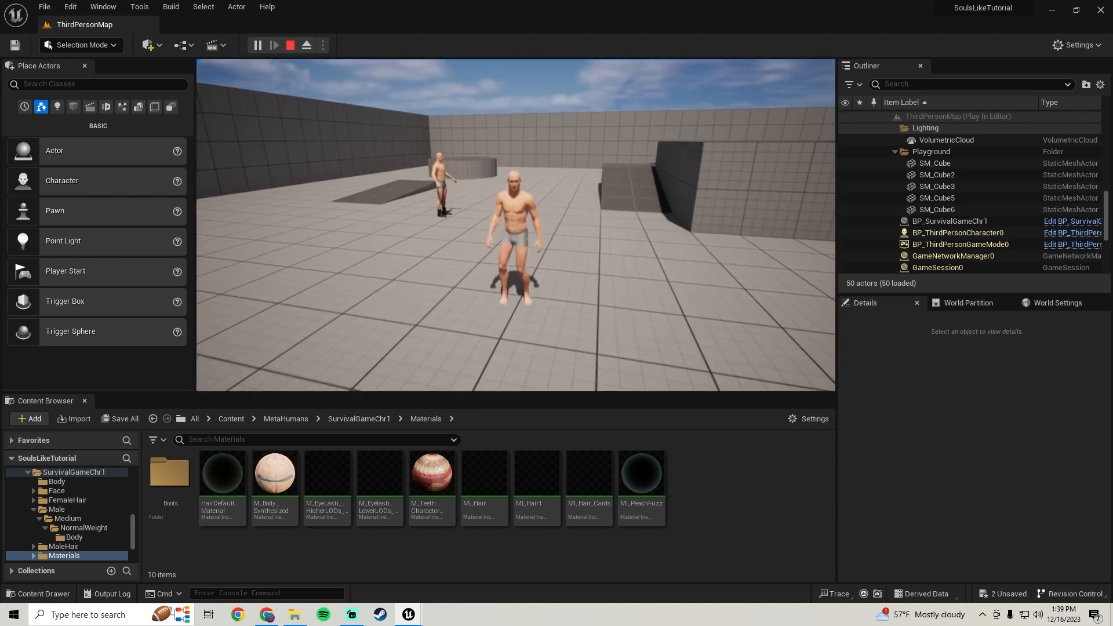
key("Escape")
mouse_move(458, 258)
right_mouse_down()
mouse_move(430, 296)
mouse_move(482, 249)
mouse_move(464, 256)
right_mouse_up()
key("w")
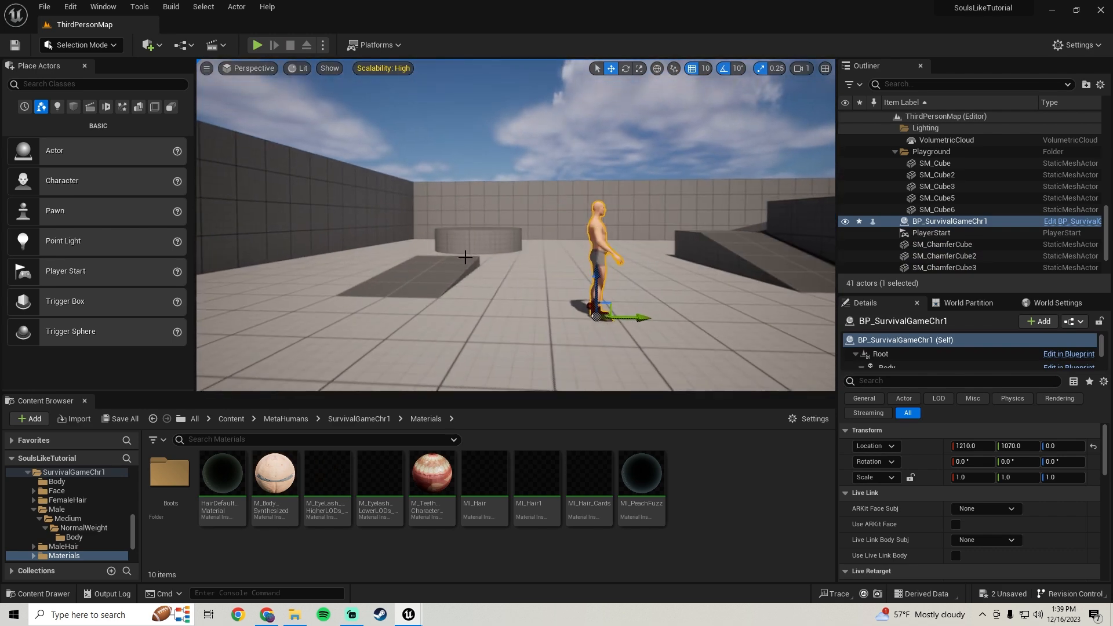
Collapse the MetaHumans folder and open the Blueprints folder inside Content > ThirdPerson.
scroll(84, 504, "up", 5)
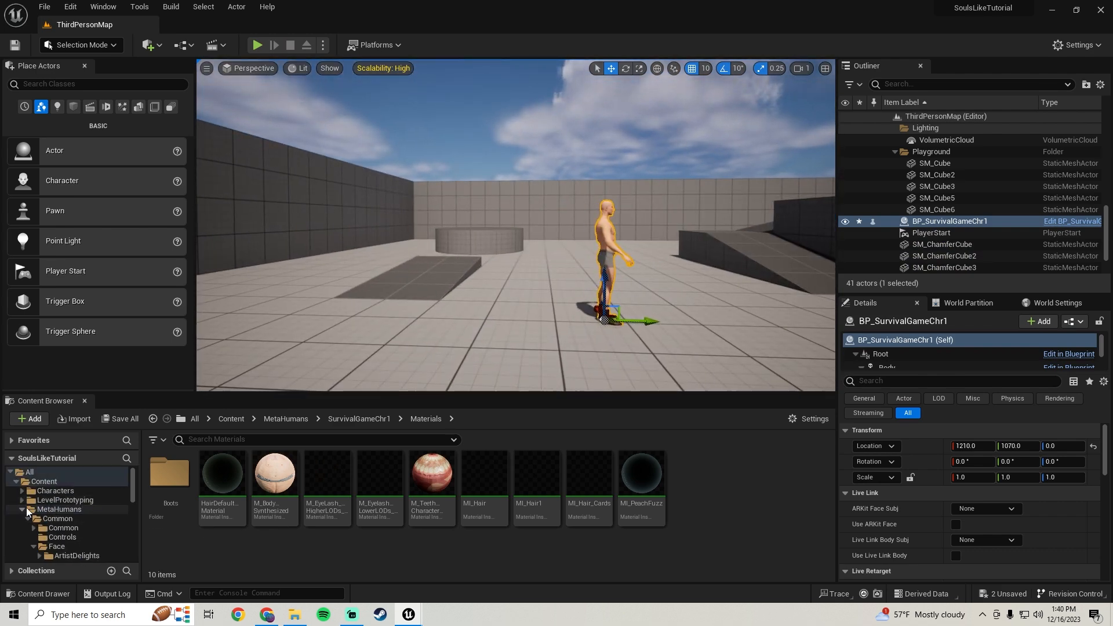
left_click(23, 509)
left_click(23, 528)
right_click_drag(423, 367, 400, 364)
left_click(48, 529)
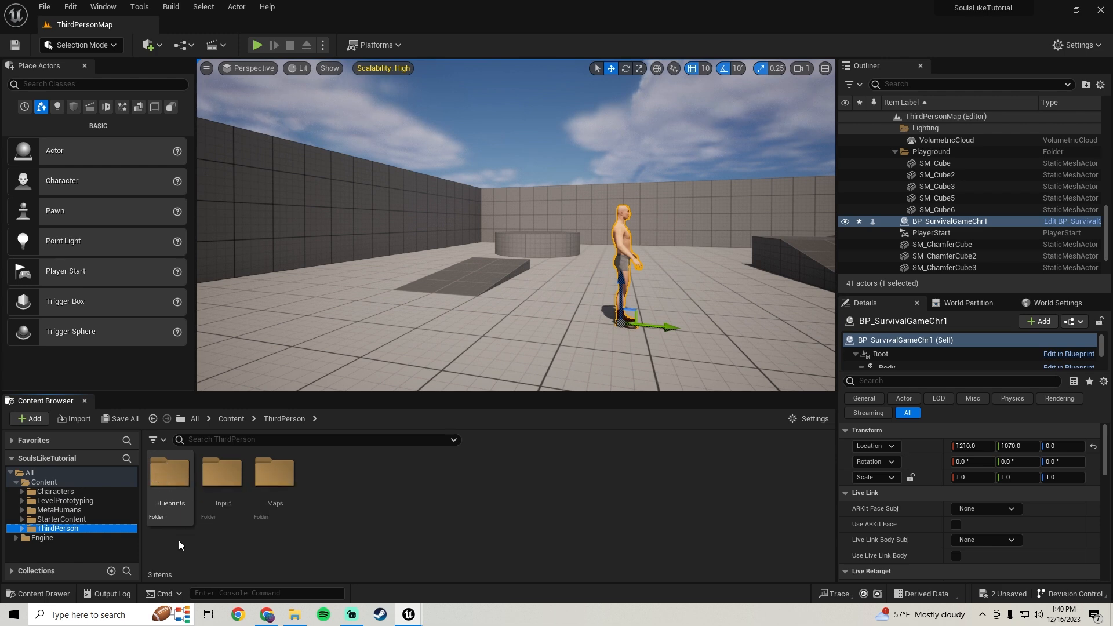
double_click(171, 476)
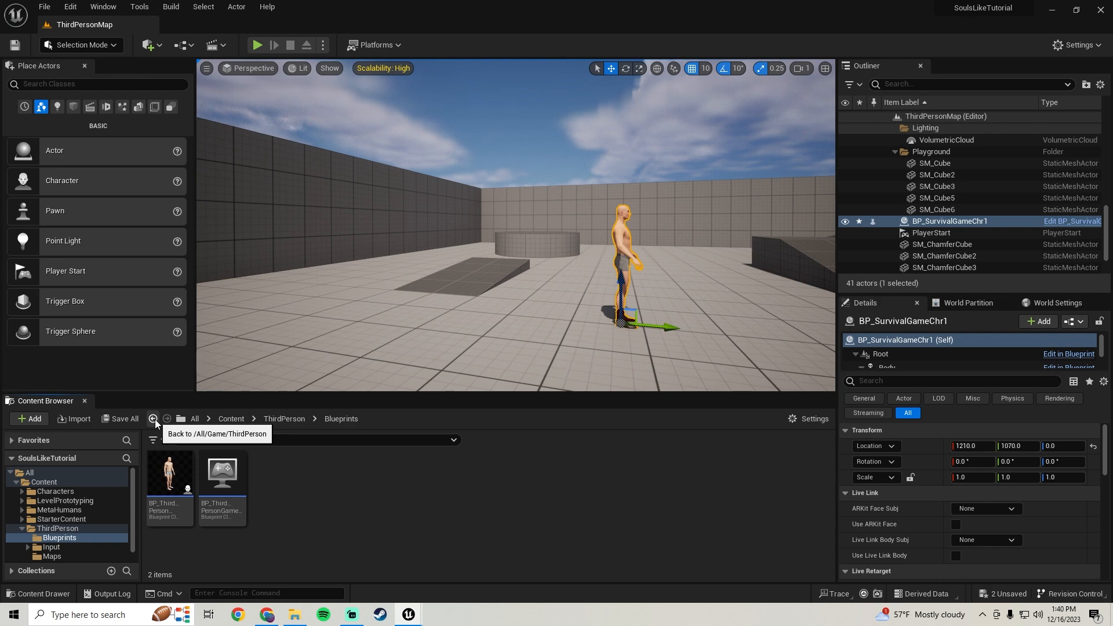
left_click(153, 420)
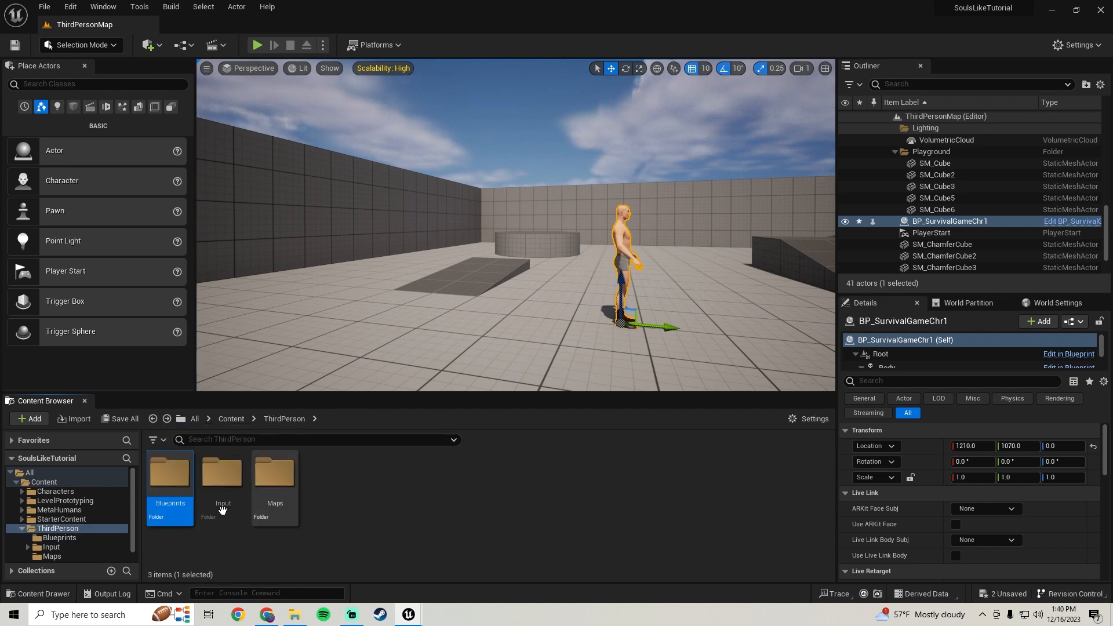
double_click(168, 482)
Create a new folder named Animations in the ThirdPerson Blueprints folder and open it.
right_click(290, 493)
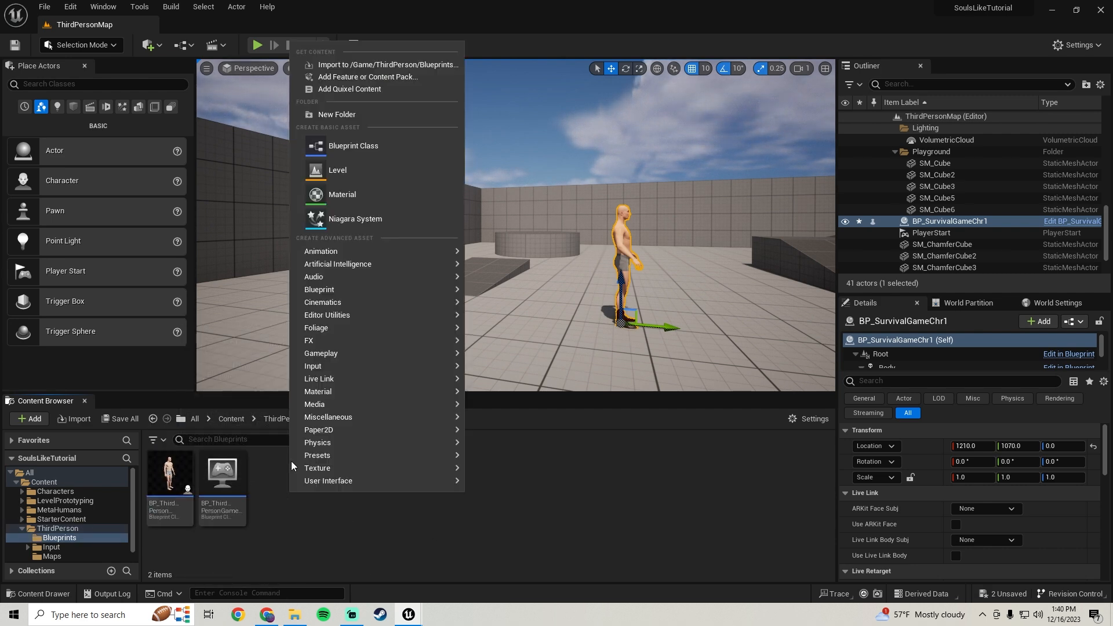
left_click(338, 116)
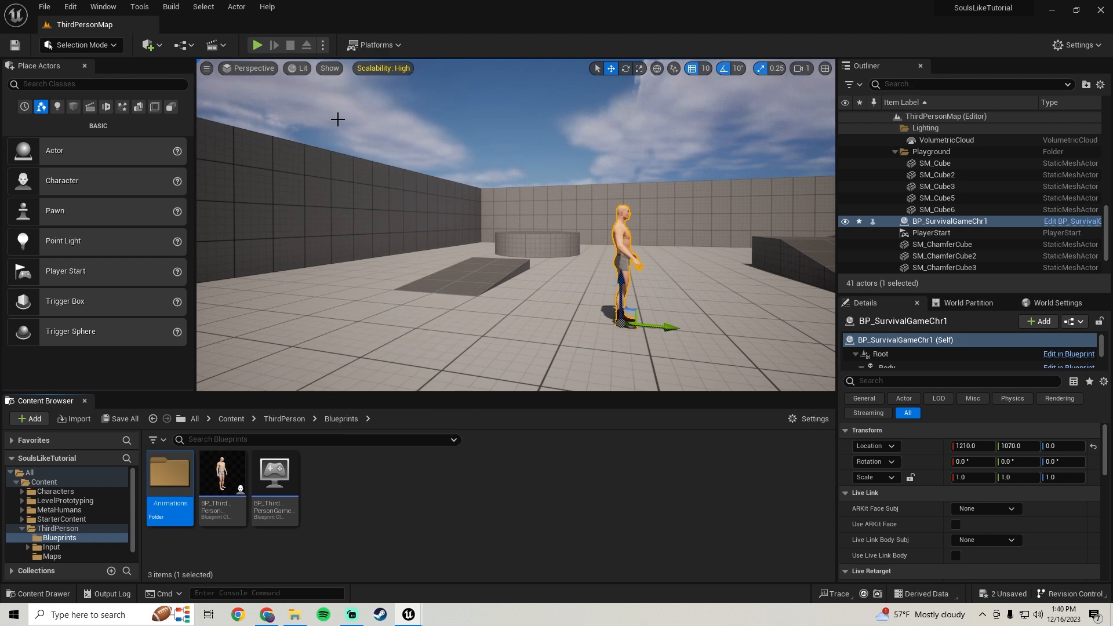
double_click(175, 478)
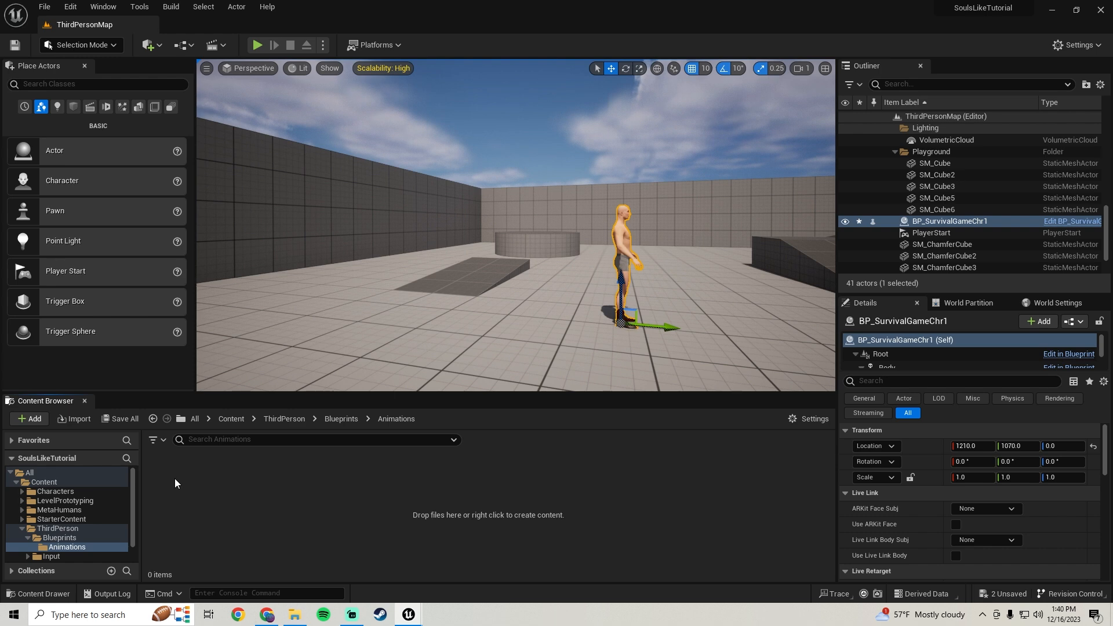
Save all modified project content and focus the level view on BP_SurvivalGameChr1.
key("f")
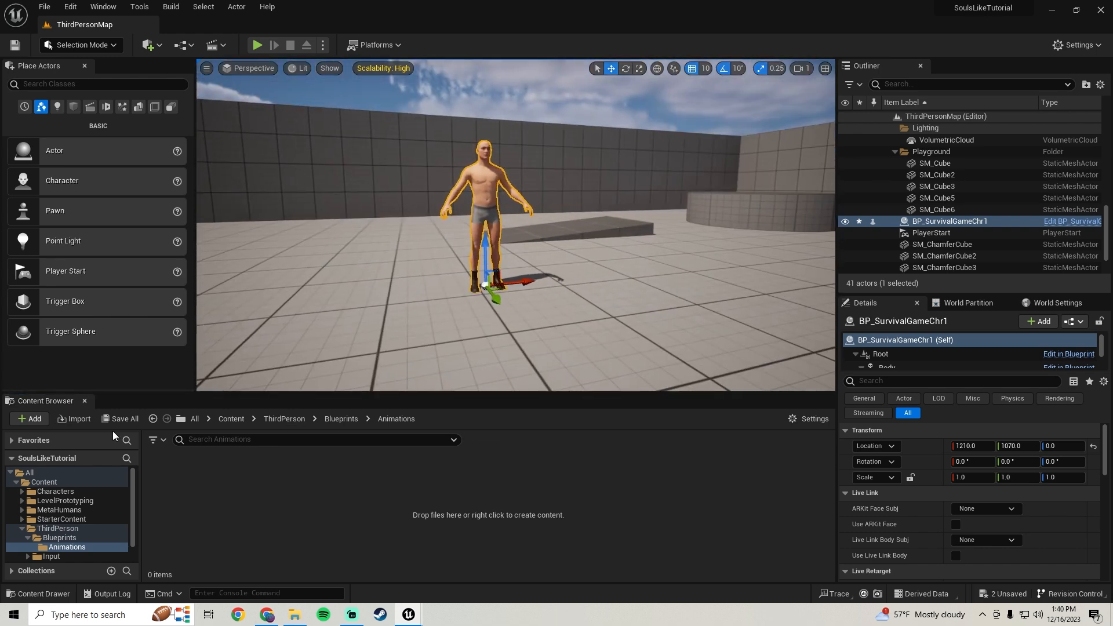
left_click(123, 420)
left_click(647, 439)
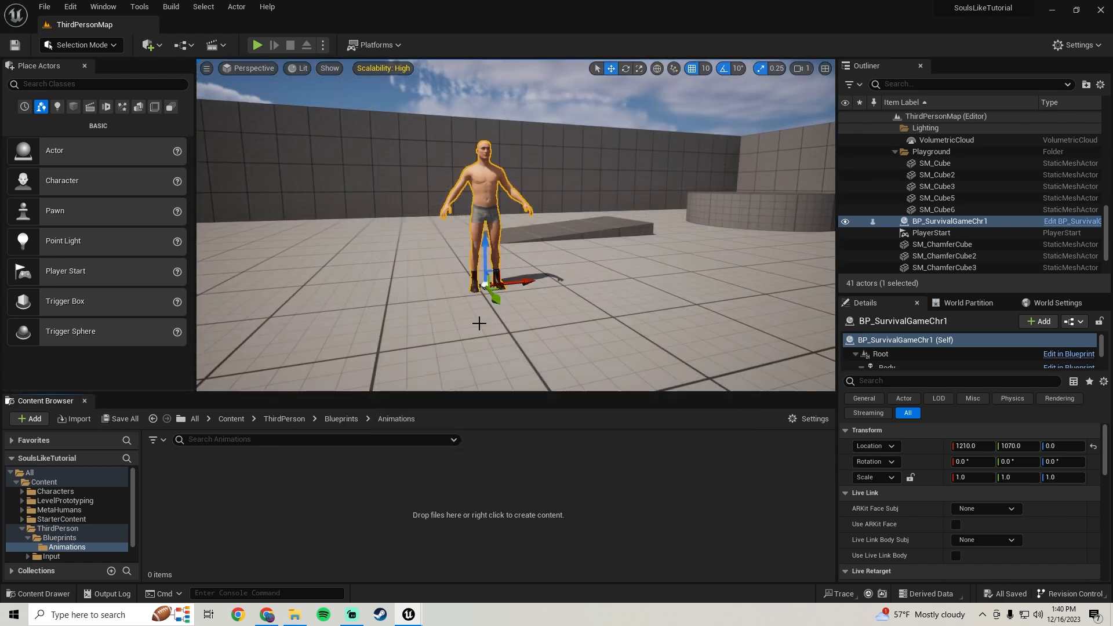
key("f")
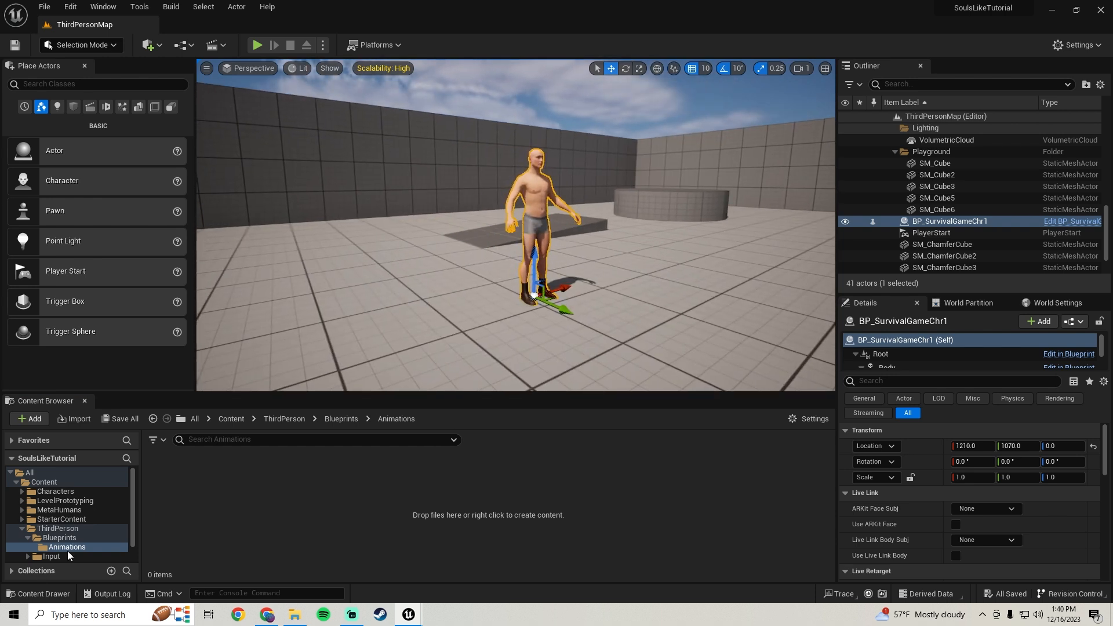
Create an Animation Blueprint for the metahuman_base_skel skeleton in the Animations folder and name it Metahuman_ABP.
right_click(179, 491)
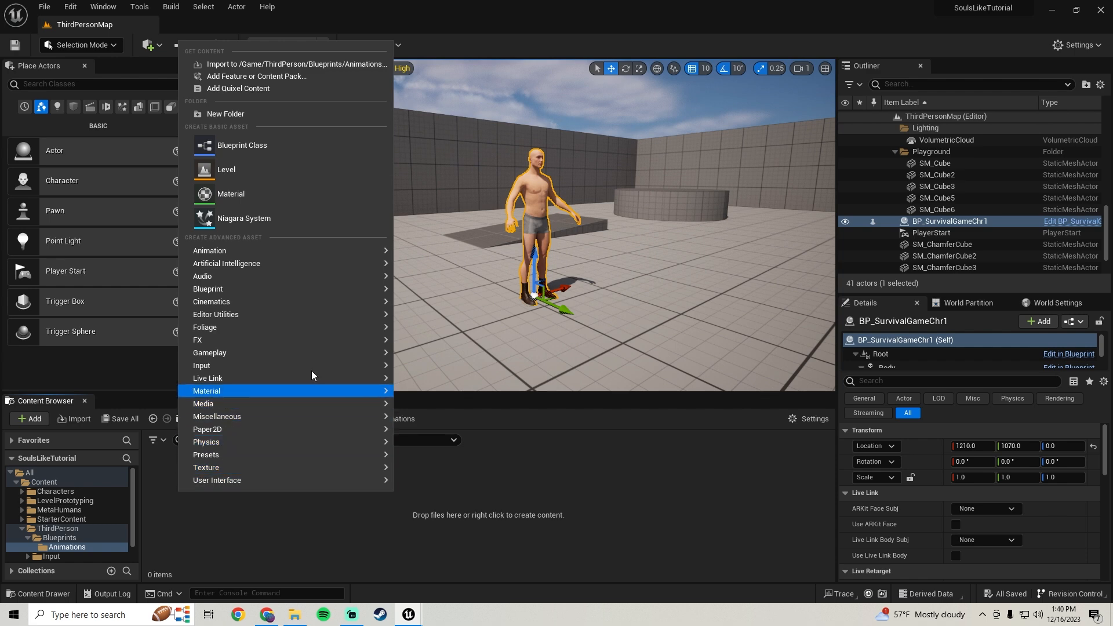
mouse_move(269, 250)
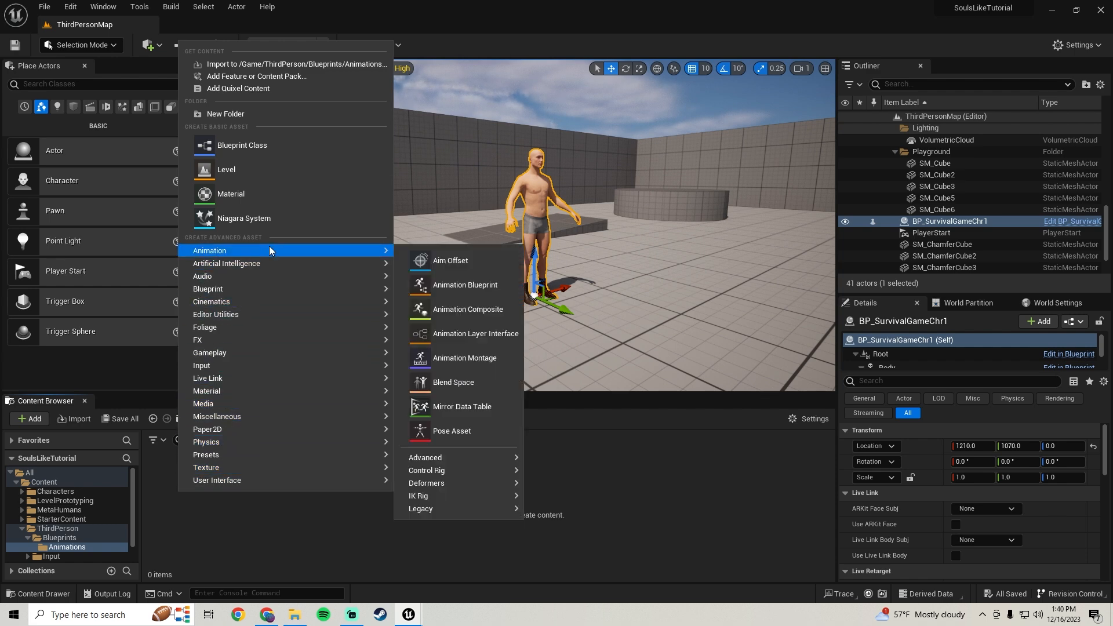
left_click(464, 293)
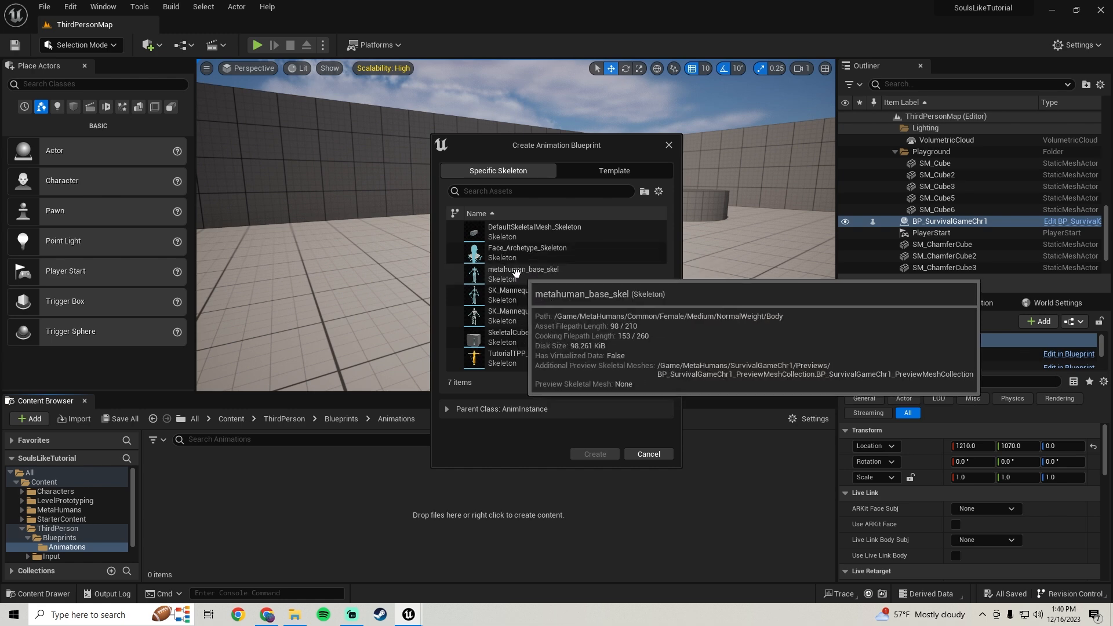
left_click(542, 274)
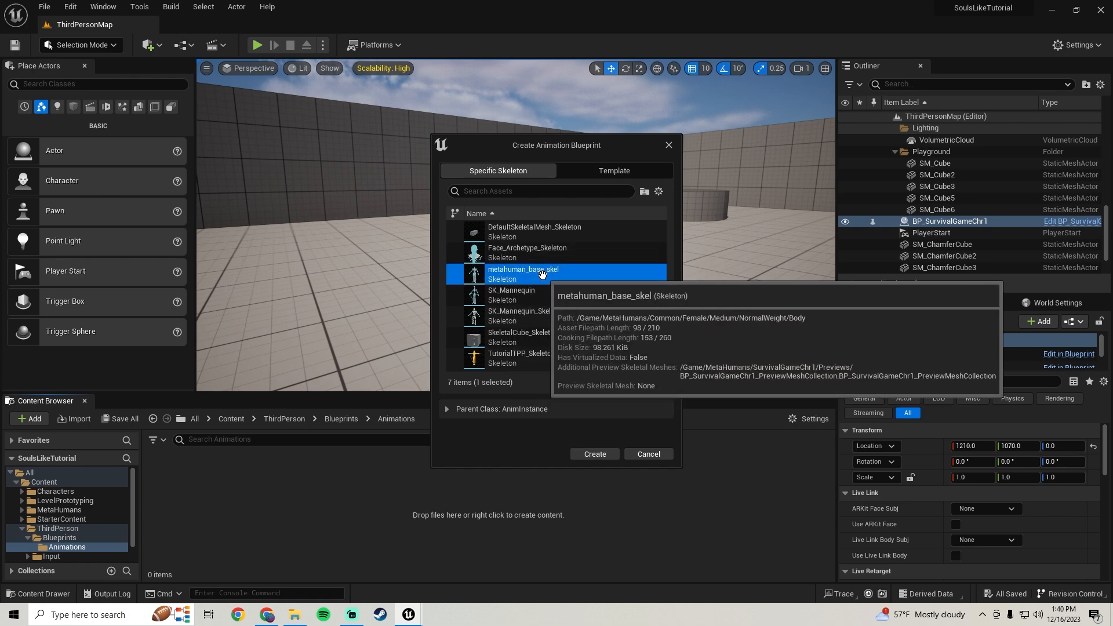
left_click(589, 451)
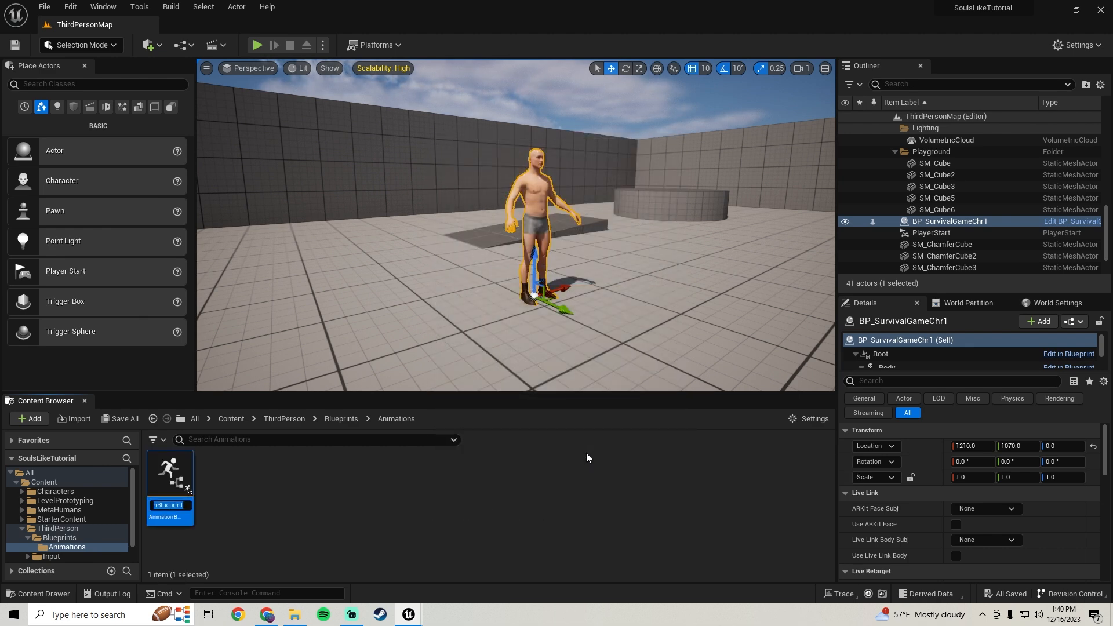
type("Metah")
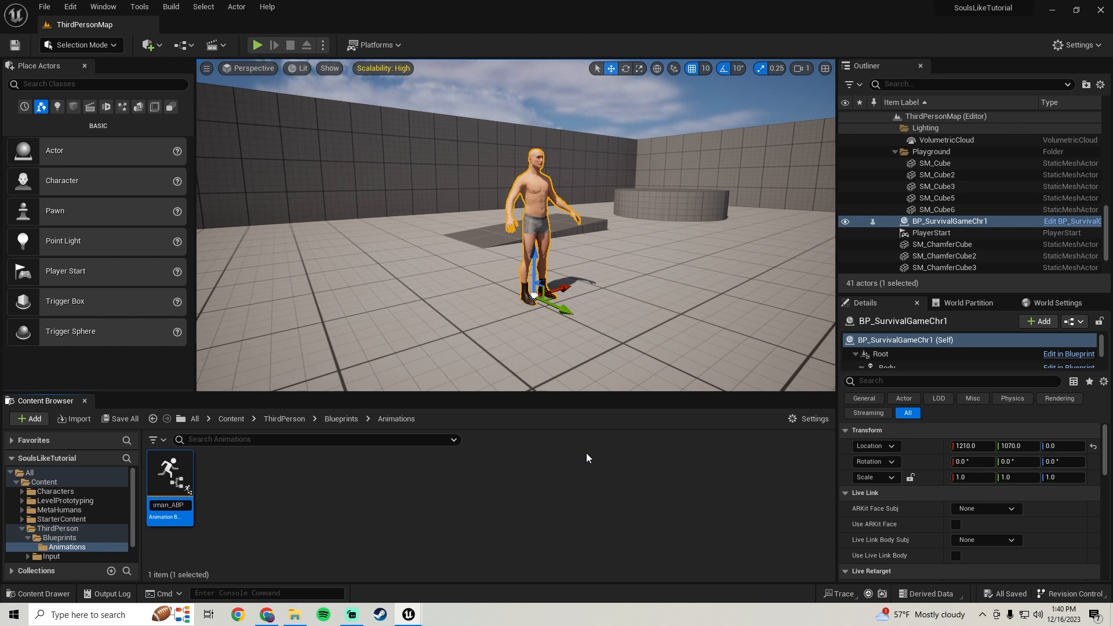
key("Return")
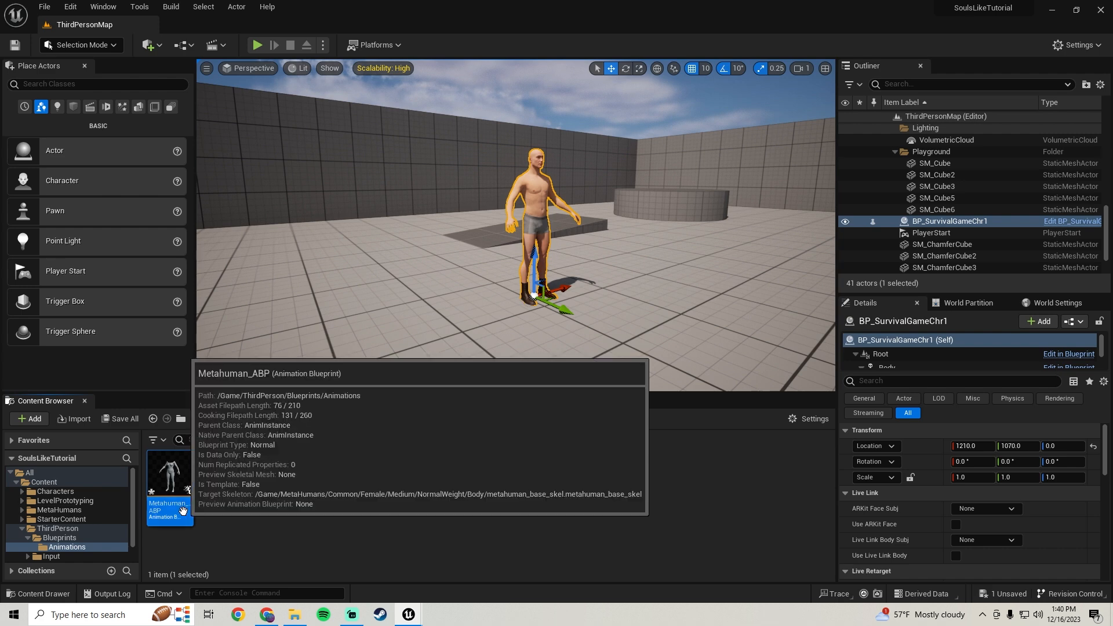
Open Metahuman_ABP and delete the default Event Blueprint Update Animation and Try Get Pawn Owner nodes from its Event Graph.
double_click(169, 487)
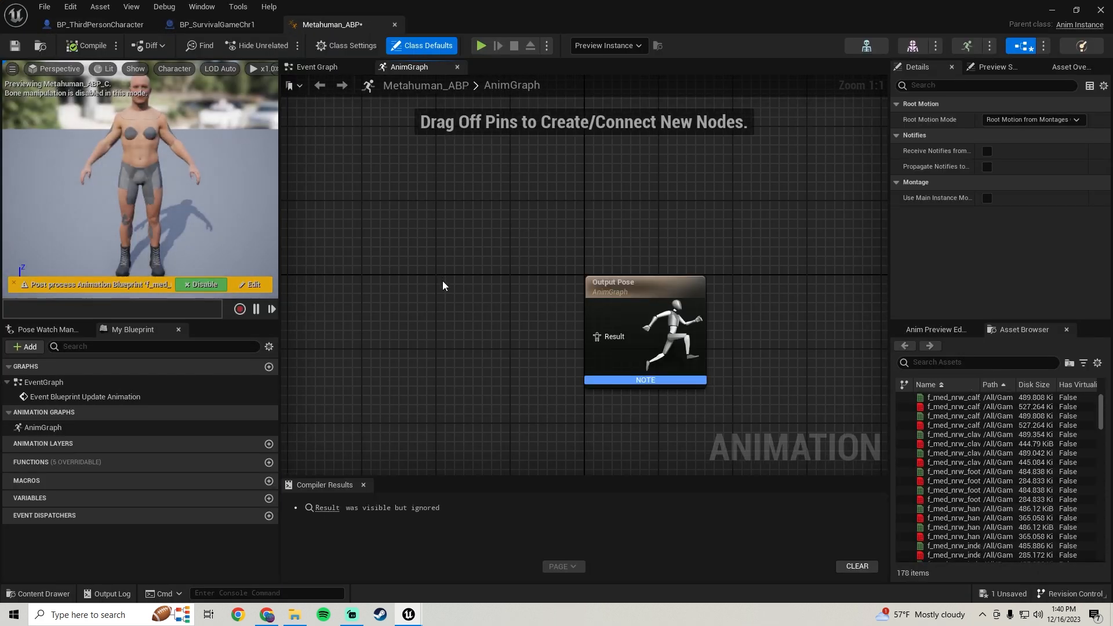
scroll(443, 283, "down", 4)
left_click(309, 71)
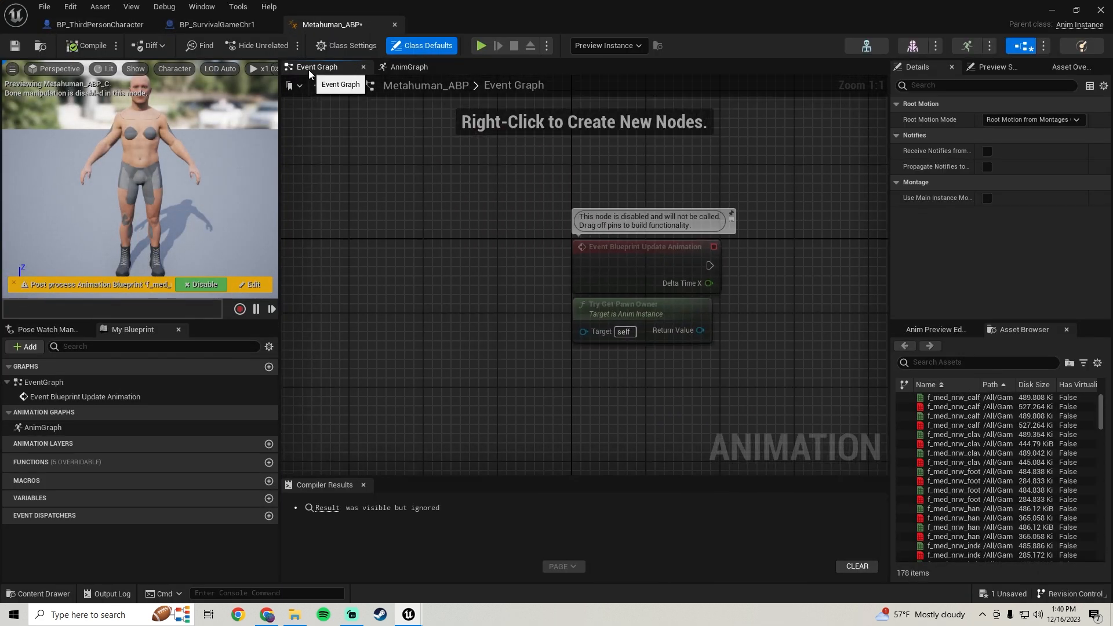
scroll(111, 133, "down", 4)
scroll(453, 254, "down", 4)
right_click_drag(516, 258, 474, 233)
left_click_drag(637, 296, 475, 204)
key("Delete")
right_click_drag(475, 203, 411, 205)
Locate the anim class used by the Mesh component of BP_ThirdPersonCharacter in the project content and open the neighbouring ABP_Manny.
left_click(101, 26)
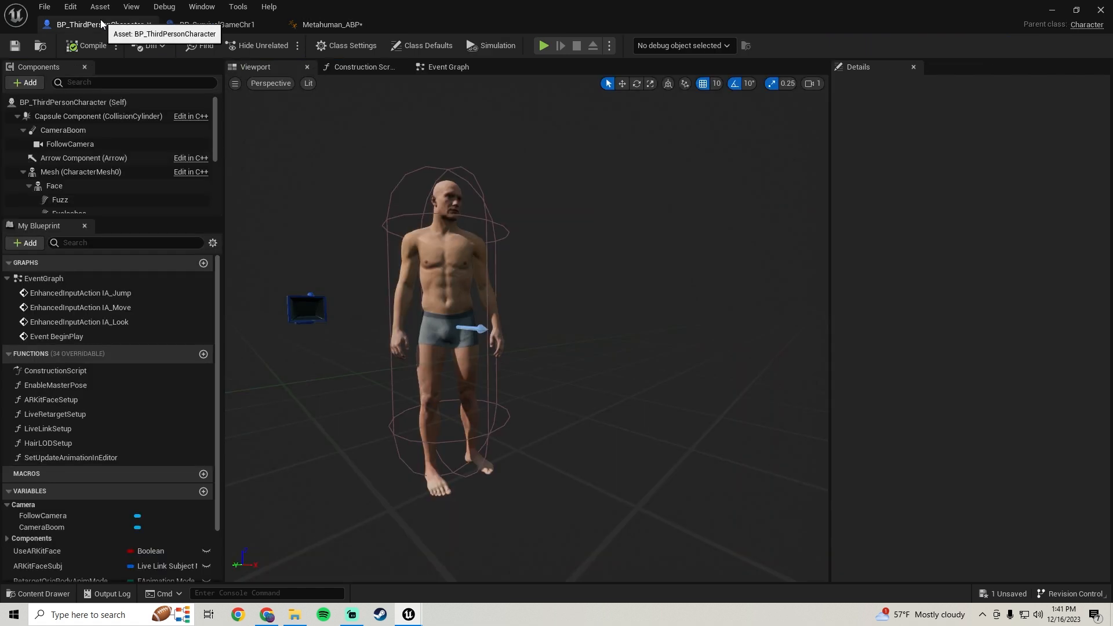
left_click(72, 172)
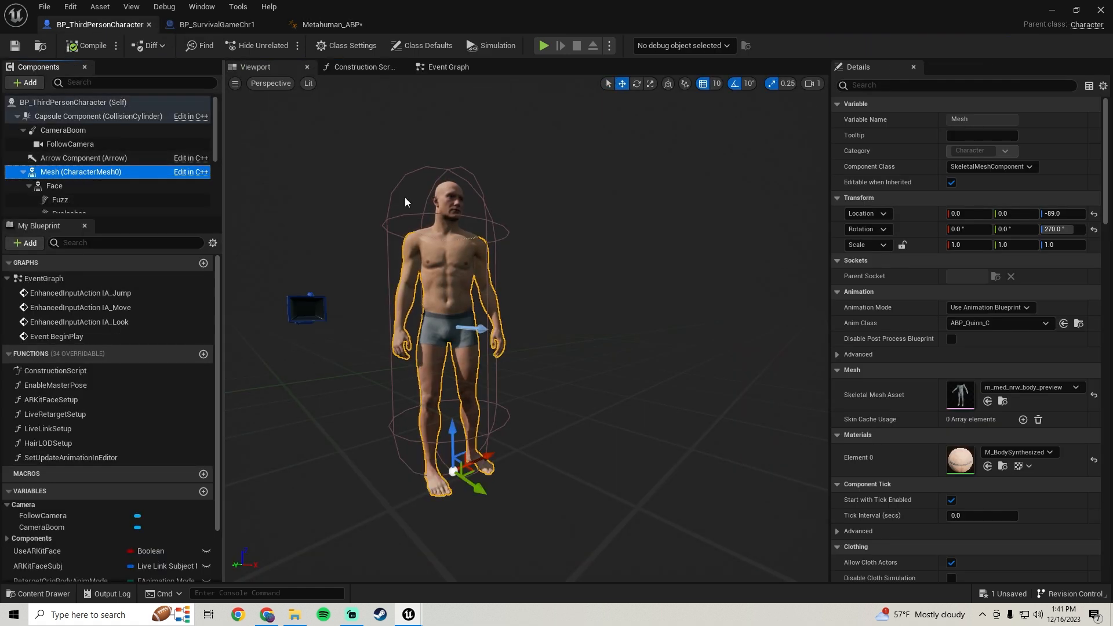
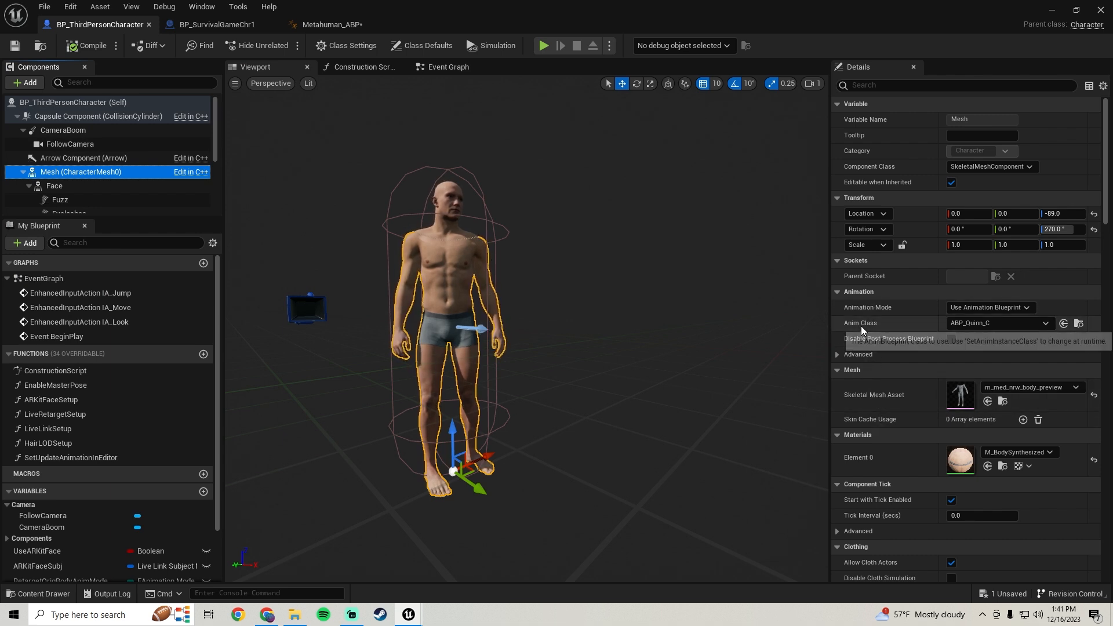
left_click(1078, 323)
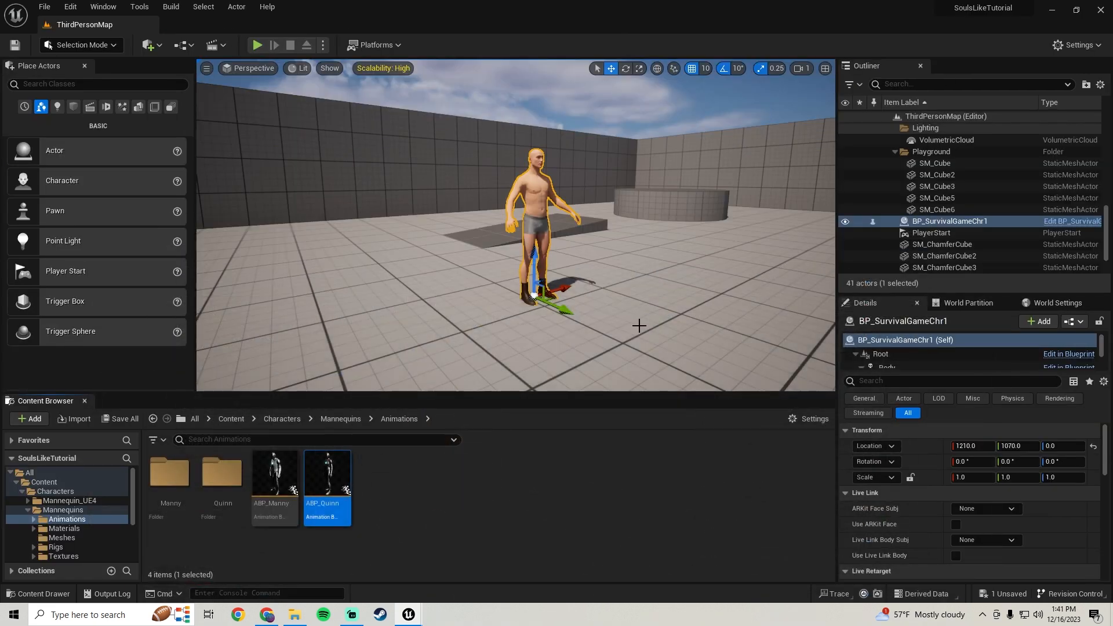
double_click(283, 512)
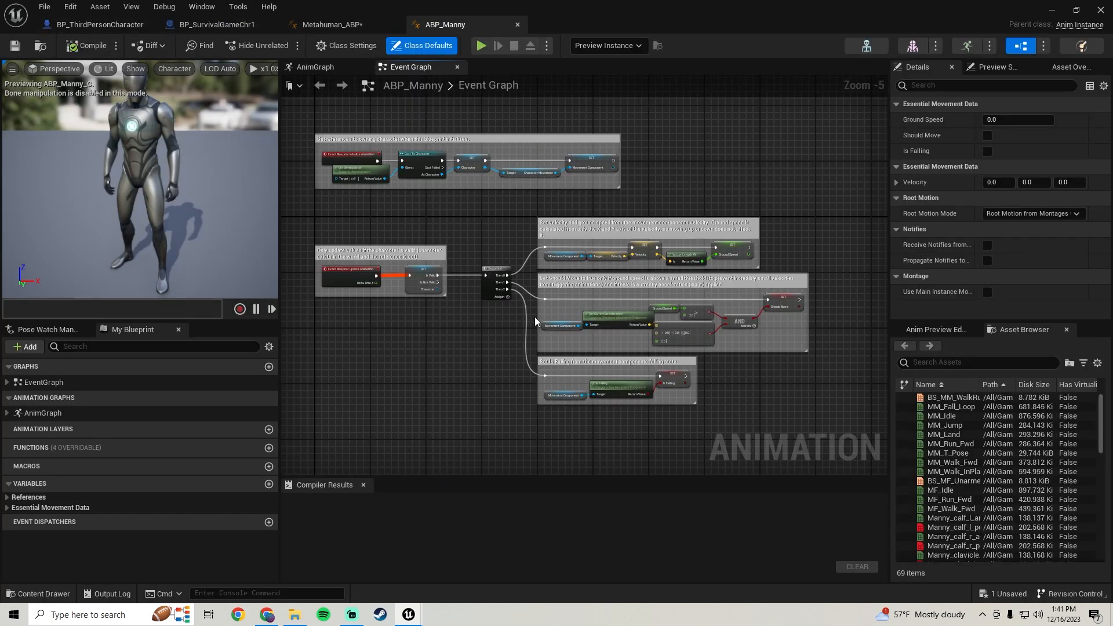
Copy all nodes and comment boxes of ABP_Manny's Event Graph into the empty Event Graph of Metahuman_ABP.
scroll(486, 244, "down", 4)
scroll(486, 245, "up", 2)
left_click_drag(747, 397, 340, 176)
left_click_drag(398, 199, 405, 204)
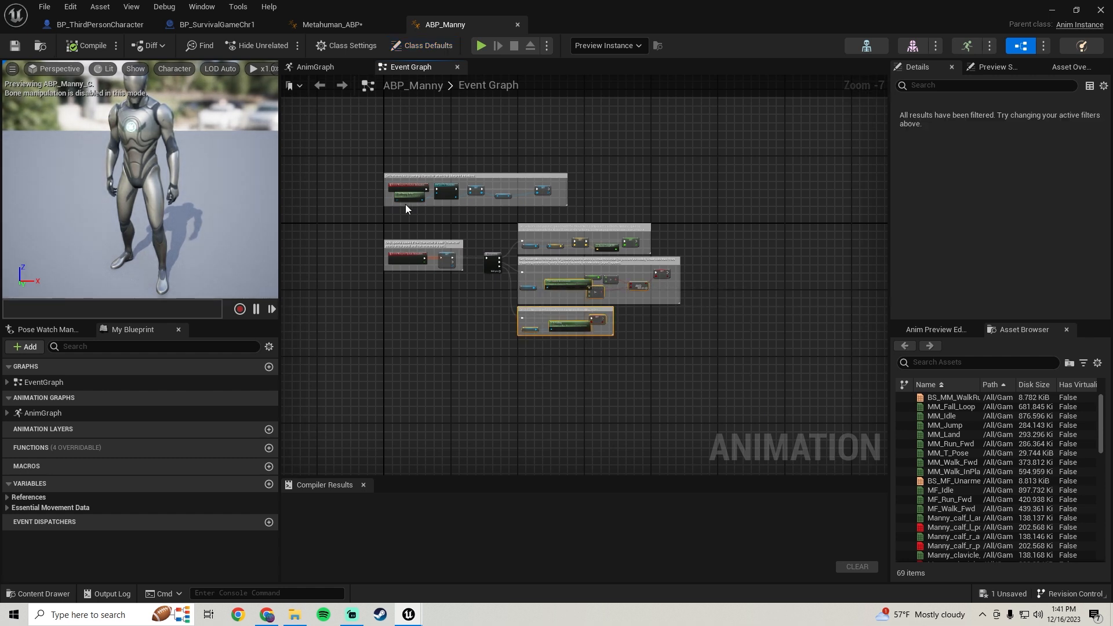
left_click_drag(770, 358, 344, 144)
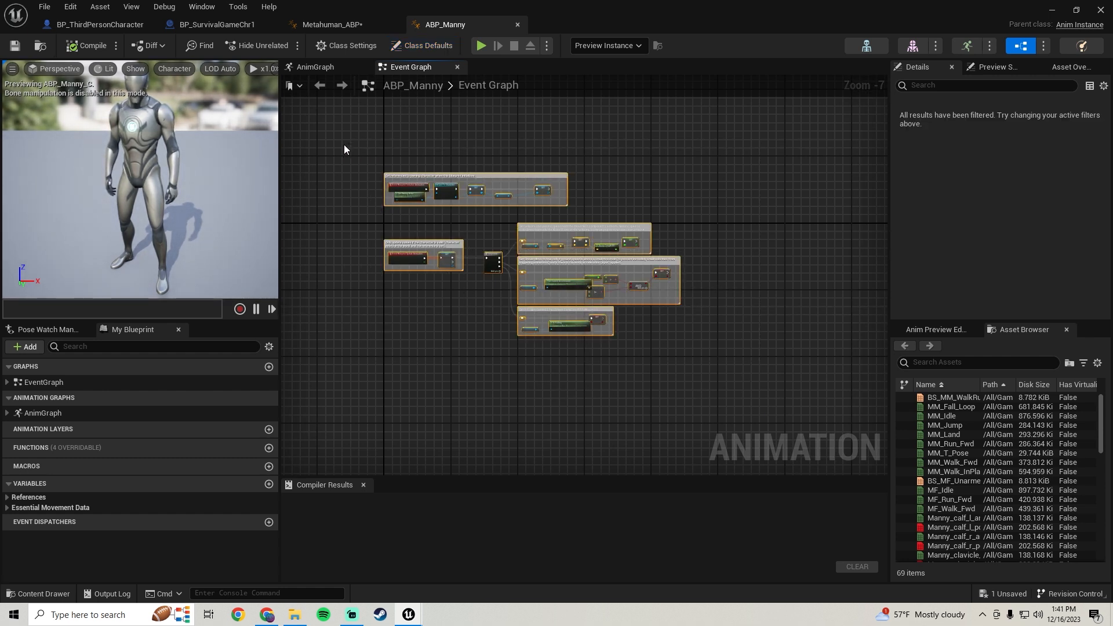
left_click(335, 25)
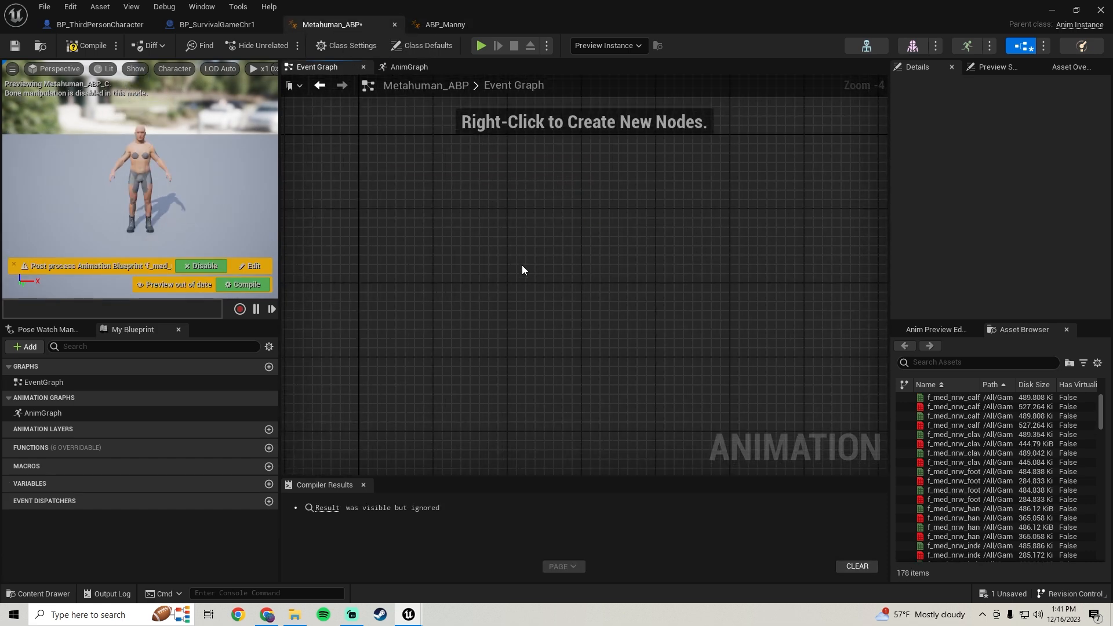
key("ctrl+v")
Create the missing Character and MovementComponent variables from their Set nodes in the blueprint initialization section.
scroll(380, 211, "down", 2)
scroll(504, 236, "up", 3)
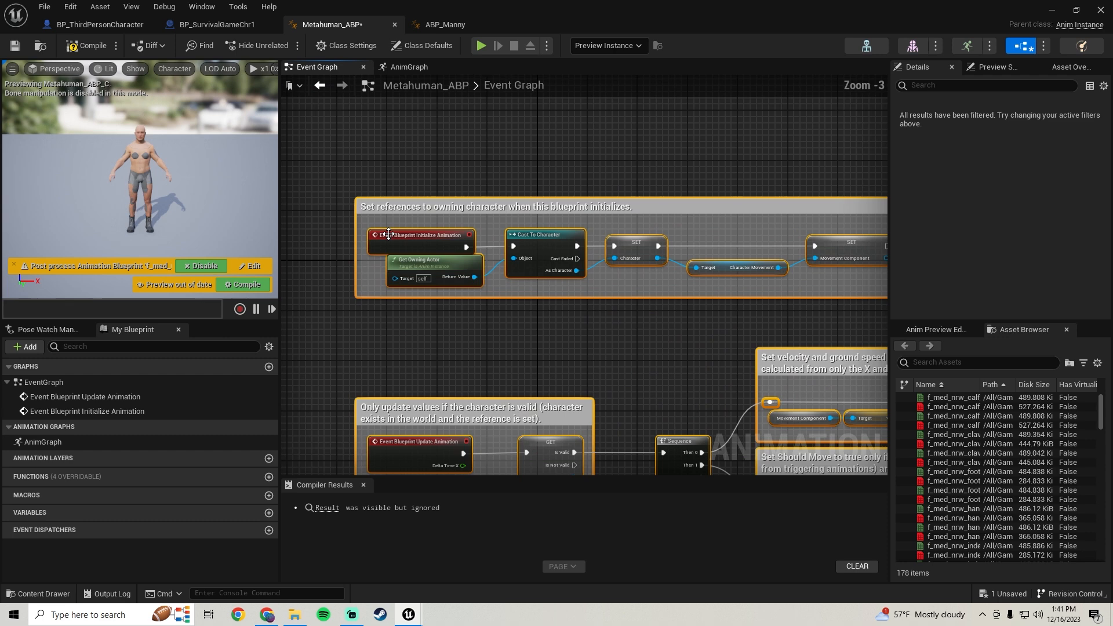
right_click_drag(633, 240, 517, 218)
right_click(516, 218)
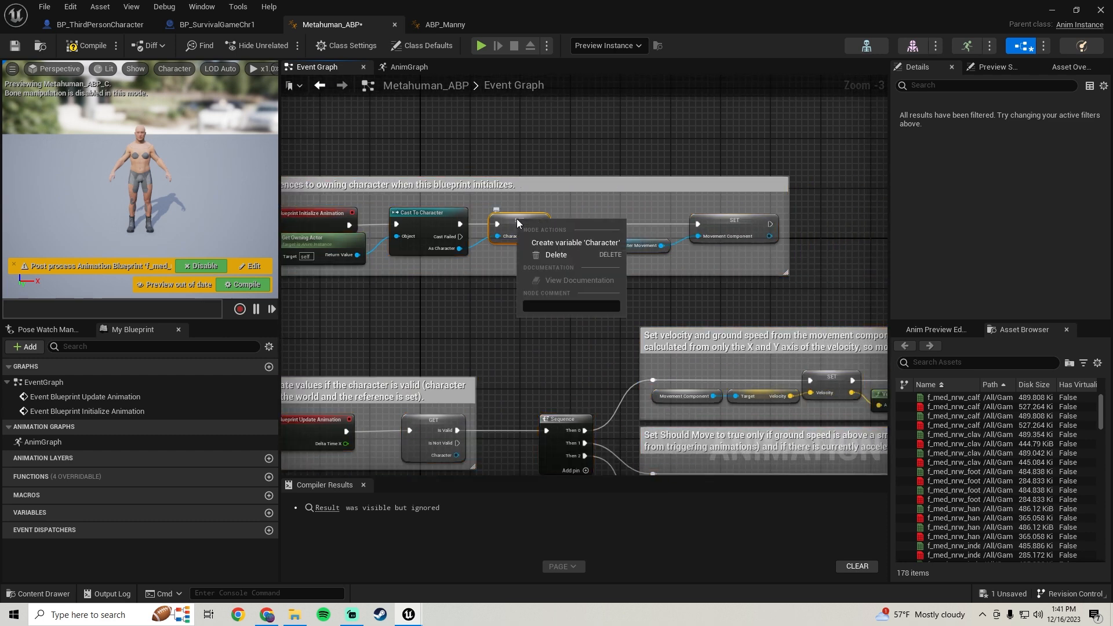
left_click(551, 243)
right_click_drag(583, 240, 434, 243)
right_click(582, 240)
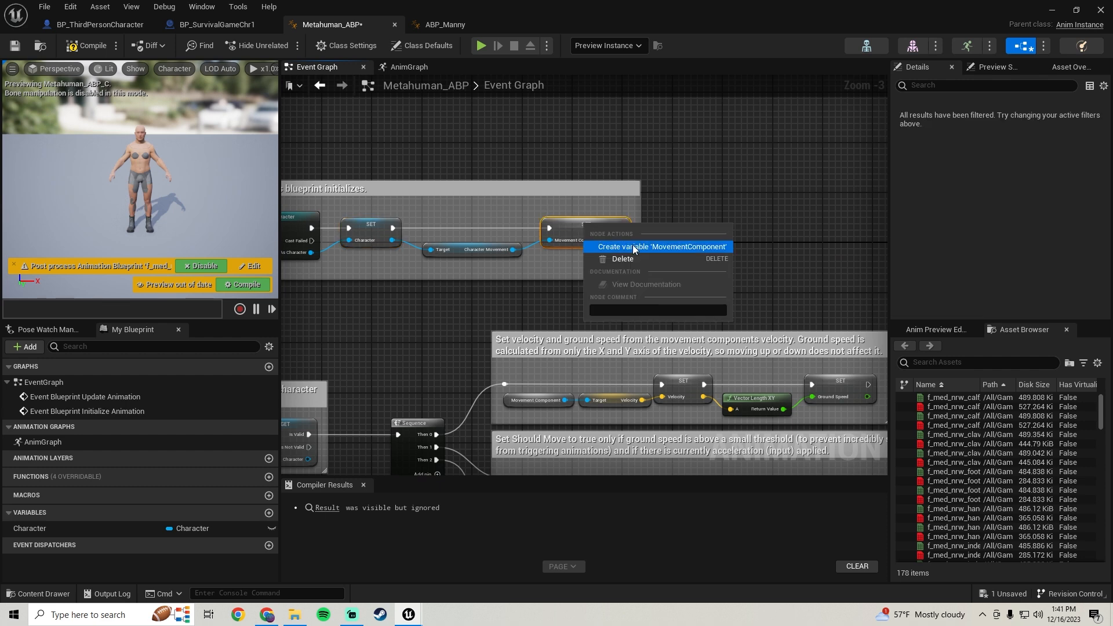
left_click(634, 248)
Create the missing Velocity and GroundSpeed variables from their Set nodes in the velocity and ground speed section.
right_click_drag(552, 303, 408, 163)
right_click(539, 244)
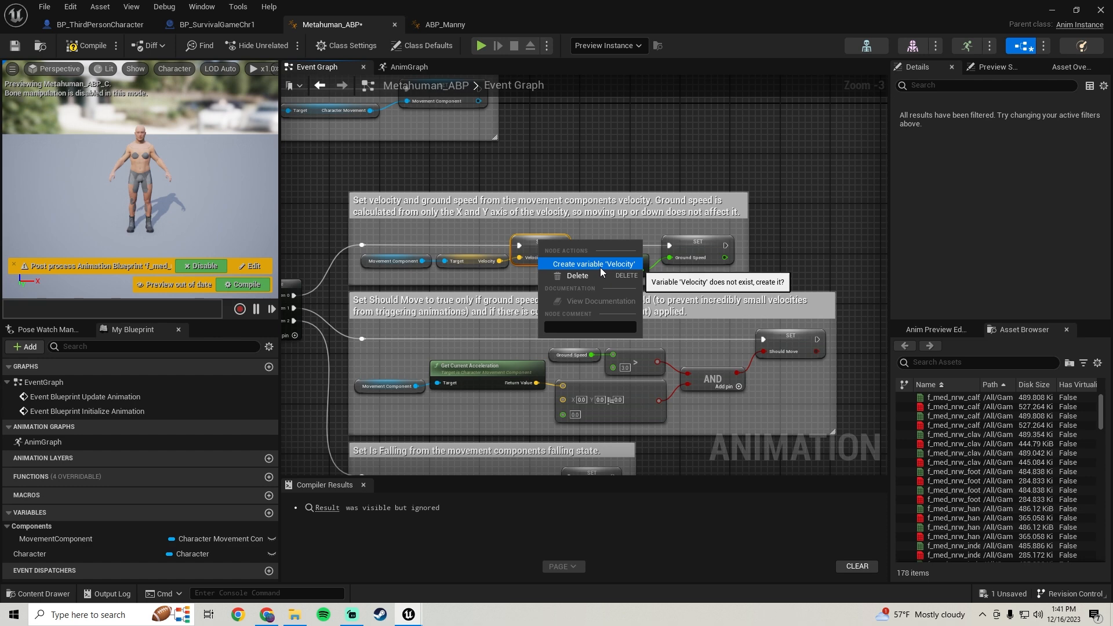
left_click(589, 257)
right_click_drag(811, 254, 714, 252)
right_click(597, 246)
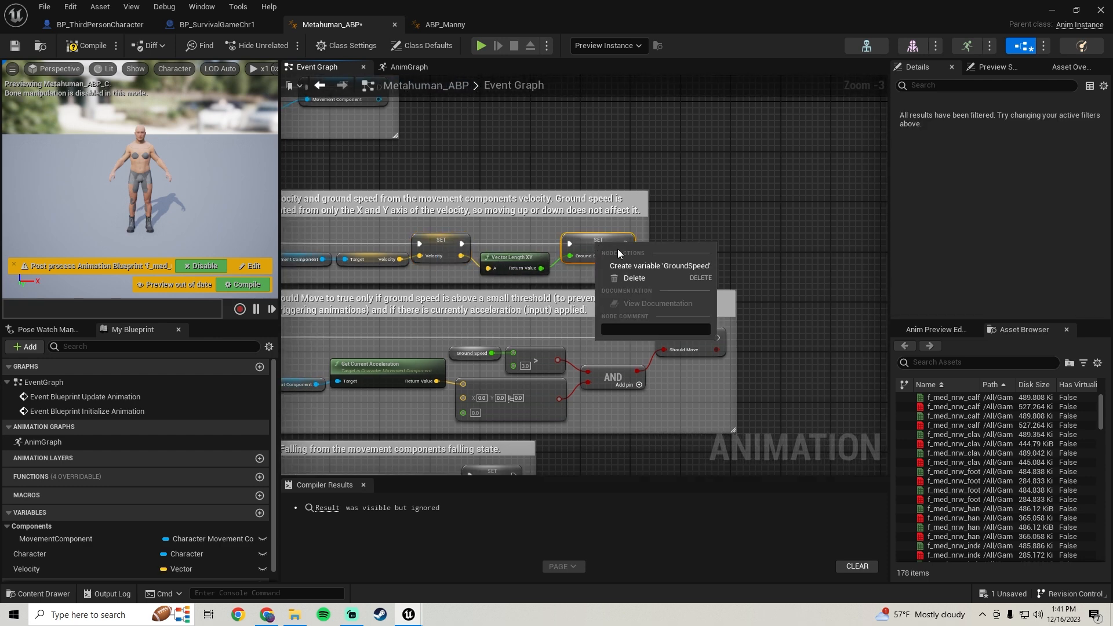
left_click(652, 266)
Create the missing ShouldMove and IsFalling variables from their Set nodes in the Event Graph.
right_click_drag(660, 350, 636, 240)
right_click(661, 229)
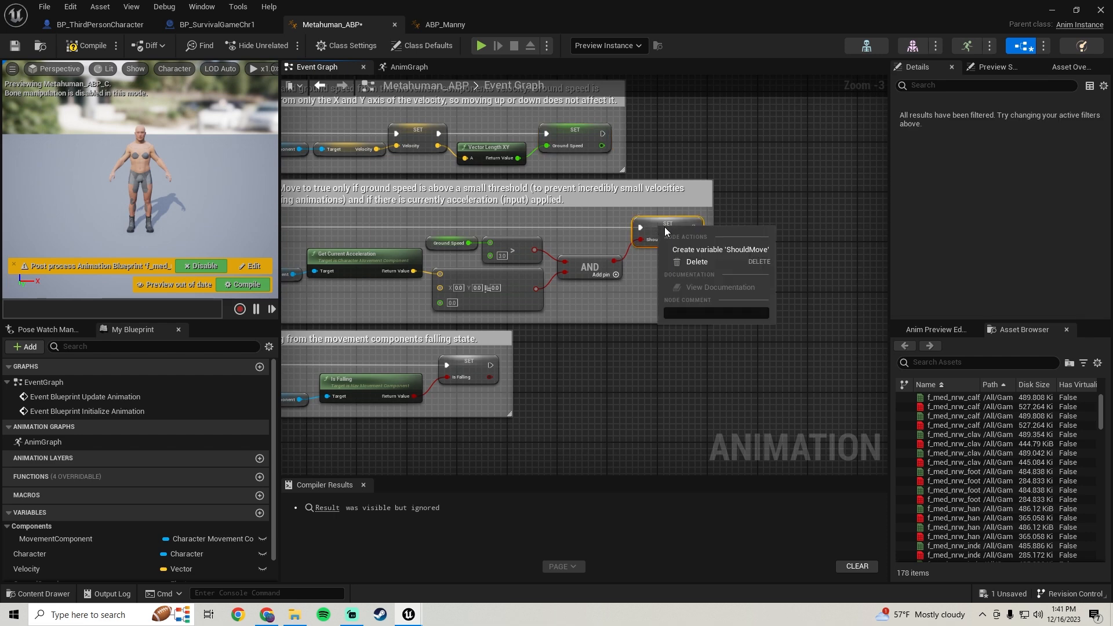
left_click(711, 252)
right_click_drag(525, 354, 642, 239)
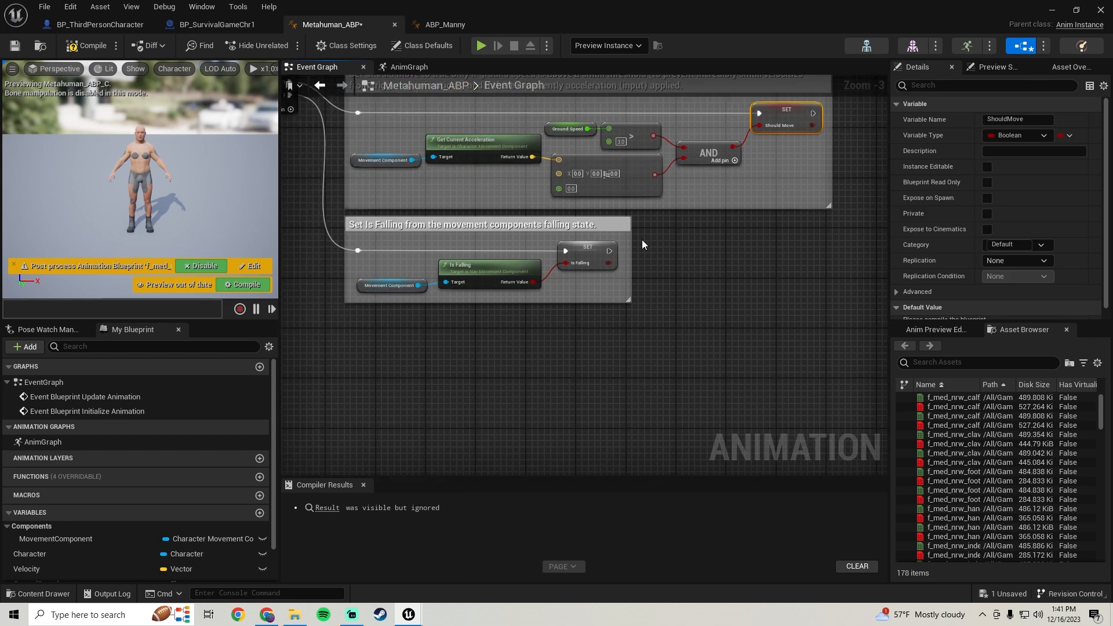
right_click(576, 251)
left_click(631, 273)
Compile and save Metahuman_ABP.
scroll(416, 213, "down", 3)
right_click_drag(416, 213, 578, 340)
left_click(87, 45)
left_click(14, 45)
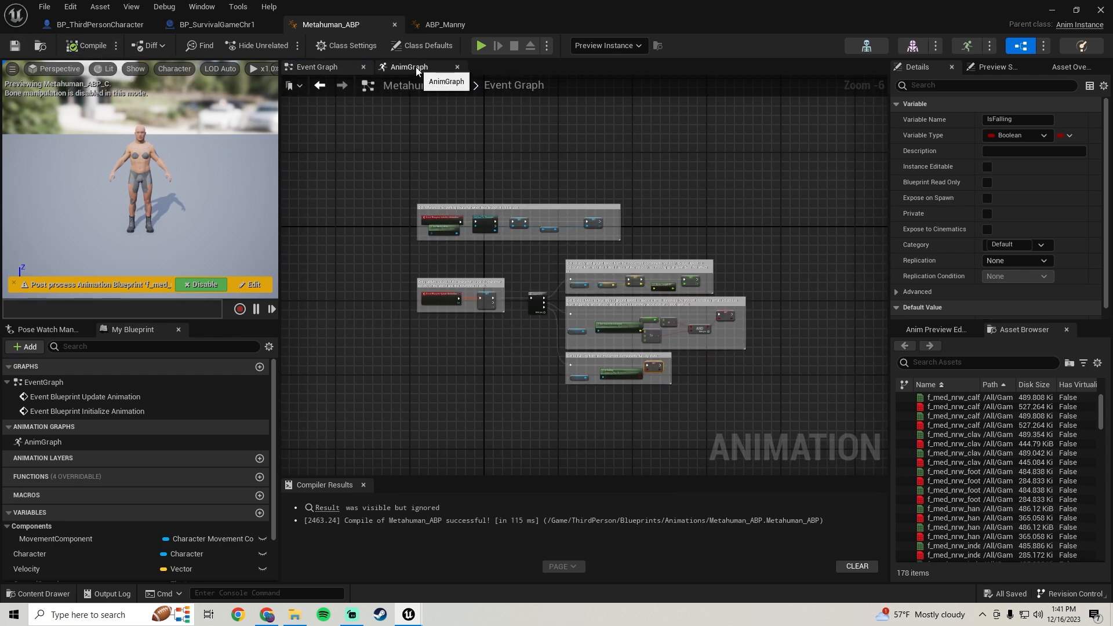
Add a State Machine node to Metahuman_ABP's AnimGraph and place it before the Output Pose node.
left_click(416, 68)
scroll(496, 266, "down", 2)
scroll(514, 234, "up", 4)
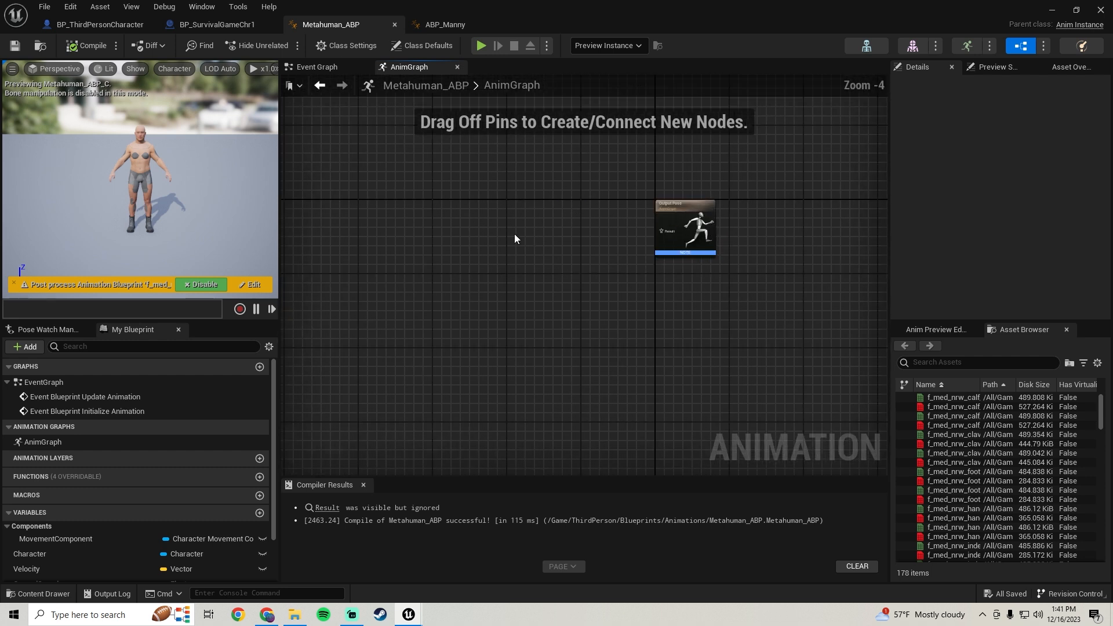
right_click_drag(546, 224, 471, 261)
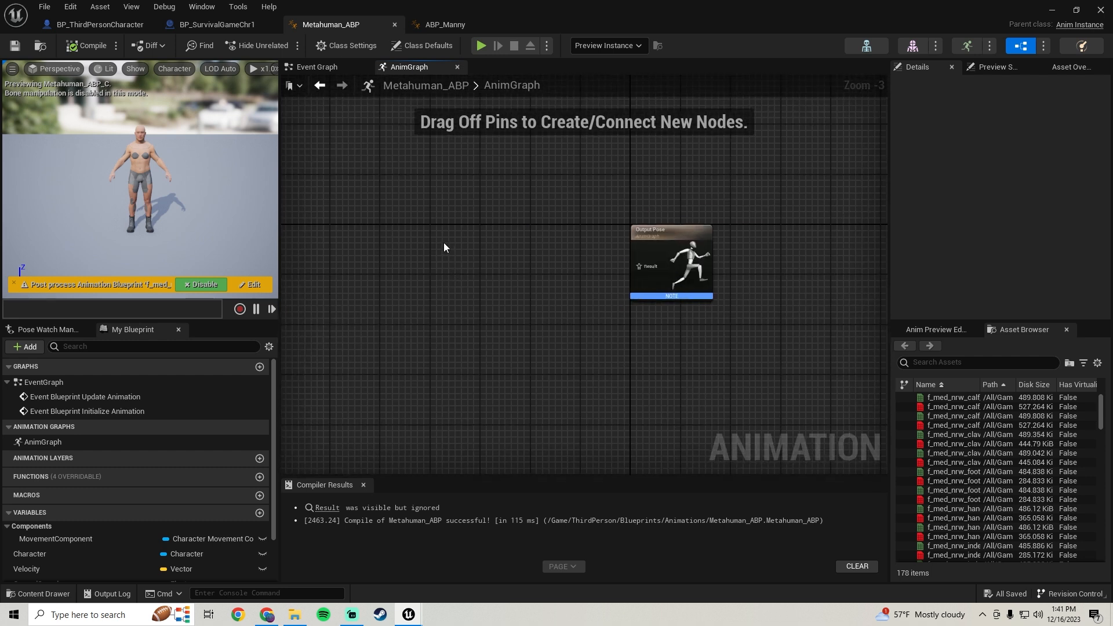
double_click(42, 442)
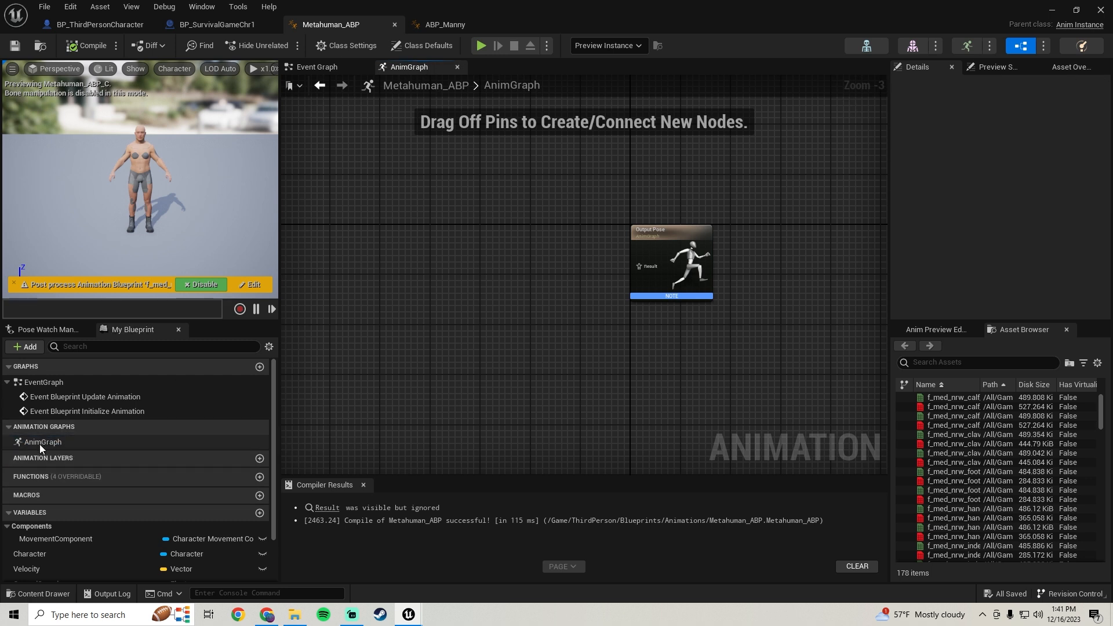
double_click(39, 444)
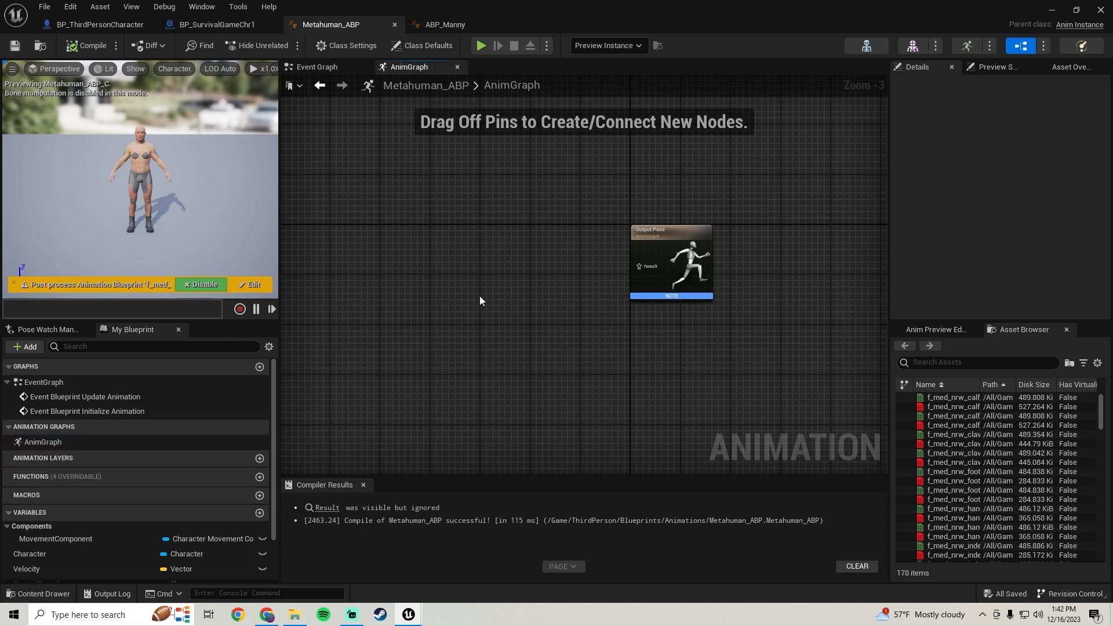
right_click(449, 275)
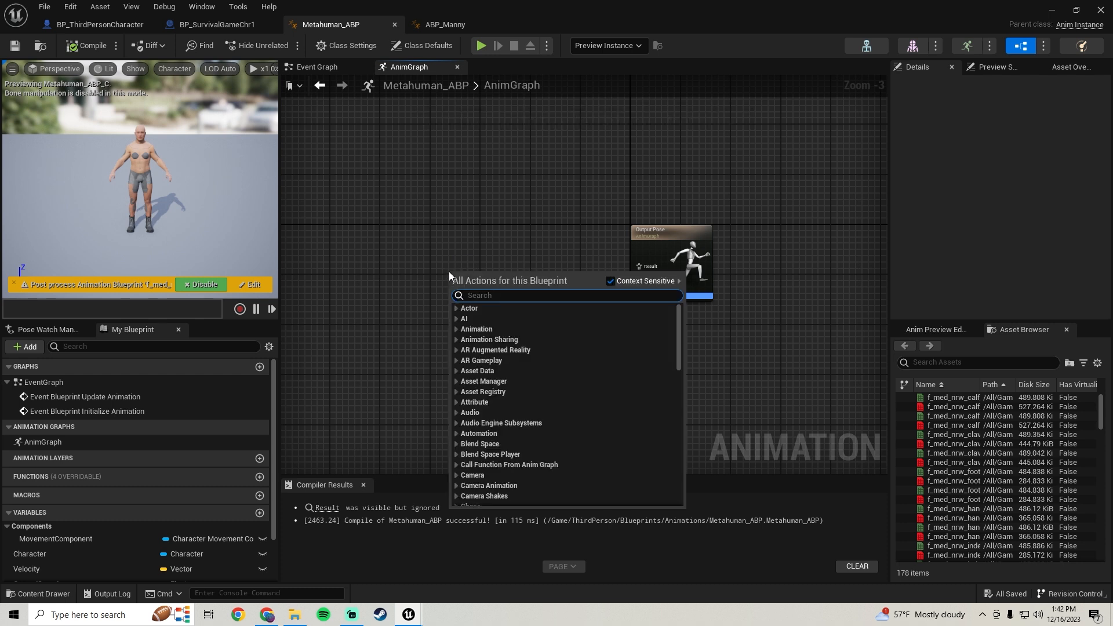
type("state machine")
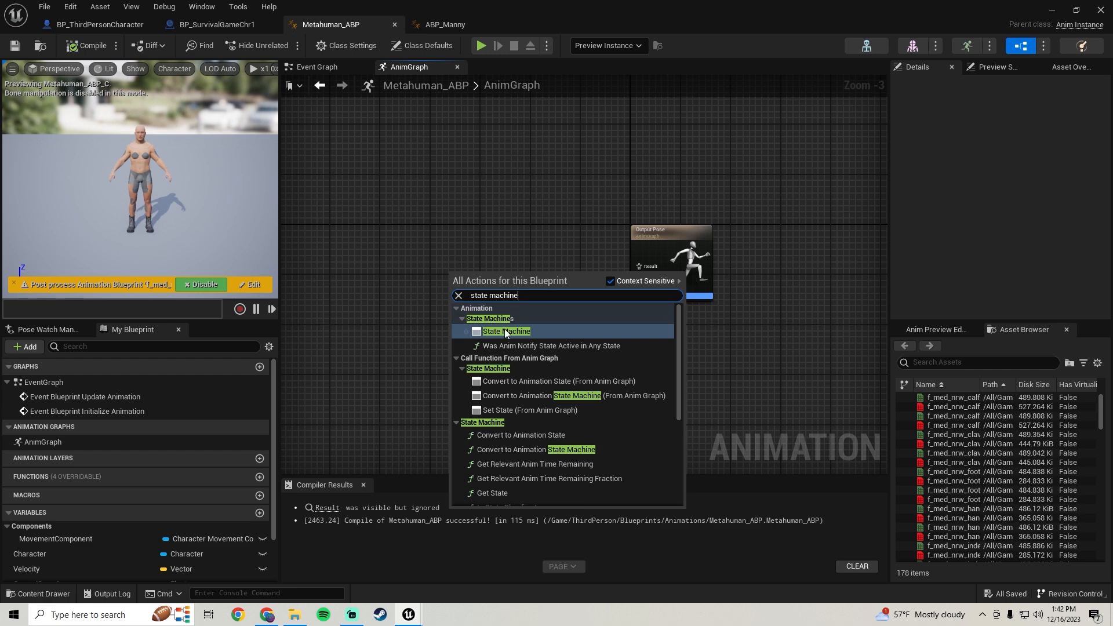
left_click(505, 330)
scroll(490, 295, "up", 2)
left_click_drag(483, 272, 438, 241)
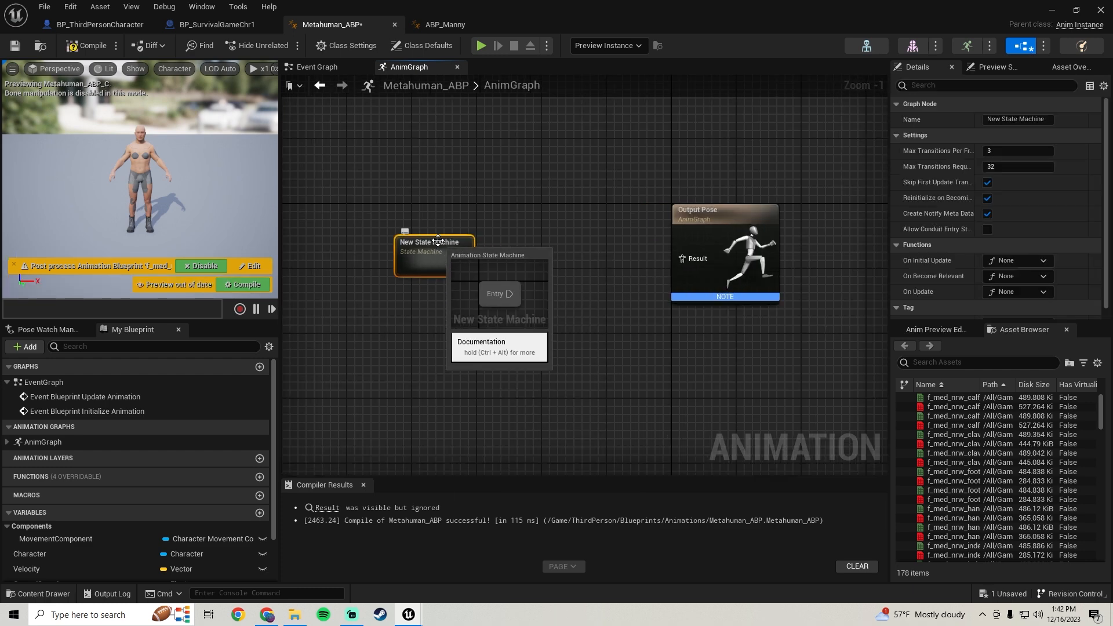
Rename the new state machine Locomotion.
key("F2")
type("Loc")
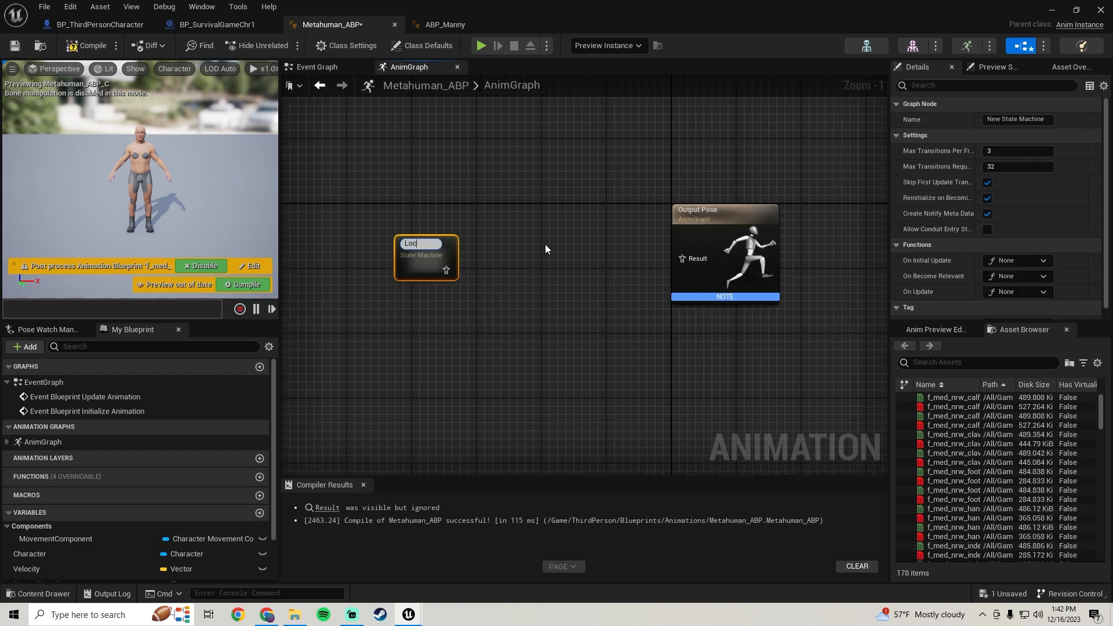
type("omotion")
key("Return")
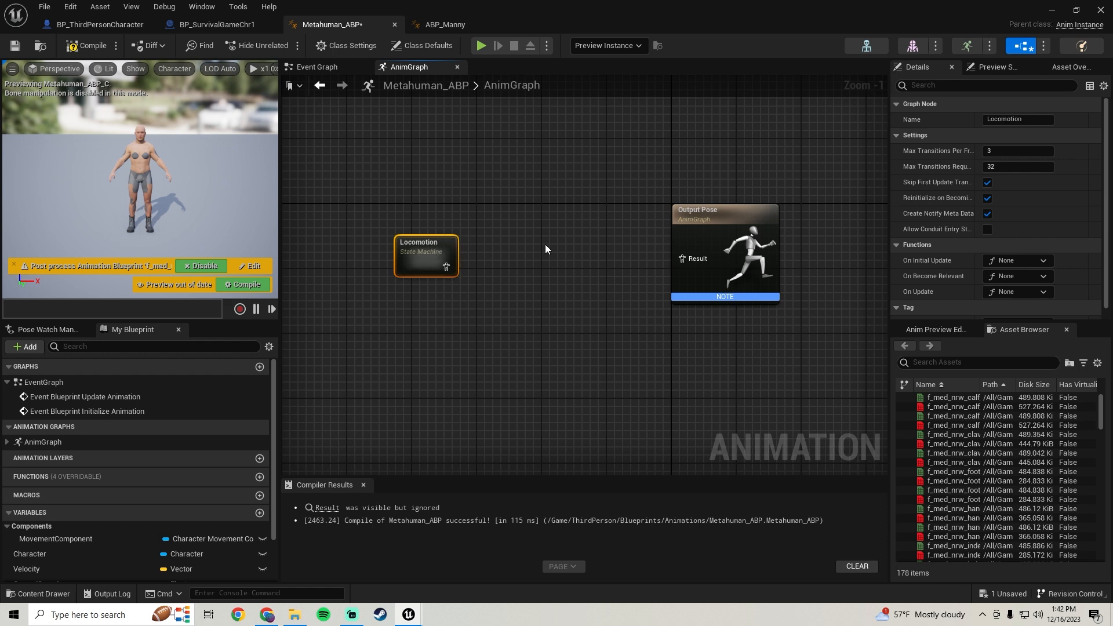
Add a Slot 'DefaultSlot' montage node between the Locomotion state machine and the Output Pose.
left_click_drag(456, 266, 519, 266)
left_click(516, 262)
right_click(516, 262)
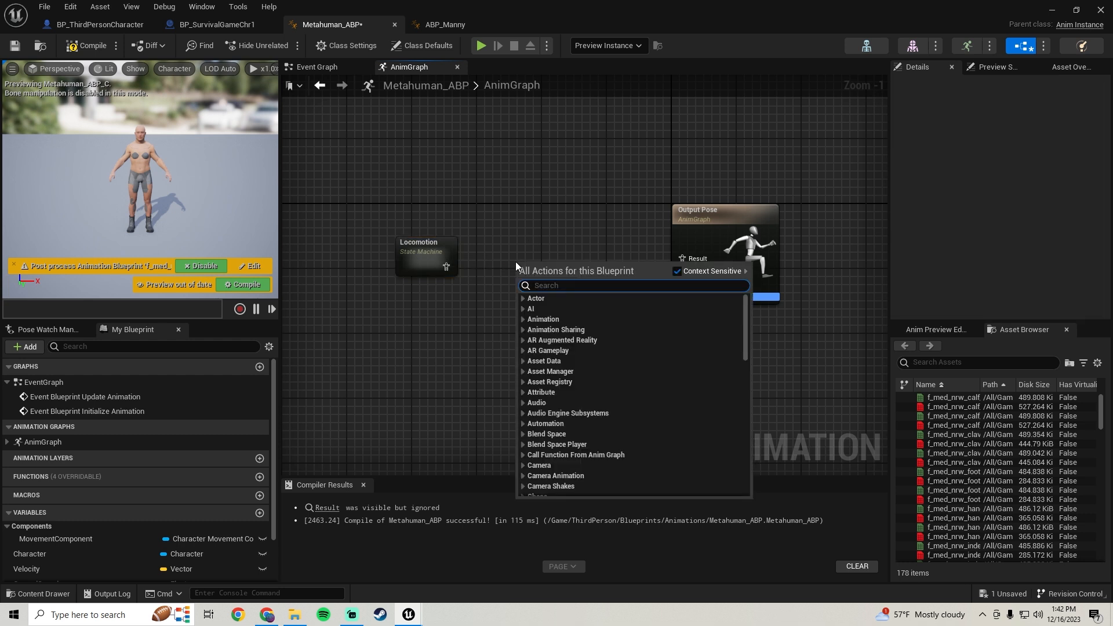
type("slot")
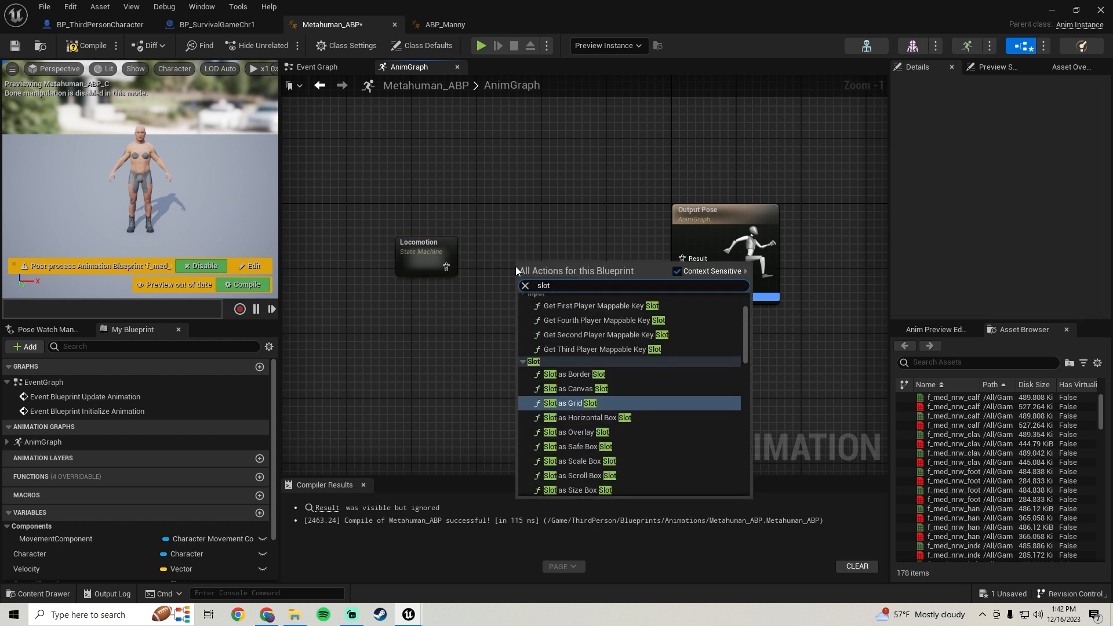
scroll(587, 390, "up", 2)
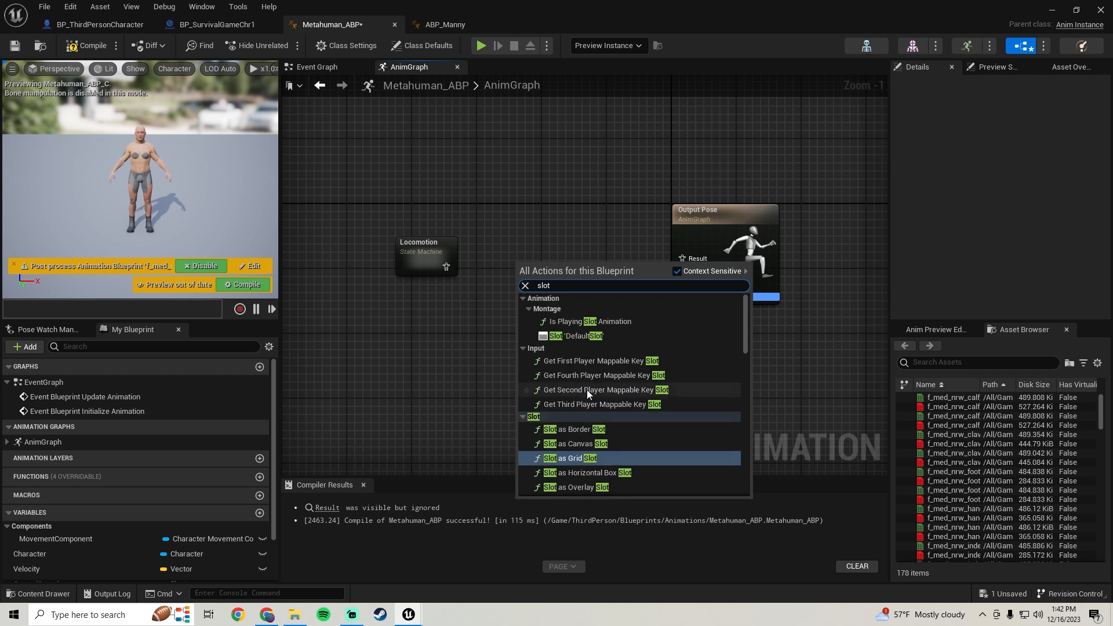
left_click(574, 336)
left_click_drag(556, 266, 564, 241)
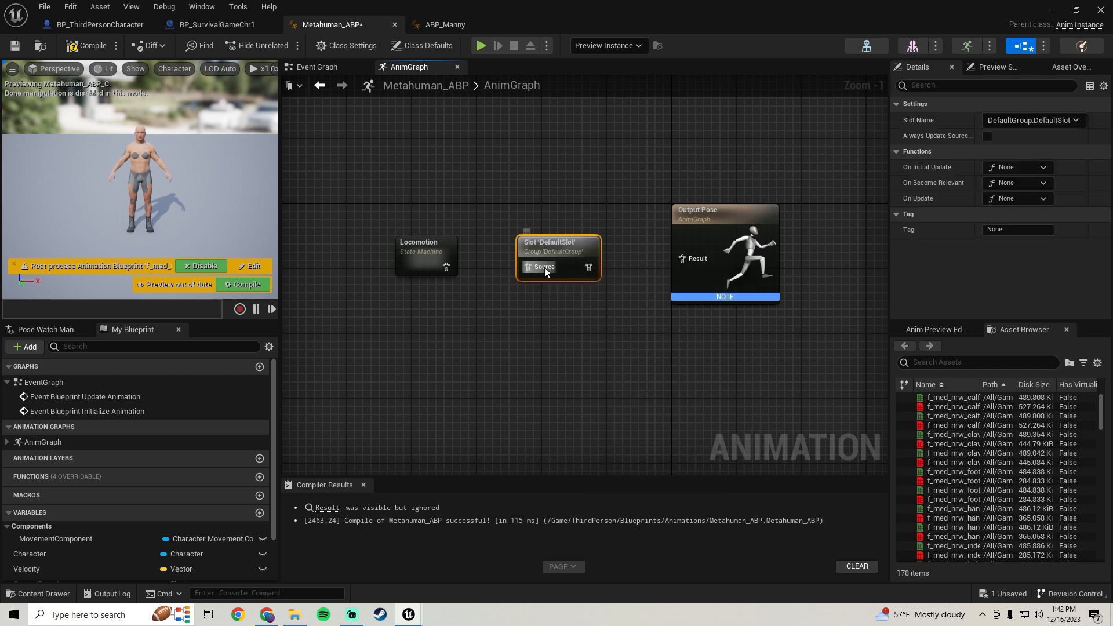
Wire Locomotion through the DefaultSlot node into the Output Pose result and straighten the connections.
left_click_drag(446, 266, 509, 266)
left_click_drag(589, 267, 682, 259)
left_click_drag(791, 170, 405, 348)
key("q")
Open the Locomotion state machine graph, then compile and save Metahuman_ABP.
double_click(419, 264)
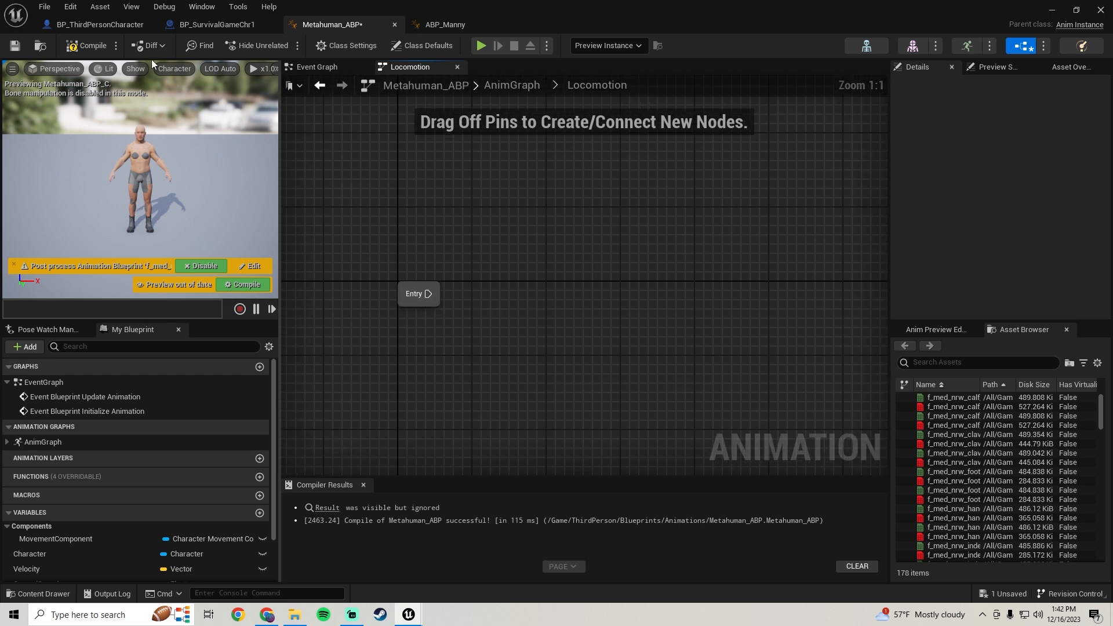
left_click(91, 46)
left_click(14, 45)
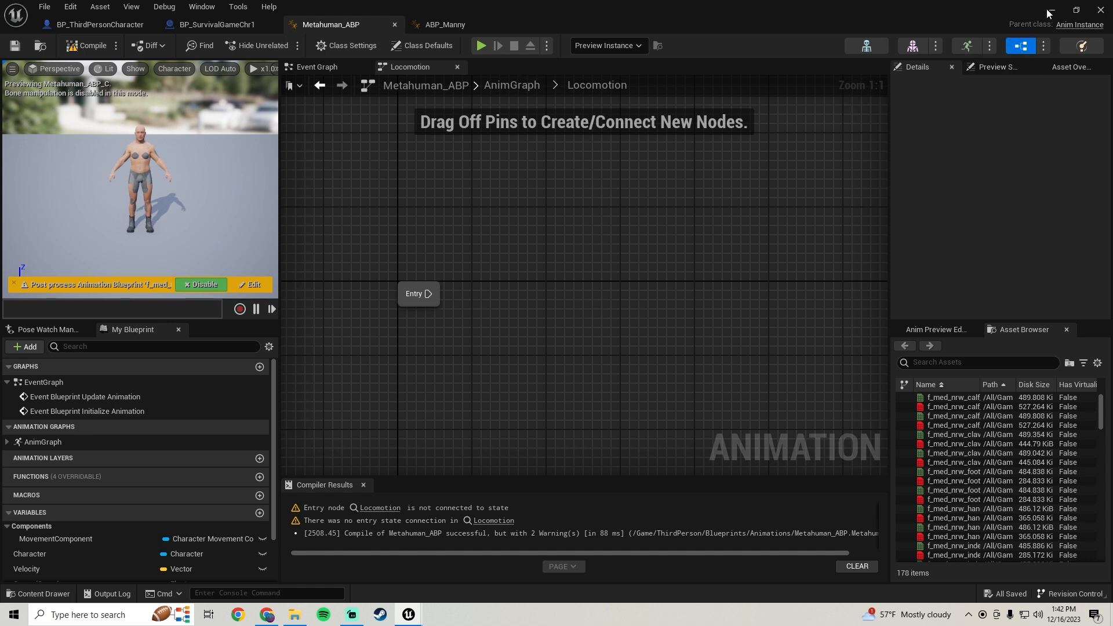
Locate the anim class of BP_ThirdPersonCharacter's mesh in the content and review the Manny folder's animations from MM_Fall_Loop to MM_Walk_InPlace.
left_click(82, 25)
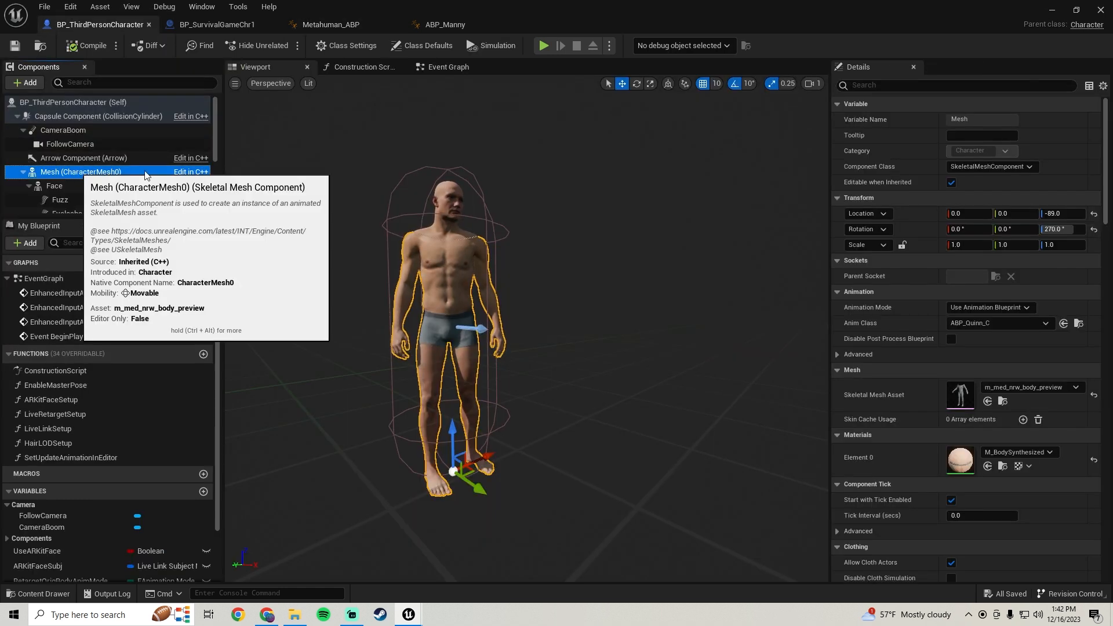
left_click(1079, 324)
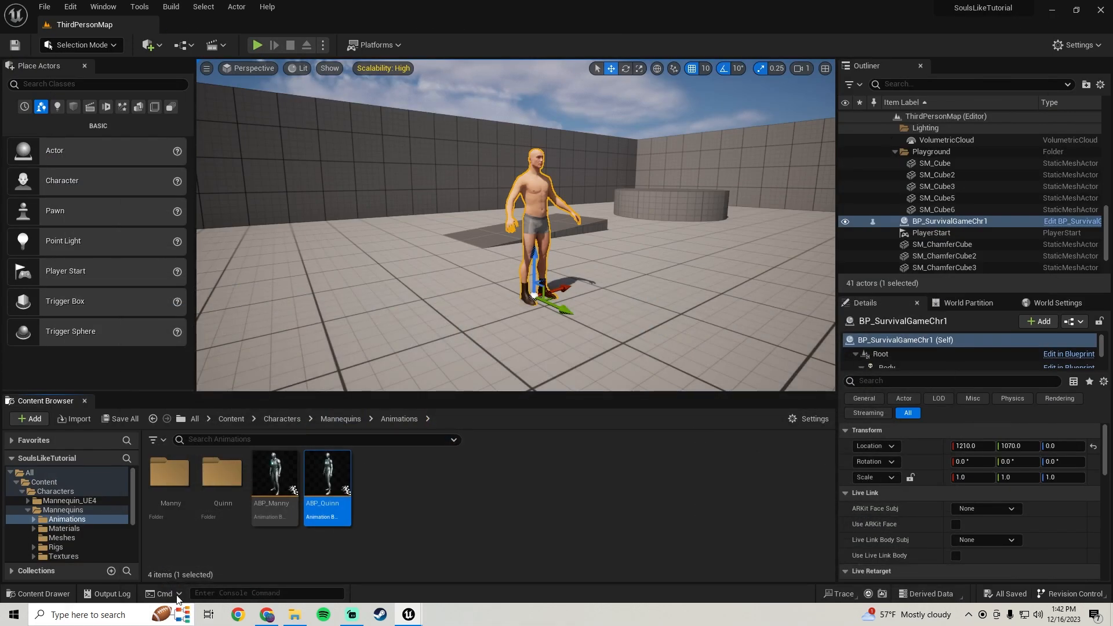
left_click(172, 487)
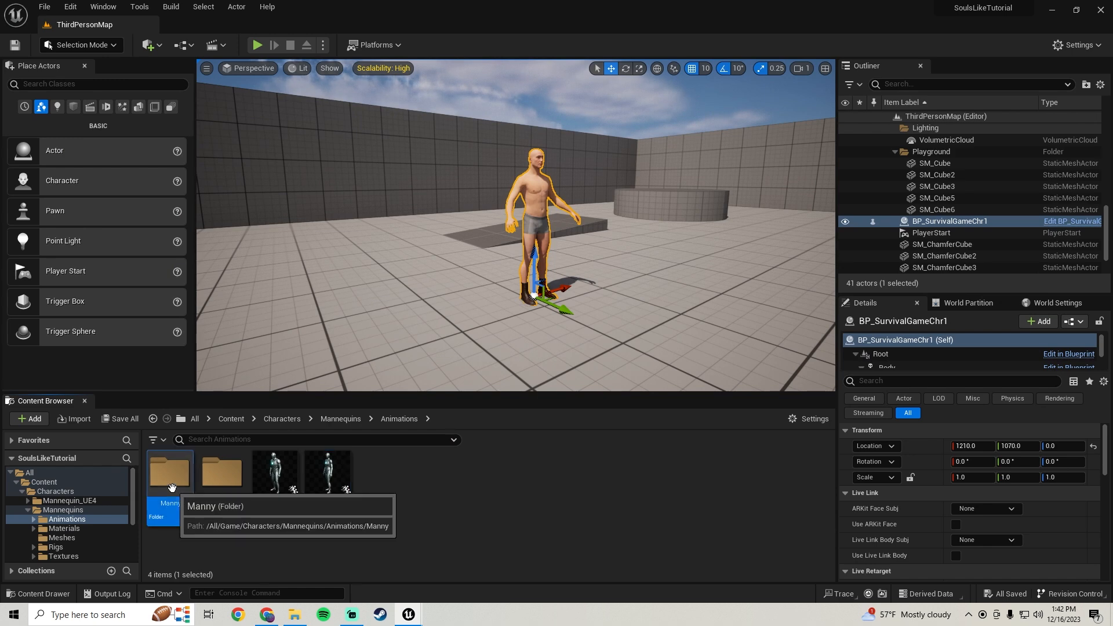
double_click(172, 487)
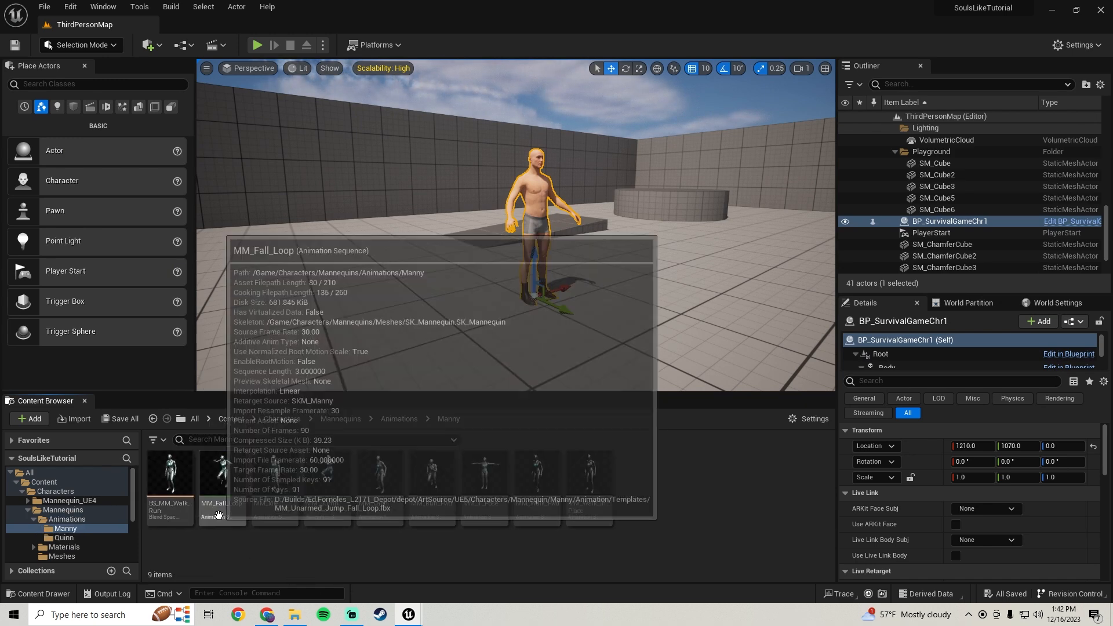
left_click(219, 499)
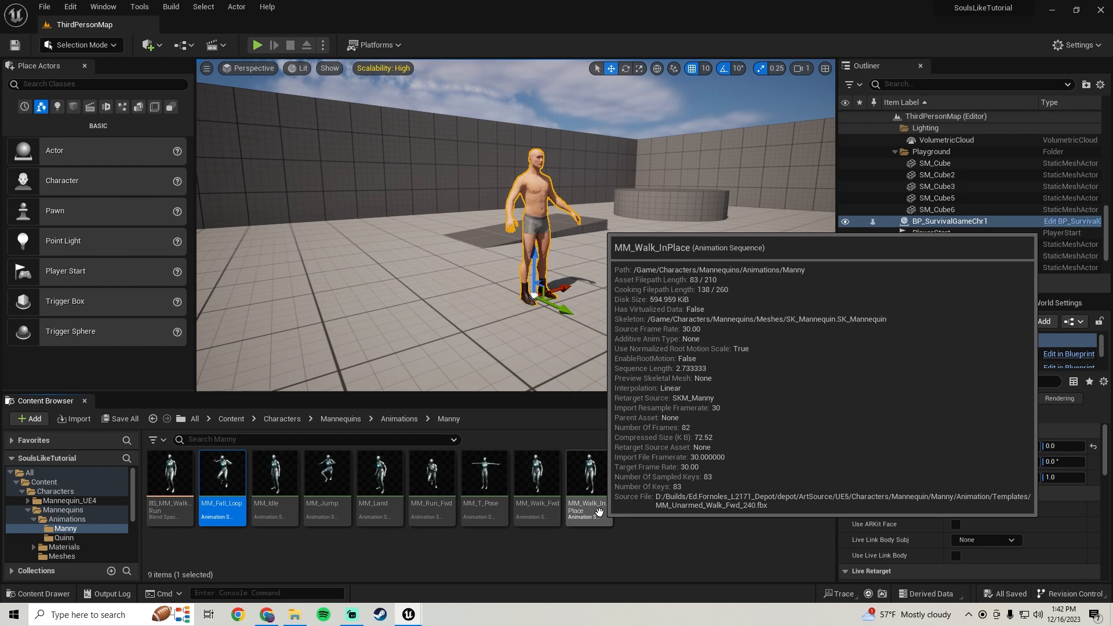
left_click(599, 512, "shift")
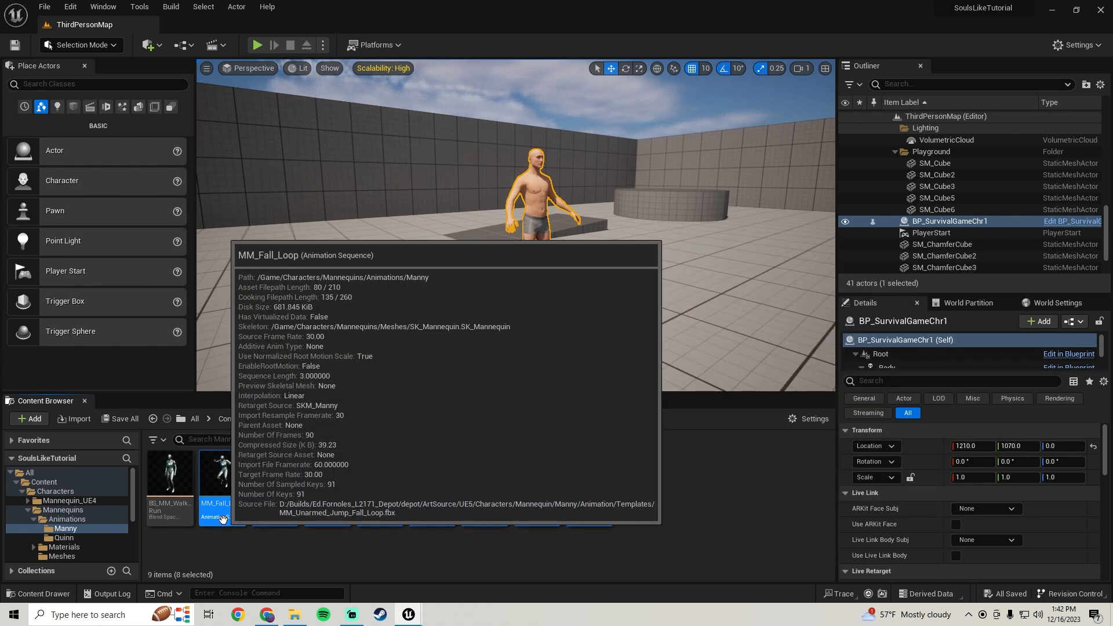
Open the Rigs folder under Characters > Mannequins in the project content.
left_click(27, 511)
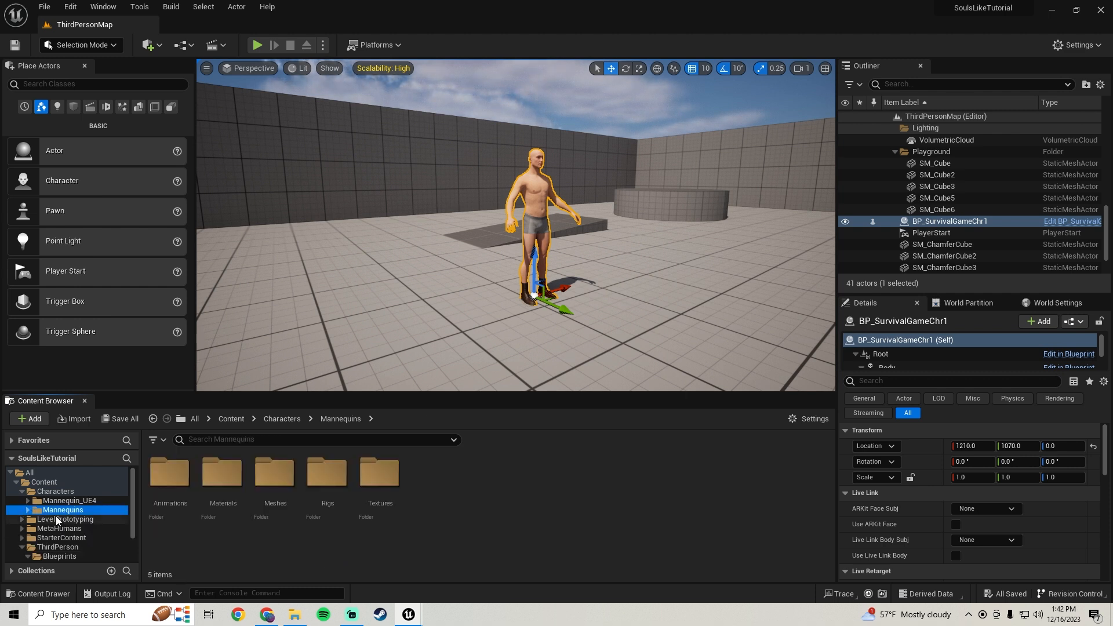
scroll(58, 519, "down", 2)
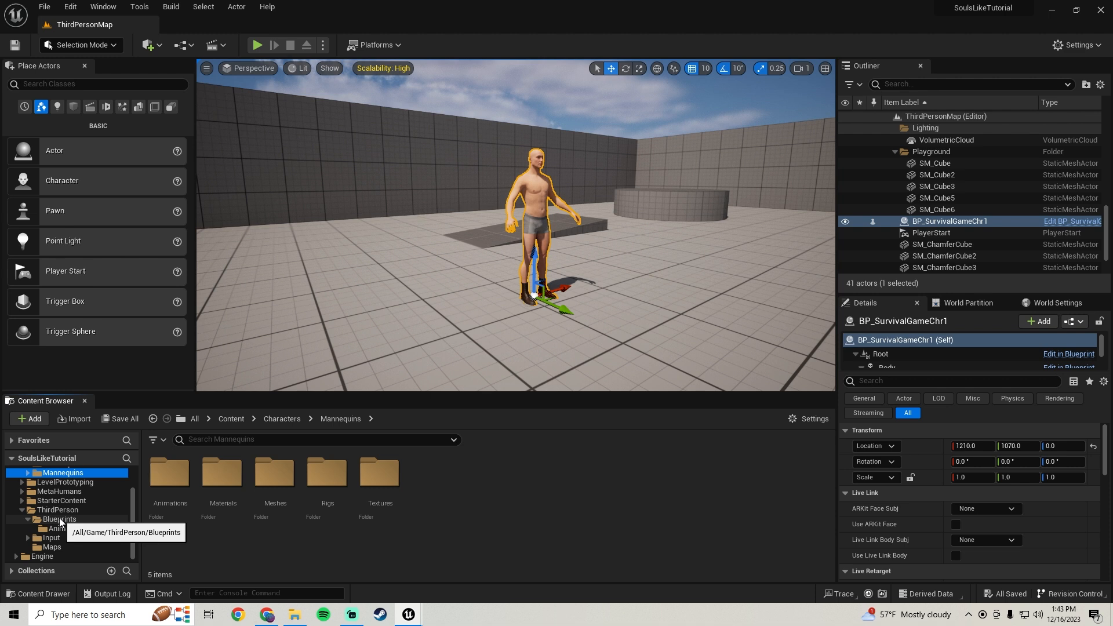
scroll(83, 536, "up", 1)
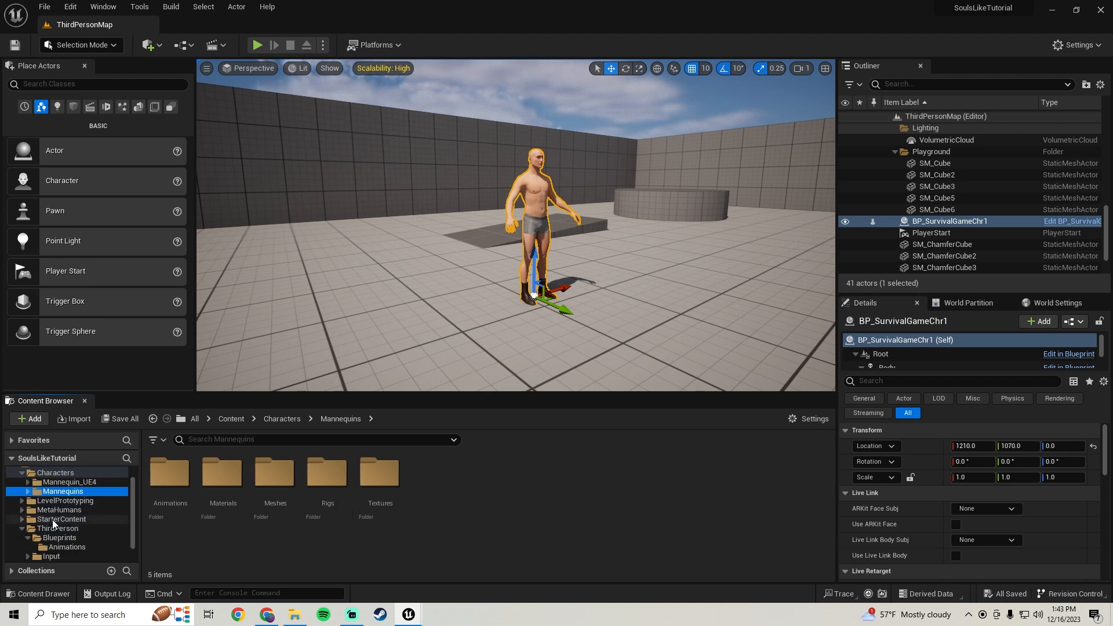
scroll(53, 523, "up", 1)
left_click(55, 491)
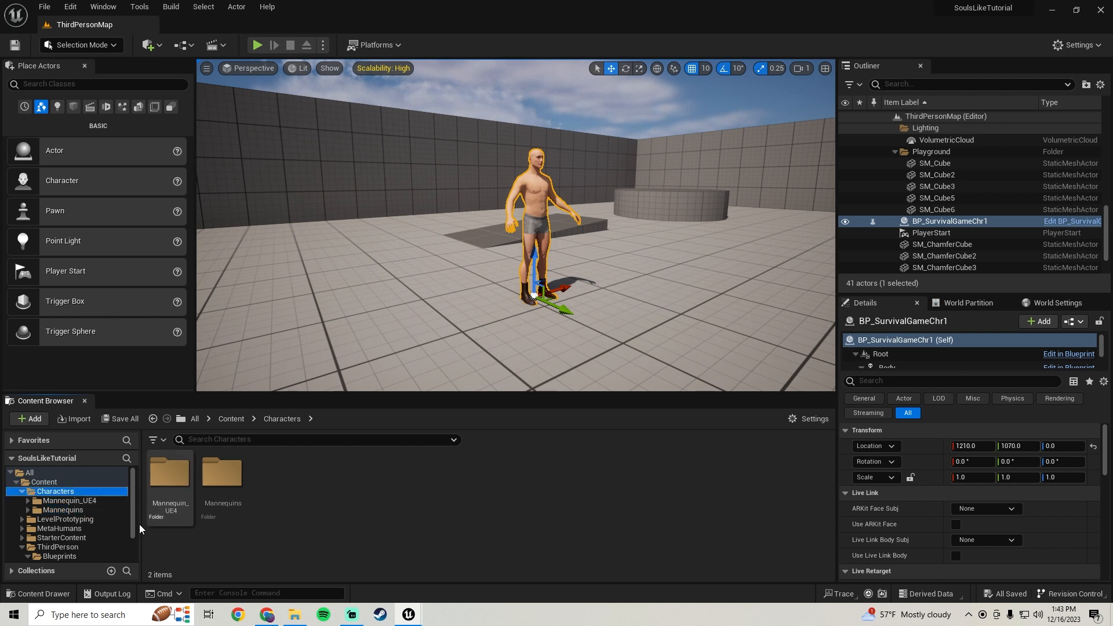
double_click(216, 484)
left_click(319, 479)
double_click(319, 479)
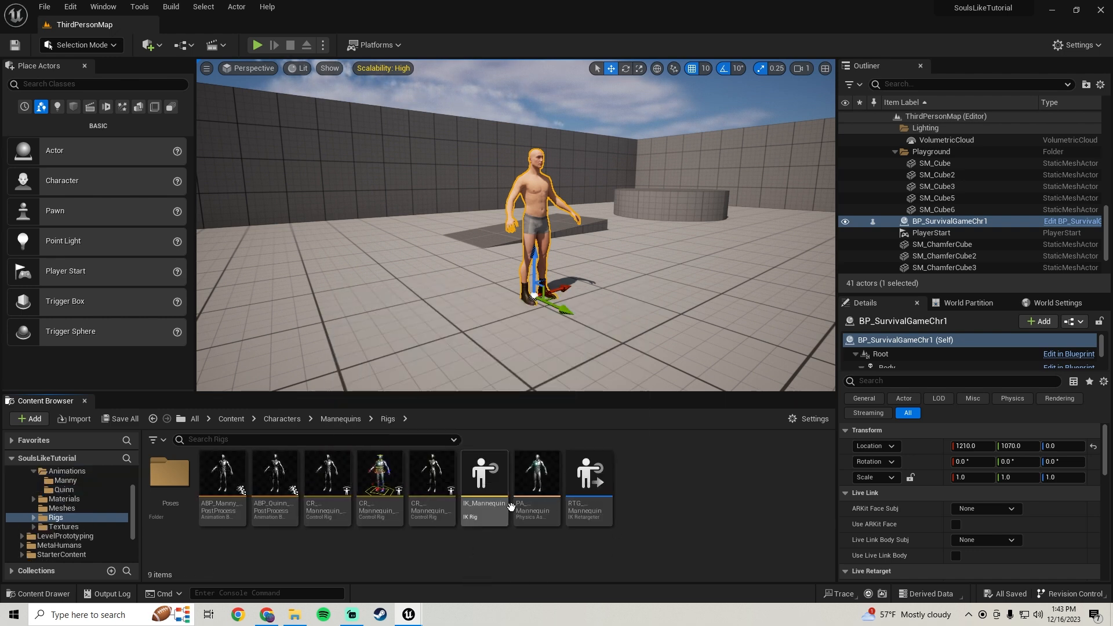
Copy the IK_Mannequin IK Rig from the Rigs folder into the MetaHumans folder.
mouse_move(473, 509)
left_mouse_down()
mouse_move(472, 523)
mouse_move(477, 514)
left_mouse_up()
left_click(394, 562)
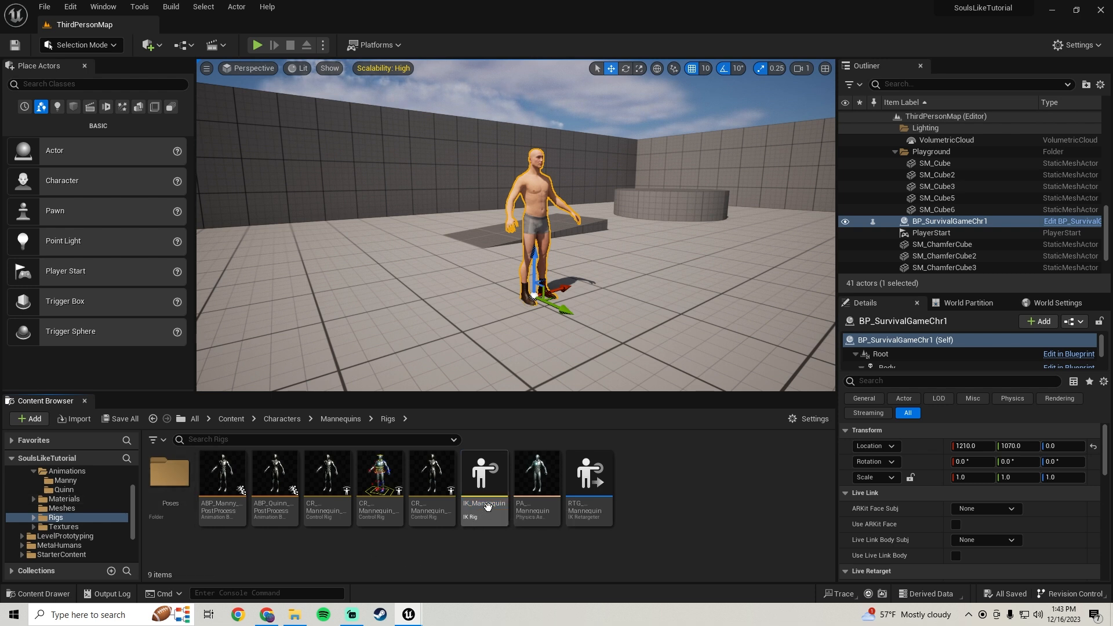
scroll(110, 507, "down", 2)
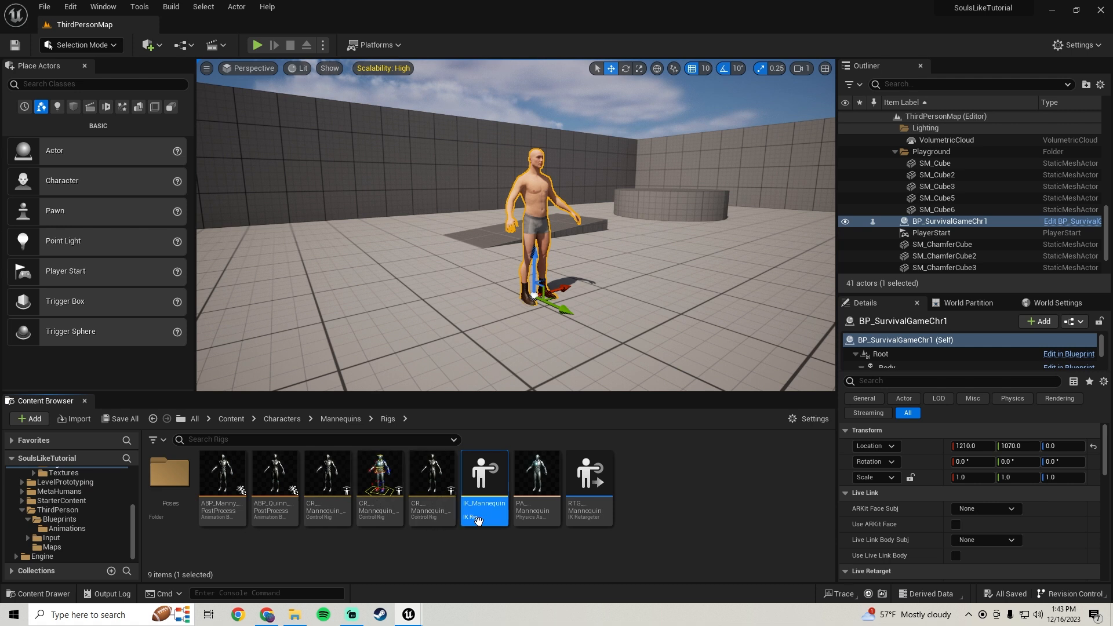
left_click_drag(475, 525, 66, 492)
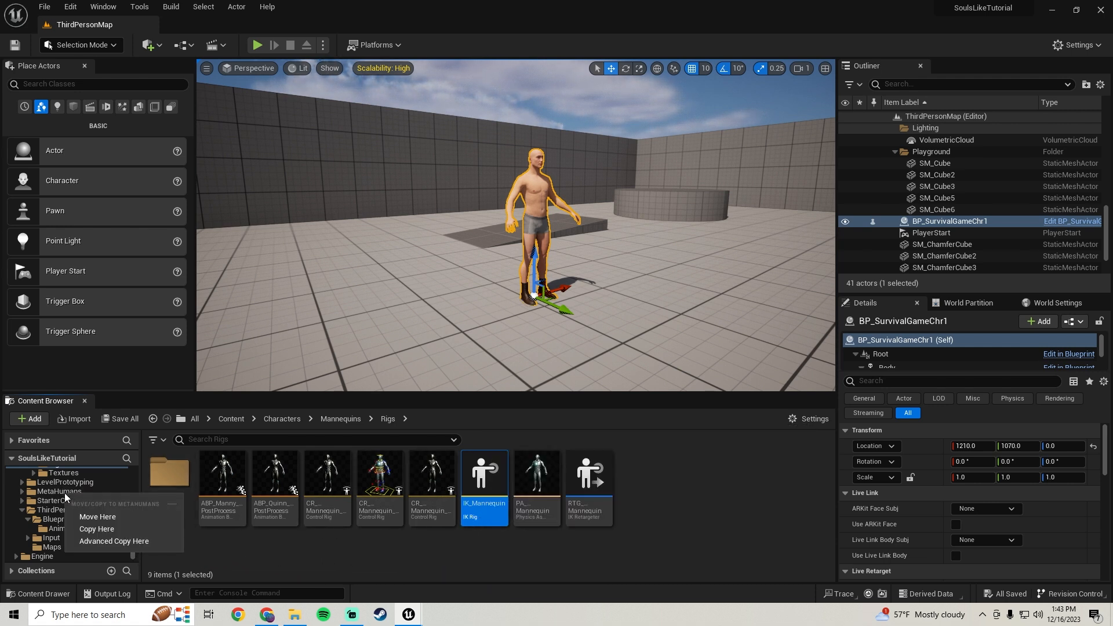
left_click(86, 529)
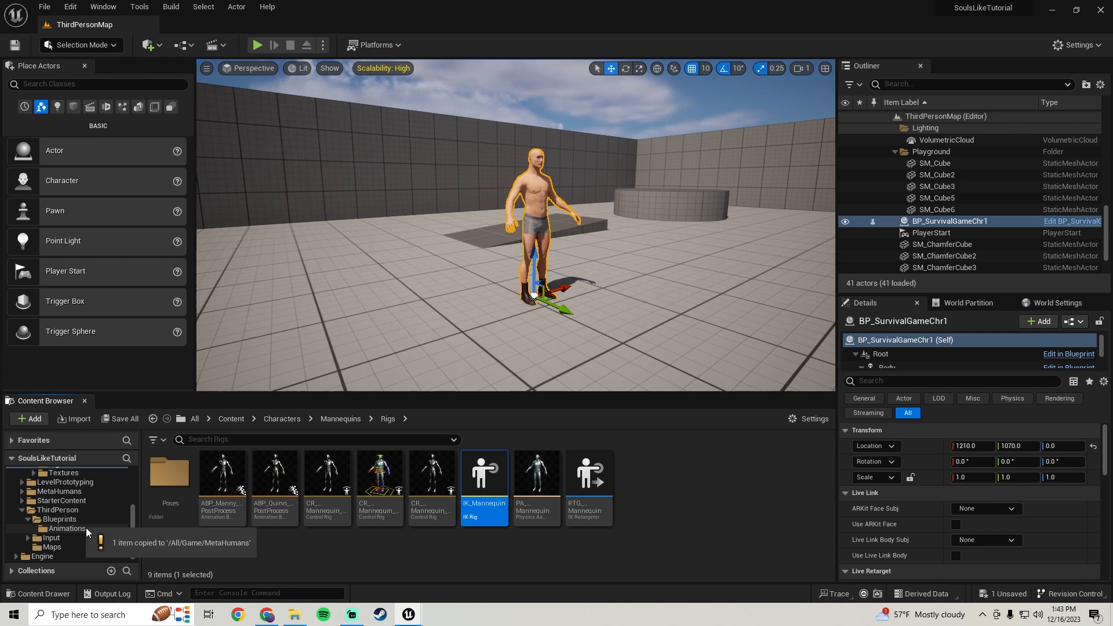
Set the preview skeletal mesh of the IK_Mannequin copy in MetaHumans to m_med_nrw_body_preview and save the rig.
left_click(64, 492)
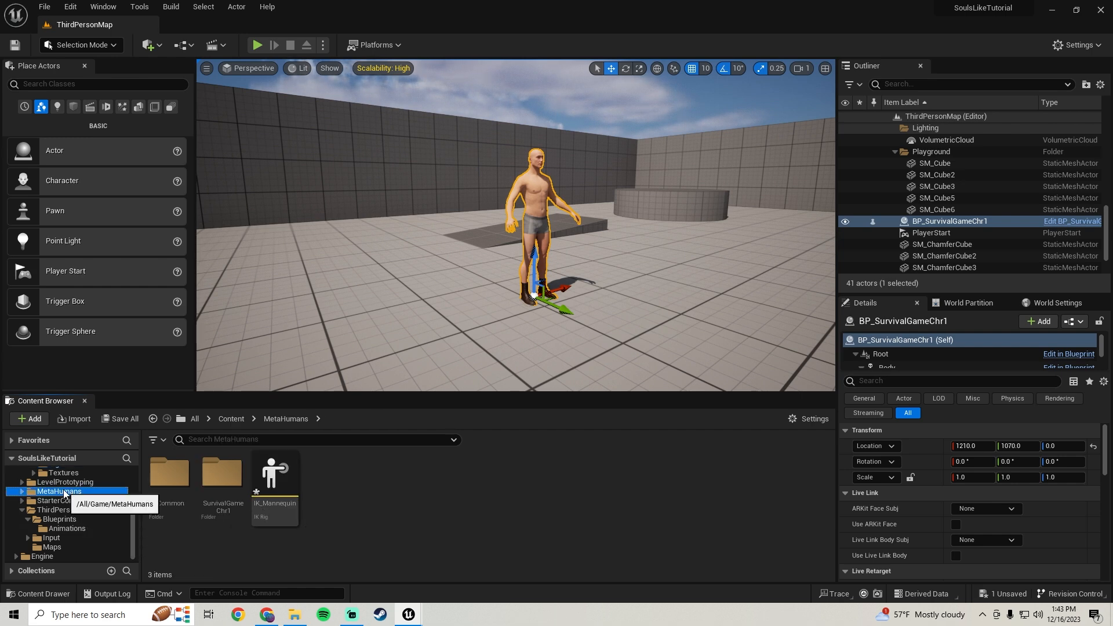
left_click(275, 520)
double_click(275, 519)
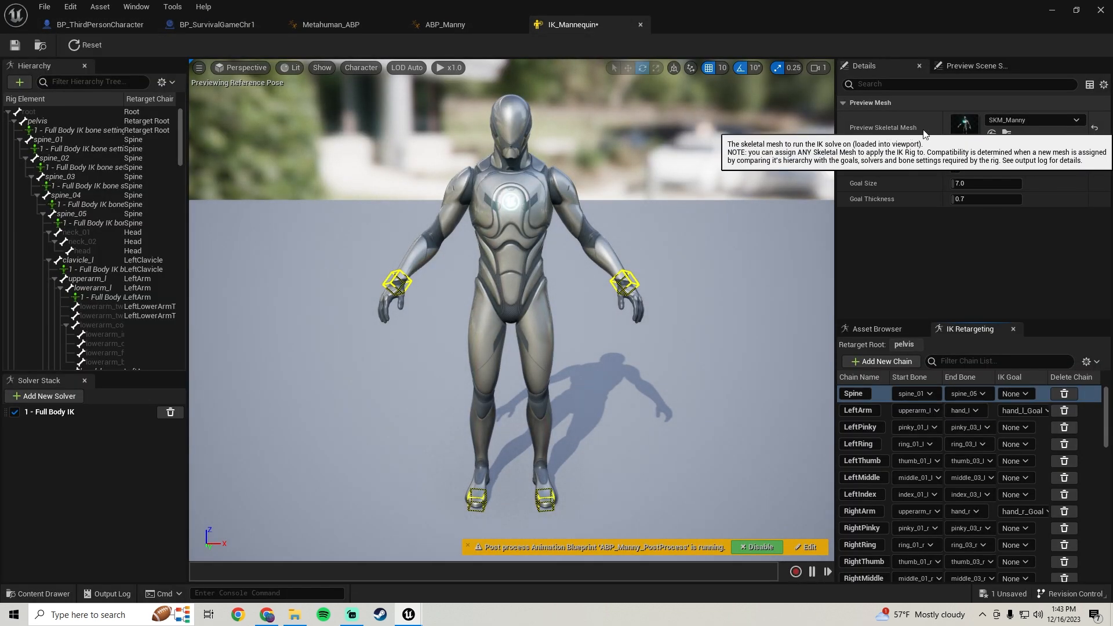
left_click(1035, 121)
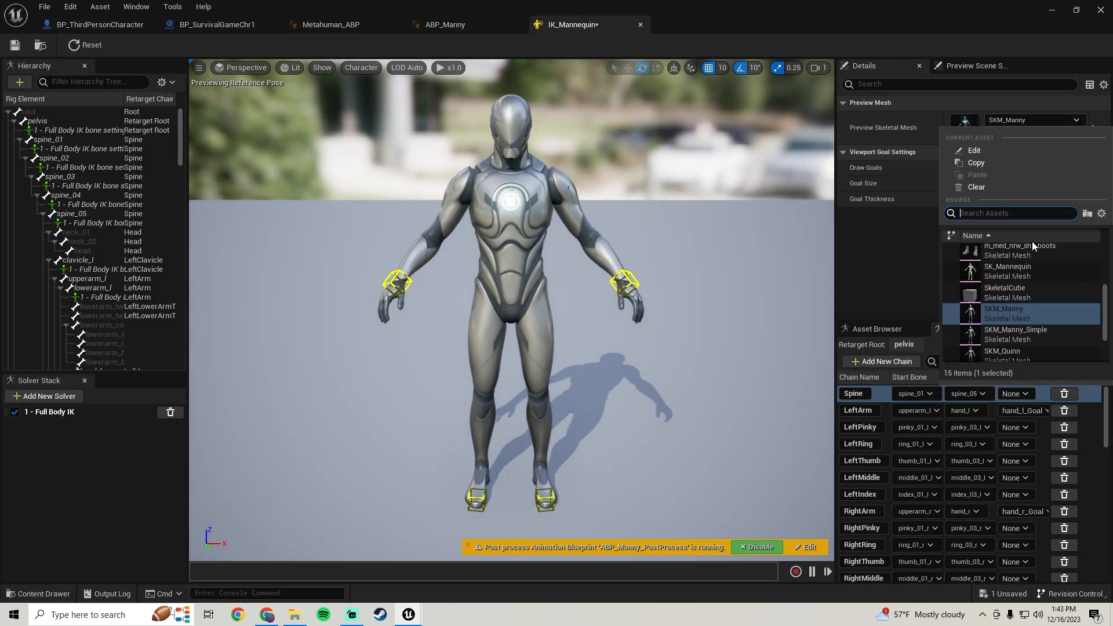
mouse_move(1024, 298)
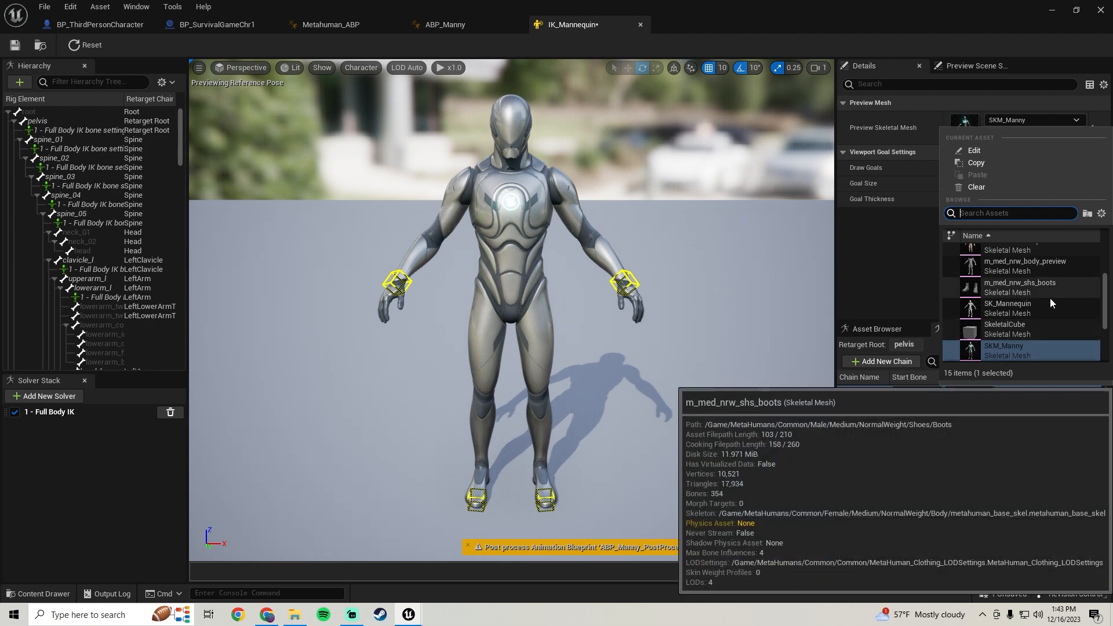
scroll(1031, 316, "up", 2)
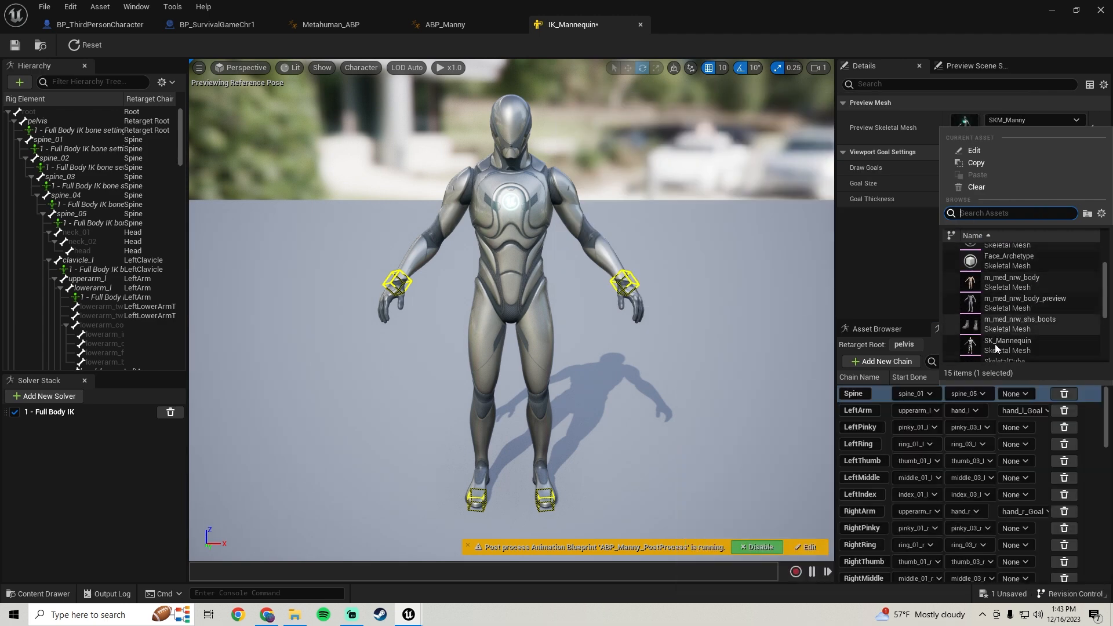
left_click(1028, 307)
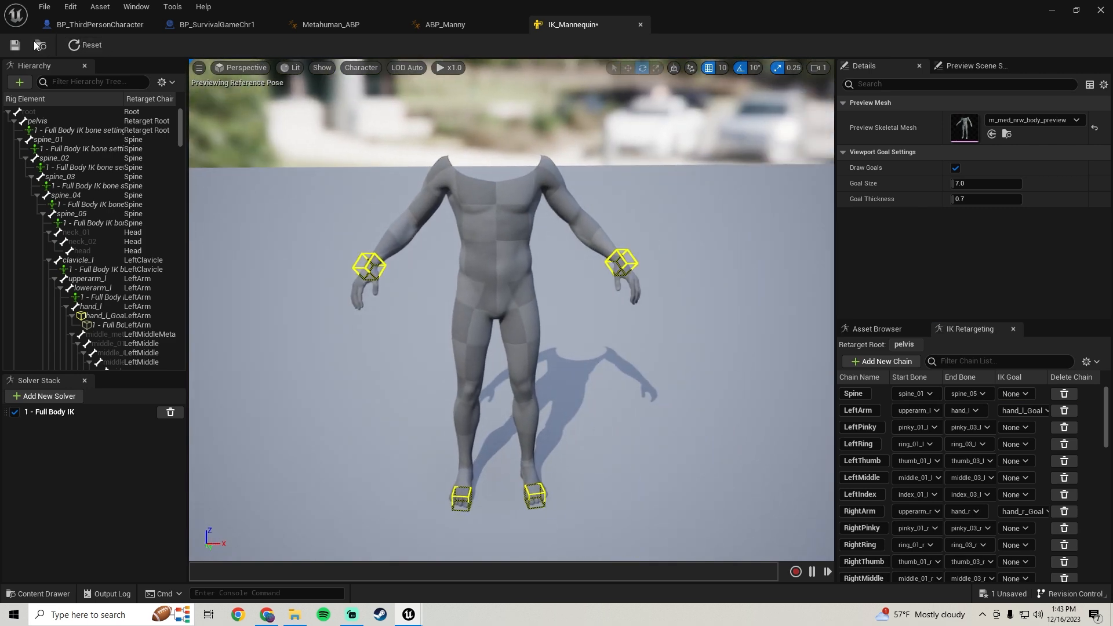
left_click(15, 45)
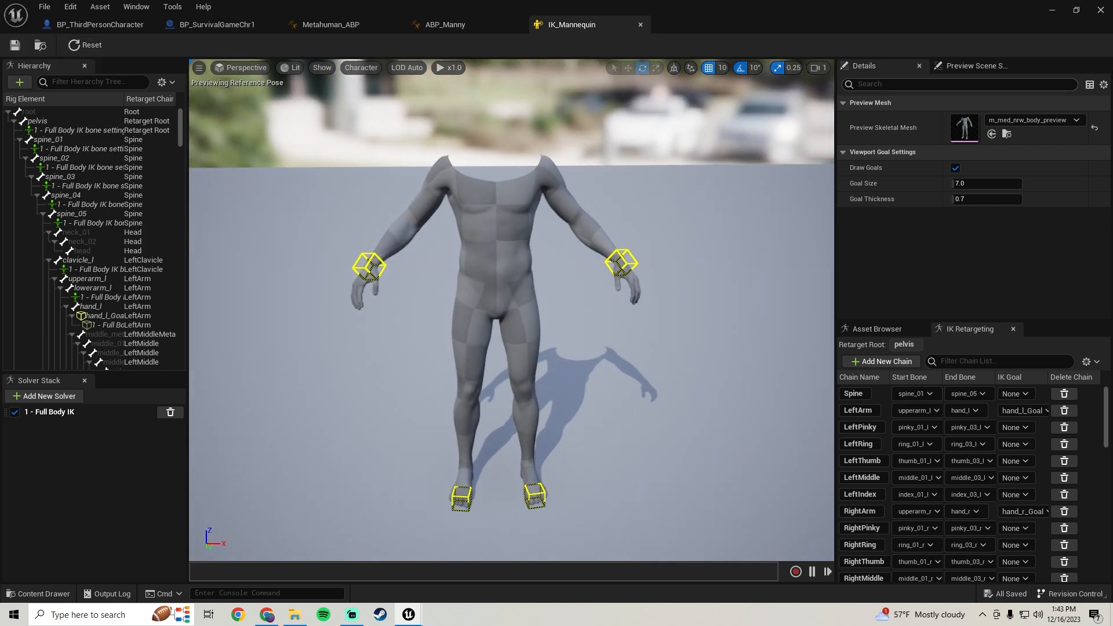
left_click(1053, 15)
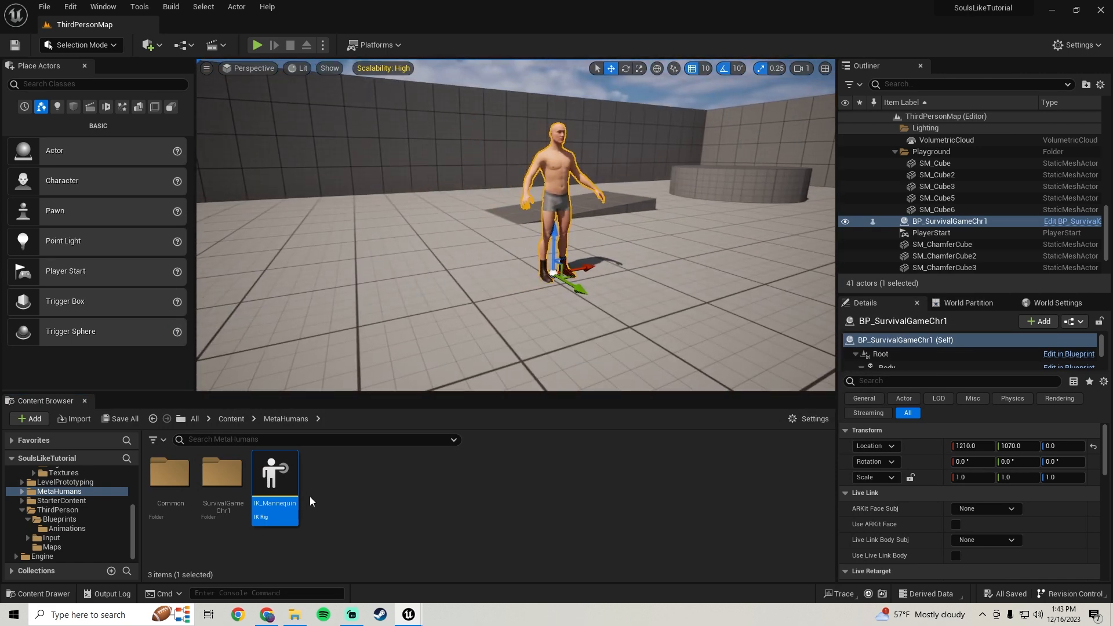
Create an IK Retargeter named Metahuman_RTG in the MetaHumans folder.
right_click(341, 501)
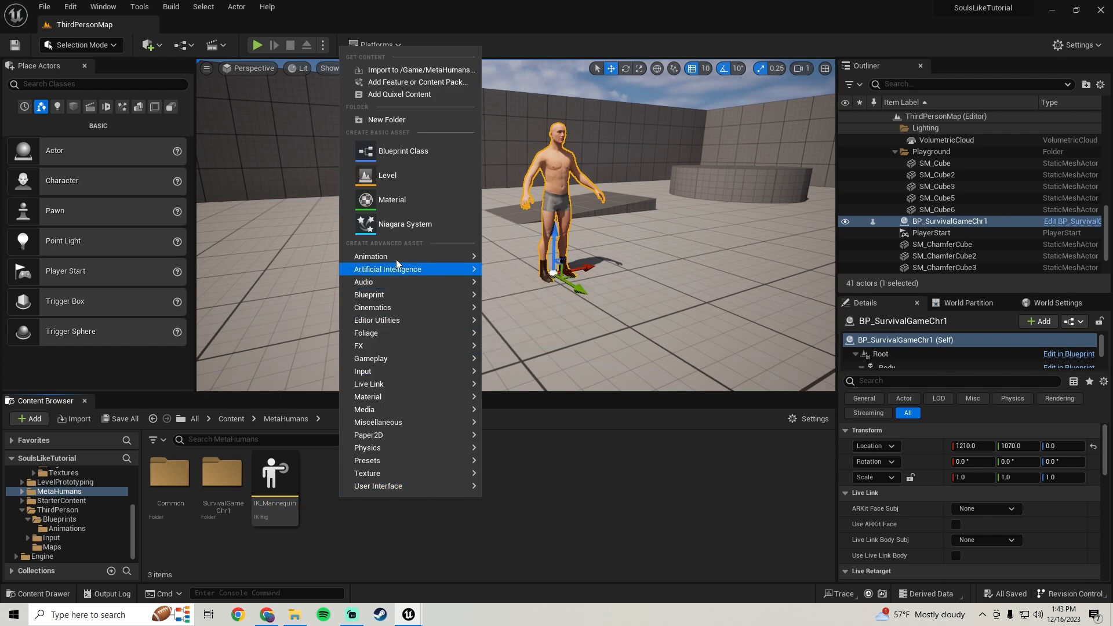
mouse_move(393, 256)
mouse_move(535, 503)
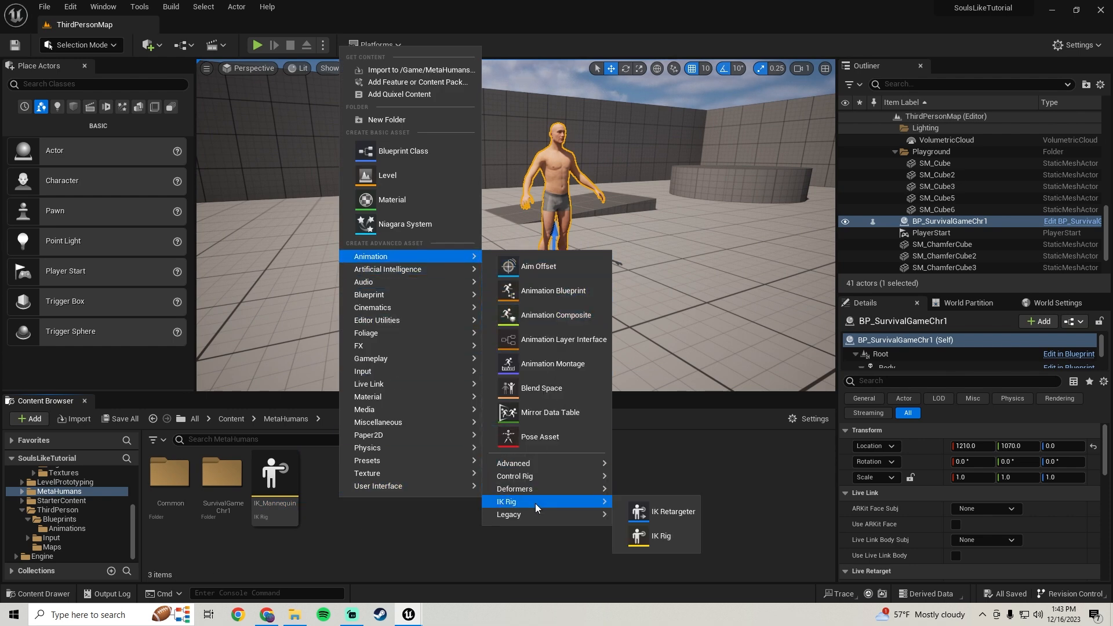
left_click(670, 513)
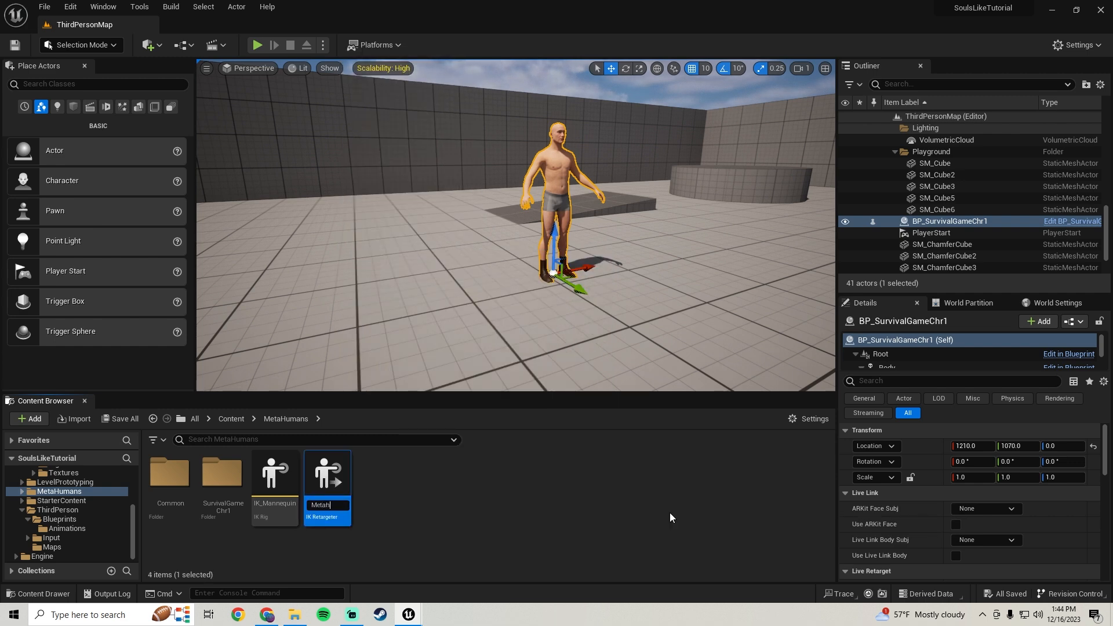
type("RTG")
key("Return")
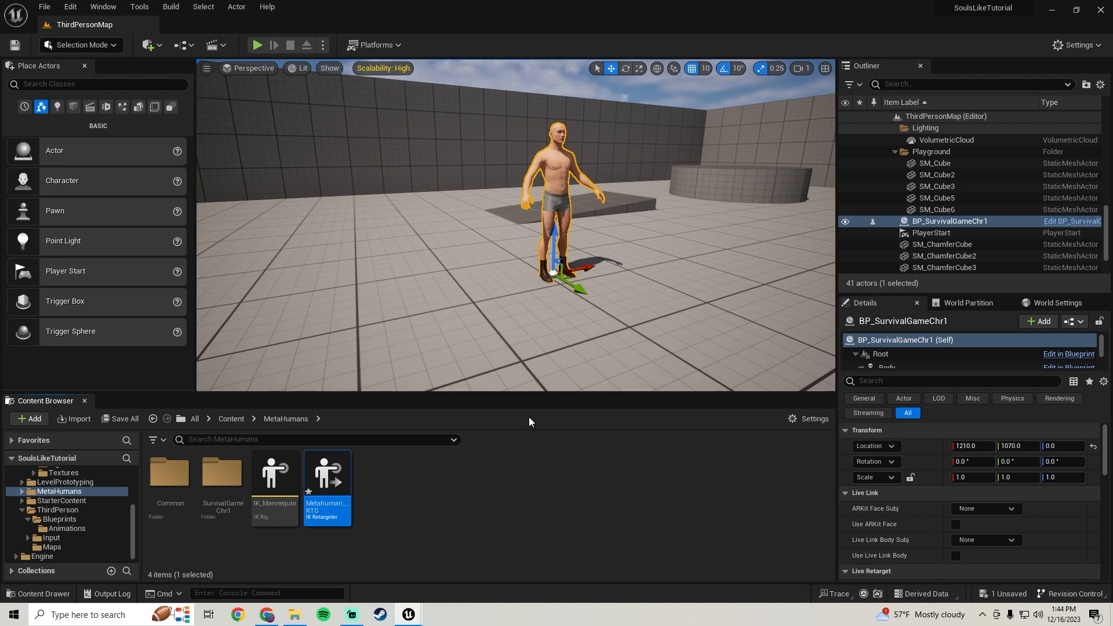
double_click(349, 516)
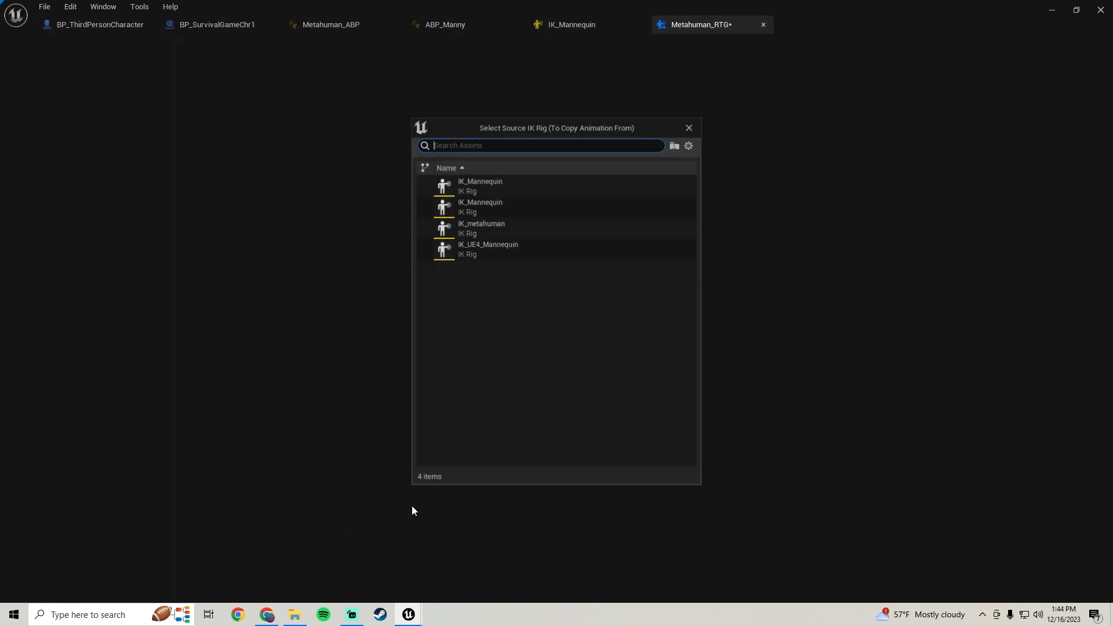
left_click_drag(516, 129, 464, 108)
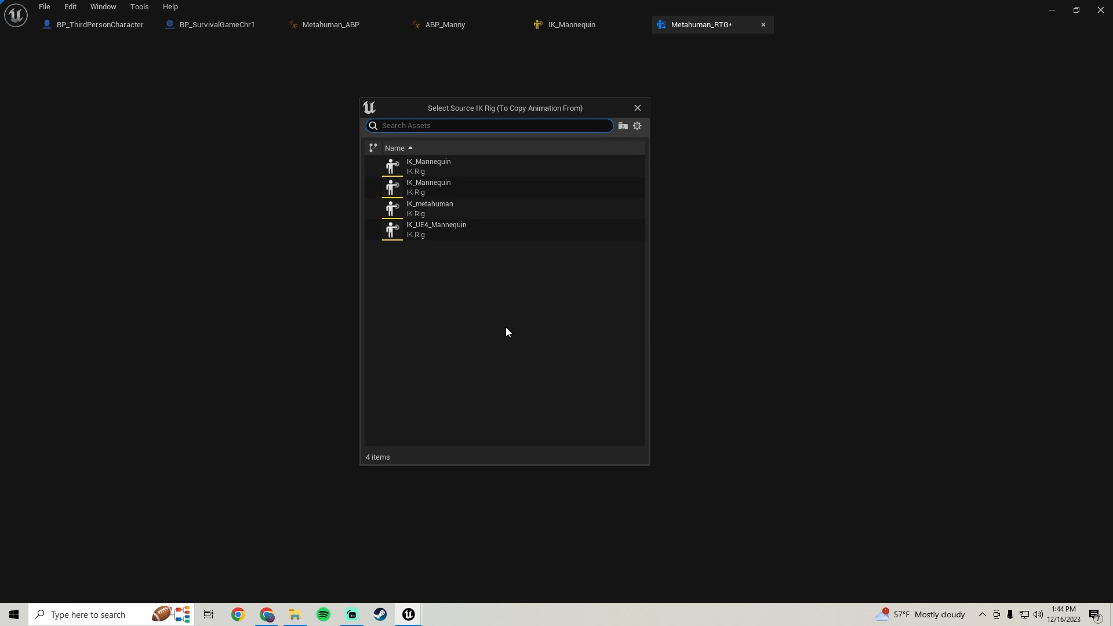
mouse_move(445, 168)
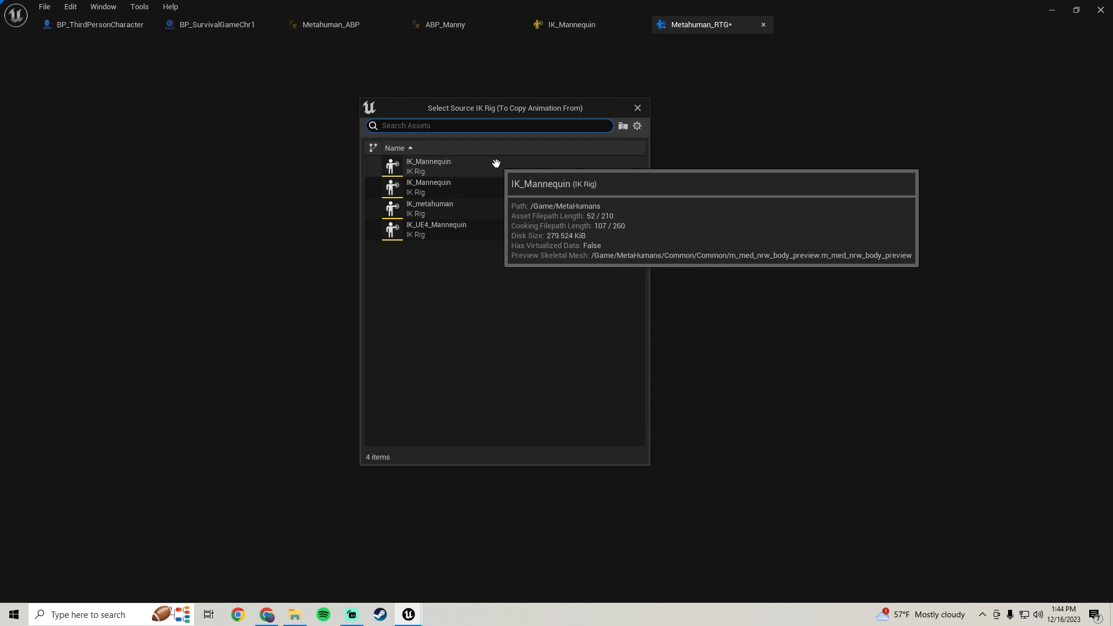
mouse_move(430, 192)
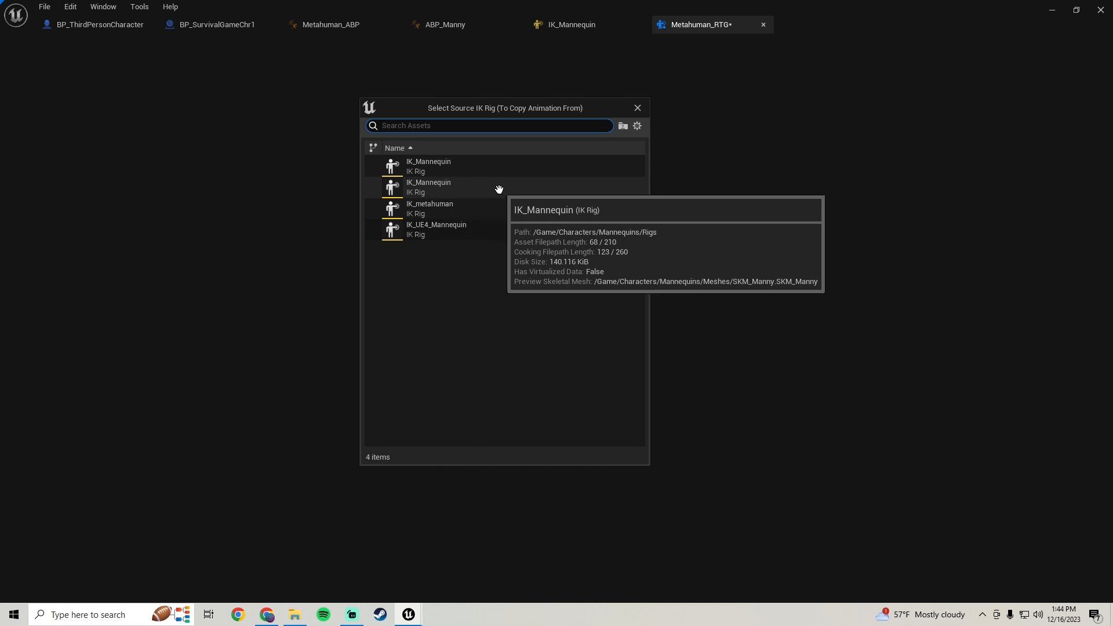
mouse_move(490, 214)
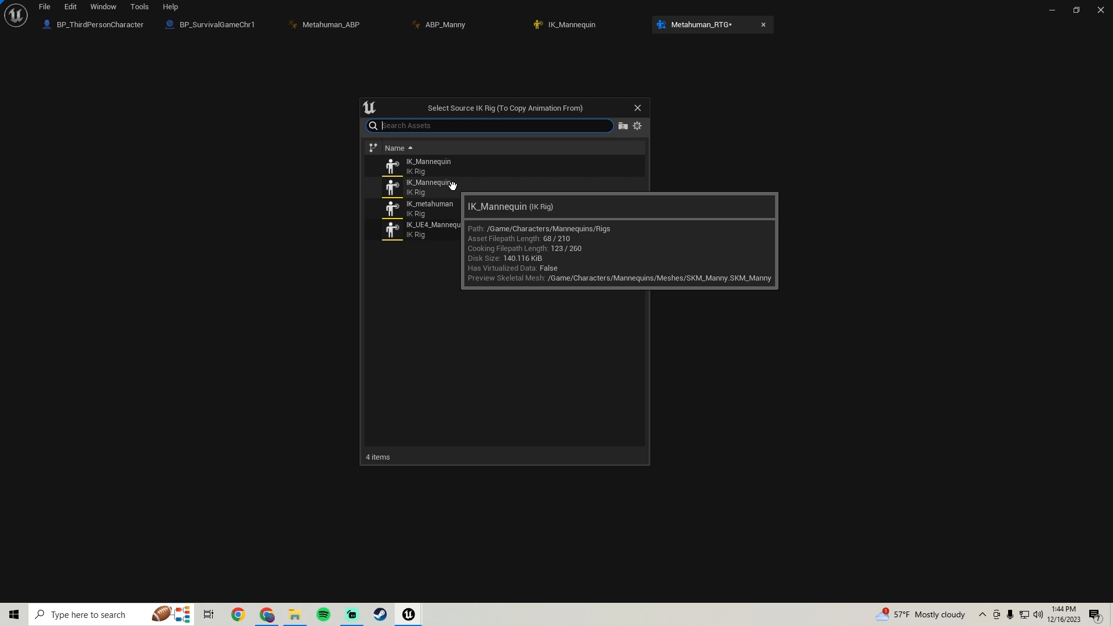
left_click(481, 187)
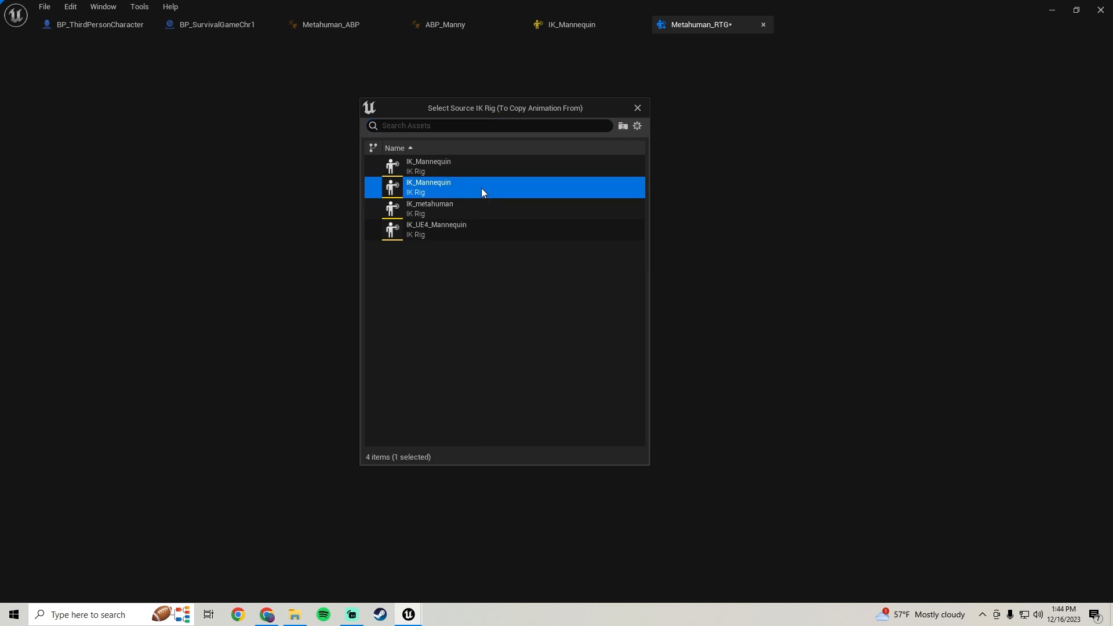
mouse_move(490, 182)
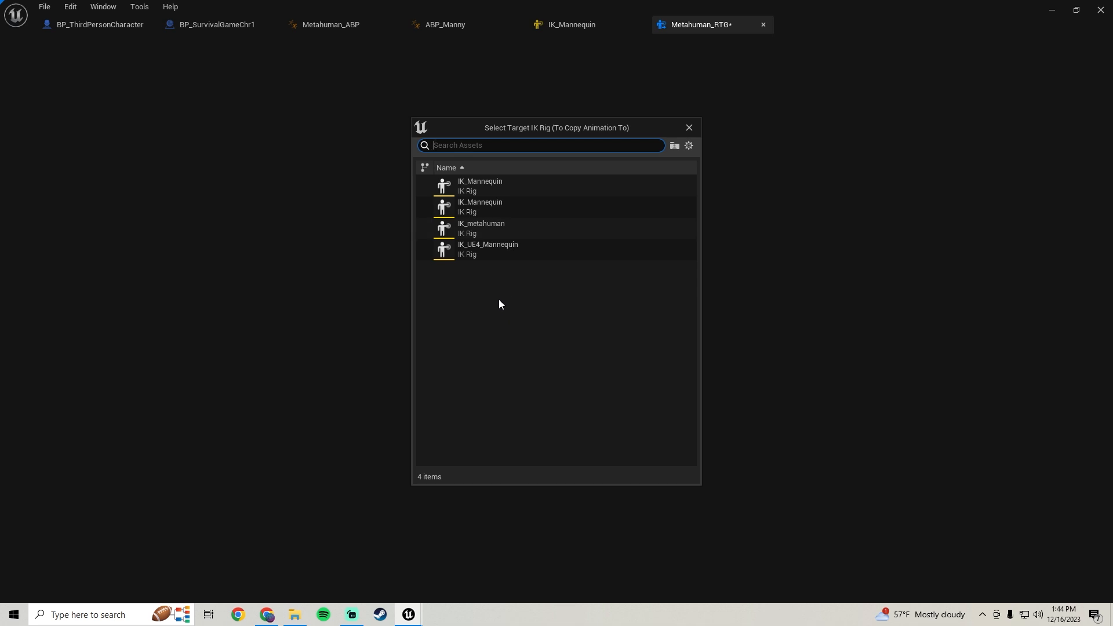
mouse_move(479, 225)
left_click(690, 127)
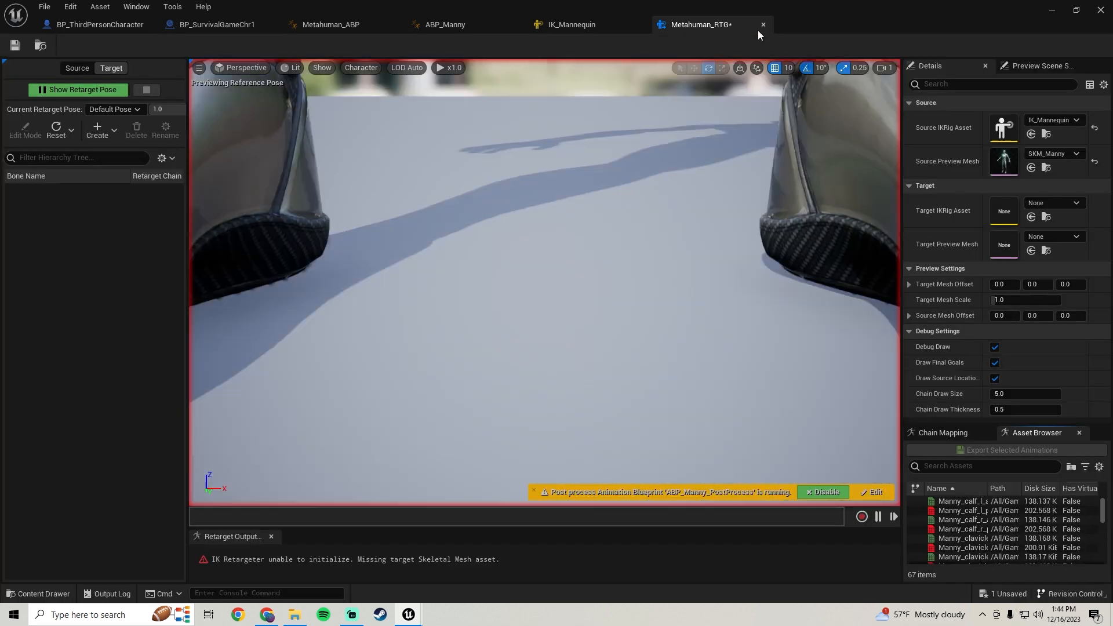
left_click(762, 26)
left_click(1059, 12)
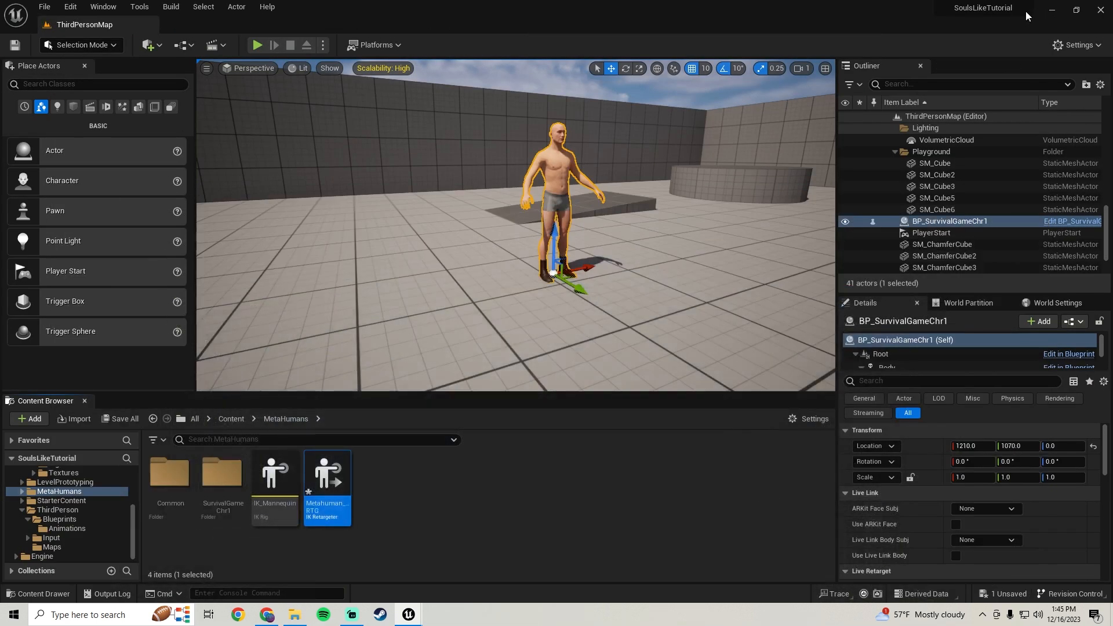
Delete the Metahuman_RTG retargeter from the MetaHumans folder.
left_click(263, 506)
left_click(328, 510)
key("Delete")
left_click(502, 496)
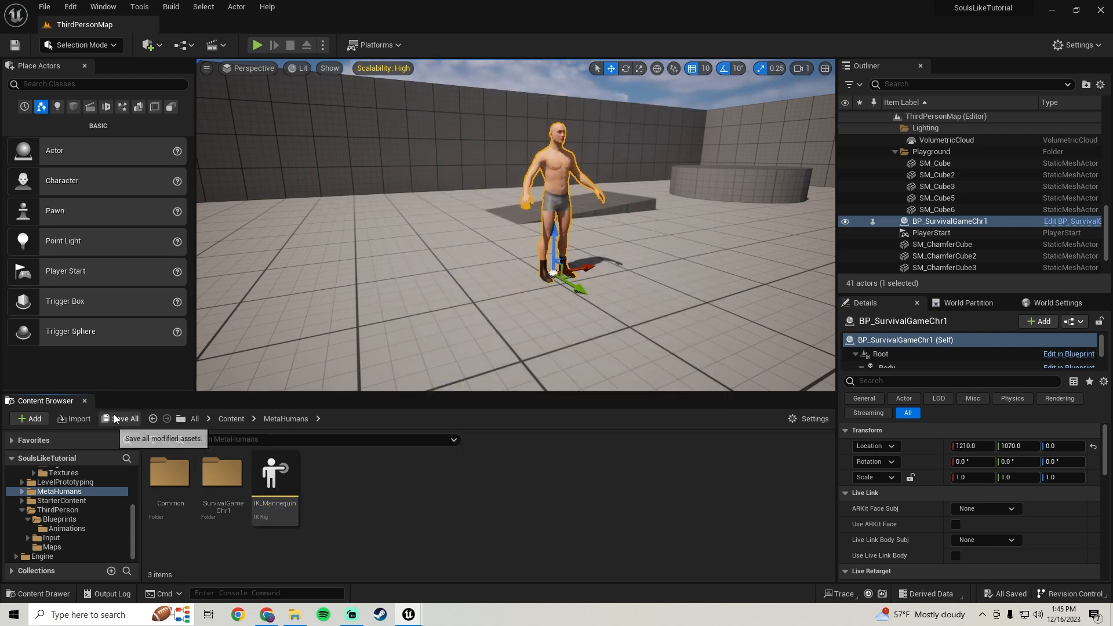
Rename the IK_Mannequin copy in the MetaHumans folder as Metahumna_IKRig.
left_click(276, 504)
left_click(277, 503)
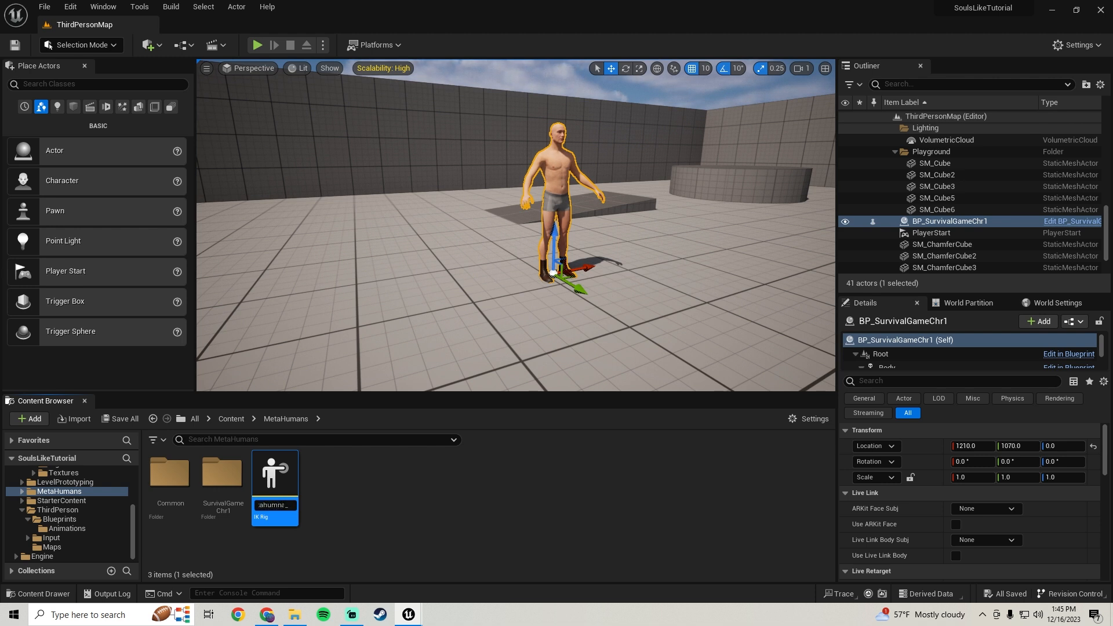
type("Metahumna_IKRig")
key("Return")
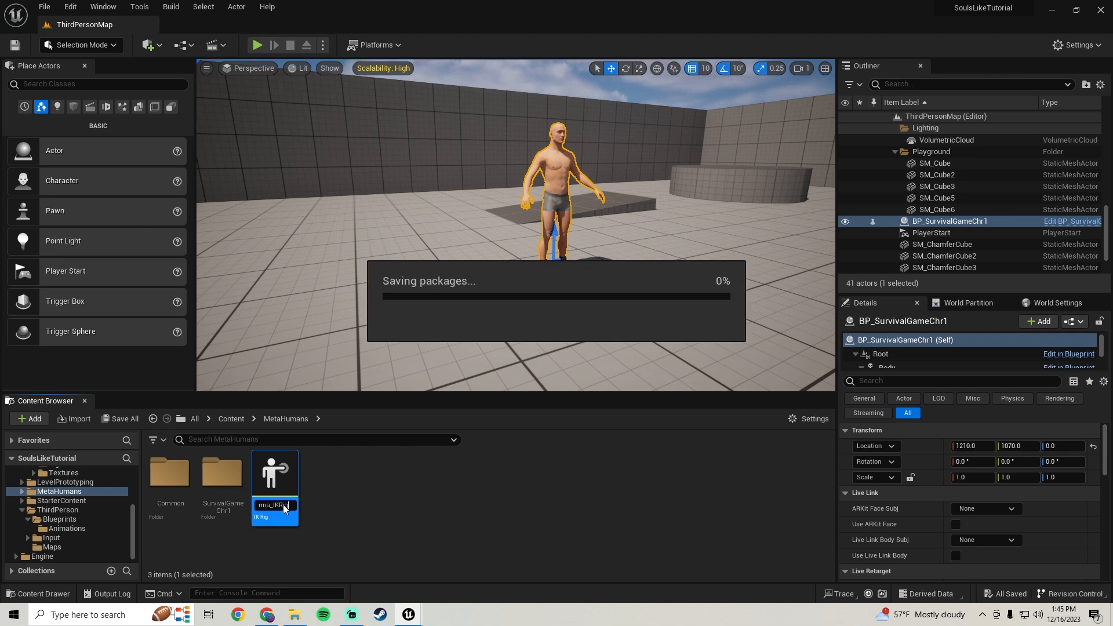
left_click(370, 516)
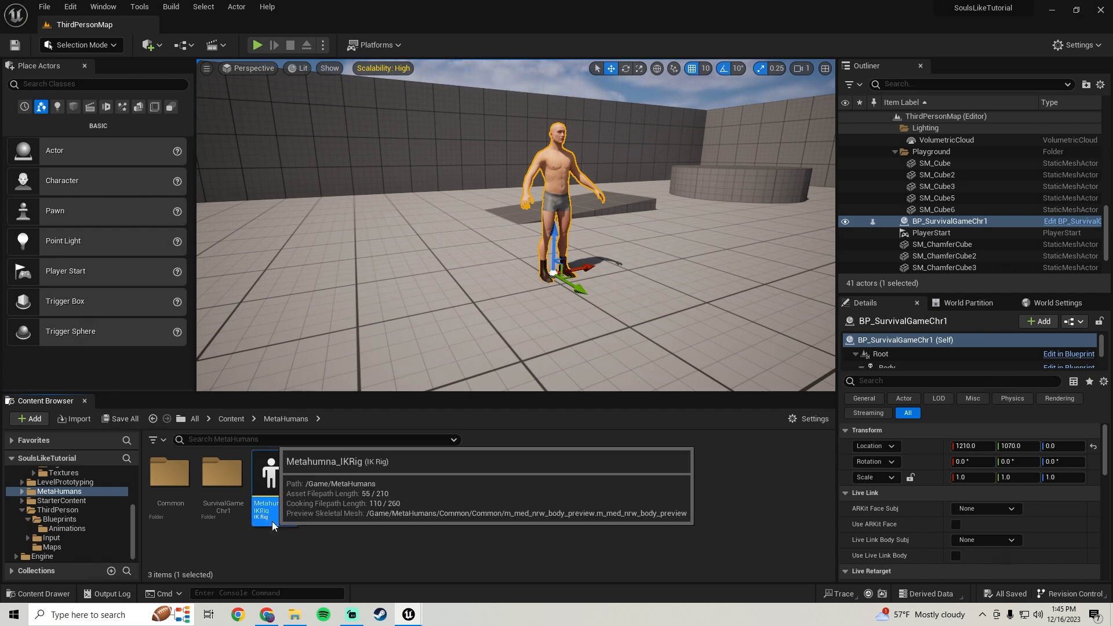
double_click(273, 495)
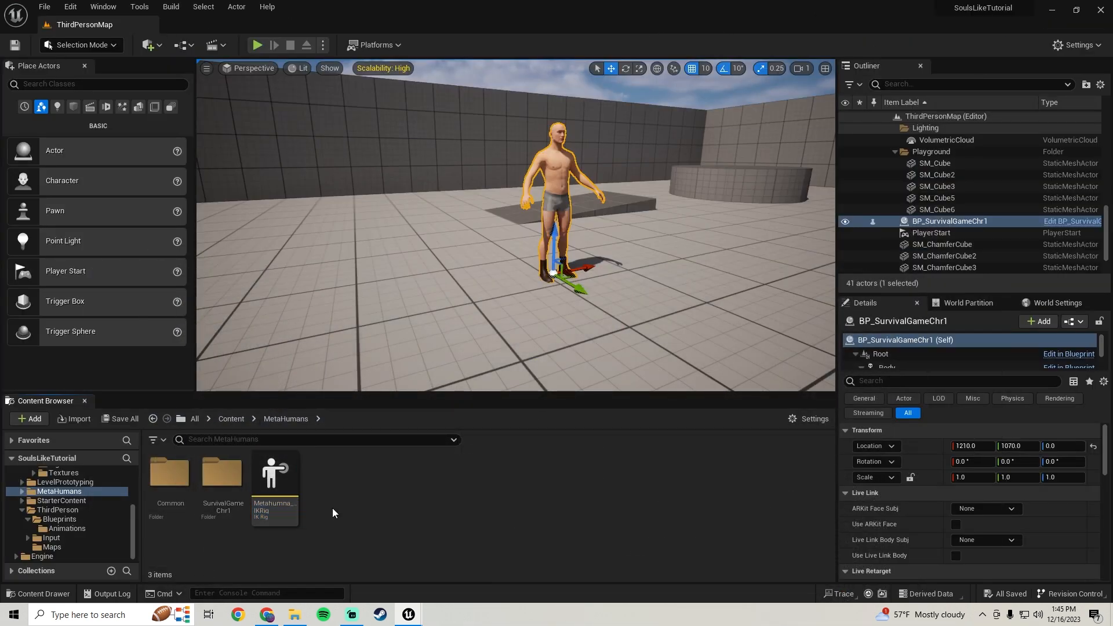
Create a new IK Retargeter in the MetaHumans folder and name it Metahuman_RTG.
right_click(332, 508)
mouse_move(398, 267)
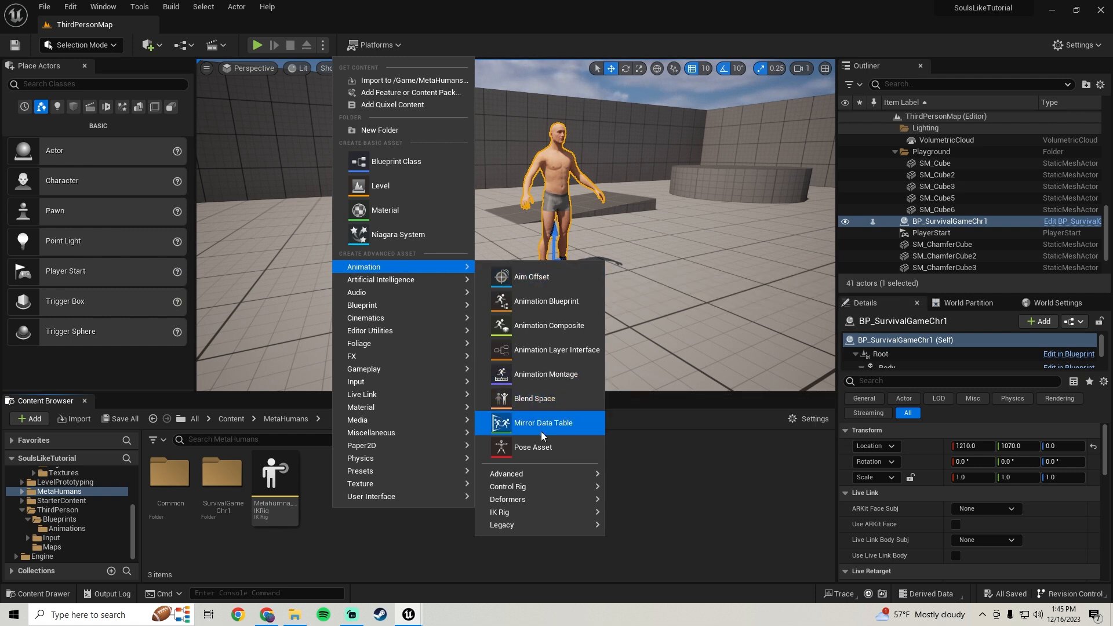
mouse_move(519, 512)
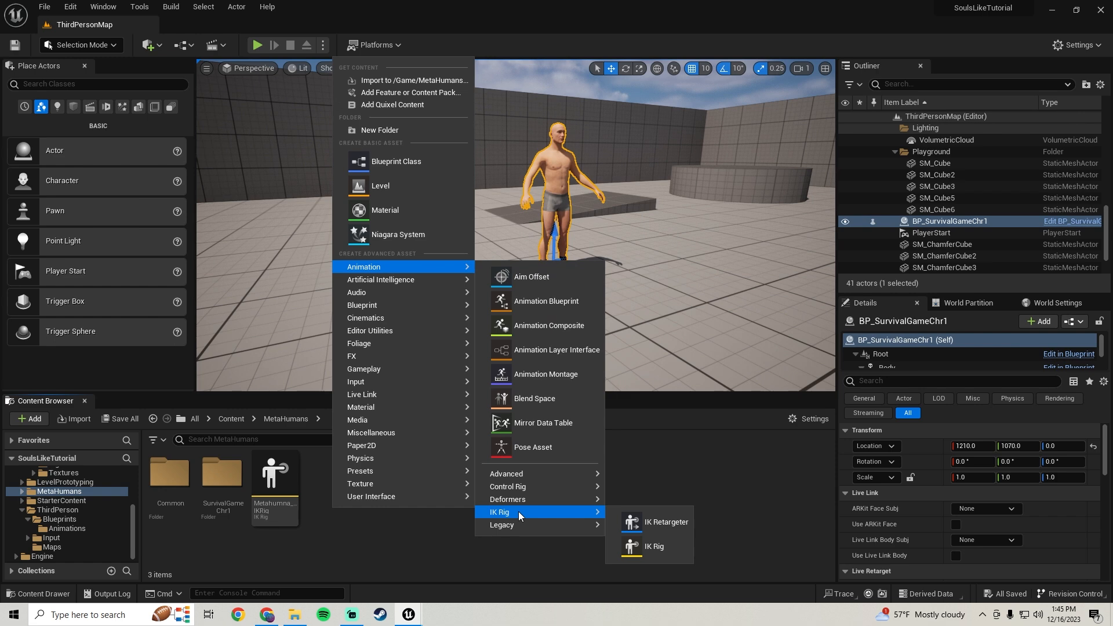
left_click(654, 521)
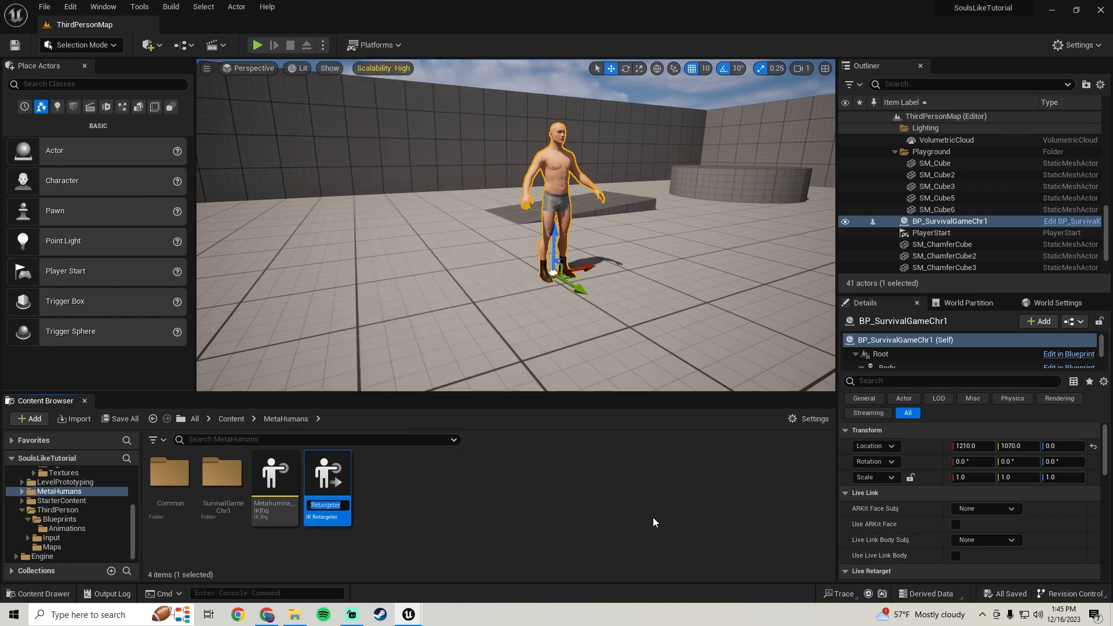
type("Metahuman")
type("_RTG")
key("Return")
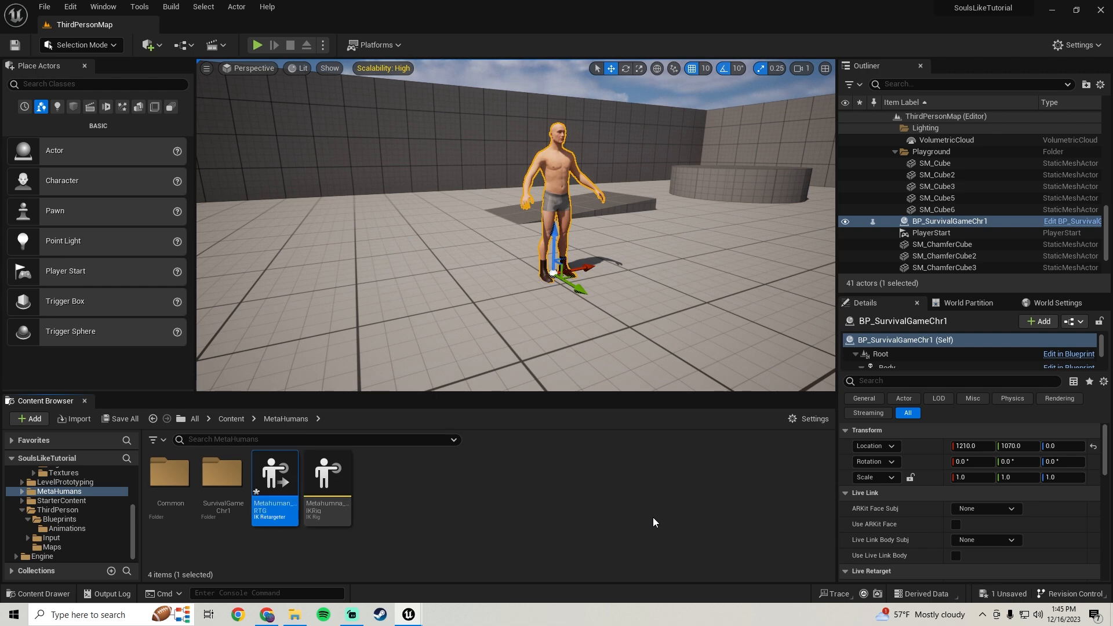
Open Metahuman_RTG and assign IK_Mannequin from Characters/Mannequins/Rigs as the source IK Rig and Metahumna_IKRig as the target.
double_click(275, 510)
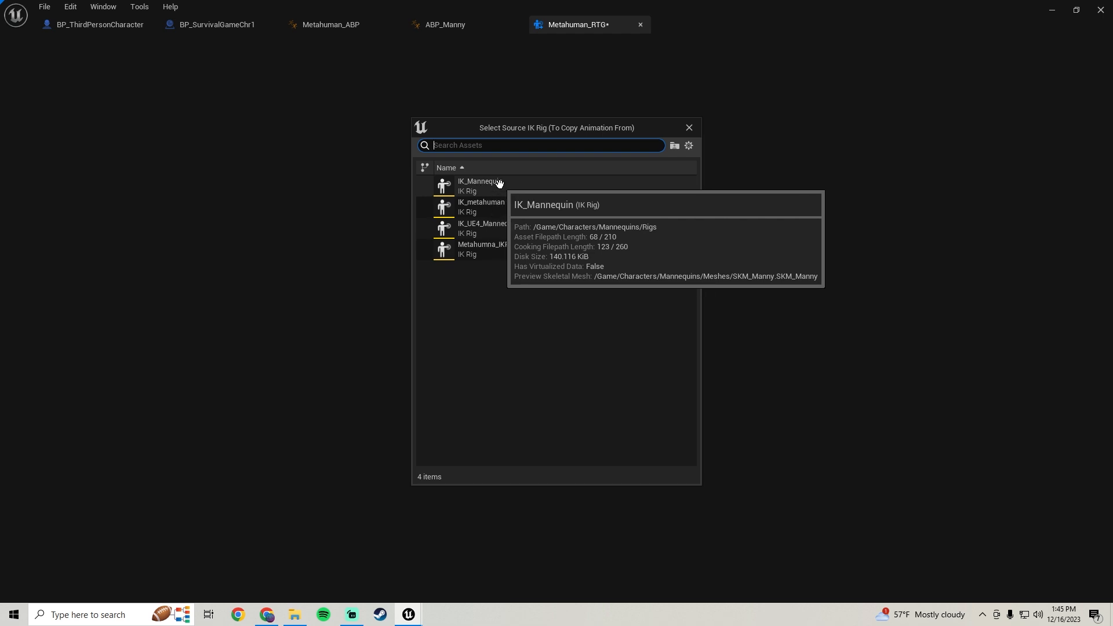
left_click(480, 185)
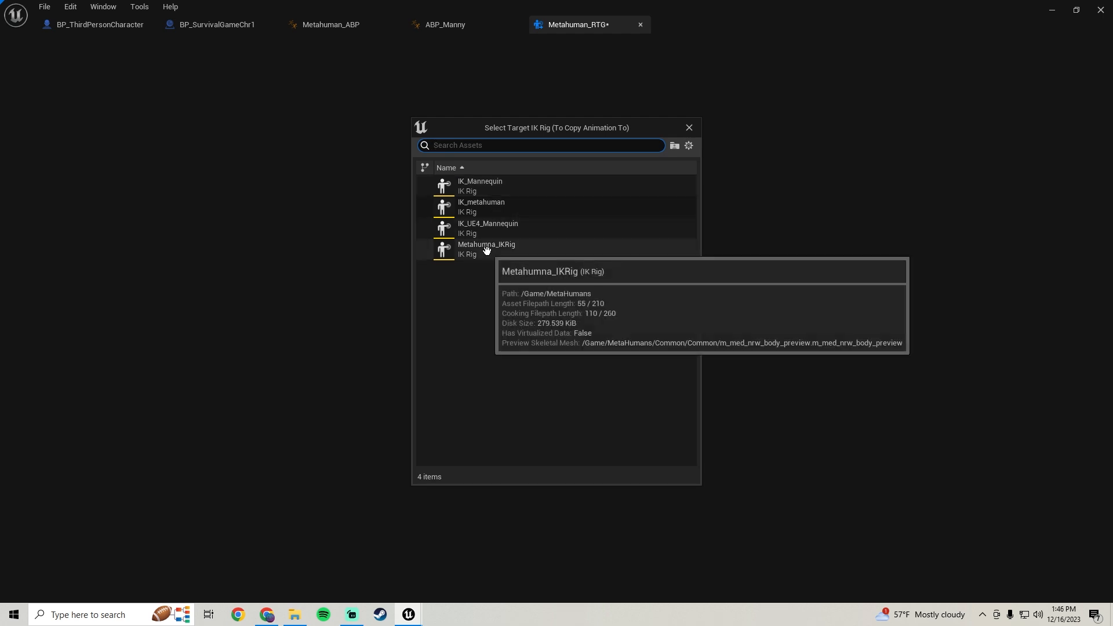
left_click(511, 254)
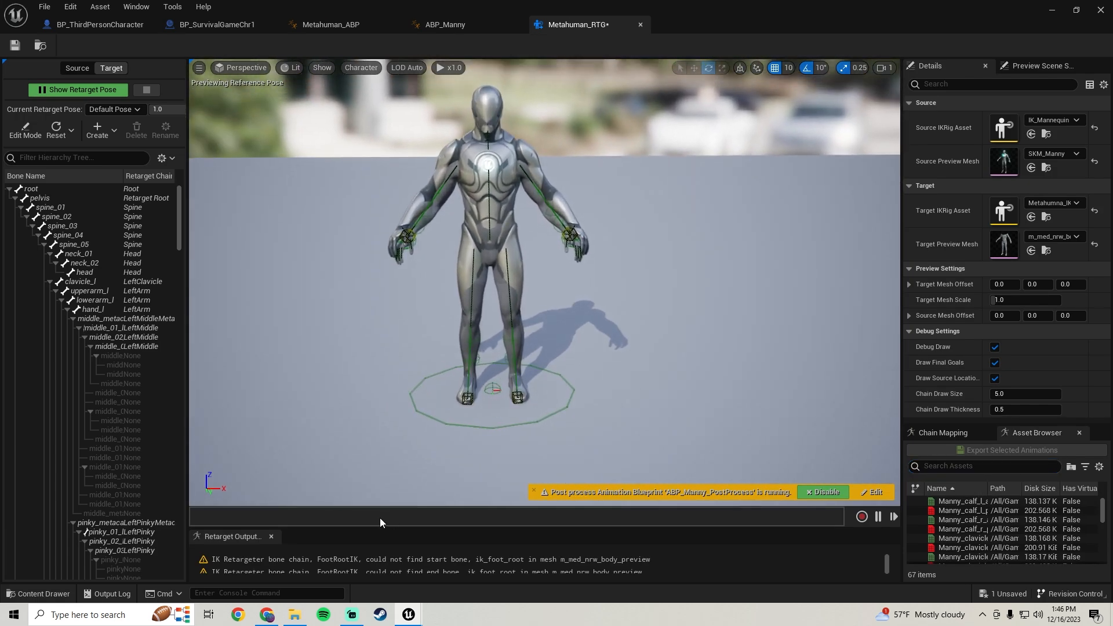
Enlarge the retarget output log and offset the target mesh about -134 in X, beside the source mesh.
left_click_drag(385, 527, 385, 501)
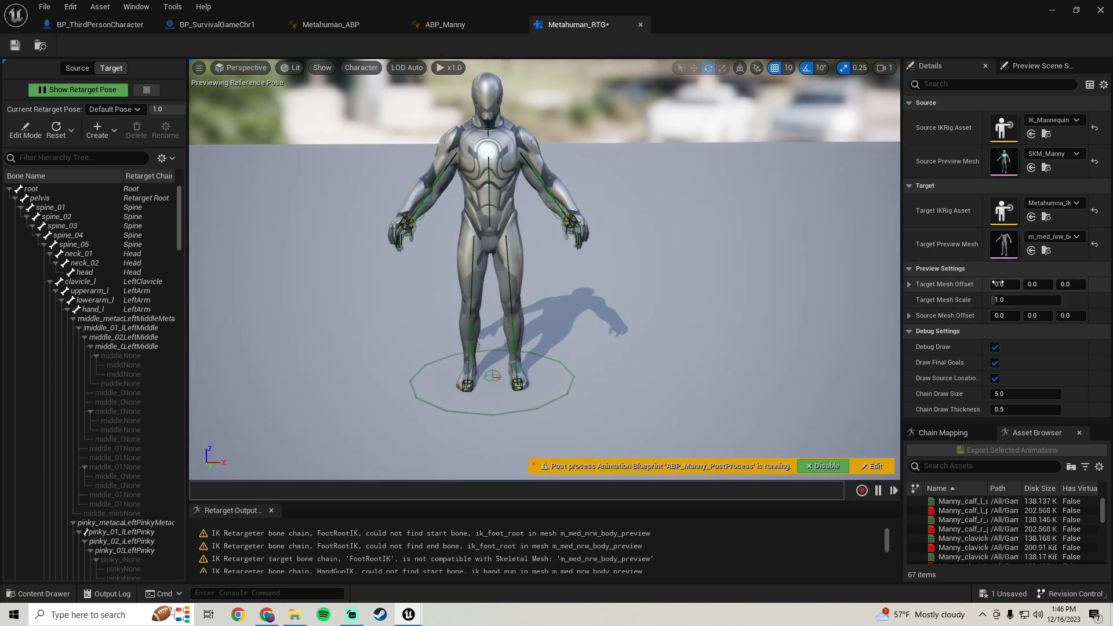
left_click_drag(1001, 283, 946, 284)
Preview MM_Idle, MM_Jump, MM_Run_Fwd and MM_T_Pose on the target mesh, save the retargeter and return to the level editor.
scroll(952, 516, "down", 10)
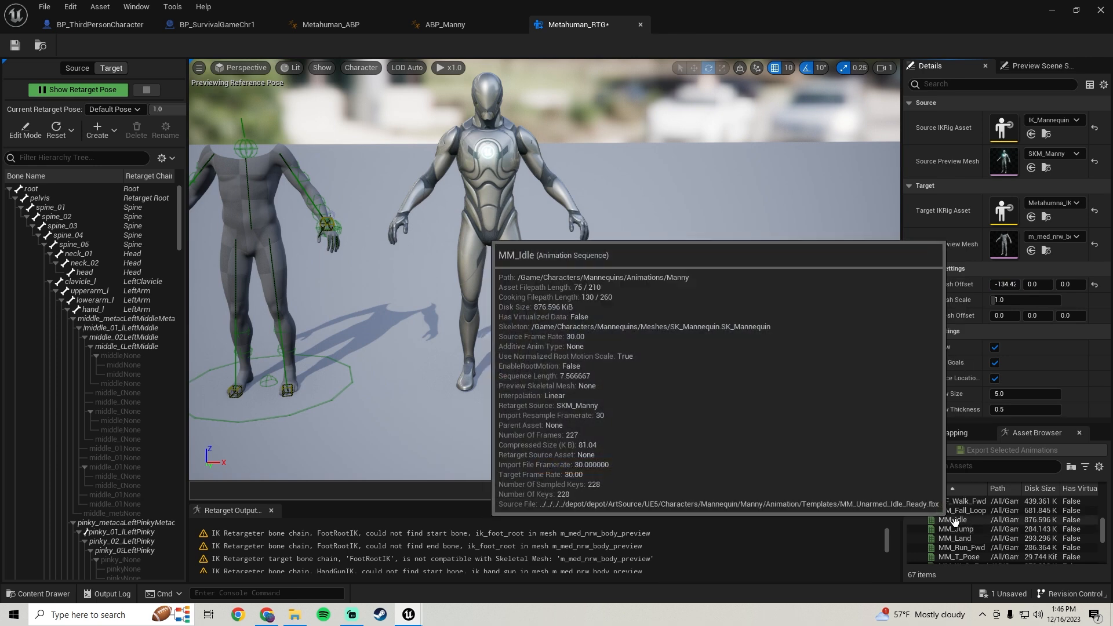
left_click(952, 520)
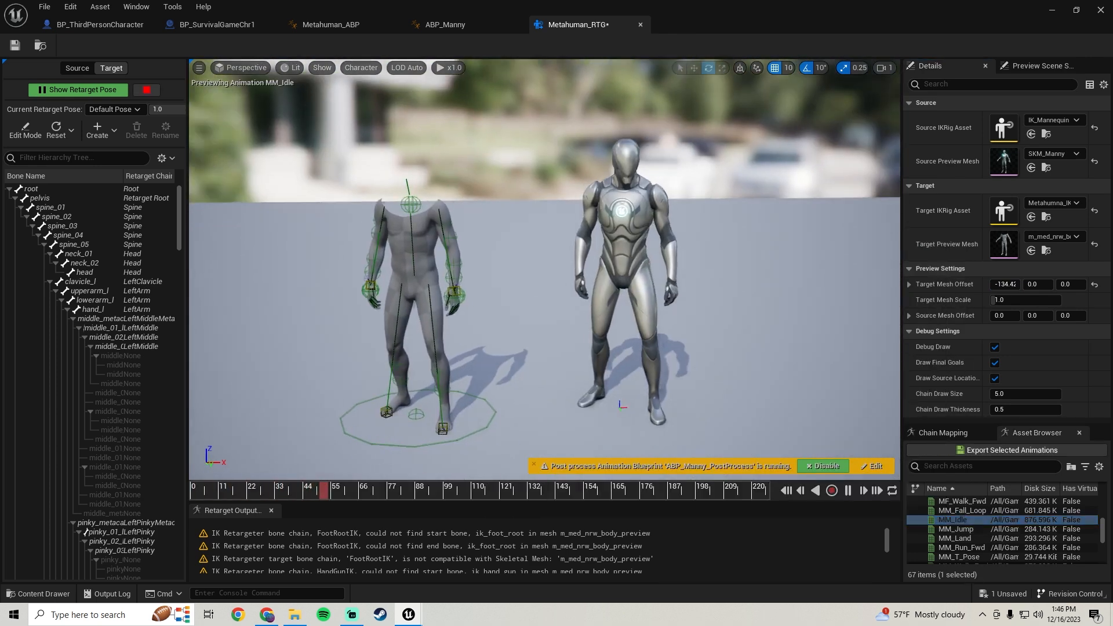
left_click(947, 529)
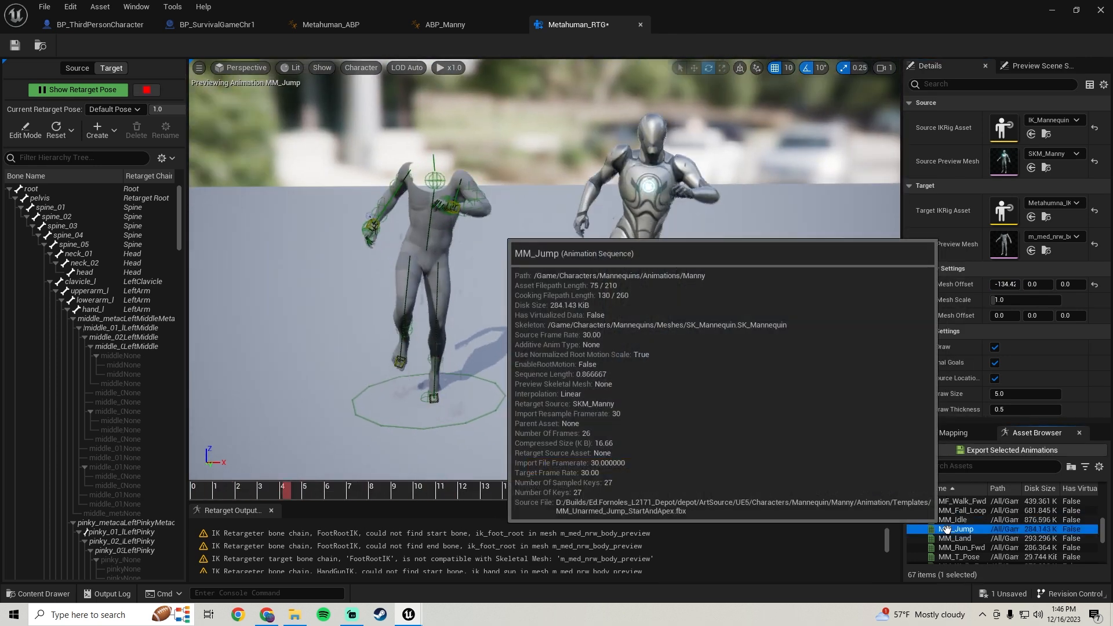
left_click(963, 546)
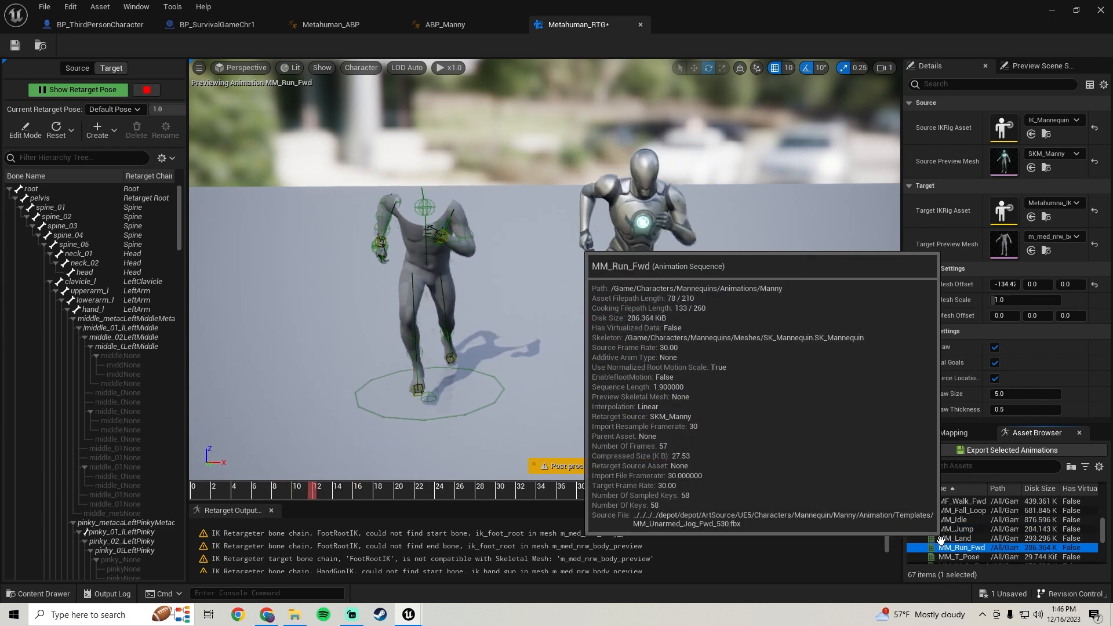
scroll(962, 545, "down", 2)
left_click(968, 520)
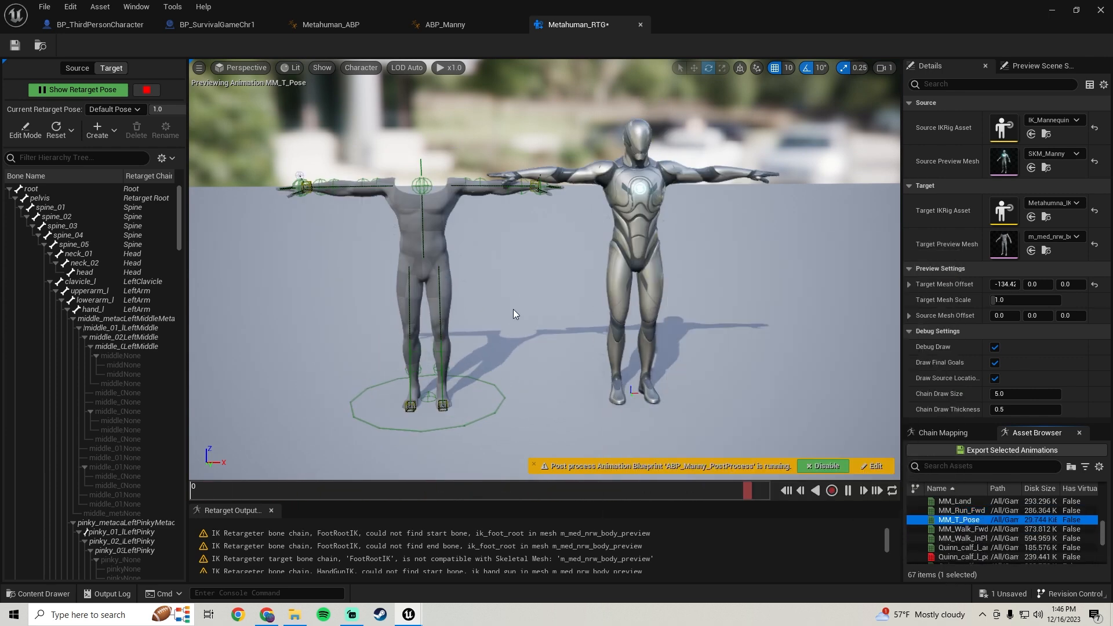
left_click(15, 46)
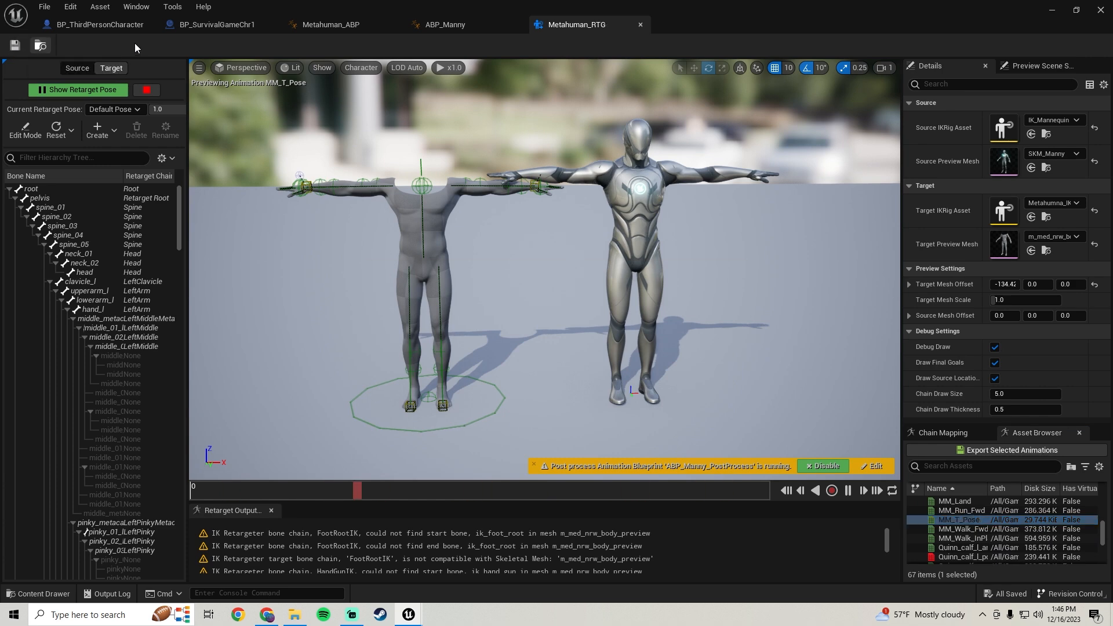
left_click(1051, 11)
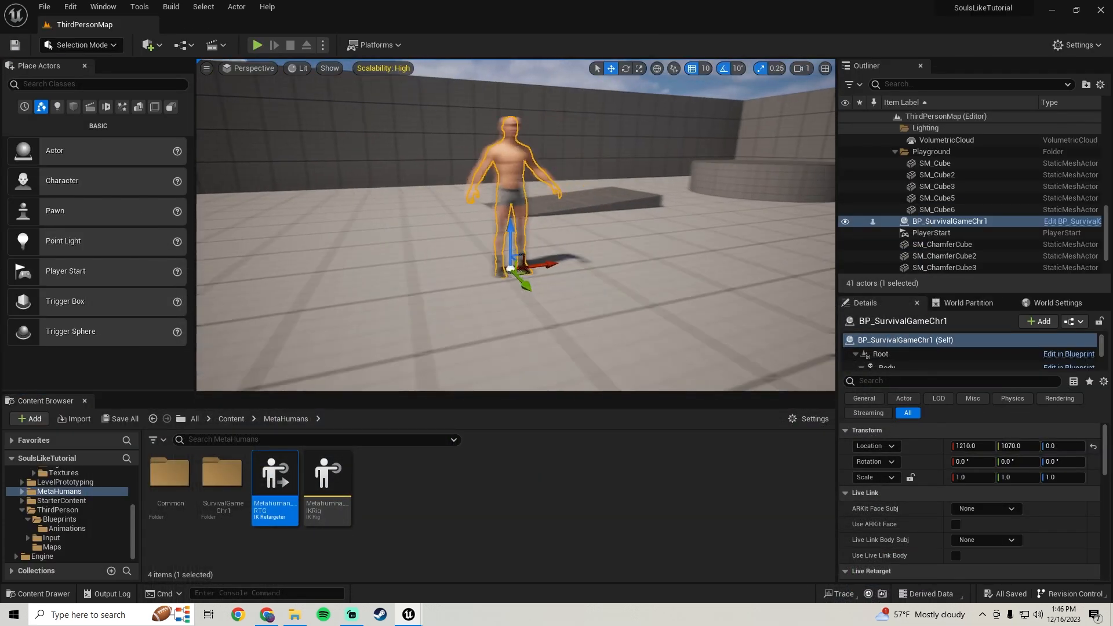
right_click_drag(347, 247, 348, 246)
key("w")
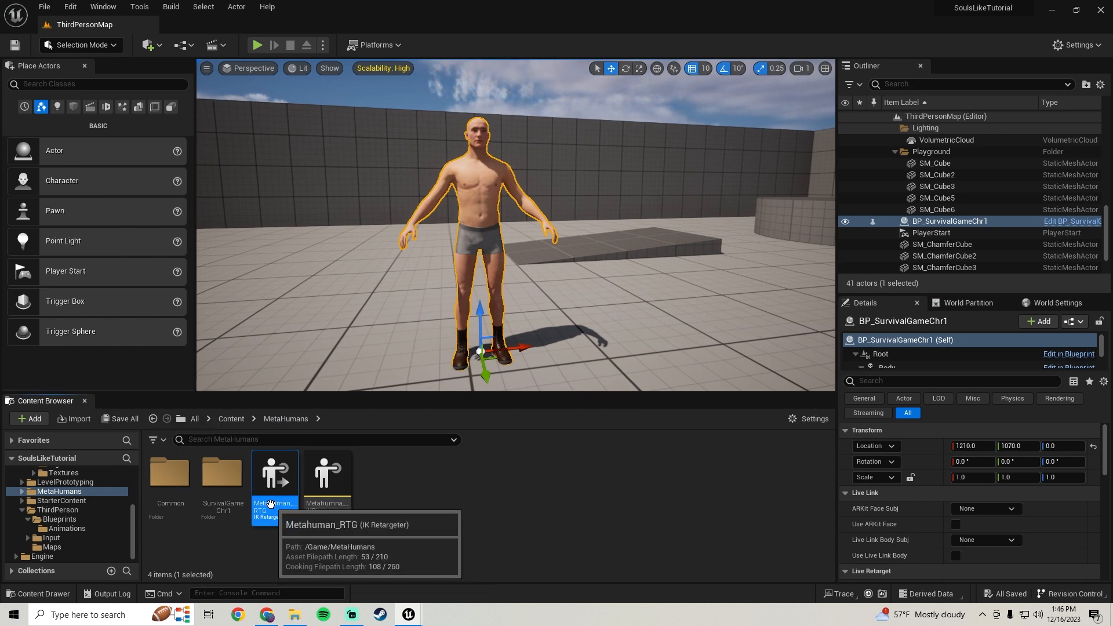
left_click(276, 503)
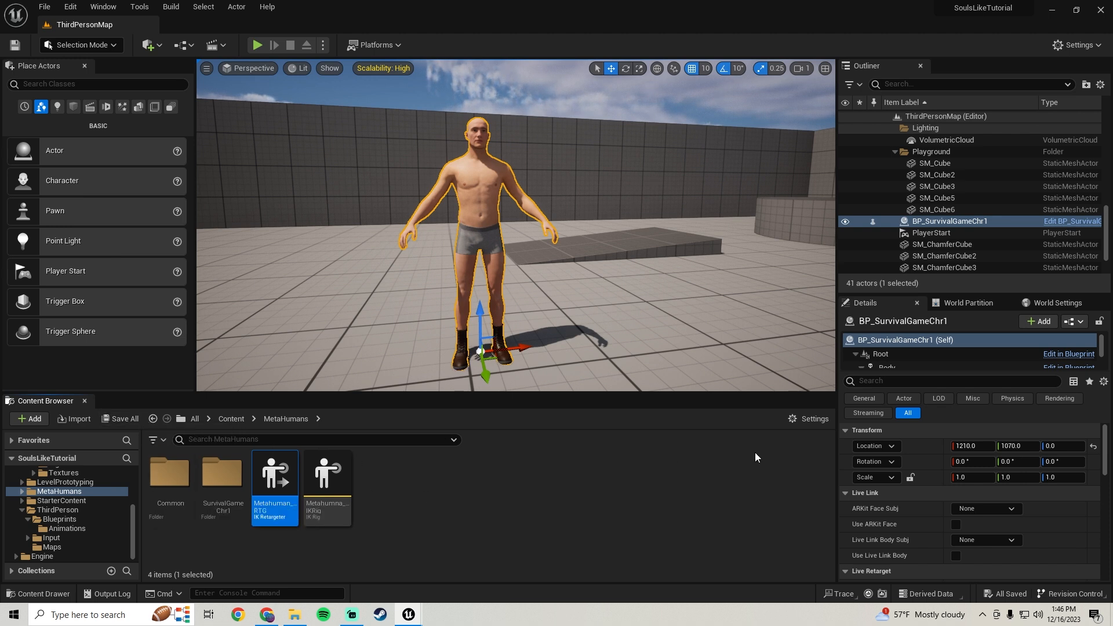
Start Duplicate and Retarget Animation Assets for Manny's eight animation sequences, MM_Fall_Loop through MM_Walk_InPlace, in Characters/Mannequins/Animations/Manny.
scroll(43, 525, "up", 5)
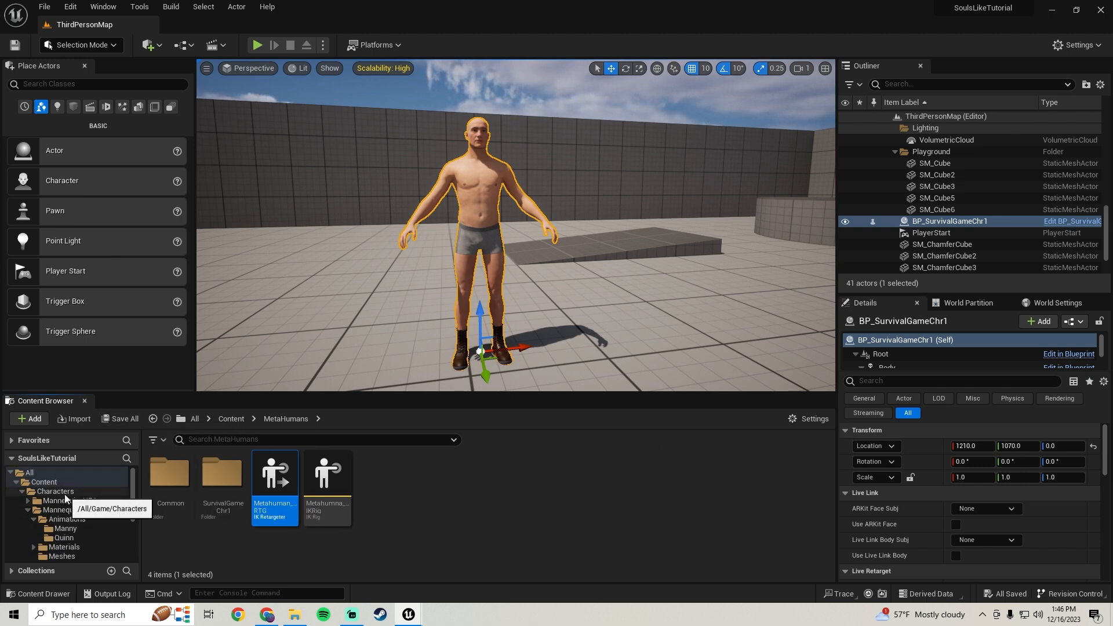
left_click(70, 493)
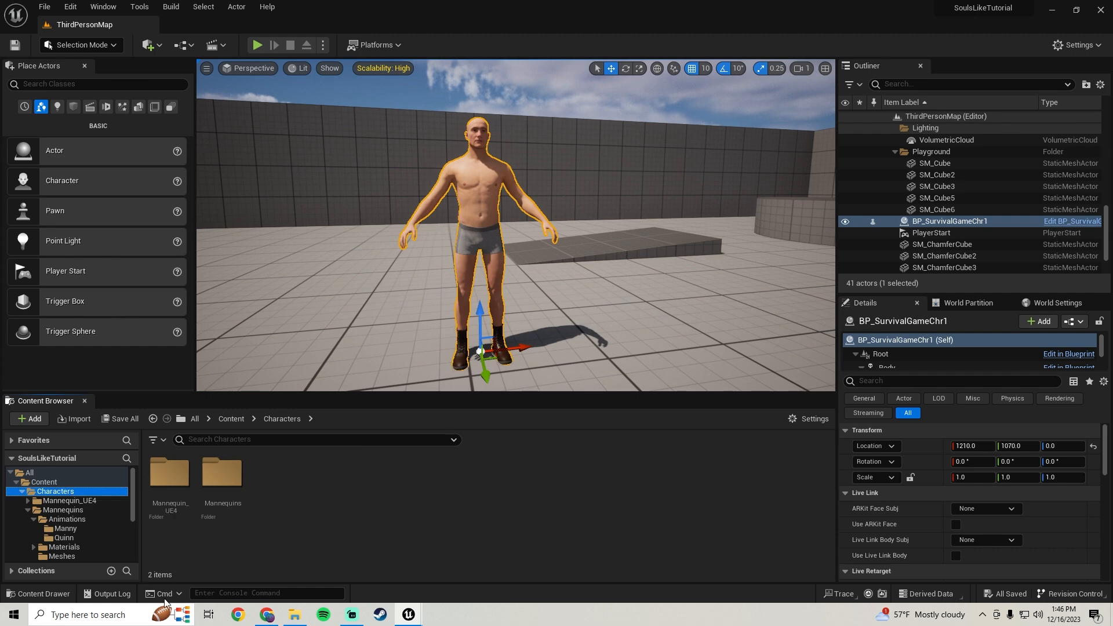
double_click(222, 472)
double_click(170, 473)
double_click(170, 472)
left_click(222, 487)
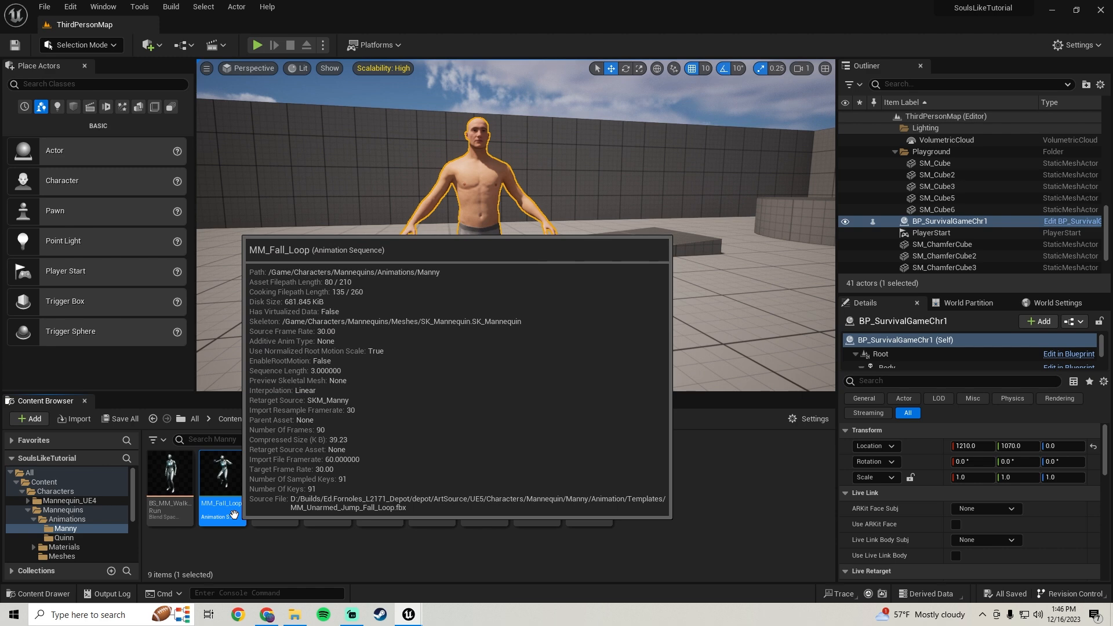
left_click(588, 510, "shift")
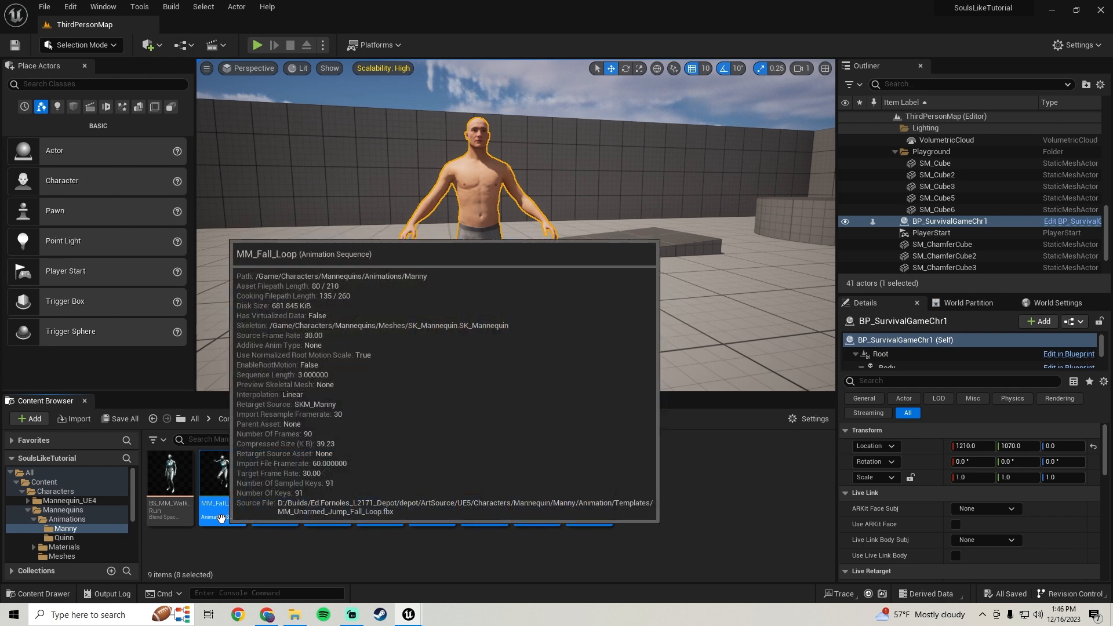
right_click(220, 518)
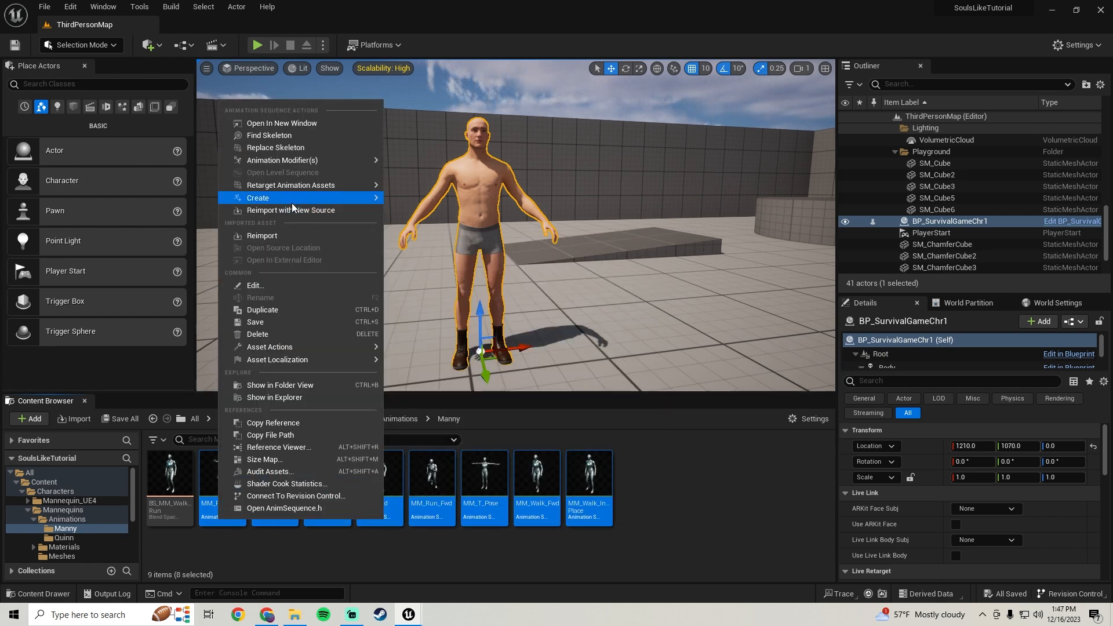
mouse_move(294, 186)
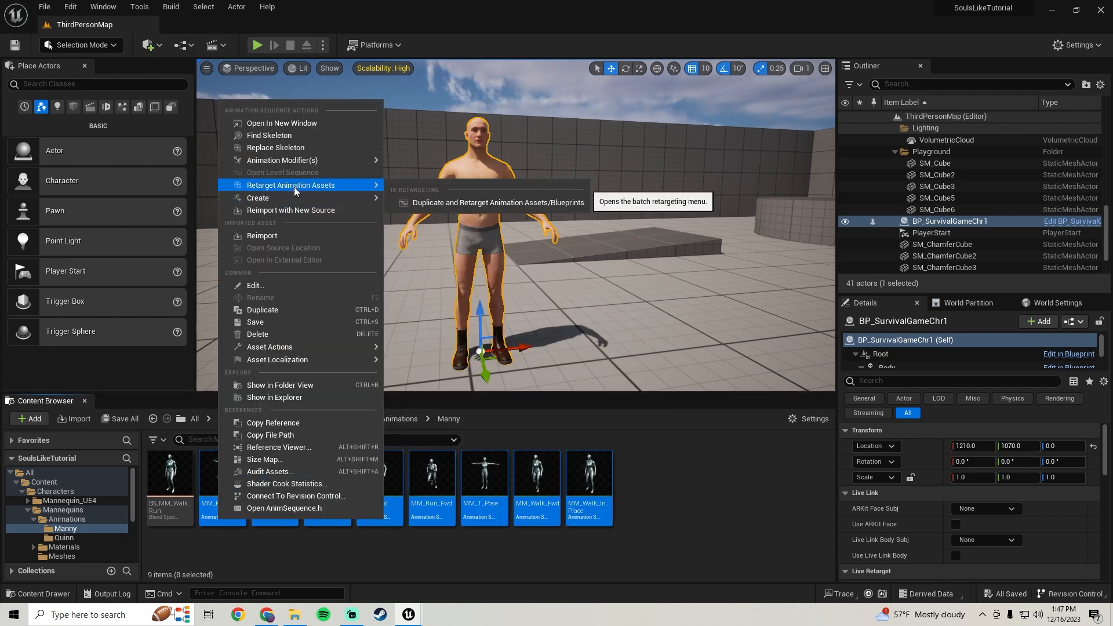
left_click(450, 200)
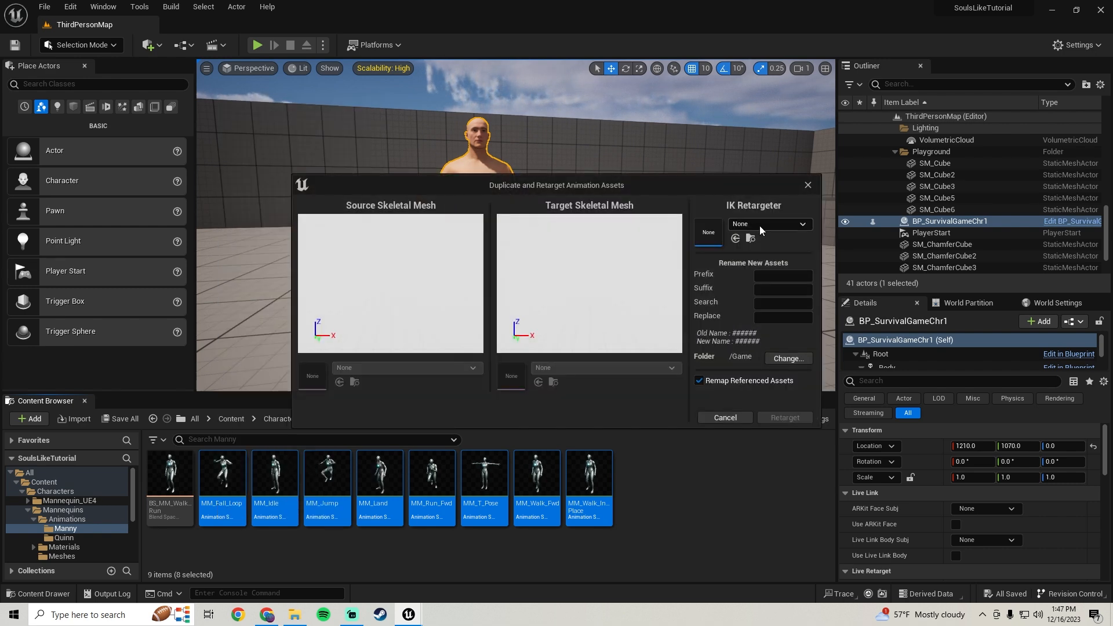
Retarget the selected animations with Metahuman_RTG into the ThirdPerson/Blueprints/Animations folder and save all new assets.
left_click(759, 230)
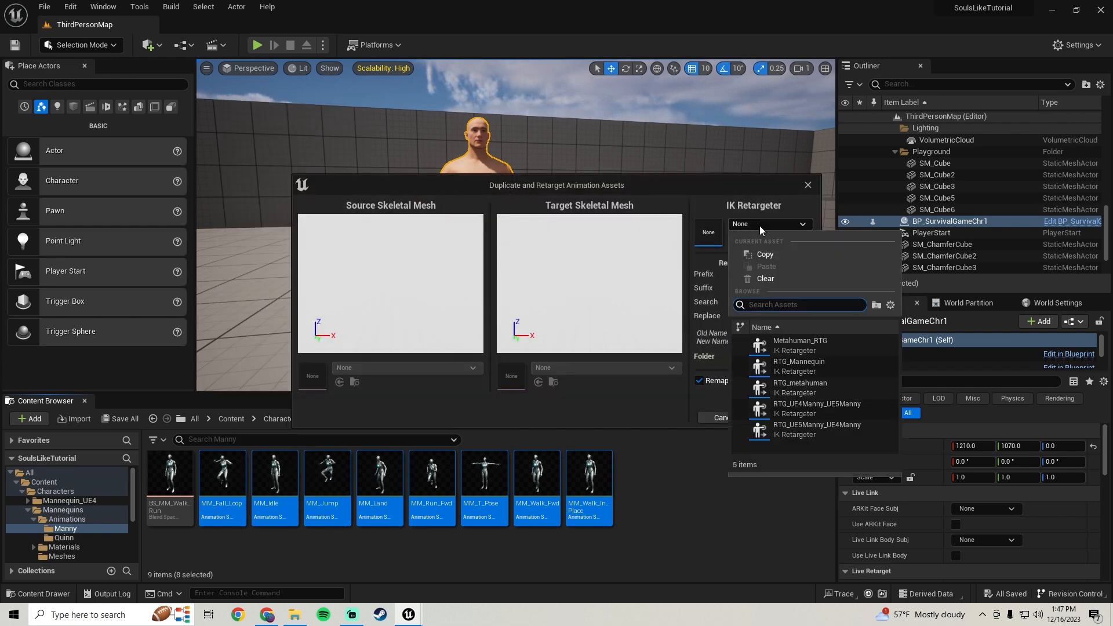
left_click(798, 347)
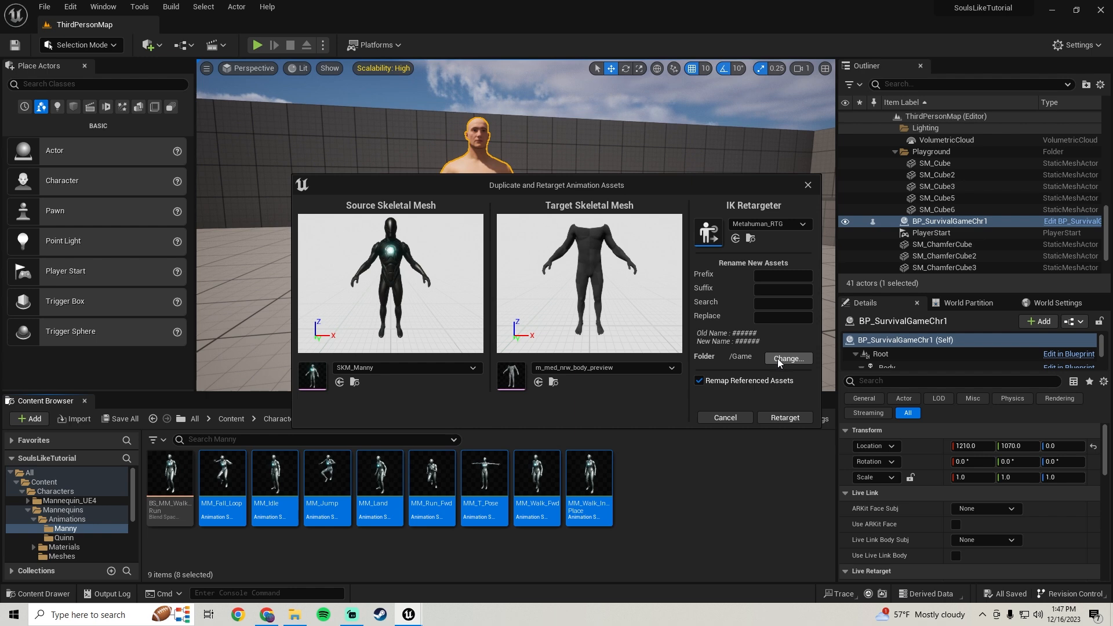
left_click(784, 359)
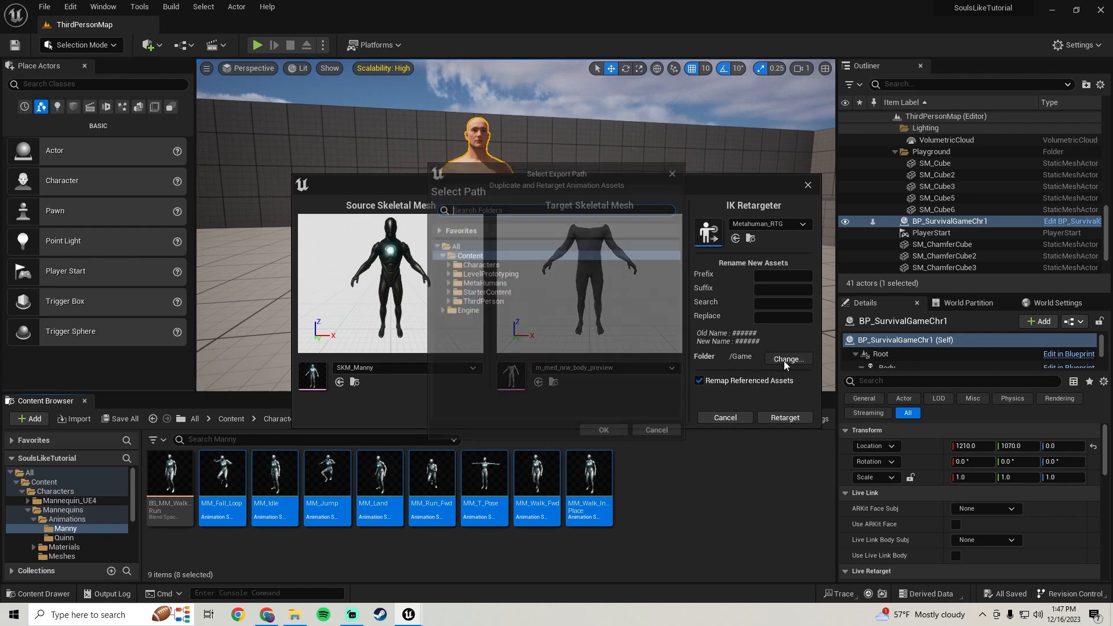
left_click(453, 311)
left_click(478, 318)
left_click(603, 433)
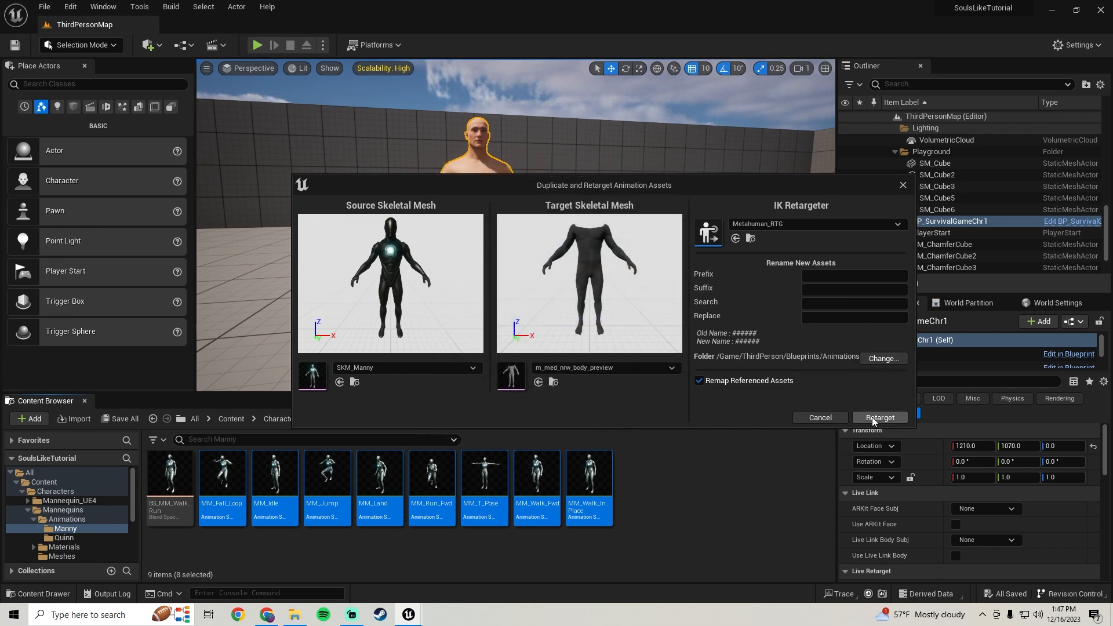
left_click(872, 416)
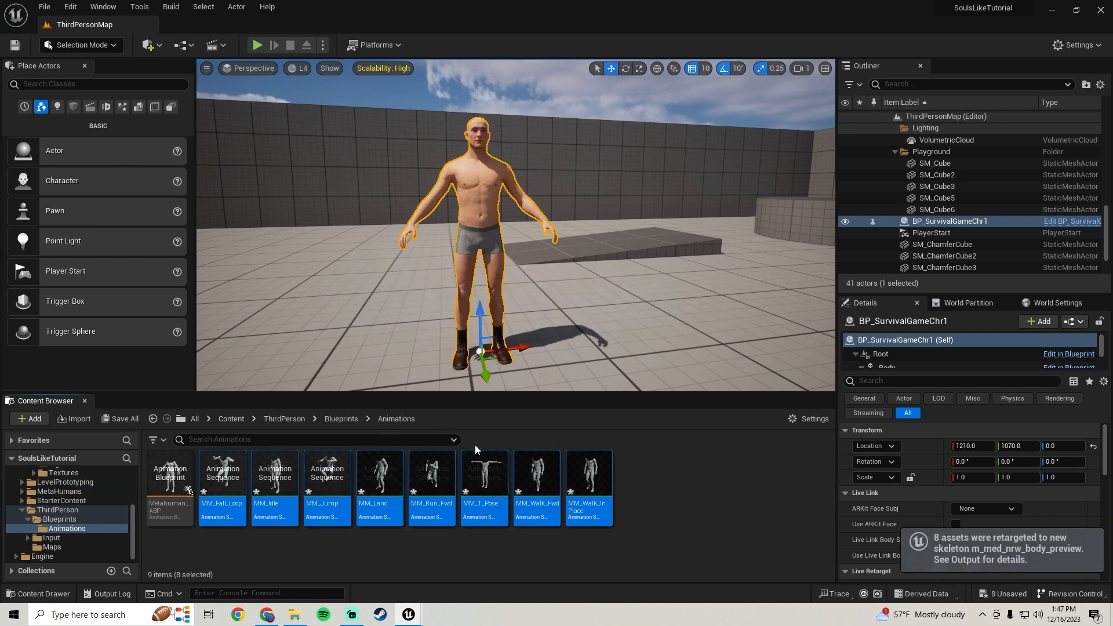
left_click(120, 418)
left_click(650, 439)
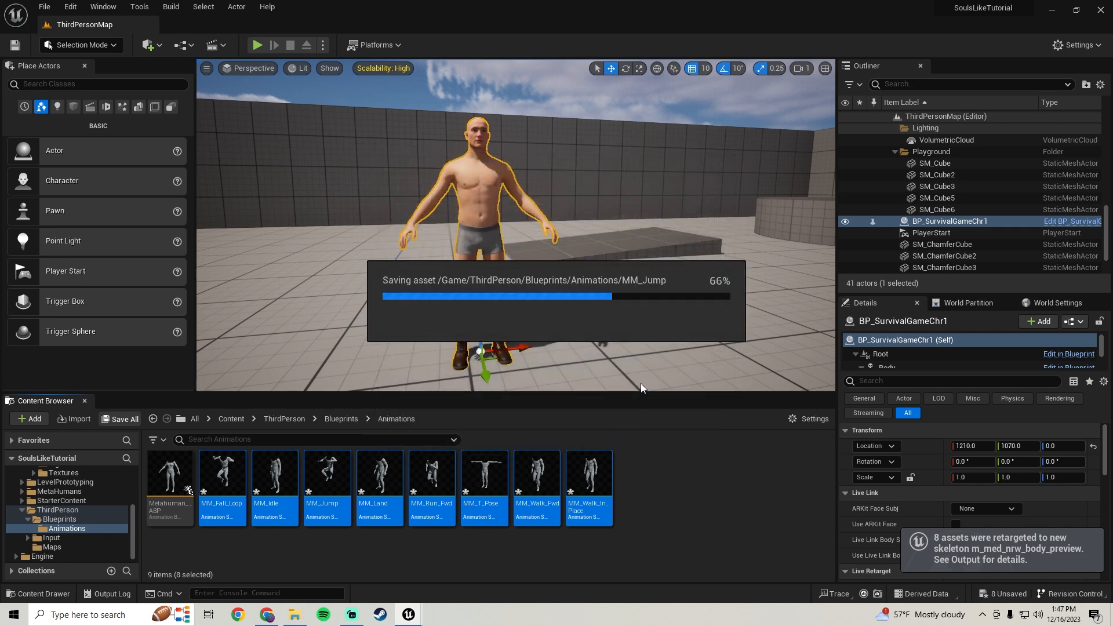
Preview the retargeted MM_Jump animation on the MetaHuman, close it and return to the level editor.
right_click_drag(632, 212, 659, 215)
right_click_drag(714, 262, 655, 235)
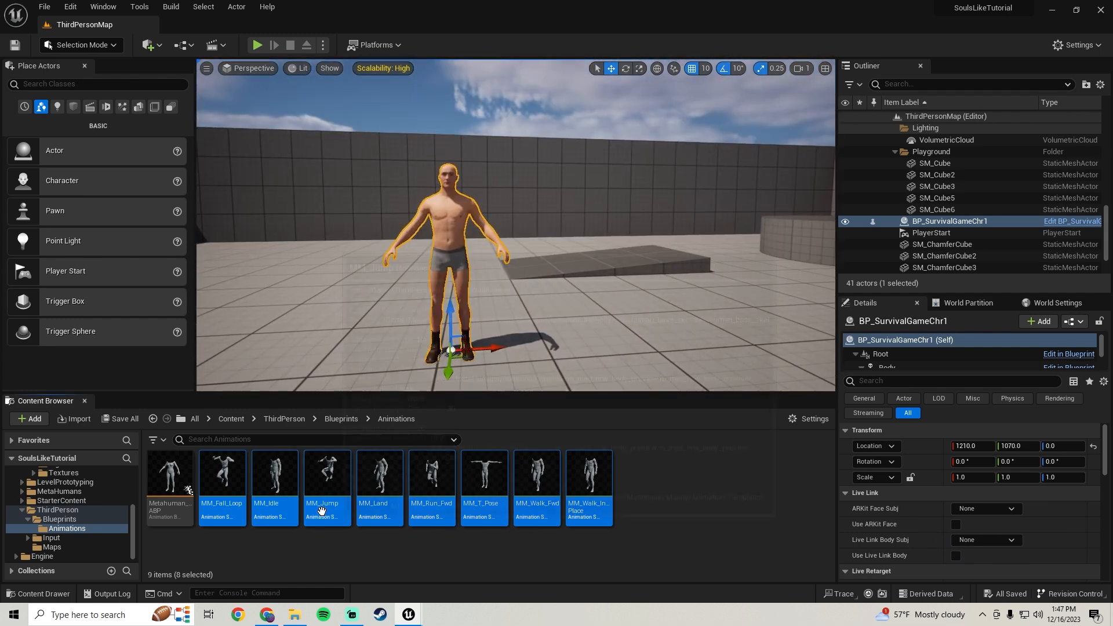
double_click(327, 481)
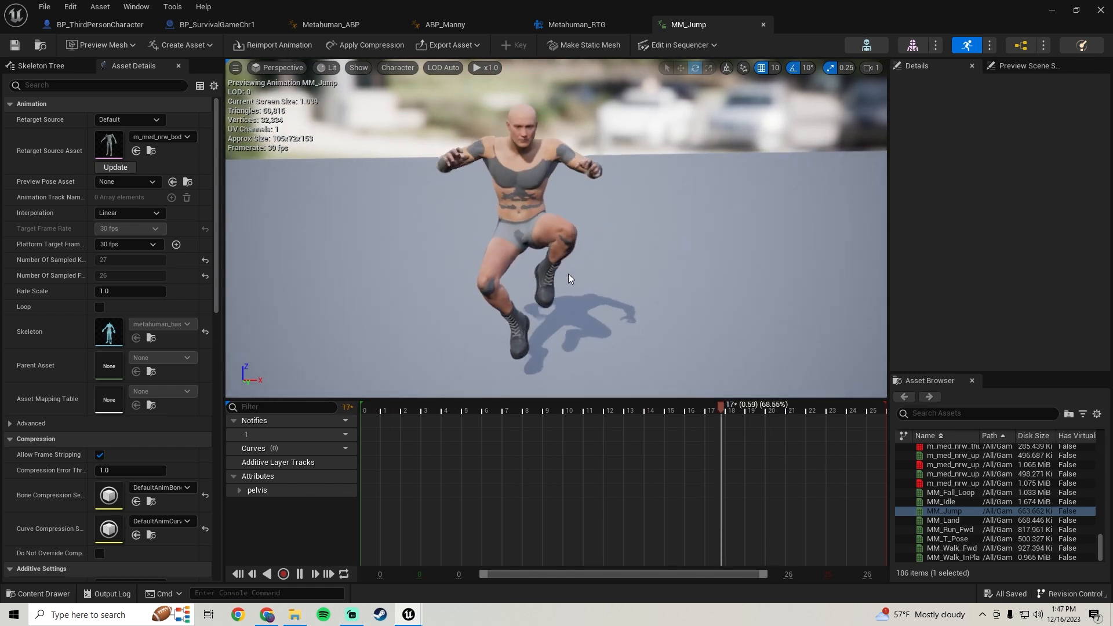
left_click(764, 24)
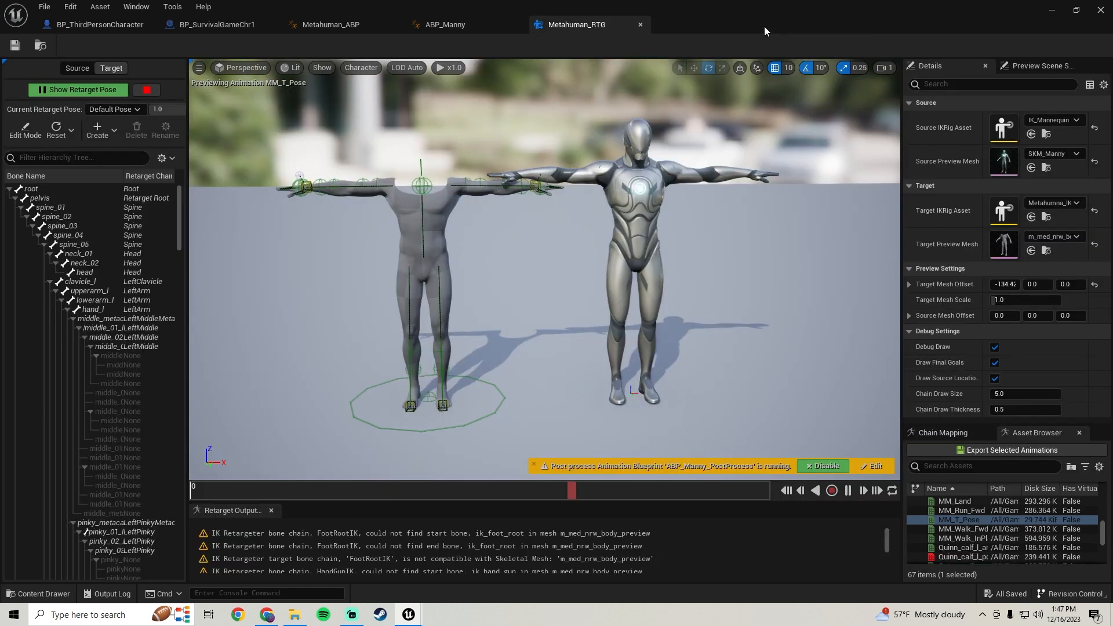
left_click(1051, 10)
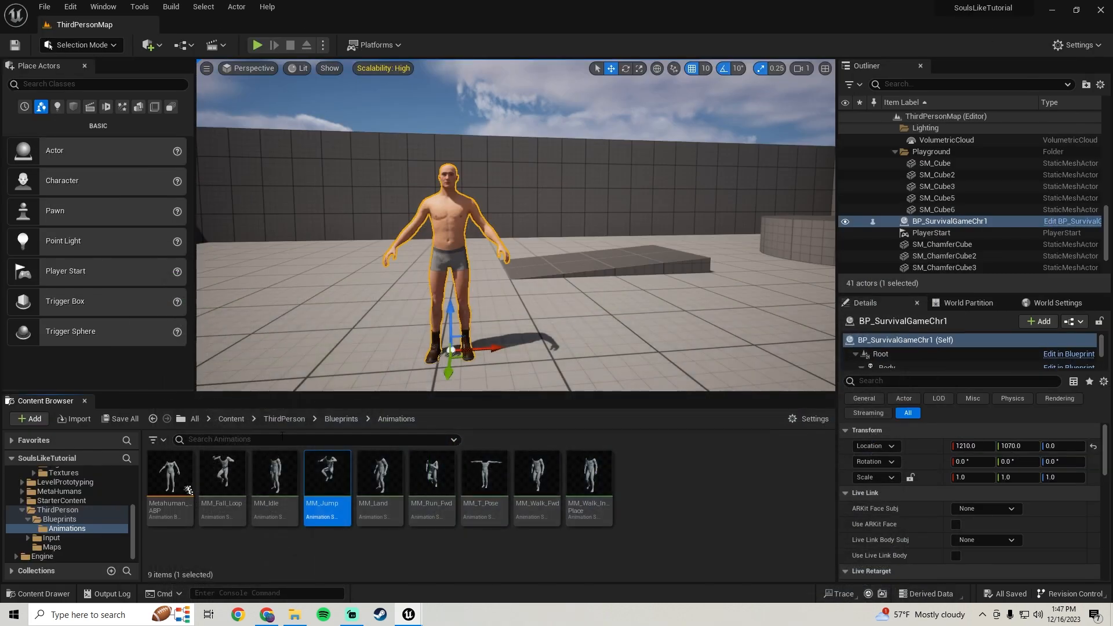
mouse_move(348, 313)
right_mouse_down()
mouse_move(313, 319)
mouse_move(382, 295)
mouse_move(400, 313)
mouse_move(371, 307)
mouse_move(357, 319)
mouse_move(385, 310)
mouse_move(347, 301)
right_mouse_up()
Collapse the ThirdPerson and Mannequins folders in the content tree and select the Characters folder.
left_click(24, 510)
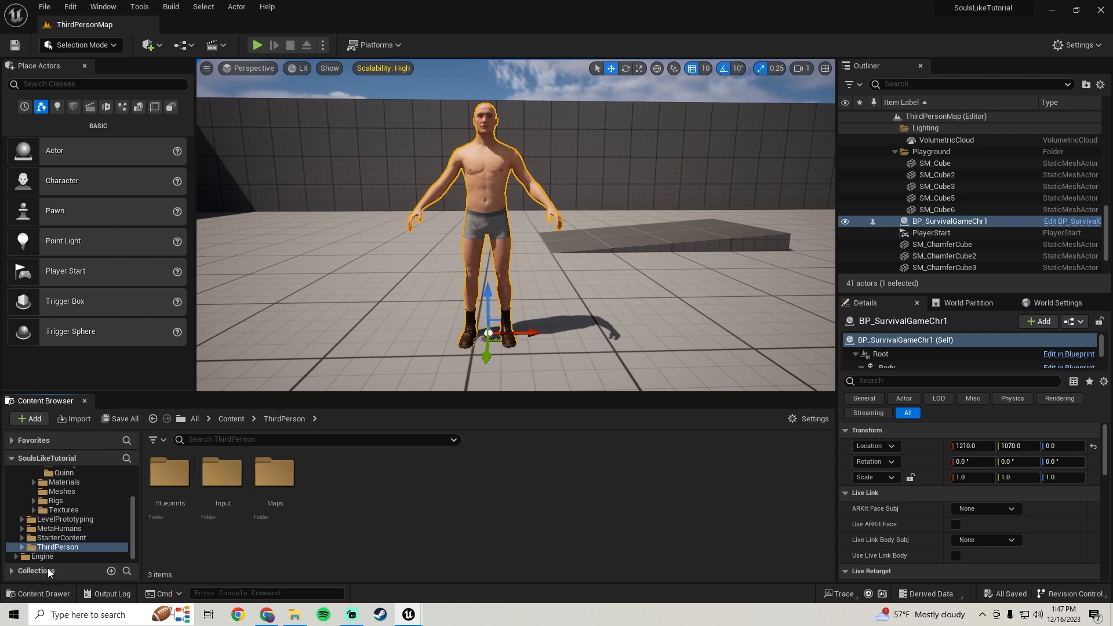
left_click(88, 546)
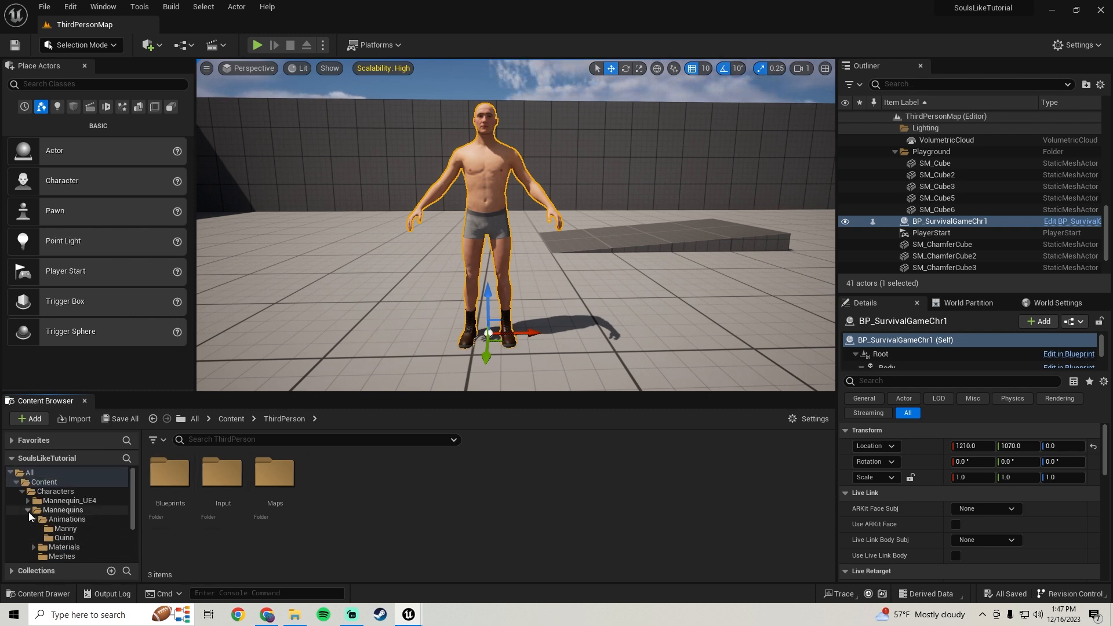
left_click(61, 491)
Examine the Idle and Walk / Run states of the Locomotion state machine in ABP_Manny, and return to the level editor.
mouse_move(409, 613)
left_click(440, 583)
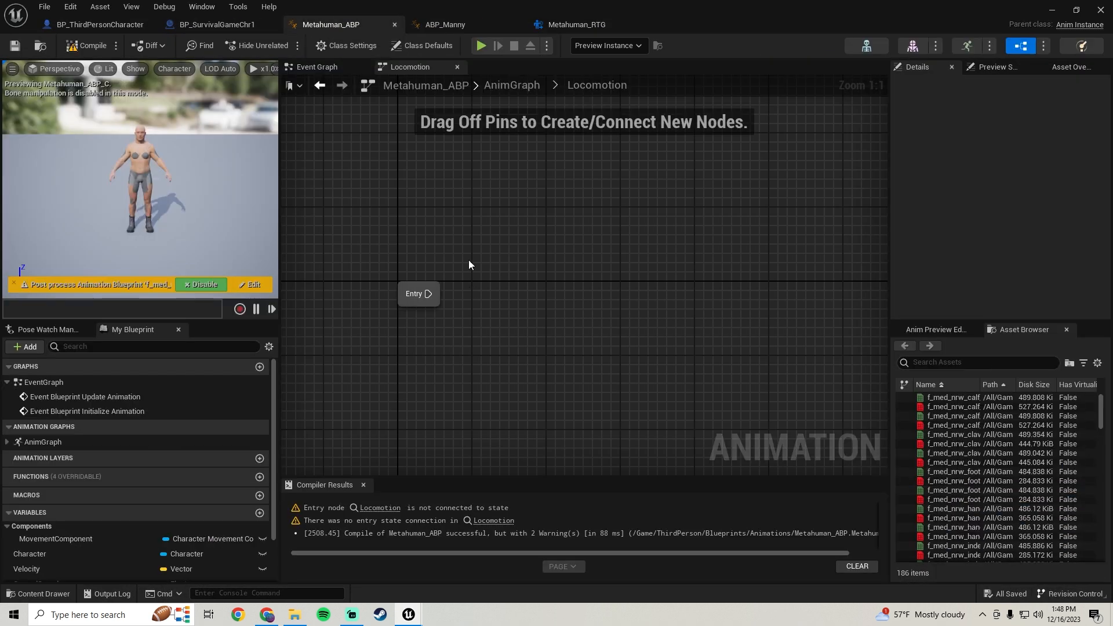
left_click(447, 23)
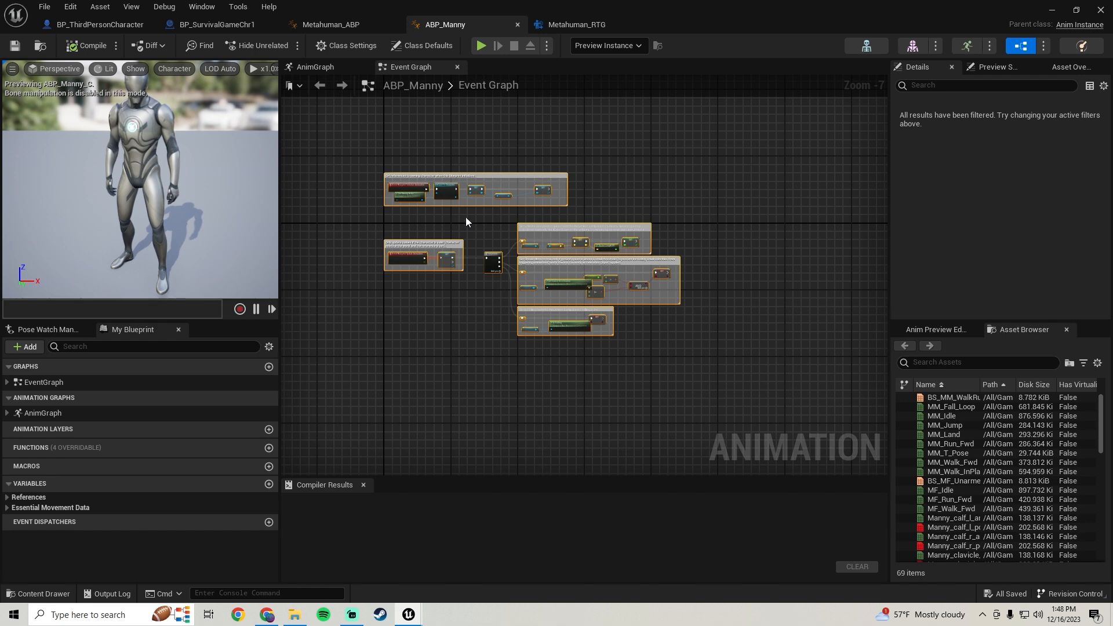
right_click_drag(422, 148, 464, 128)
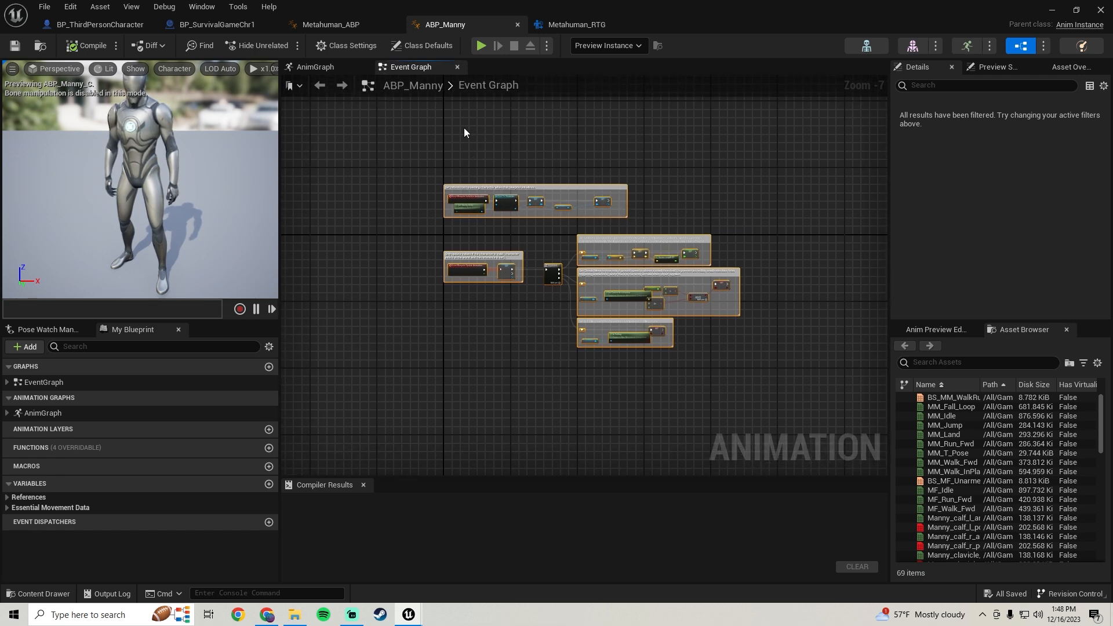
left_click(318, 67)
scroll(484, 264, "down", 1)
right_click_drag(483, 264, 516, 265)
scroll(516, 266, "down", 1)
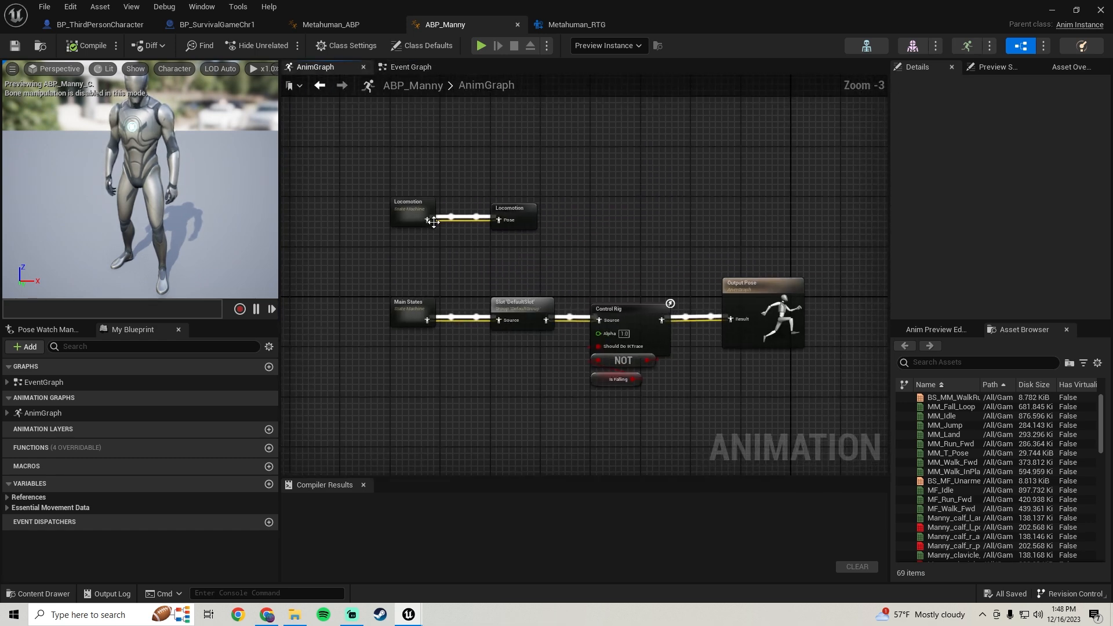
double_click(407, 206)
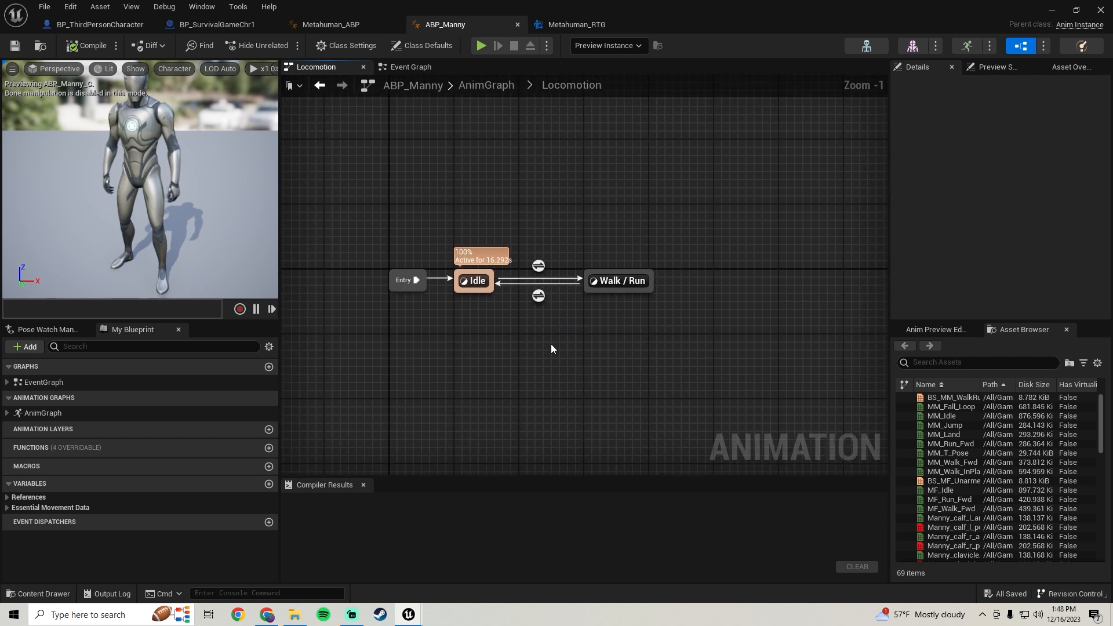
right_click_drag(486, 336, 458, 320)
left_click_drag(434, 210, 672, 322)
left_click(1053, 11)
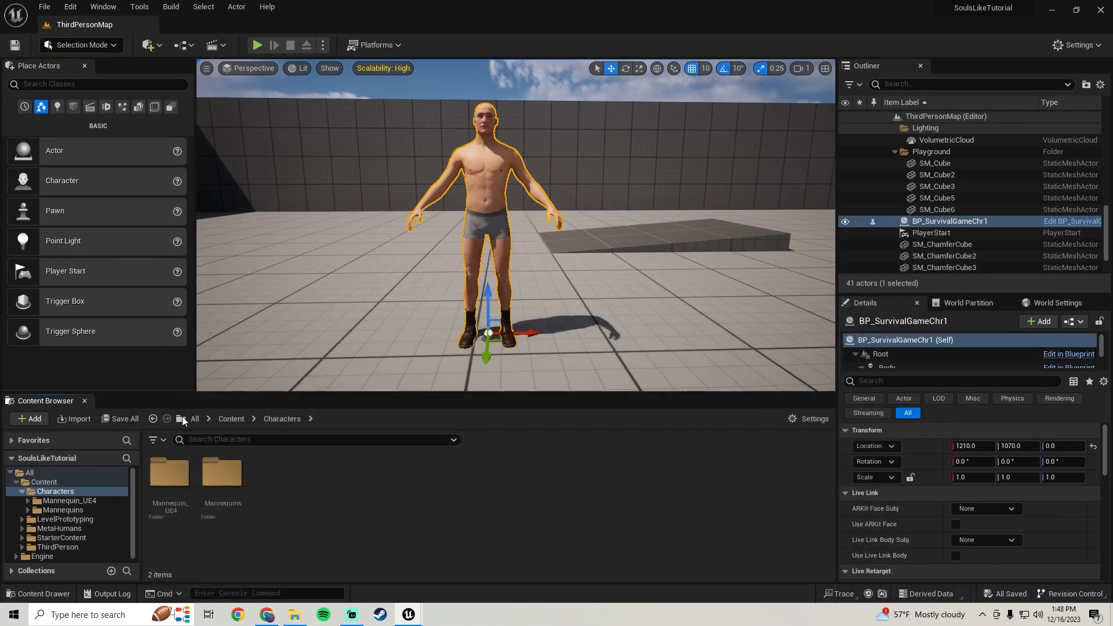
Create a legacy Blend Space 1D on metahuman_base_skel in ThirdPerson/Blueprints/Animations and name it IdleWalkRun_BS.
left_click(22, 492)
double_click(57, 529)
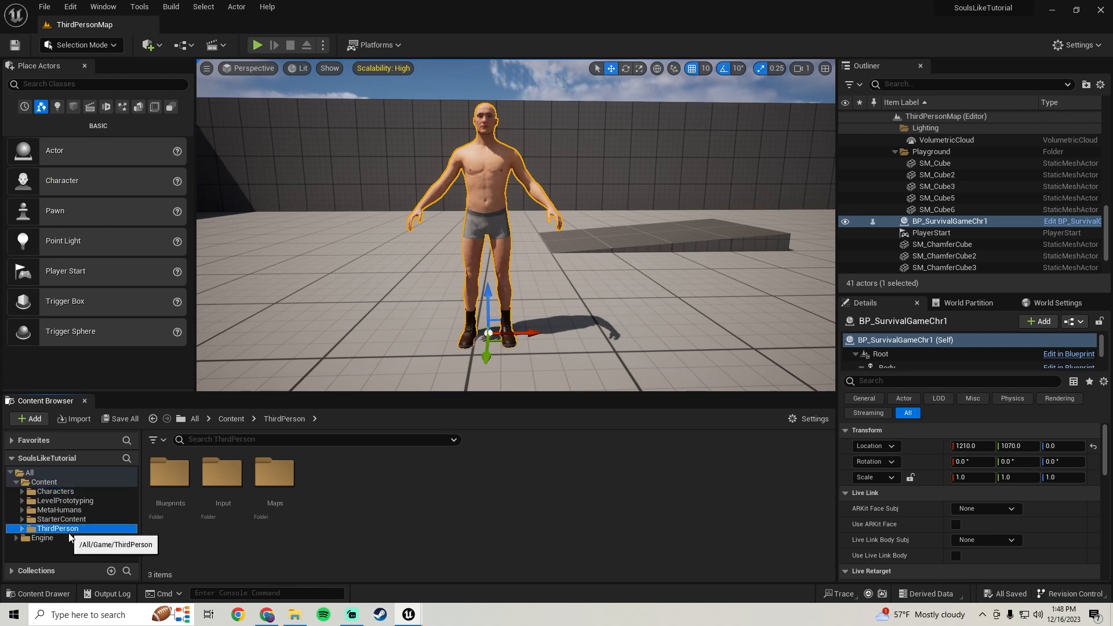
left_click(59, 538)
double_click(170, 481)
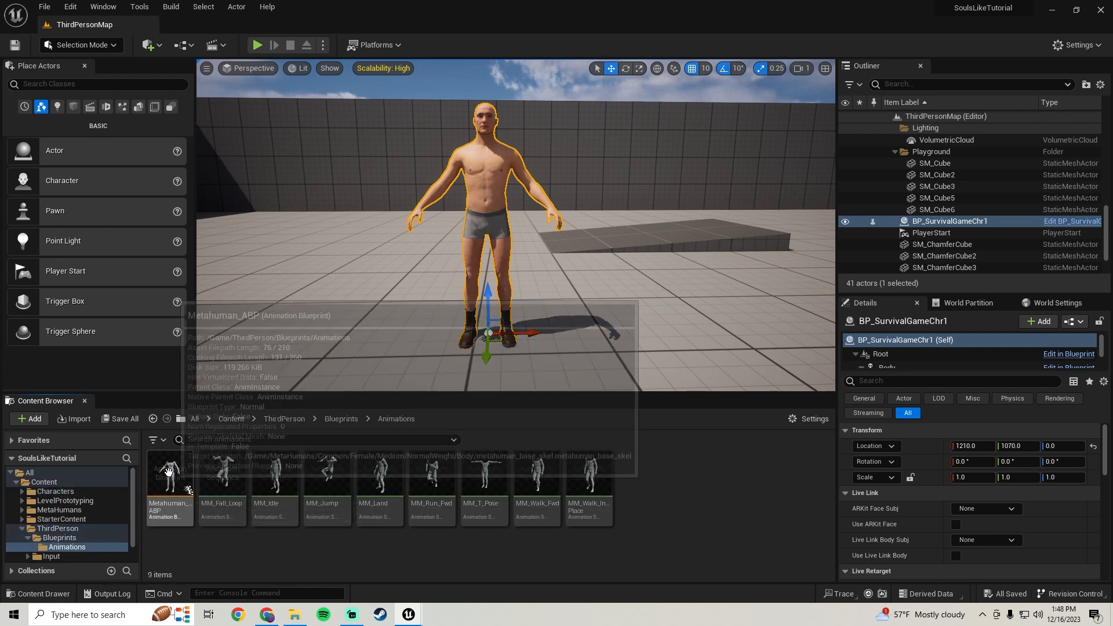
right_click(638, 490)
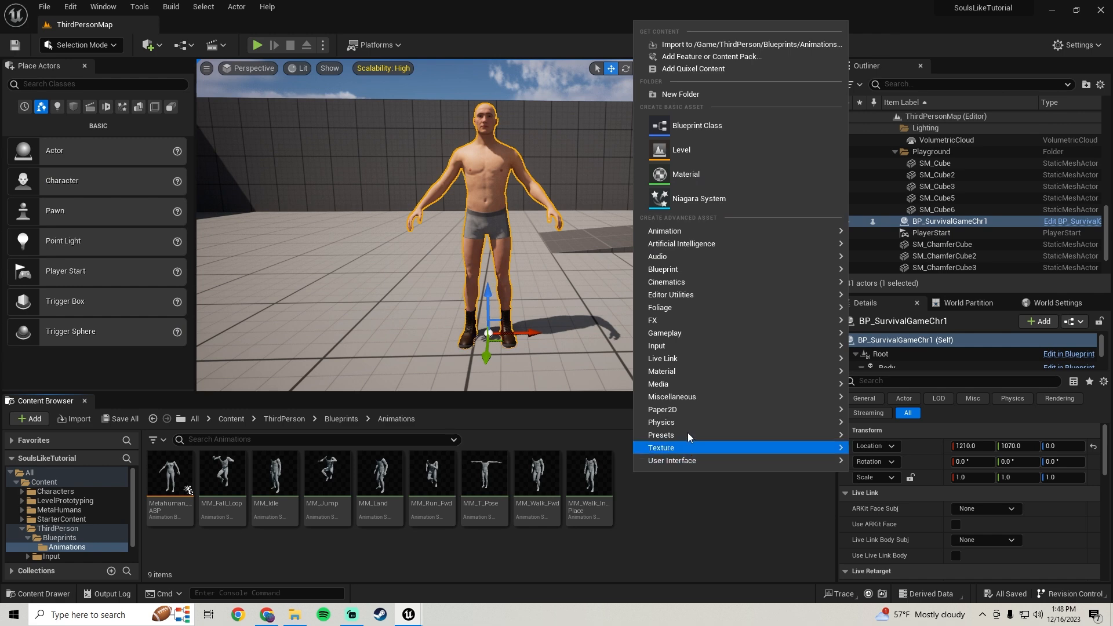
mouse_move(669, 230)
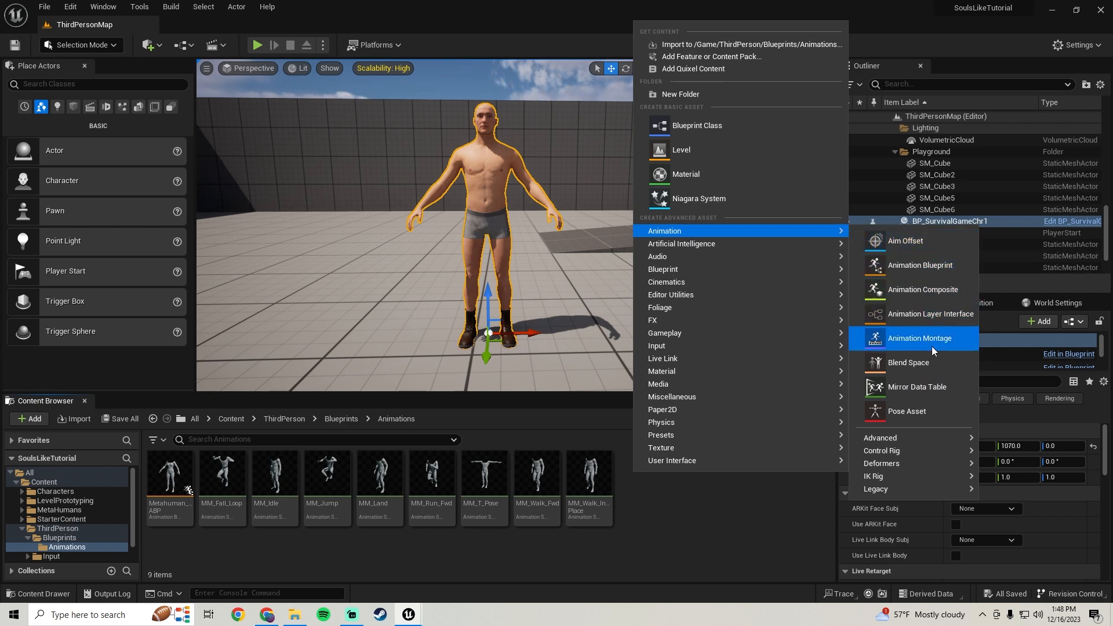
mouse_move(876, 490)
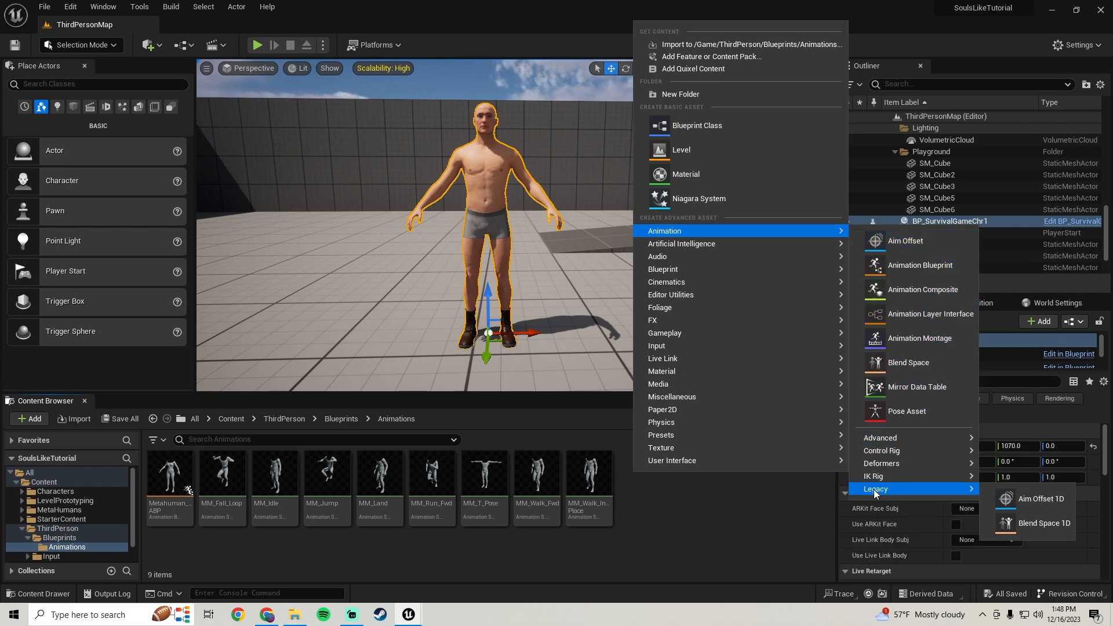
left_click(1036, 524)
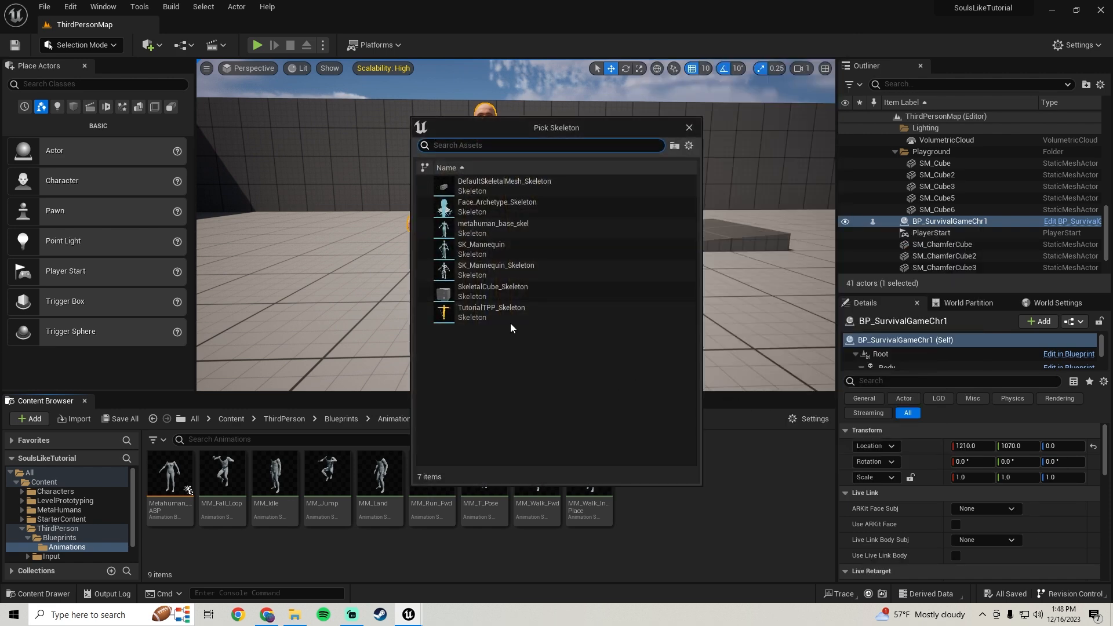
left_click(500, 231)
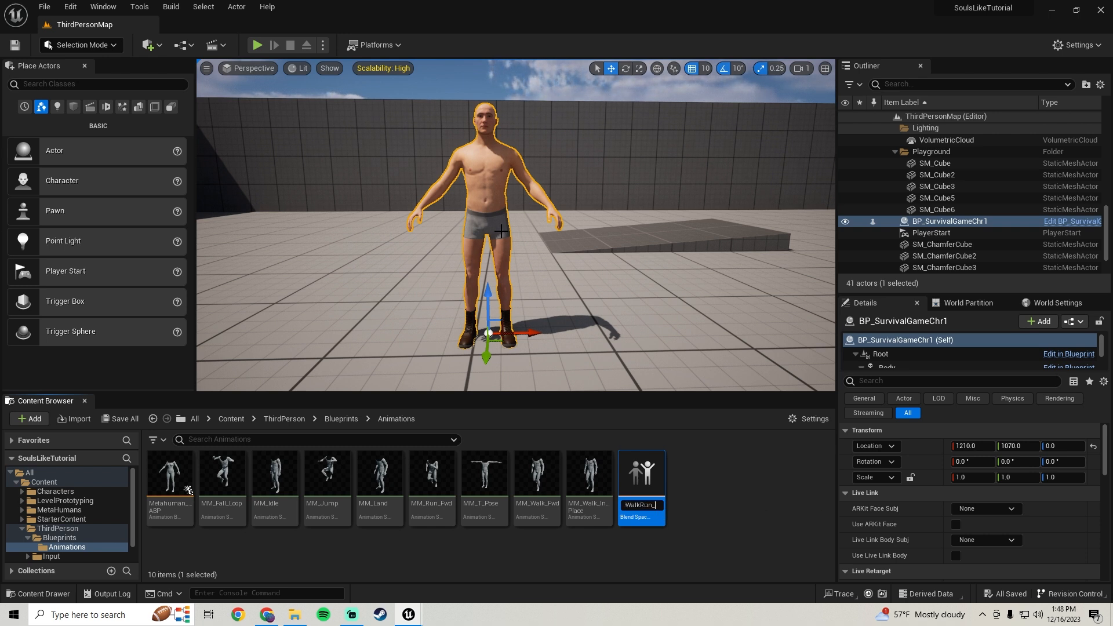
key("Return")
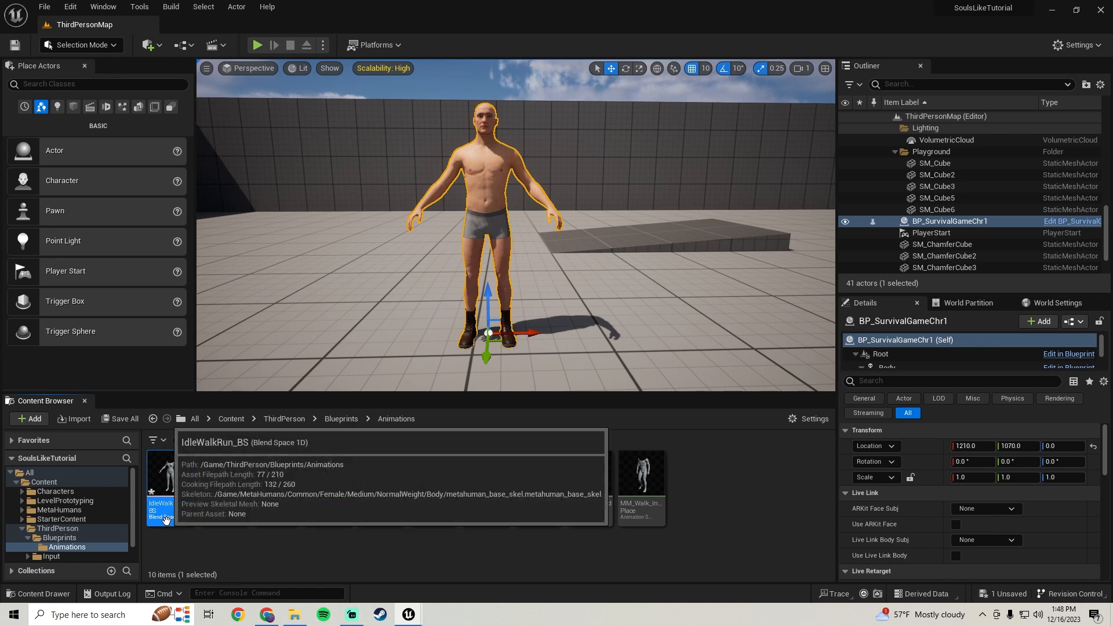
Open IdleWalkRun_BS for editing and frame the whole preview character.
double_click(188, 519)
right_click_drag(715, 232, 745, 210)
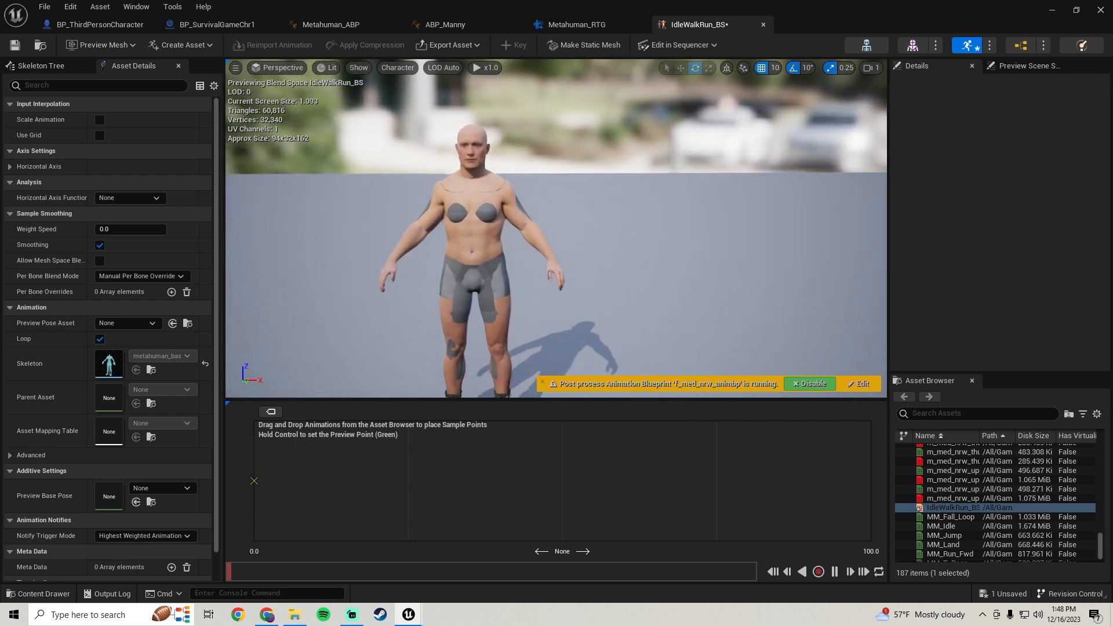
scroll(715, 232, "down", 2)
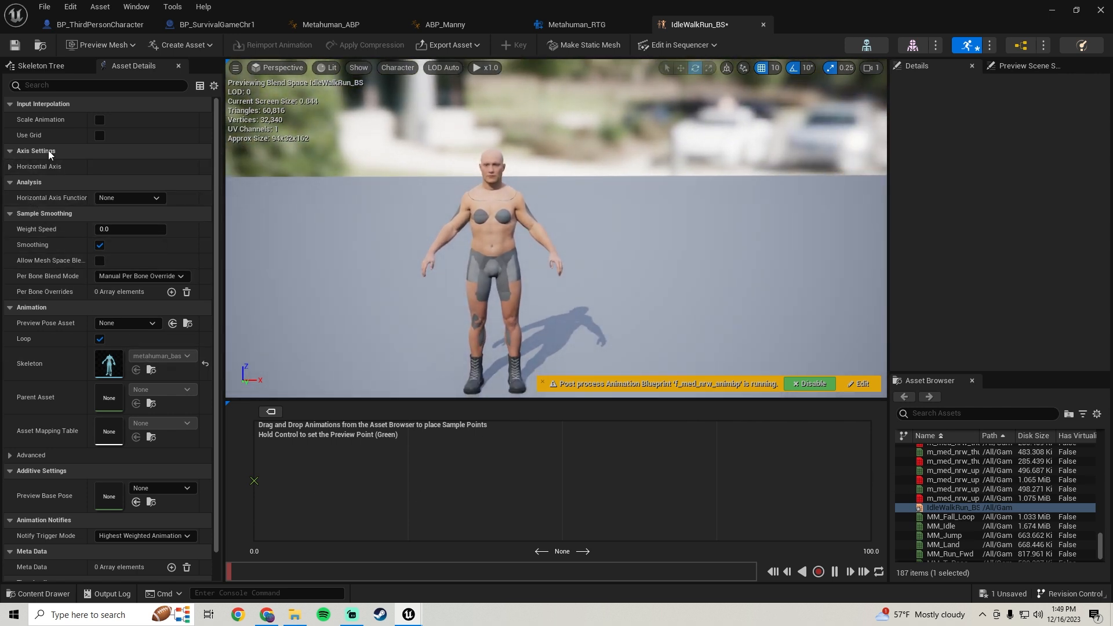
Name IdleWalkRun_BS's horizontal axis Speed and save the blend space.
left_click(9, 167)
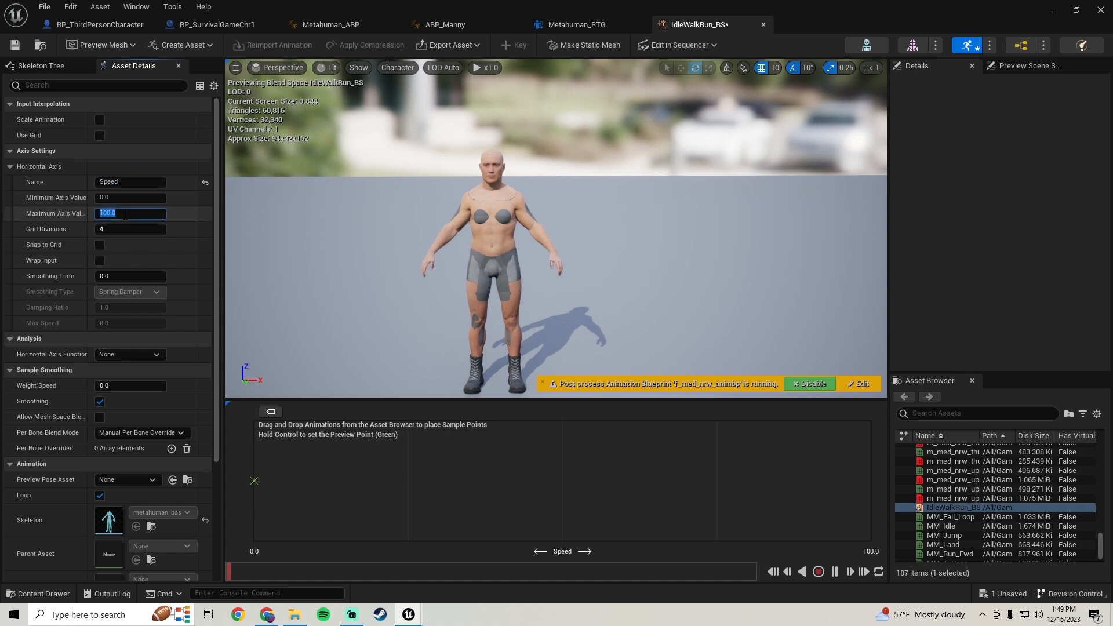
left_click(17, 47)
Look up the max walk speed of the Character Movement component in BP_ThirdPersonCharacter.
left_click(84, 25)
scroll(96, 158, "down", 5)
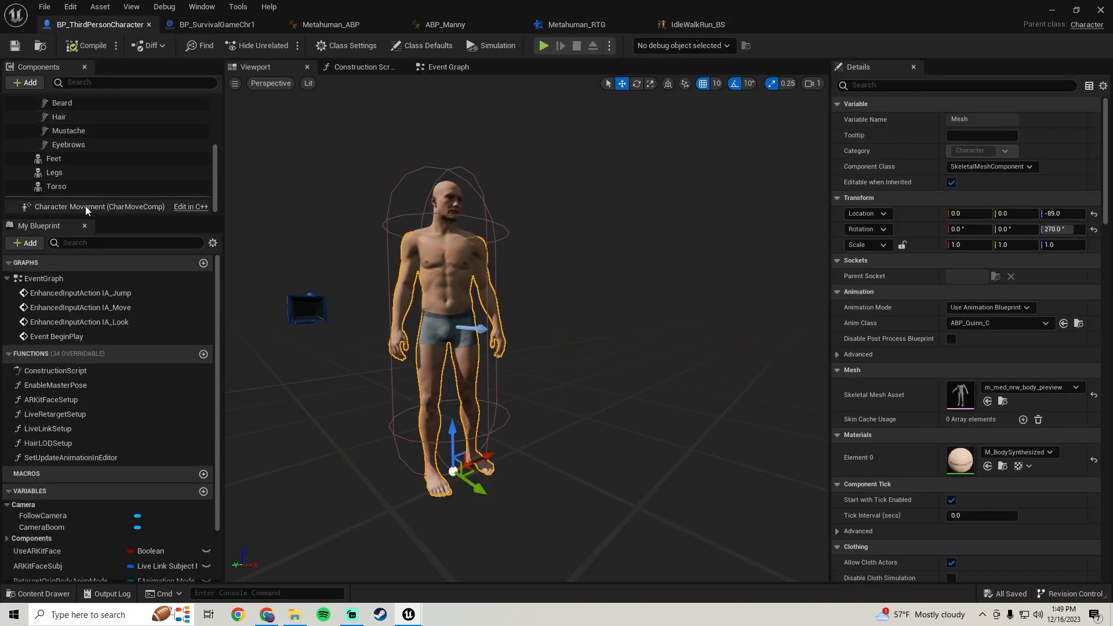
left_click(85, 207)
left_click(871, 87)
type("max walk")
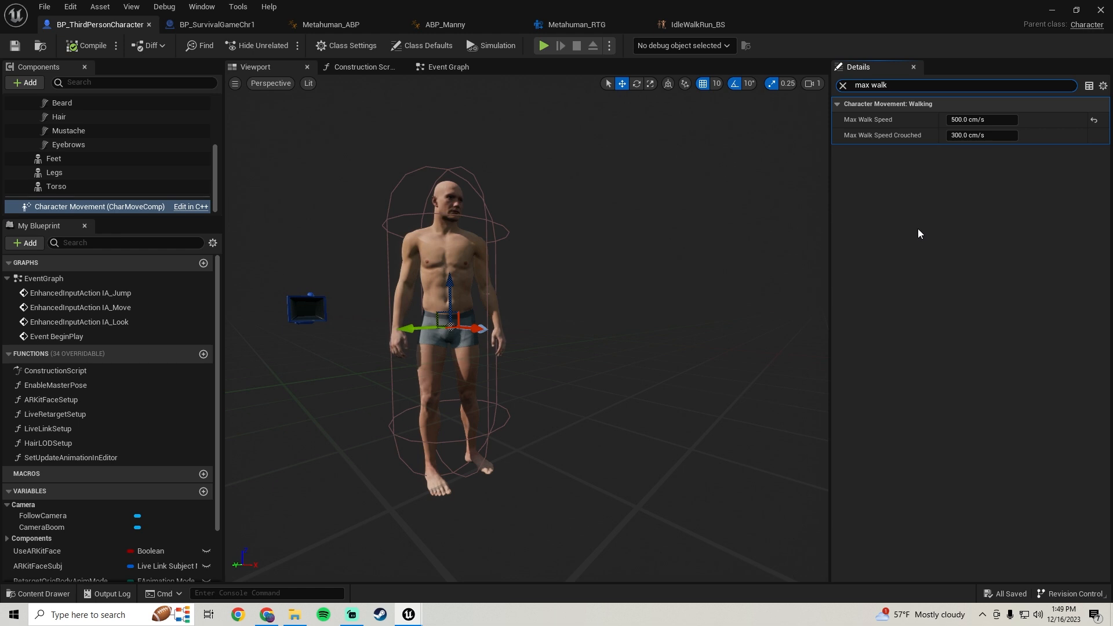
Set the maximum Speed axis value of IdleWalkRun_BS to 500 and save the blend space.
left_click(675, 28)
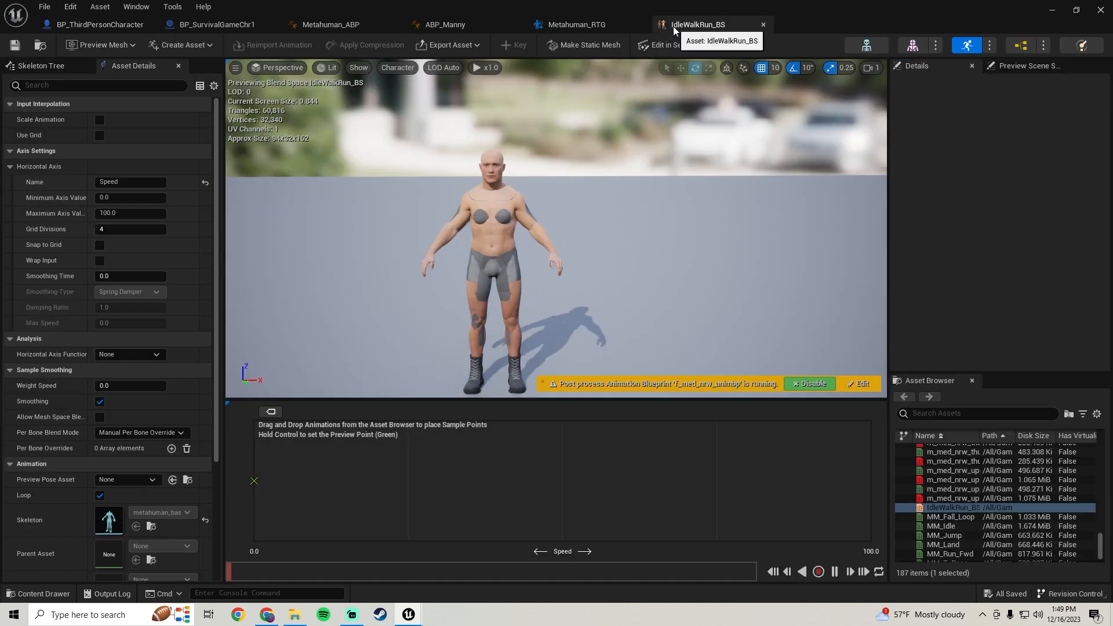
left_click(116, 213)
type("500")
key("Return")
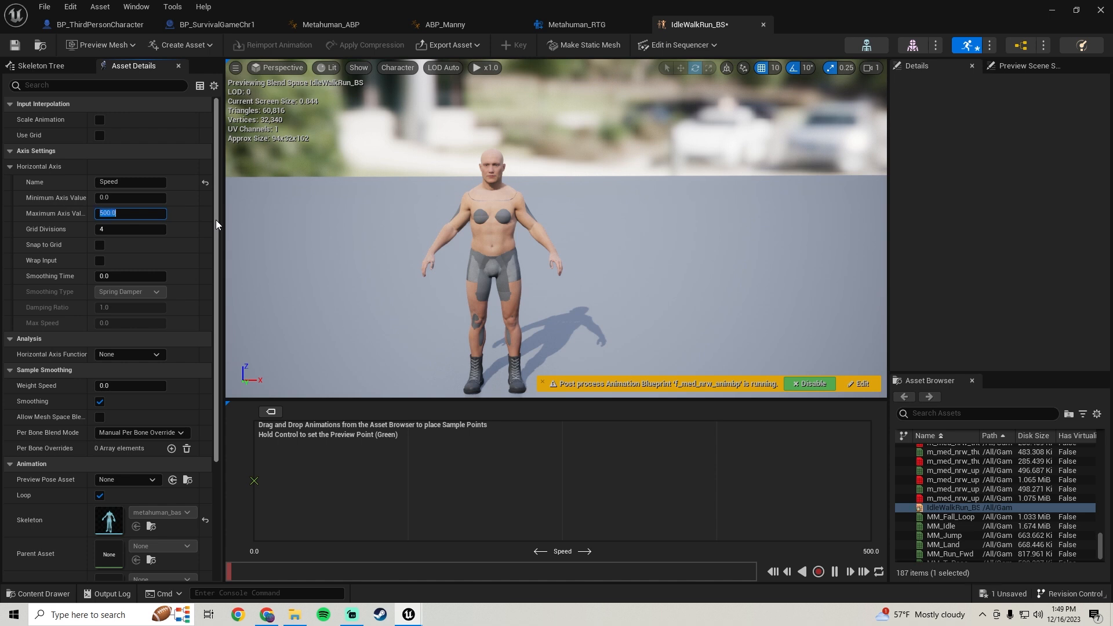
left_click(15, 44)
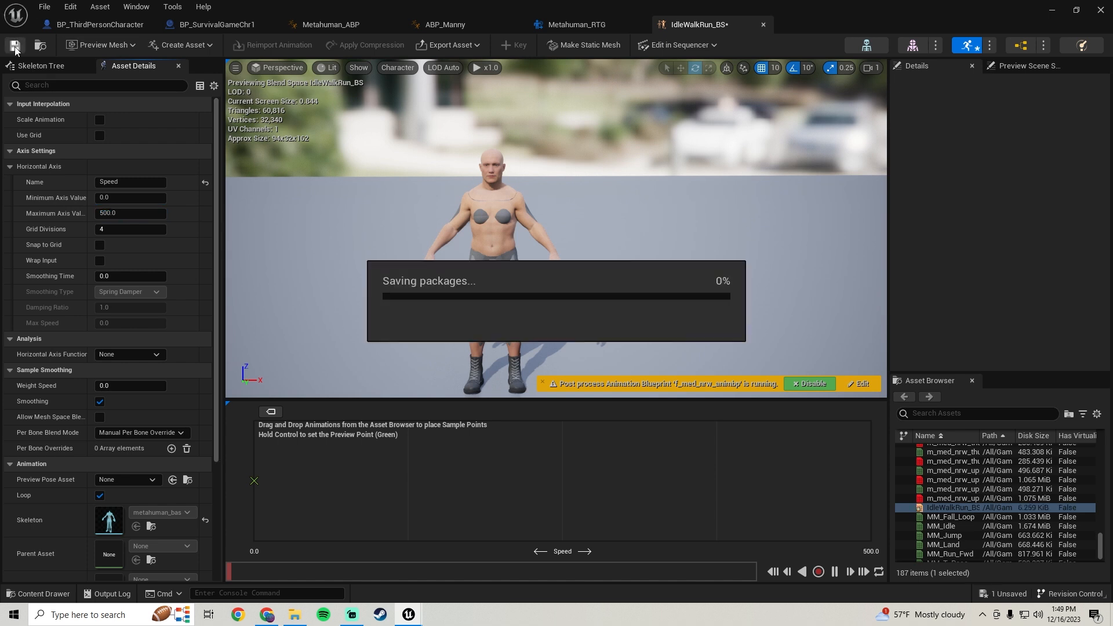
Find the MM_Idle animation and place it as a sample at speed 0 in the blend space.
left_click(940, 411)
type("id")
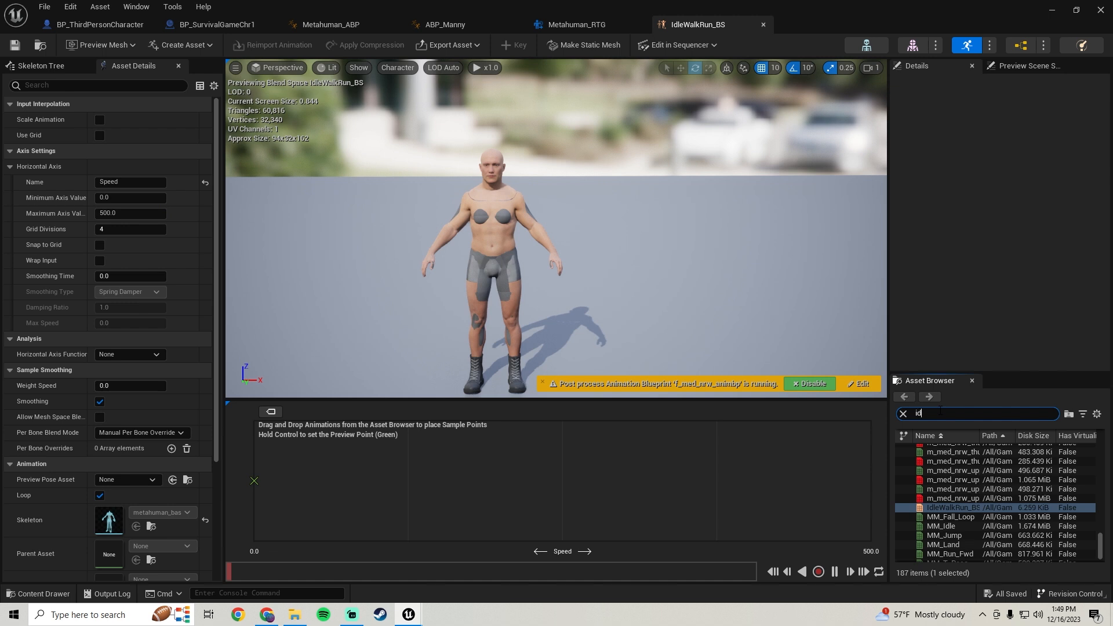
type("le")
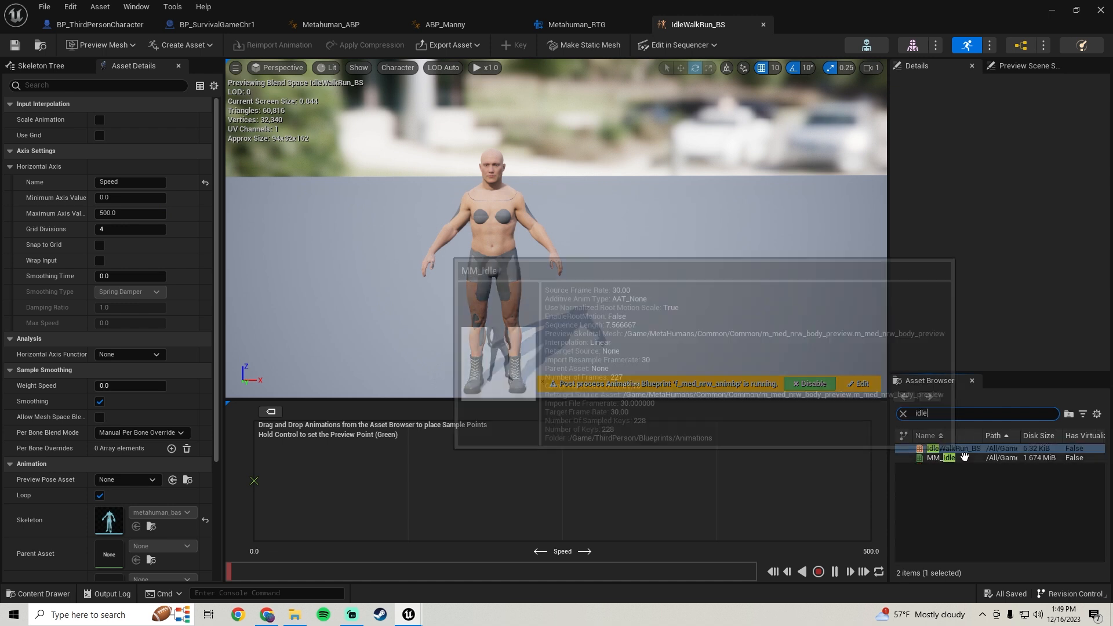
left_click_drag(951, 458, 256, 481)
mouse_move(440, 279)
right_mouse_down()
mouse_move(406, 312)
mouse_move(446, 267)
right_mouse_up()
Find the MM_Walk_Fwd animation and place it as a sample at the middle of the Speed axis.
key("w")
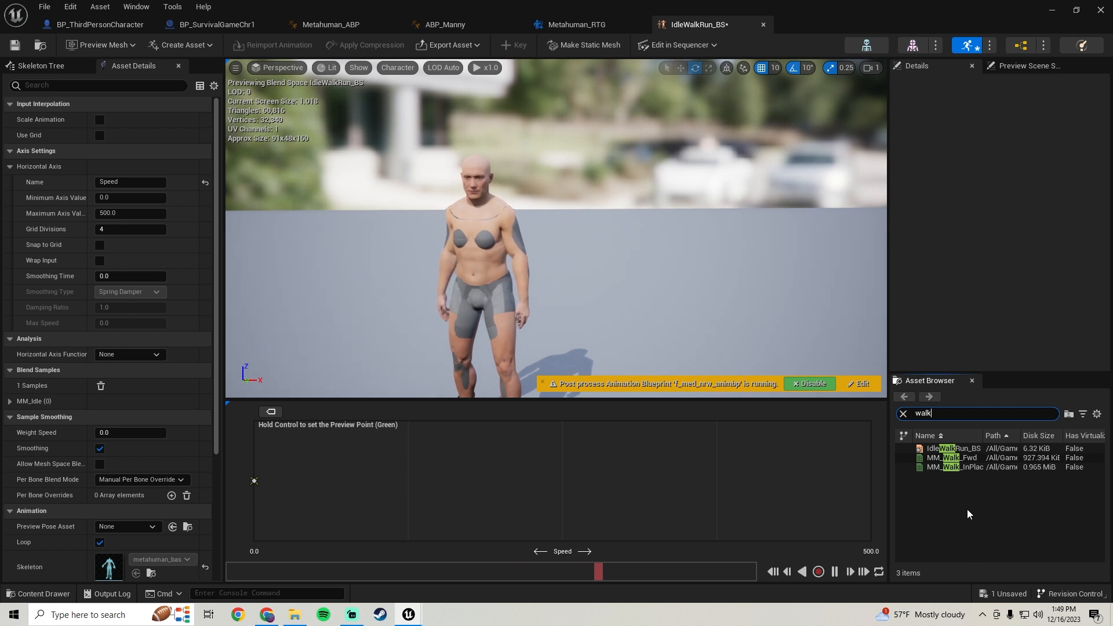
mouse_move(938, 459)
left_click_drag(938, 459, 561, 480)
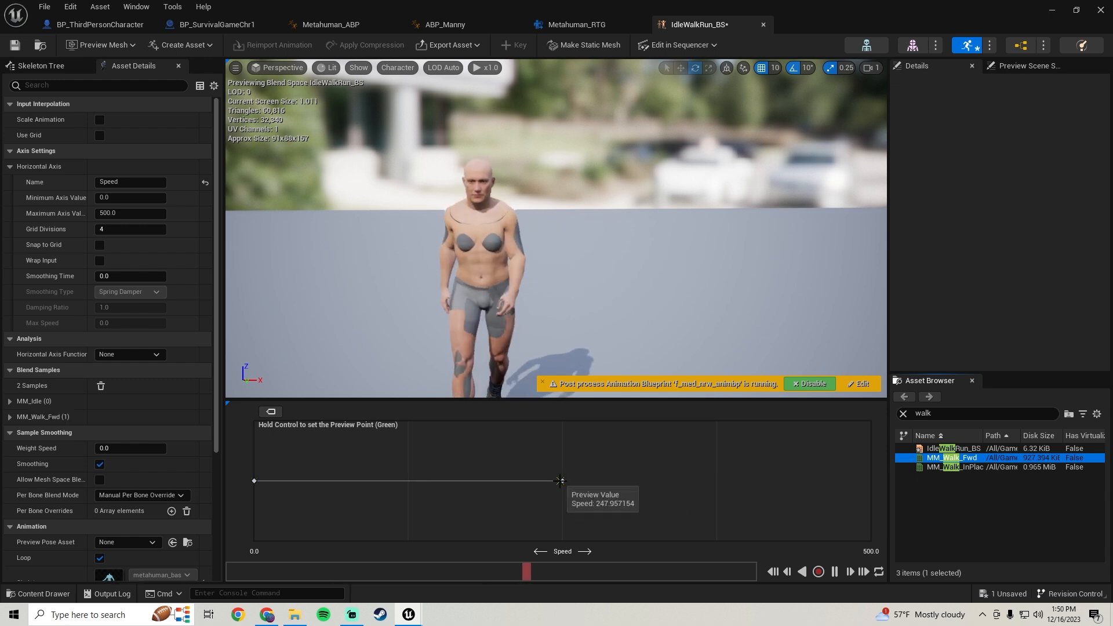
Find the MM_Run_Fwd animation, place it as a sample at speed 500, and save the blend space.
left_click_drag(970, 414, 875, 411)
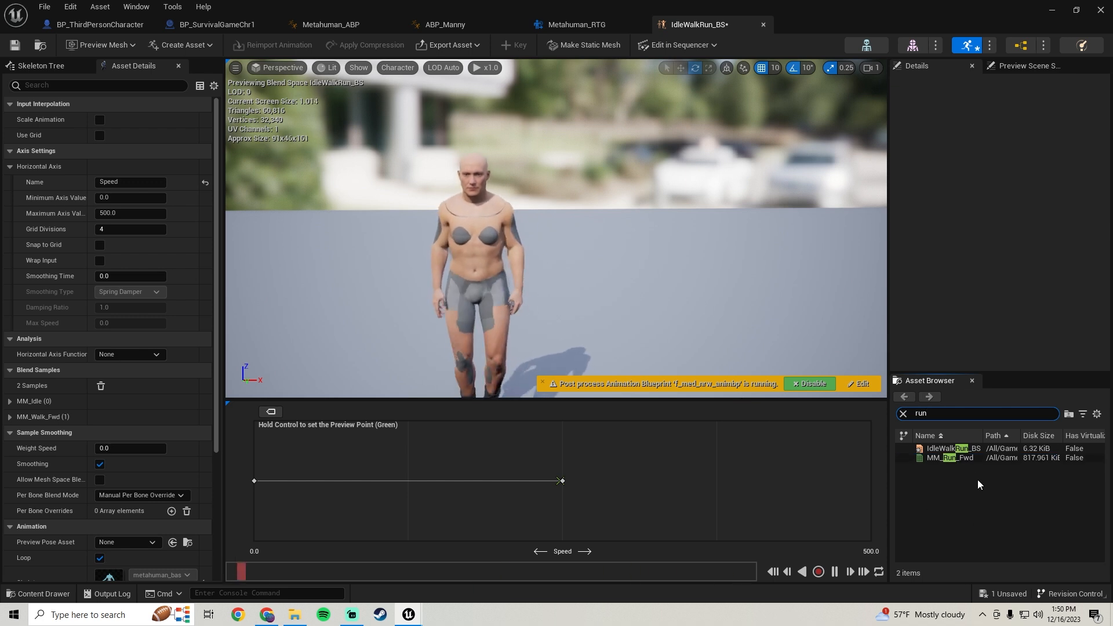
left_click_drag(957, 458, 590, 494)
left_click(866, 479, "ctrl")
left_click(15, 47)
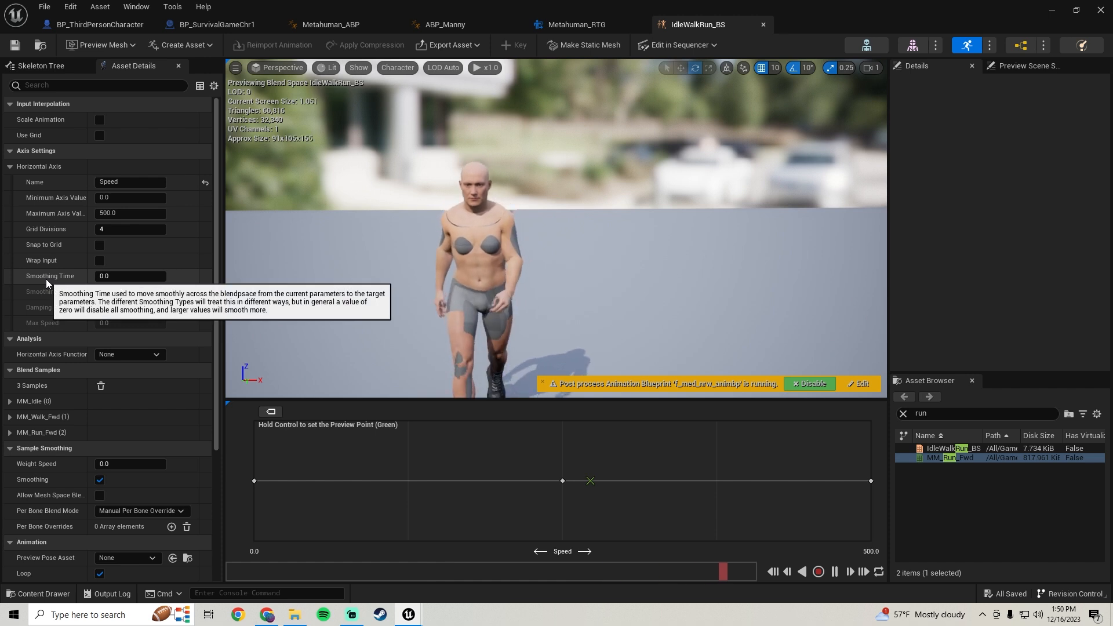
Set the Speed axis smoothing time to 0.1 and save the blend space.
left_click(128, 276)
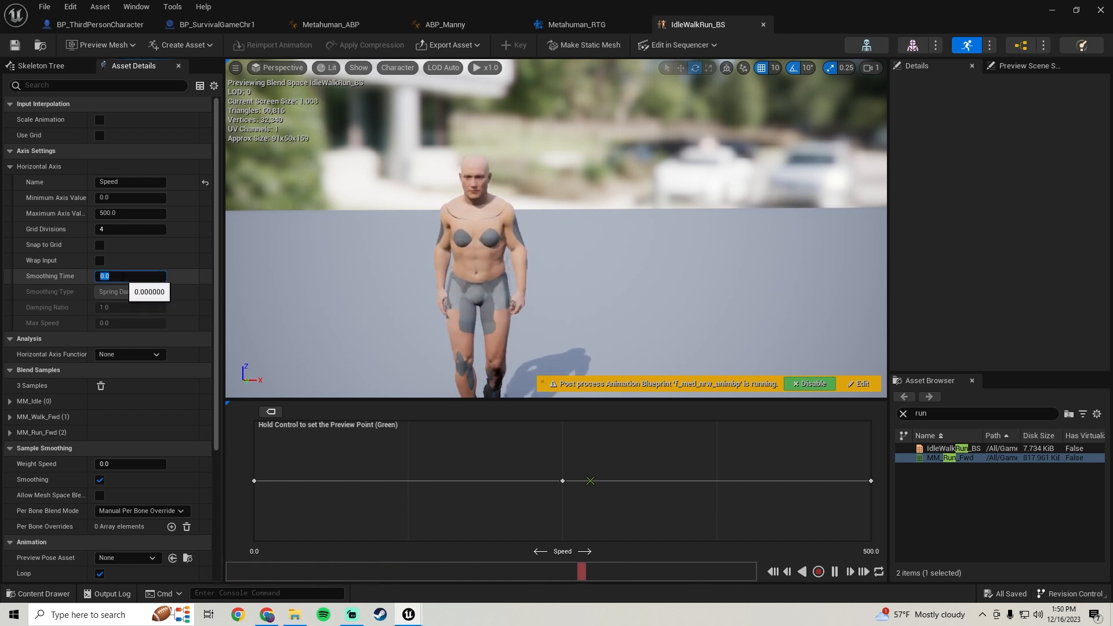
type("0.1")
key("Return")
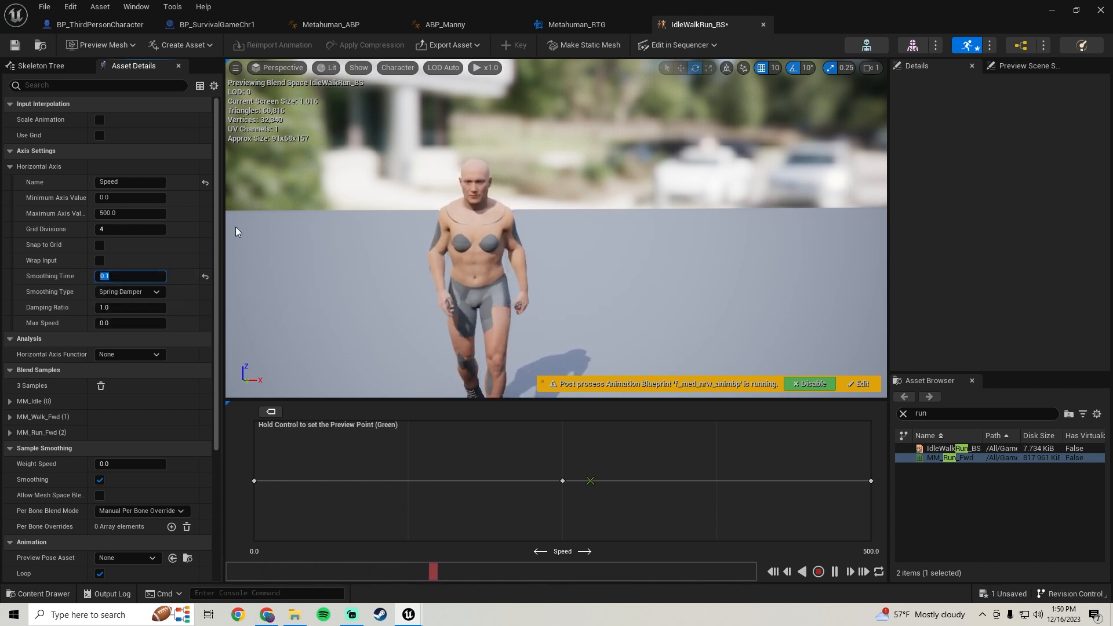
left_click(14, 44)
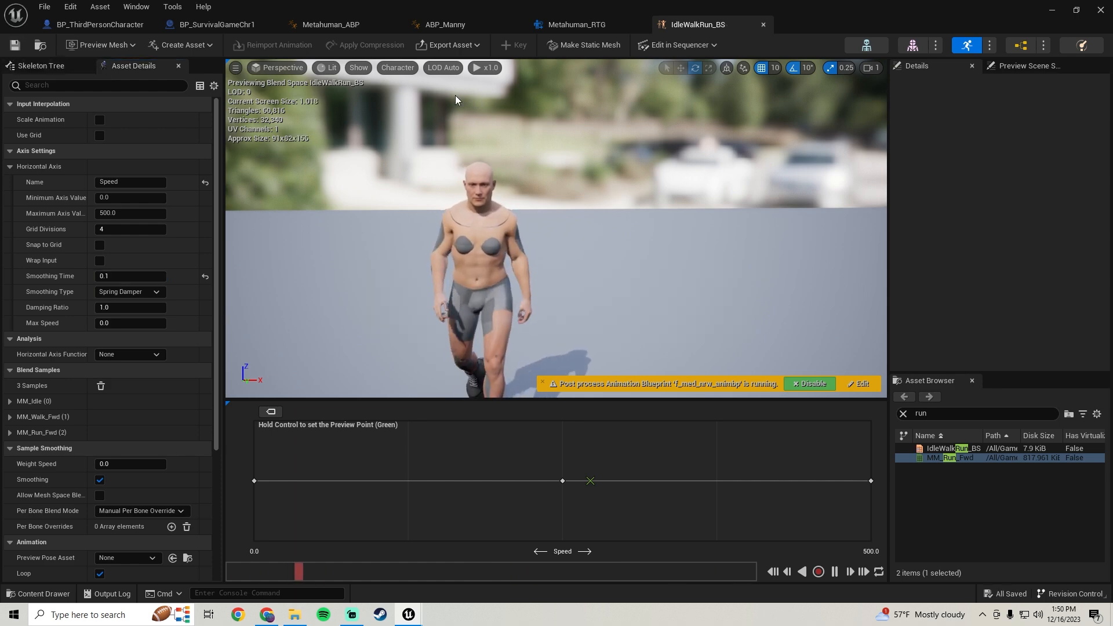
Close the IdleWalkRun_BS and Metahuman_RTG editors and review the Locomotion state machine in ABP_Manny.
left_click(763, 24)
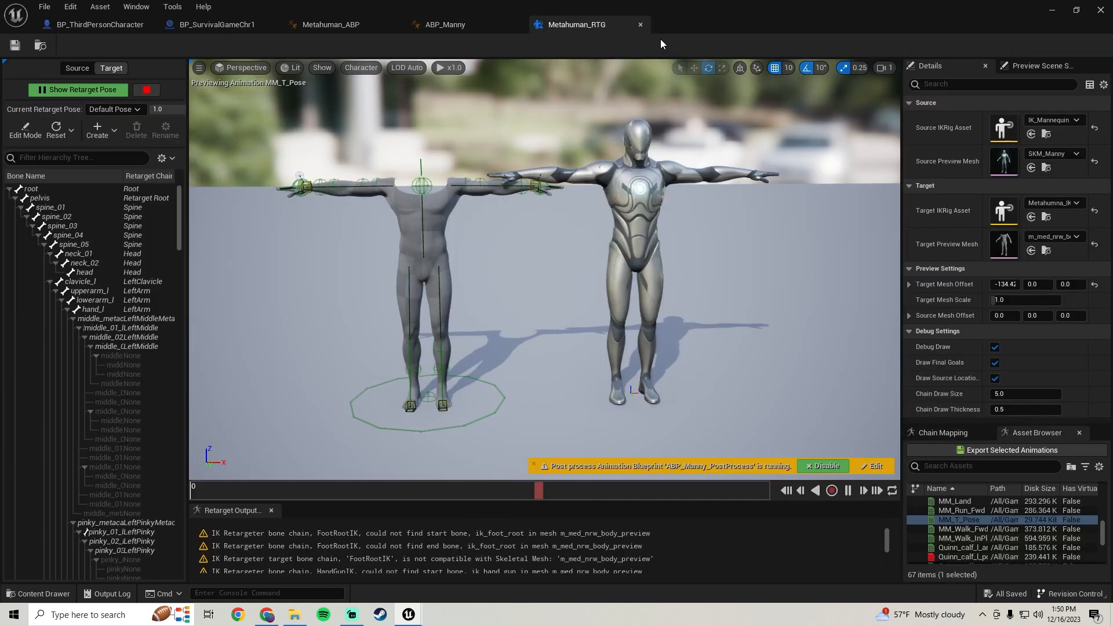
left_click(640, 25)
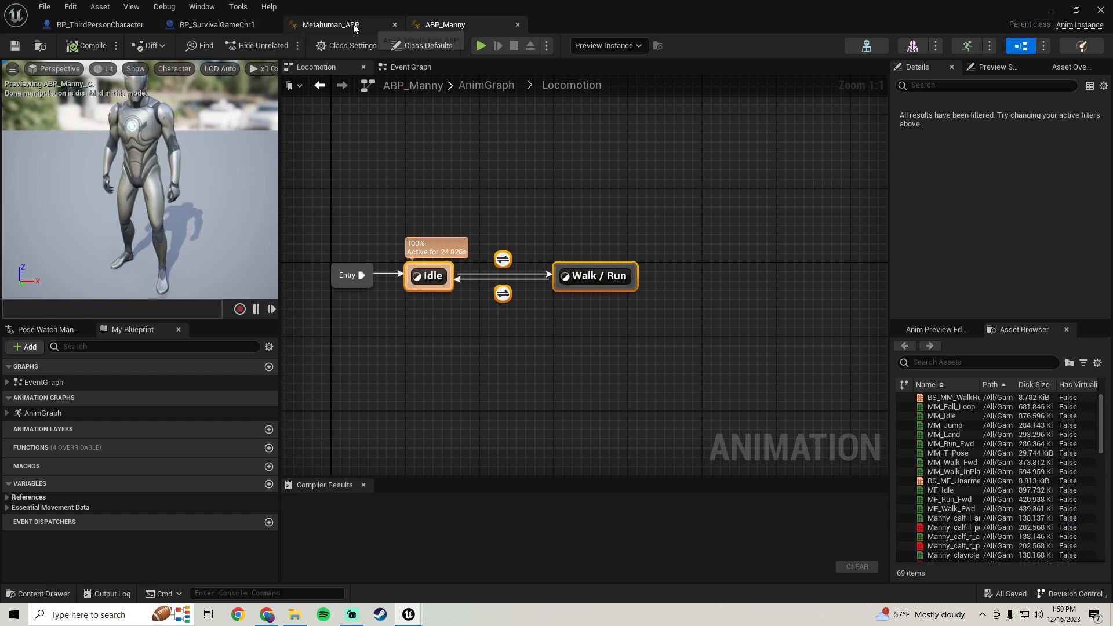
scroll(510, 209, "down", 4)
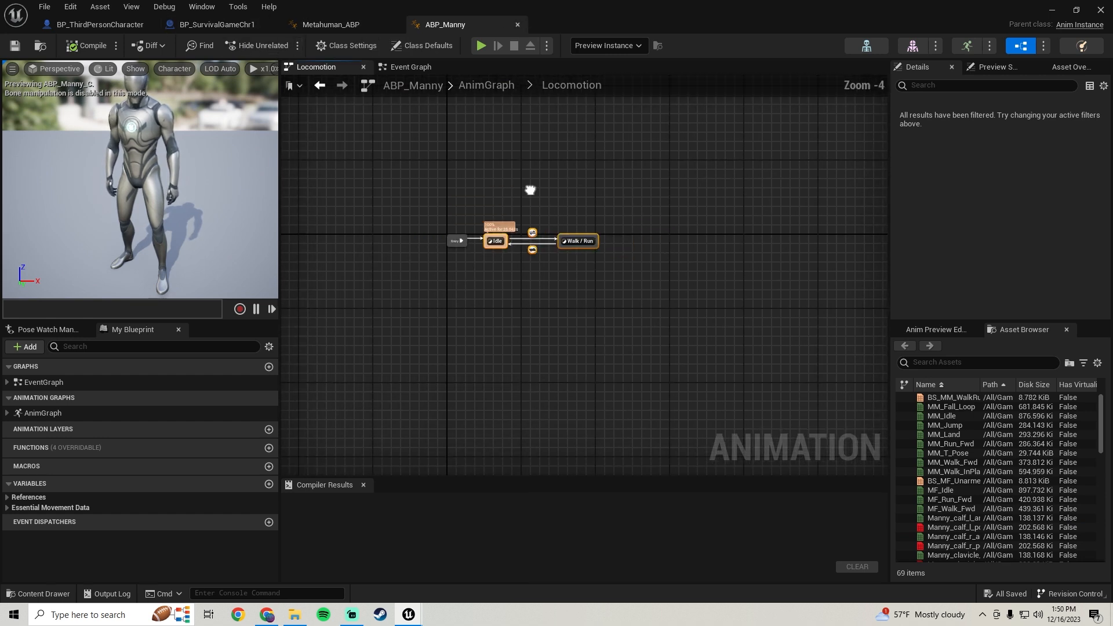
scroll(520, 298, "up", 1)
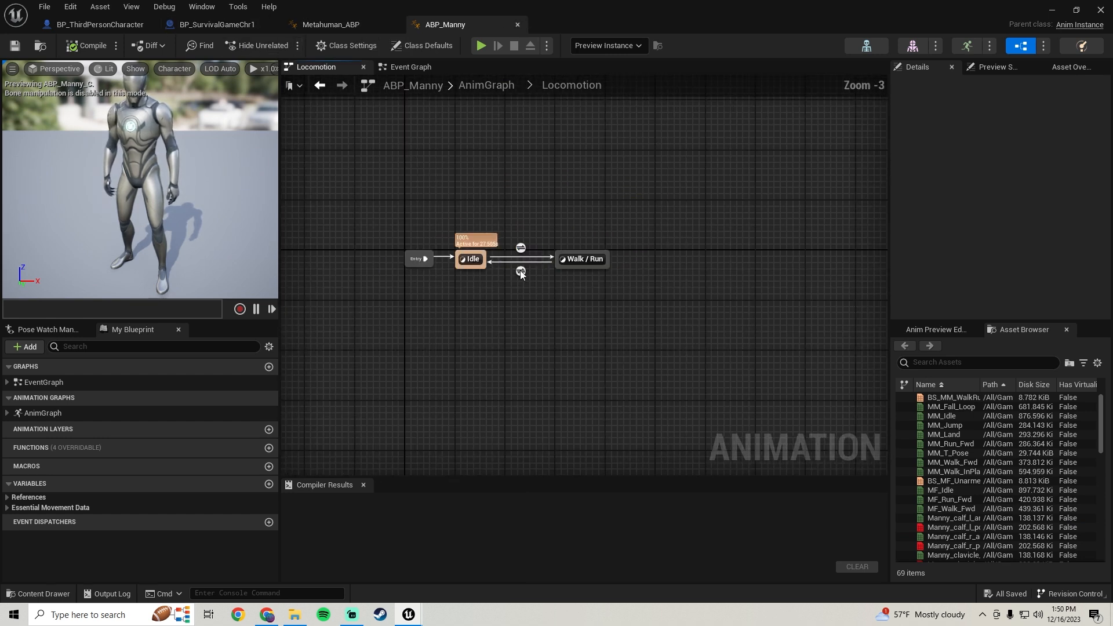
Add a state connected from Entry in Metahuman_ABP's Locomotion state machine and name it IdleWalkRun.
left_click(327, 25)
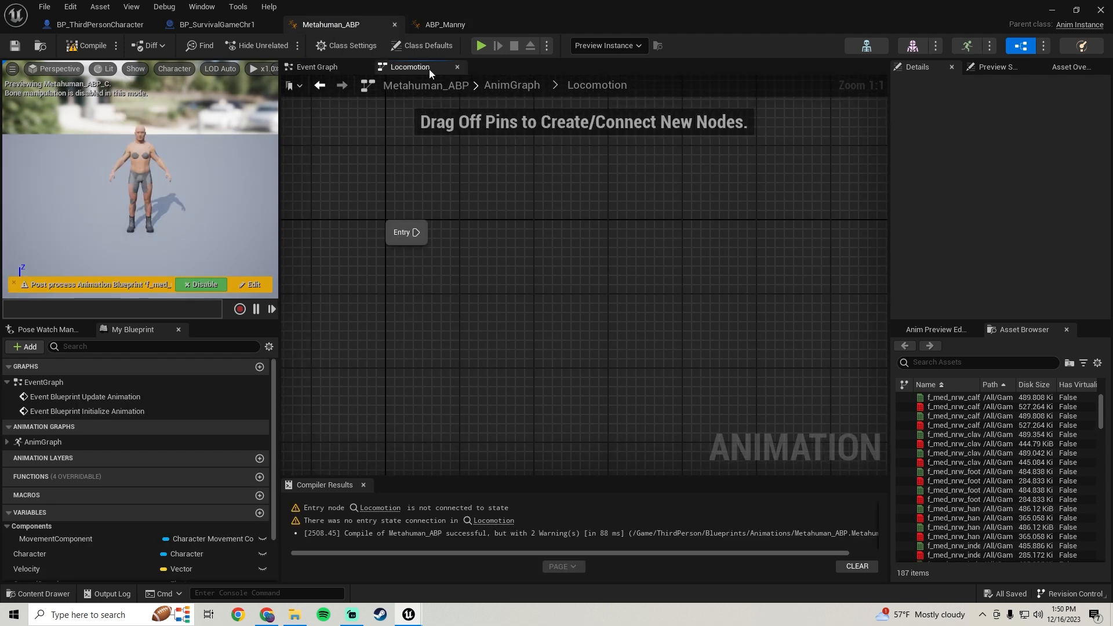
left_click_drag(416, 233, 500, 234)
left_click(536, 268)
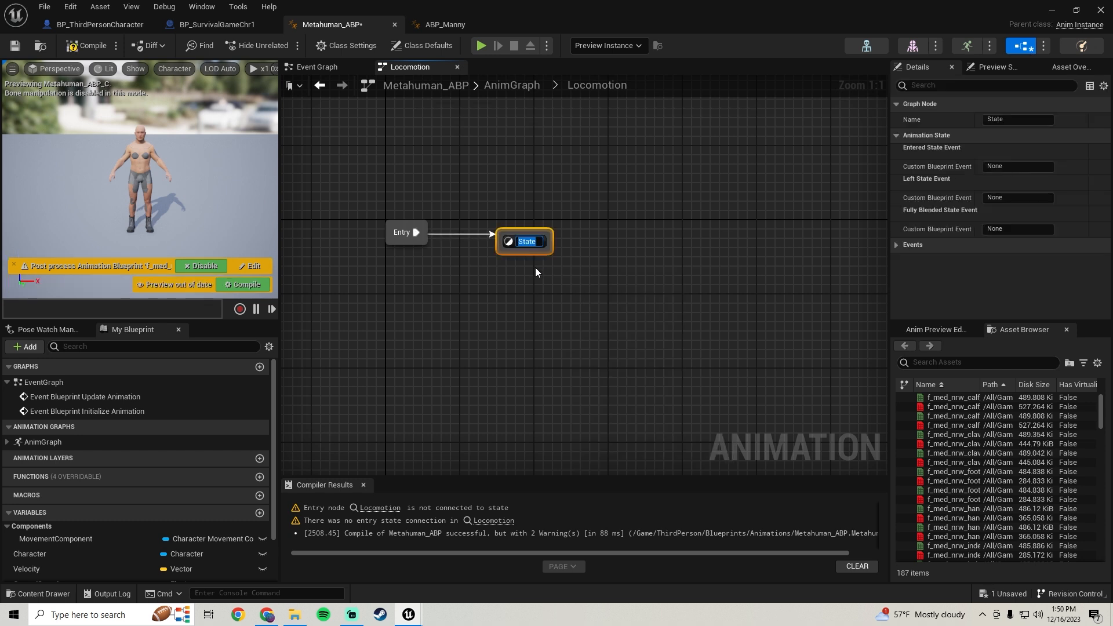
type("IdleWalkRun")
key("Return")
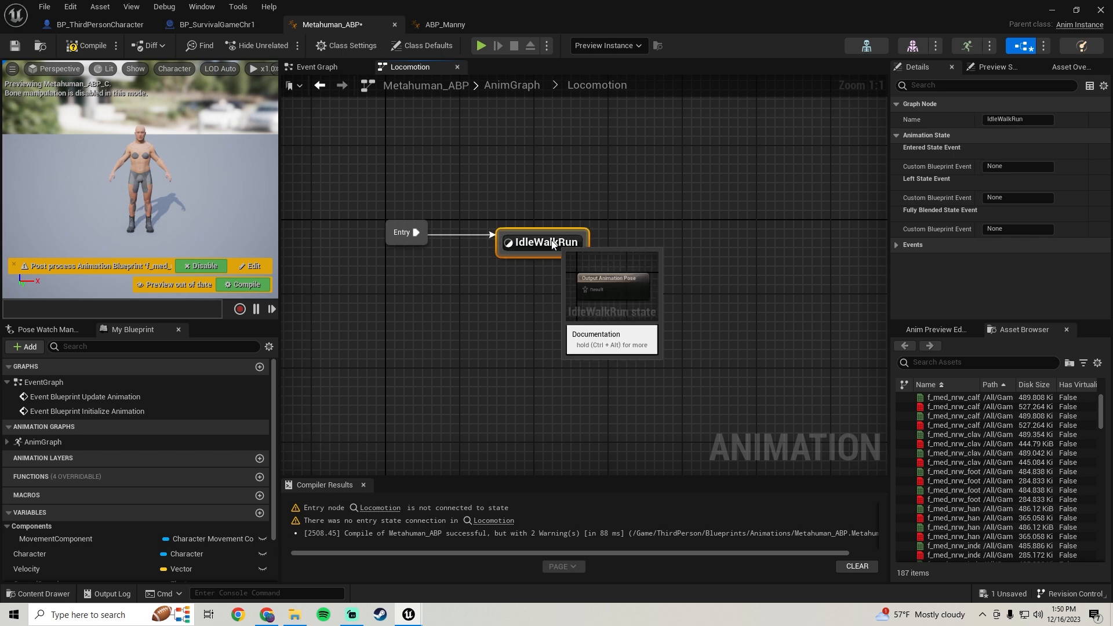
Inside the IdleWalkRun state, add the IdleWalkRun_BS blend space player and connect it to the Output Animation Pose.
double_click(548, 238)
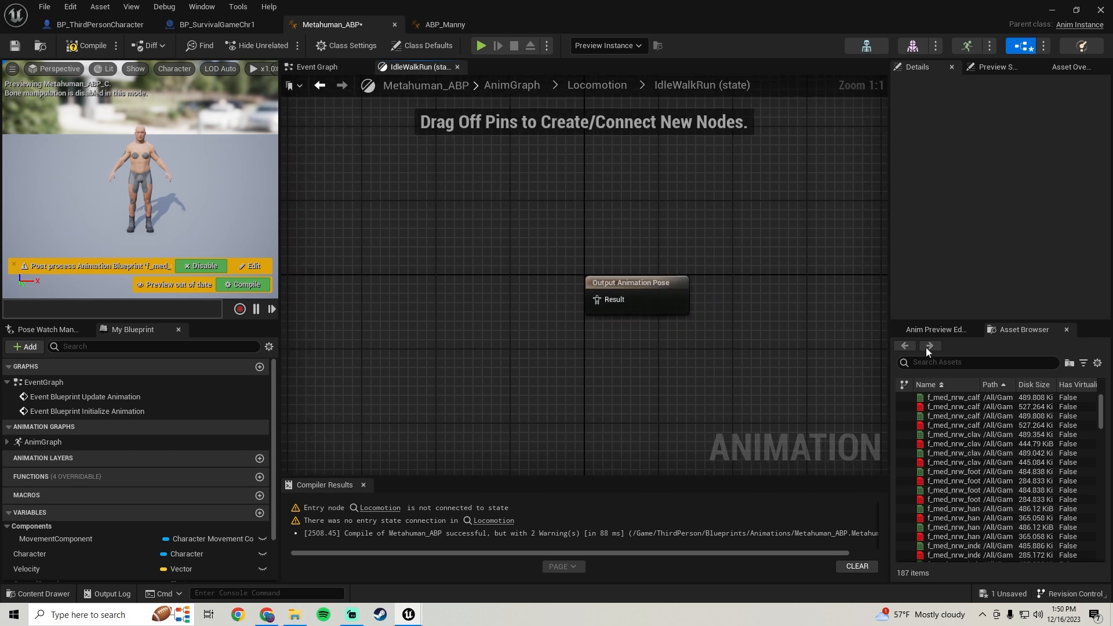
left_click(945, 358)
type("idle")
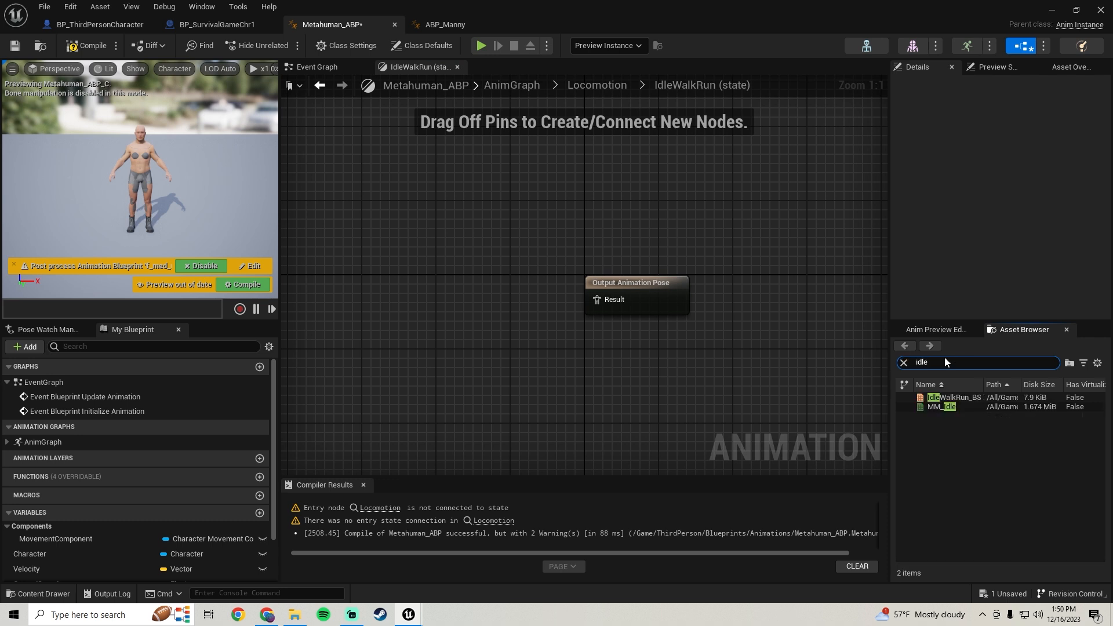
left_click_drag(982, 397, 636, 292)
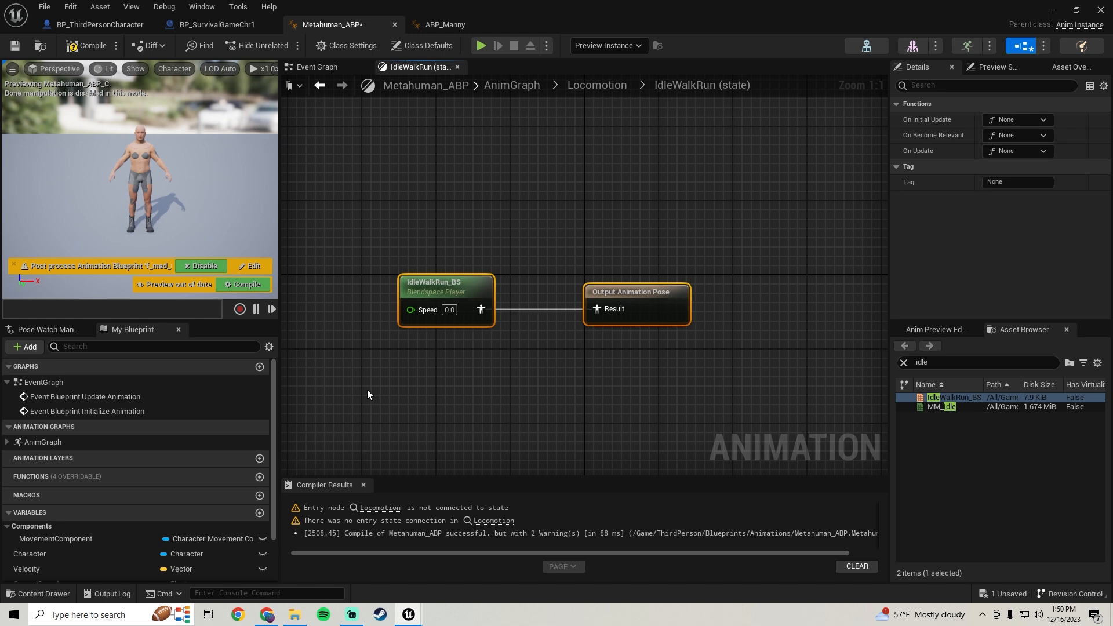
Connect the GroundSpeed variable to the Speed input of IdleWalkRun_BS and straighten the node connections.
scroll(81, 513, "down", 2)
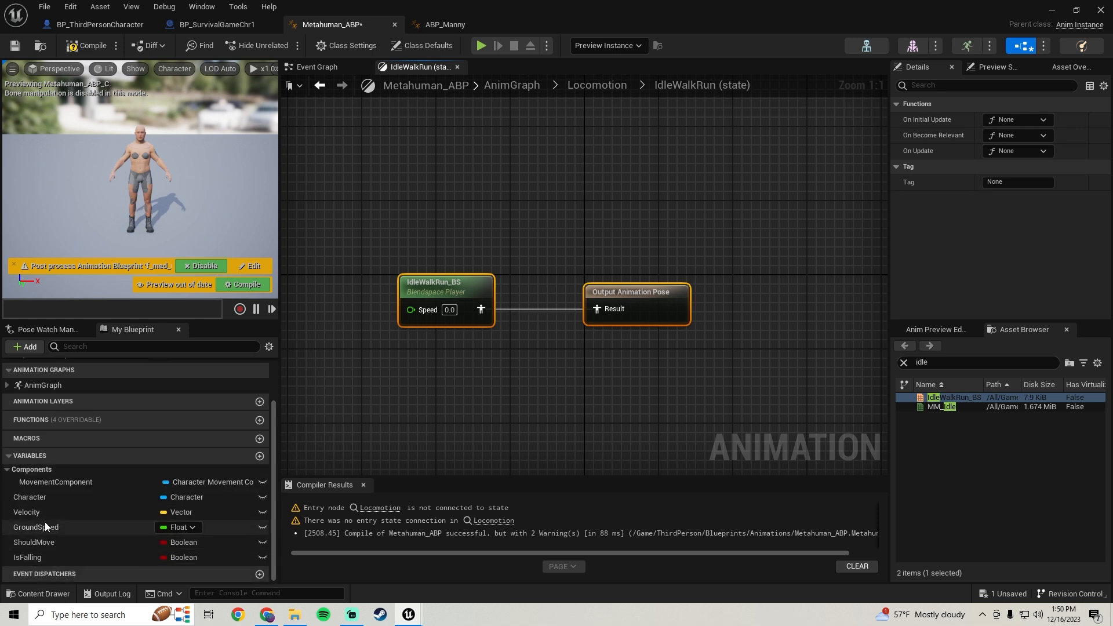
left_click_drag(48, 527, 412, 309)
right_click_drag(411, 310, 472, 307)
left_click_drag(721, 232, 390, 353)
key("q")
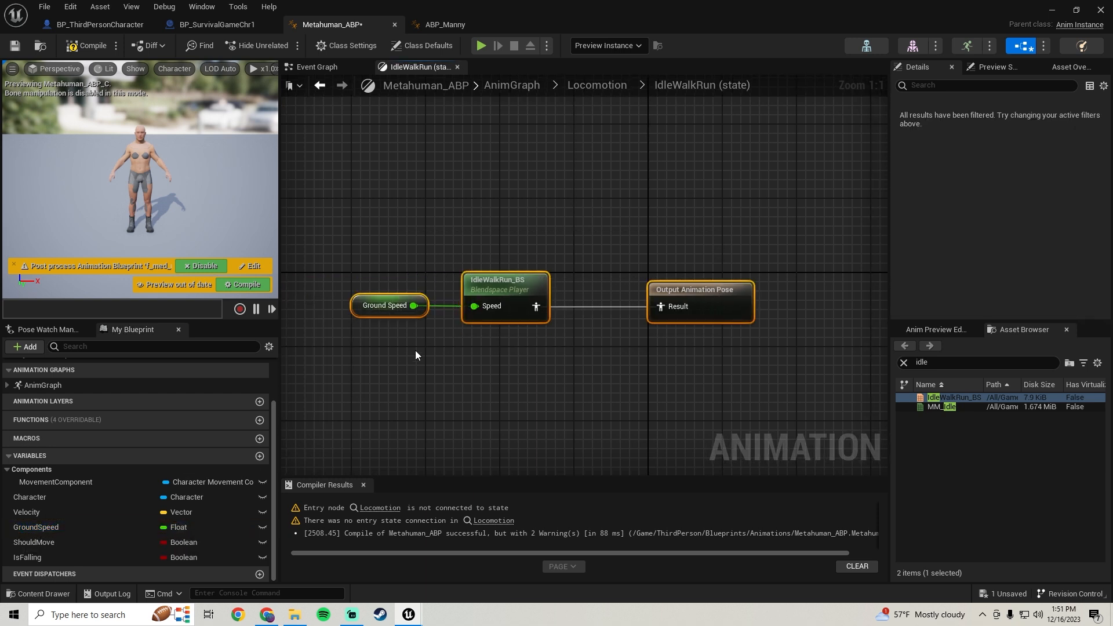
Compile Metahuman_ABP and bring the preview character closer into view.
left_click(83, 49)
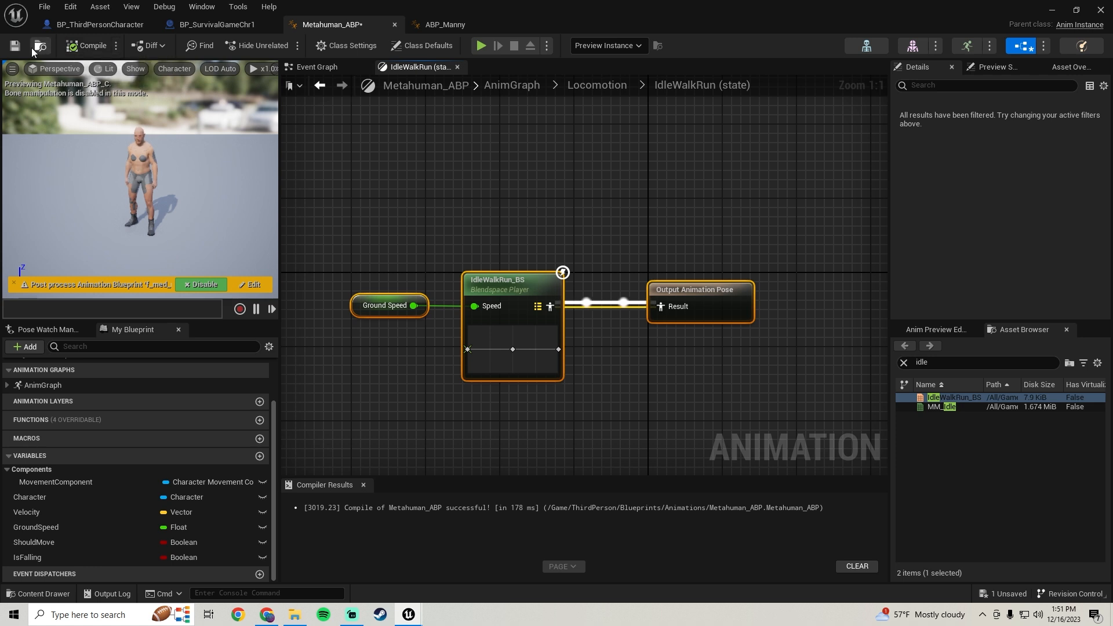
key("w")
right_click_drag(139, 180, 199, 174)
key("s")
key("s")
scroll(432, 172, "down", 2)
Return to the AnimGraph and move the Locomotion and DefaultSlot nodes farther away from the Output Pose.
left_click(321, 86)
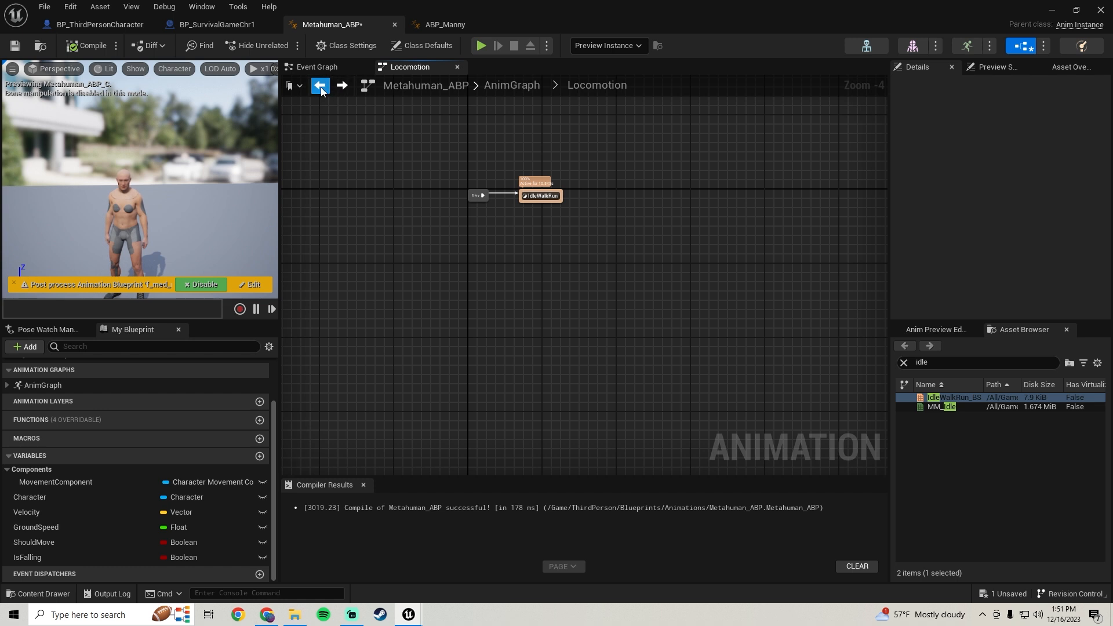
left_click(322, 87)
scroll(473, 234, "up", 1)
right_click_drag(470, 229, 536, 277)
key("ctrl+a")
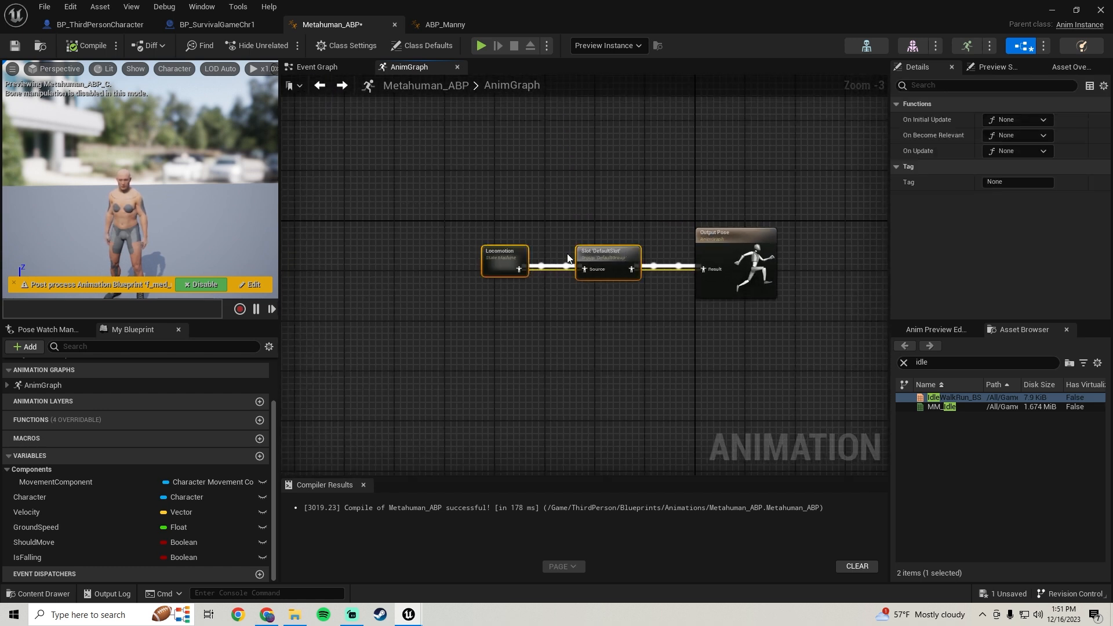
left_click_drag(608, 251, 526, 250)
left_click(643, 203)
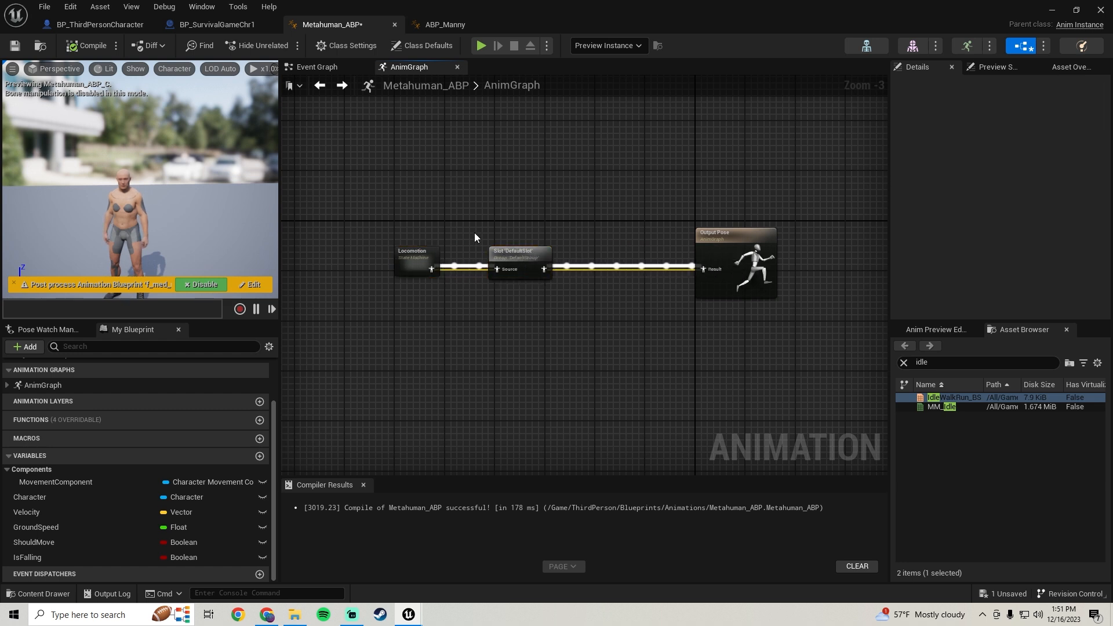
Reopen the IdleWalkRun state and move the Ground Speed and IdleWalkRun_BS nodes farther from the Output Animation Pose.
double_click(406, 262)
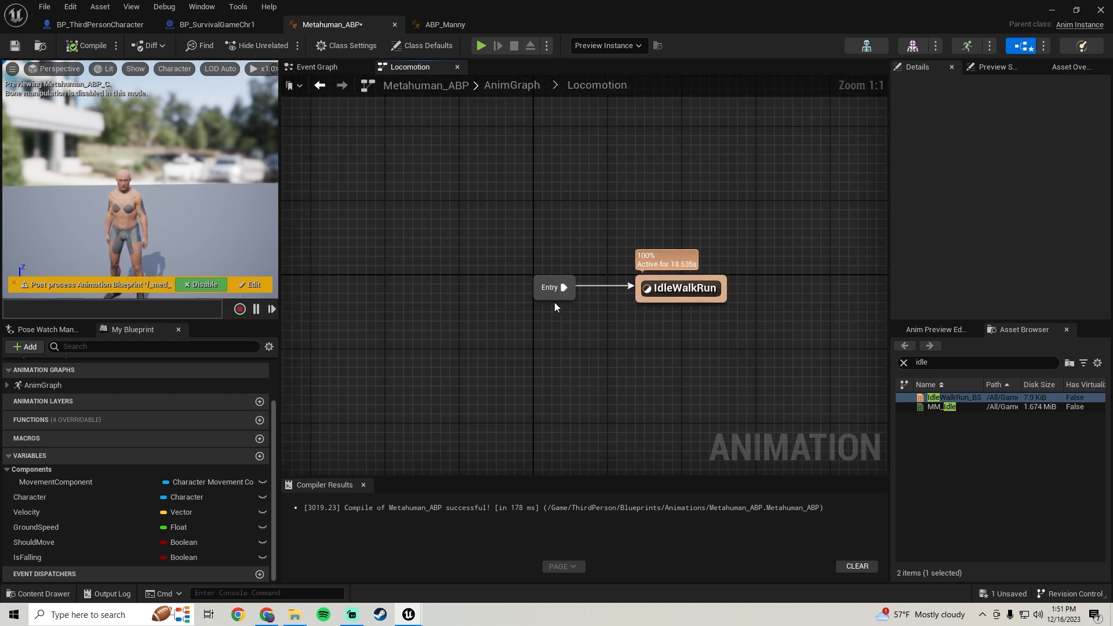
double_click(557, 282)
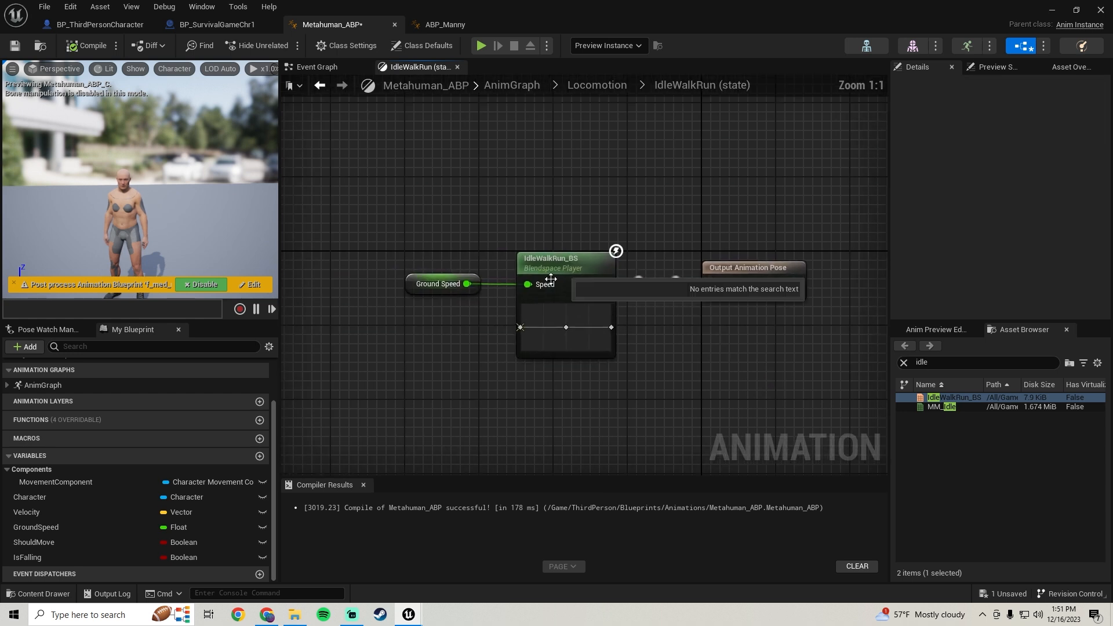
left_click_drag(455, 265, 574, 313)
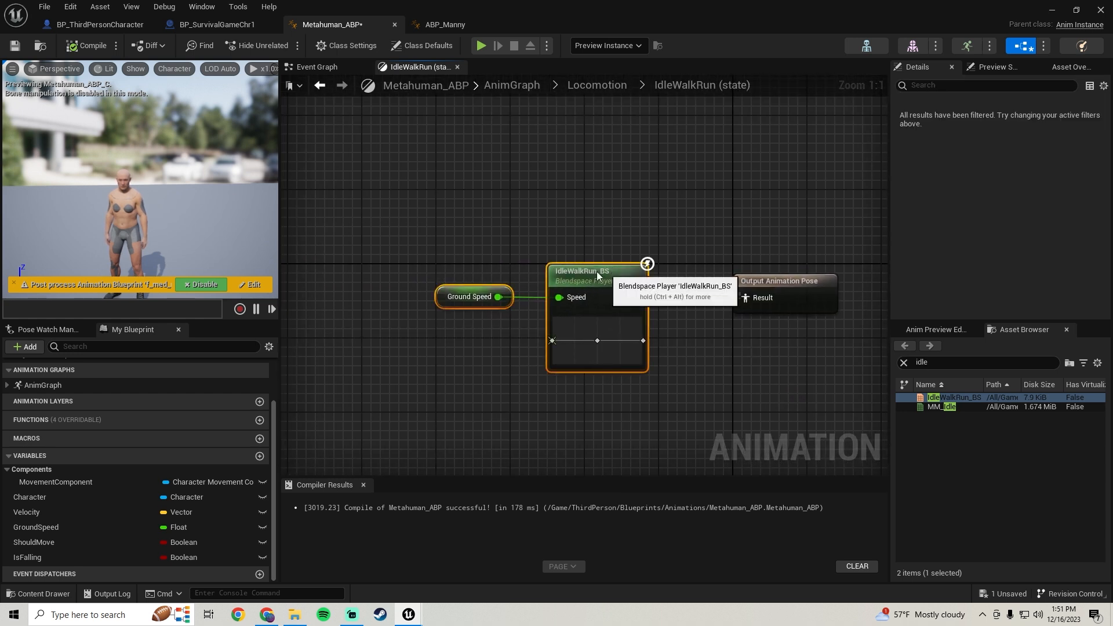
left_click_drag(610, 273, 448, 274)
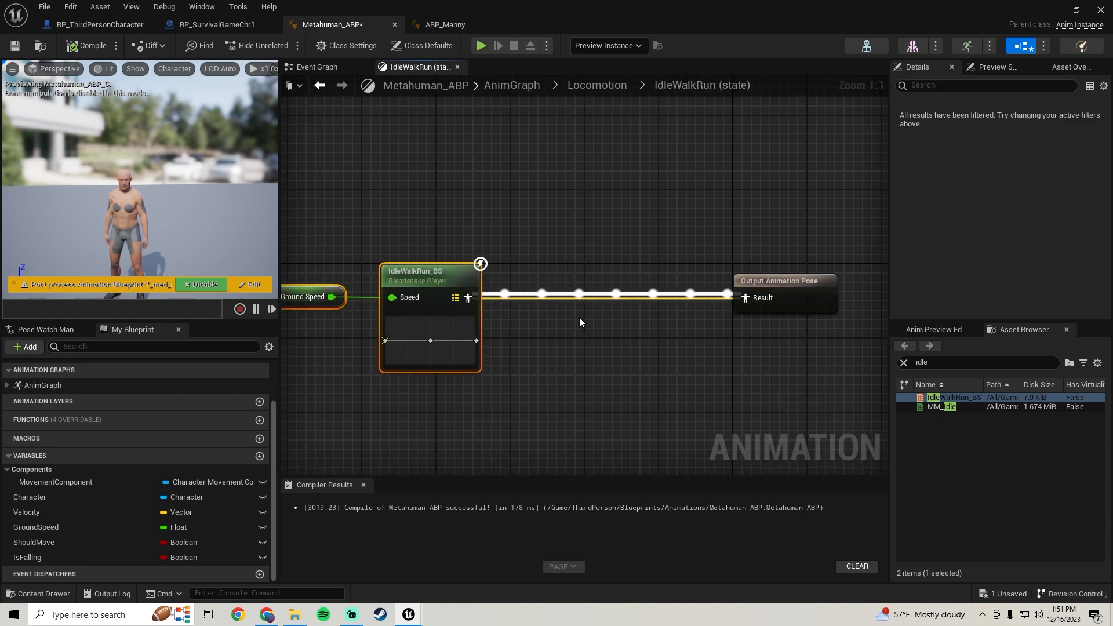
Add a Blend Poses by bool node between IdleWalkRun_BS and the Output Animation Pose in the IdleWalkRun state.
scroll(580, 314, "down", 1)
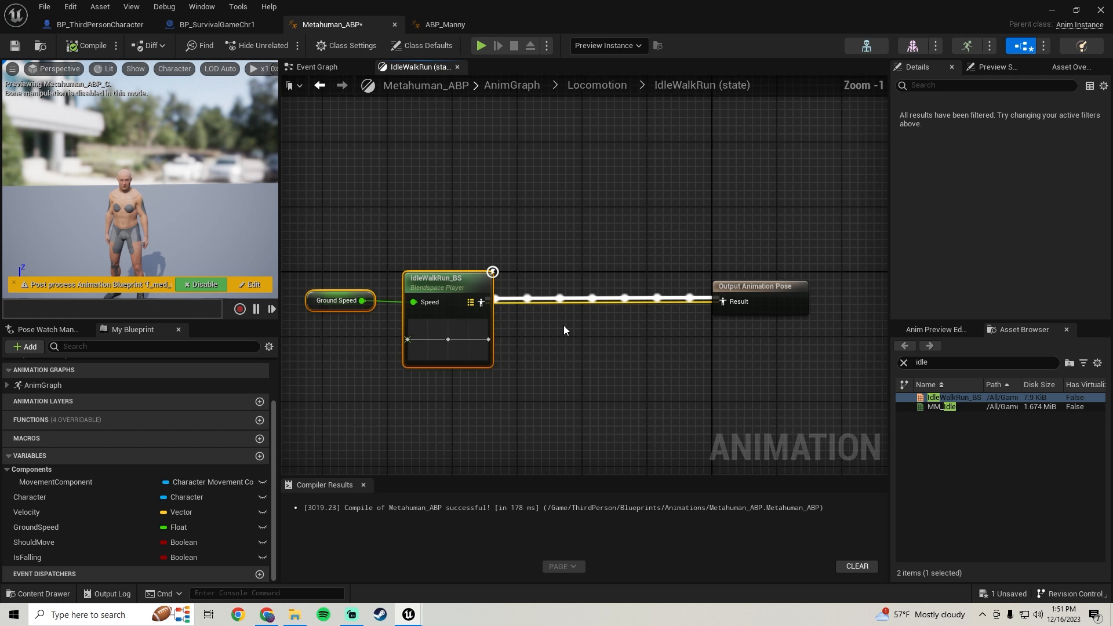
right_click(560, 281)
type("blende")
key("BackSpace")
type("pose")
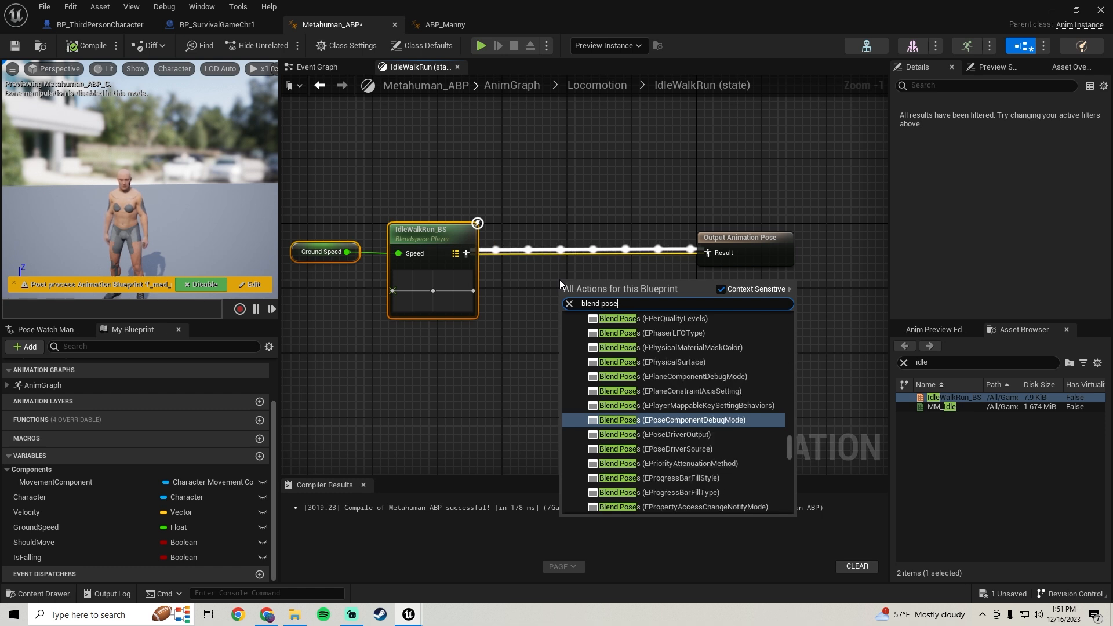
type("s")
type(" bool")
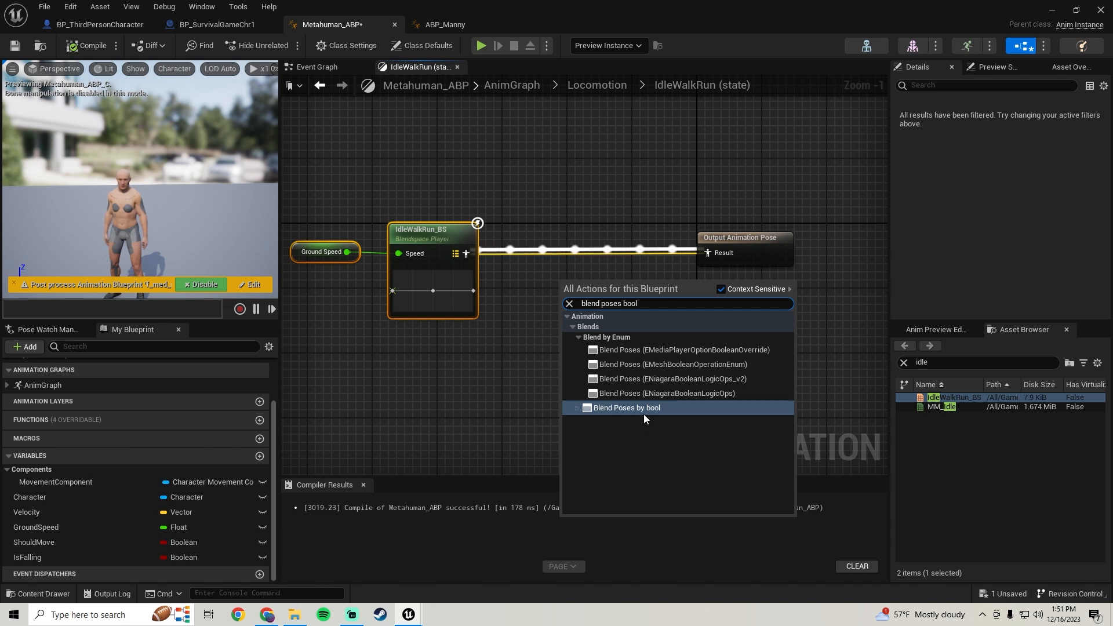
left_click(643, 414)
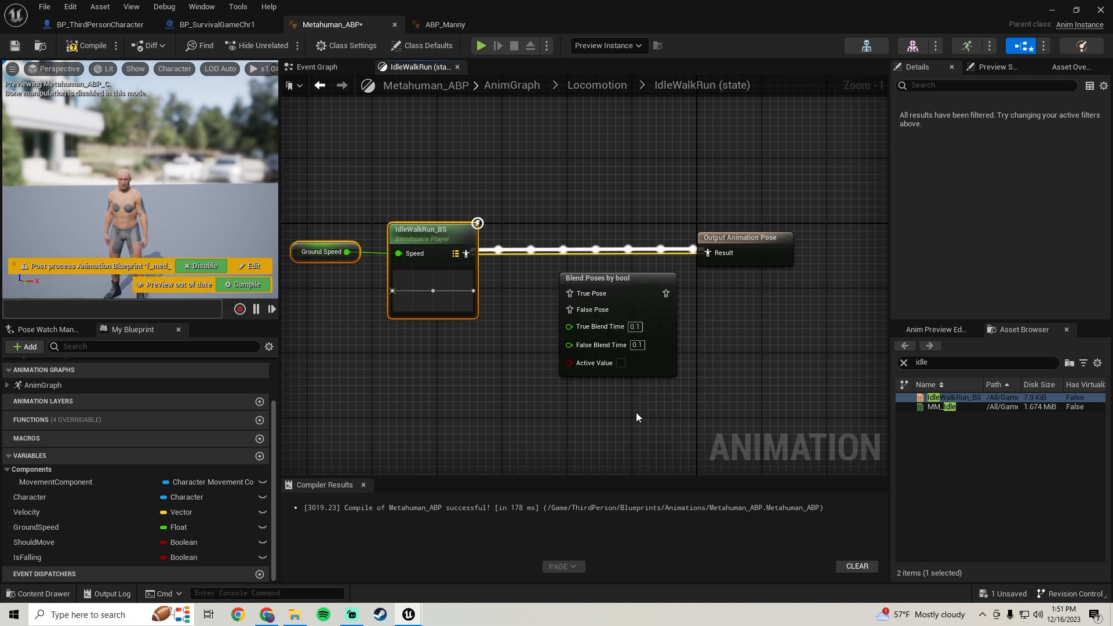
left_click_drag(630, 277, 623, 253)
Connect the IsFalling variable to the blend node's Active Value and IdleWalkRun_BS to its False Pose.
left_click_drag(44, 558, 574, 338)
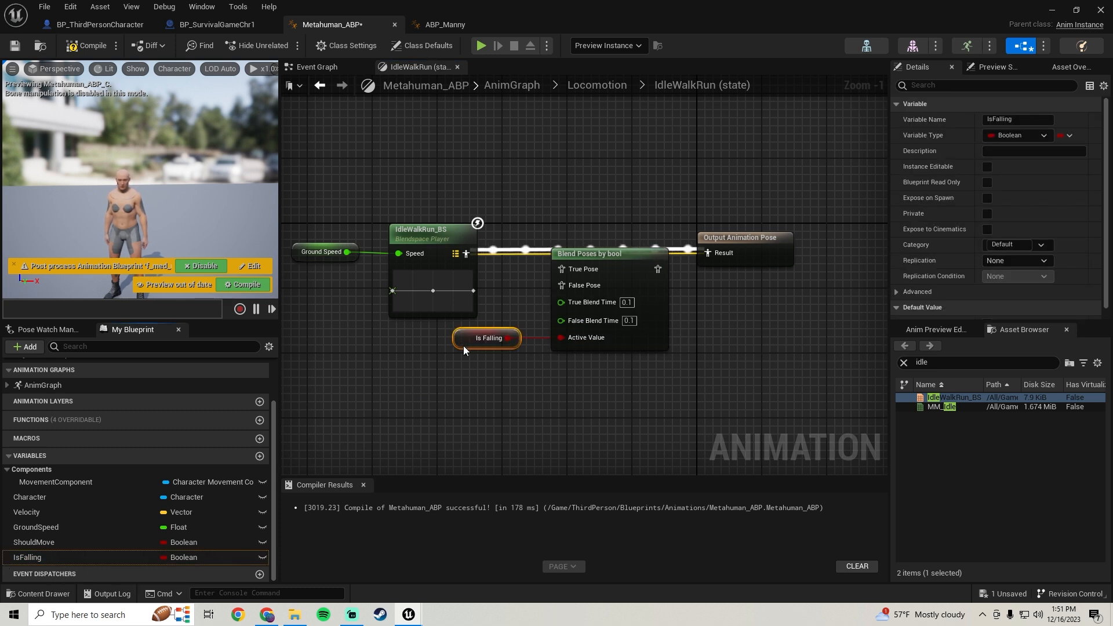
left_click_drag(464, 346, 447, 370)
left_click_drag(568, 288, 476, 254)
left_click_drag(616, 253, 599, 221)
left_click_drag(500, 186, 310, 298)
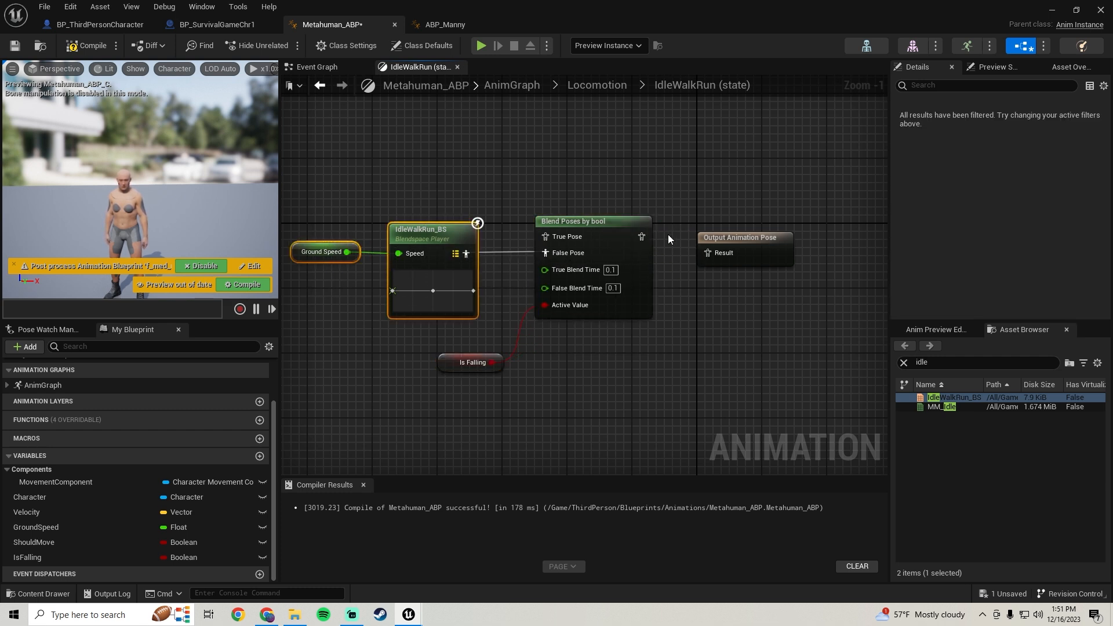
Feed the Blend Poses by bool result into the Output Animation Pose and straighten and tidy the surrounding nodes.
left_click_drag(743, 247, 767, 229)
left_click_drag(445, 176, 266, 281)
key("q")
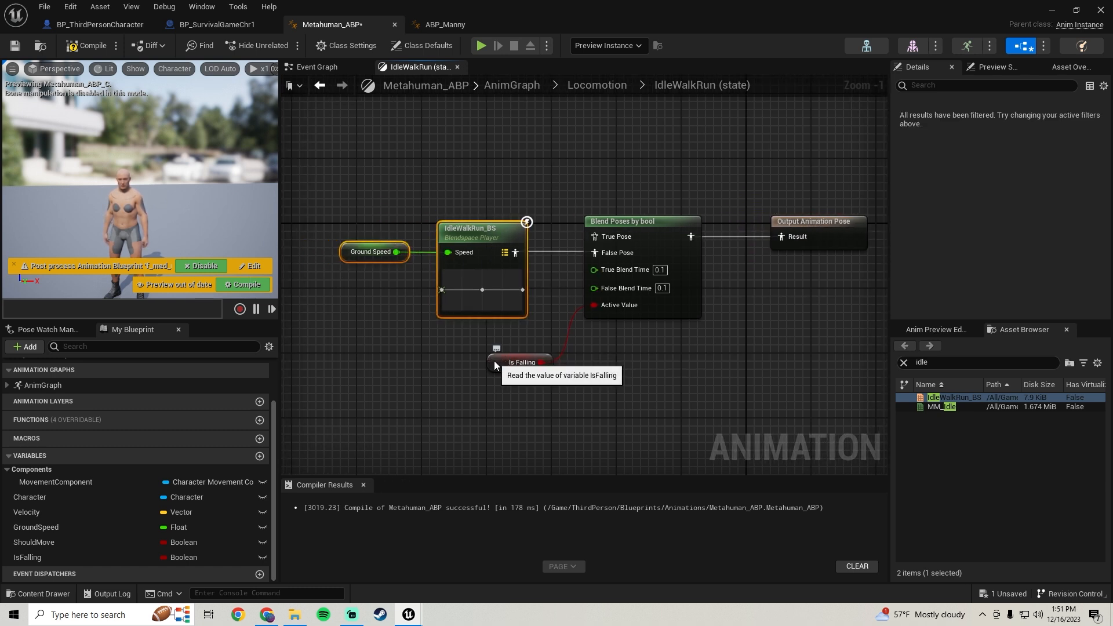
left_click_drag(494, 361, 461, 345)
Find the MM_Fall_Loop animation, place it in the graph and connect it to the blend node's True Pose.
left_click(965, 360)
type("fall")
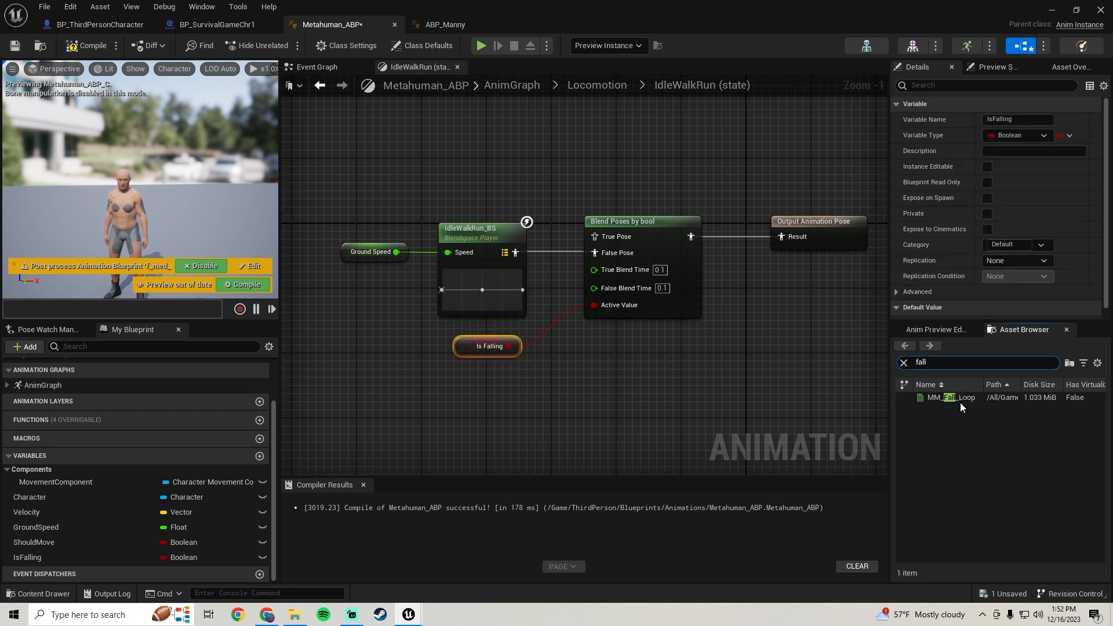
left_click_drag(951, 398, 606, 234)
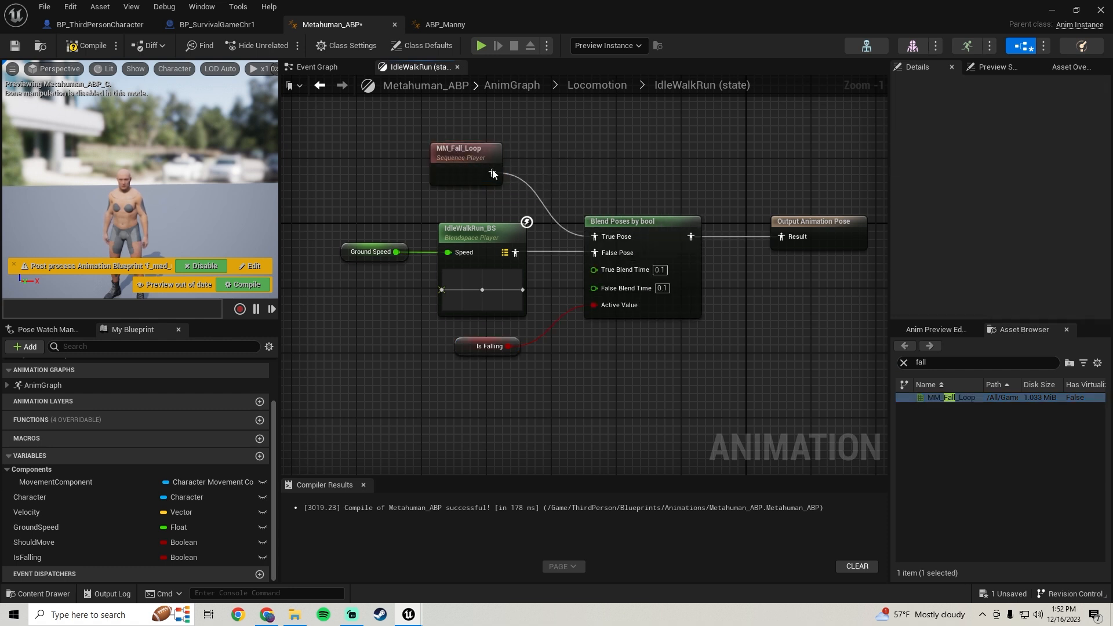
scroll(962, 246, "down", 4)
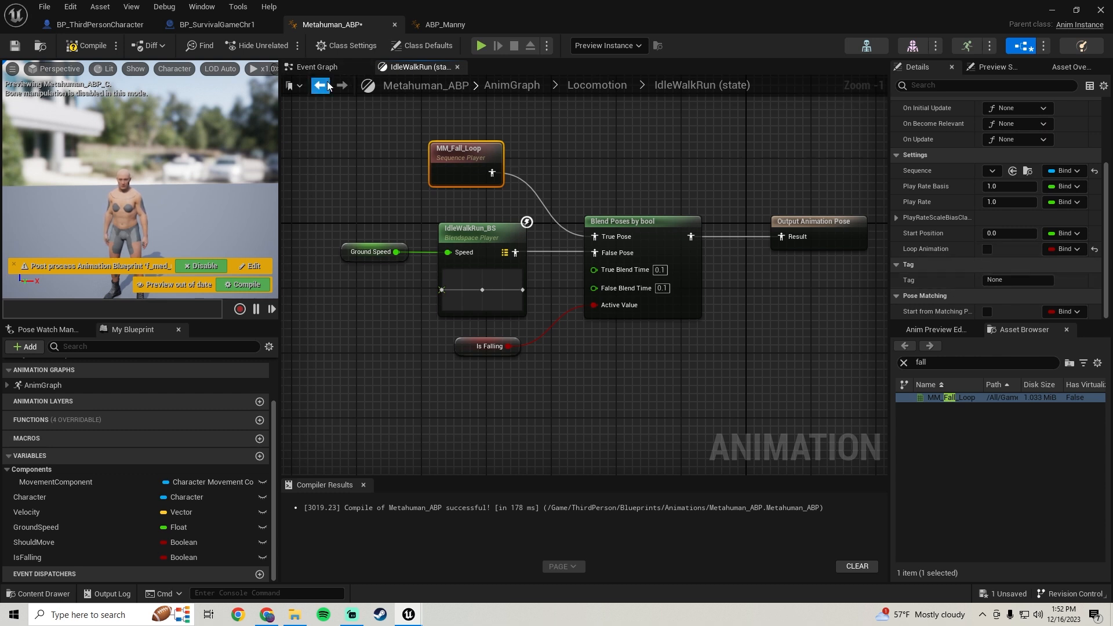
Open the Fall Loop state within ABP_Manny's Main States and examine the settings of its MM_Fall_Loop player.
left_click(445, 24)
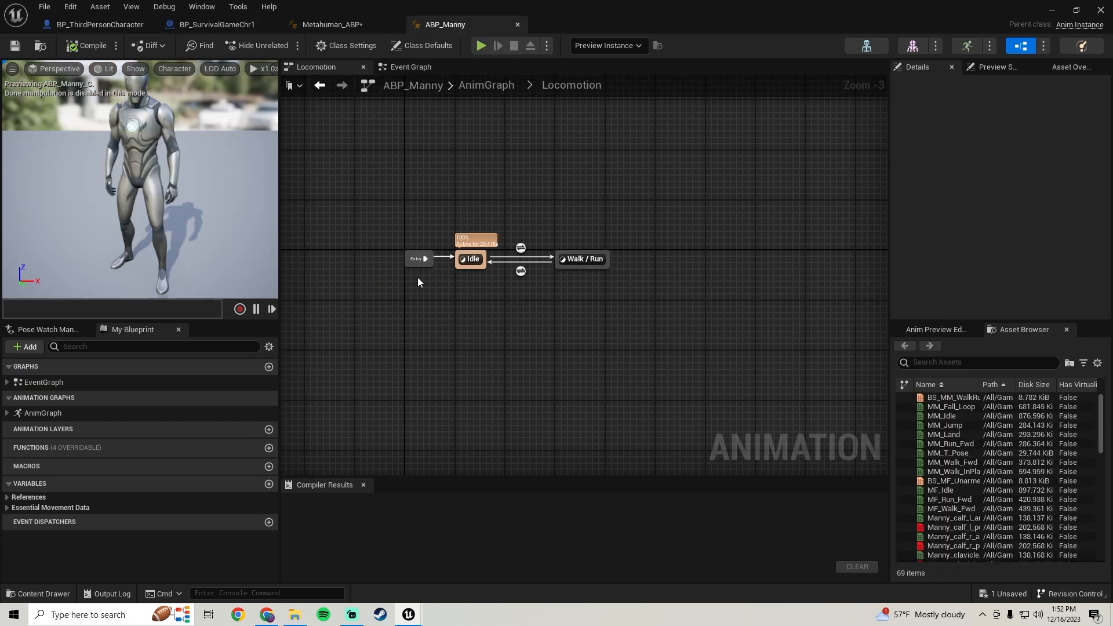
left_click(320, 85)
double_click(407, 306)
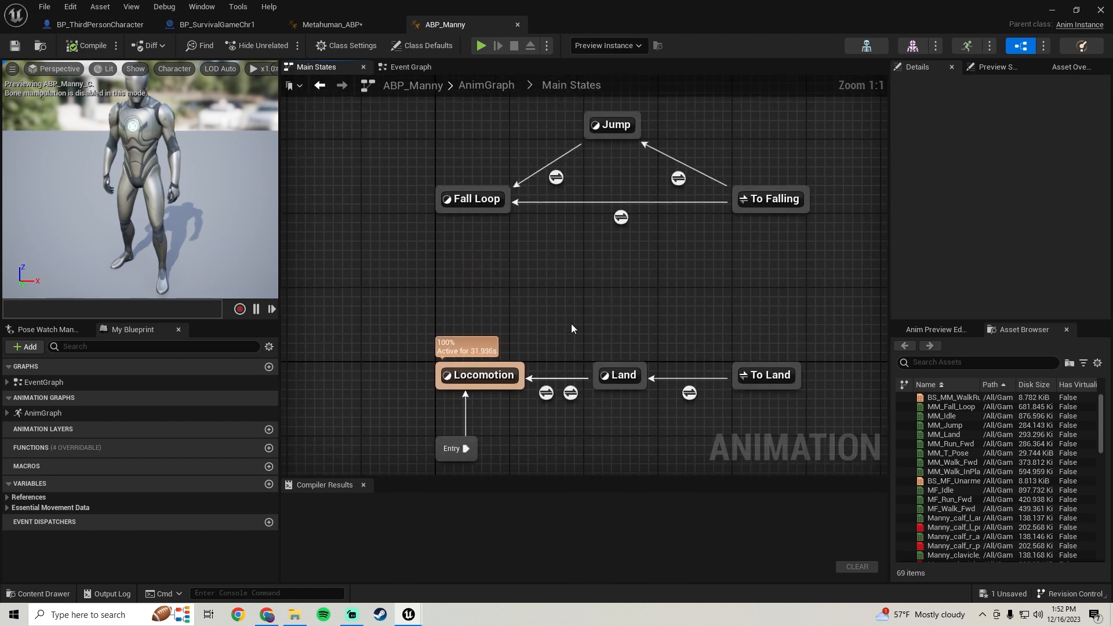
right_click_drag(702, 248, 657, 290)
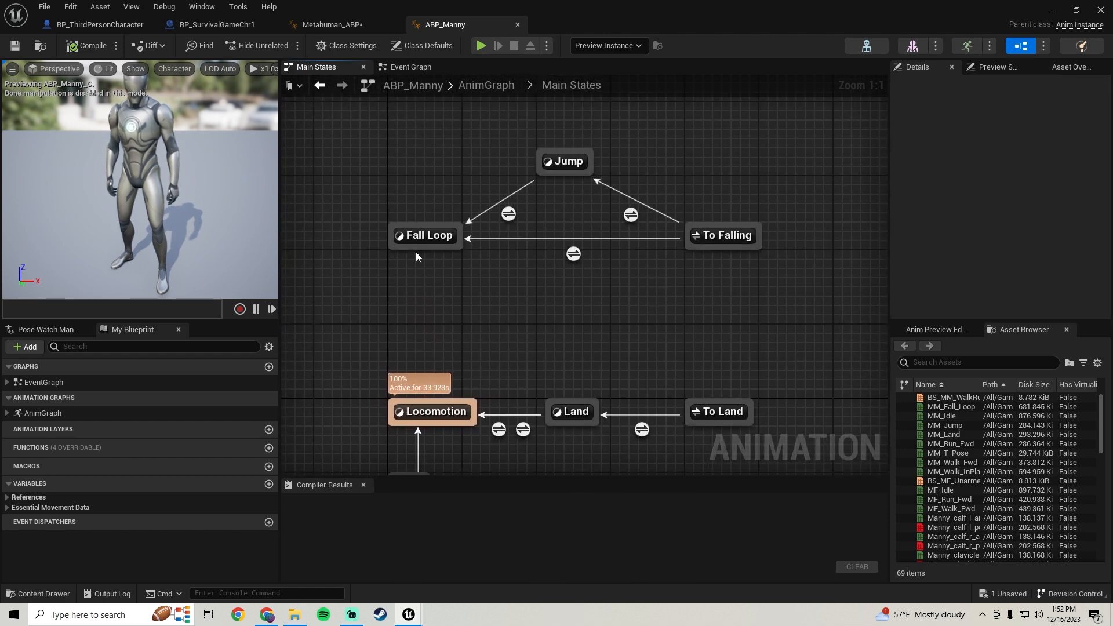
double_click(425, 237)
left_click(508, 290)
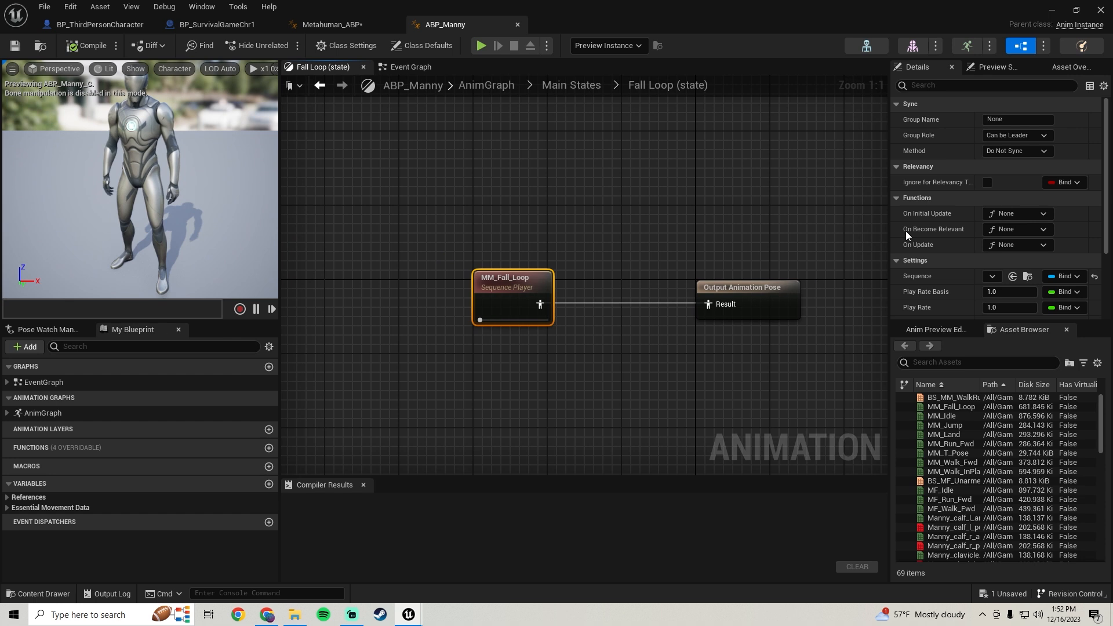
scroll(905, 230, "down", 3)
Return to Metahuman_ABP, enable Loop Animation on the MM_Fall_Loop node and compile the blueprint.
left_click(348, 23)
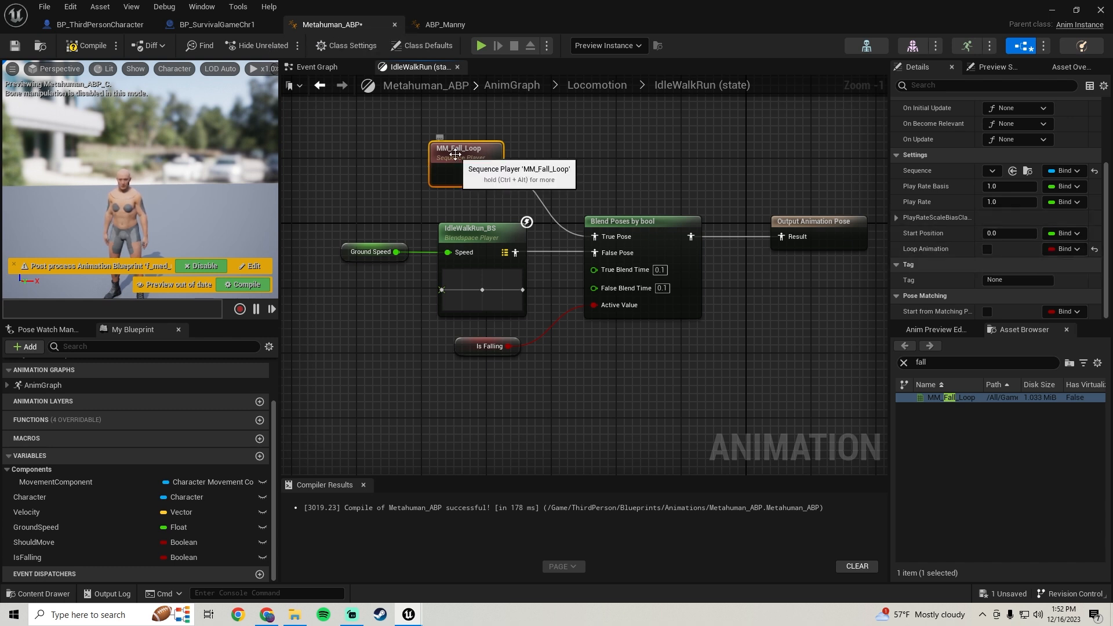
left_click(71, 47)
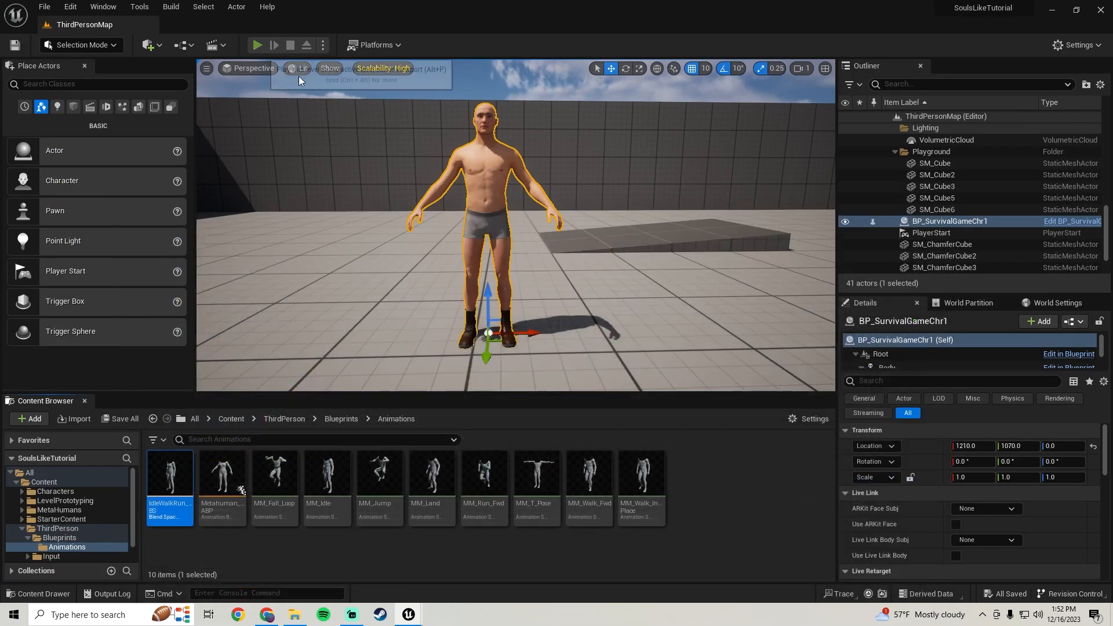
Play-test the level by moving the character forward and jumping, stop the session and return to Metahuman_ABP.
key("w")
key("space")
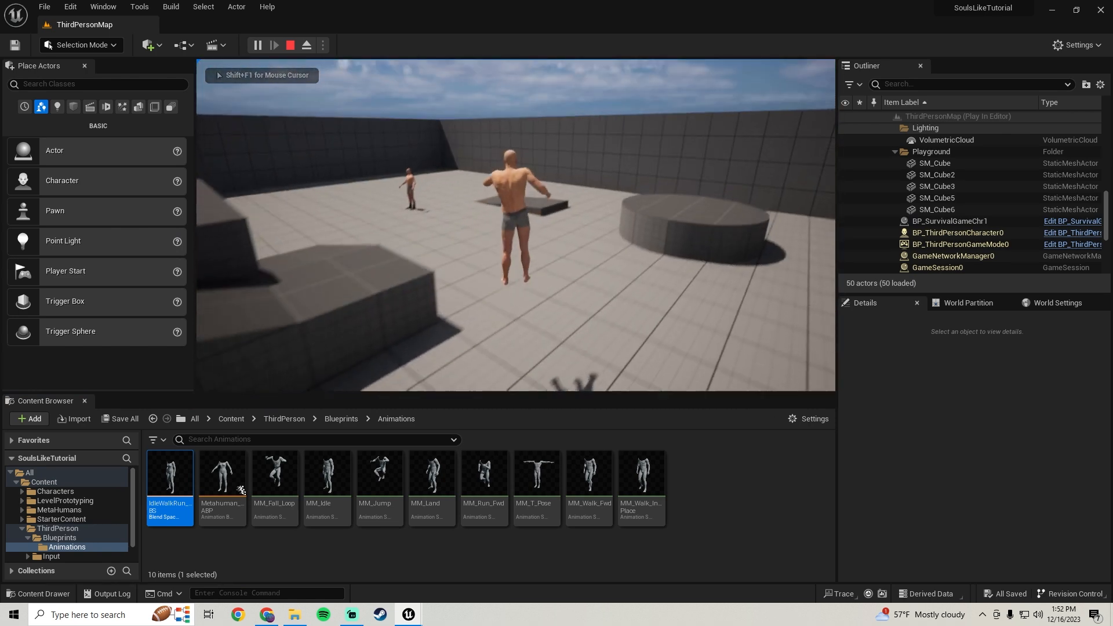
key("Escape")
mouse_move(408, 614)
left_click(476, 557)
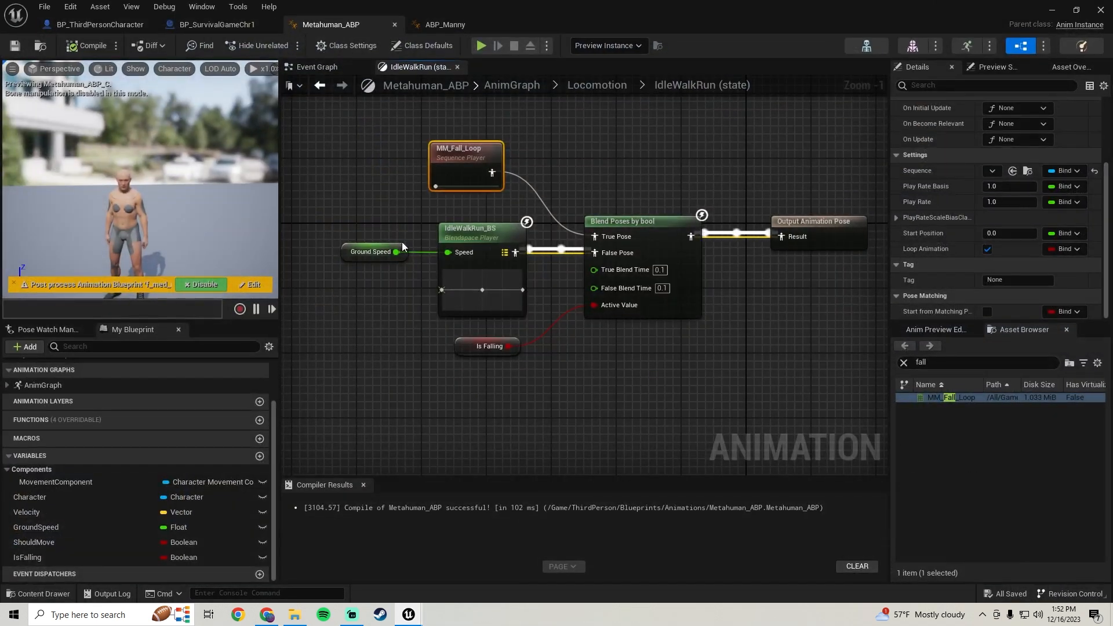
scroll(402, 242, "down", 1)
right_click_drag(427, 245, 455, 211)
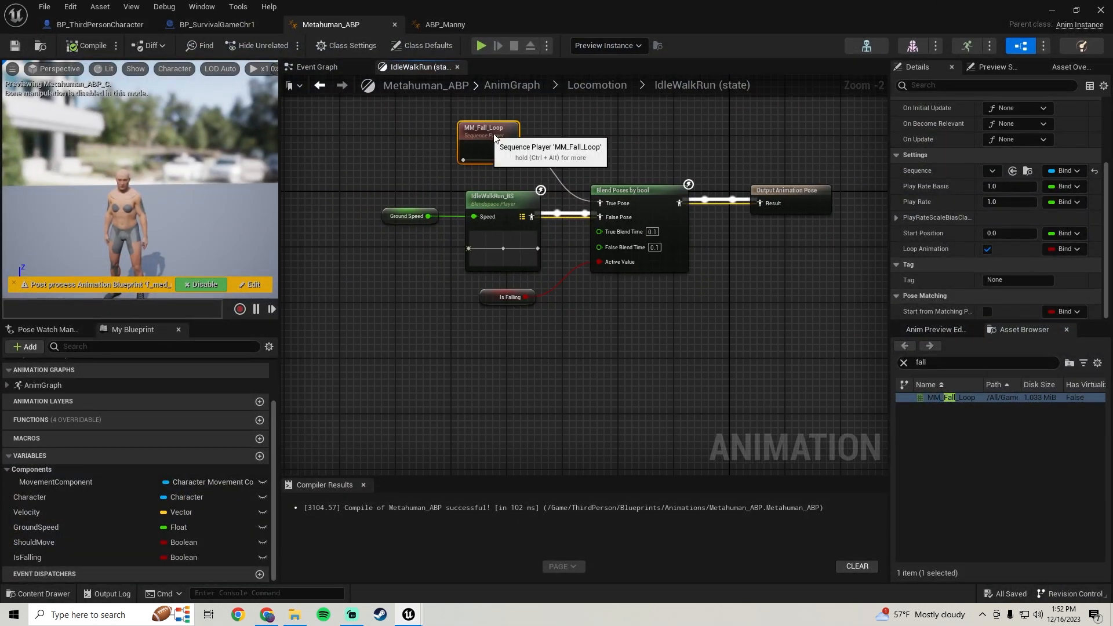
left_click(410, 169)
right_click_drag(410, 169, 405, 208)
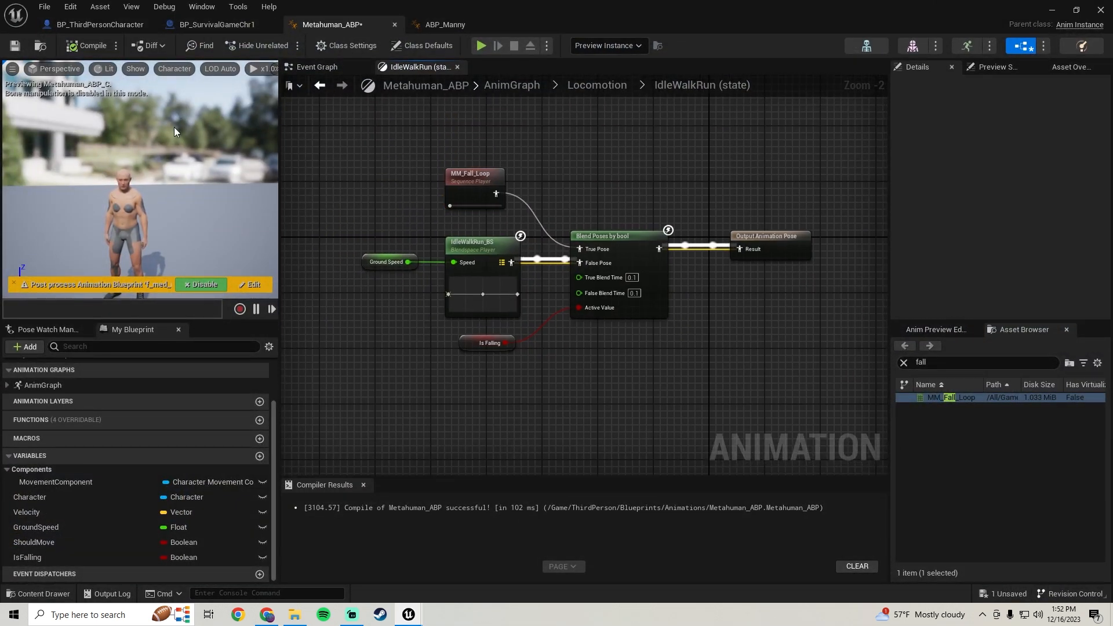
Set the Anim Class of BP_ThirdPersonCharacter's Mesh component to Metahuman_ABP and save the character blueprint.
left_click(90, 28)
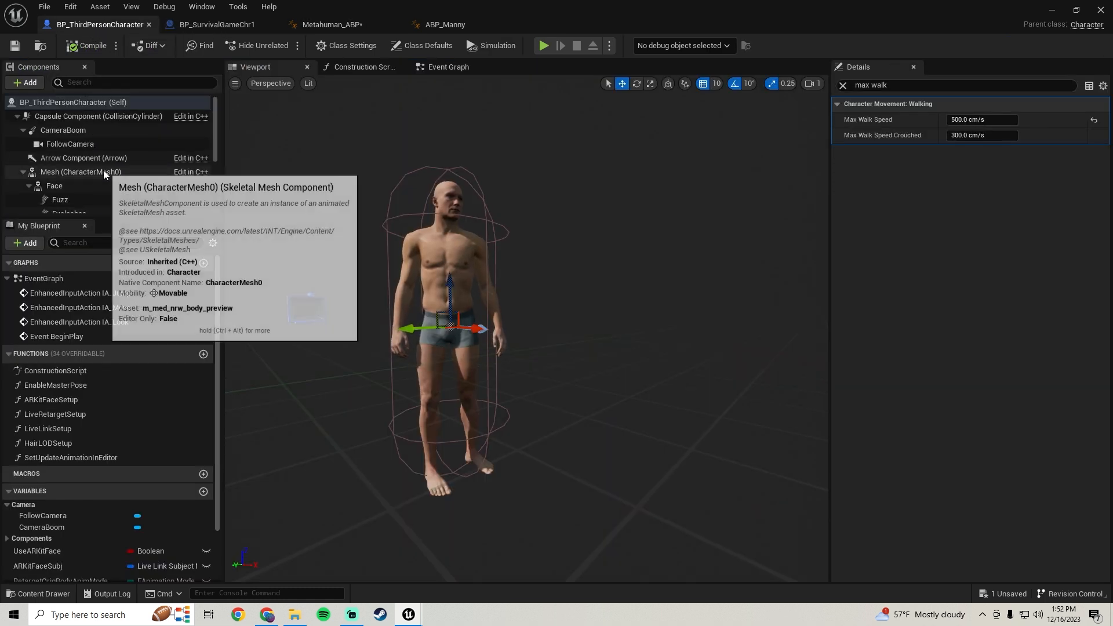
left_click(72, 169)
left_click(907, 85)
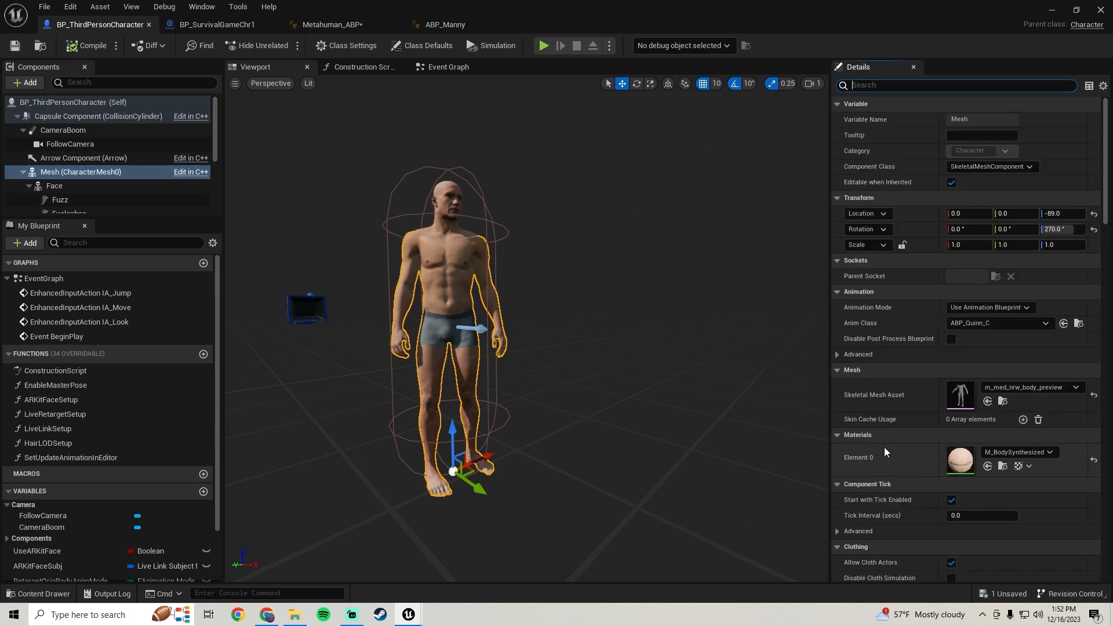
left_click(1028, 325)
type("metahu")
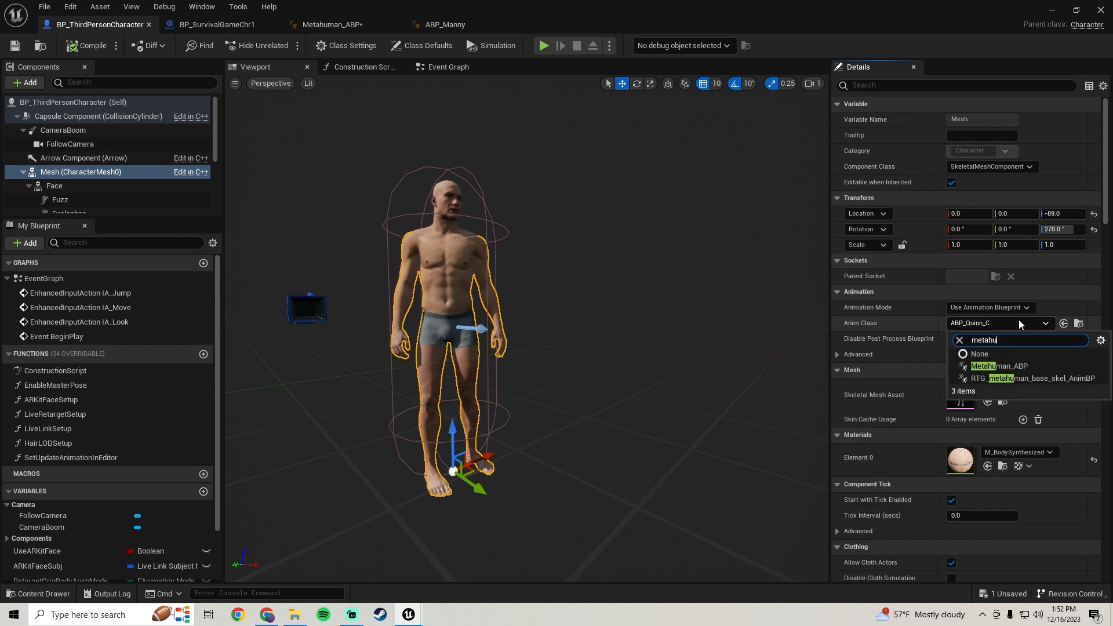
left_click(986, 366)
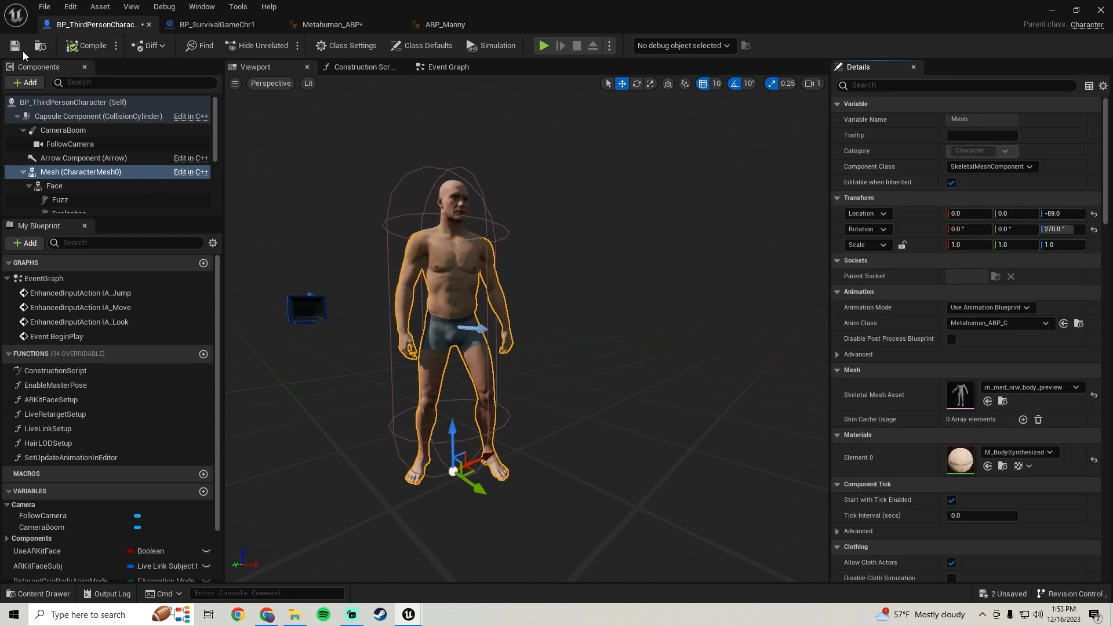
Play-test ThirdPersonMap, running around and jumping repeatedly to check the character's idle, run and fall animations.
left_click(1052, 11)
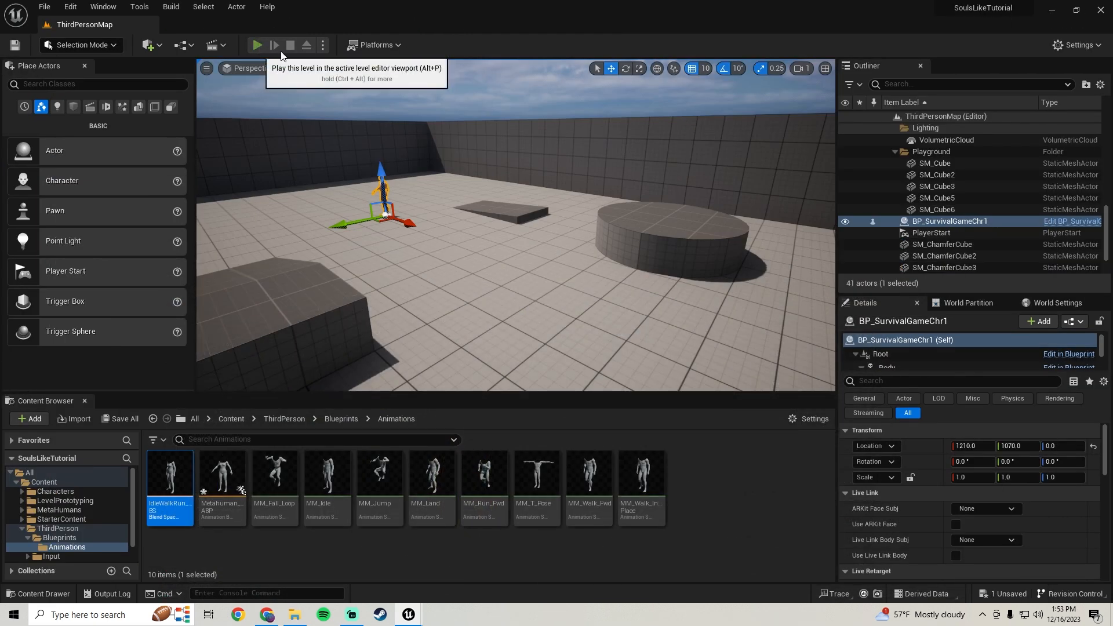
left_click(259, 45)
key("space")
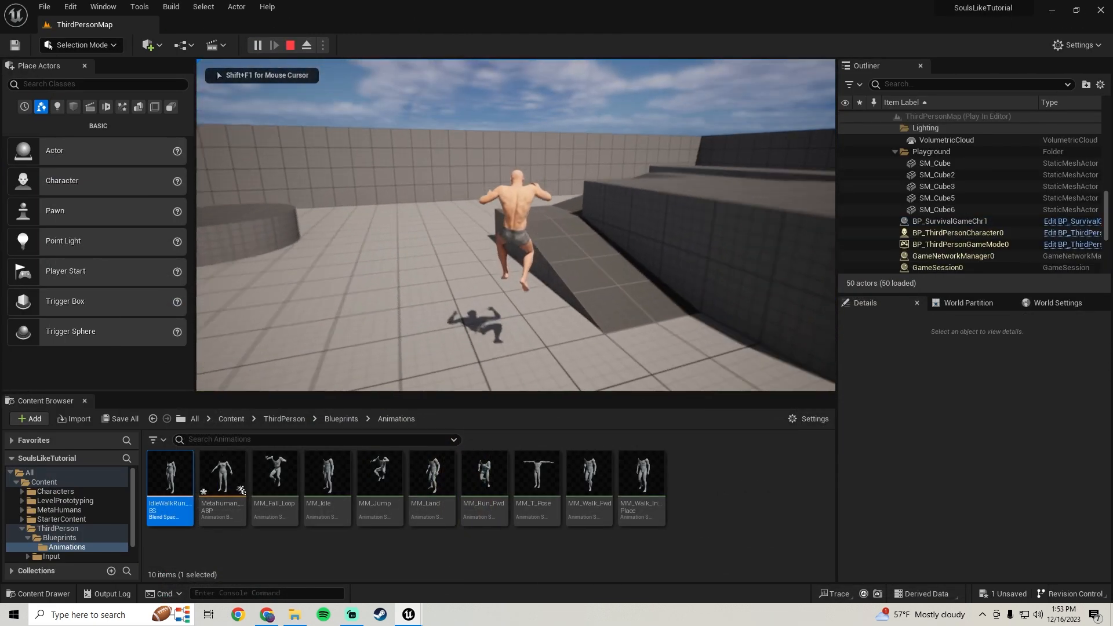
key("space")
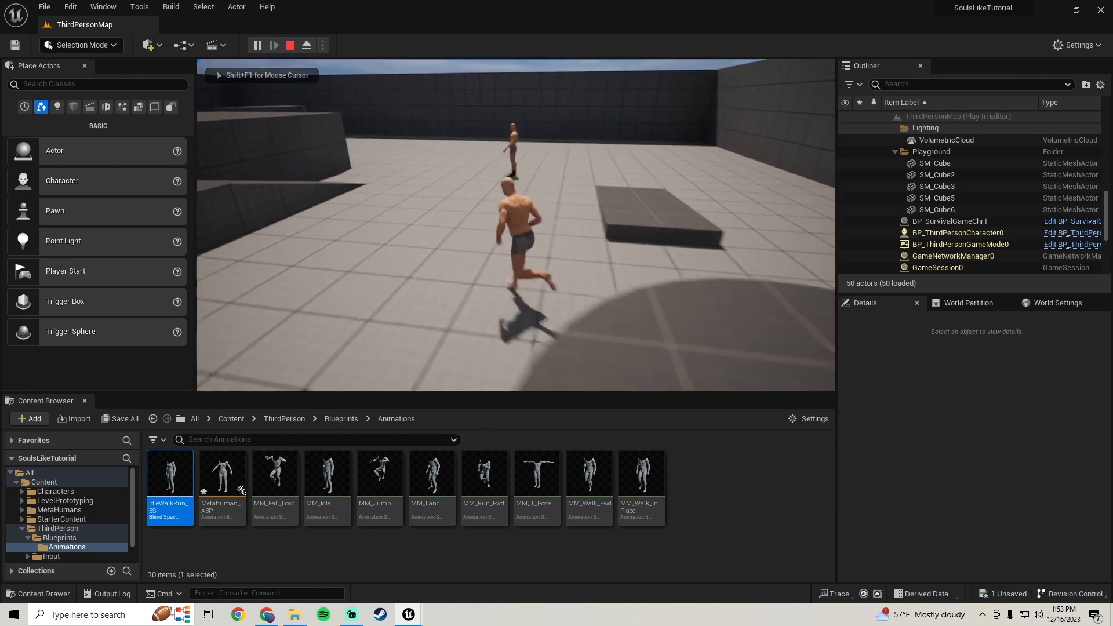
key("space")
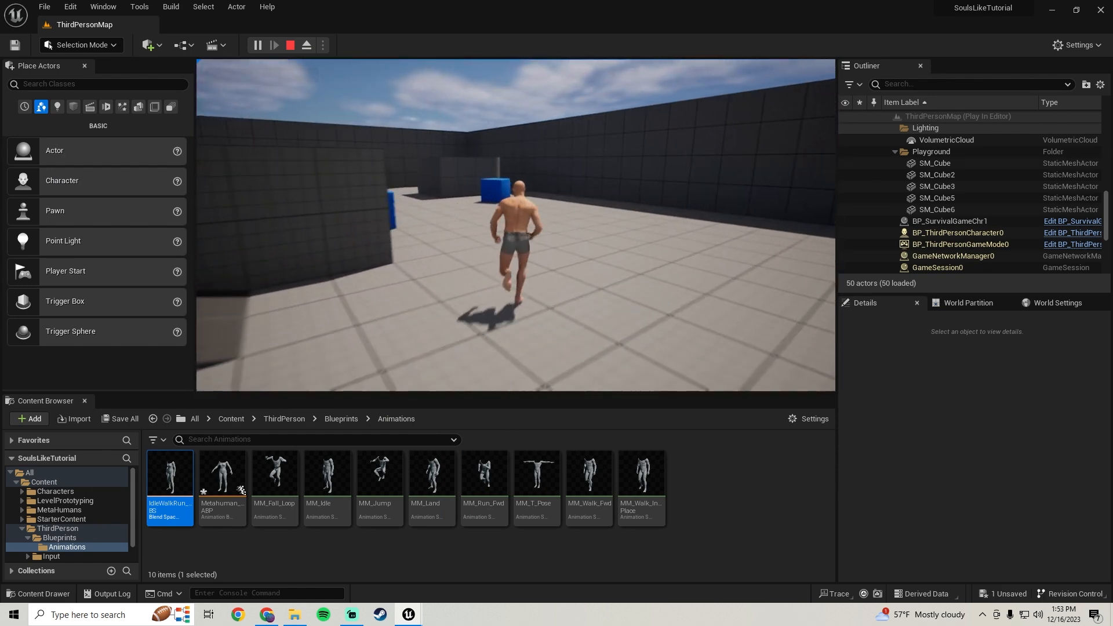
key("space")
key("space")
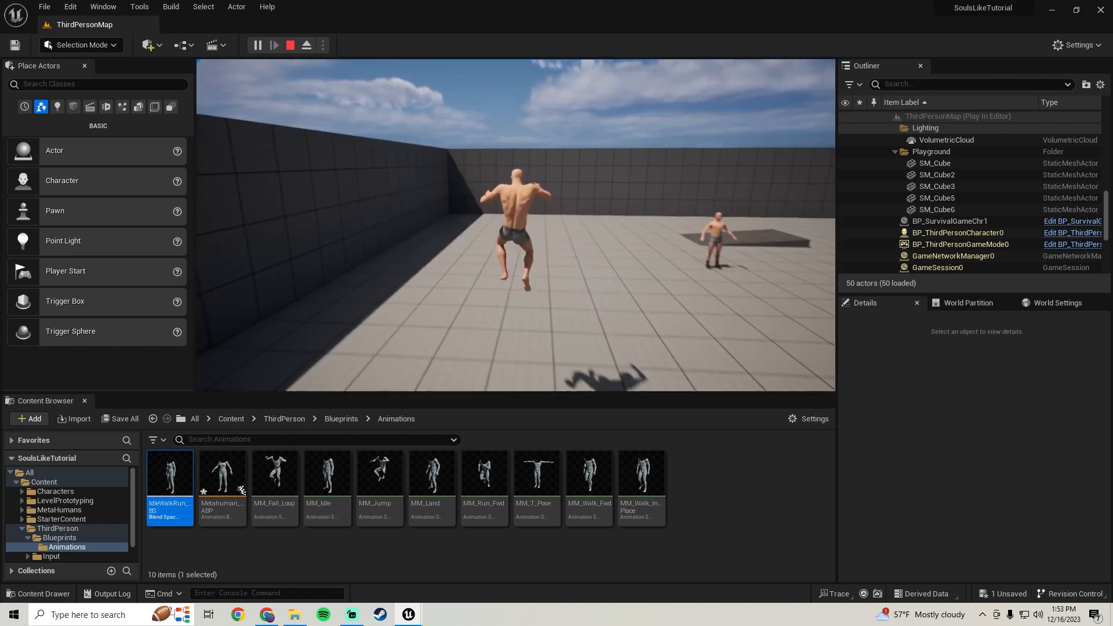
key("space")
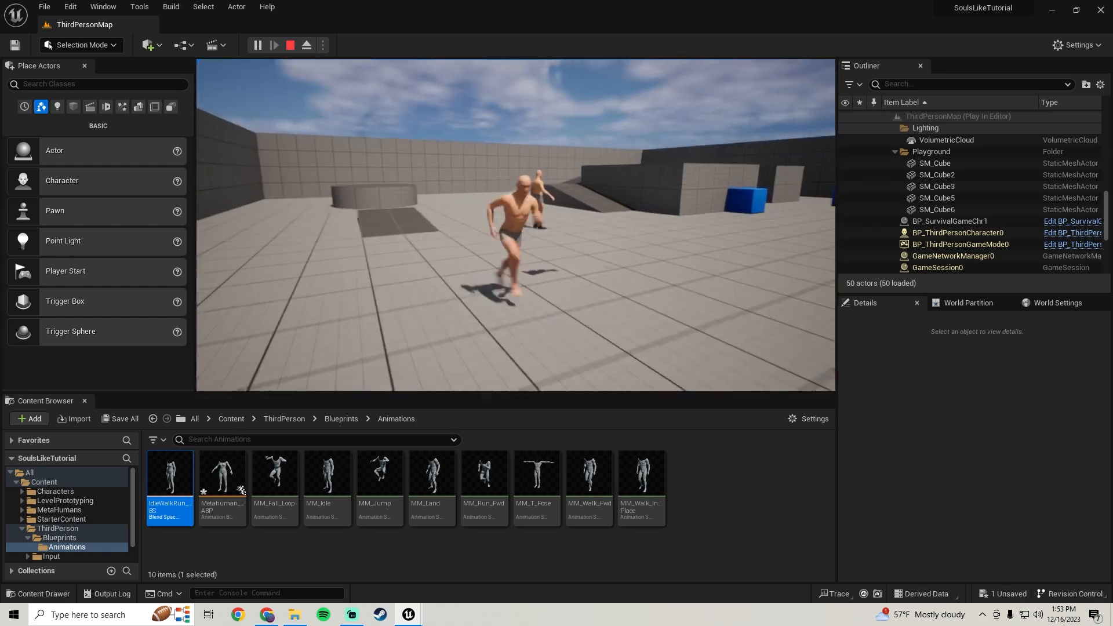
key("space")
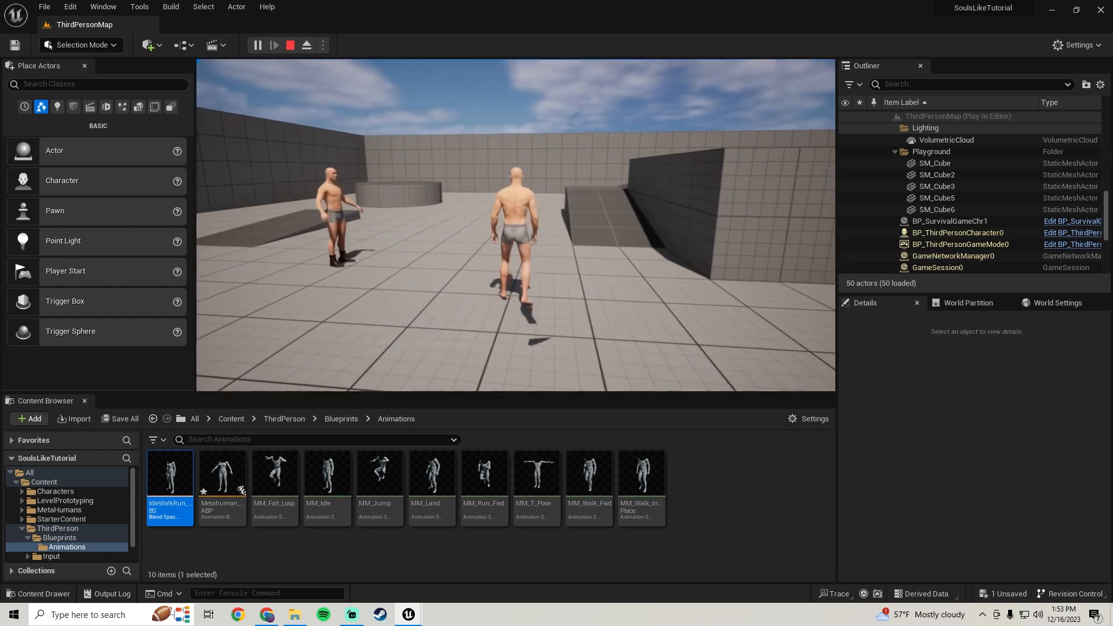
key("Escape")
Return to Metahuman_ABP and review the IdleWalkRun state's blend setup and the top-level AnimGraph nodes.
mouse_move(409, 609)
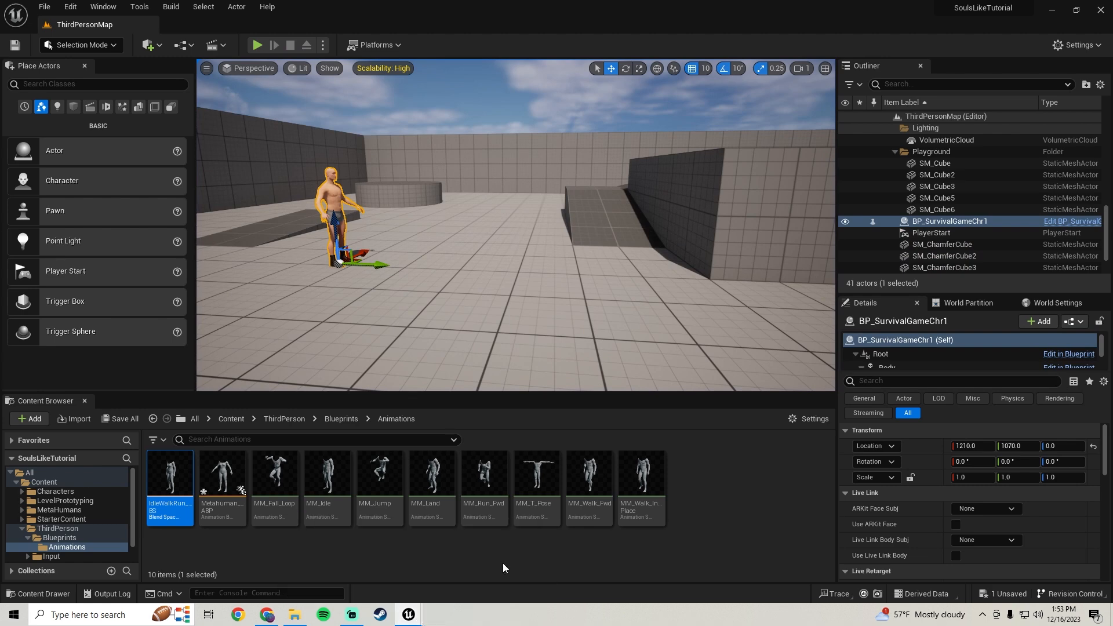
left_click(471, 560)
left_click(221, 26)
scroll(635, 231, "down", 5)
left_click(347, 26)
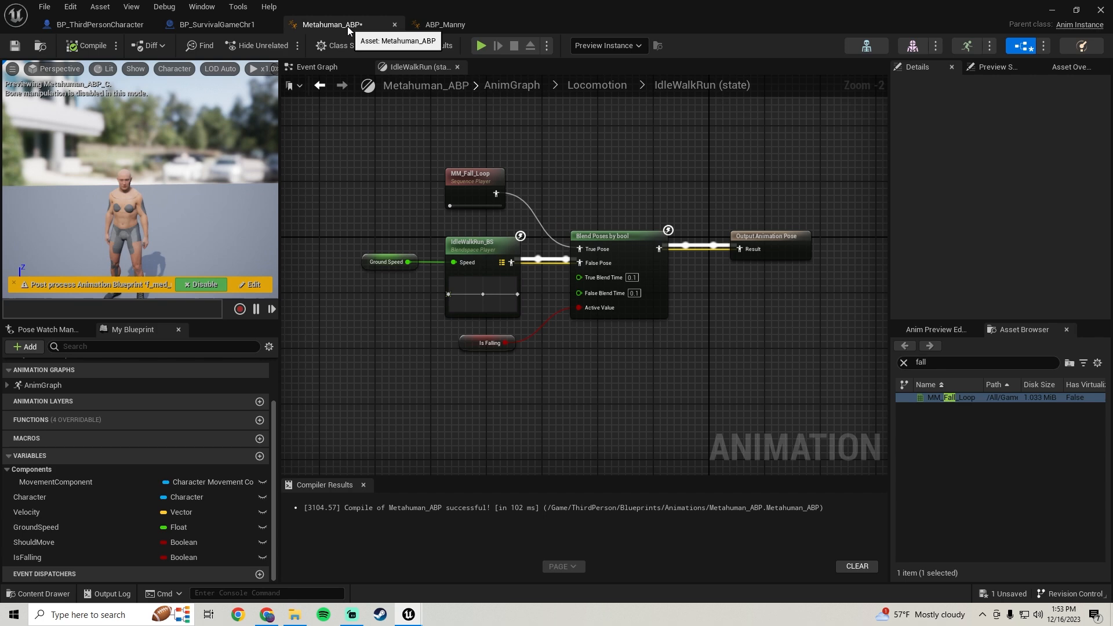
right_click_drag(505, 337, 461, 304)
scroll(461, 304, "up", 3)
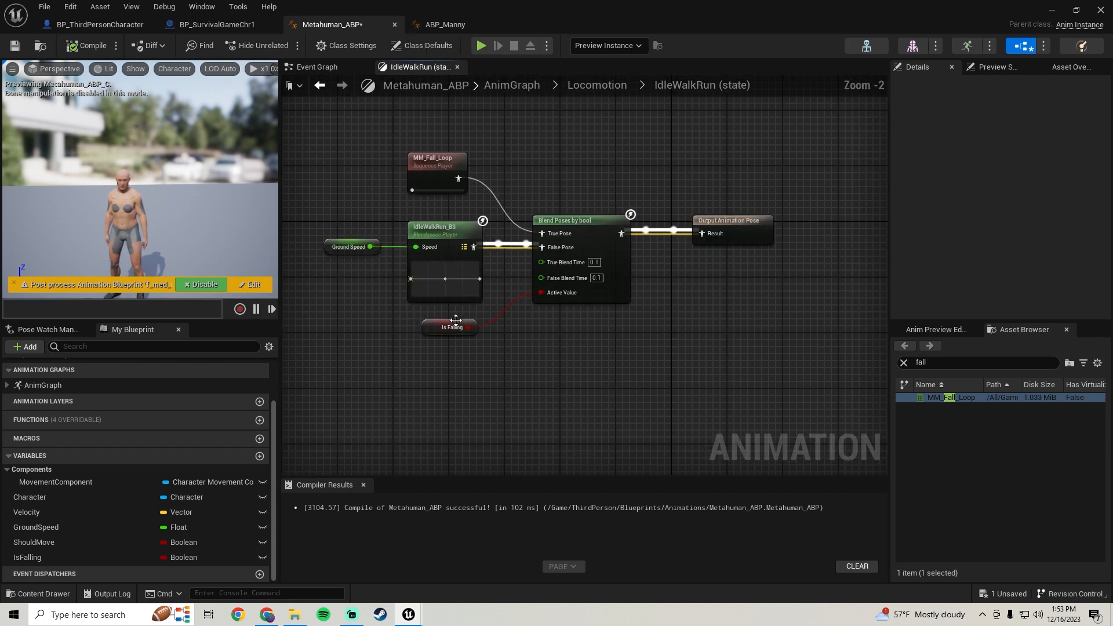
key("alt+Left")
key("alt+Left")
scroll(516, 224, "down", 4)
right_click_drag(522, 217, 626, 272)
scroll(626, 272, "up", 4)
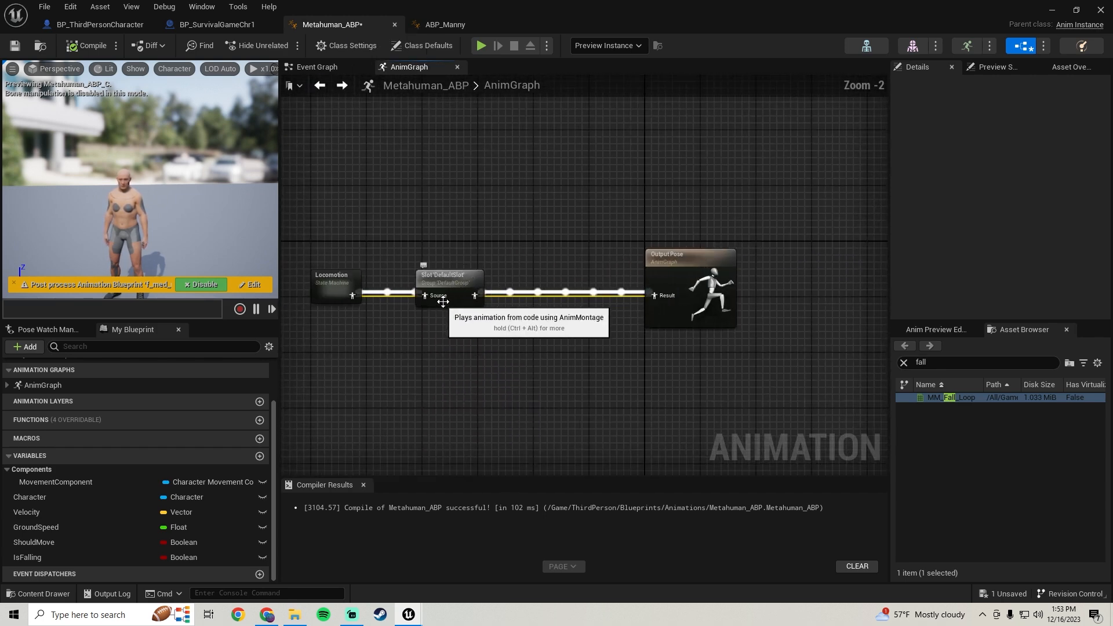
Compare ABP_Manny's top-level AnimGraph nodes with those in Metahuman_ABP's AnimGraph.
right_click_drag(452, 287, 527, 229)
left_click(443, 24)
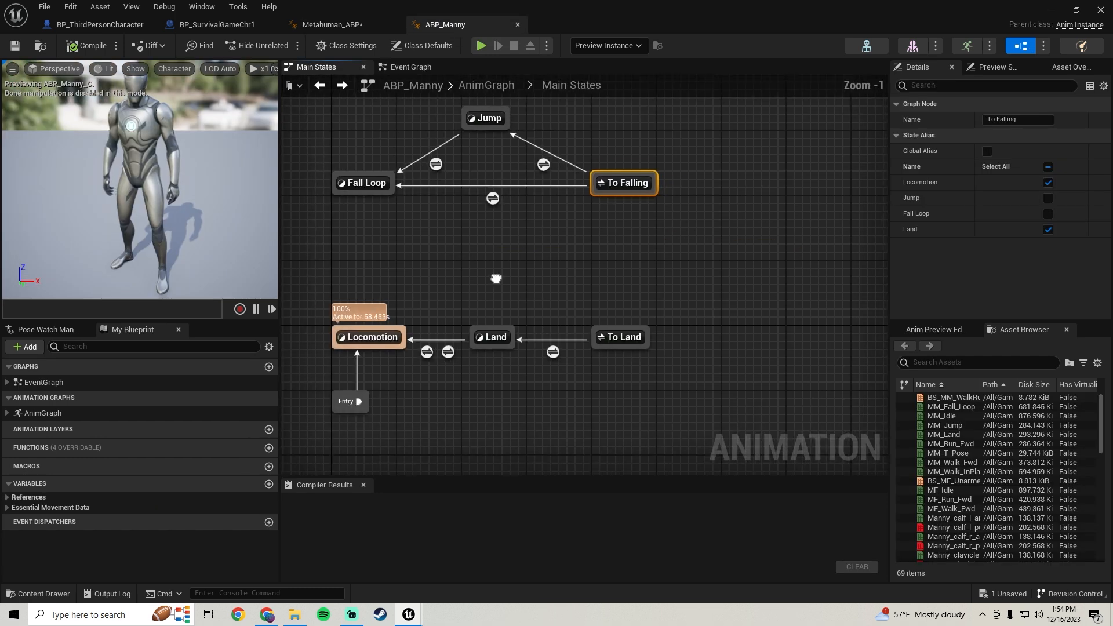
left_click(320, 86)
scroll(448, 231, "down", 2)
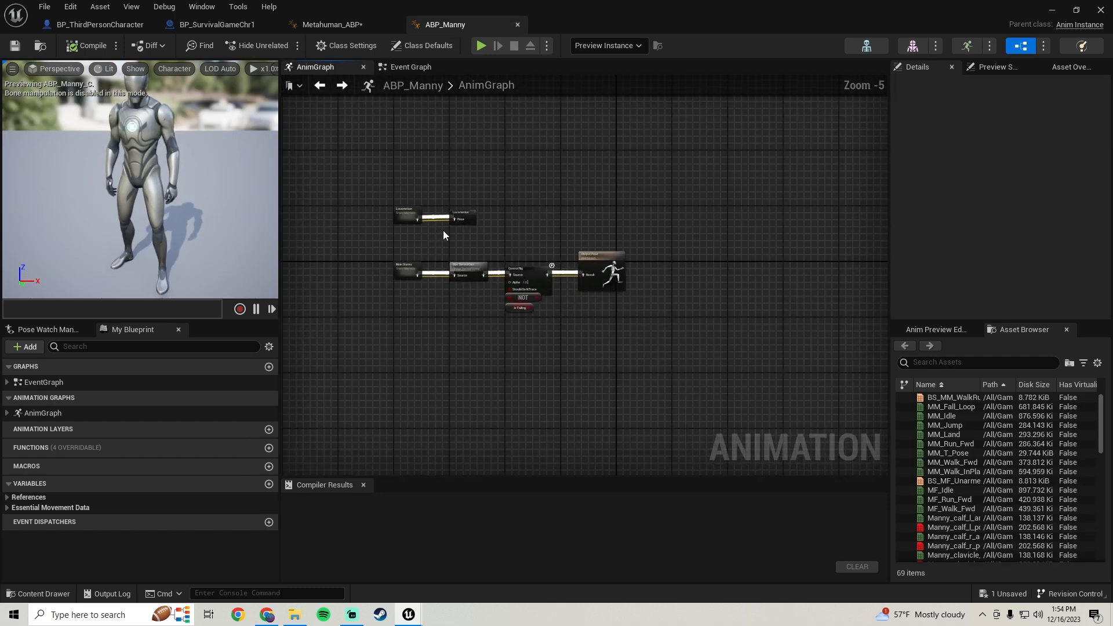
left_click_drag(678, 350, 411, 207)
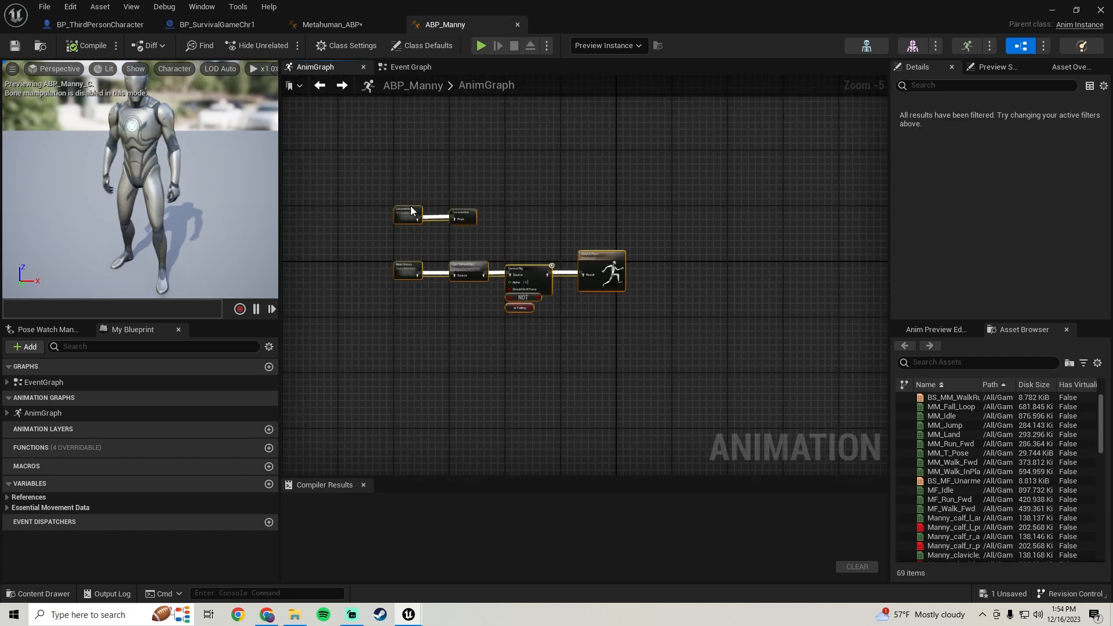
left_click(350, 27)
left_click_drag(812, 142, 391, 284)
scroll(413, 275, "down", 4)
right_click_drag(421, 263, 486, 253)
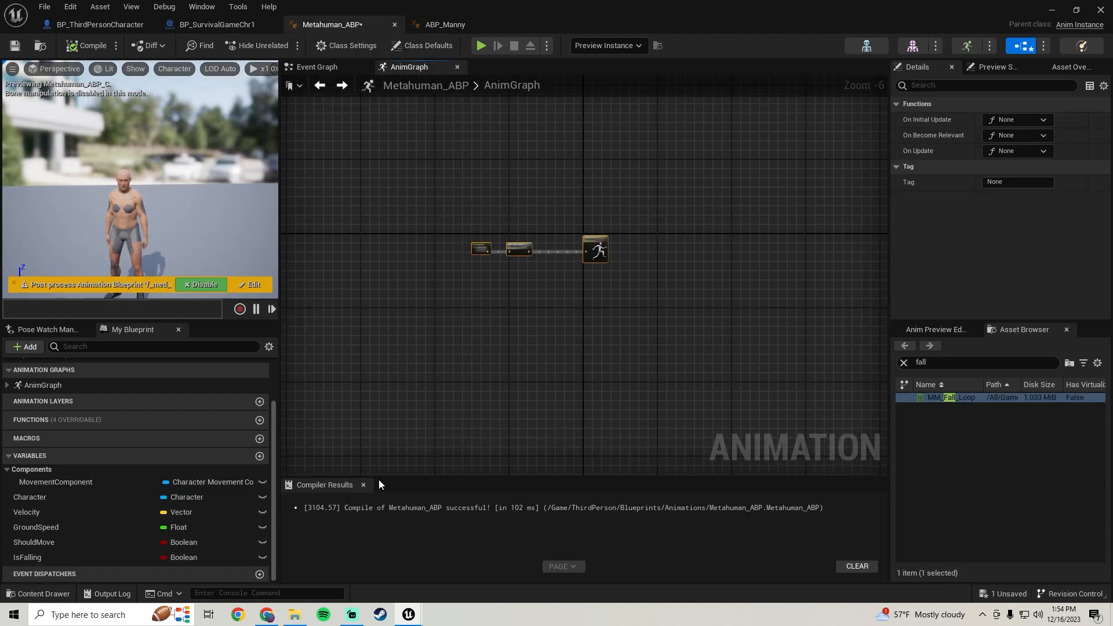
Close the compiler results, return to the ThirdPersonMap level editor and save the modified Metahuman_ABP.
left_click(364, 485)
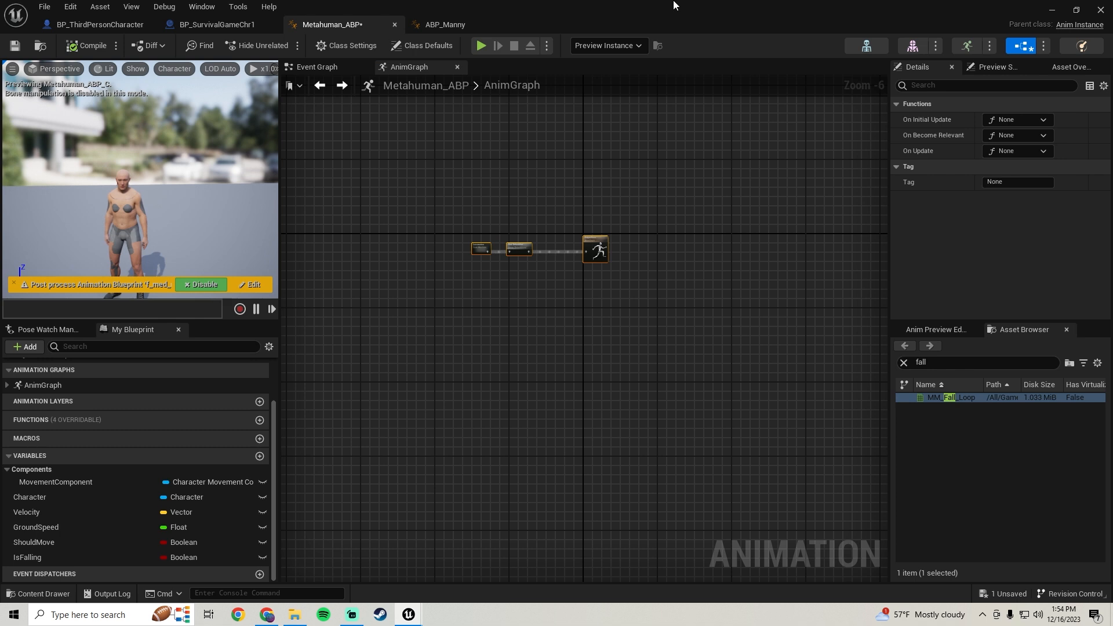
left_click(1053, 12)
left_click(128, 424)
left_click(645, 442)
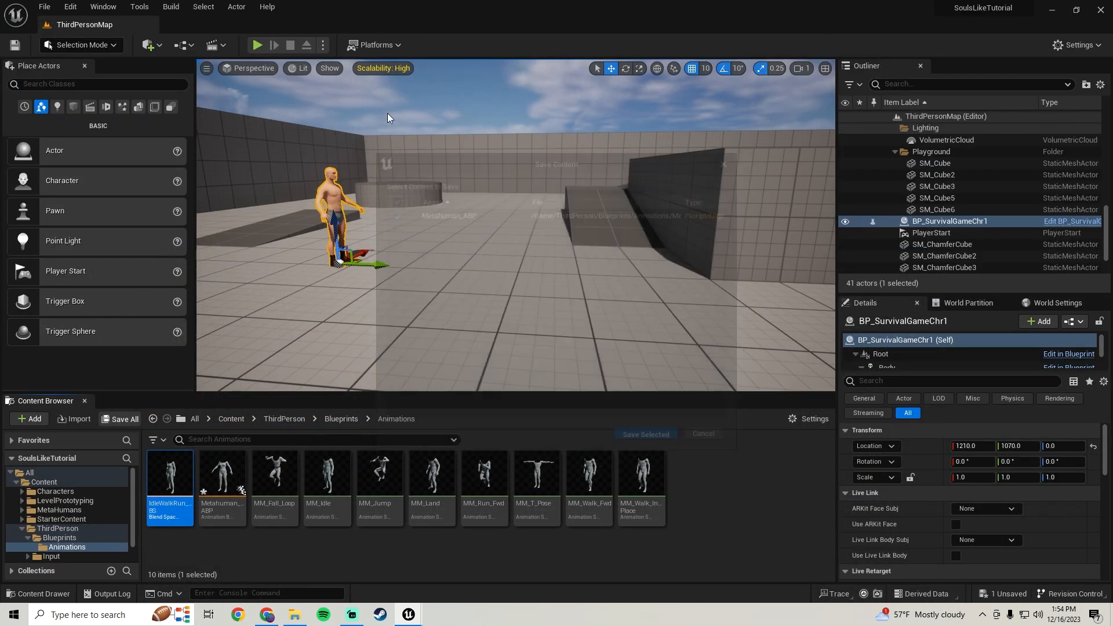
Play-test ThirdPersonMap in the viewport, running in different directions and jumping repeatedly to check the MetaHuman's animations.
left_click(439, 209)
key("w")
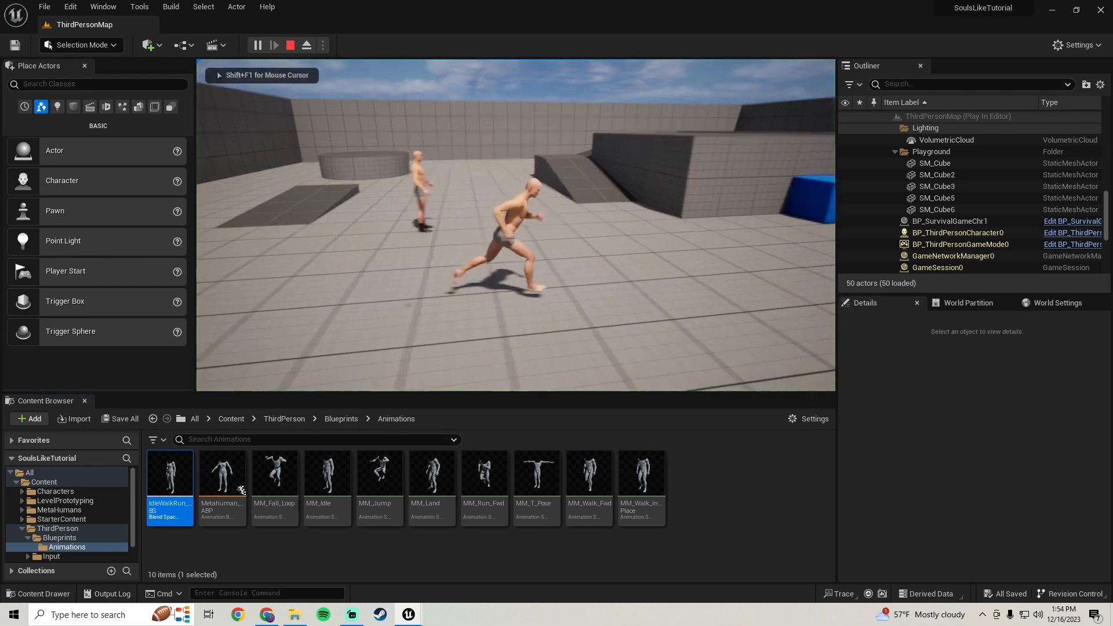
key("a")
key("space")
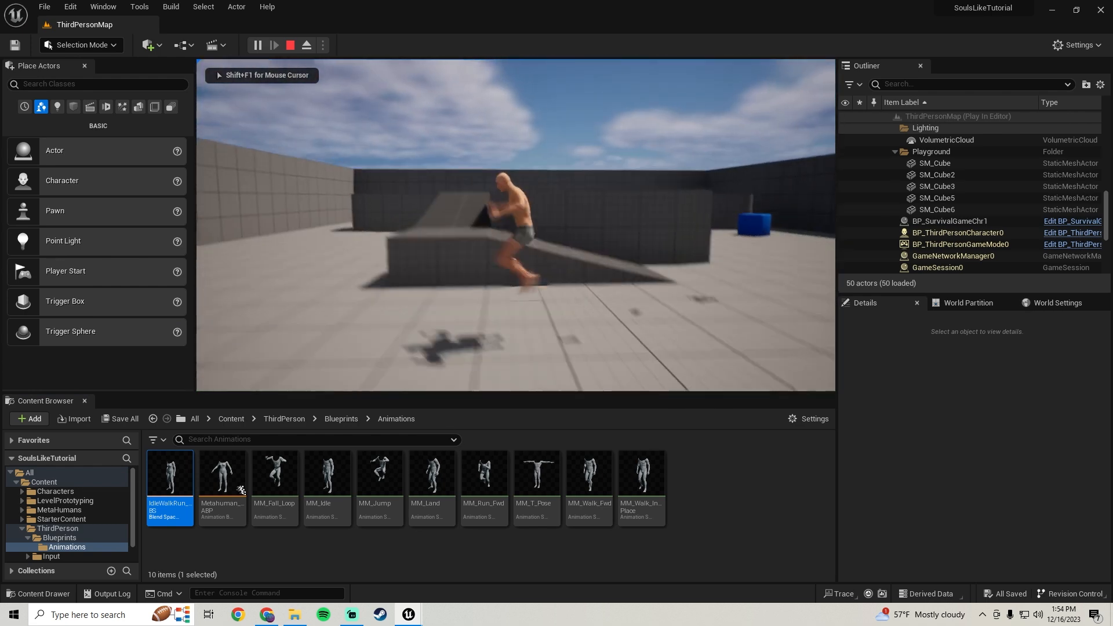
key("d")
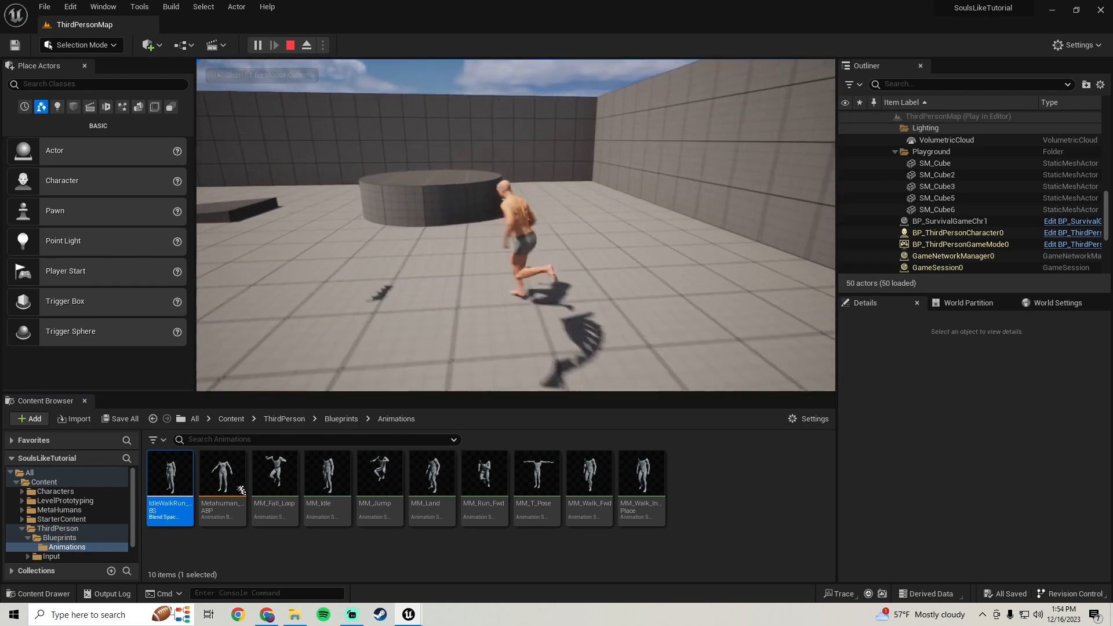
key("space")
key("w")
key("space")
key("space")
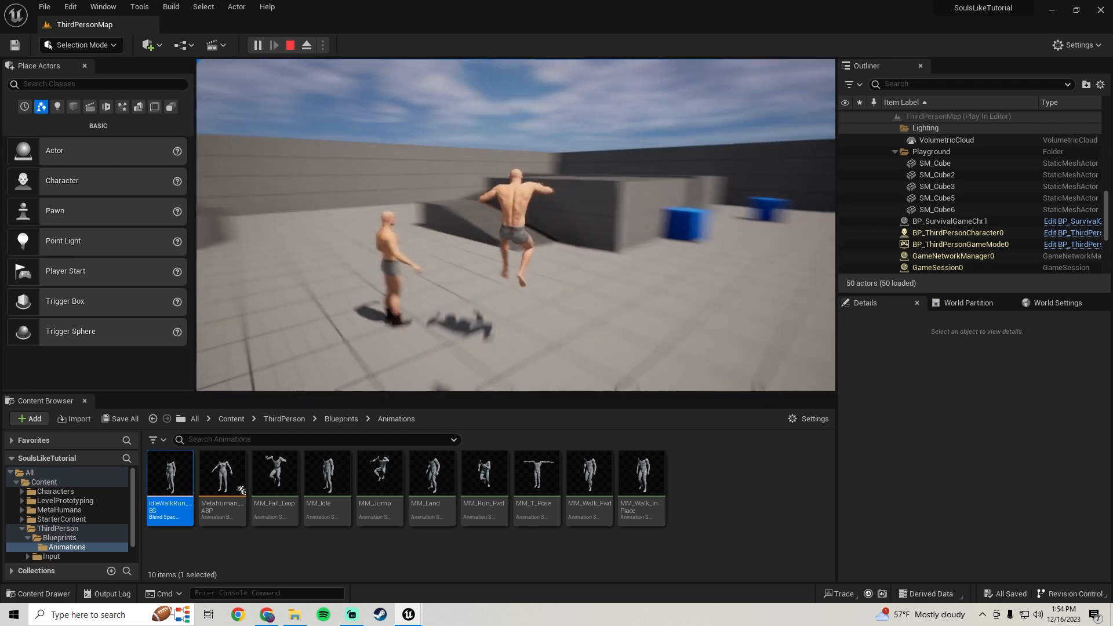
key("space")
key("s")
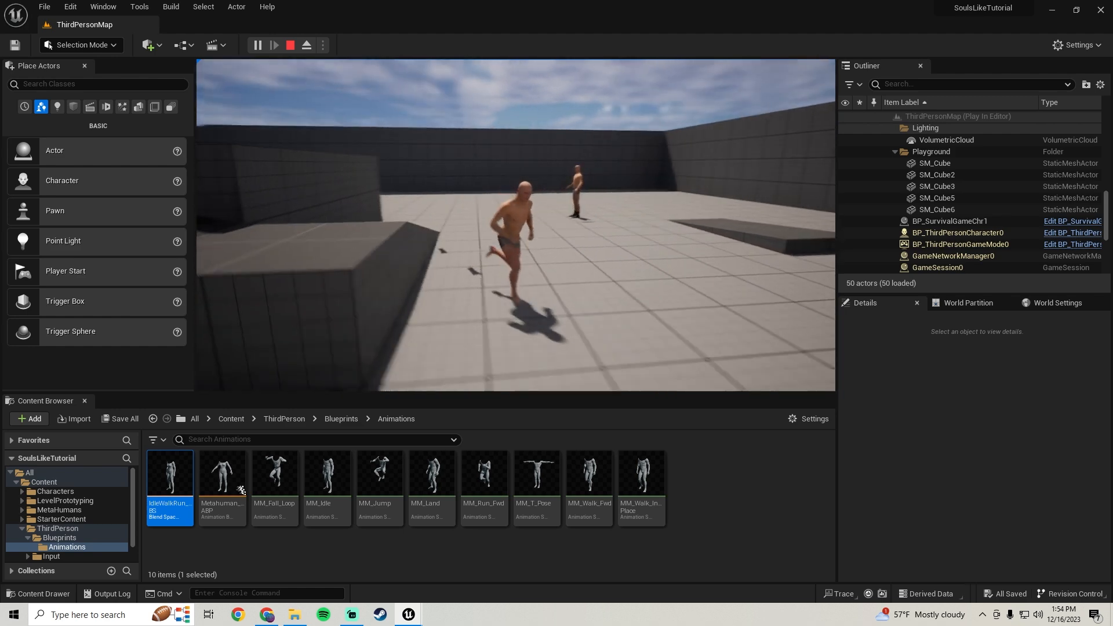
Expand the running play session to full screen and run the character around to check its idle and run animations.
key("F11")
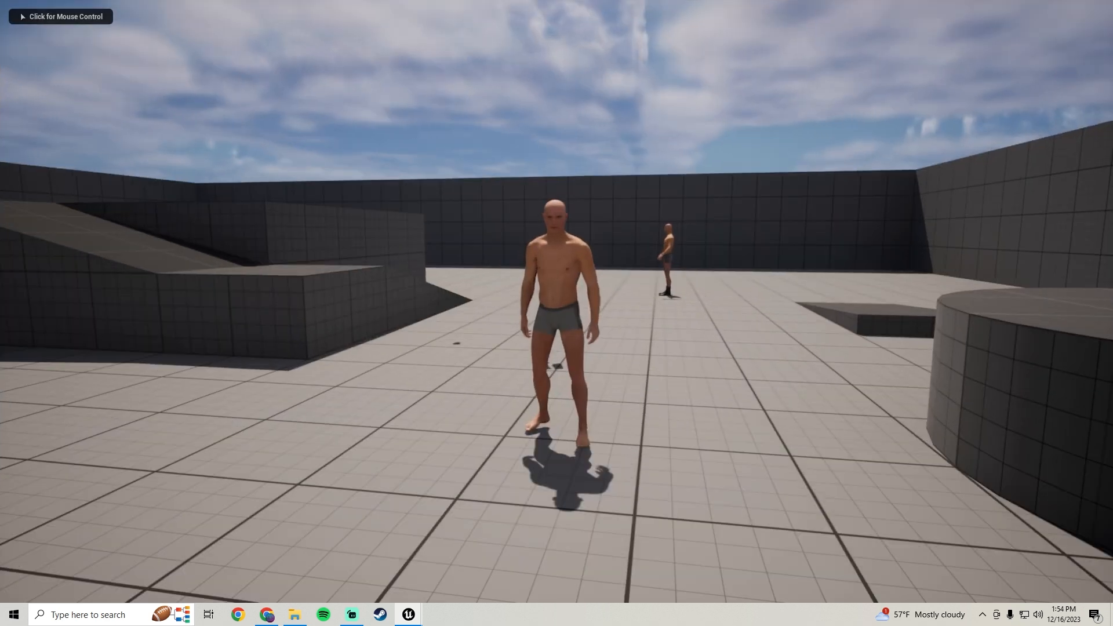
key("w")
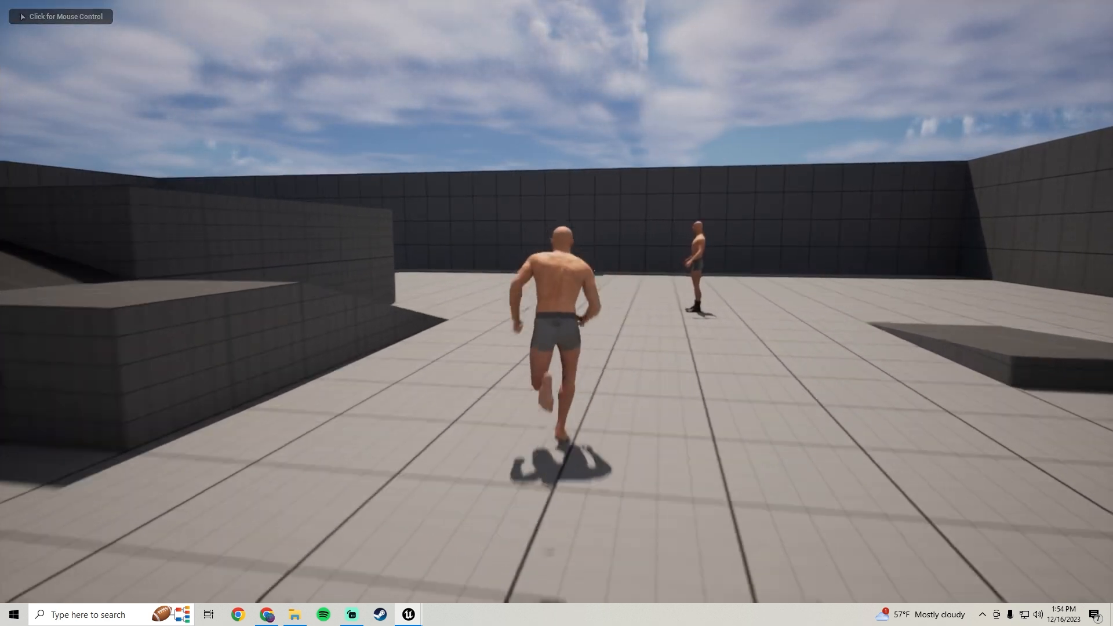
left_click(557, 313)
key("s")
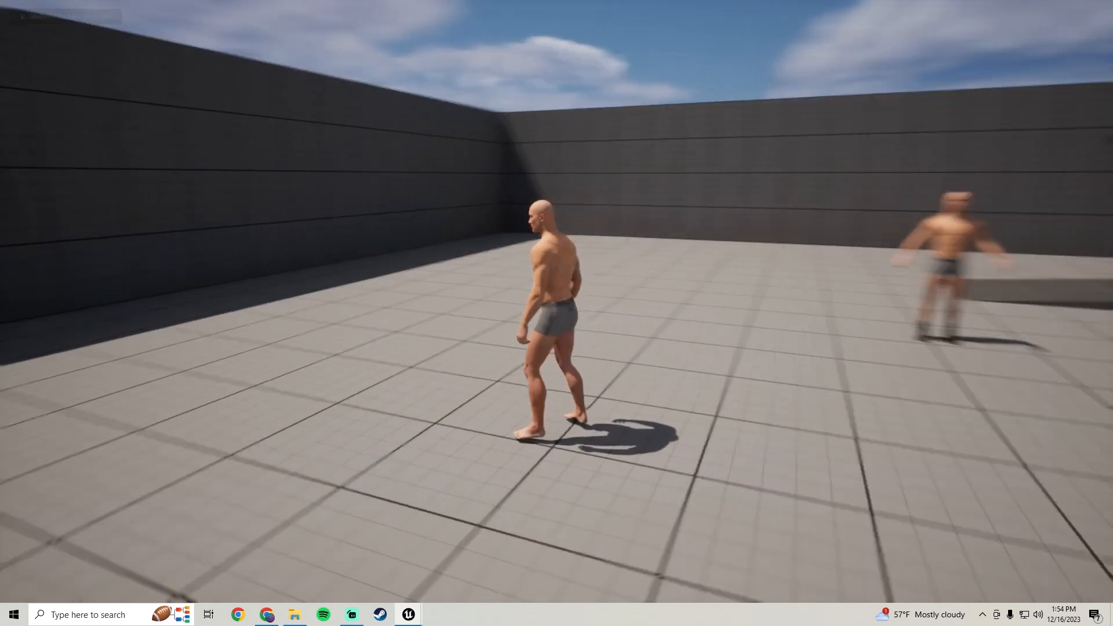
key("w")
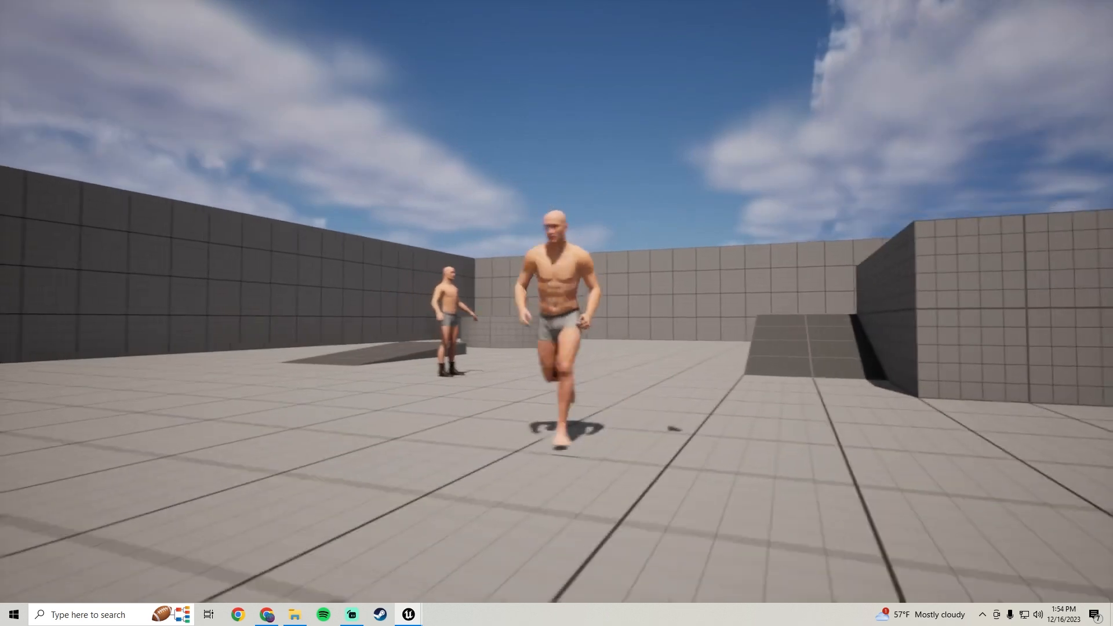
key("s")
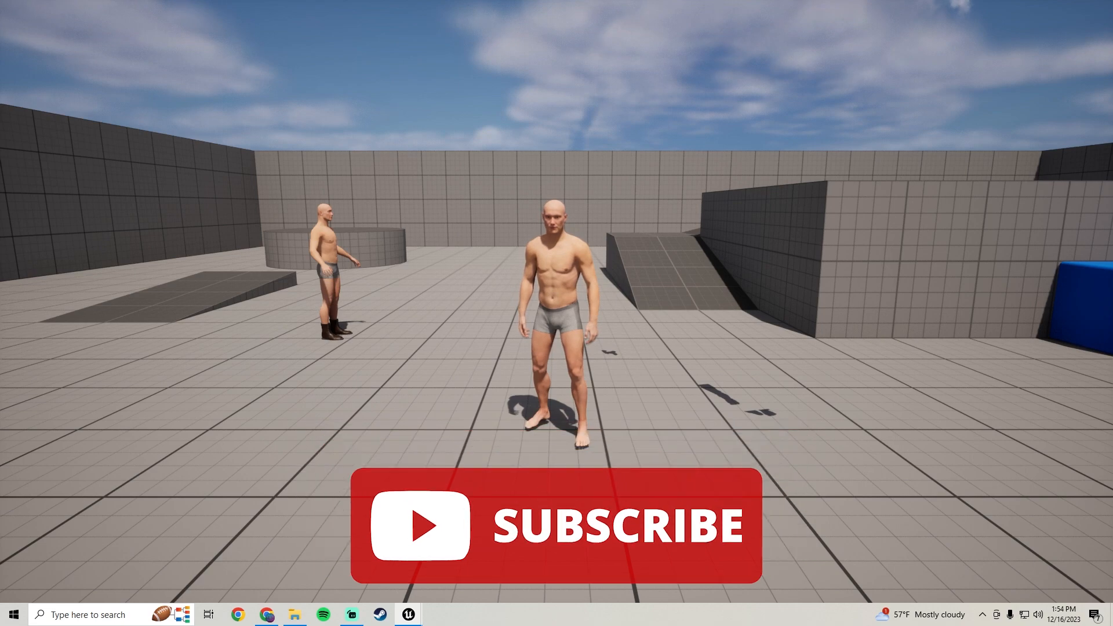
key("a")
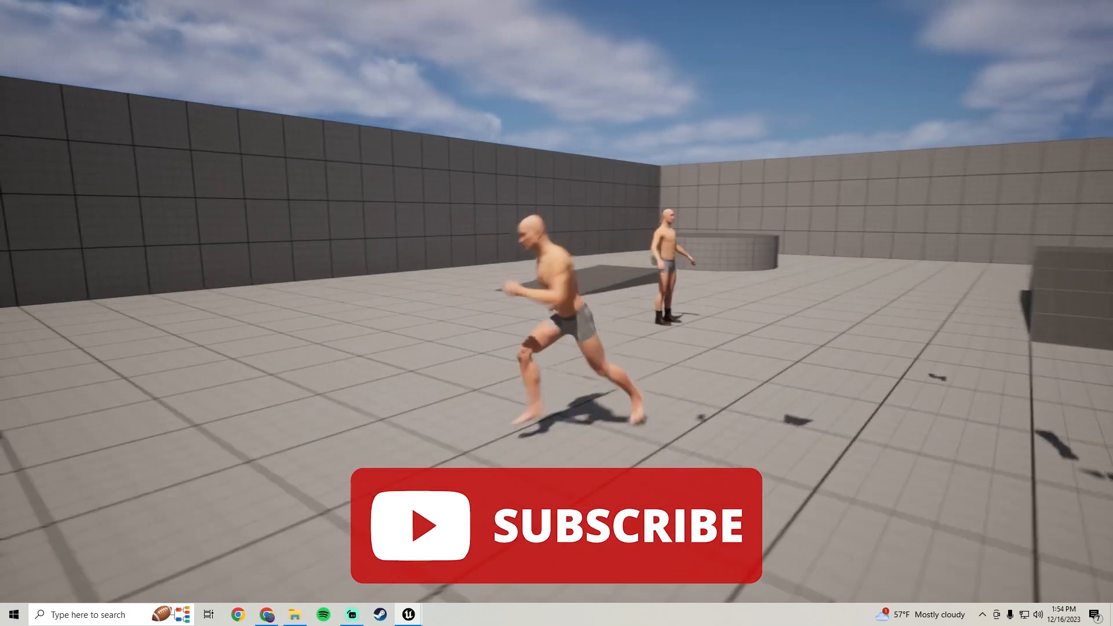
key("w")
key("a")
key("s")
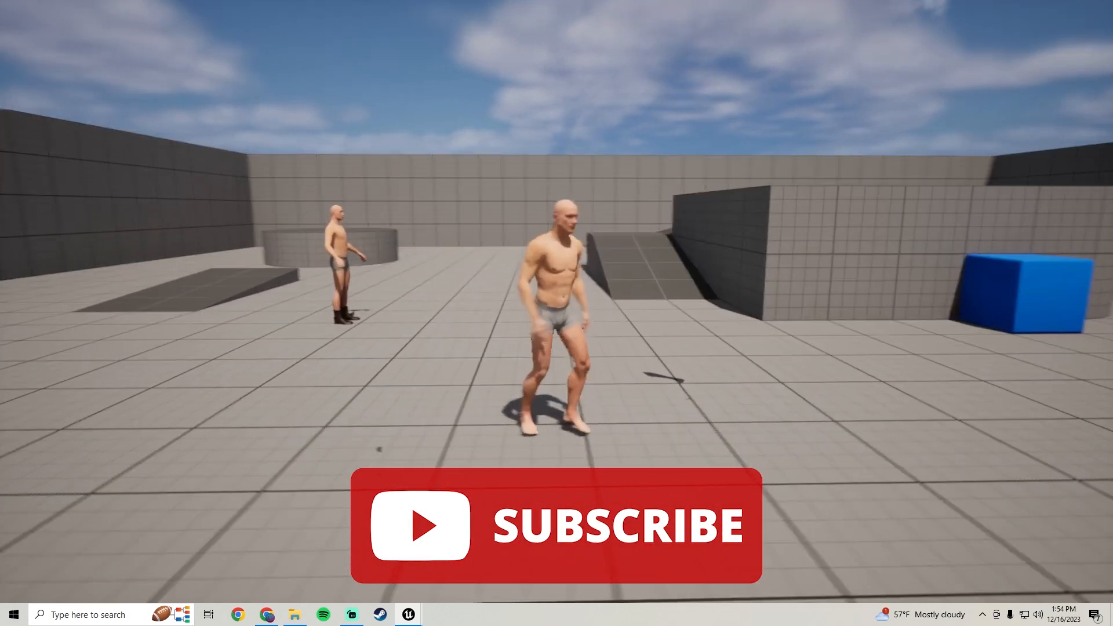